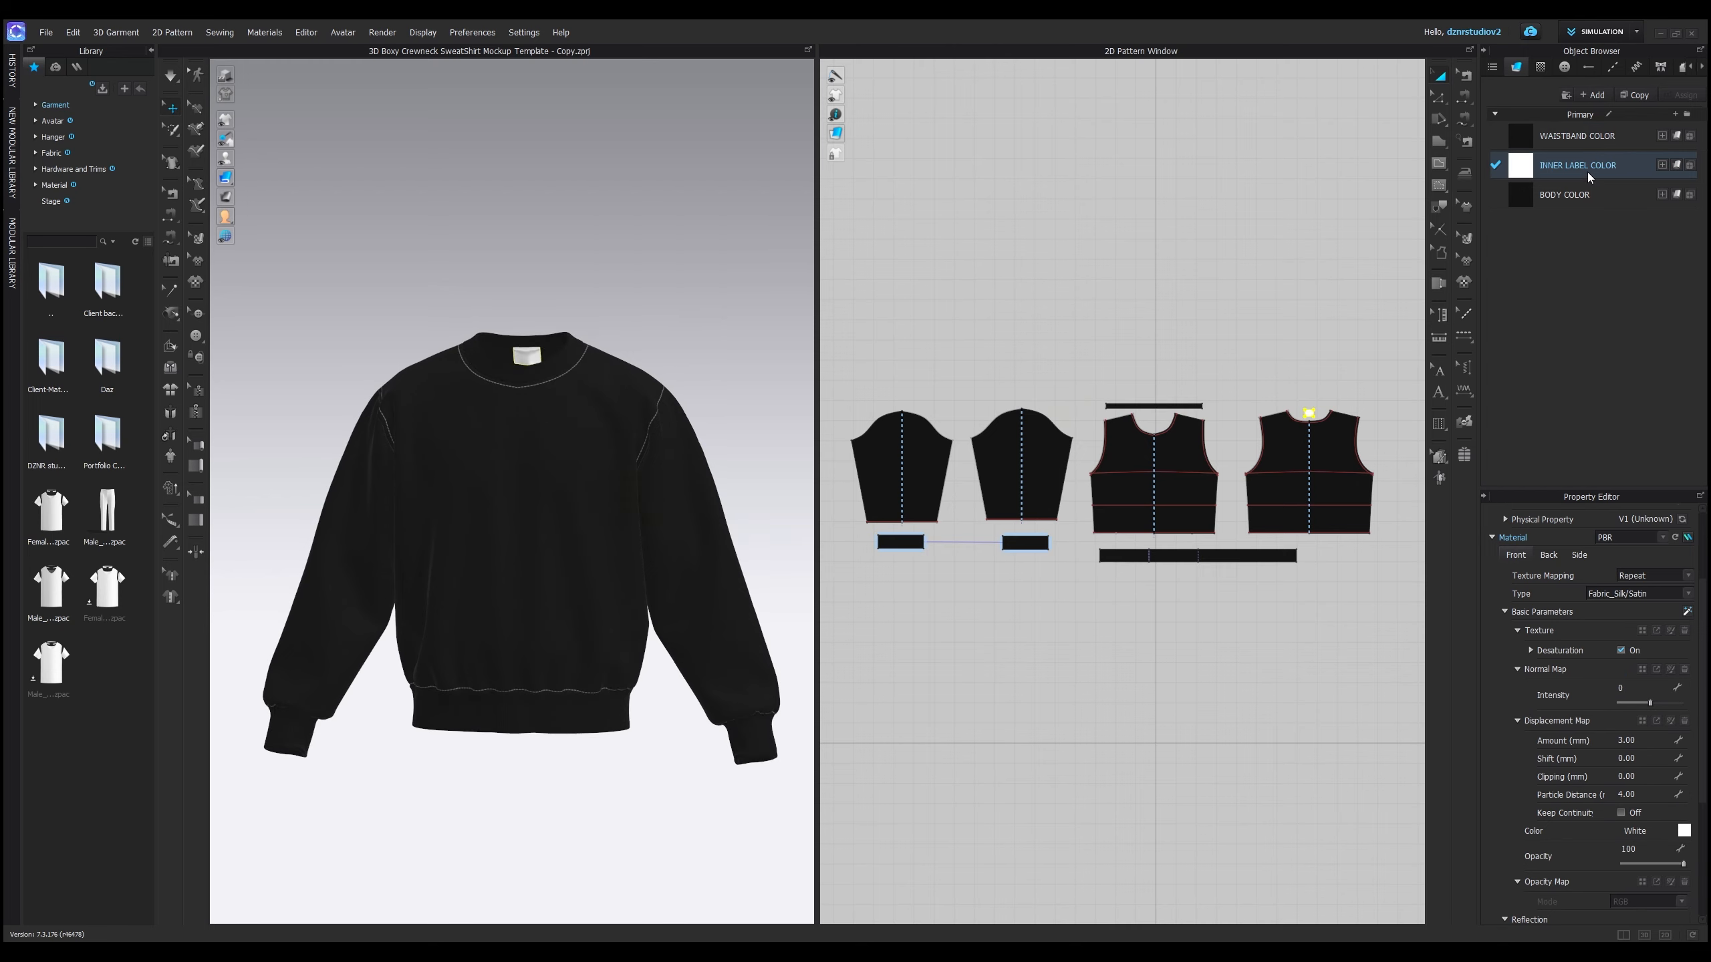
# - Try different material types on the BODY COLOR fabric, including Fabric_Shiny and Fabric_Velvet
pyautogui.click(1612, 67)
pyautogui.click(1683, 841)
pyautogui.click(778, 655)
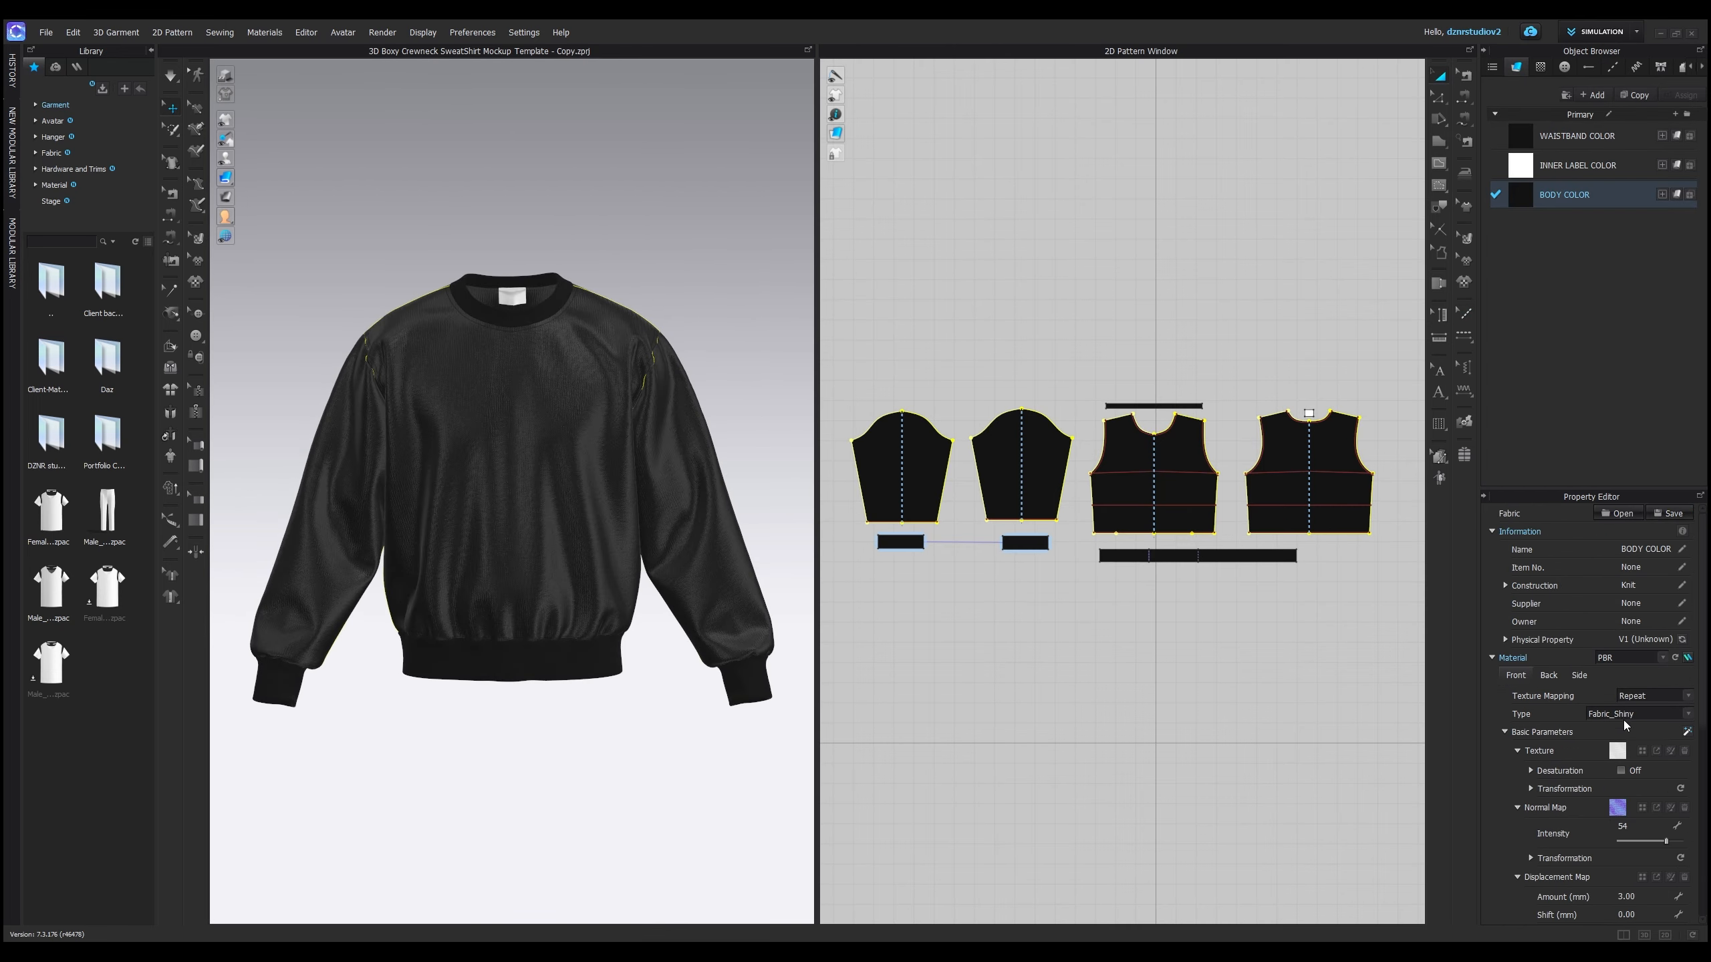
pyautogui.click(1637, 714)
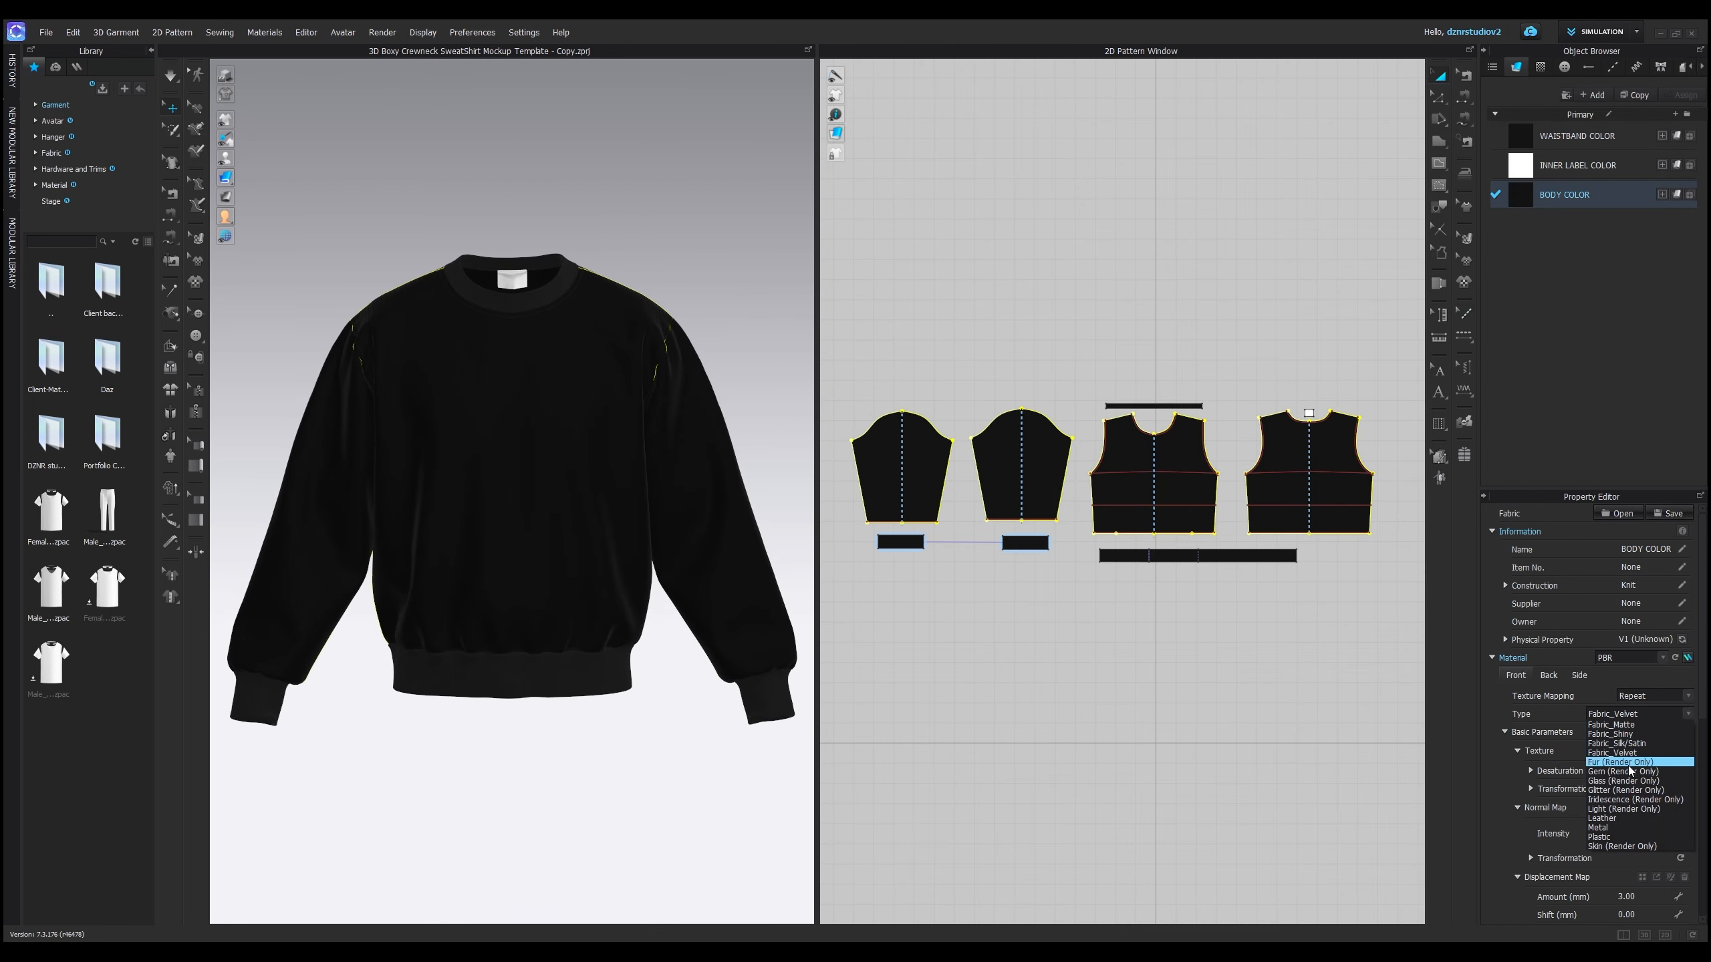
pyautogui.click(1630, 738)
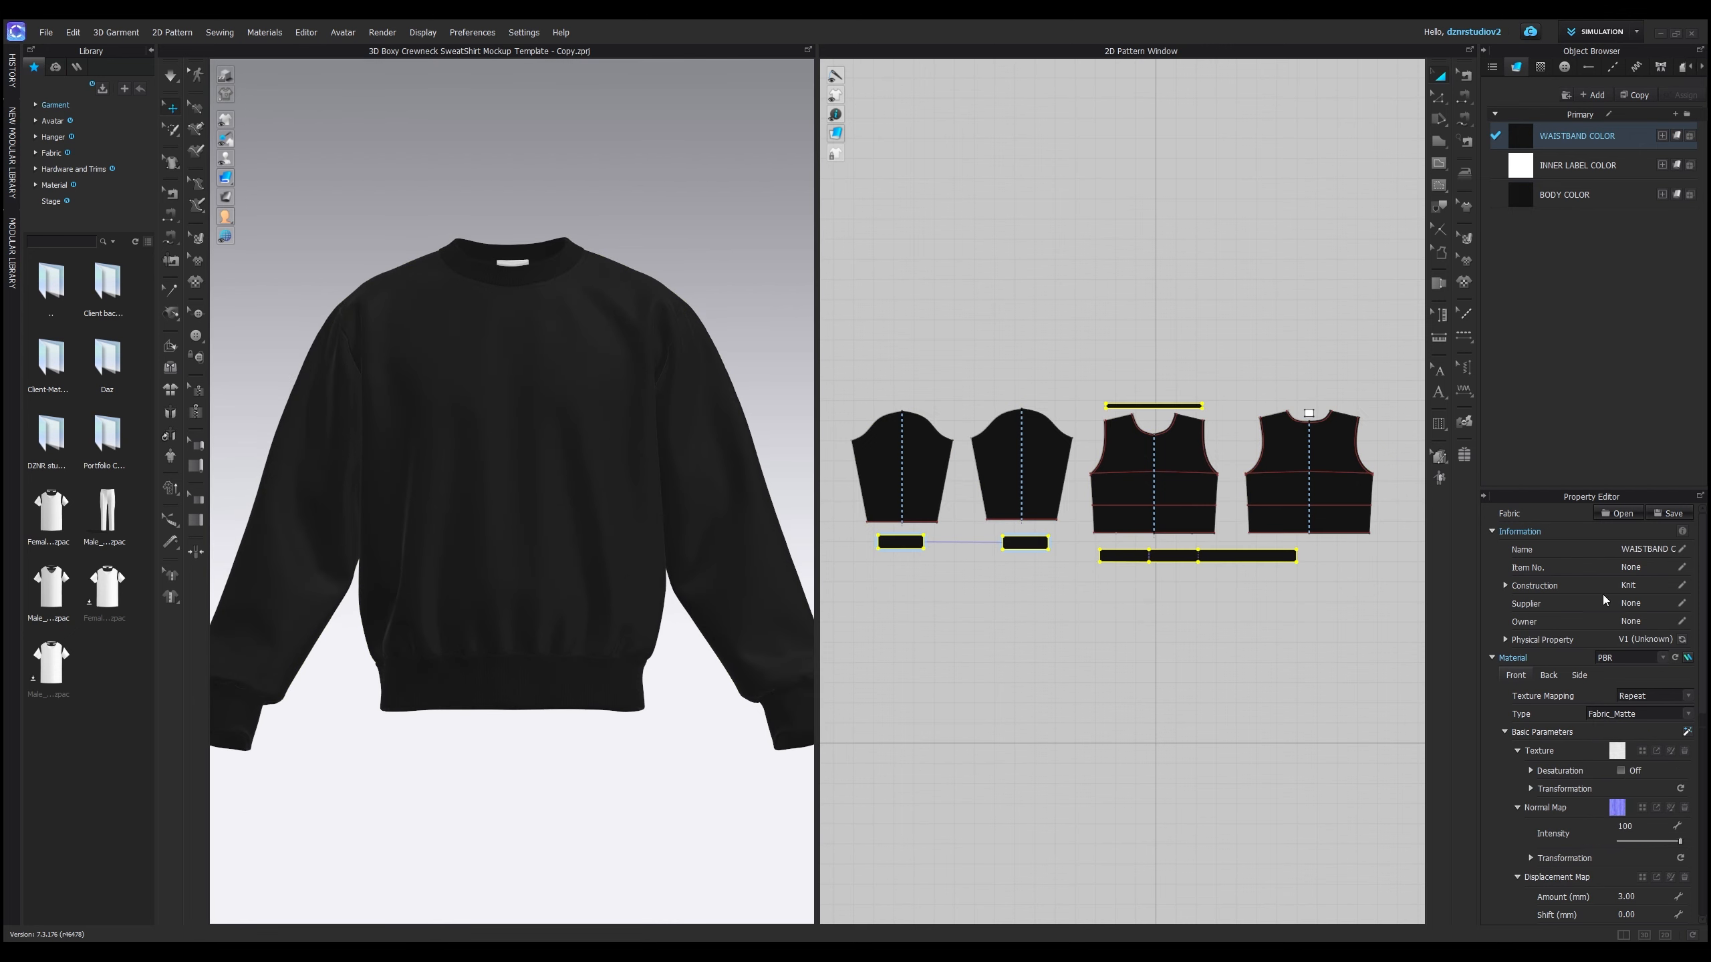
# - Examine the black sweatshirt from several sides in 3D and select the BODY COLOR fabric
pyautogui.scroll(-2, 673, 627)
pyautogui.moveTo(700, 640); pyautogui.dragTo(734, 657, button='right')
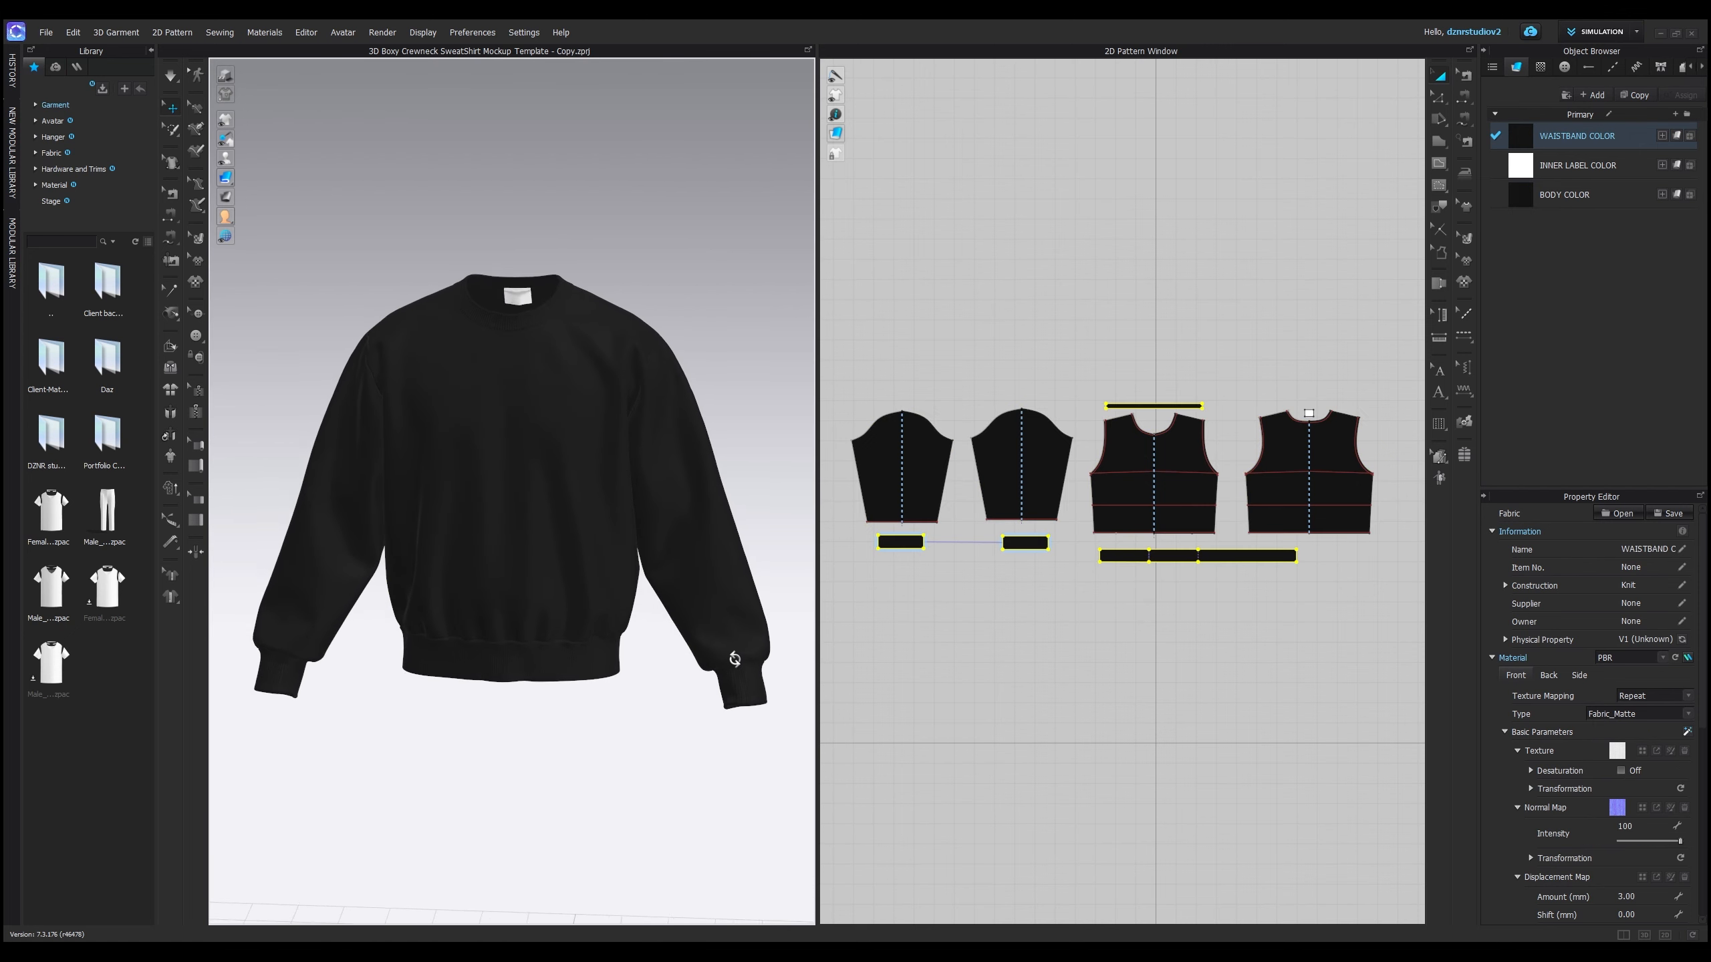
pyautogui.scroll(-3, 1057, 484)
pyautogui.moveTo(707, 572); pyautogui.dragTo(596, 558, button='right')
pyautogui.press('2')
pyautogui.scroll(-2, 606, 539)
pyautogui.click(1580, 200)
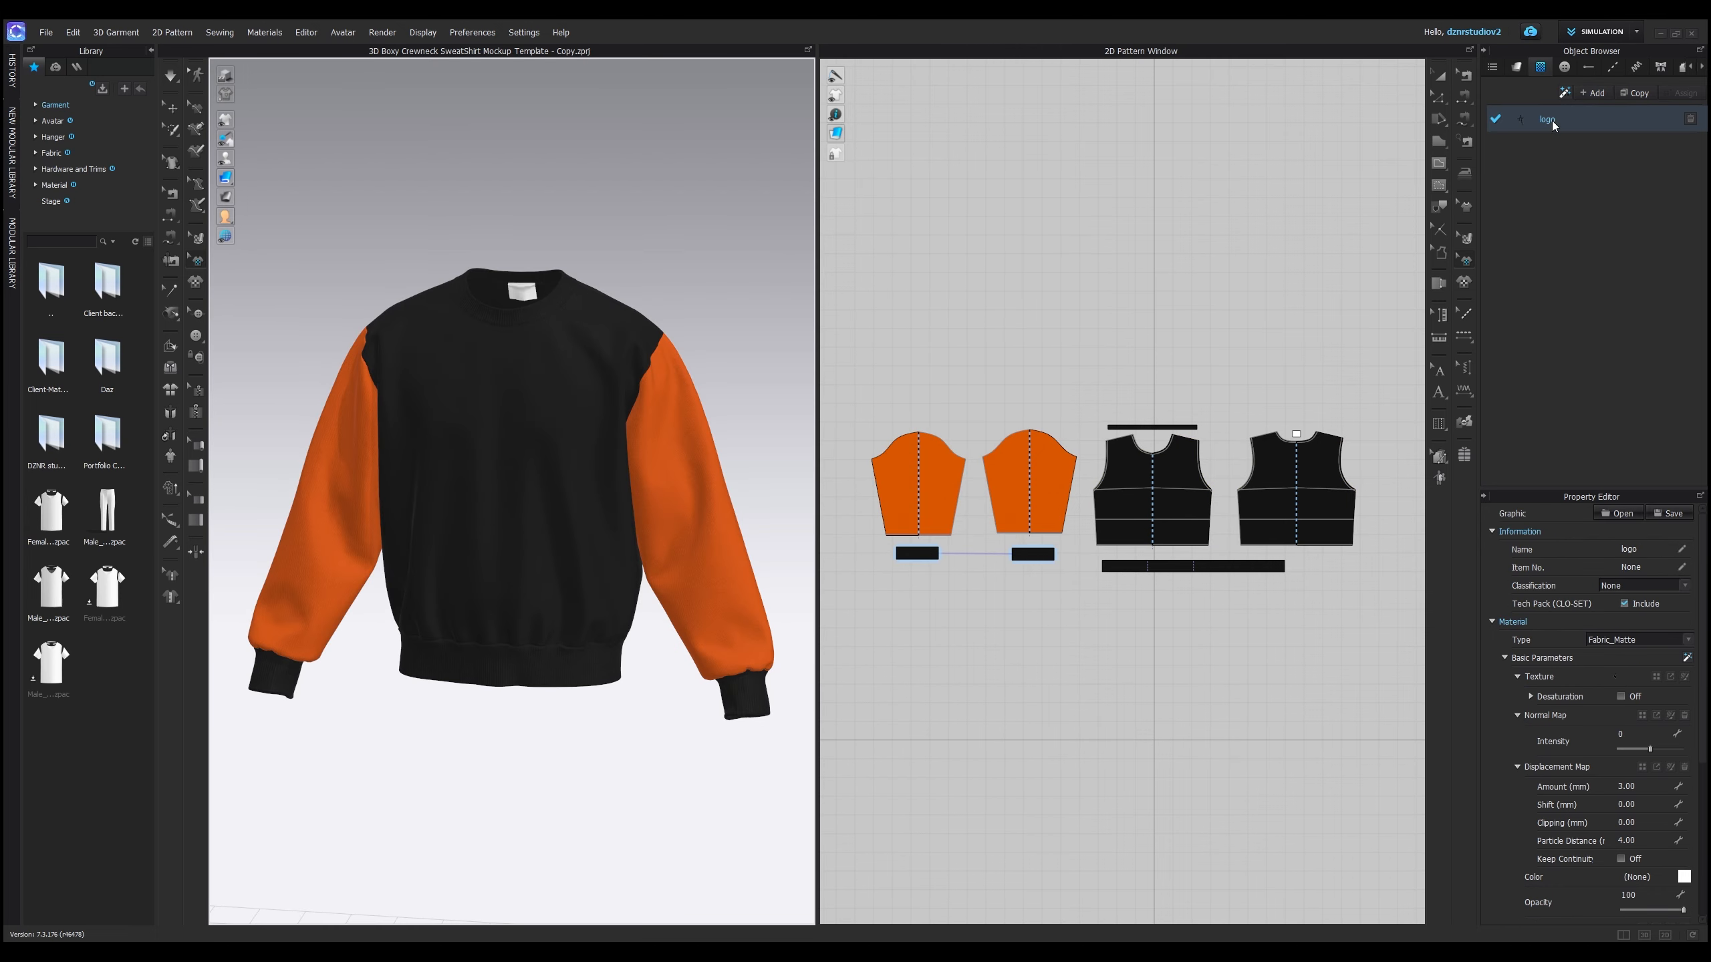
# - Place the logo graphic on the sweatshirt's front panel, enlarge it and rotate it sideways across the chest
pyautogui.click(515, 459)
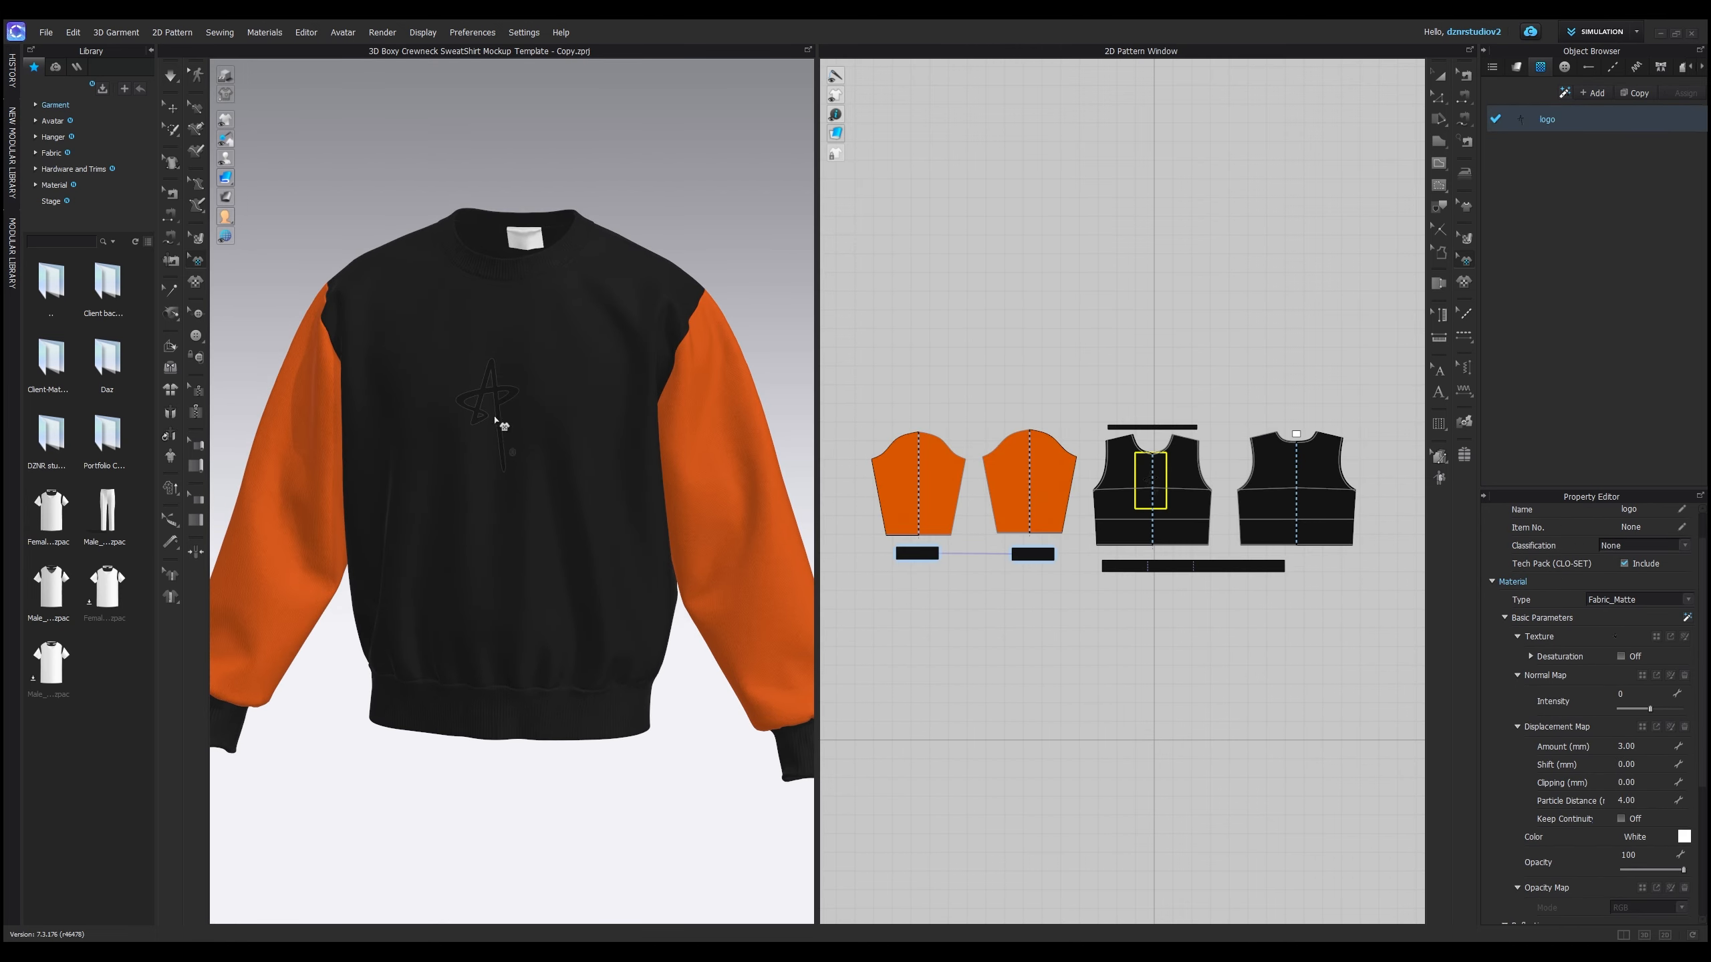
pyautogui.scroll(3, 496, 394)
pyautogui.scroll(3, 1182, 513)
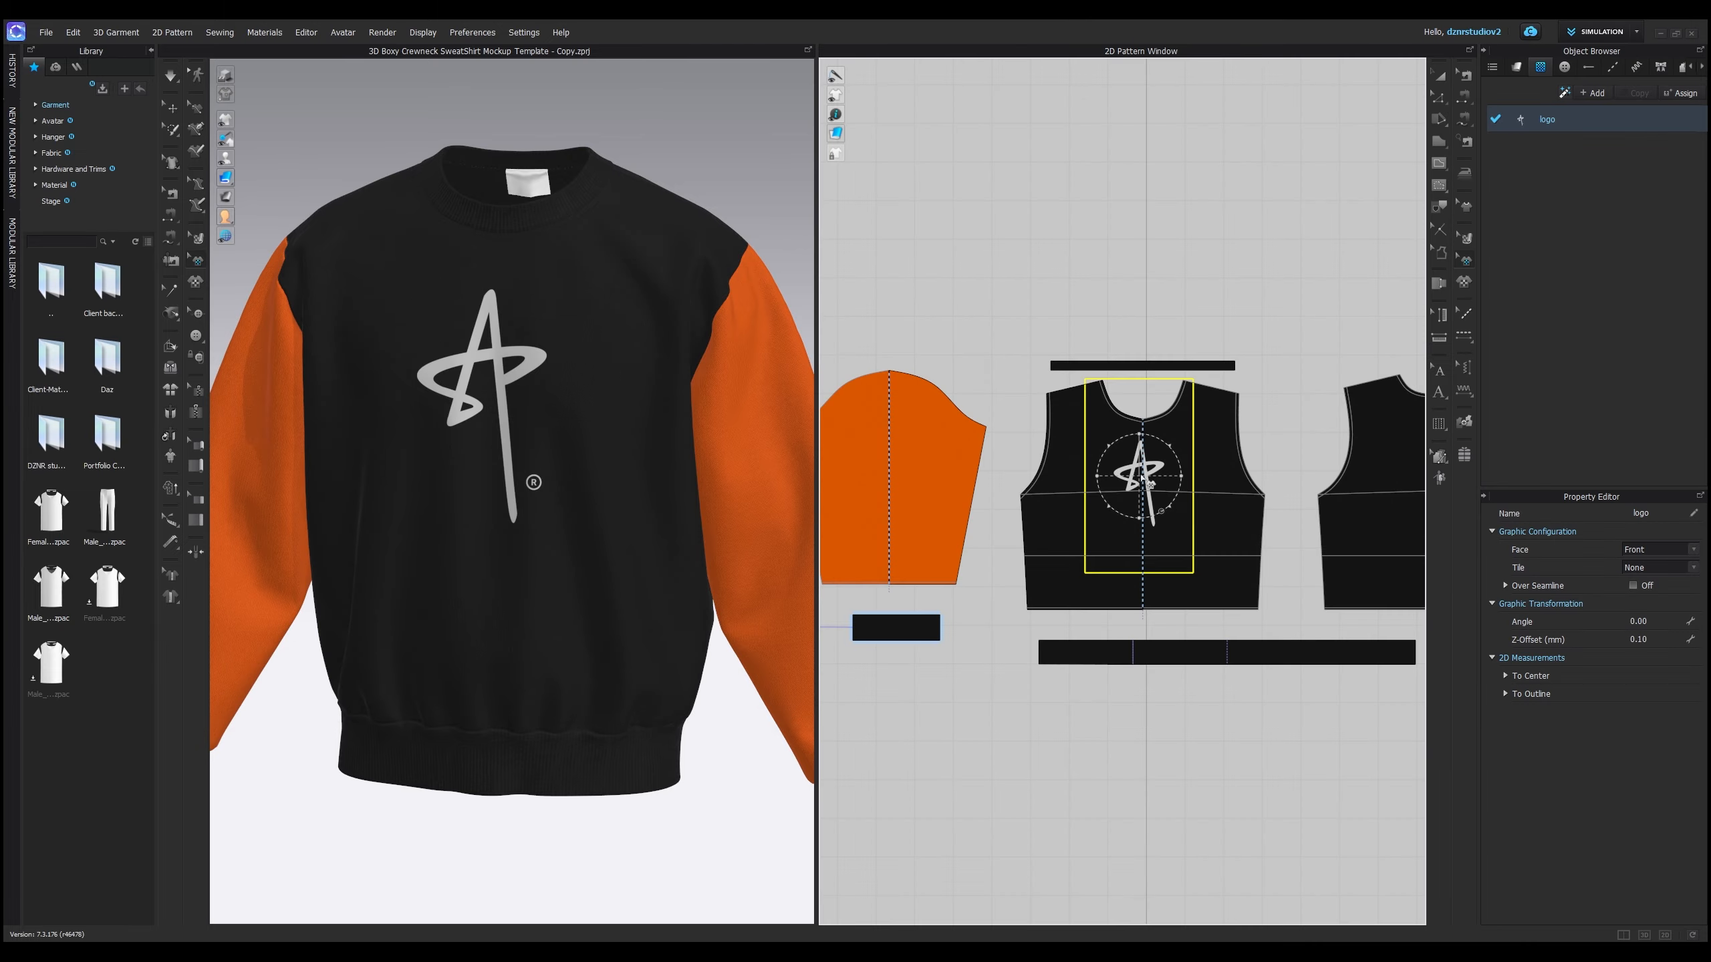
pyautogui.moveTo(1182, 514); pyautogui.dragTo(1286, 547)
pyautogui.moveTo(1138, 407); pyautogui.dragTo(1175, 433)
pyautogui.scroll(-5, 691, 467)
pyautogui.moveTo(690, 466); pyautogui.dragTo(650, 469, button='right')
pyautogui.scroll(5, 1123, 396)
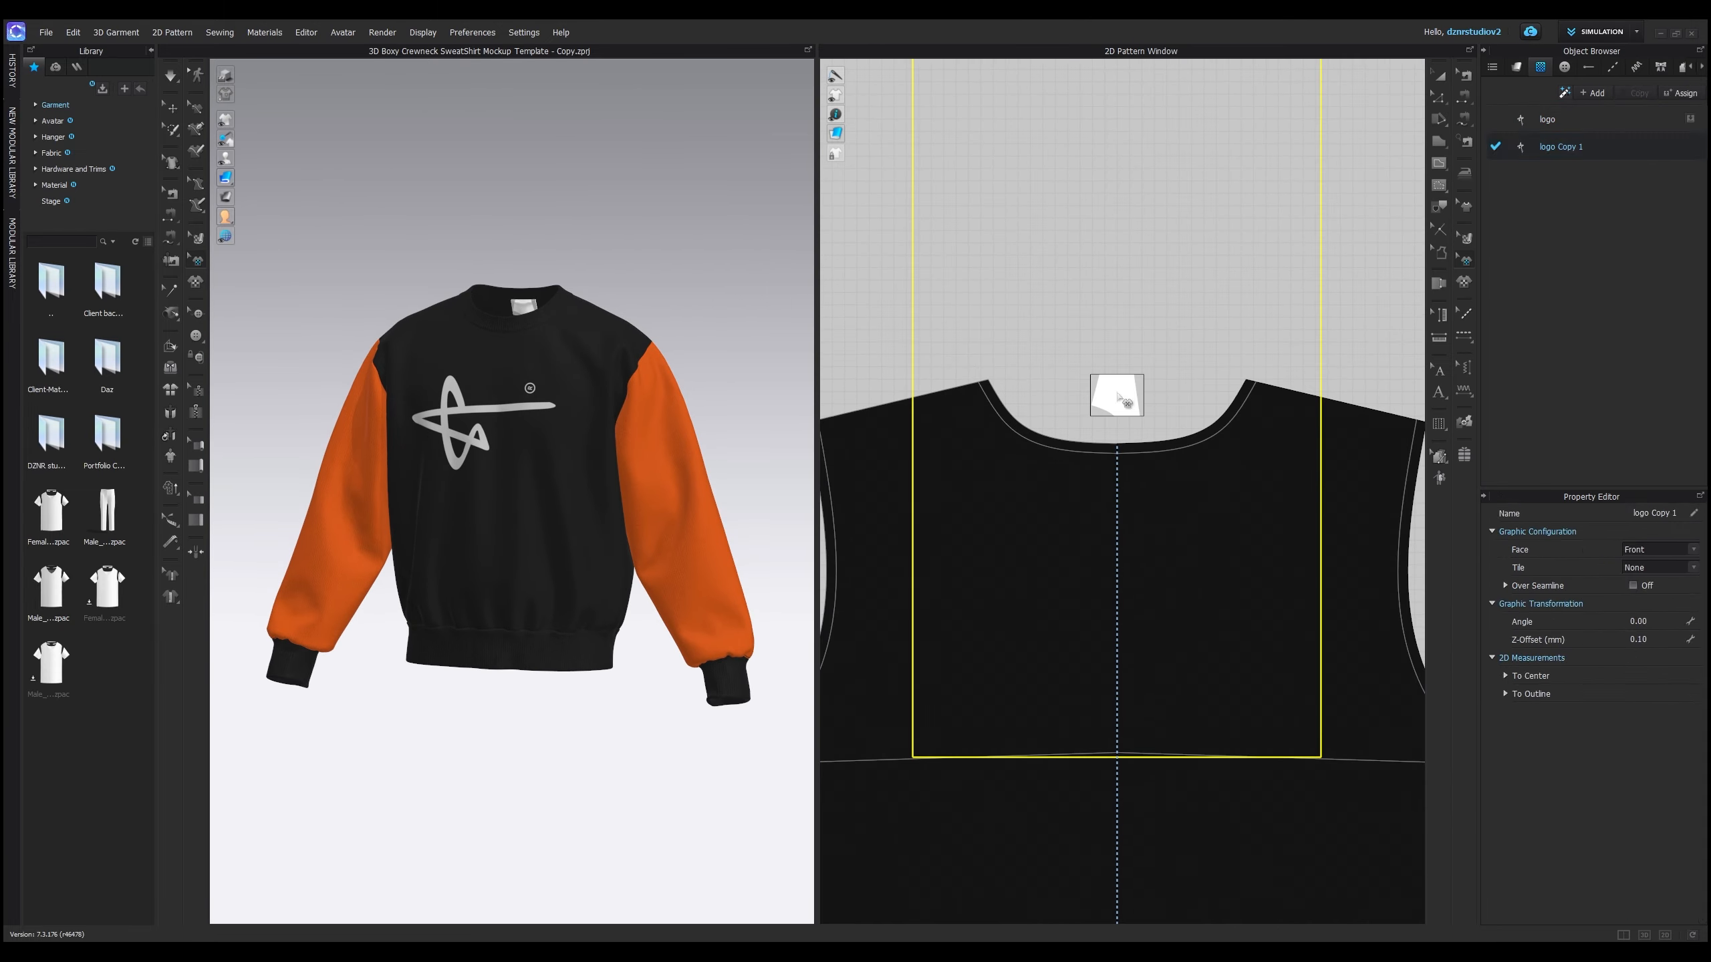
# - Place the logo copy on the white inner neck label, resize it to fit and rotate it 90 degrees
pyautogui.click(1123, 397)
pyautogui.scroll(4, 1119, 388)
pyautogui.moveTo(1131, 348); pyautogui.dragTo(1134, 360)
pyautogui.scroll(-10, 1135, 359)
pyautogui.scroll(3, 512, 472)
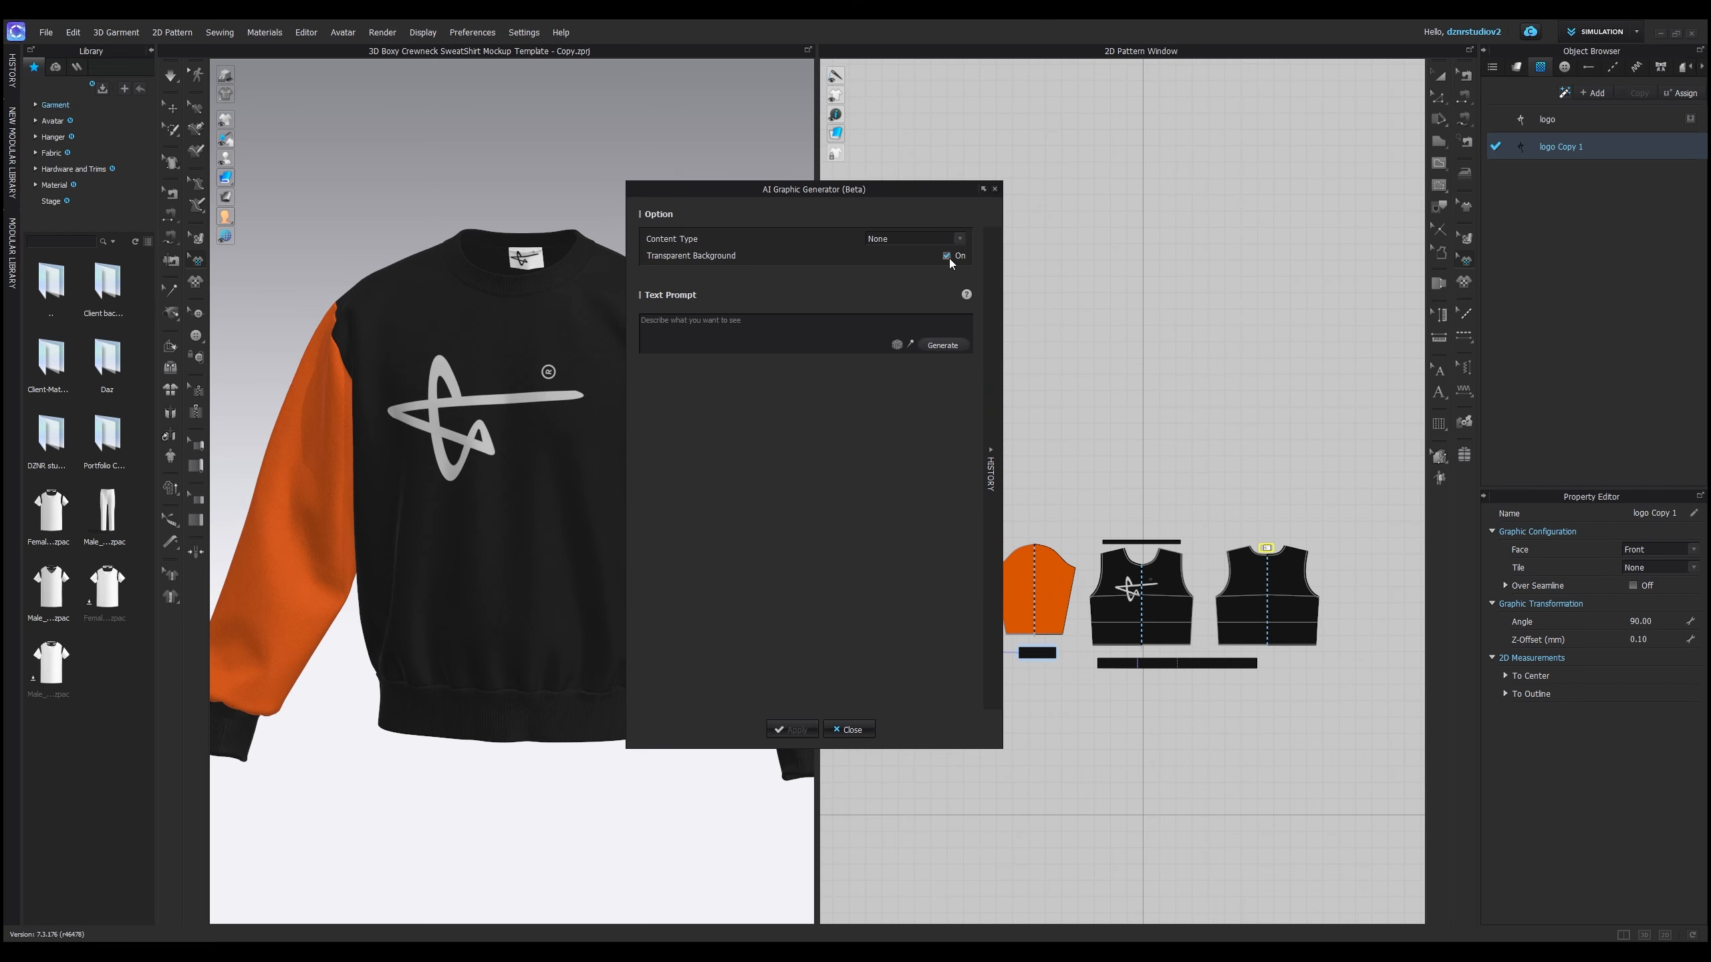
# - Generate an AI graphic from the prompt "create an embroidered flower logo"
pyautogui.write('create an embroidered flower logo')
pyautogui.click(942, 344)
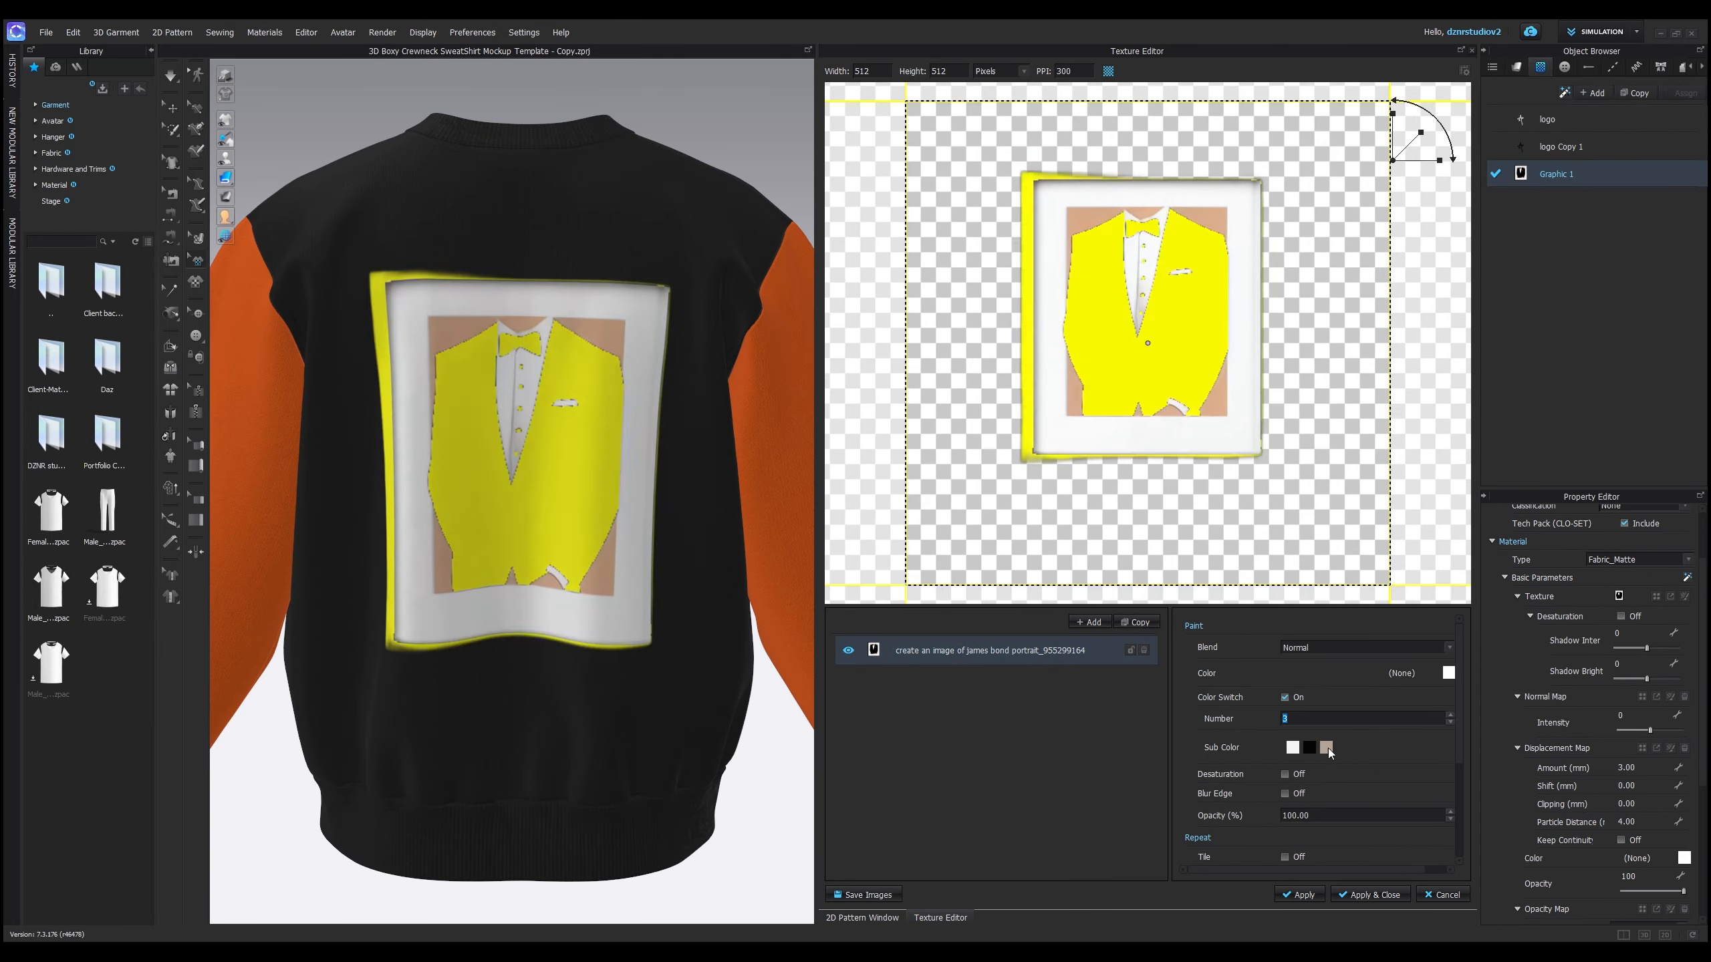
# - Recolor the sub colors of the portrait graphic on the sweatshirt's back, using the palette's orange swatches
pyautogui.click(1326, 747)
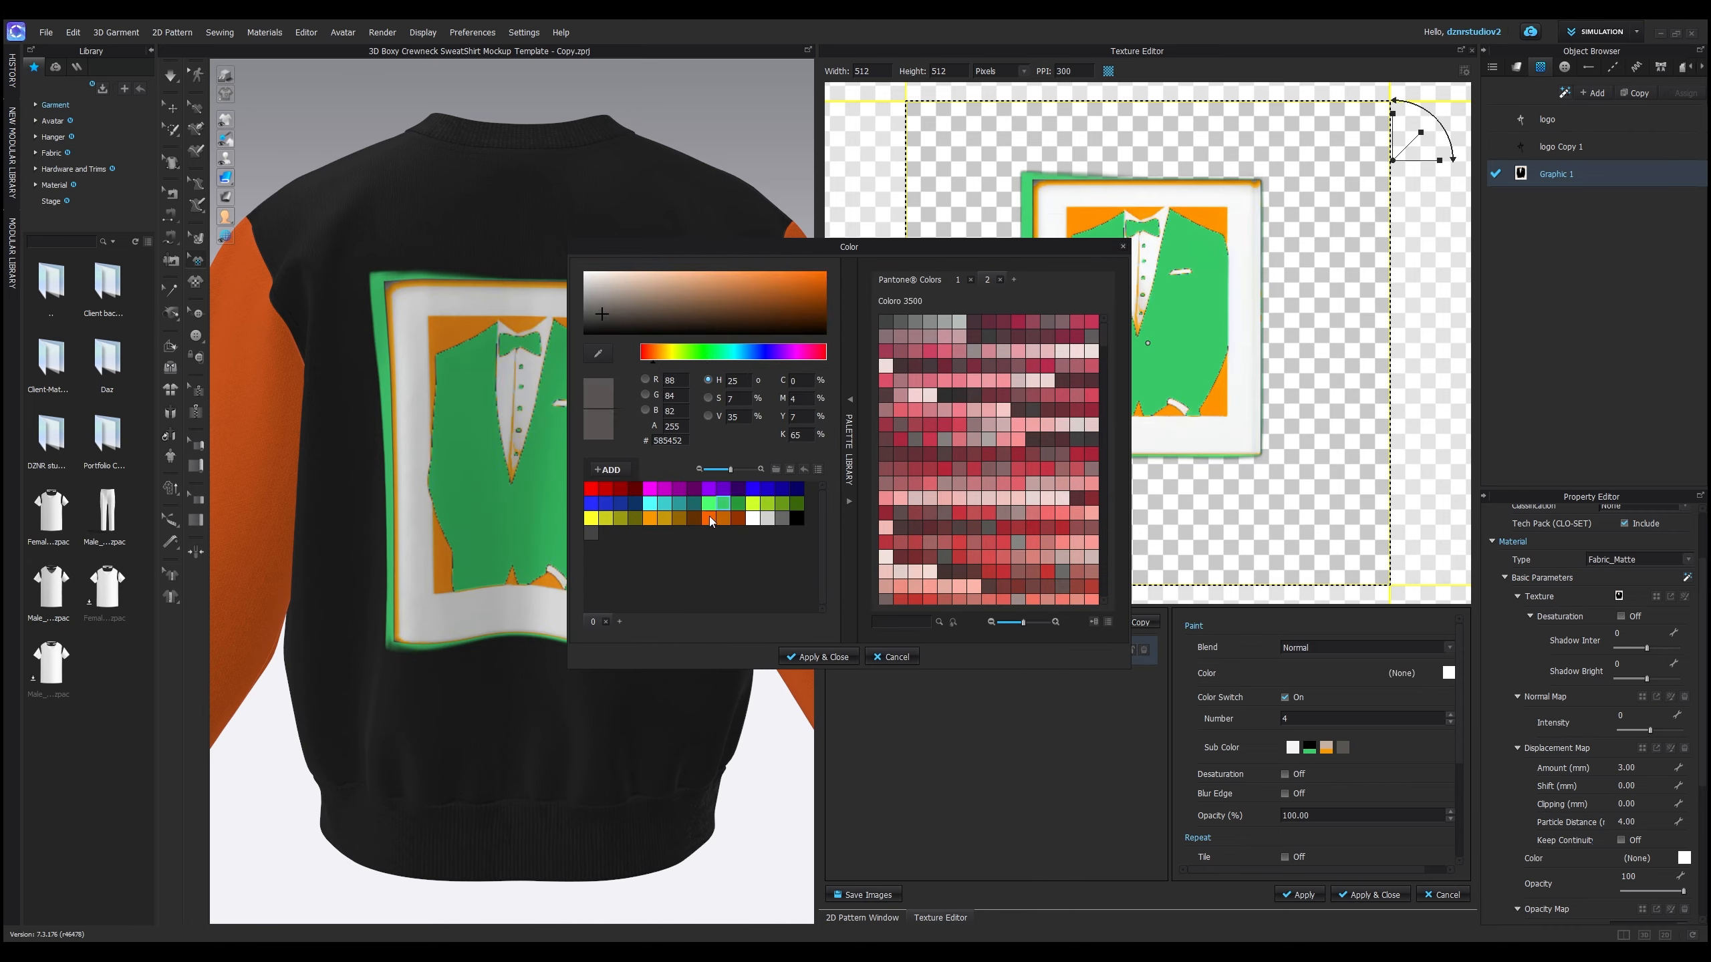
pyautogui.click(731, 517)
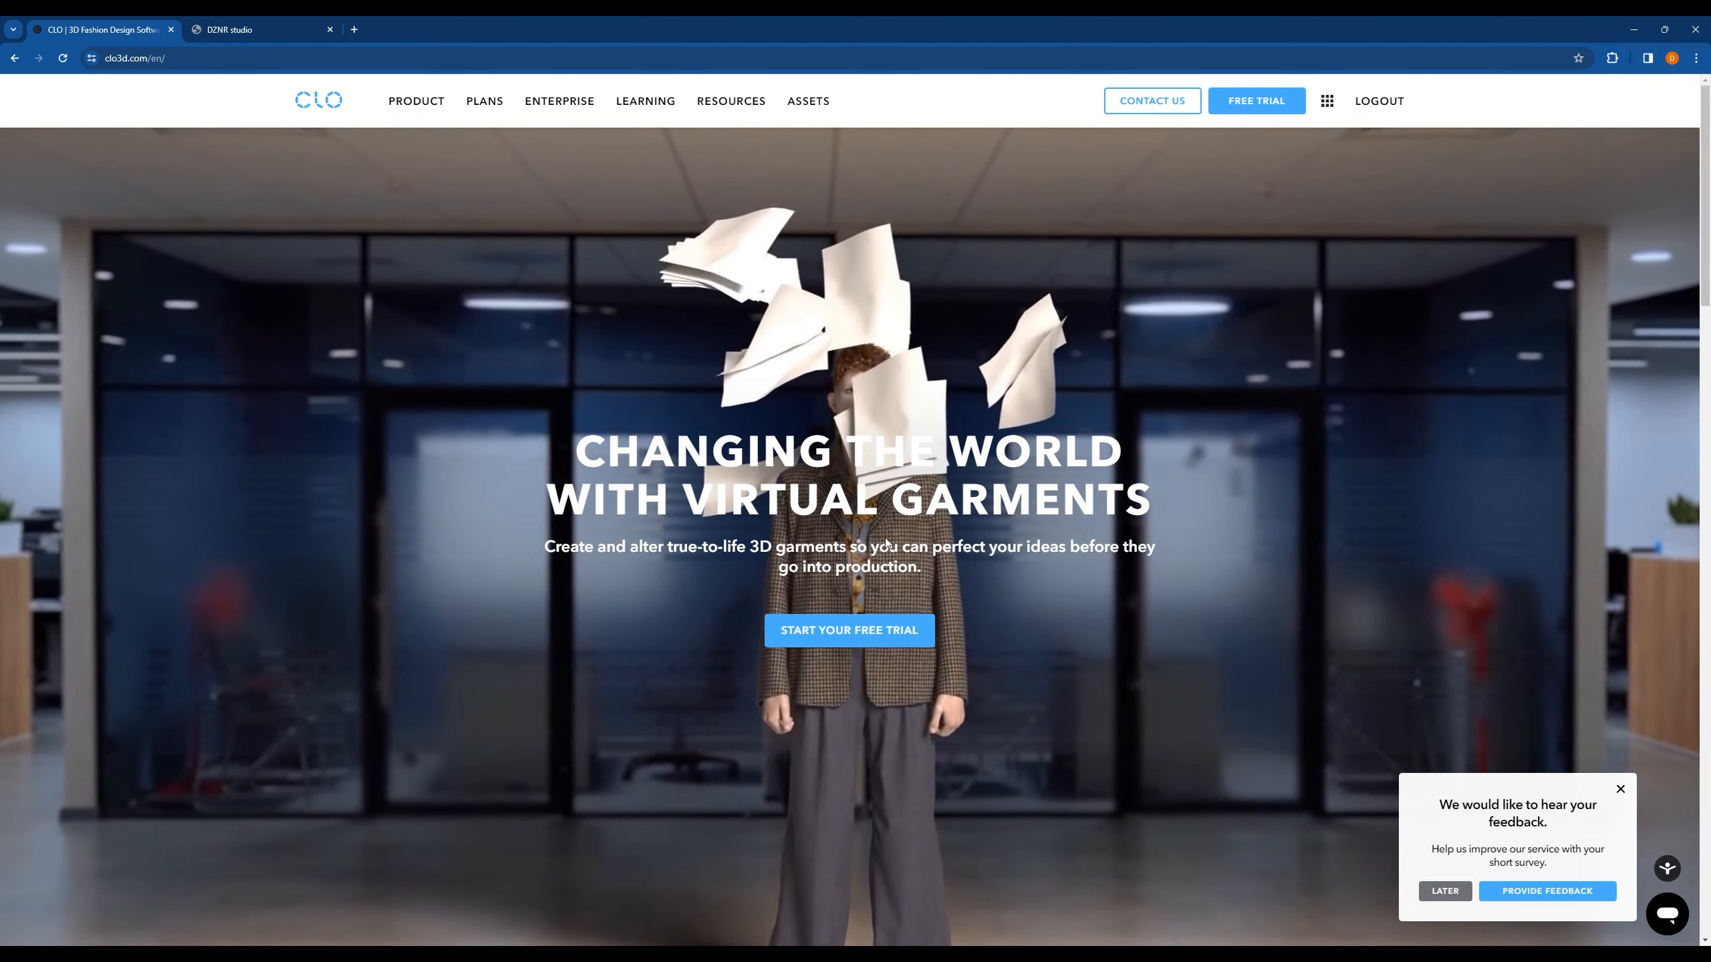
# - Try to start the free trial on the CLO website and dismiss the alert
pyautogui.click(860, 632)
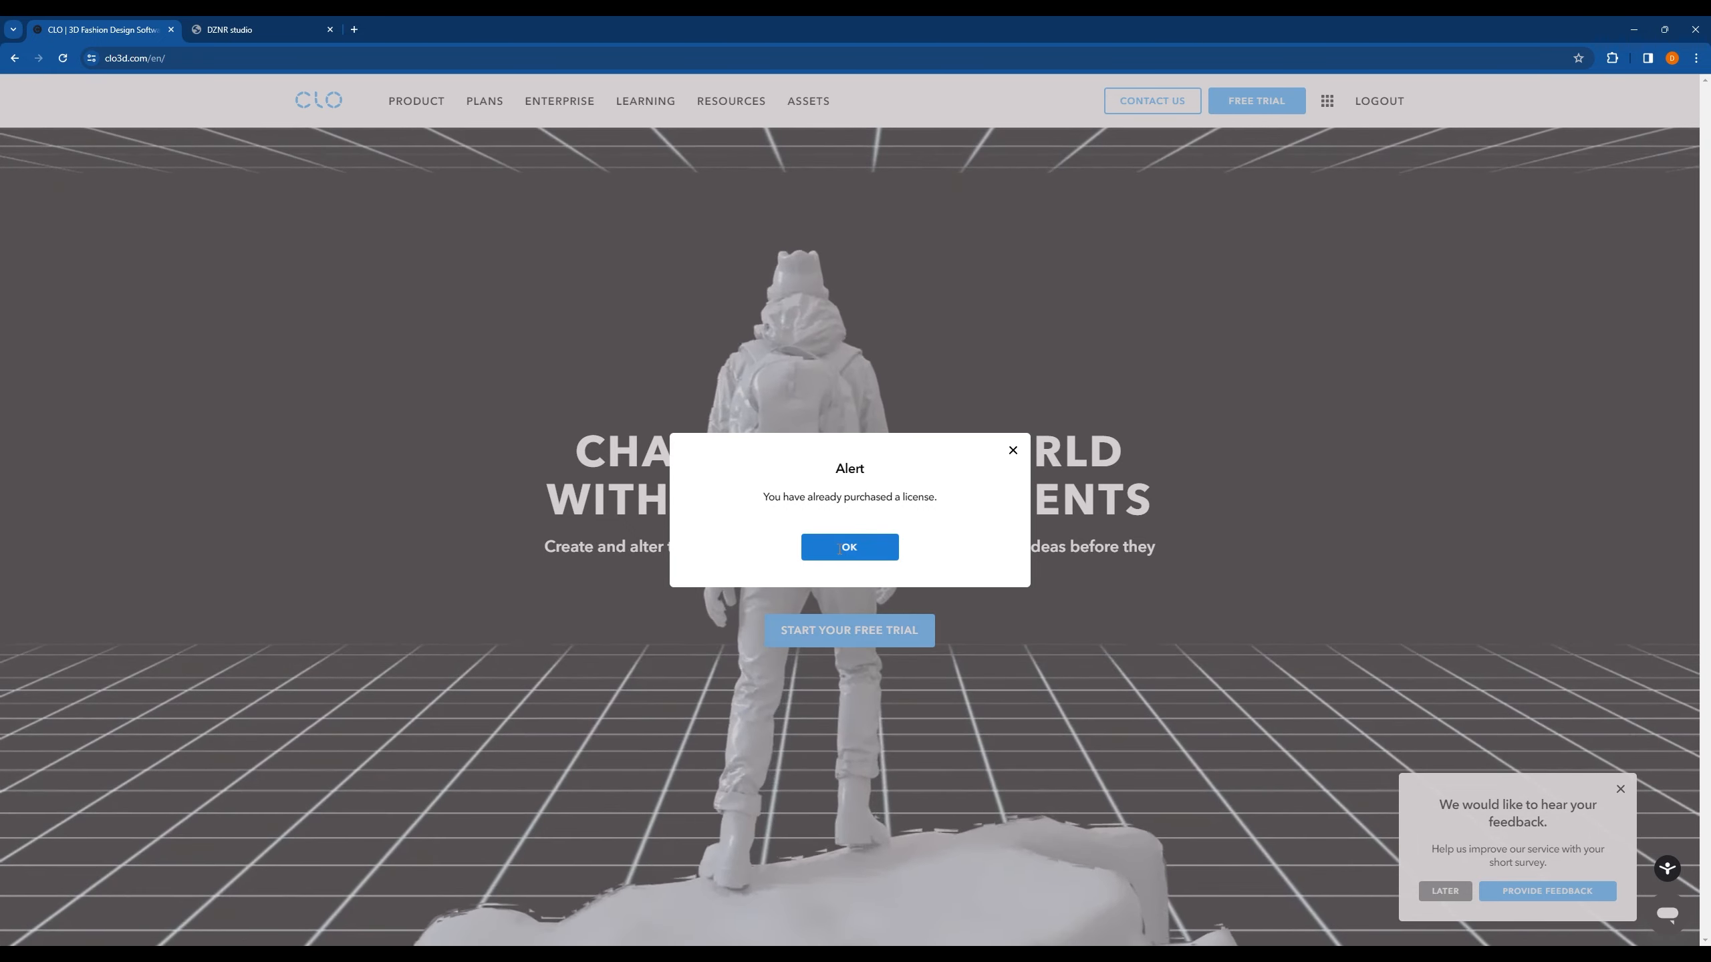
pyautogui.click(839, 548)
pyautogui.click(189, 58)
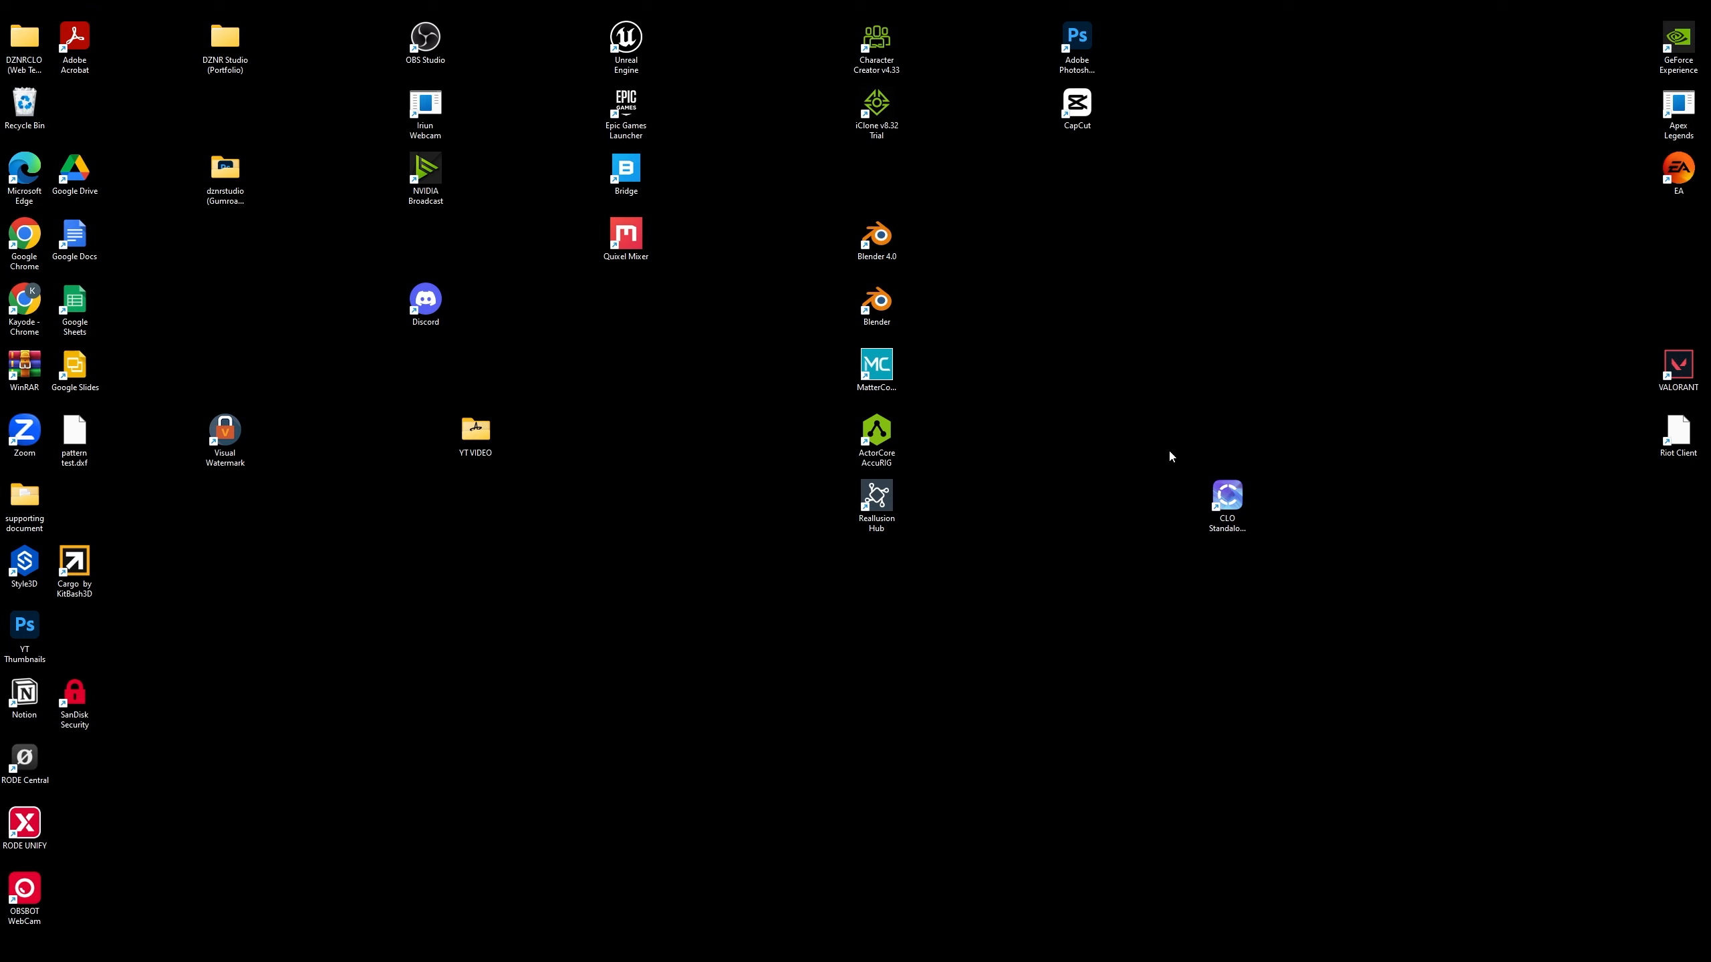
# - Open the 3D Boxy Crewneck SweatShirt Mockup Template project from the YT VIDEO folder and close the welcome window
pyautogui.click(796, 946)
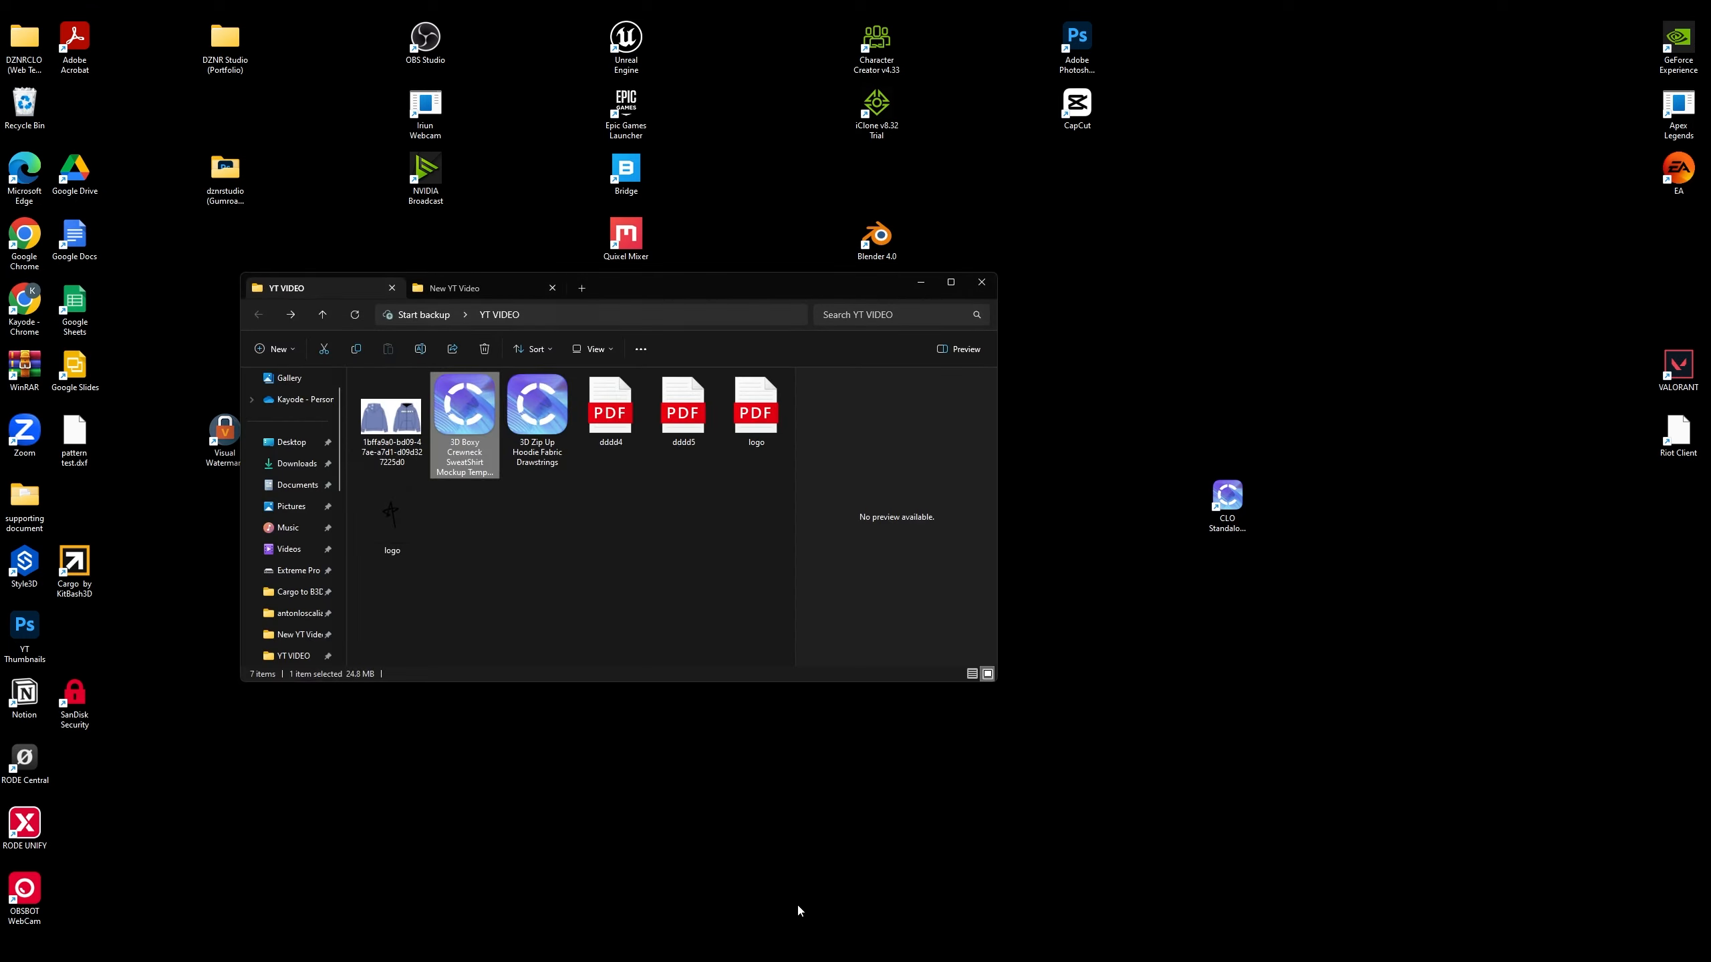
pyautogui.click(604, 590)
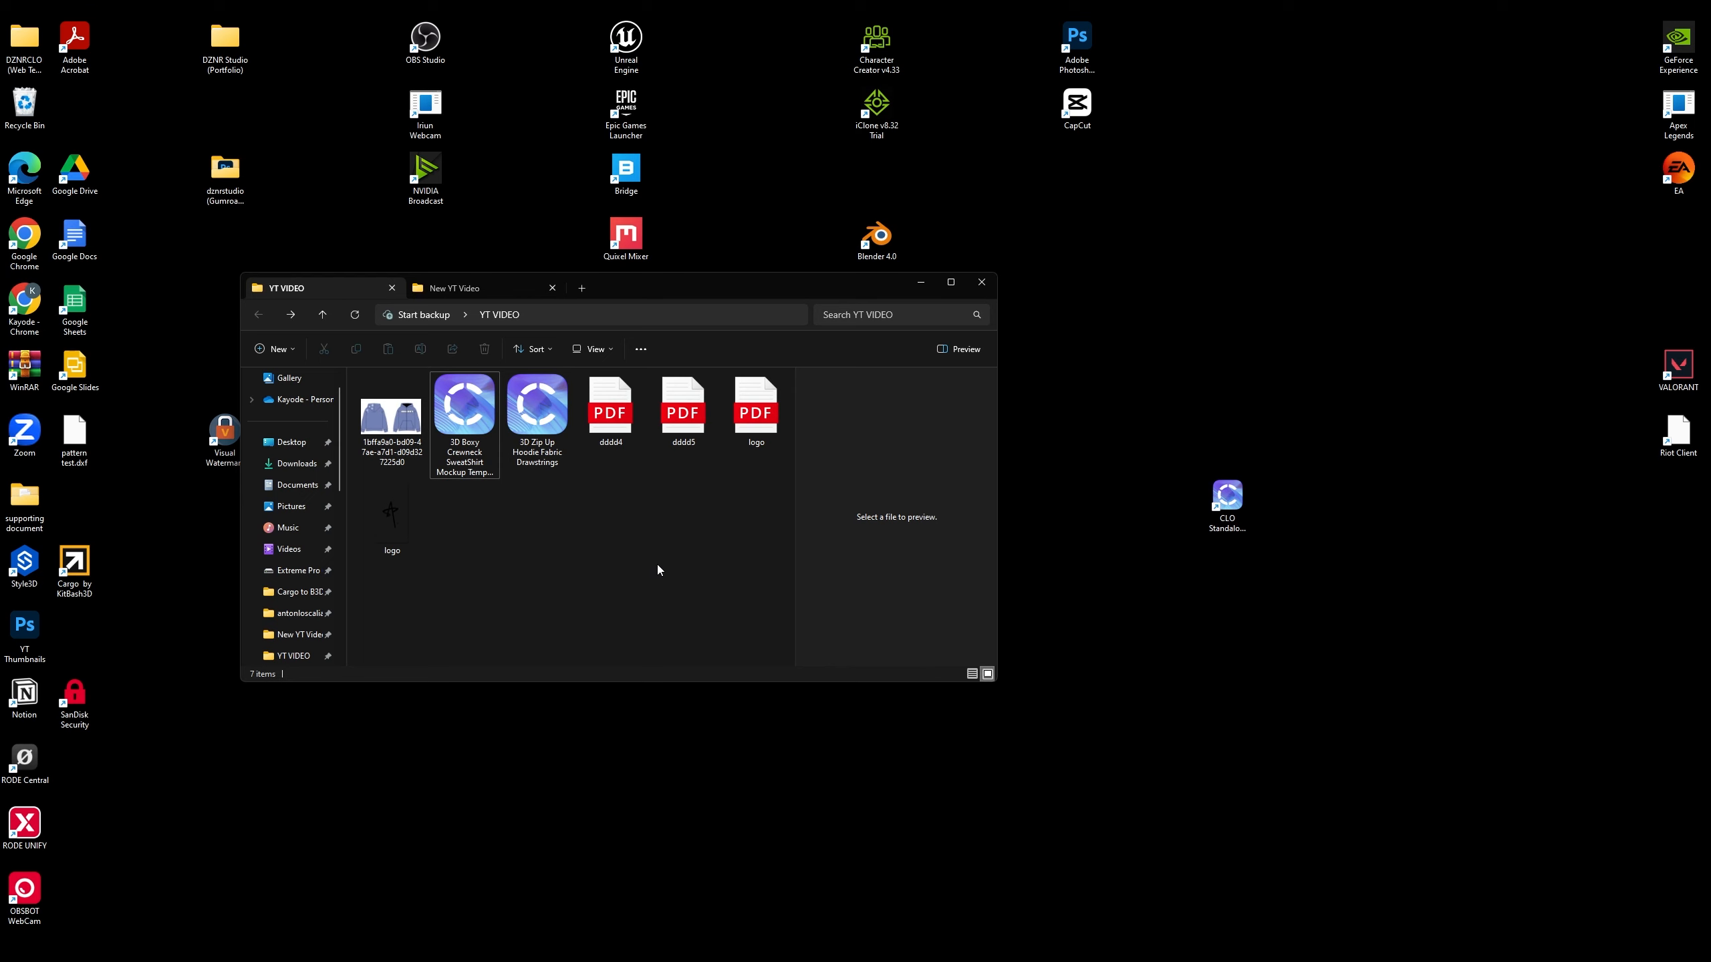
pyautogui.click(472, 412)
pyautogui.doubleClick(472, 411)
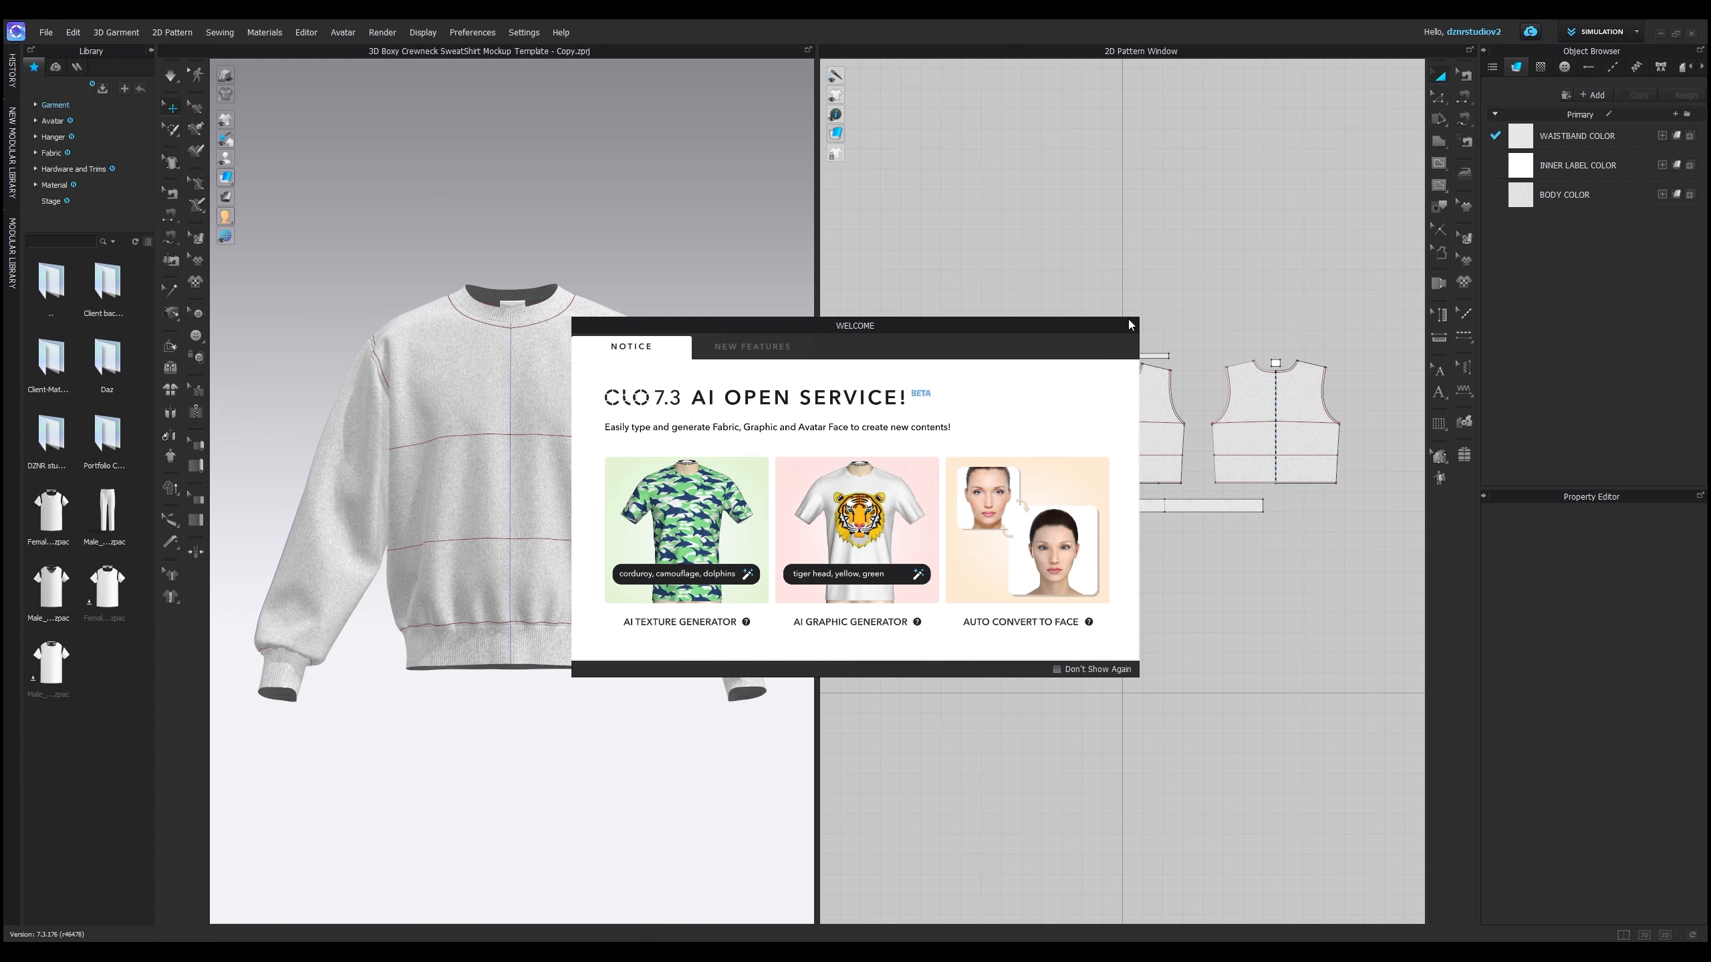
pyautogui.click(1131, 325)
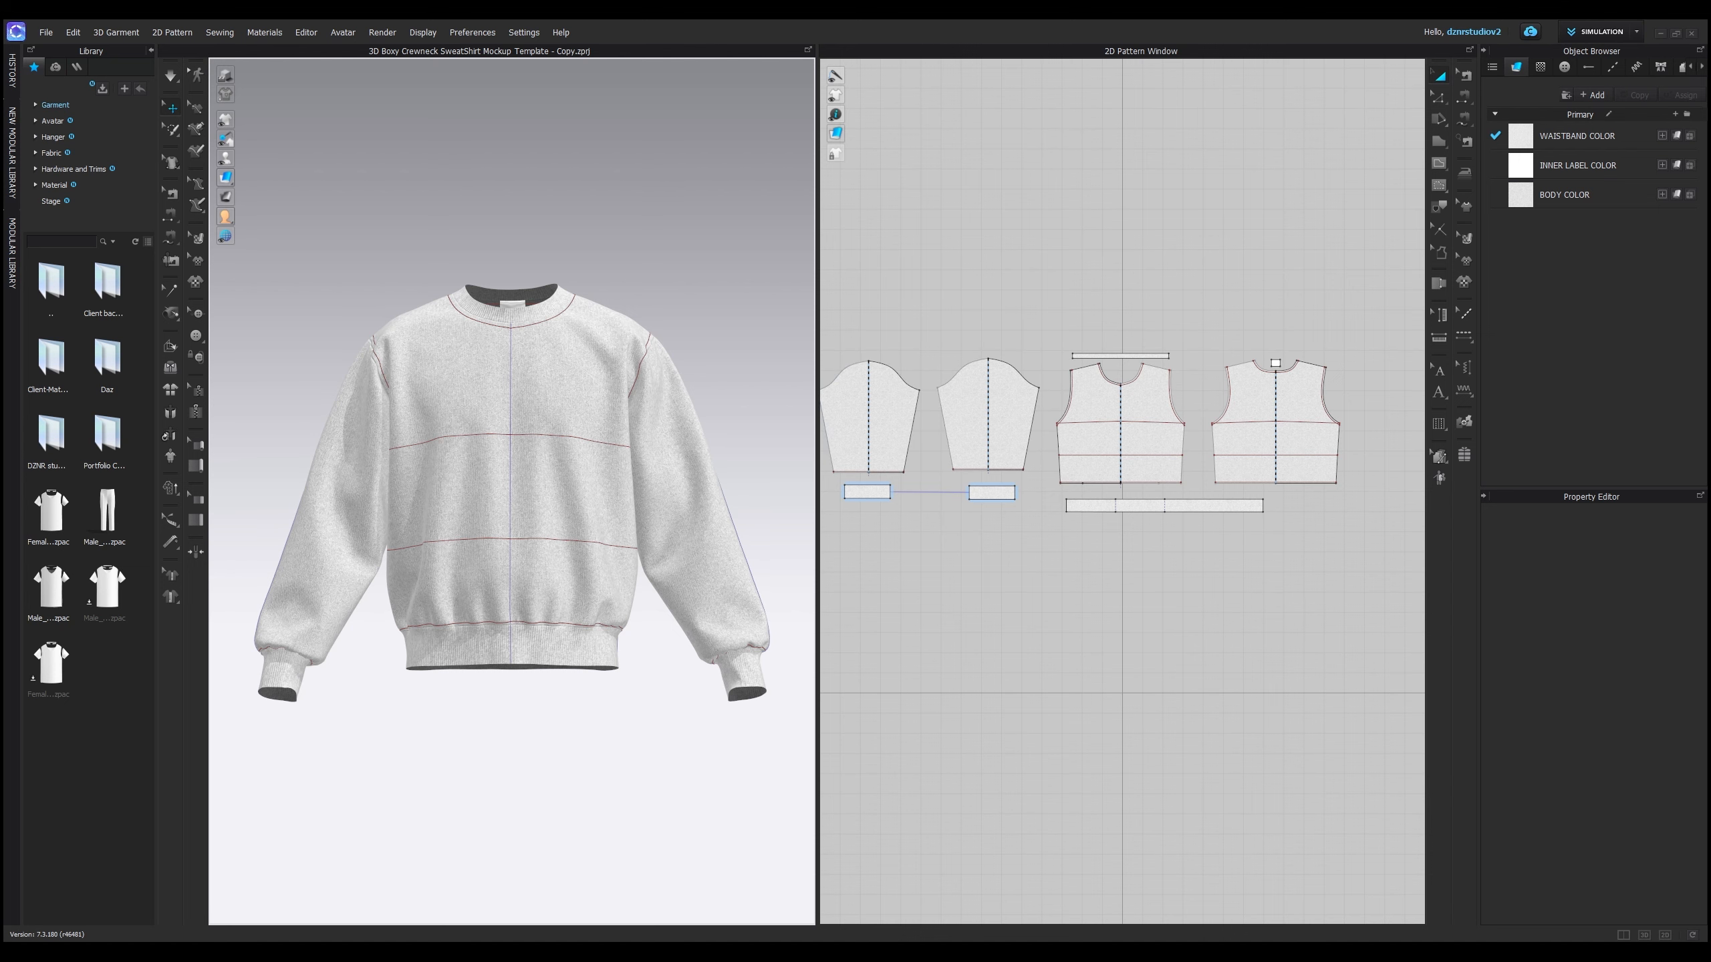
# - Look through the project's graphic, button, buttonhole and topstitch lists and return to the fabric list
pyautogui.moveTo(1138, 573); pyautogui.dragTo(1153, 590, button='middle')
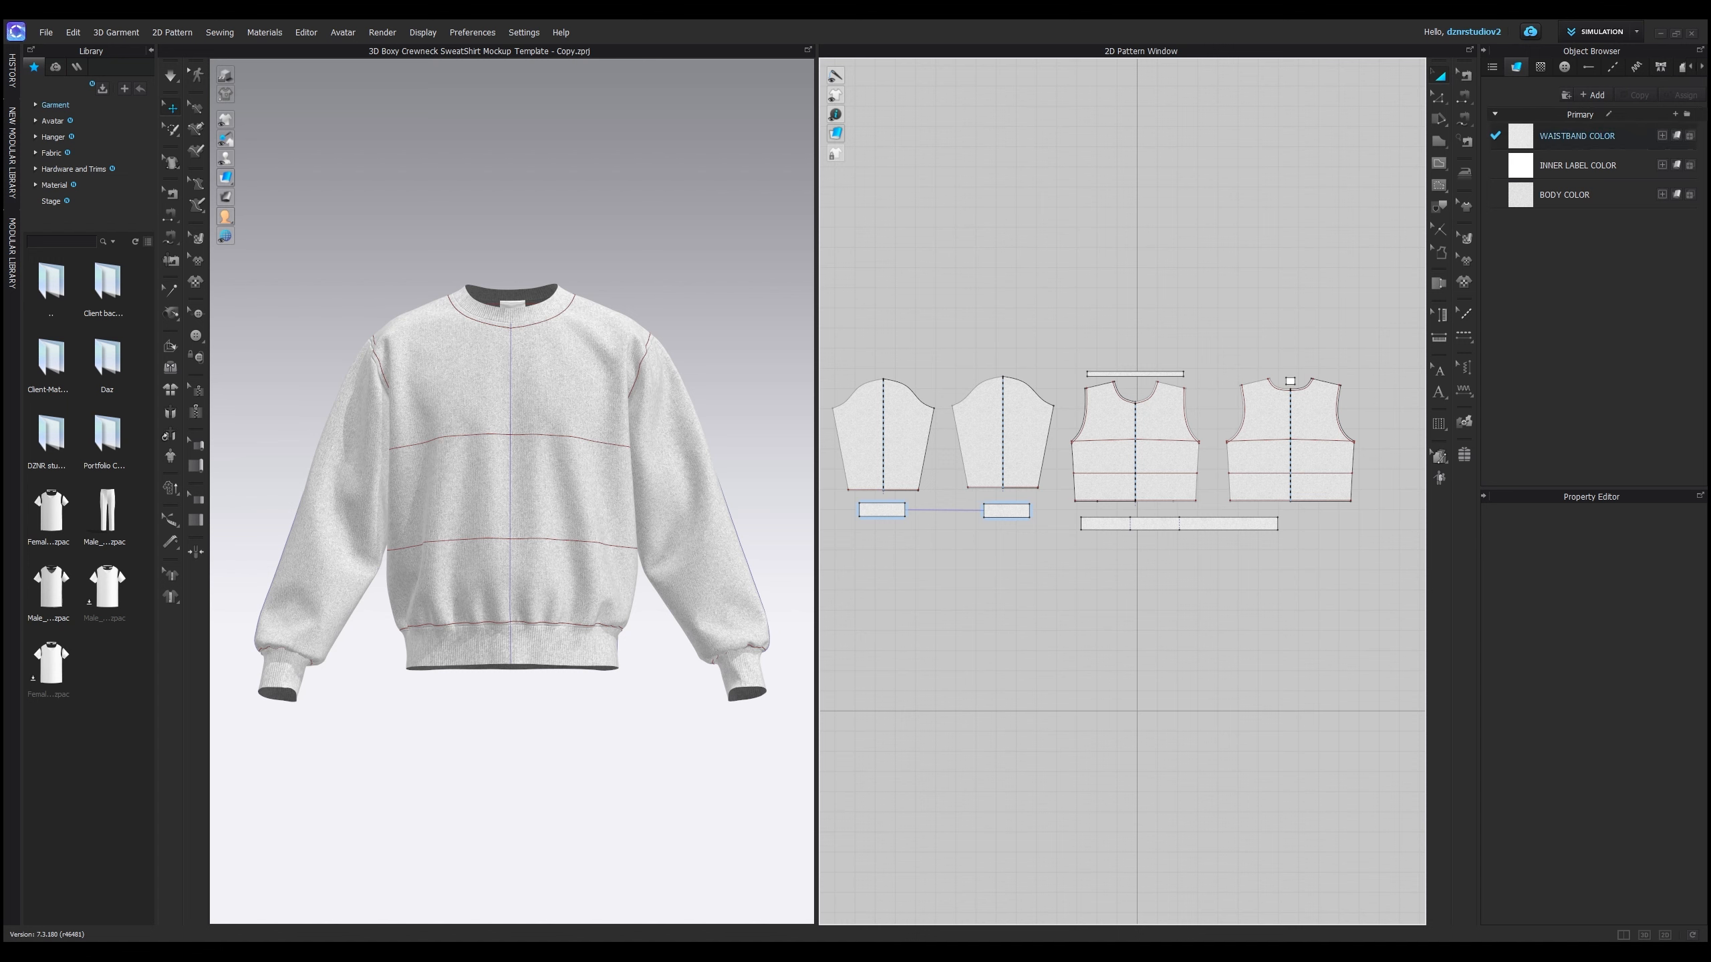
pyautogui.click(1540, 66)
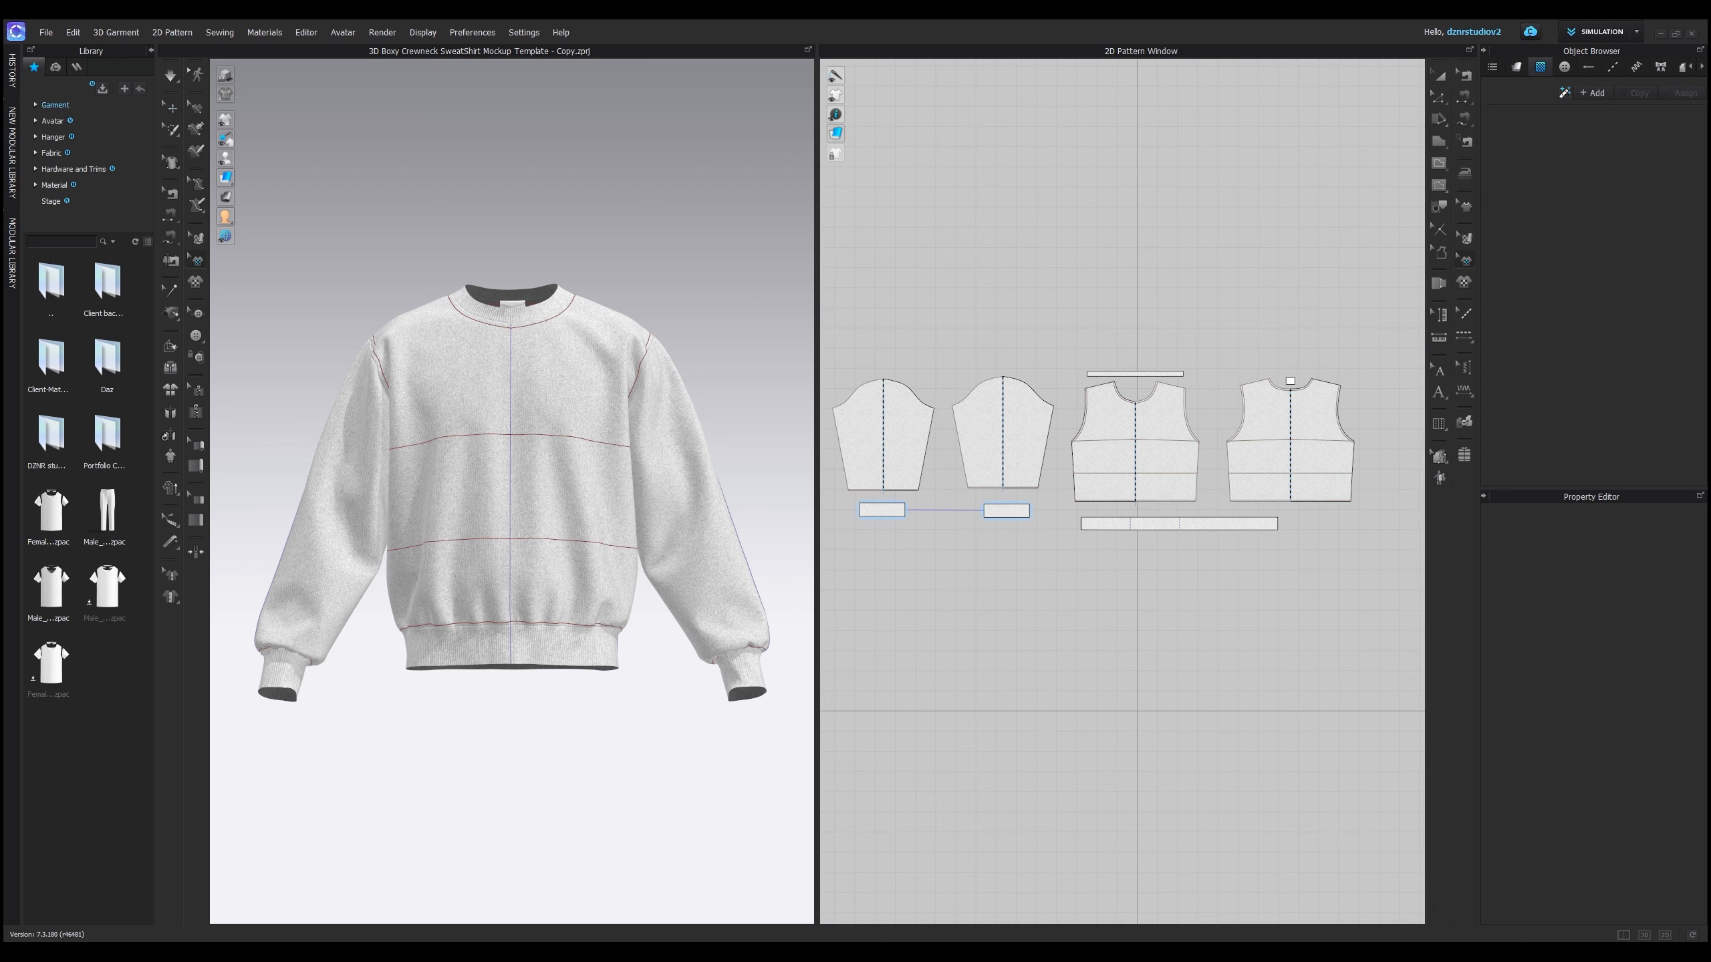
pyautogui.click(1563, 67)
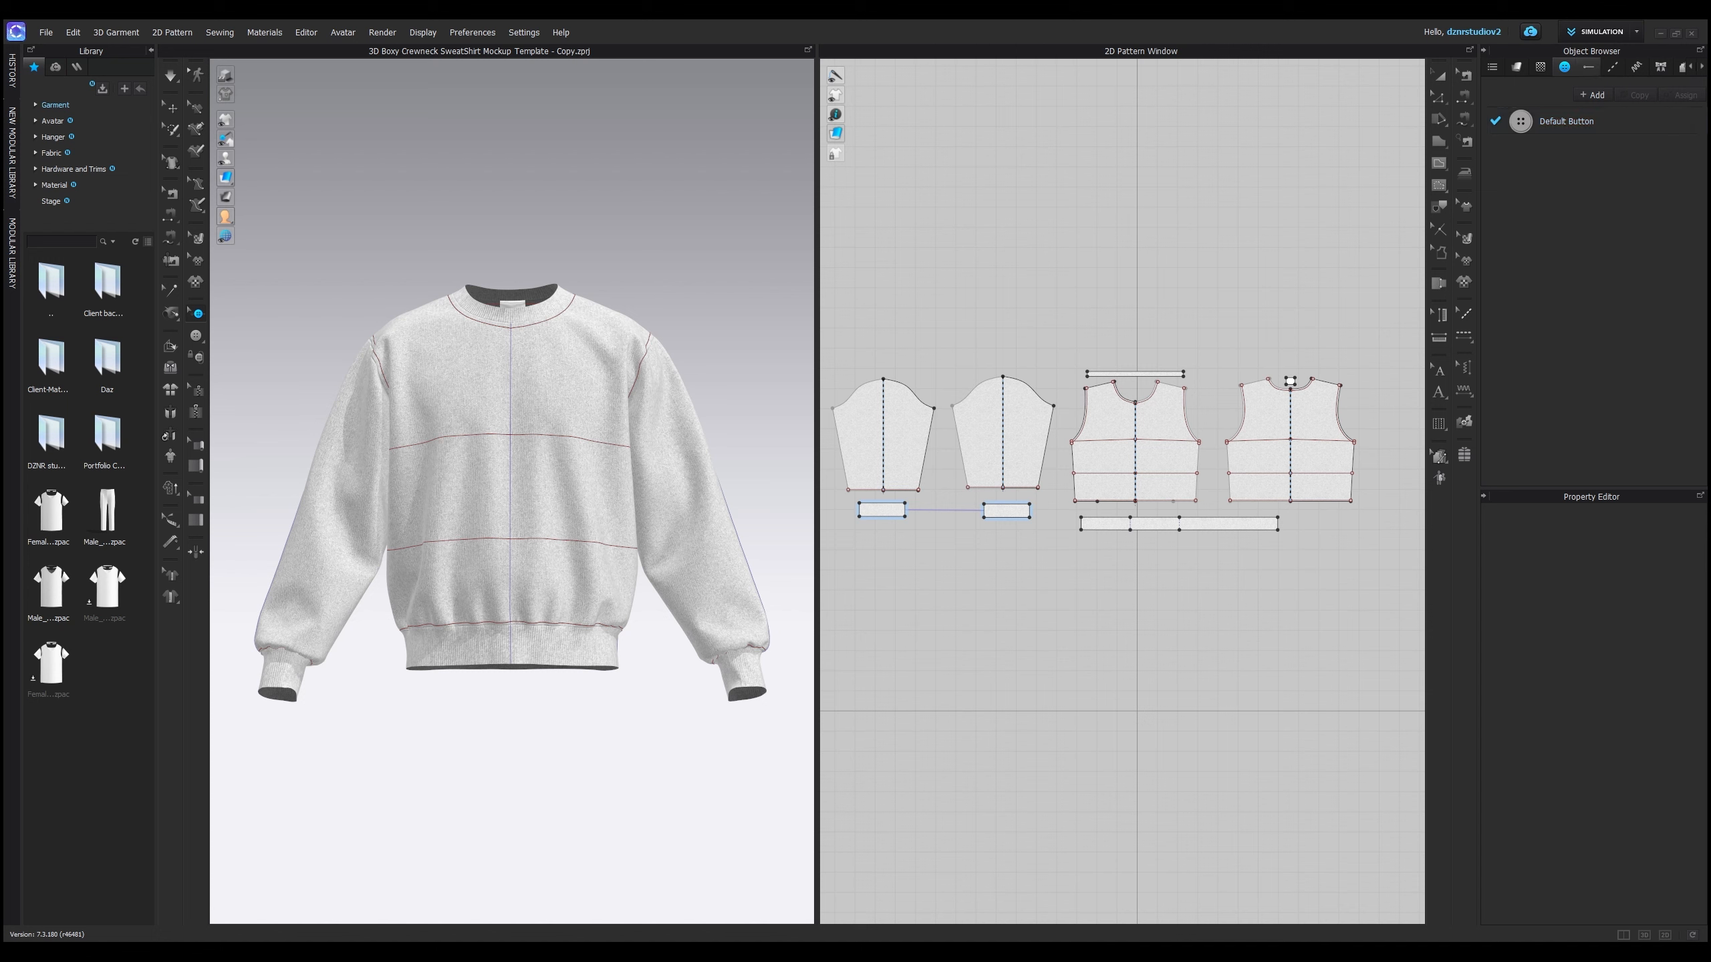
pyautogui.click(1588, 66)
pyautogui.click(1612, 66)
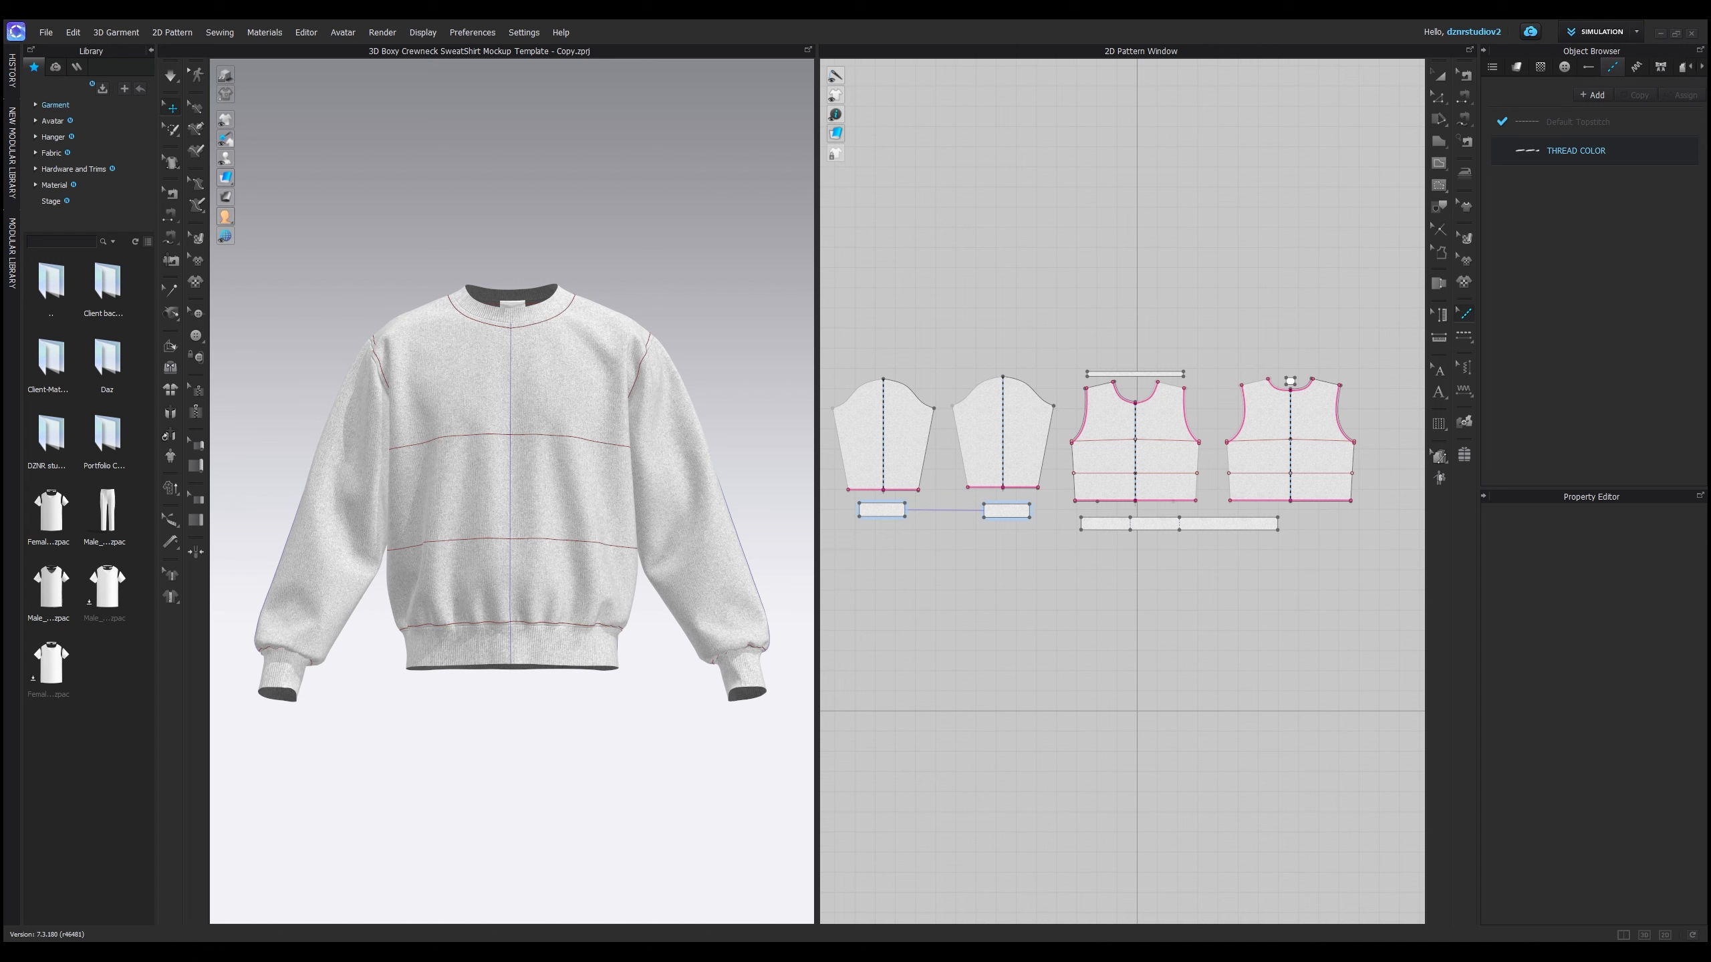
pyautogui.click(1516, 66)
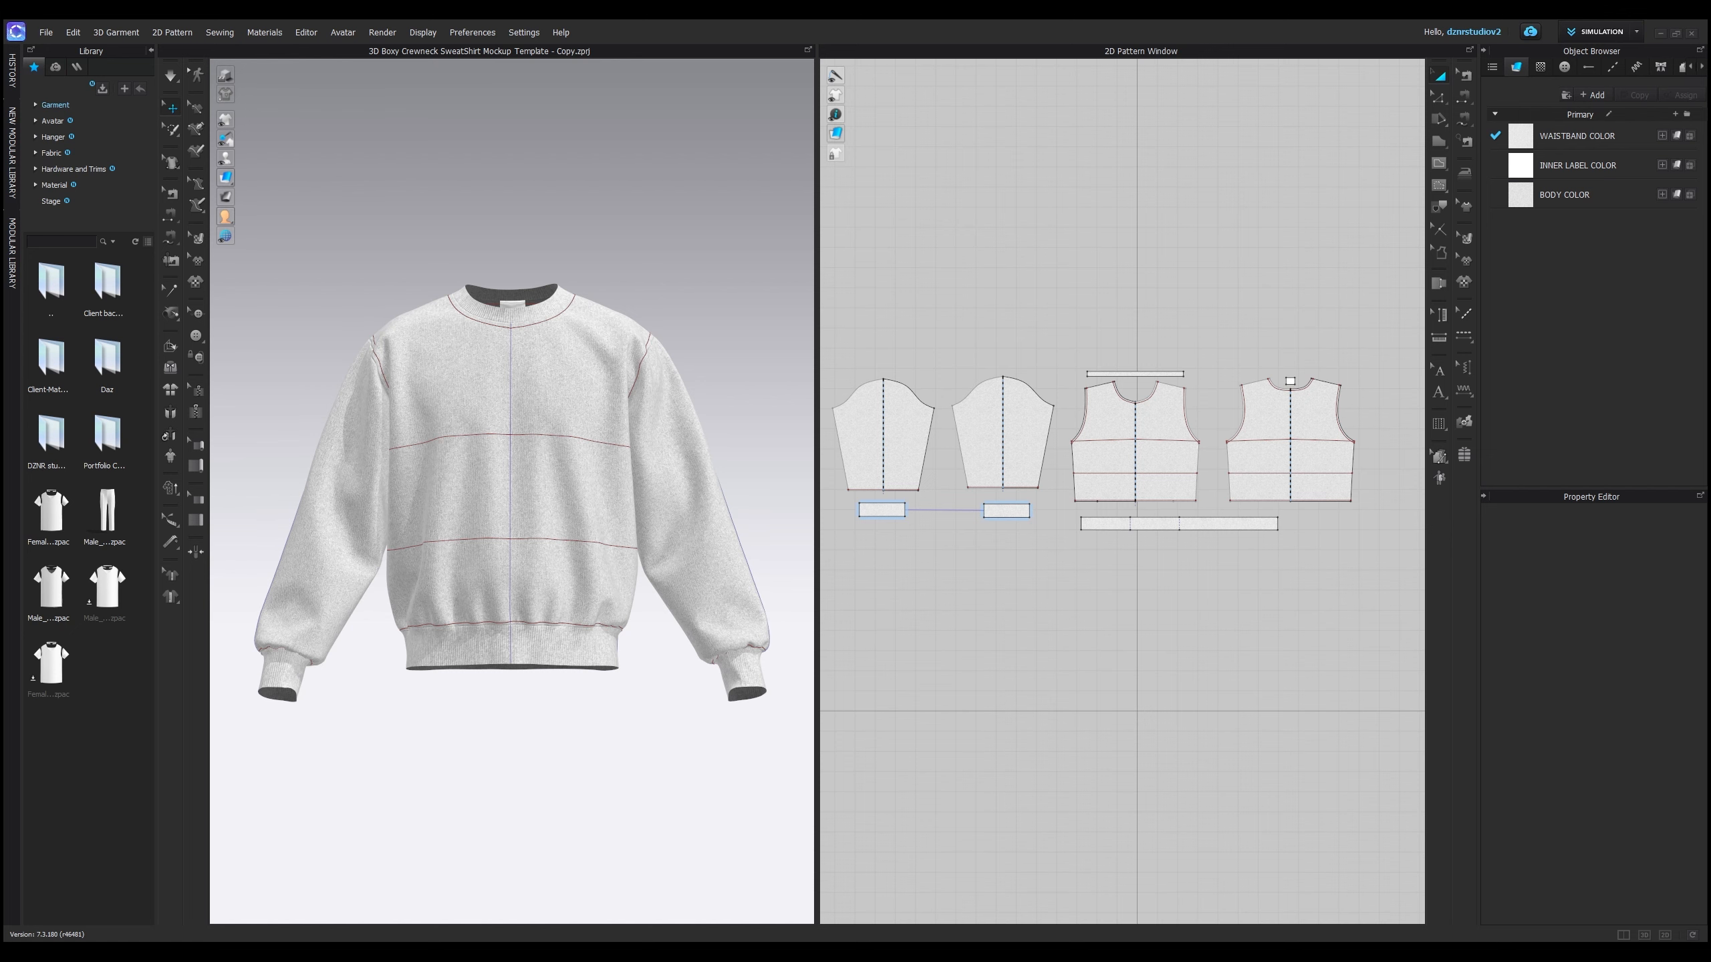
# - Zoom in and out on the 3D sweatshirt, orbit around to its side and return to the front view
pyautogui.scroll(3, 512, 490)
pyautogui.scroll(-7, 512, 491)
pyautogui.scroll(4, 512, 490)
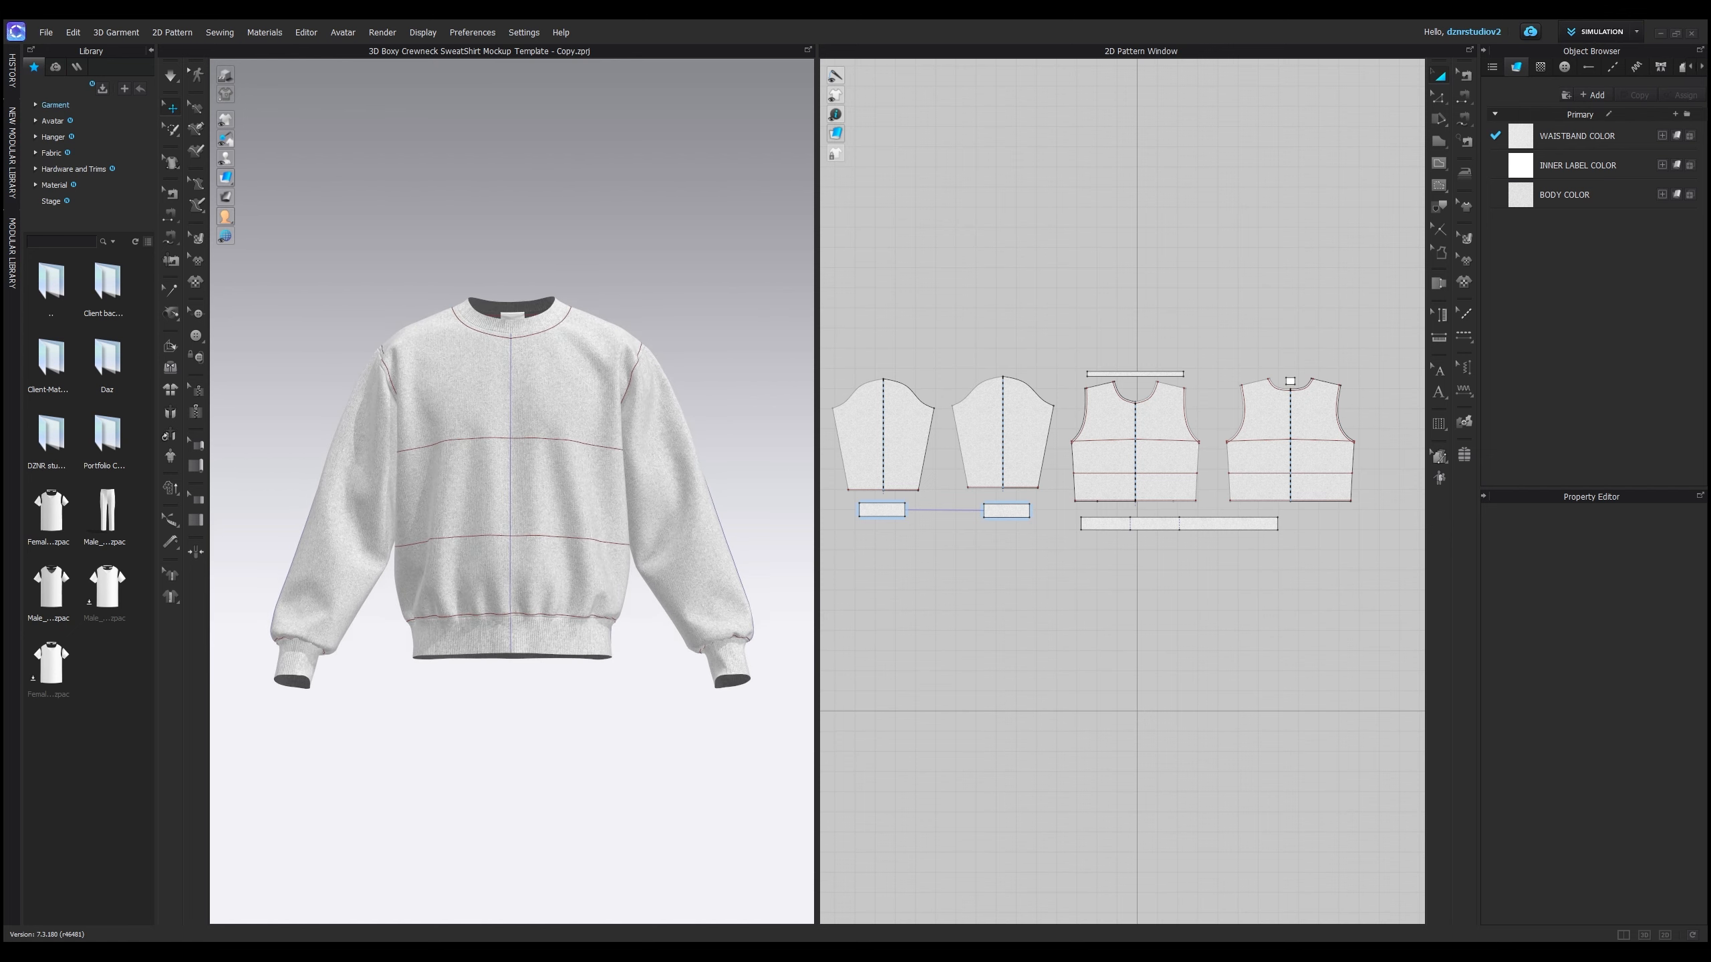
pyautogui.scroll(-4, 512, 491)
pyautogui.scroll(5, 512, 490)
pyautogui.scroll(-6, 511, 490)
pyautogui.scroll(6, 511, 490)
pyautogui.scroll(-2, 512, 491)
pyautogui.scroll(1, 512, 491)
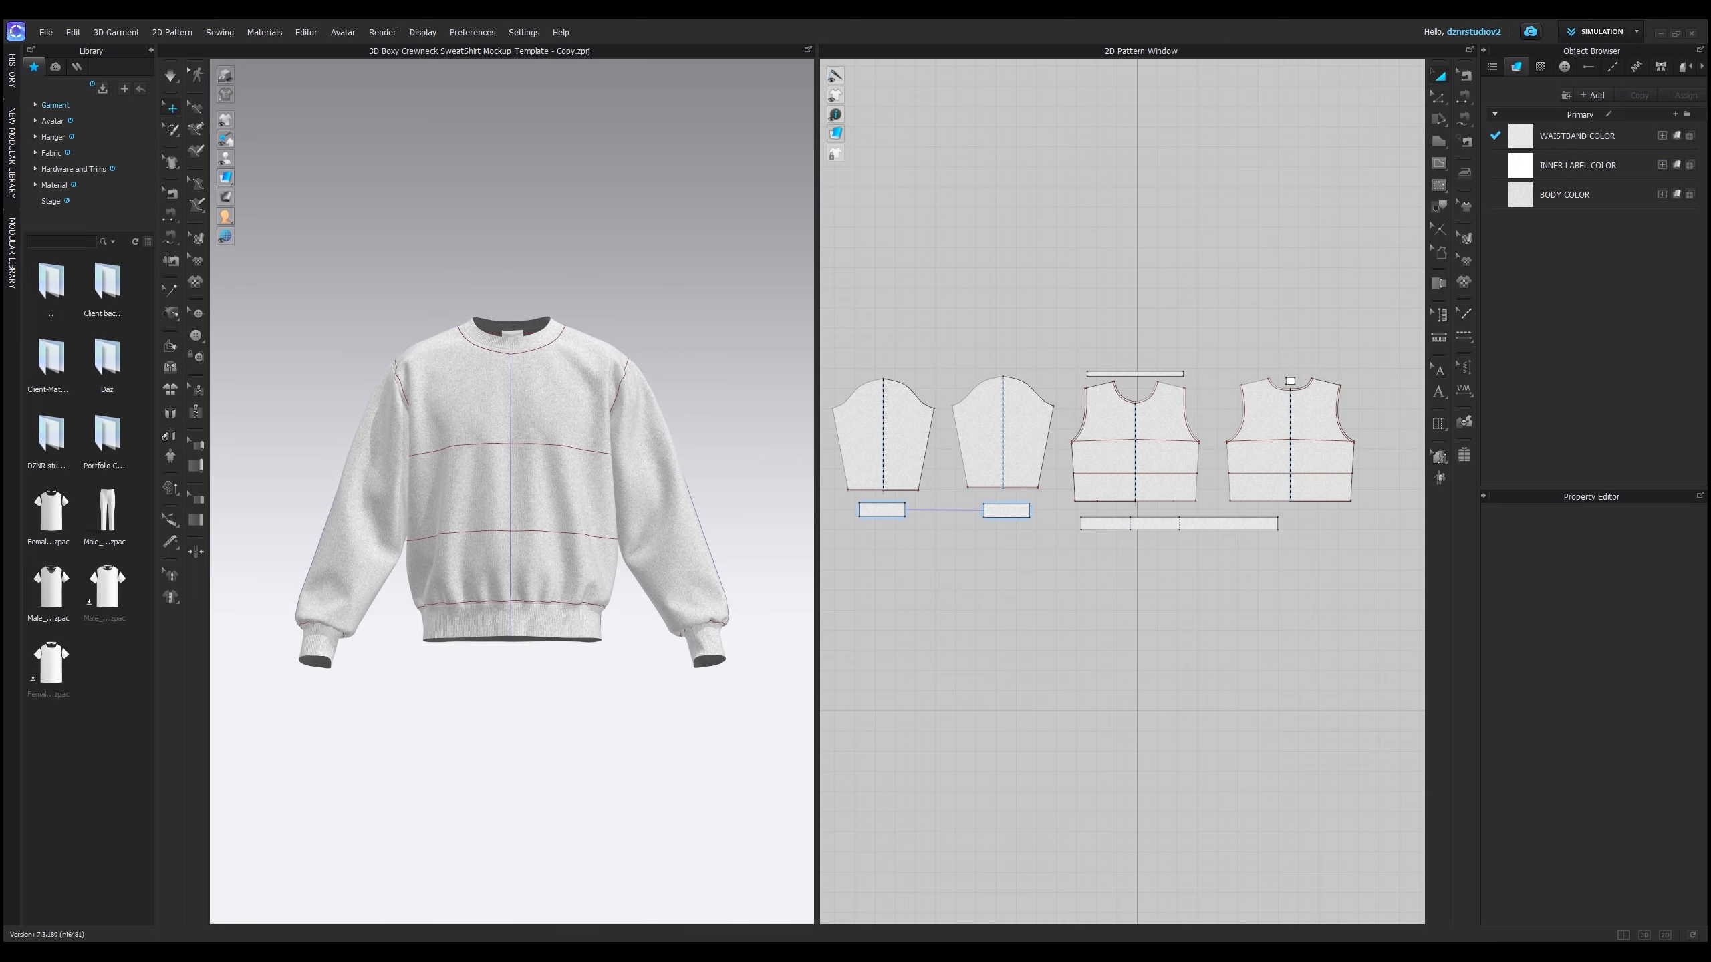
pyautogui.moveTo(512, 491); pyautogui.dragTo(330, 536, button='right')
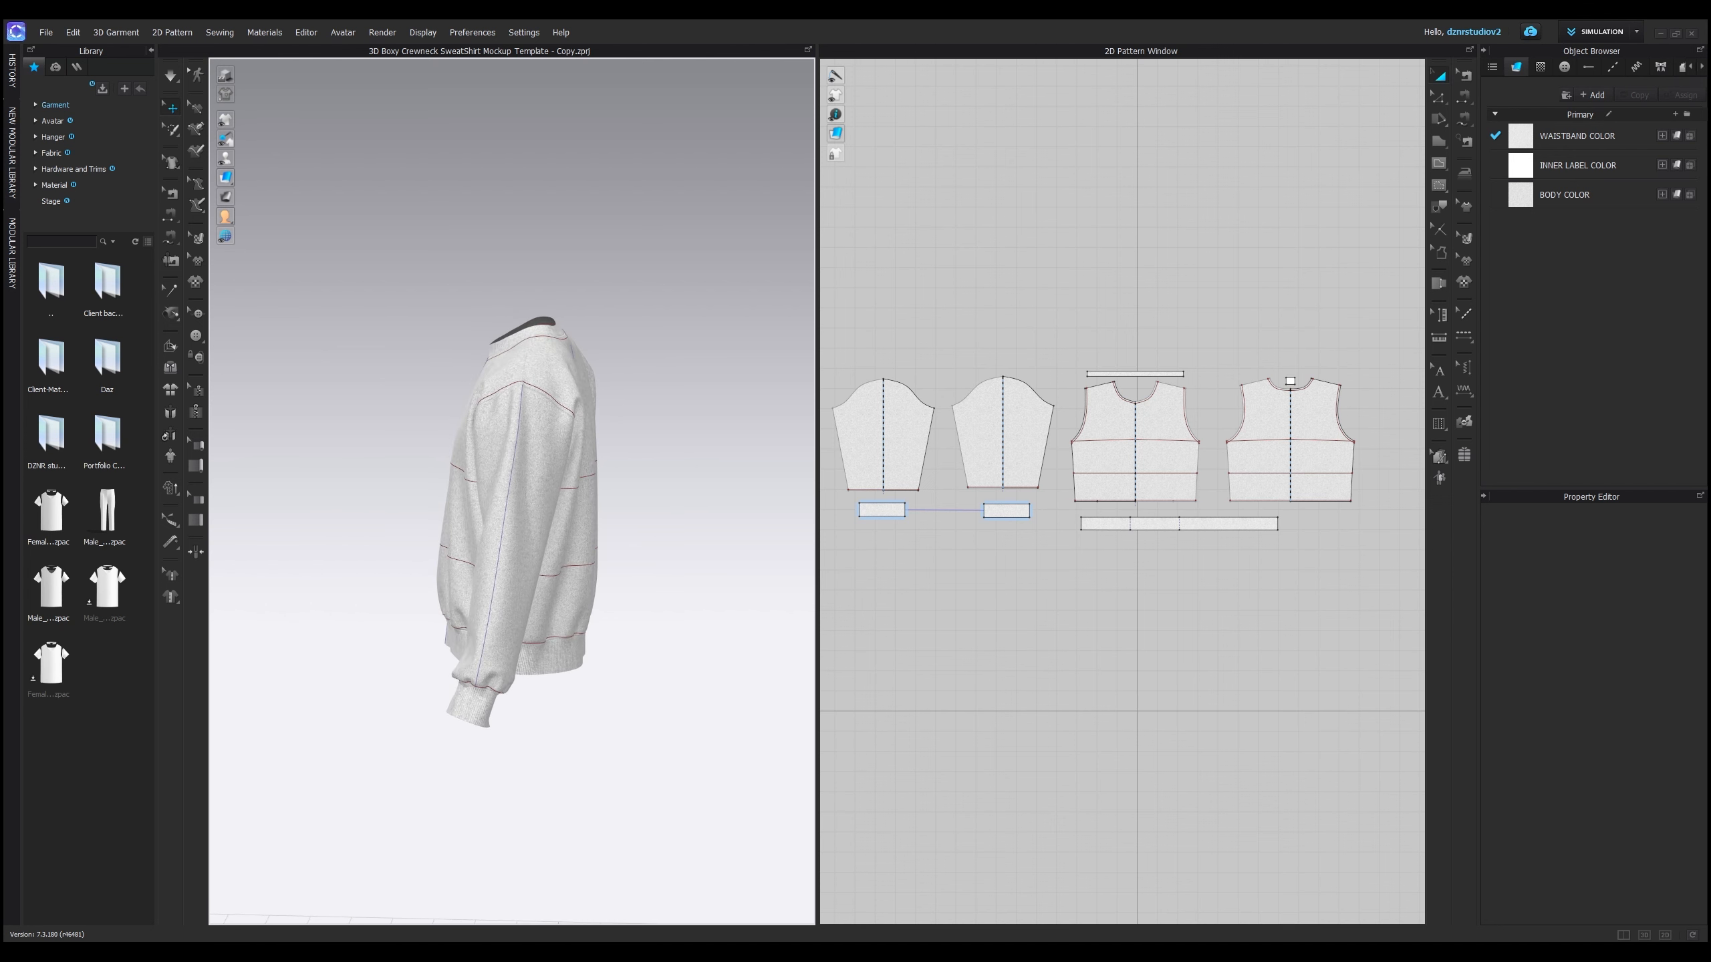
pyautogui.press('2')
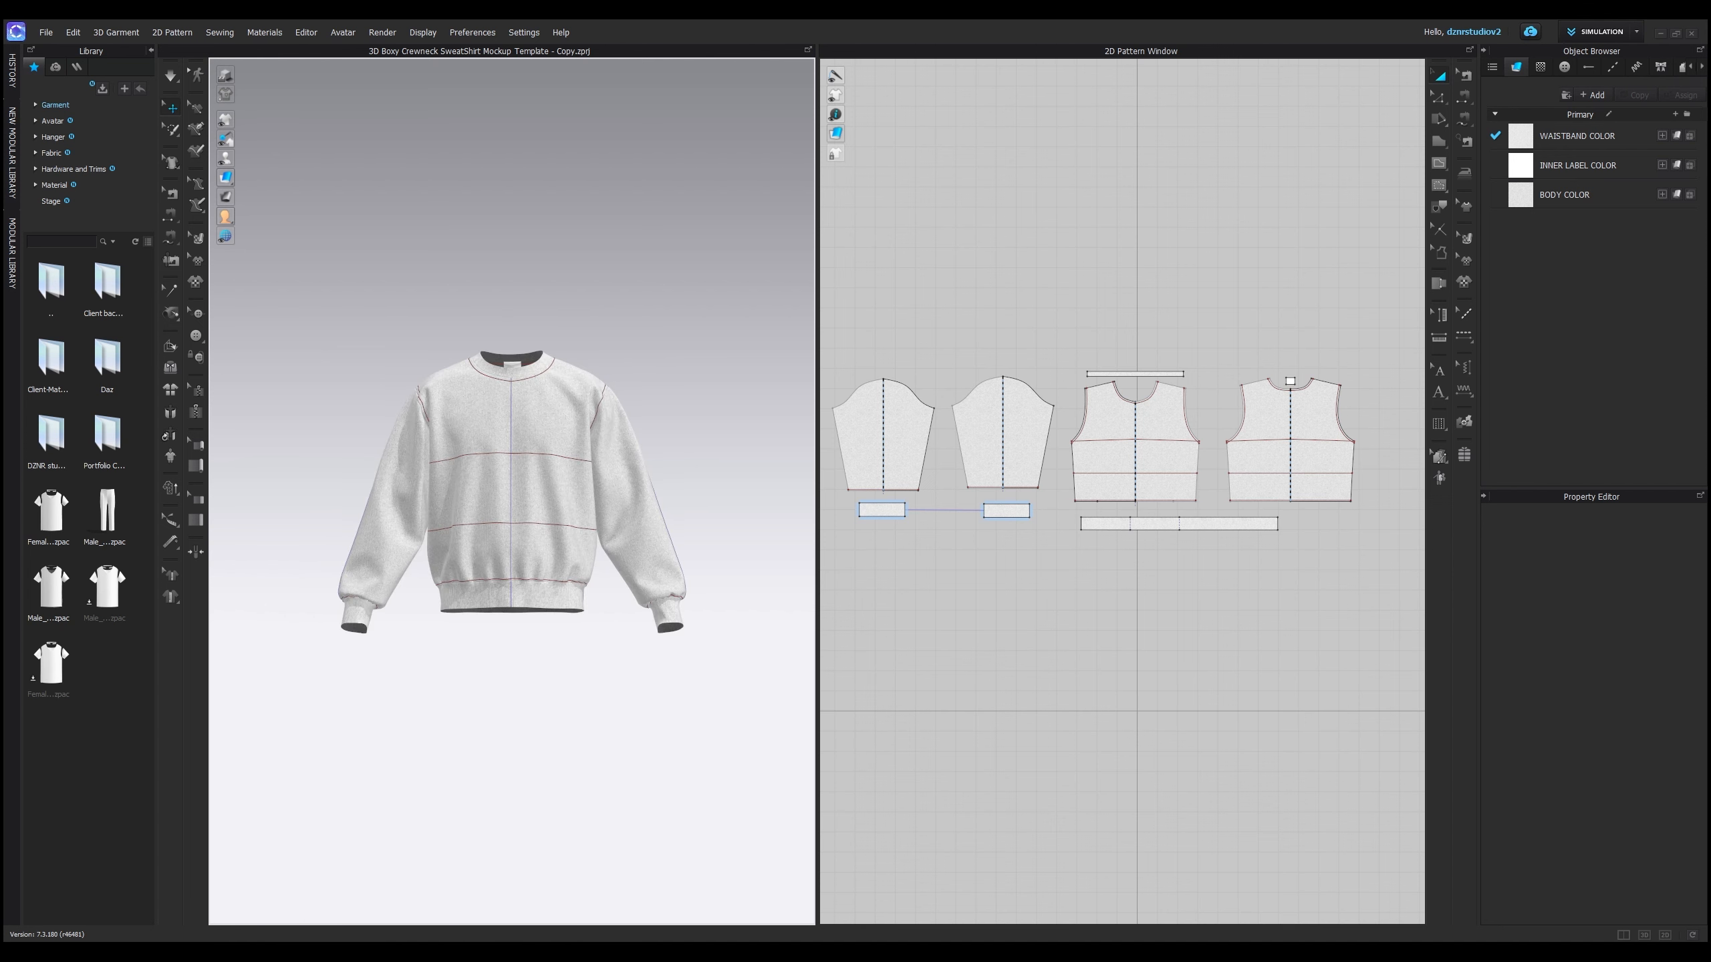
pyautogui.scroll(3, 511, 488)
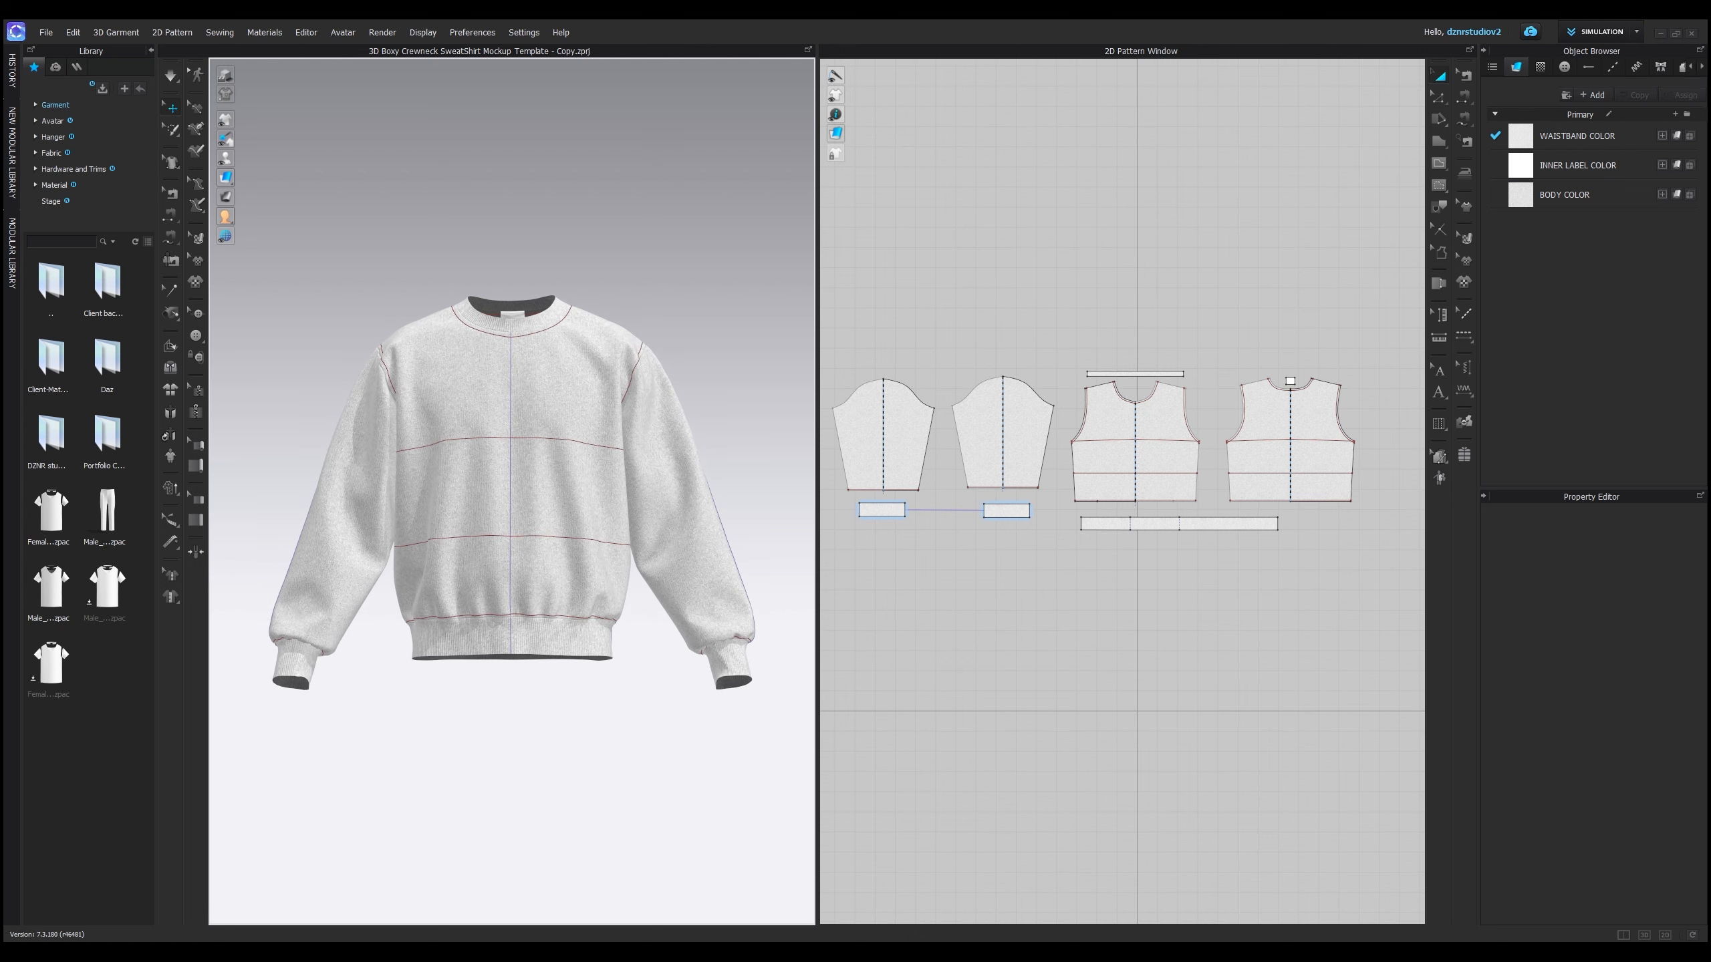
# - Cycle through the preset camera views to examine the sweatshirt from all sides, ending on the front view
pyautogui.press('3')
pyautogui.press('4')
pyautogui.press('5')
pyautogui.press('6')
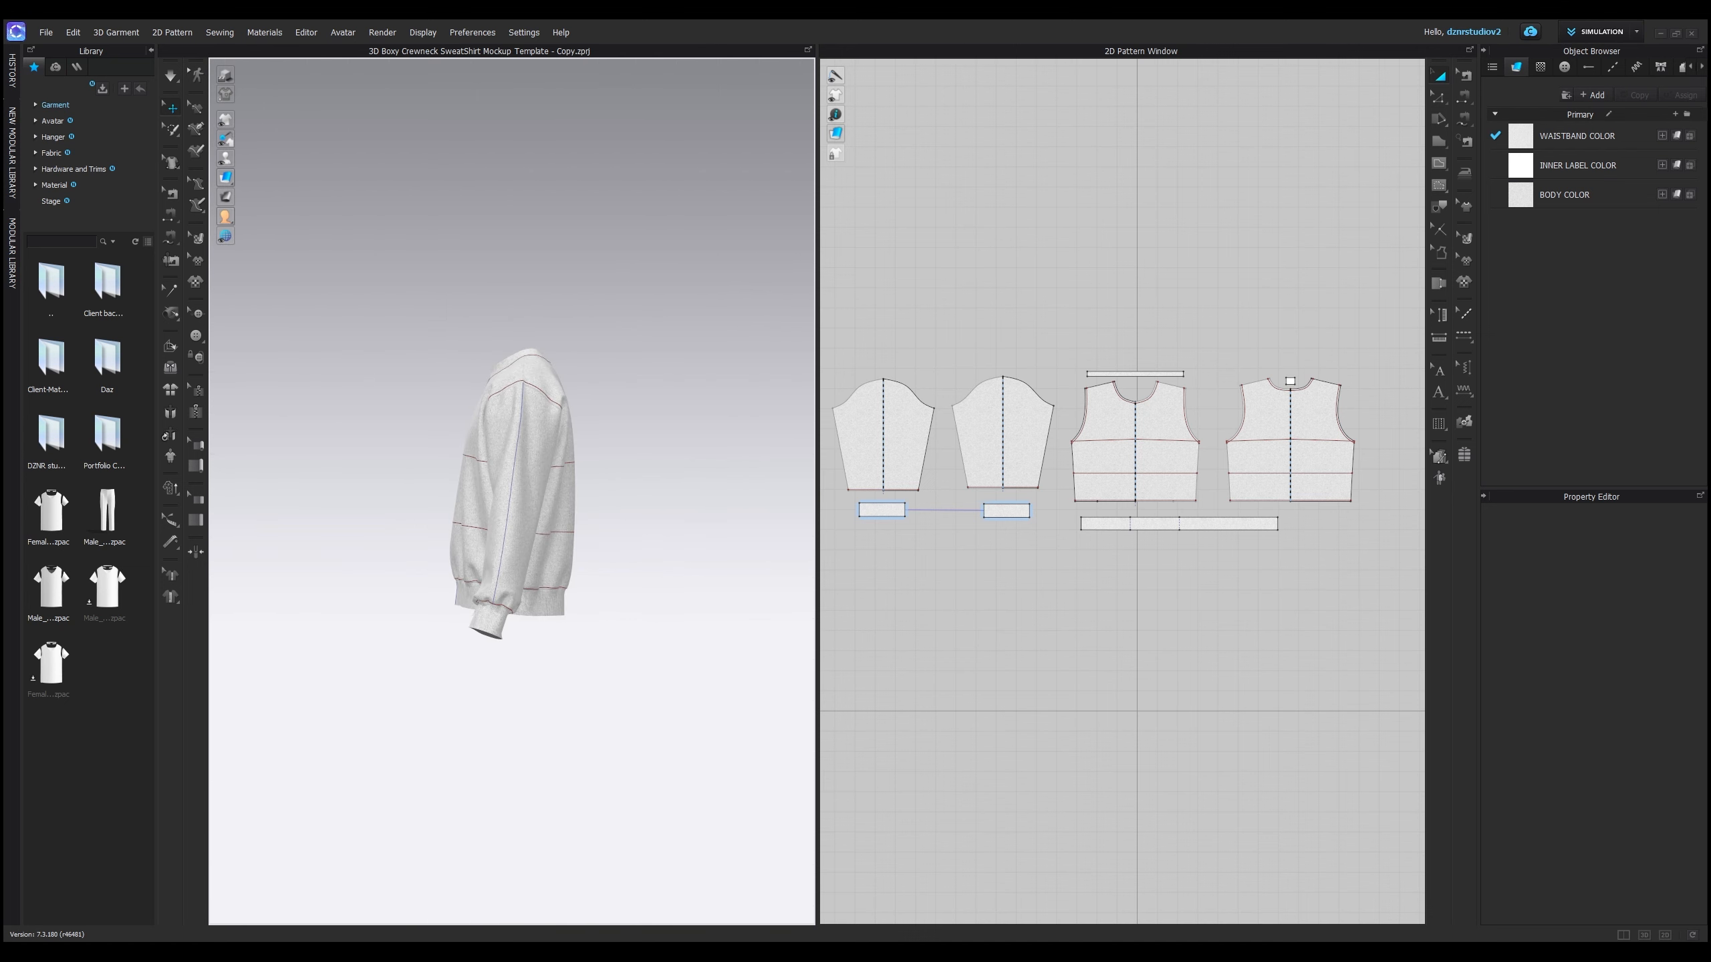
pyautogui.press('8')
pyautogui.press('2')
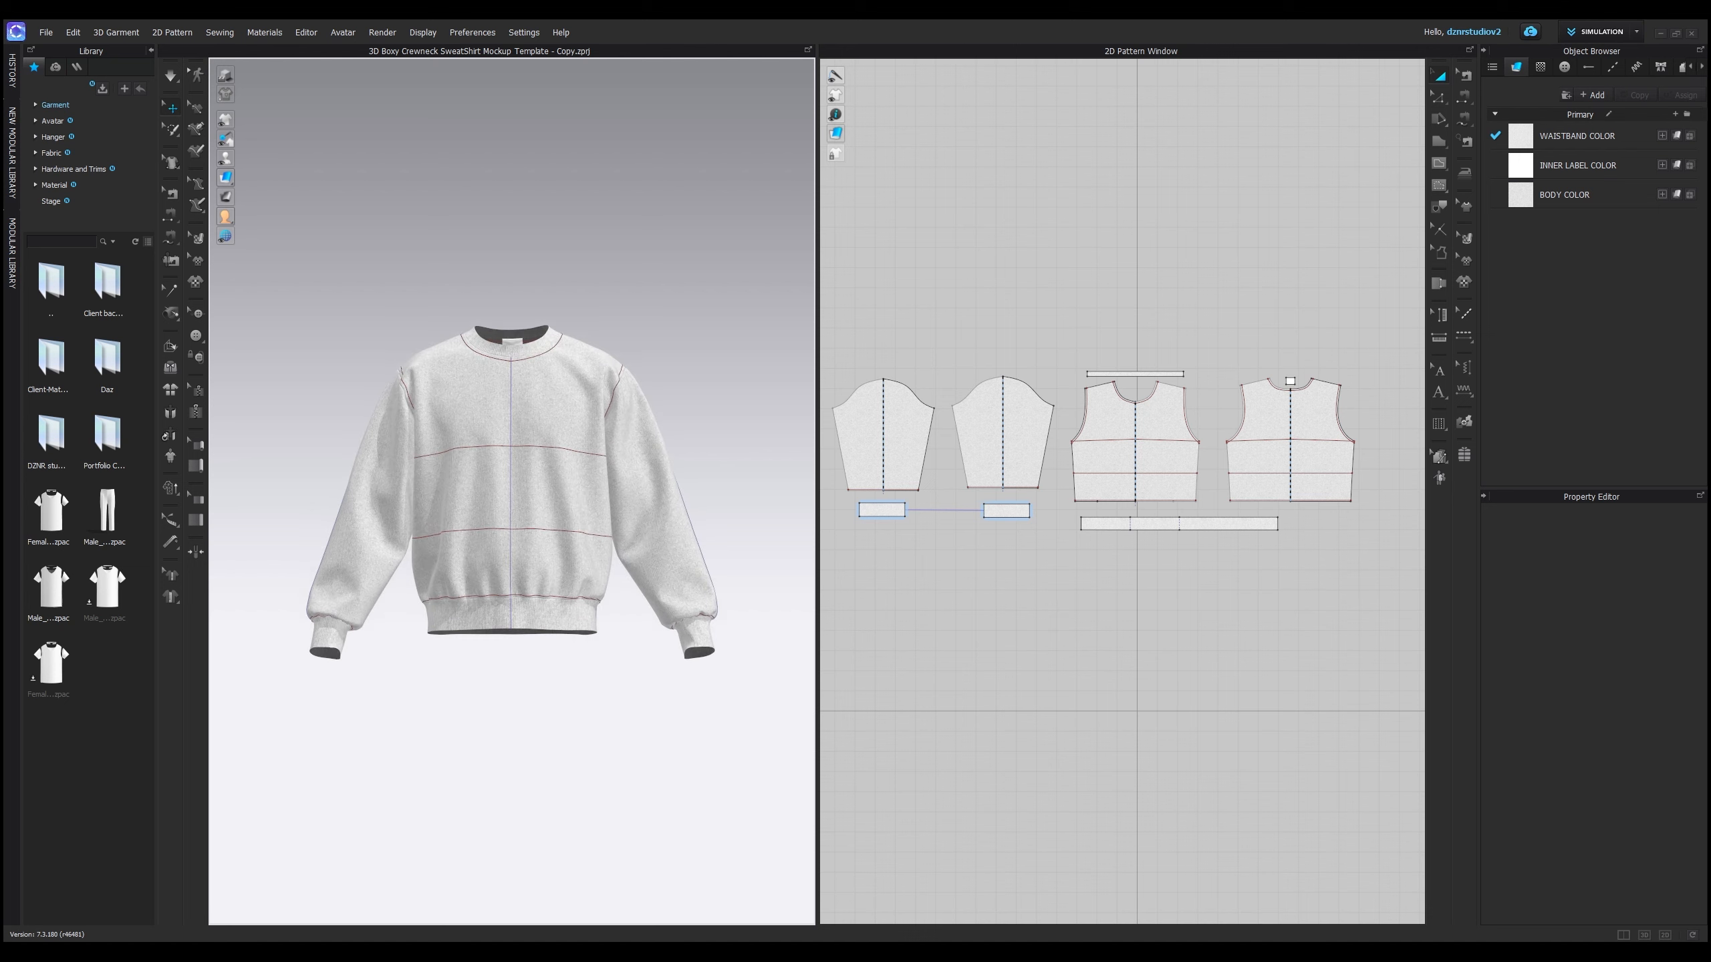
pyautogui.press('3')
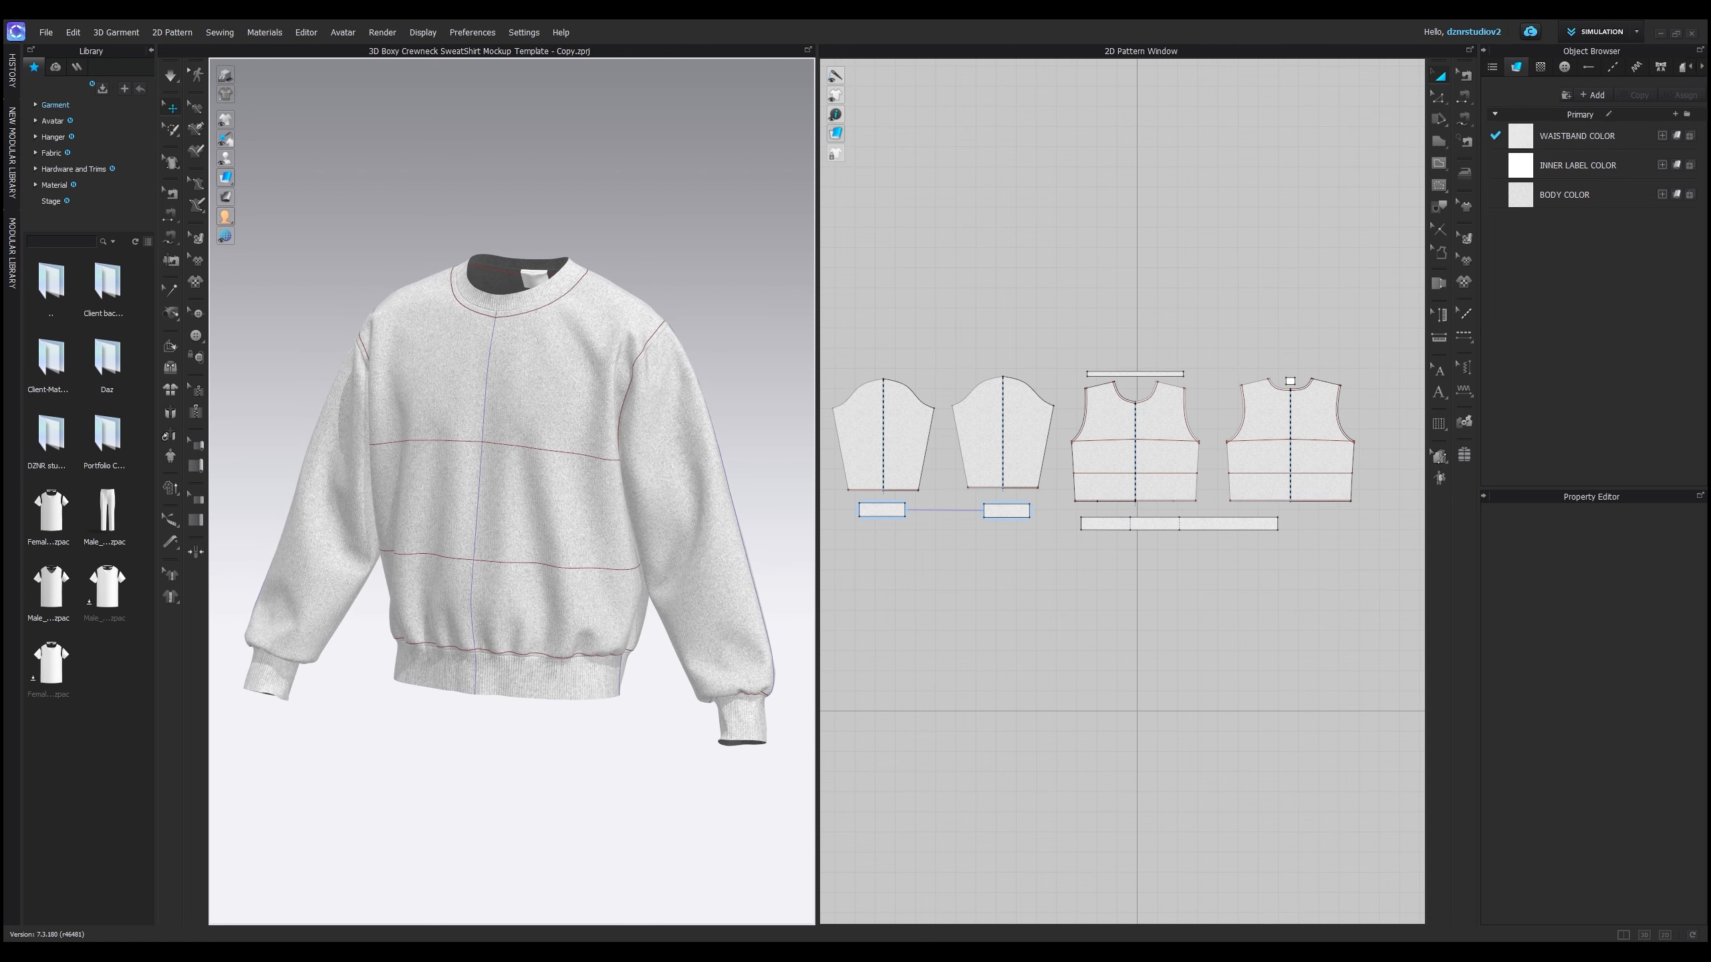
pyautogui.scroll(2, 512, 491)
pyautogui.scroll(-1, 512, 491)
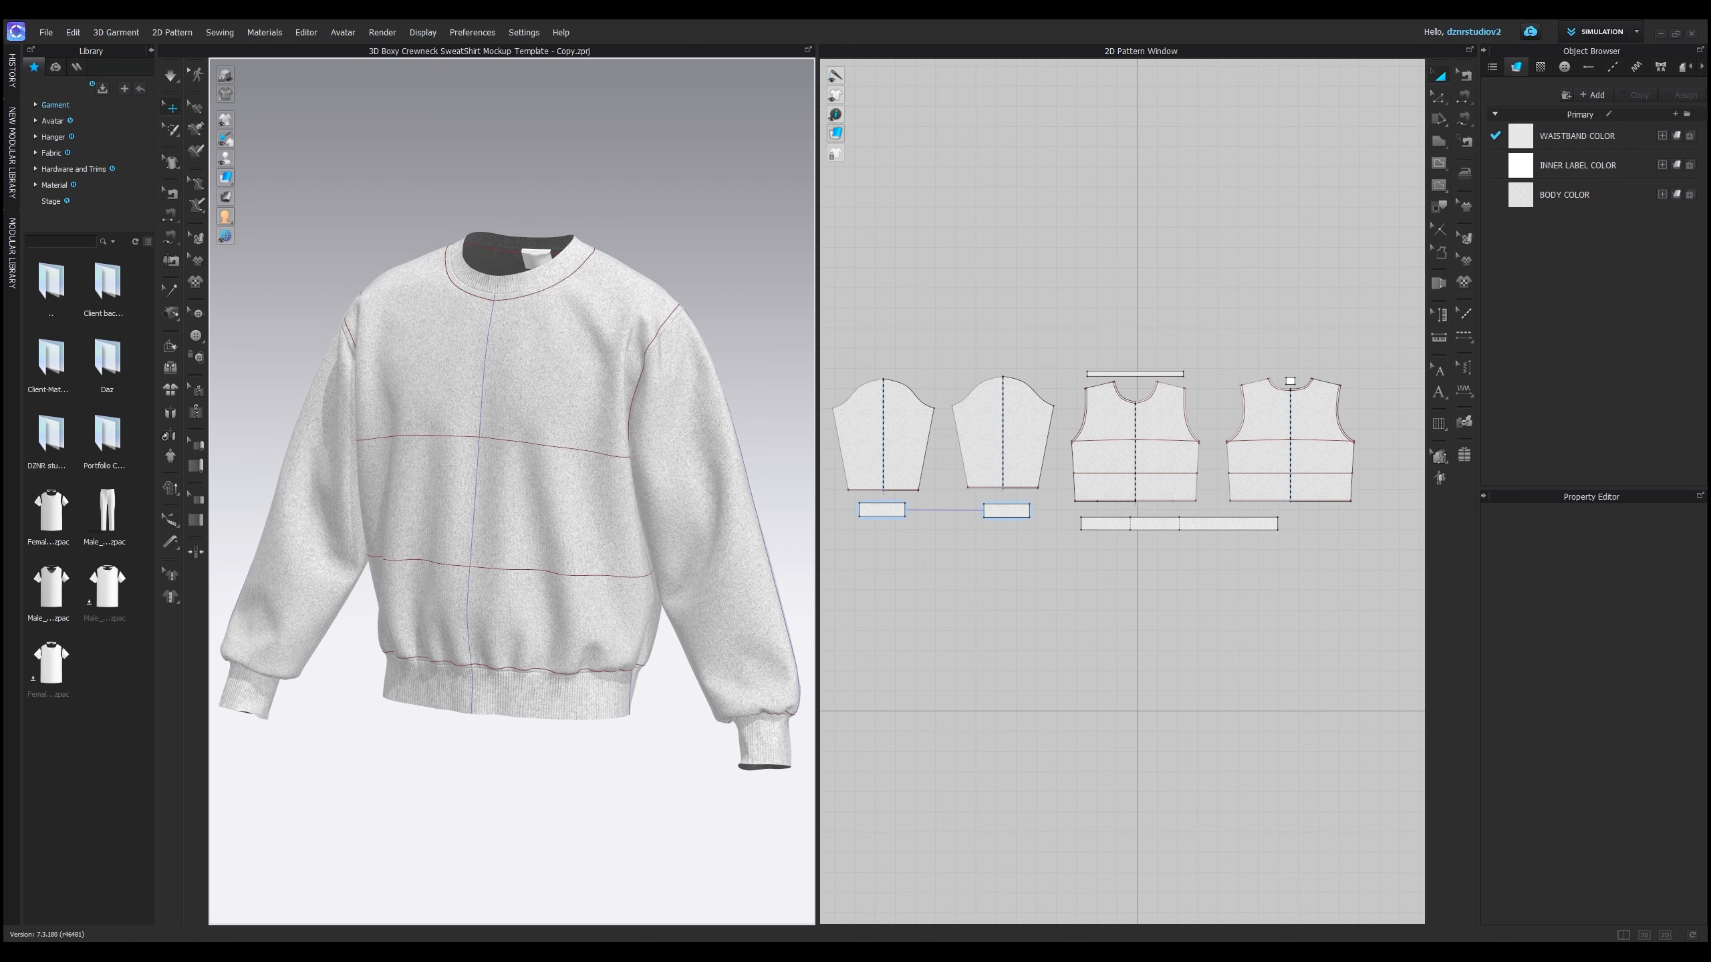
pyautogui.press('2')
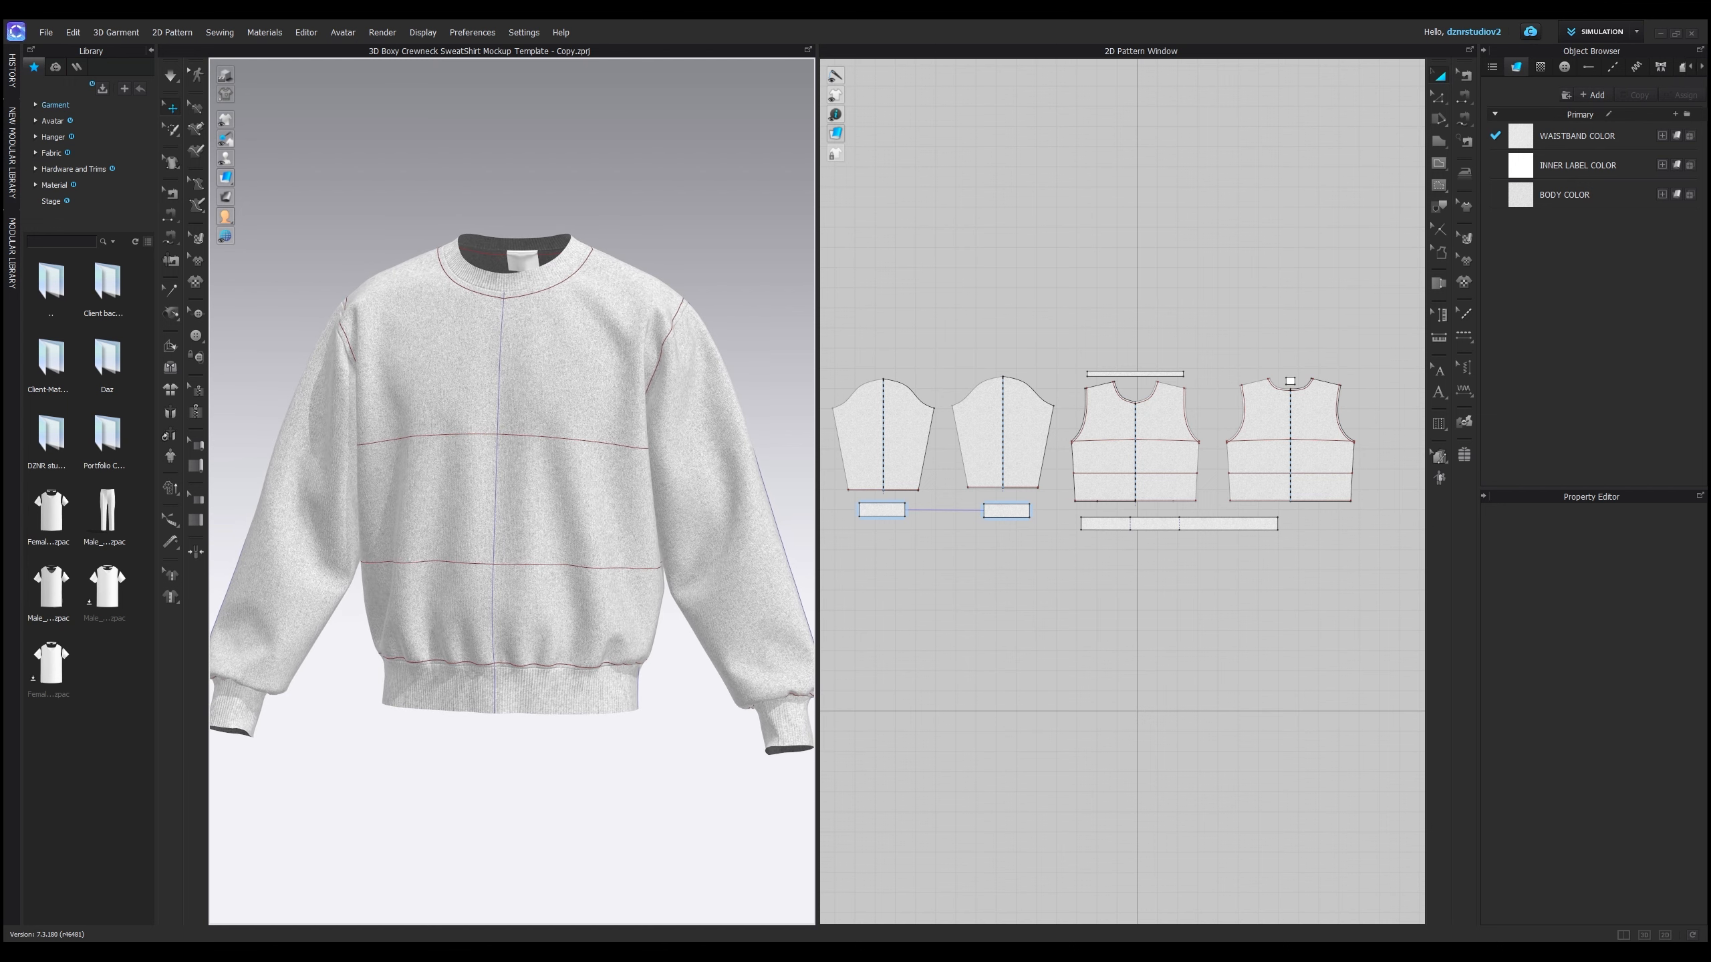
# - Hide the red seam and internal lines on the 3D sweatshirt
pyautogui.moveTo(225, 119)
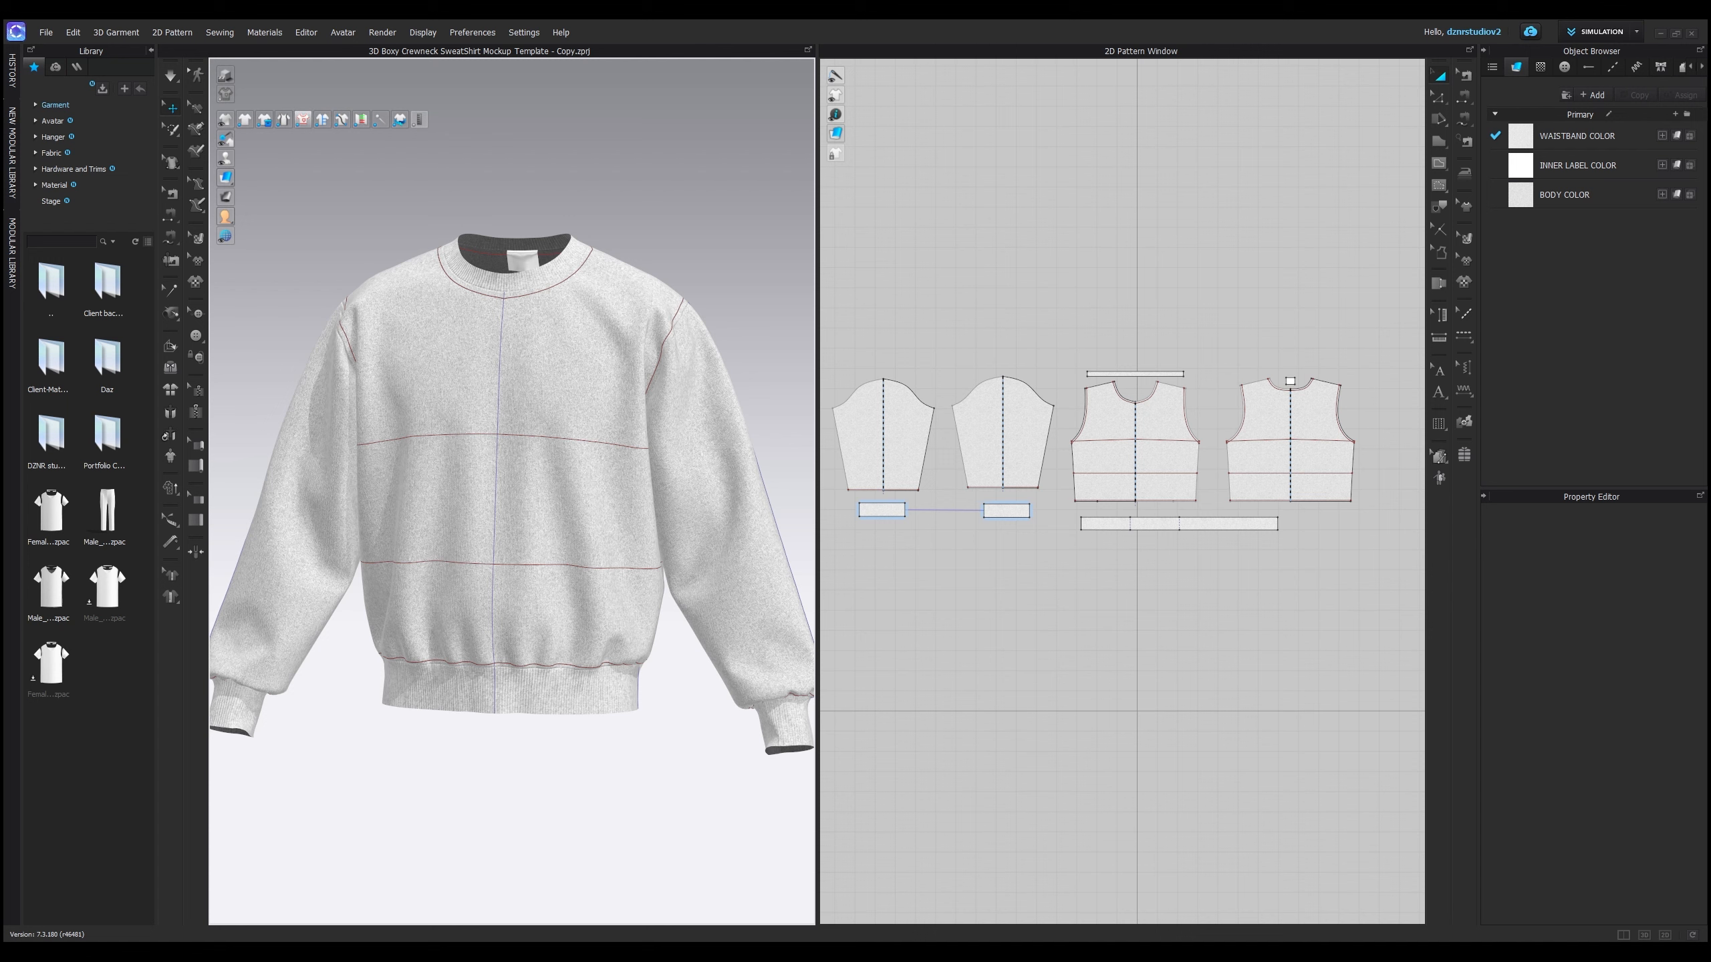
pyautogui.click(303, 119)
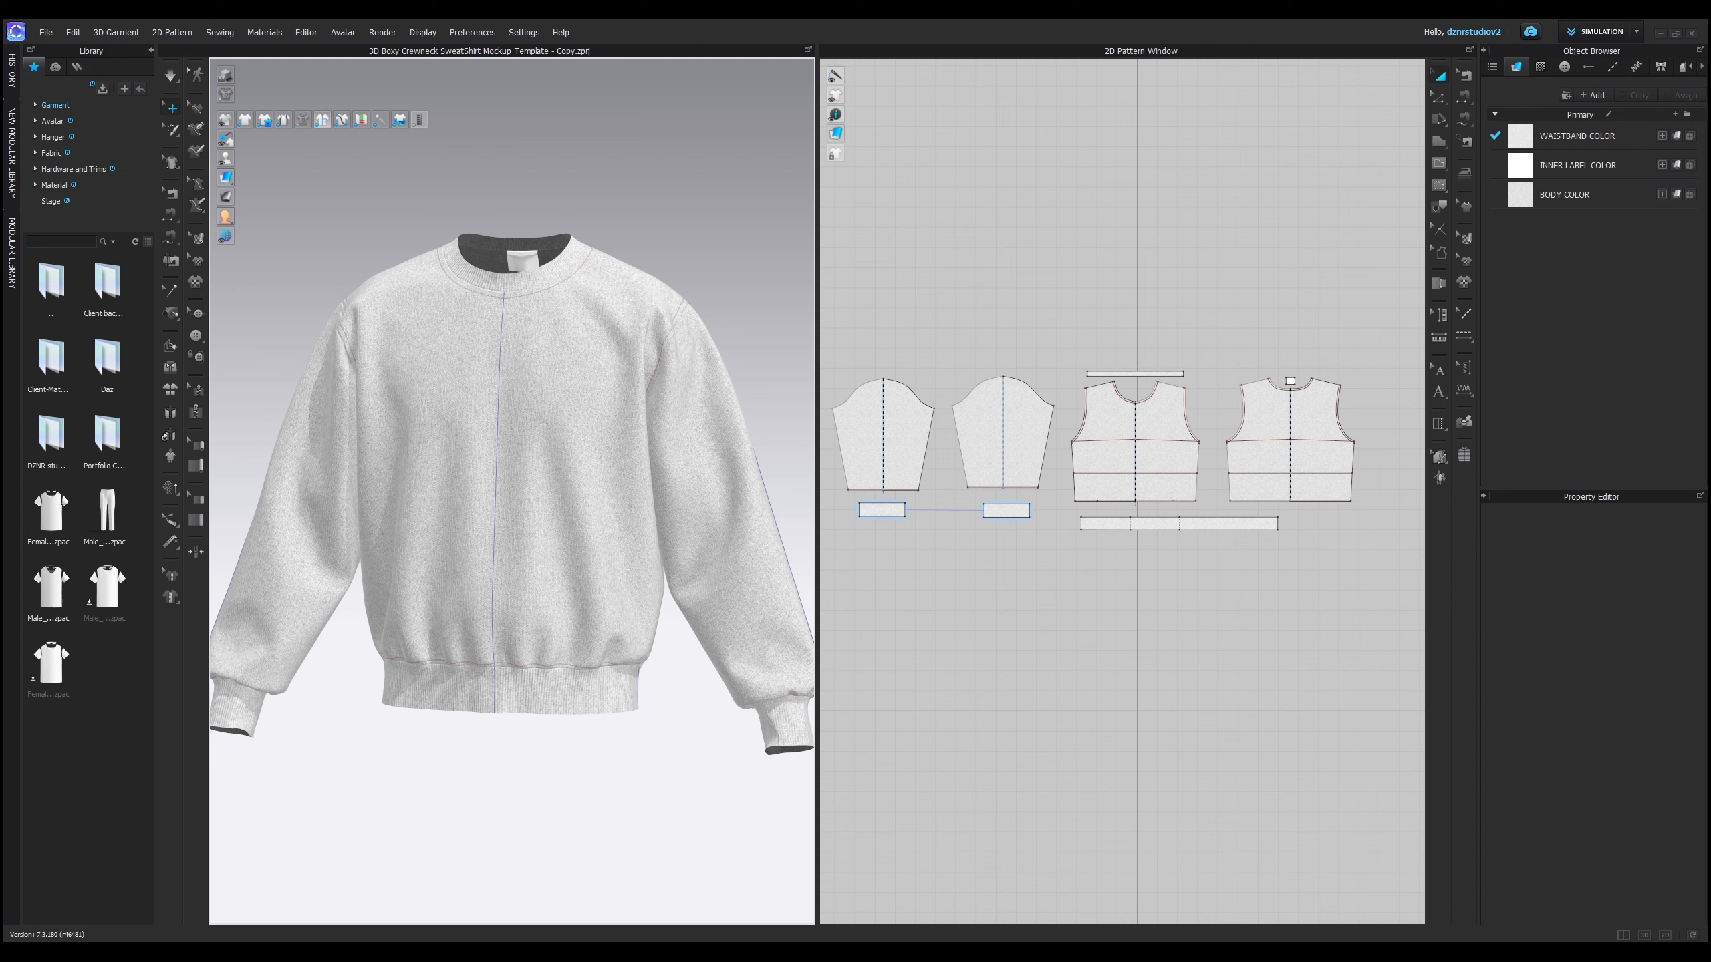
# - Hide the remaining center line on the 3D sweatshirt and switch the garment display to Thick Textured Surface
pyautogui.click(322, 119)
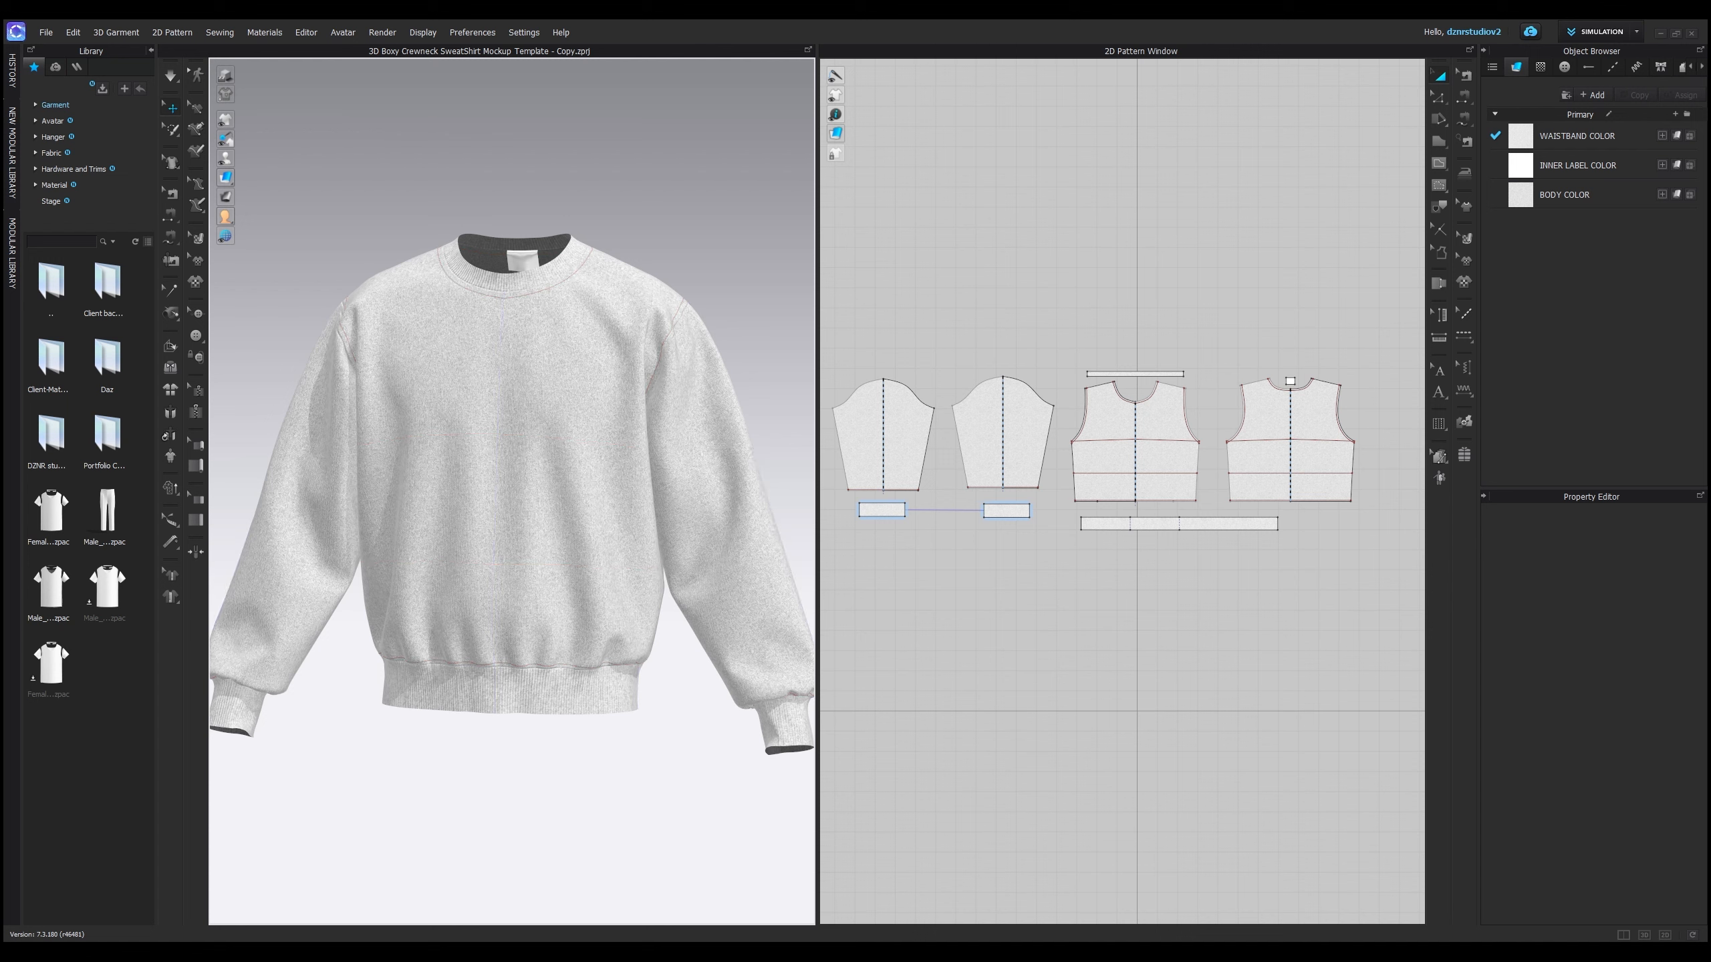
pyautogui.moveTo(512, 499)
pyautogui.mouseDown(button='right')
pyautogui.moveTo(516, 391)
pyautogui.moveTo(431, 560)
pyautogui.moveTo(478, 526)
pyautogui.moveTo(482, 495)
pyautogui.moveTo(438, 492)
pyautogui.moveTo(515, 489)
pyautogui.moveTo(491, 491)
pyautogui.mouseUp(button='right')
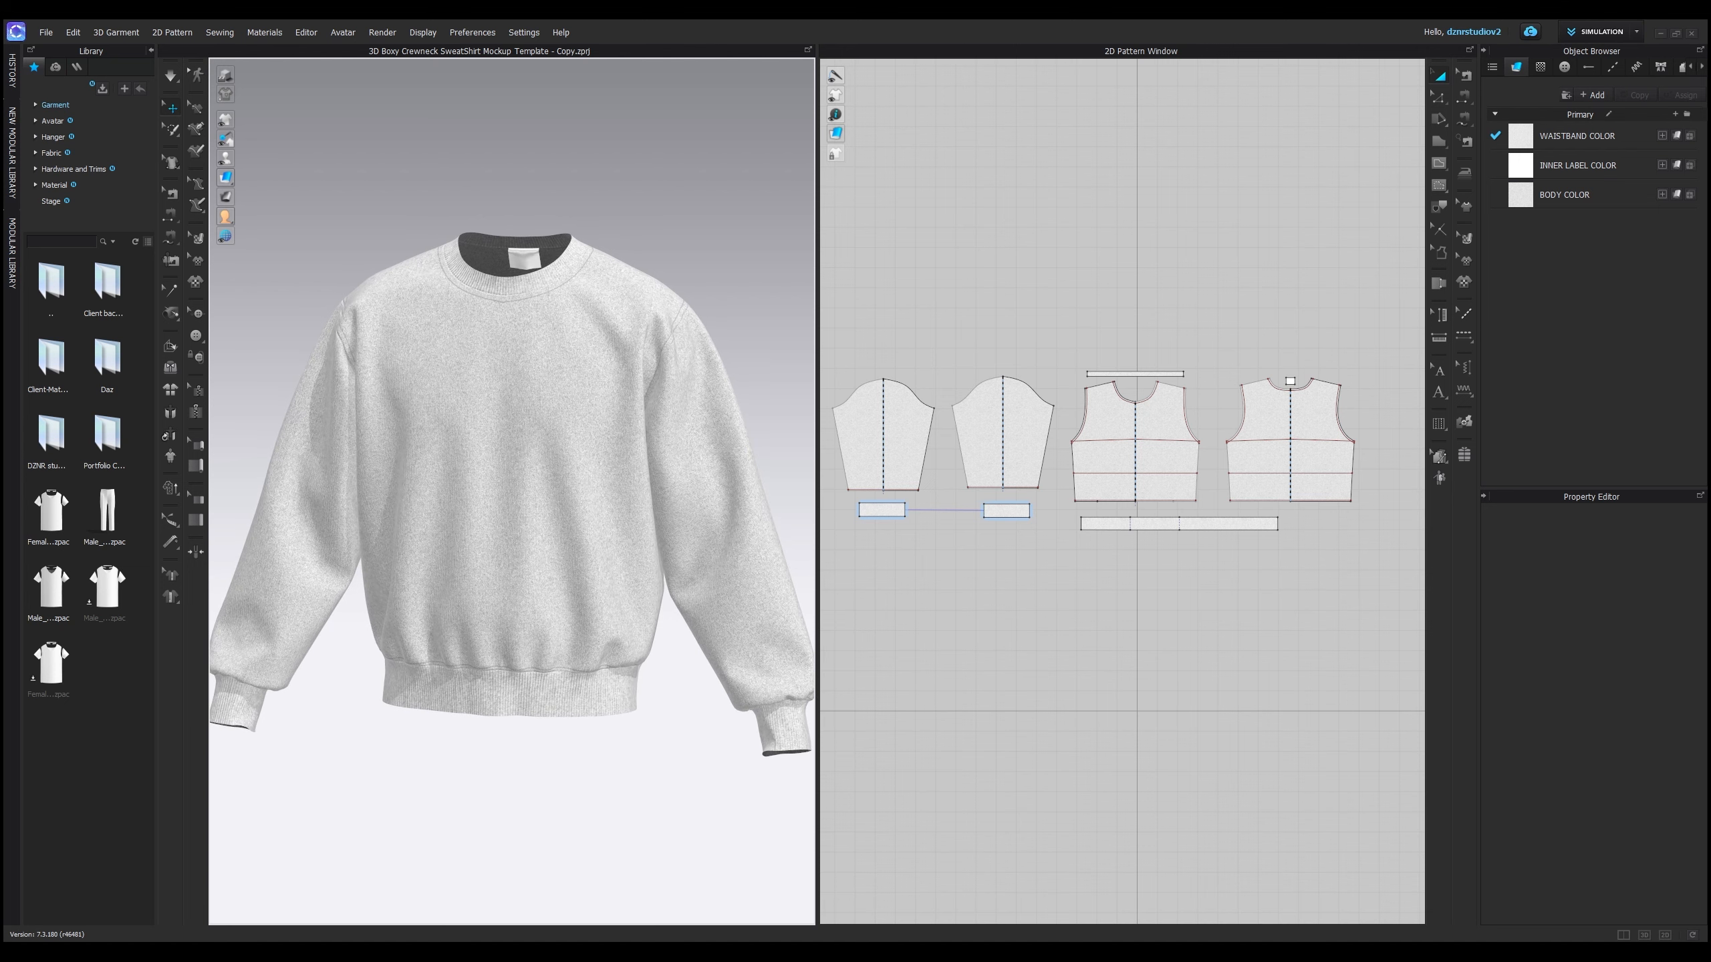
pyautogui.moveTo(227, 177)
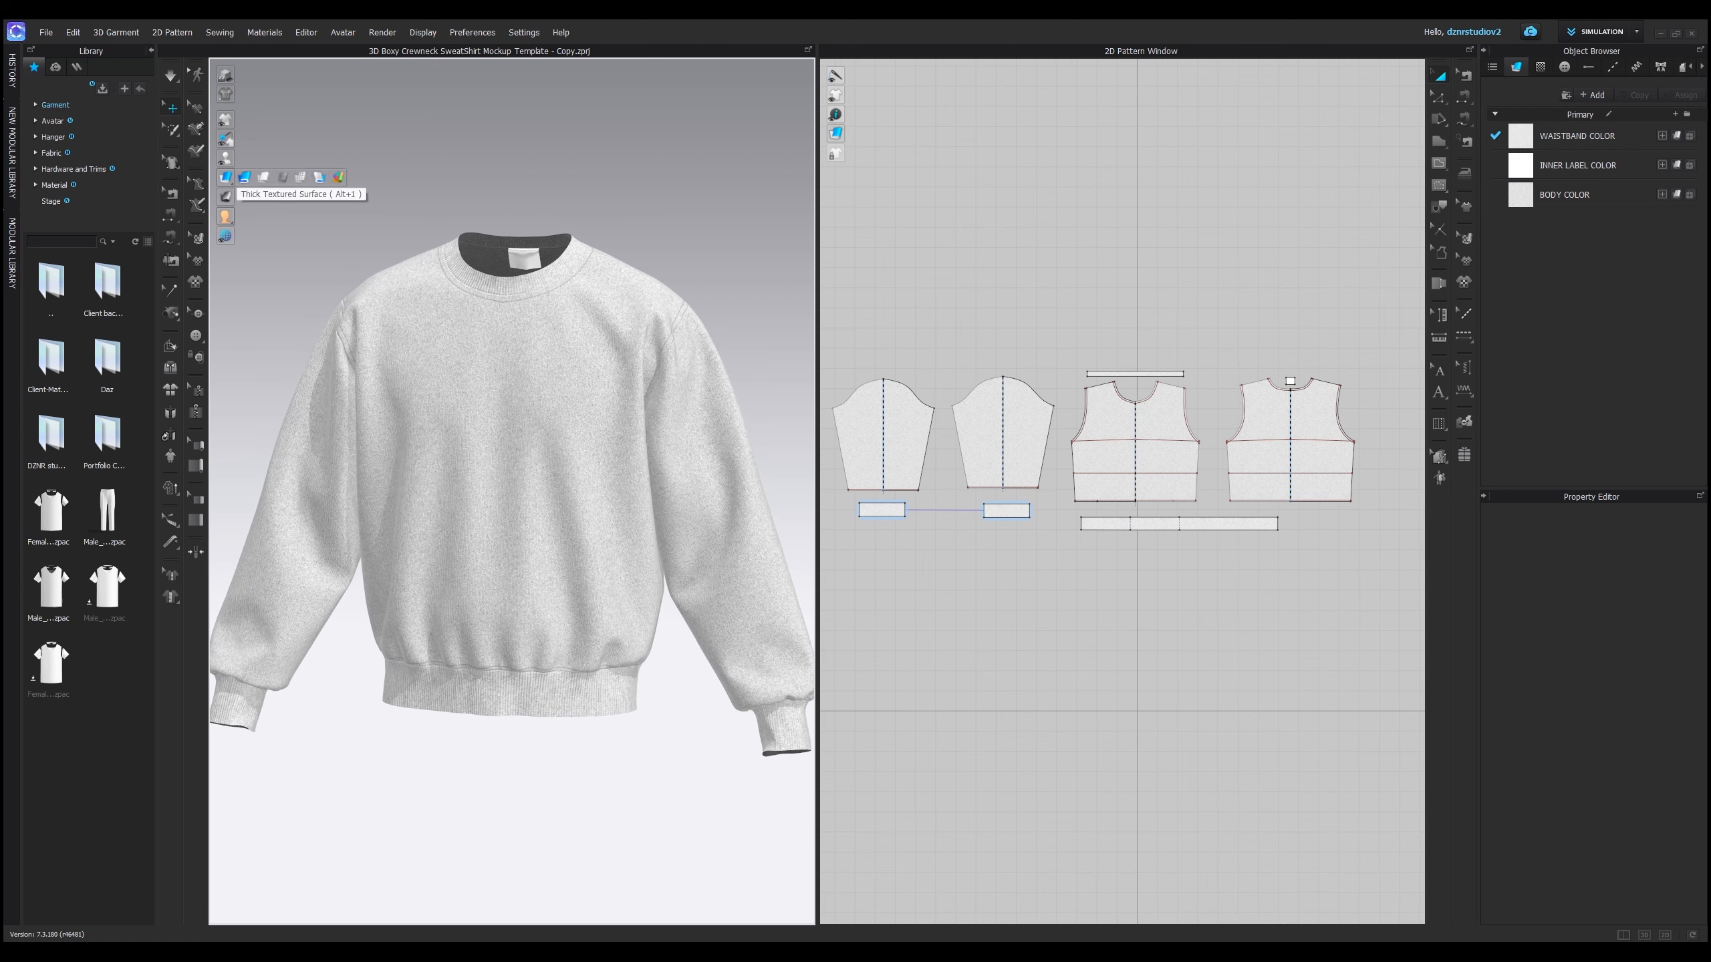
pyautogui.click(226, 177)
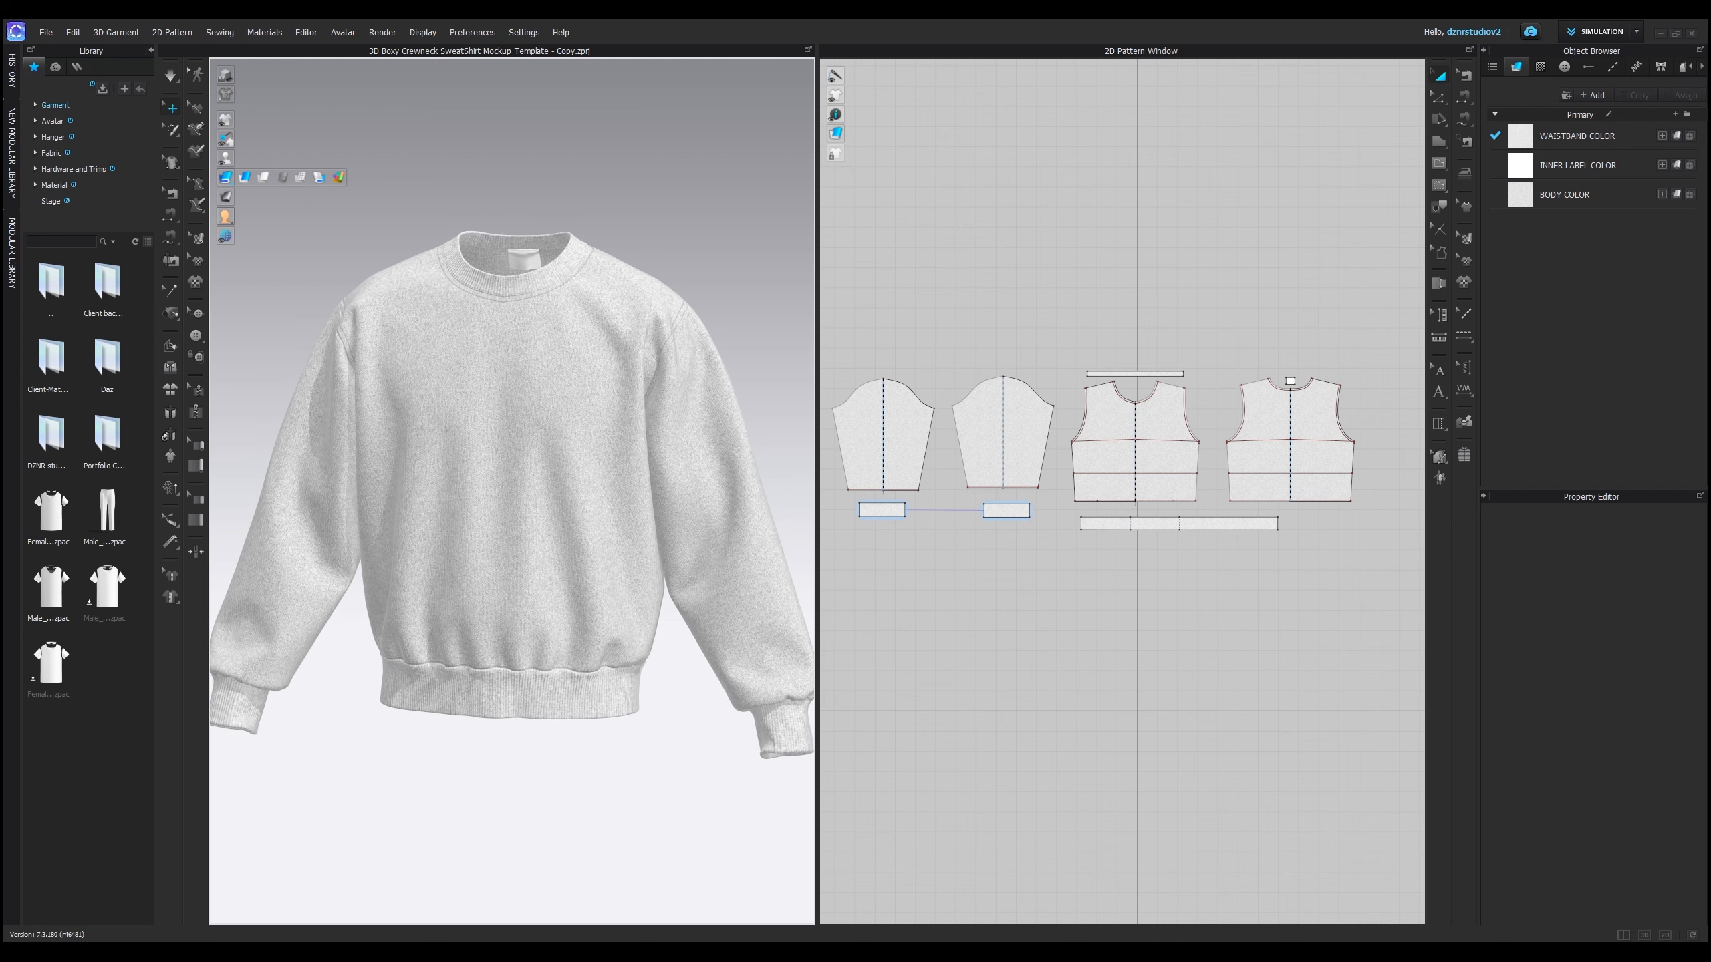
# - Examine the 3D sweatshirt's fabric thickness and knit texture from the front, at an angle and up close
pyautogui.press('2')
pyautogui.scroll(2, 512, 492)
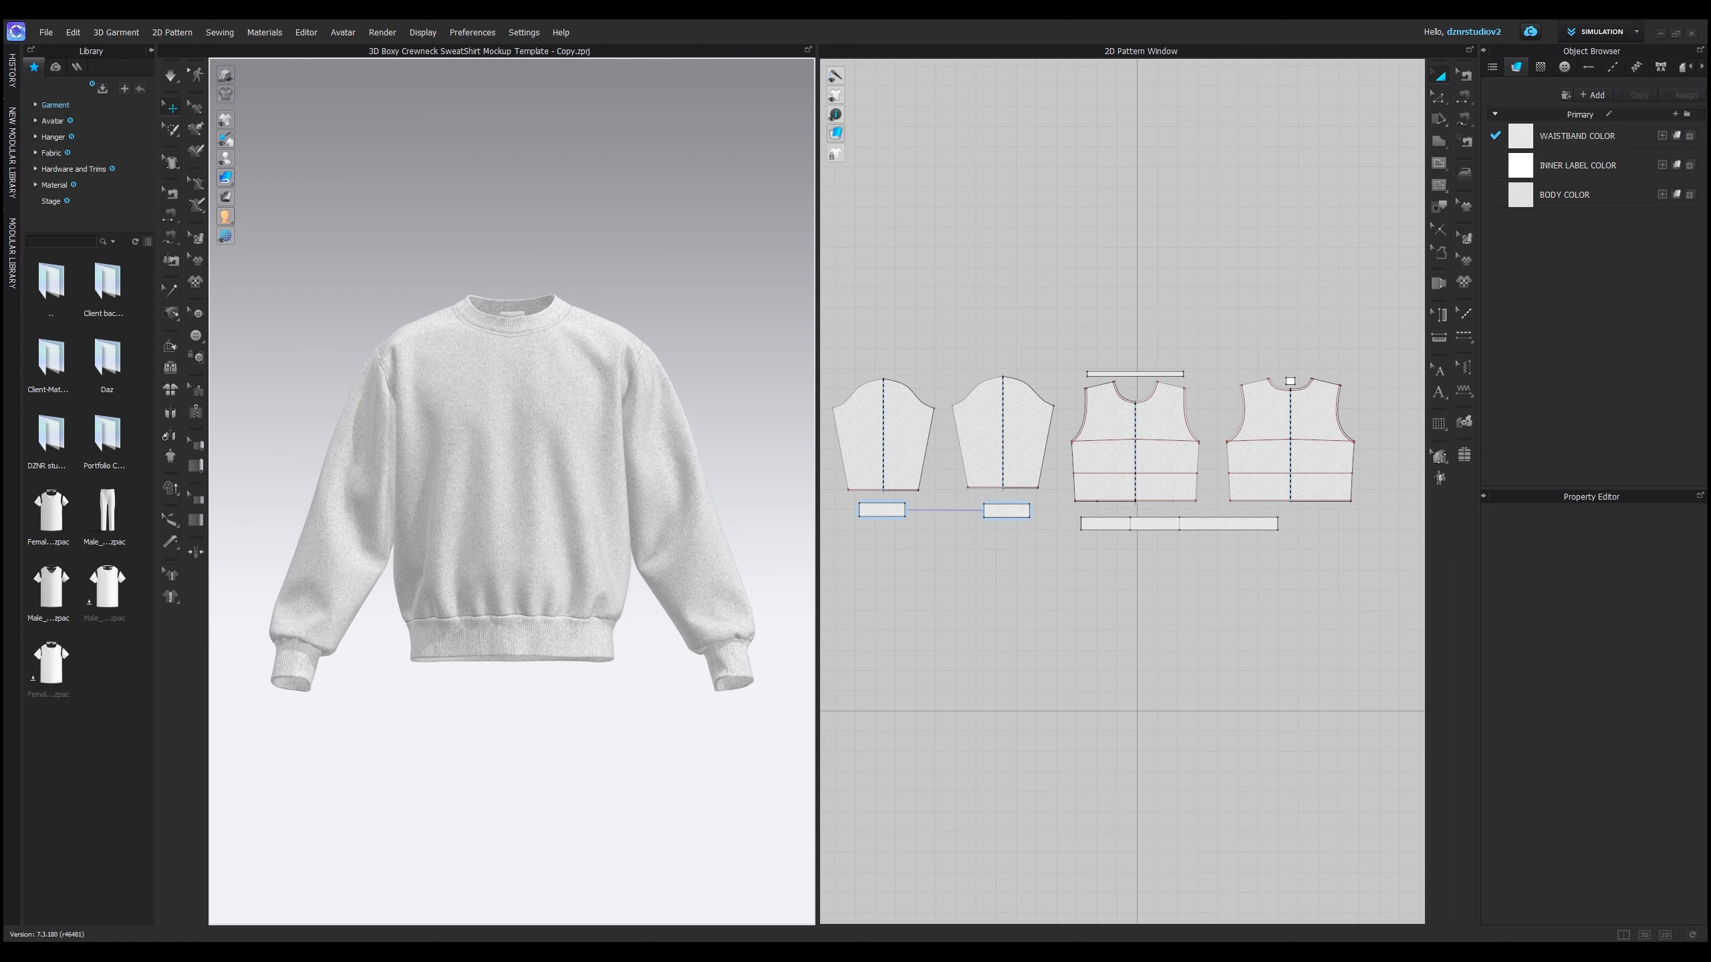
pyautogui.moveTo(376, 485); pyautogui.dragTo(735, 515, button='right')
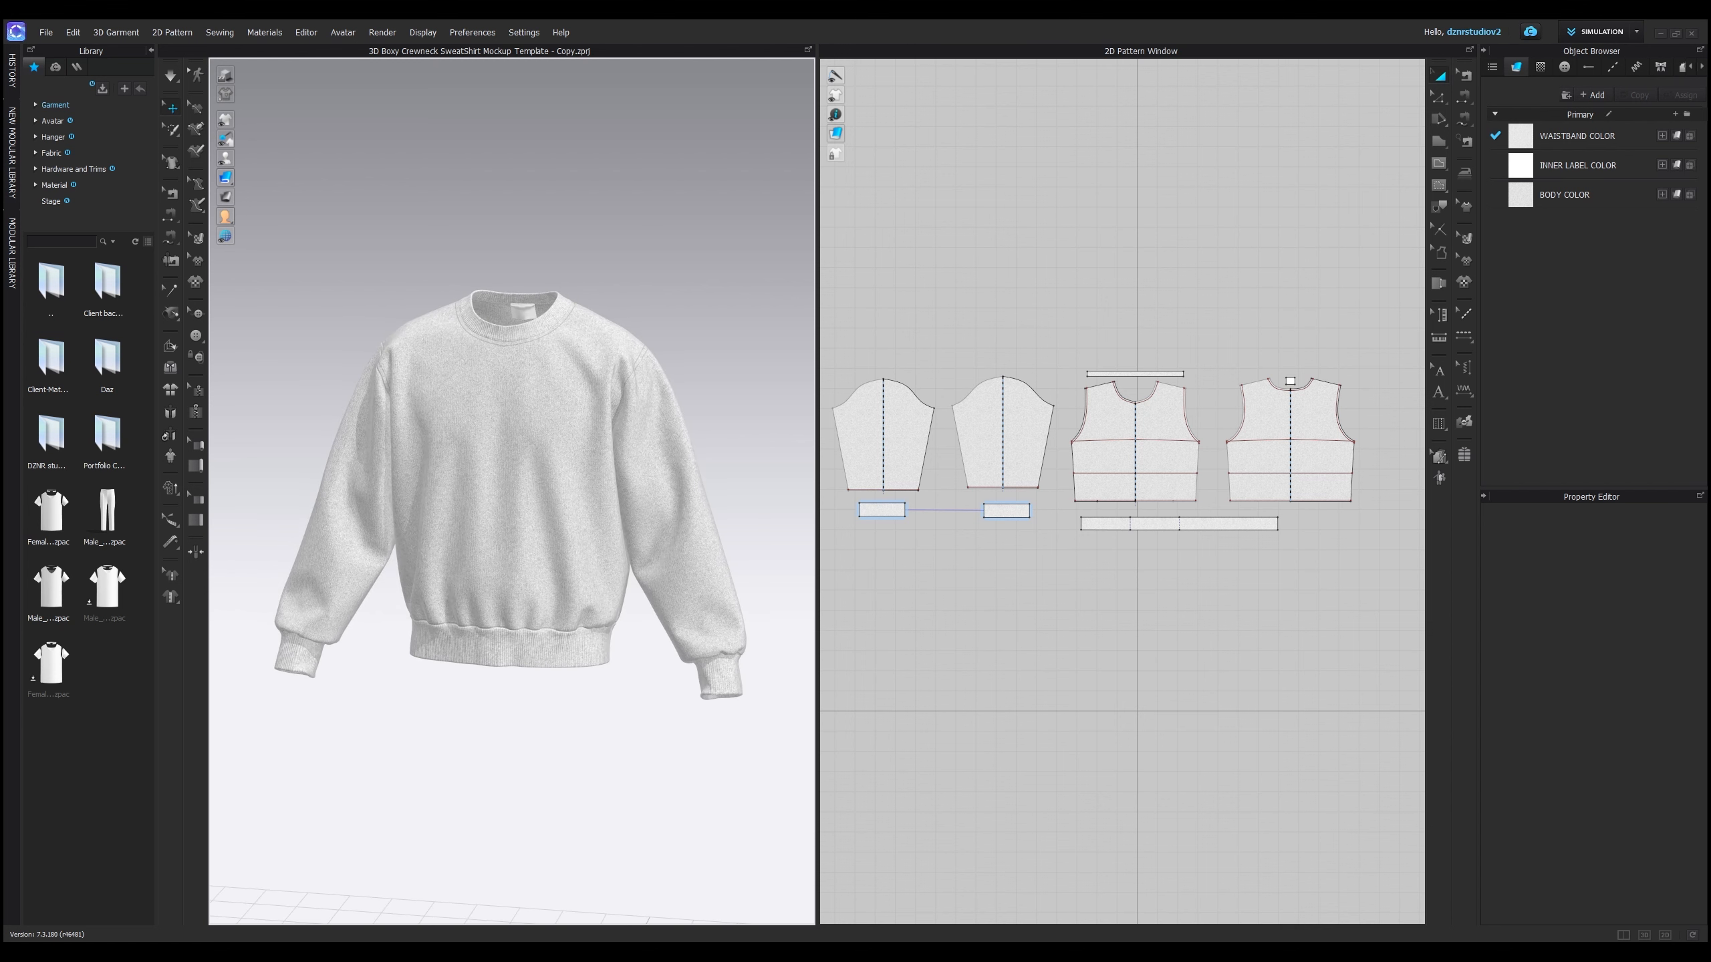
pyautogui.press('2')
pyautogui.scroll(2, 512, 492)
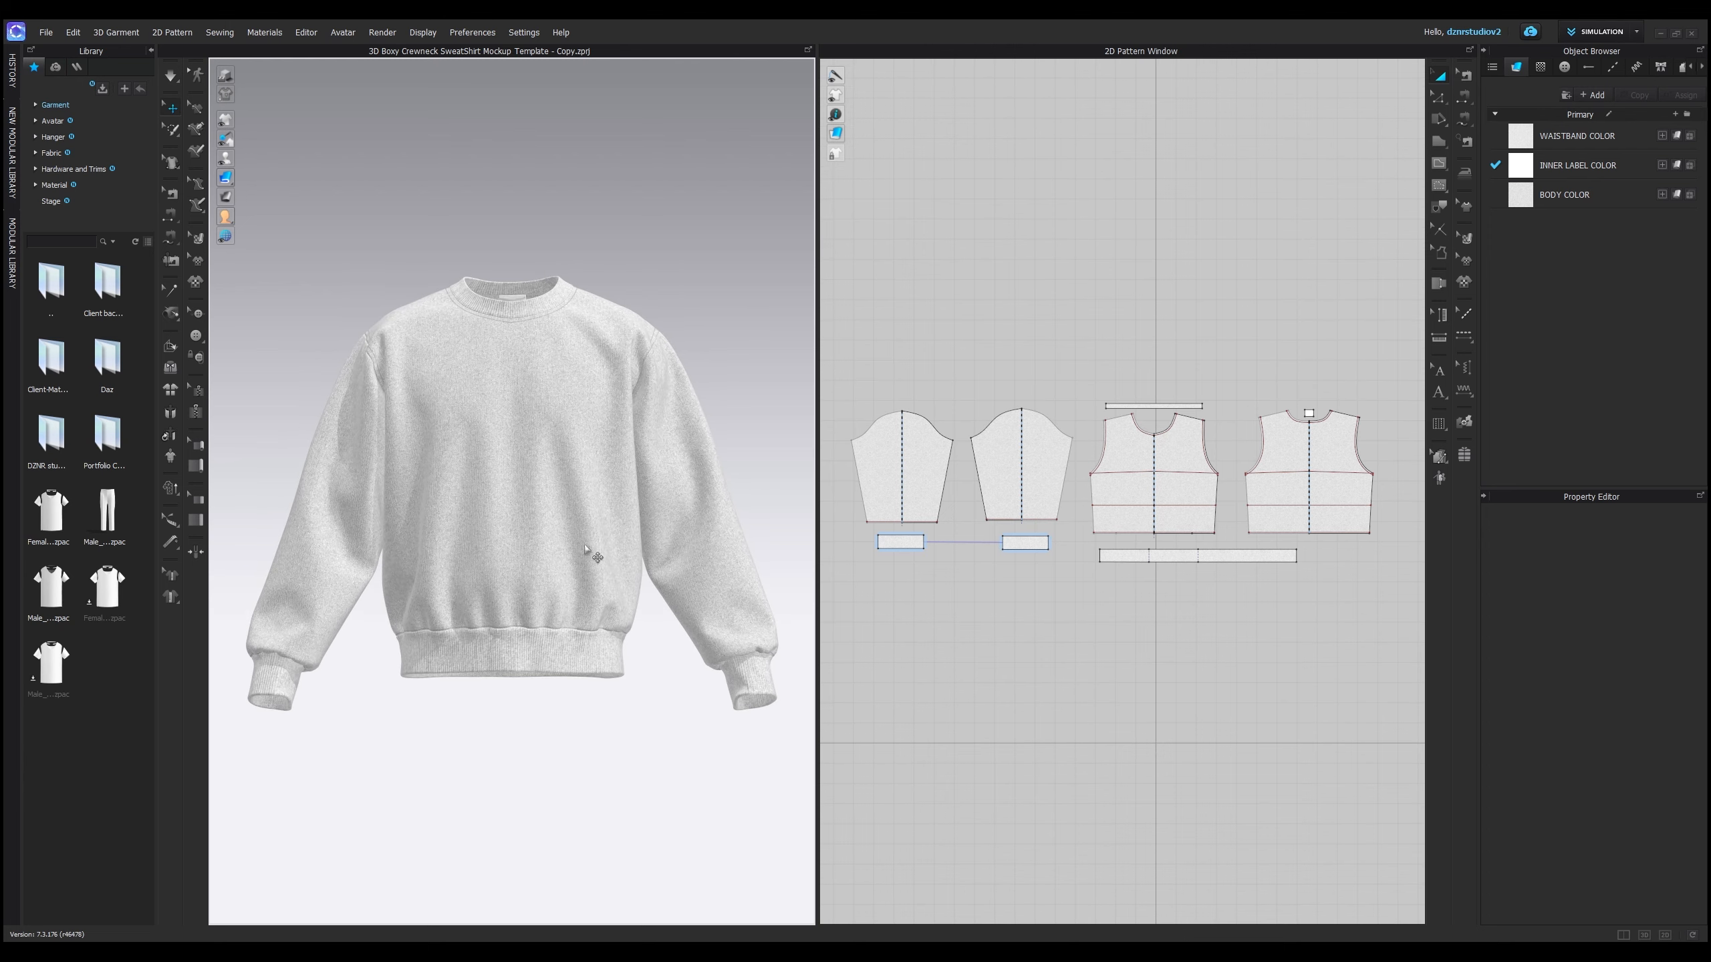
pyautogui.moveTo(512, 539); pyautogui.dragTo(606, 539, button='right')
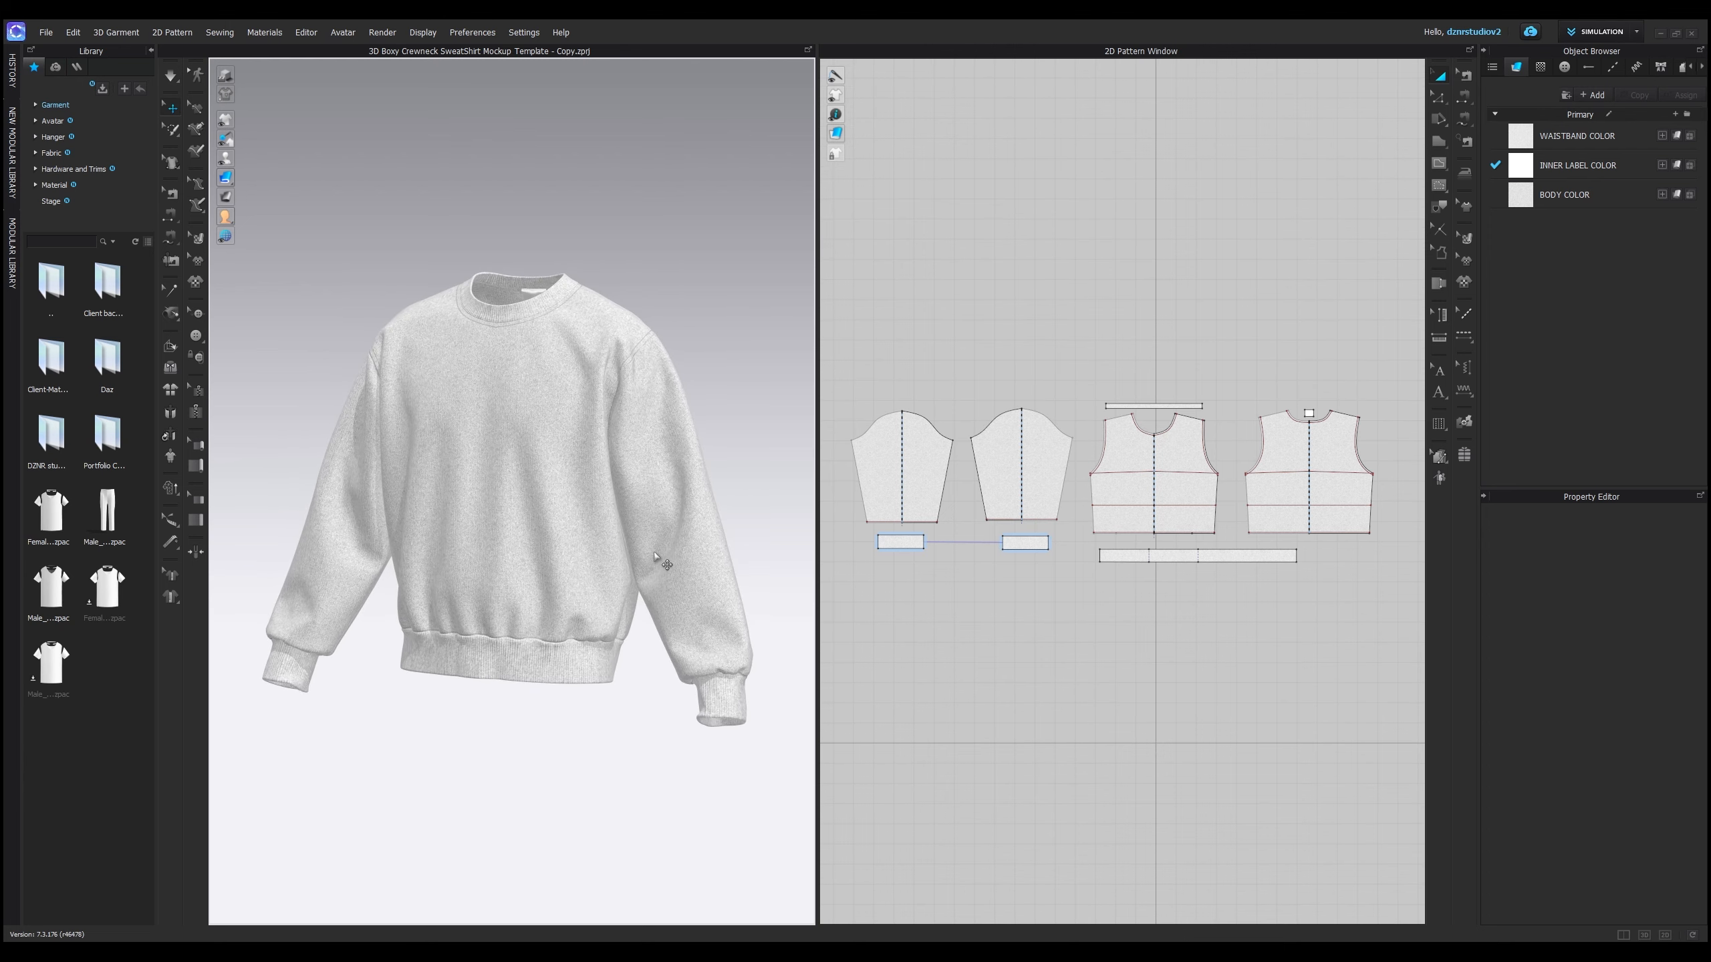
pyautogui.moveTo(507, 558); pyautogui.dragTo(501, 612, button='right')
pyautogui.scroll(6, 506, 615)
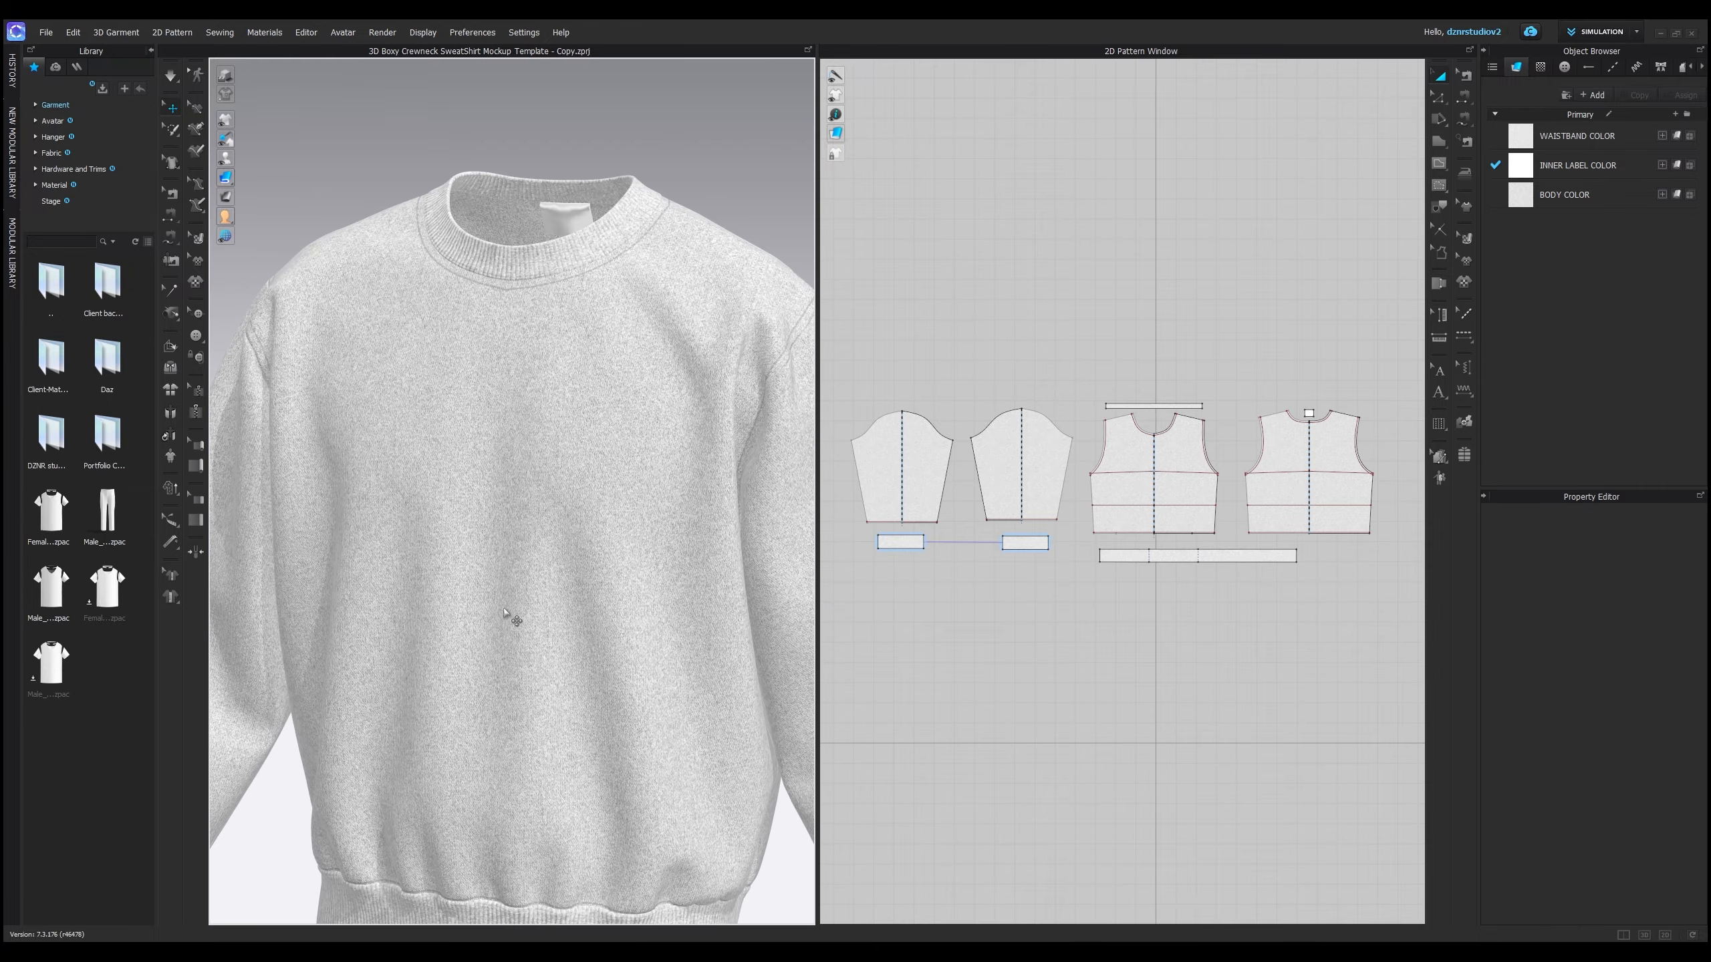
pyautogui.scroll(4, 512, 616)
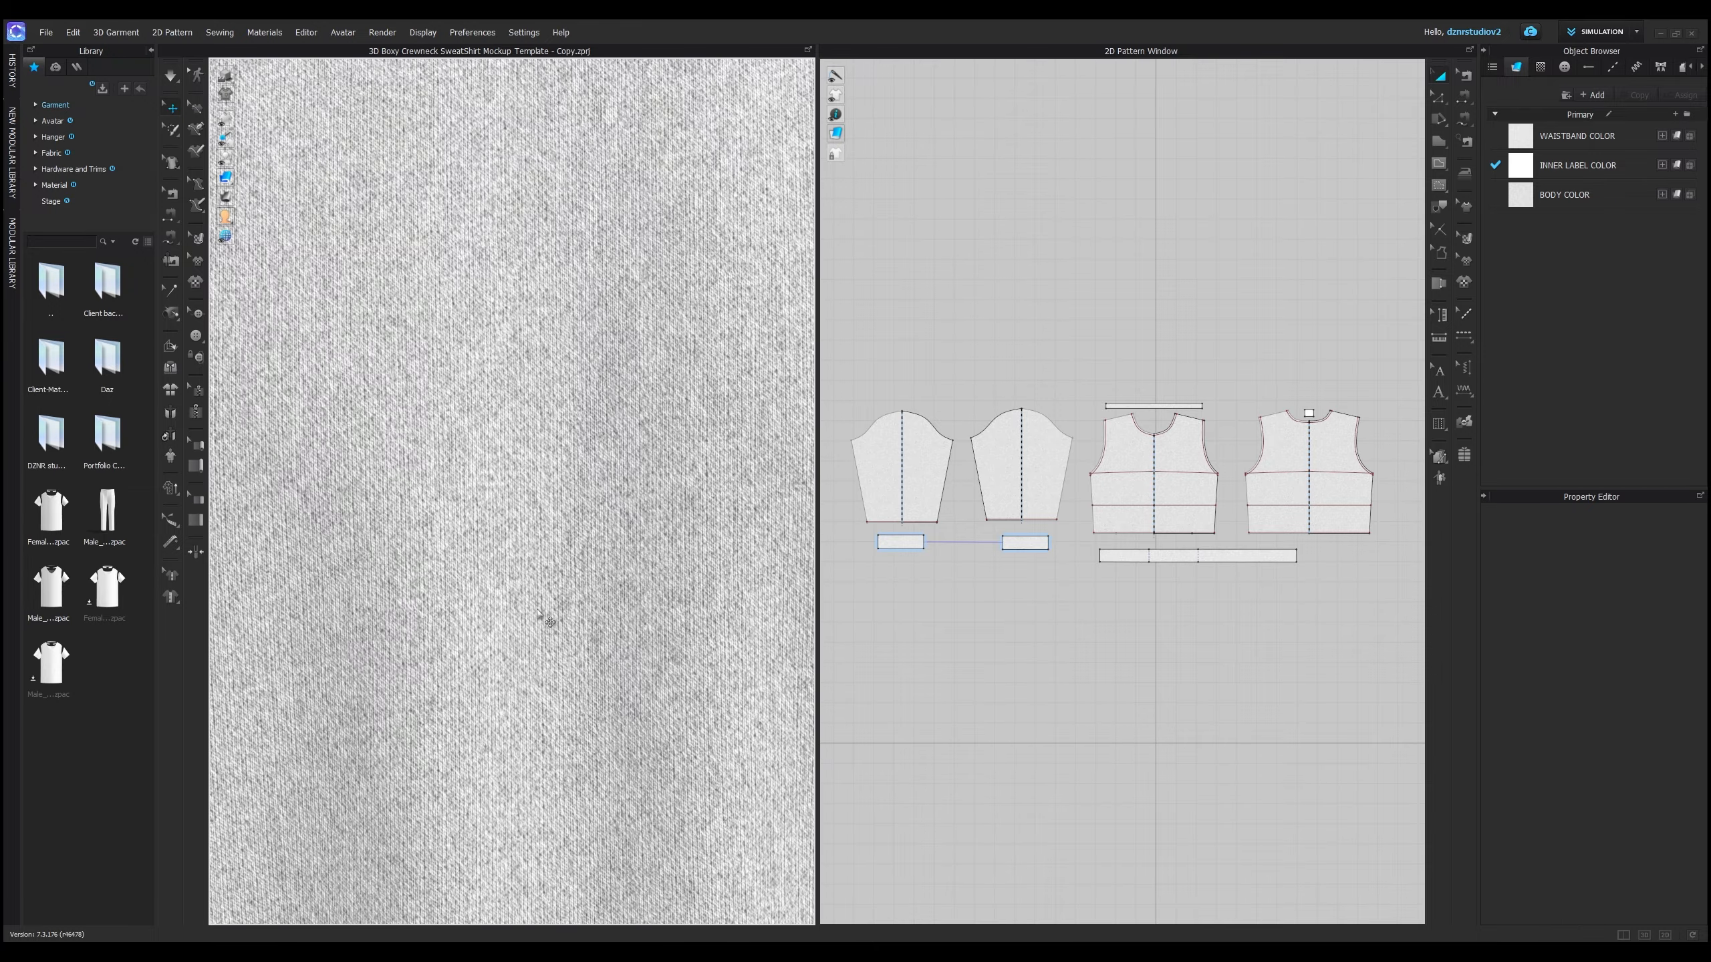
pyautogui.scroll(-10, 536, 615)
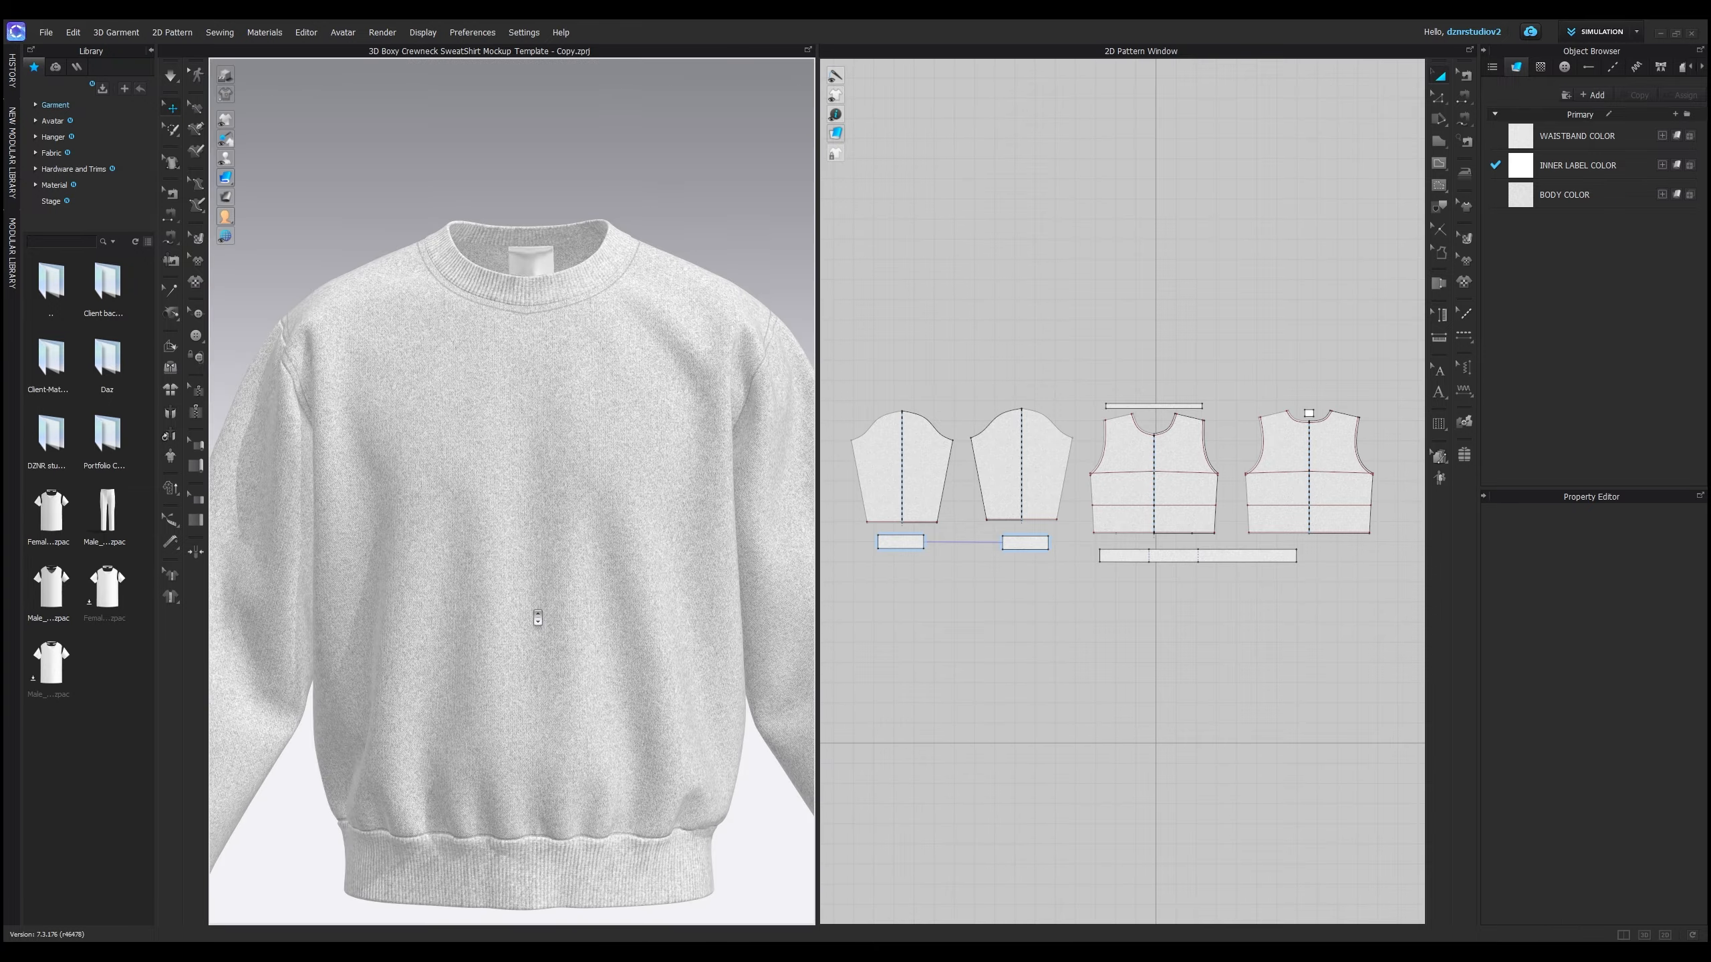
pyautogui.scroll(-3, 536, 618)
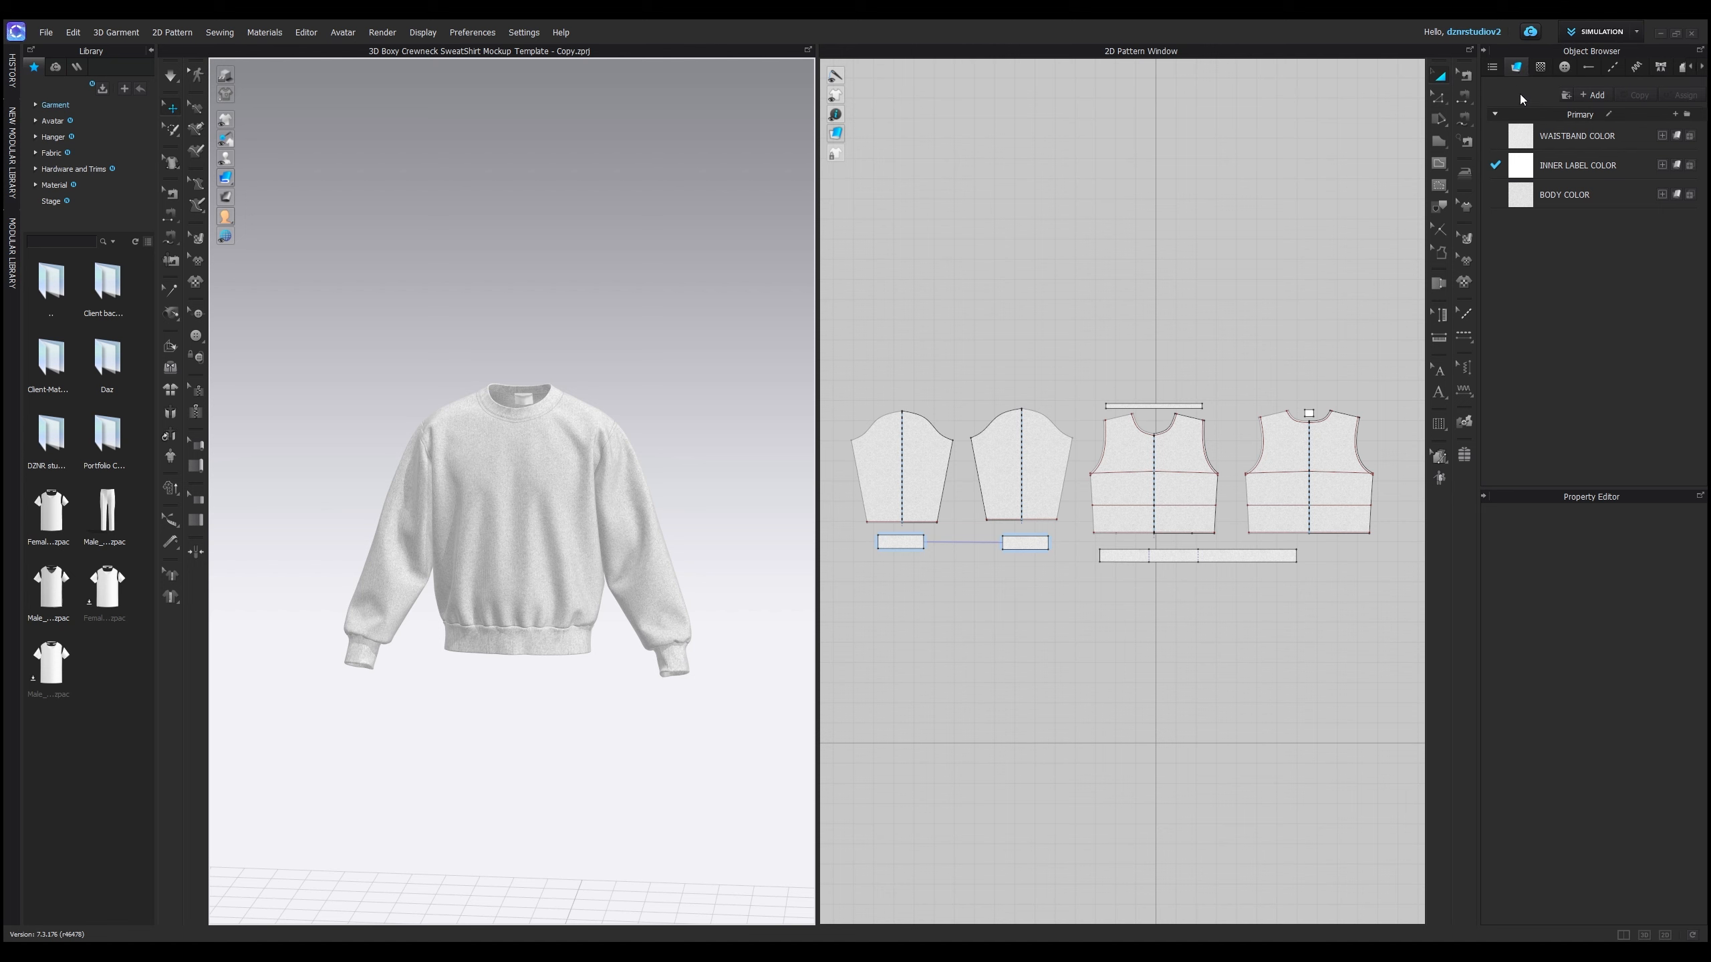
# - Go through the WAISTBAND COLOR, INNER LABEL COLOR and BODY COLOR fabrics to see which pattern pieces each covers, ending on BODY COLOR
pyautogui.click(1574, 136)
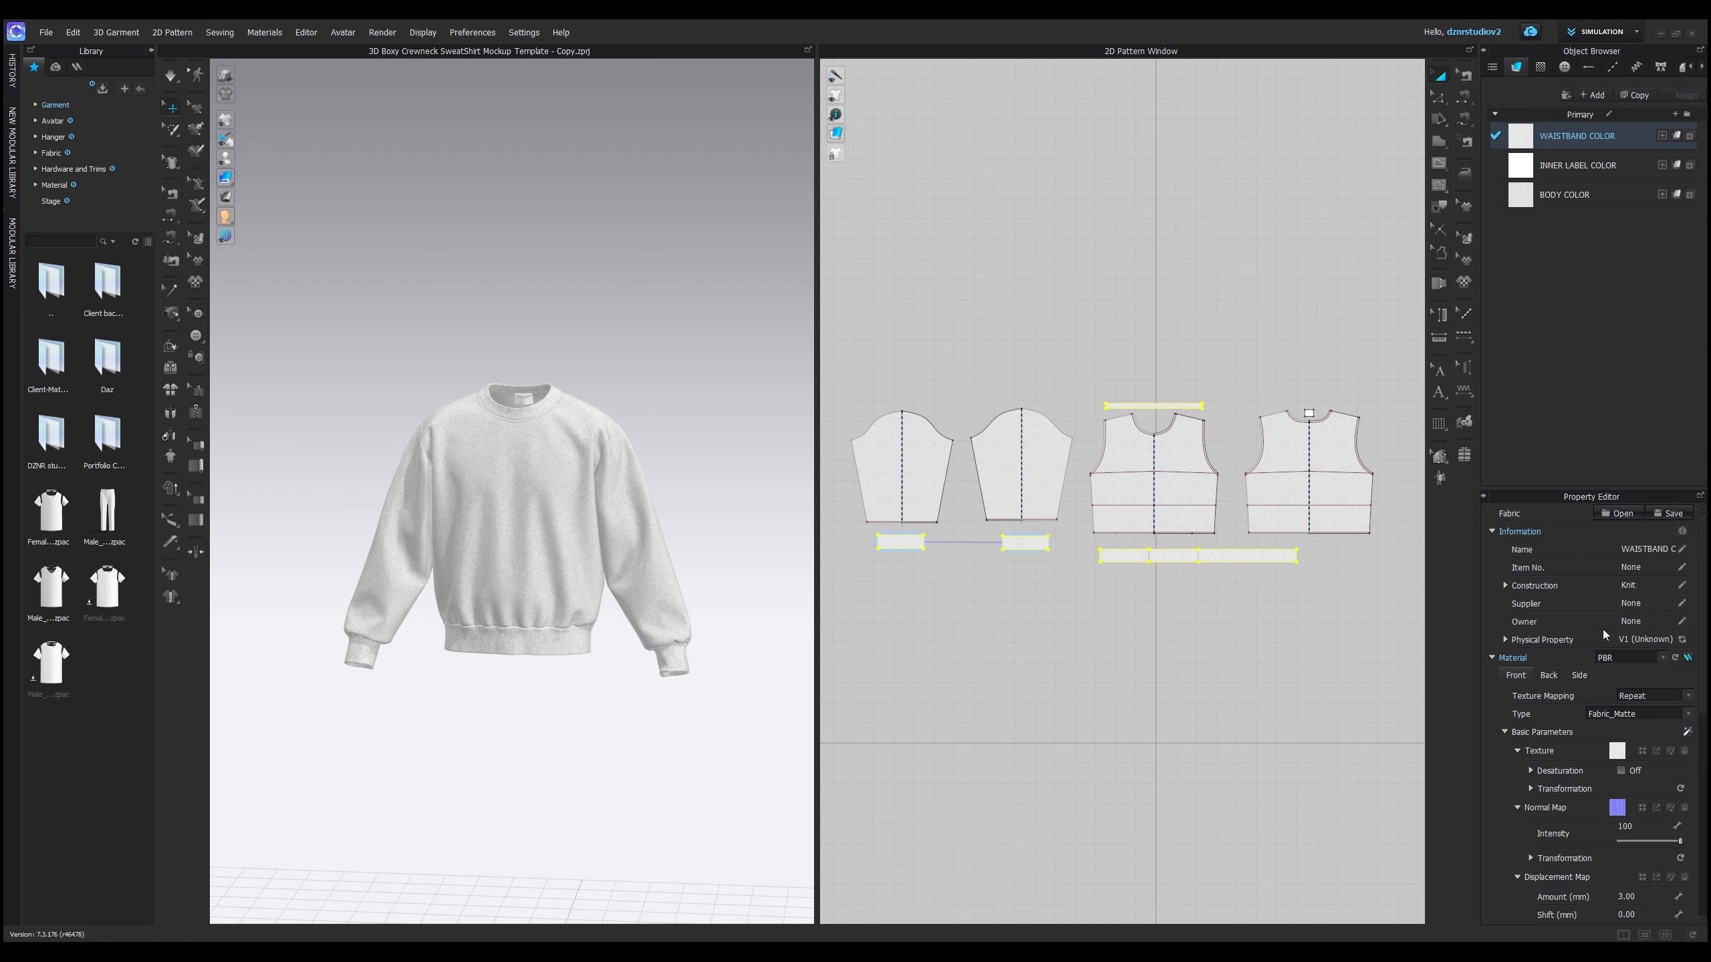
pyautogui.click(1603, 164)
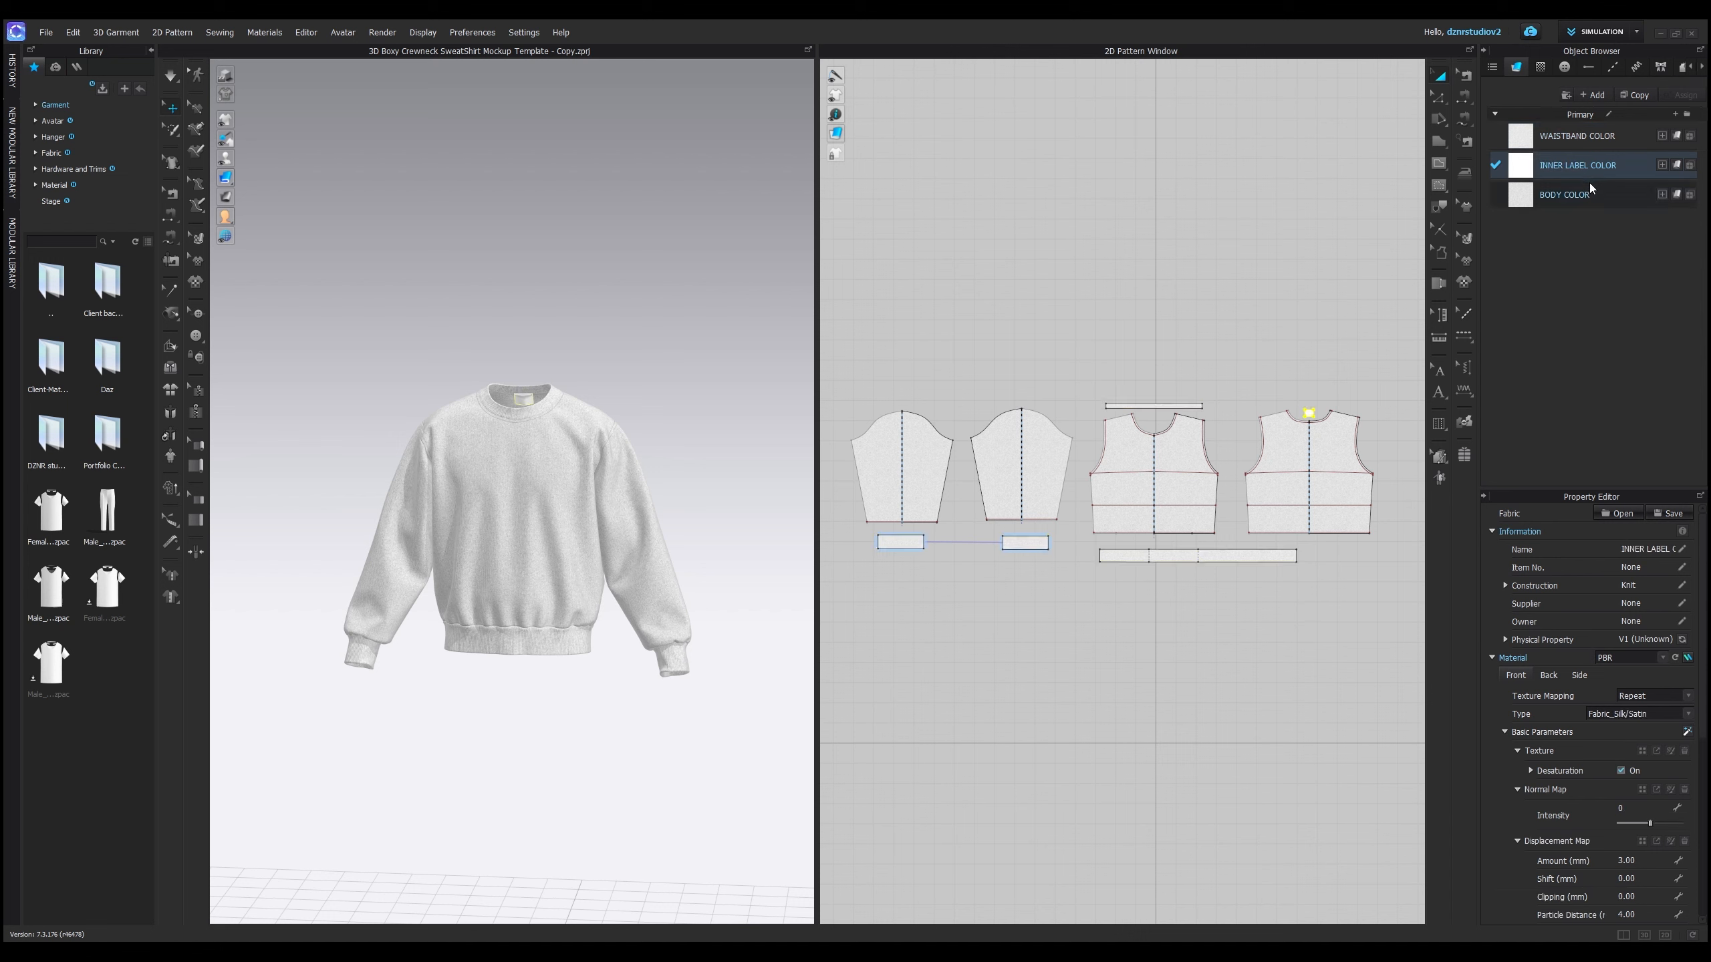
pyautogui.click(1573, 192)
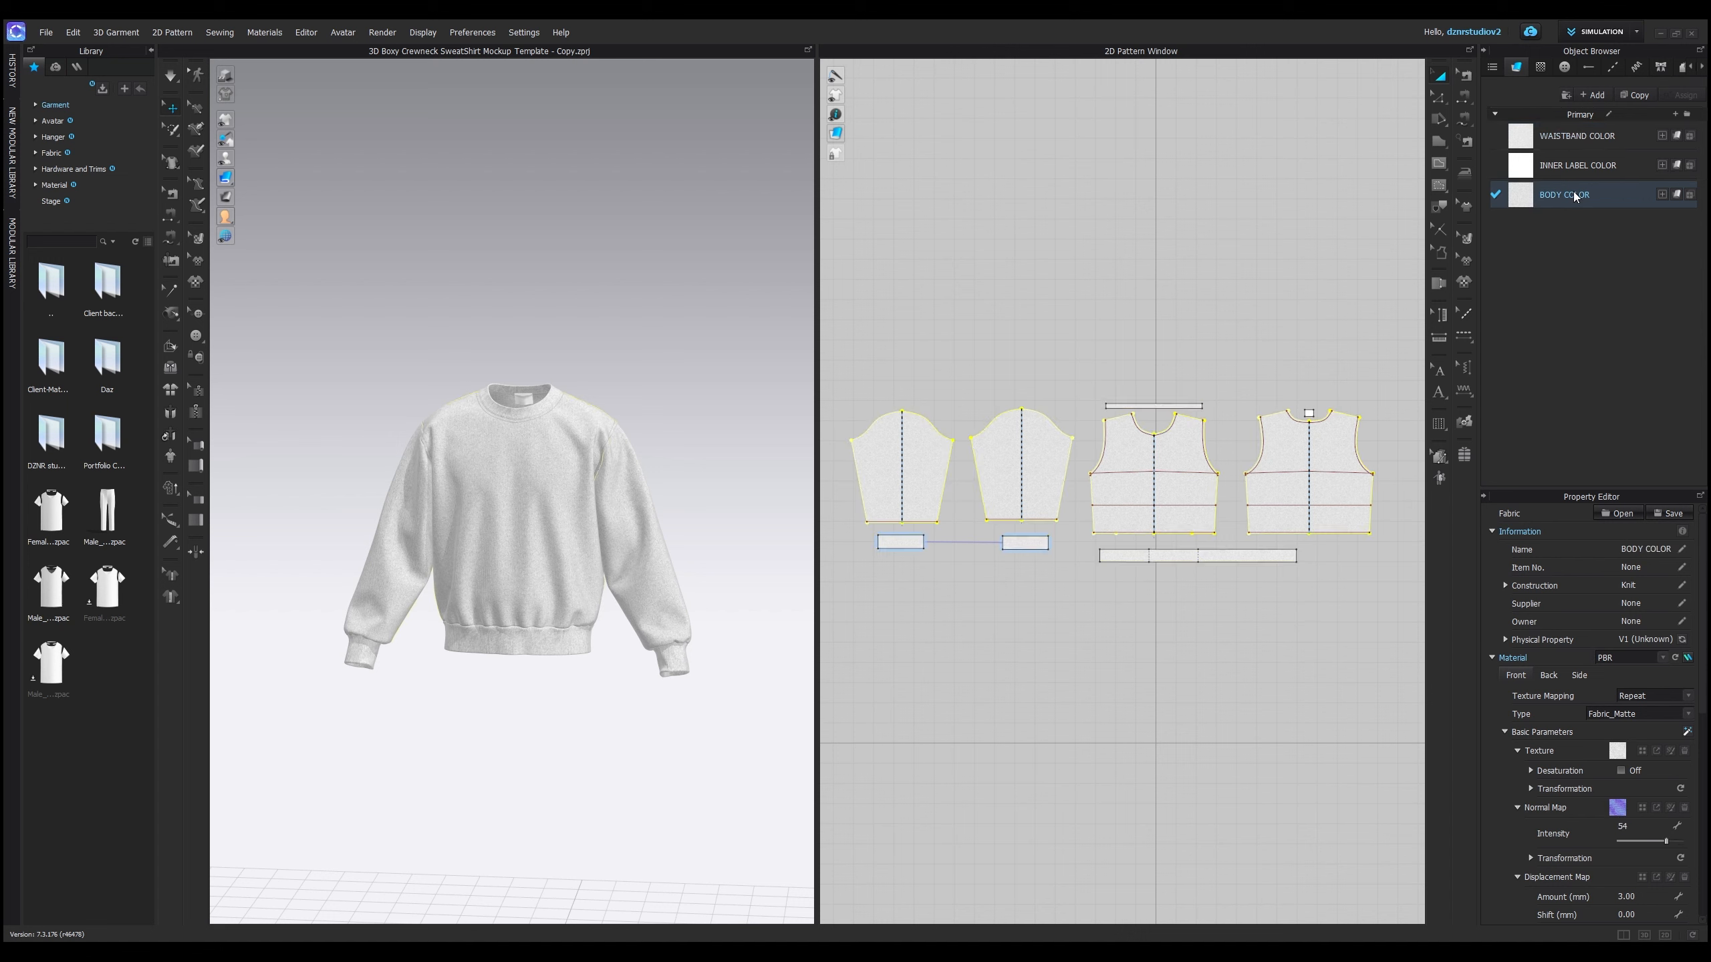
pyautogui.click(1583, 129)
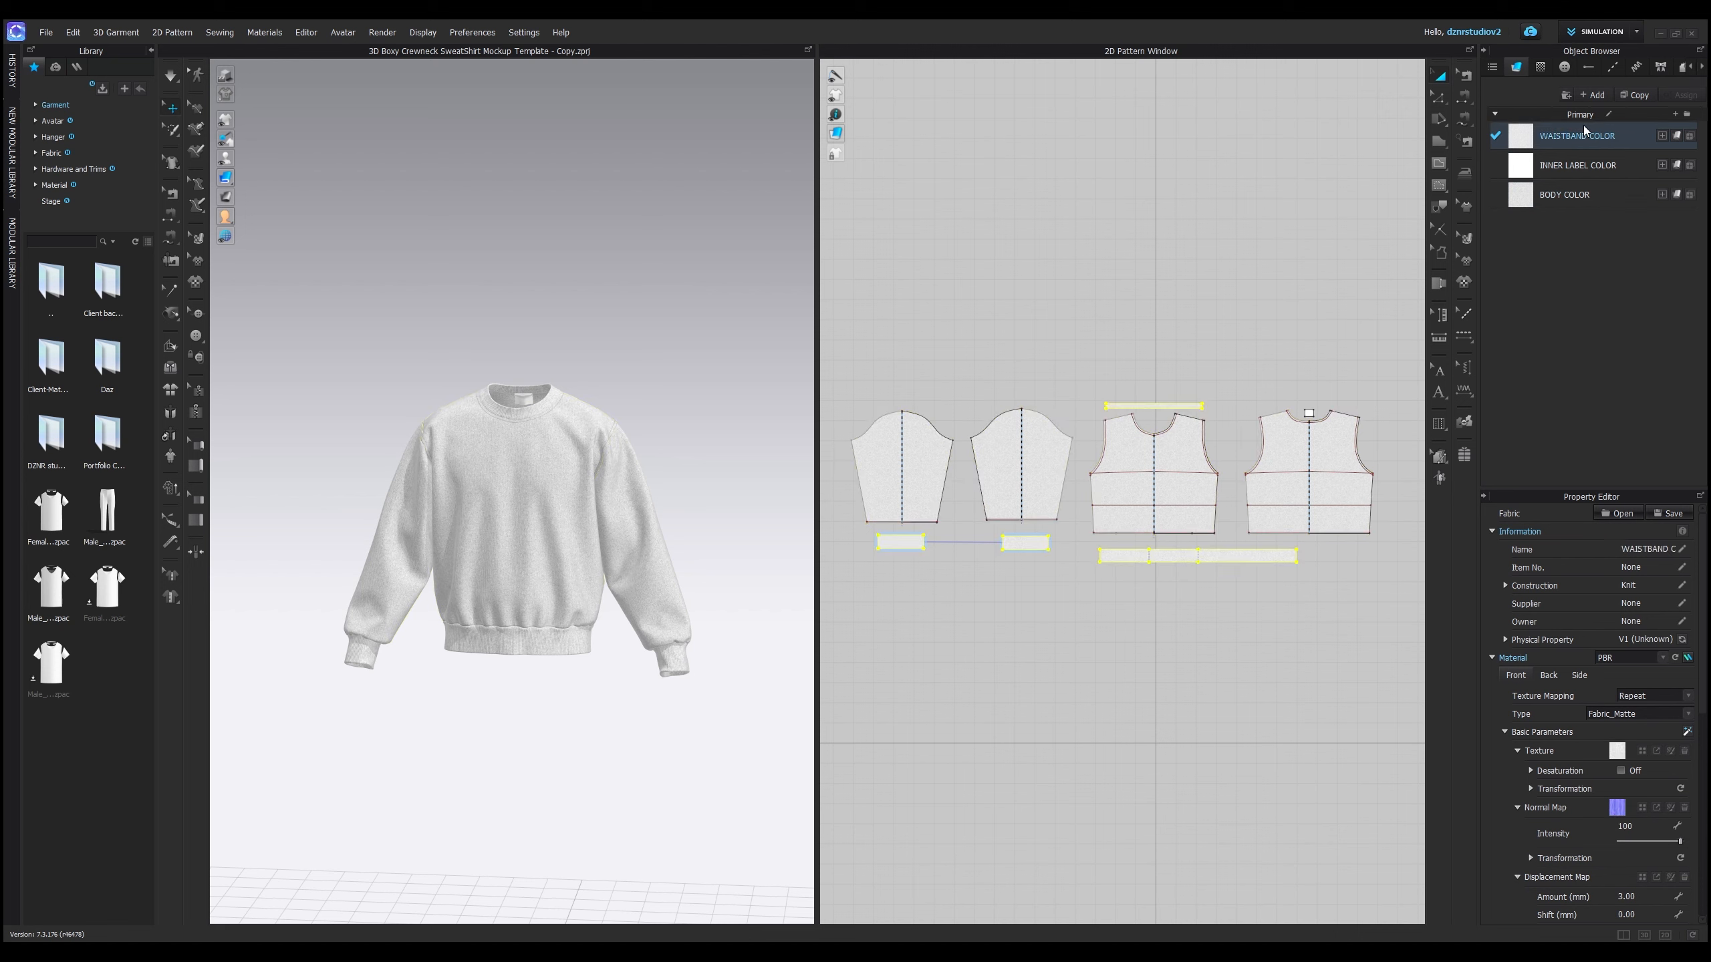
pyautogui.click(1579, 164)
pyautogui.click(1574, 192)
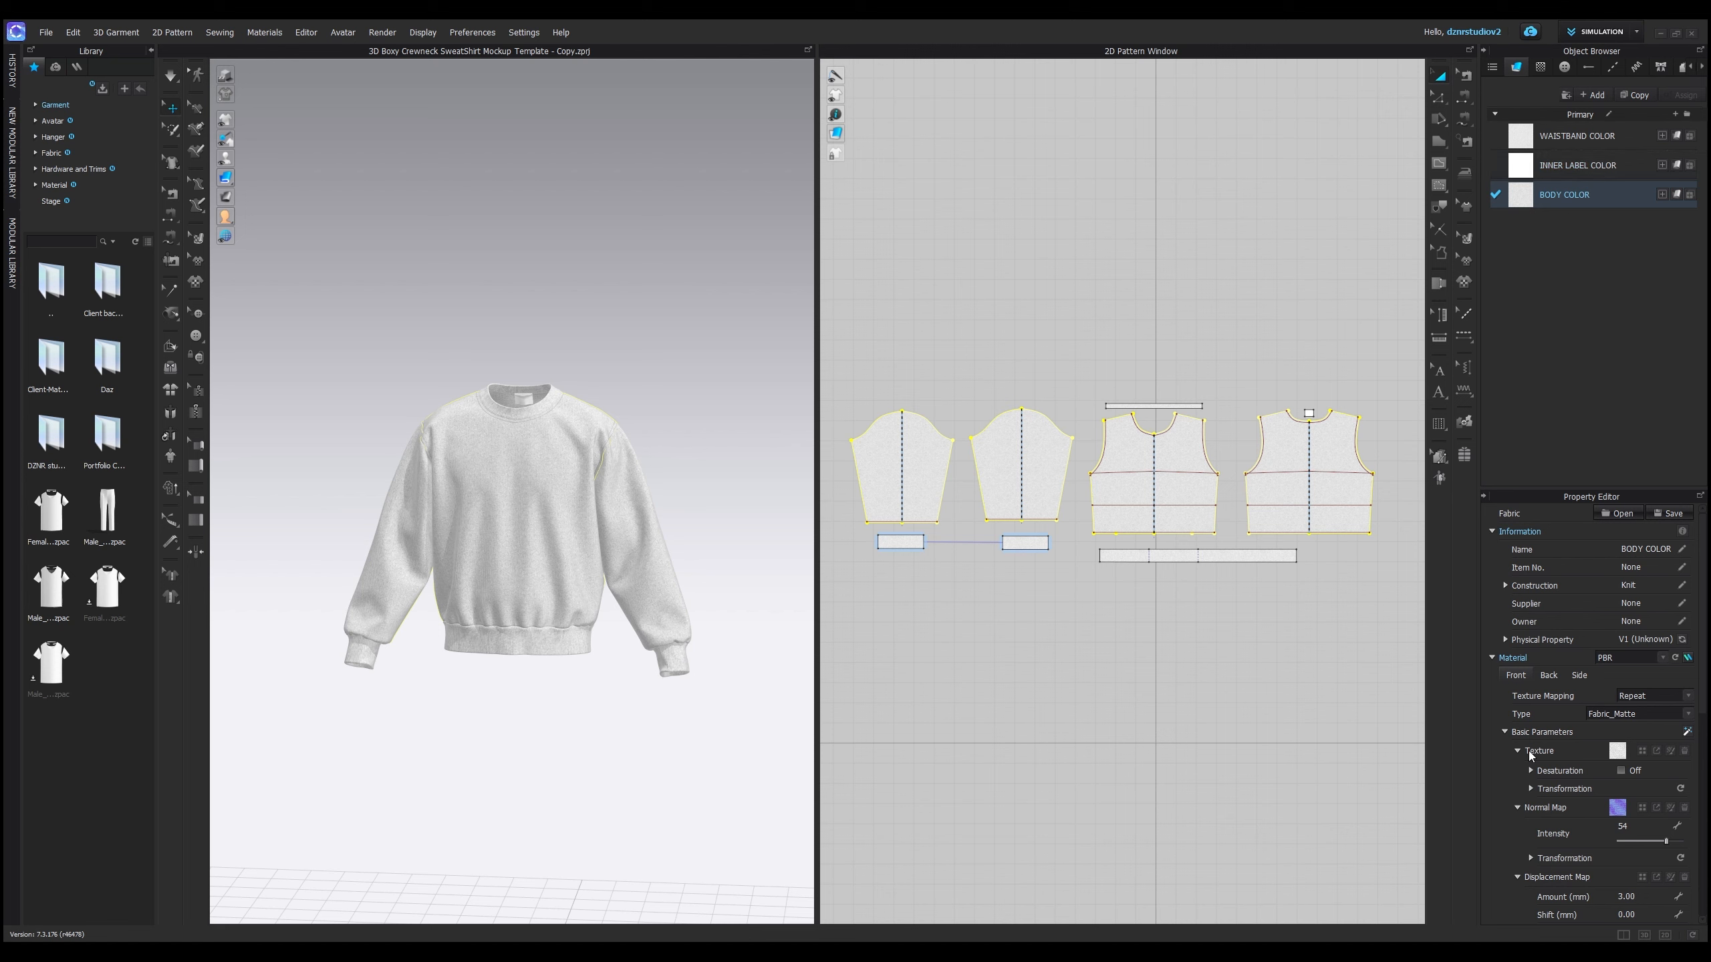
# - Hide the heather overlay layer above FCL1-PSK002-00_DIFFUSE in the BODY COLOR texture, apply the change and close the Texture Editor
pyautogui.click(1672, 751)
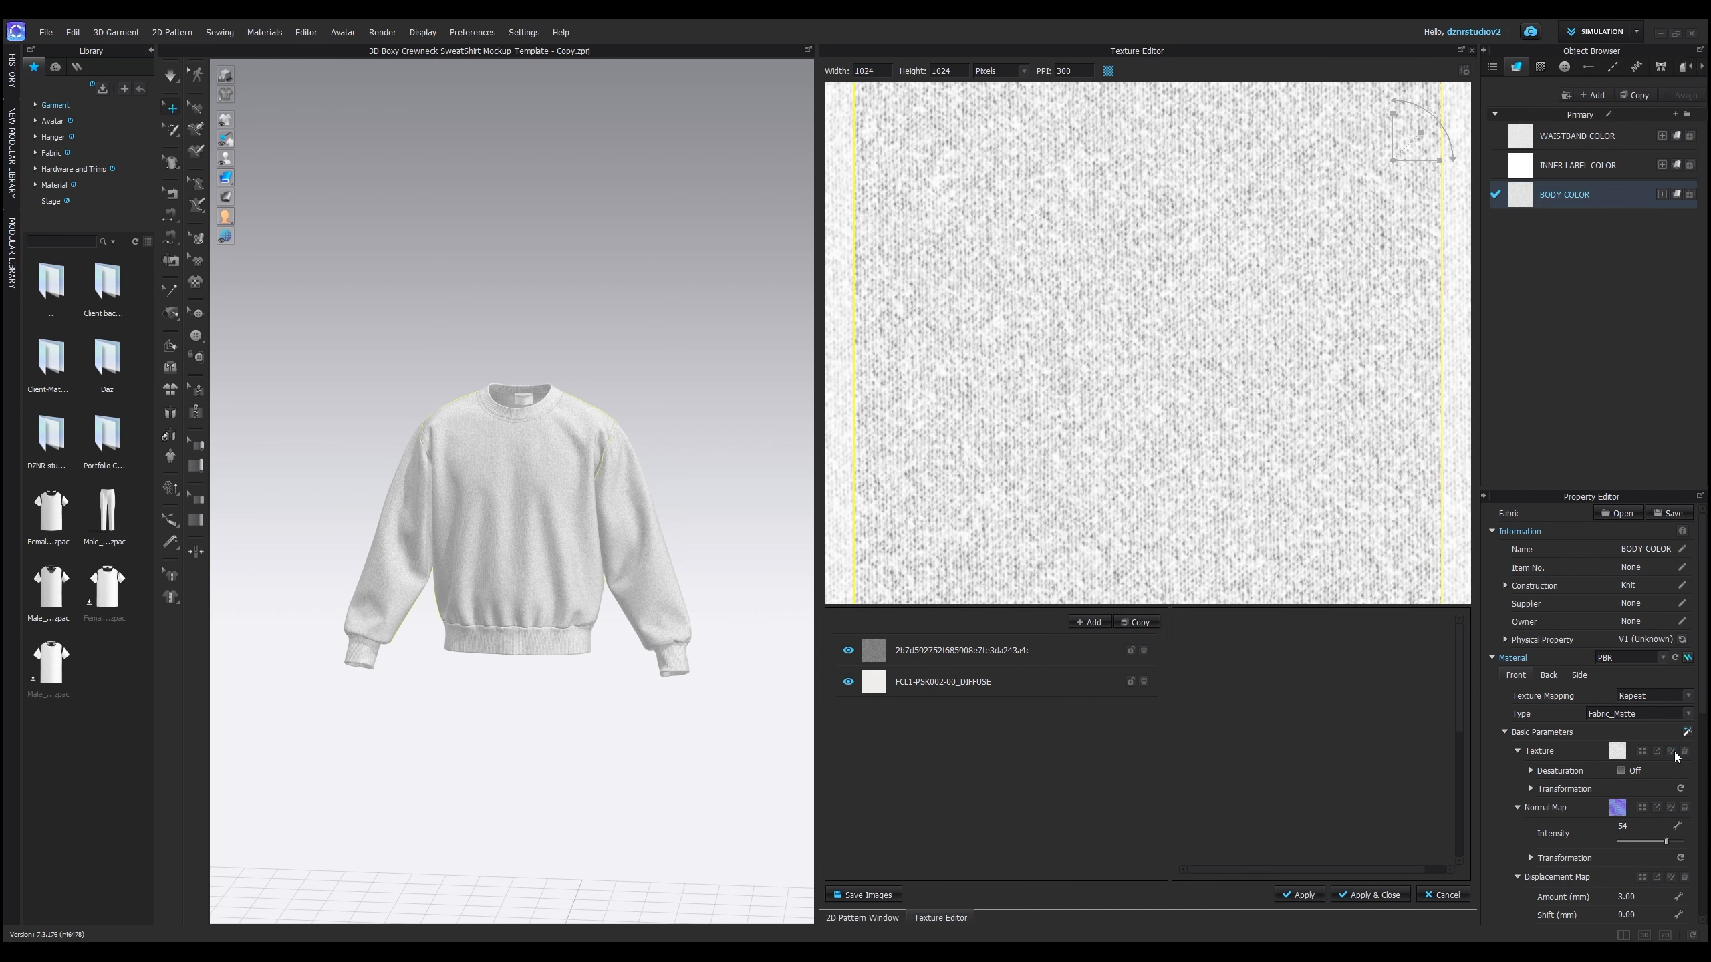
pyautogui.click(848, 651)
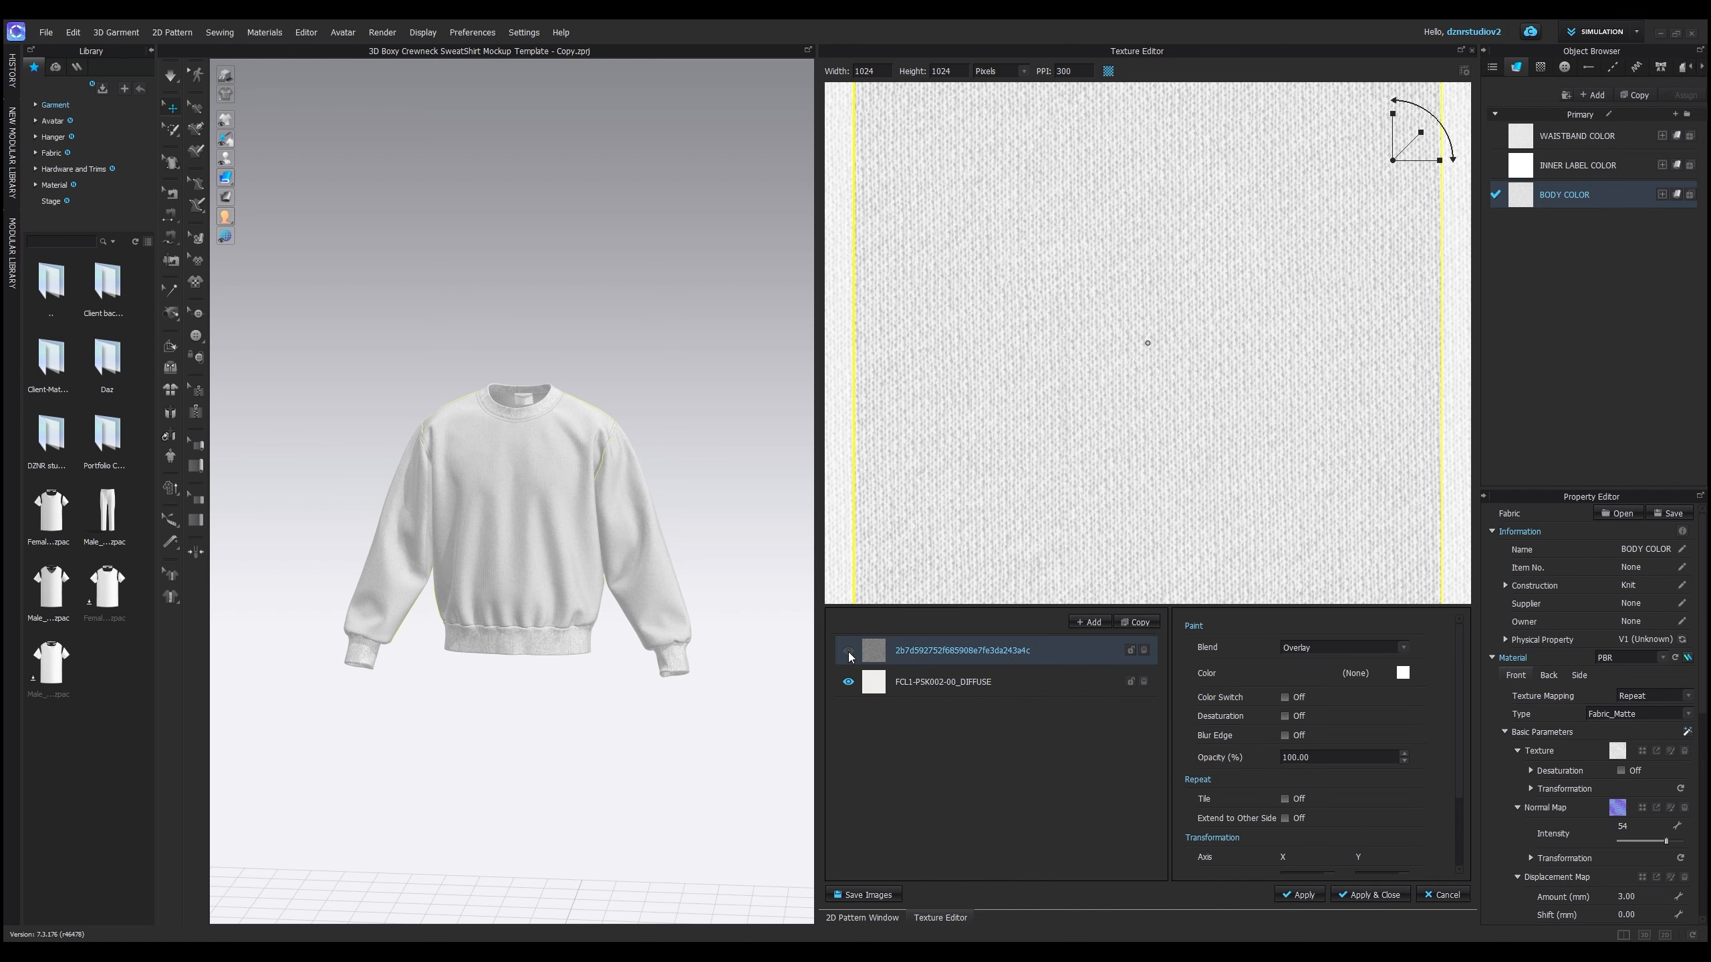
pyautogui.scroll(8, 513, 622)
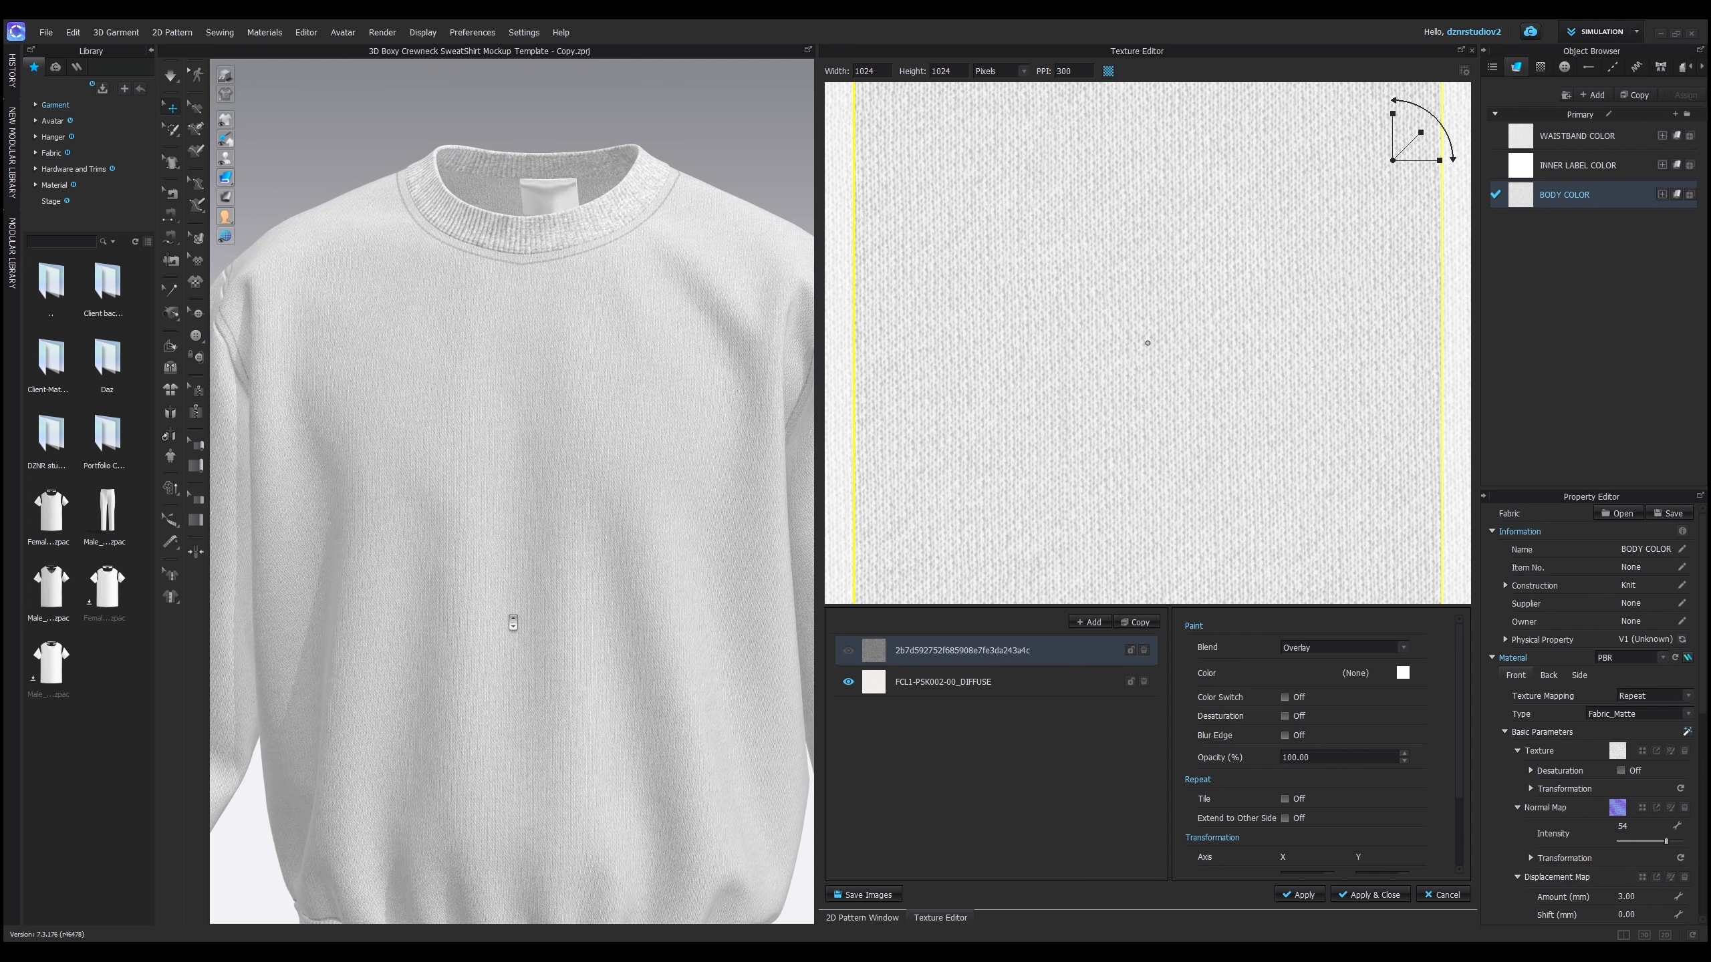
pyautogui.scroll(-5, 513, 622)
pyautogui.scroll(2, 546, 619)
pyautogui.moveTo(497, 657); pyautogui.dragTo(528, 646, button='right')
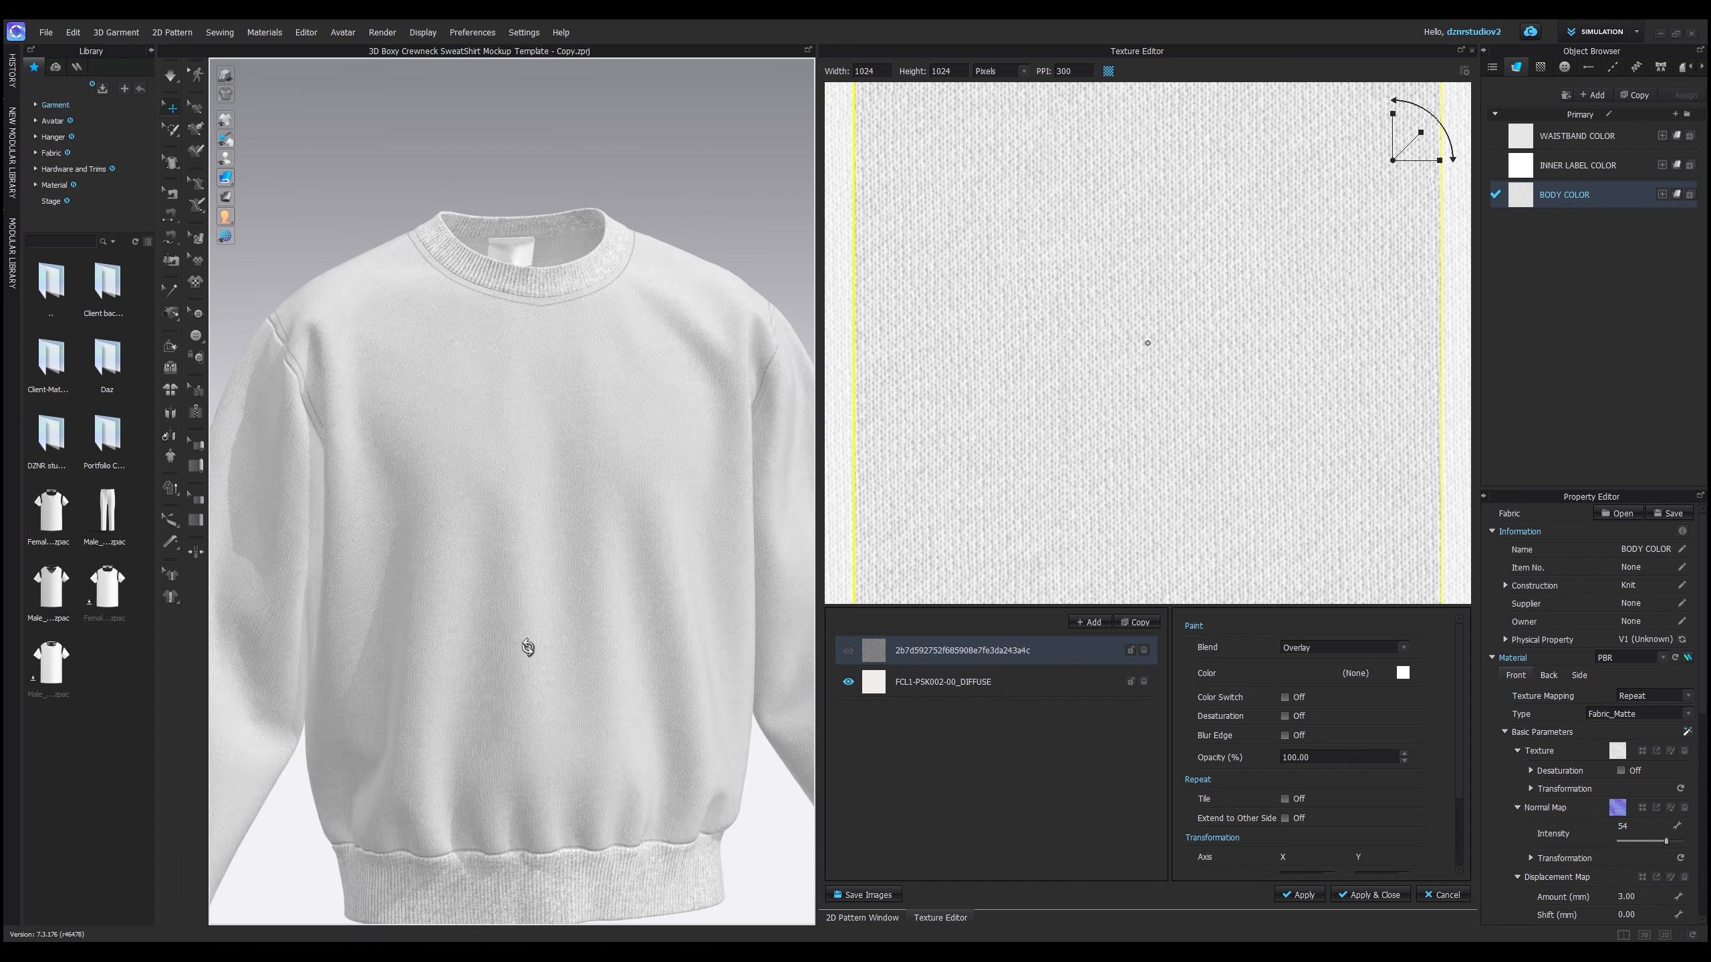
pyautogui.scroll(-5, 528, 647)
pyautogui.scroll(5, 512, 632)
pyautogui.scroll(-6, 502, 614)
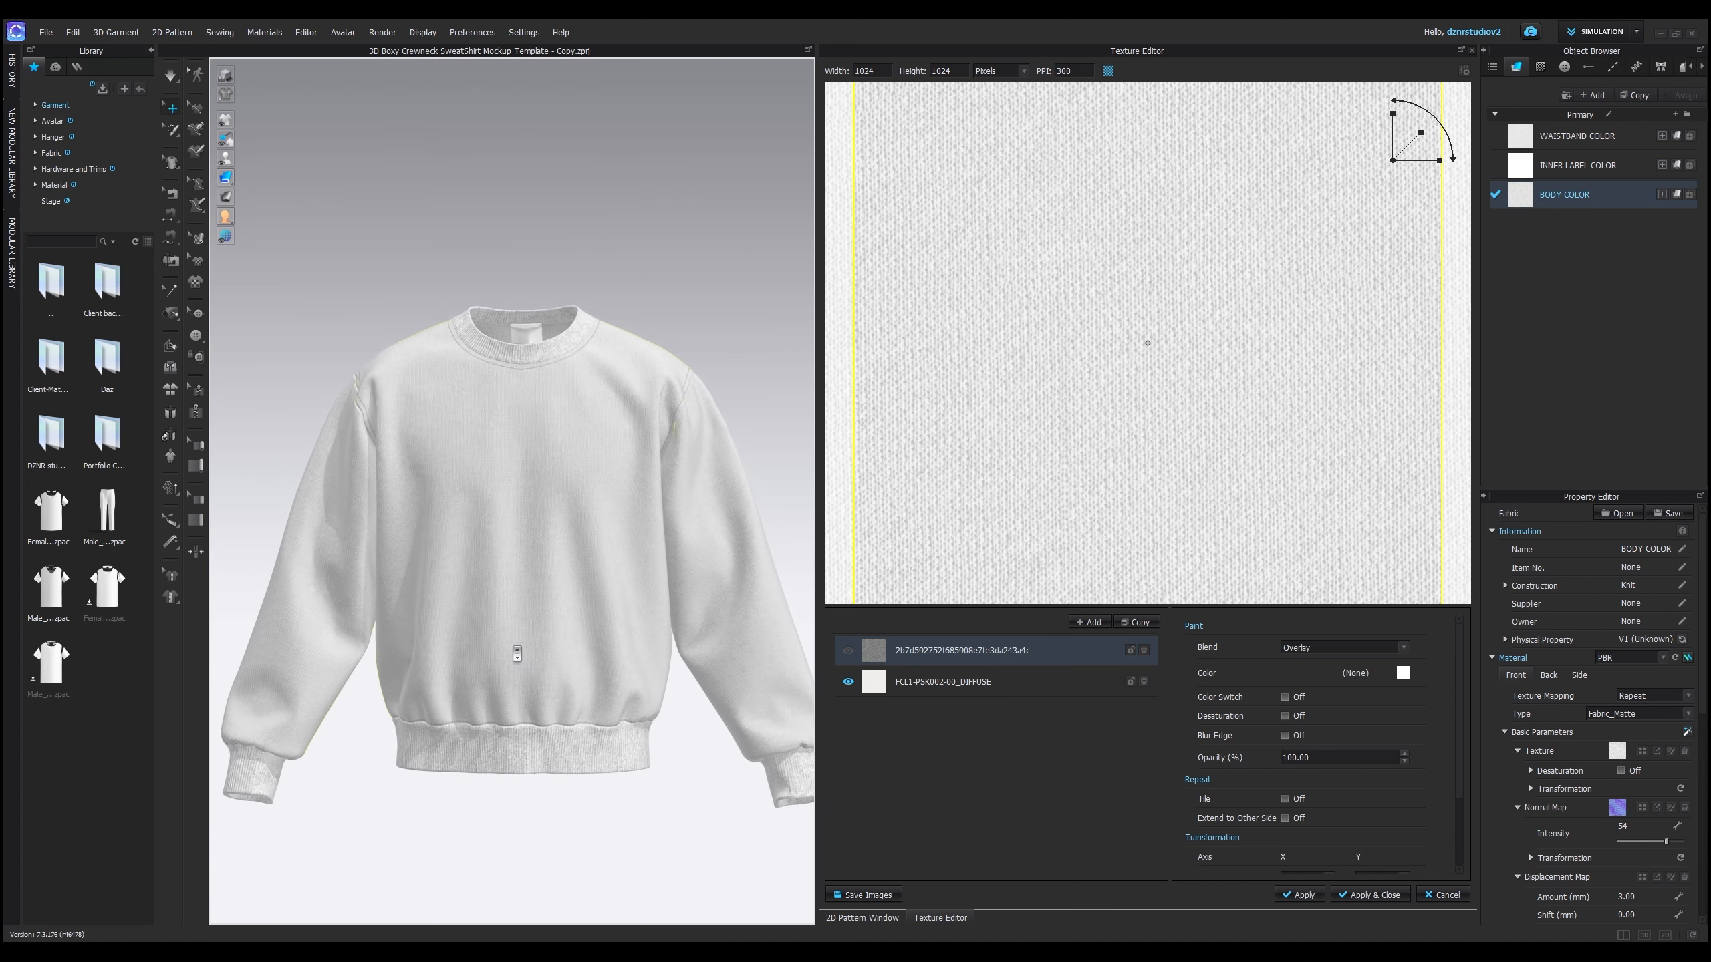
pyautogui.scroll(-2, 517, 653)
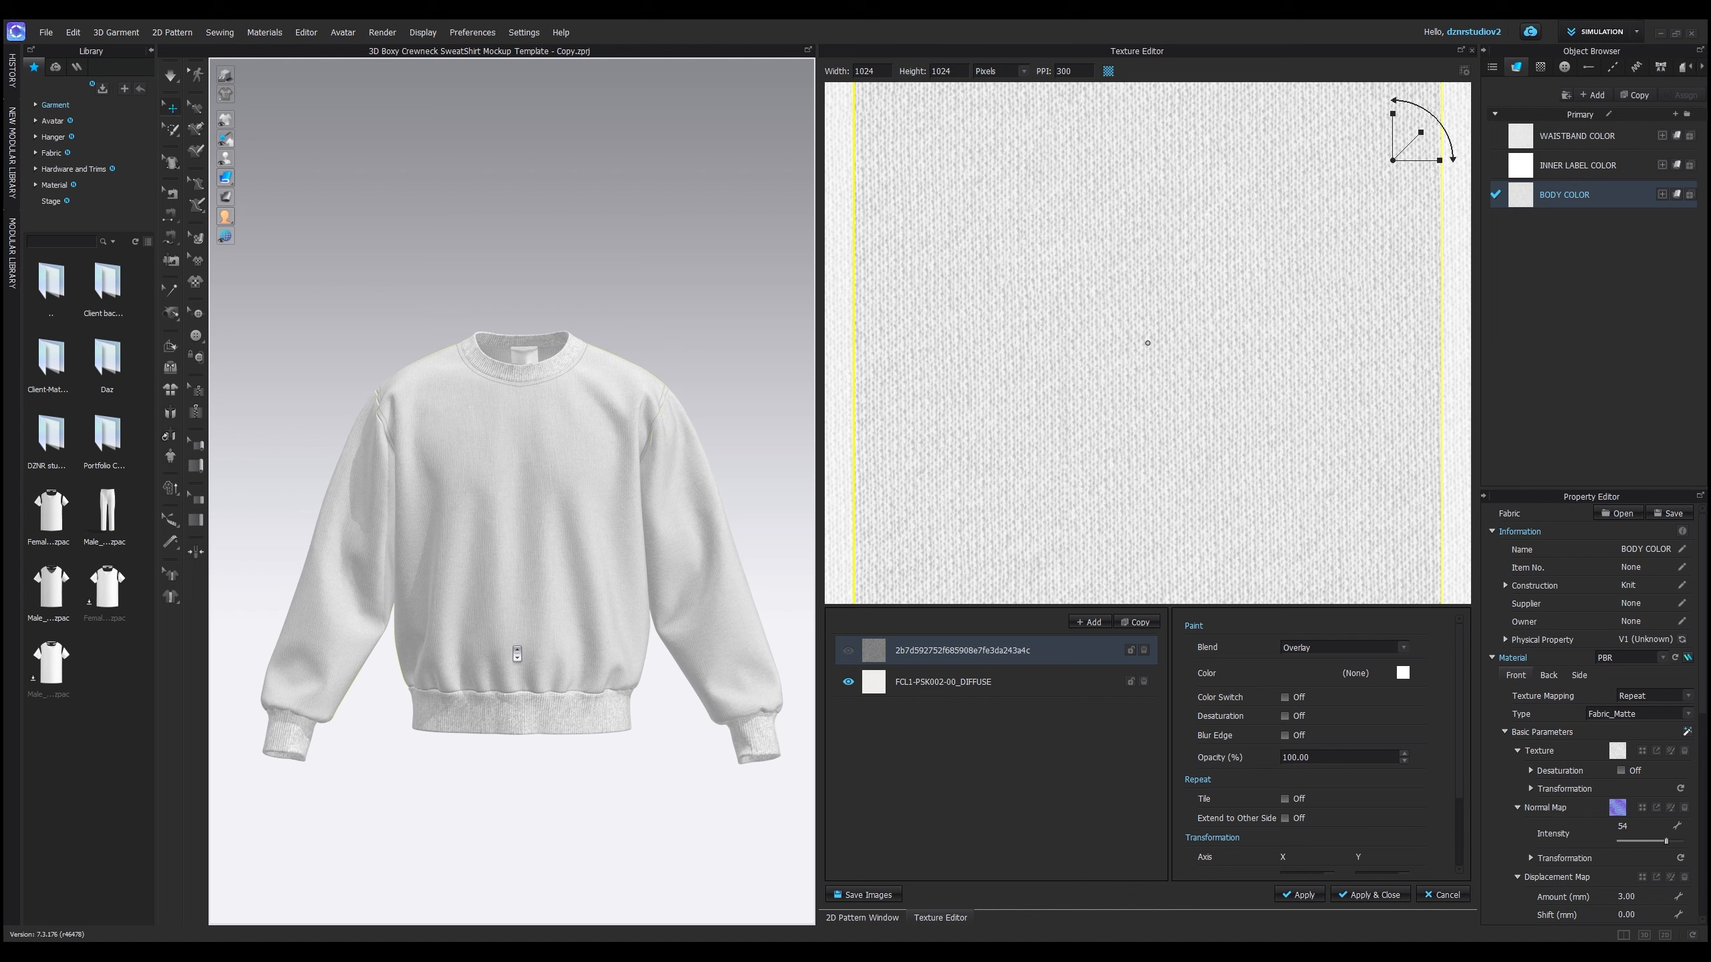
pyautogui.click(1301, 894)
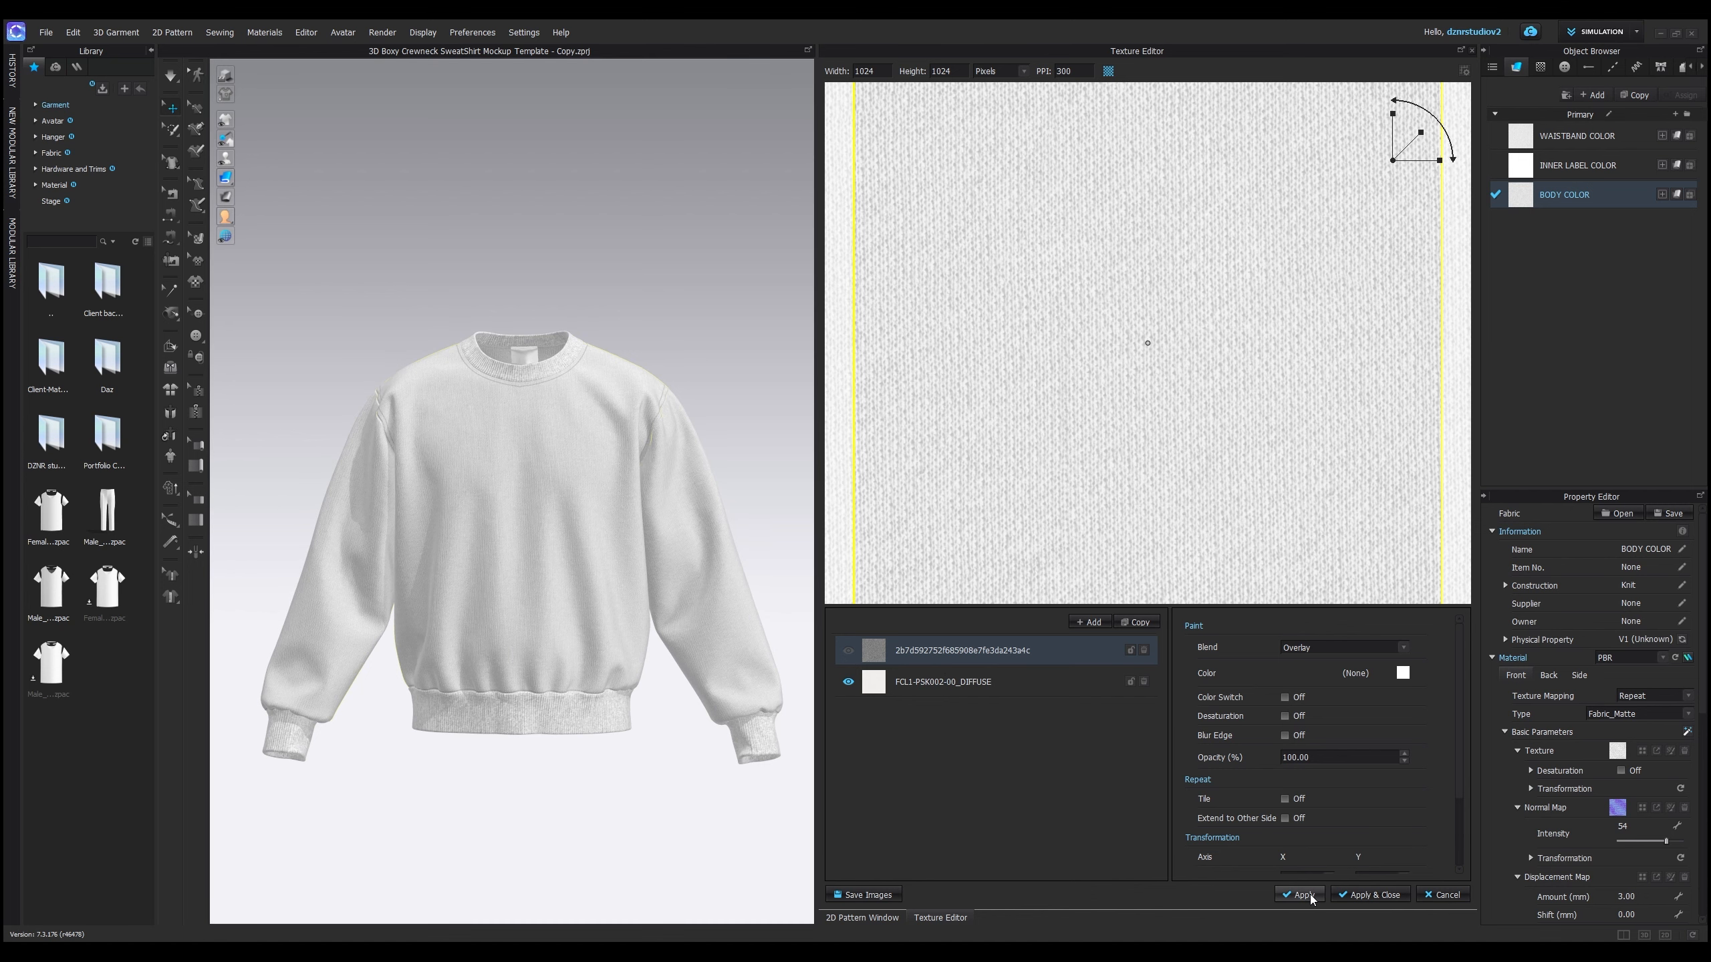
pyautogui.click(1472, 51)
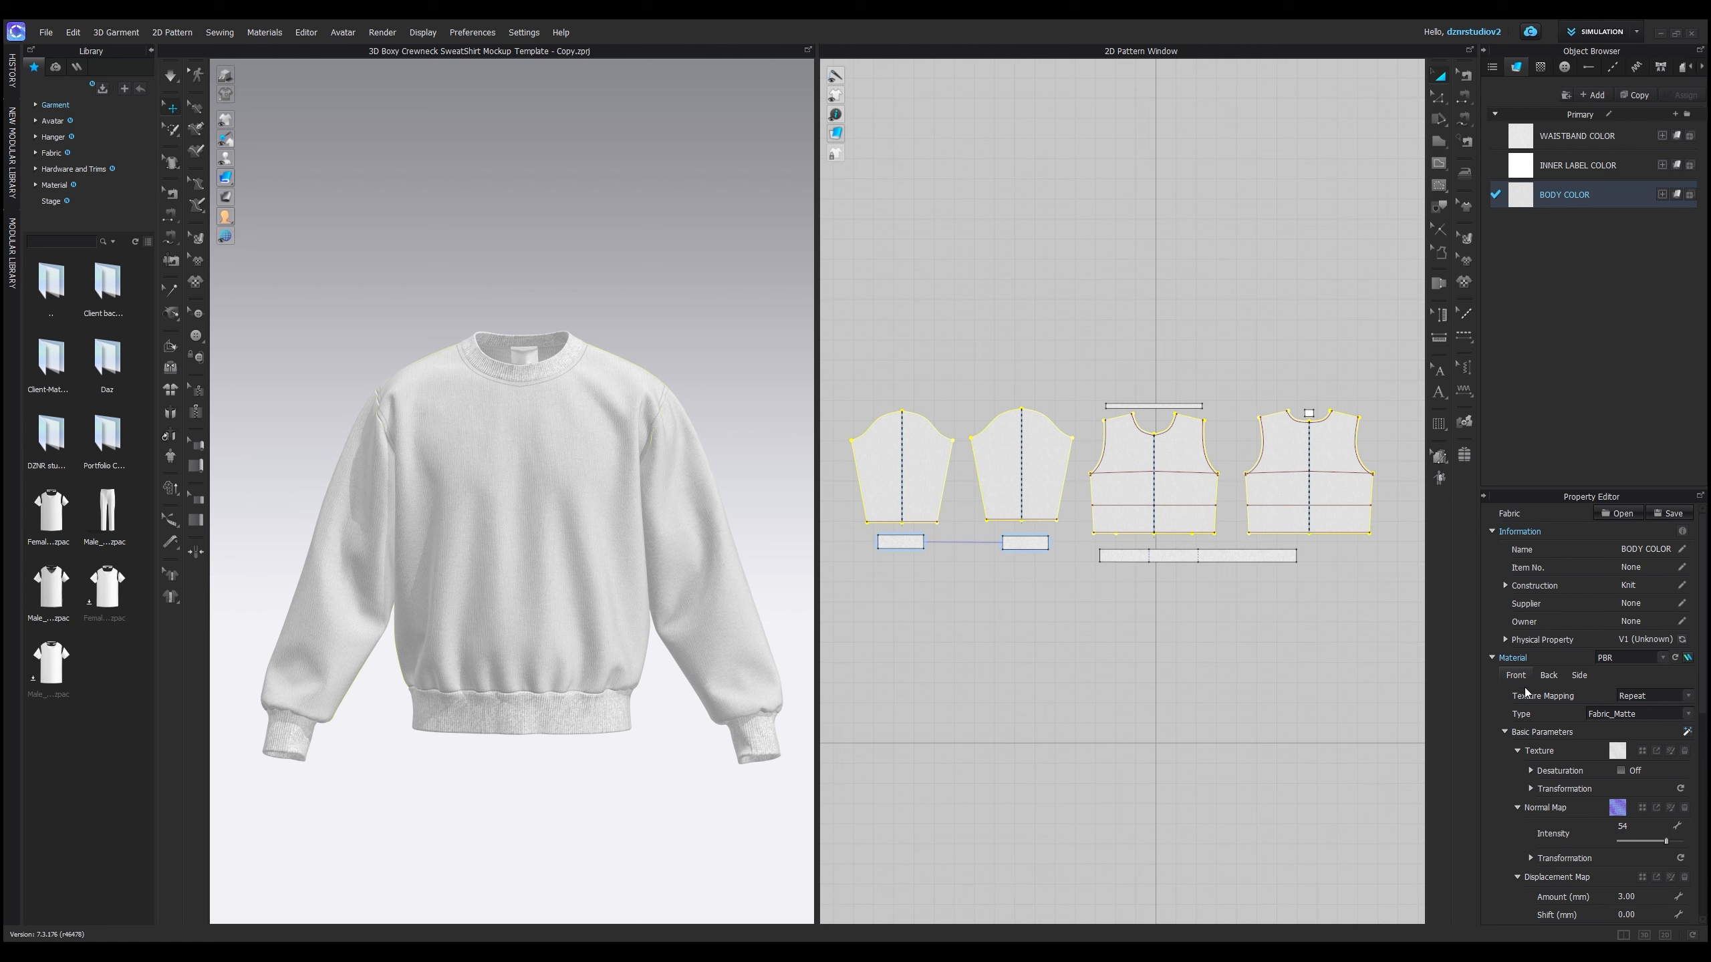
# - Set the BODY COLOR fabric's color to hex 171717 and apply it
pyautogui.scroll(-2, 1609, 781)
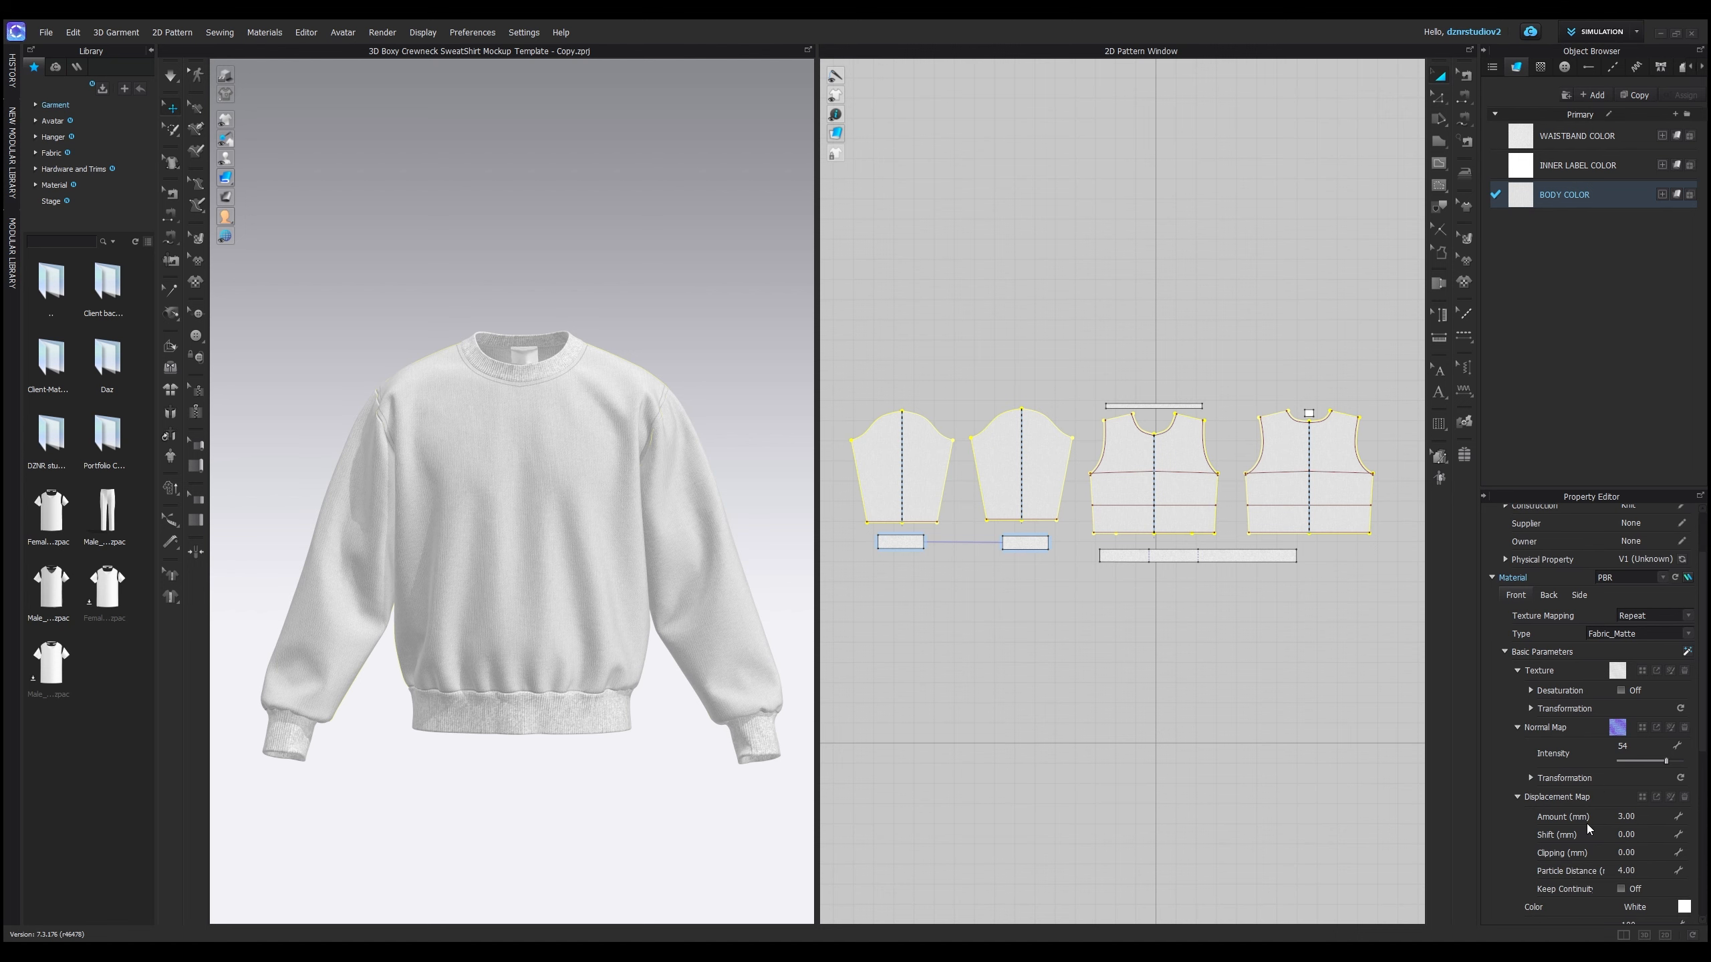
pyautogui.scroll(-1, 1586, 823)
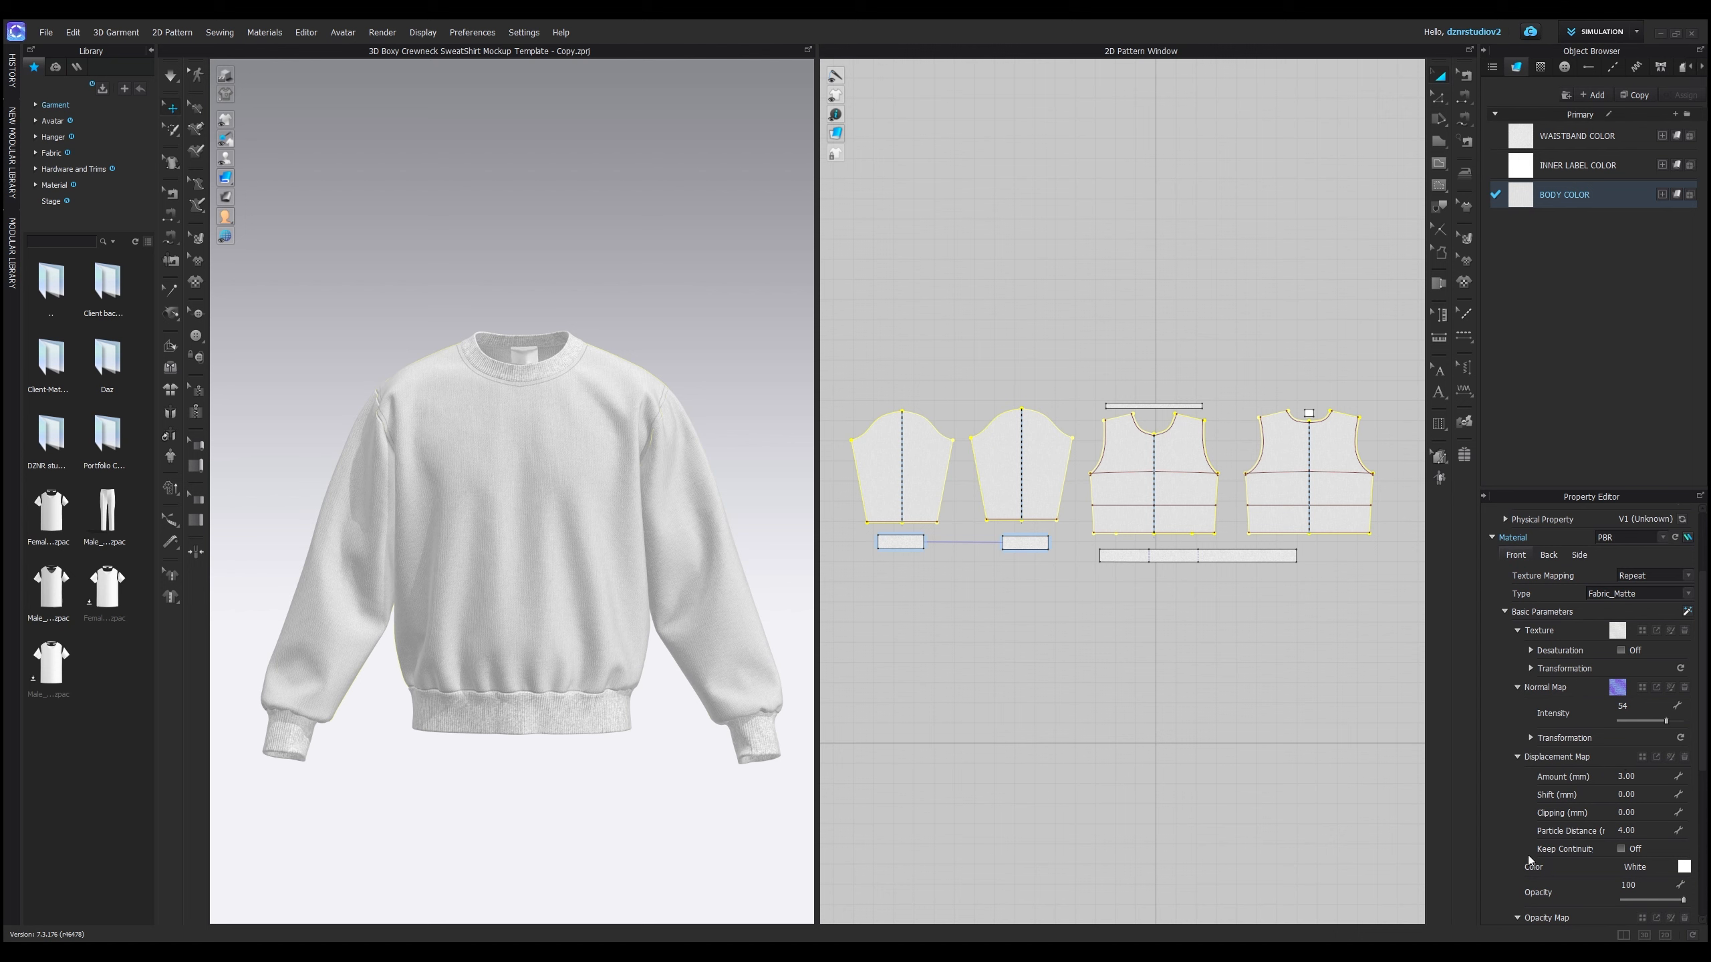
pyautogui.click(1683, 867)
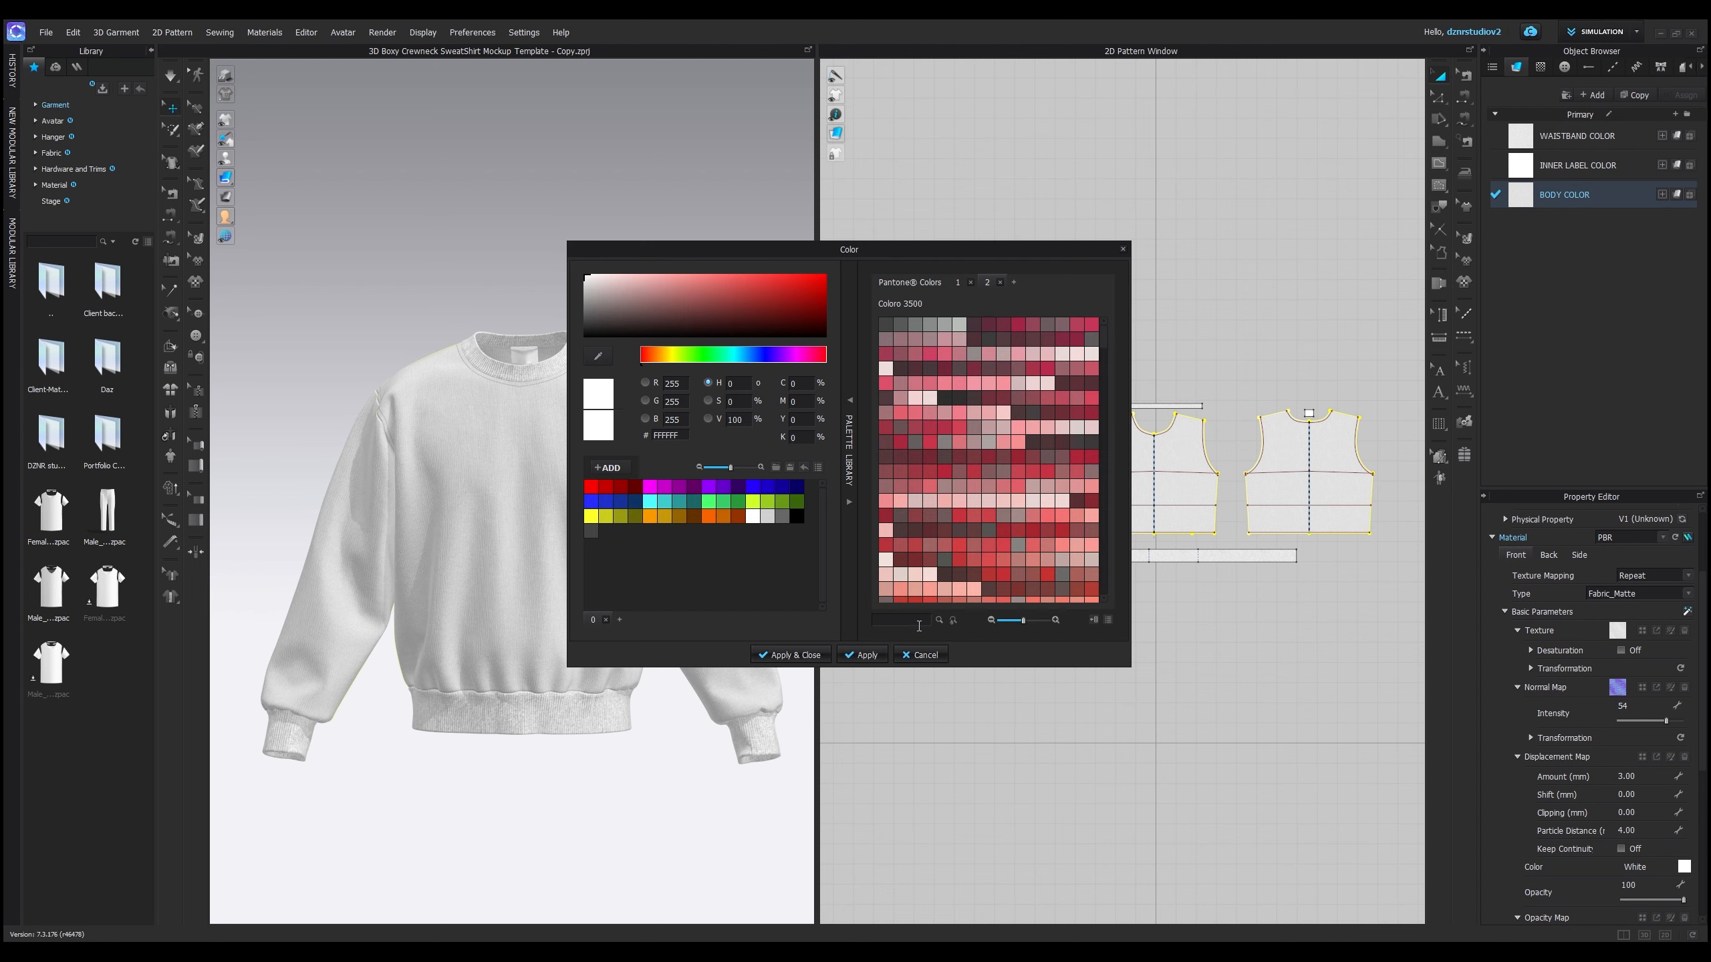
pyautogui.click(782, 516)
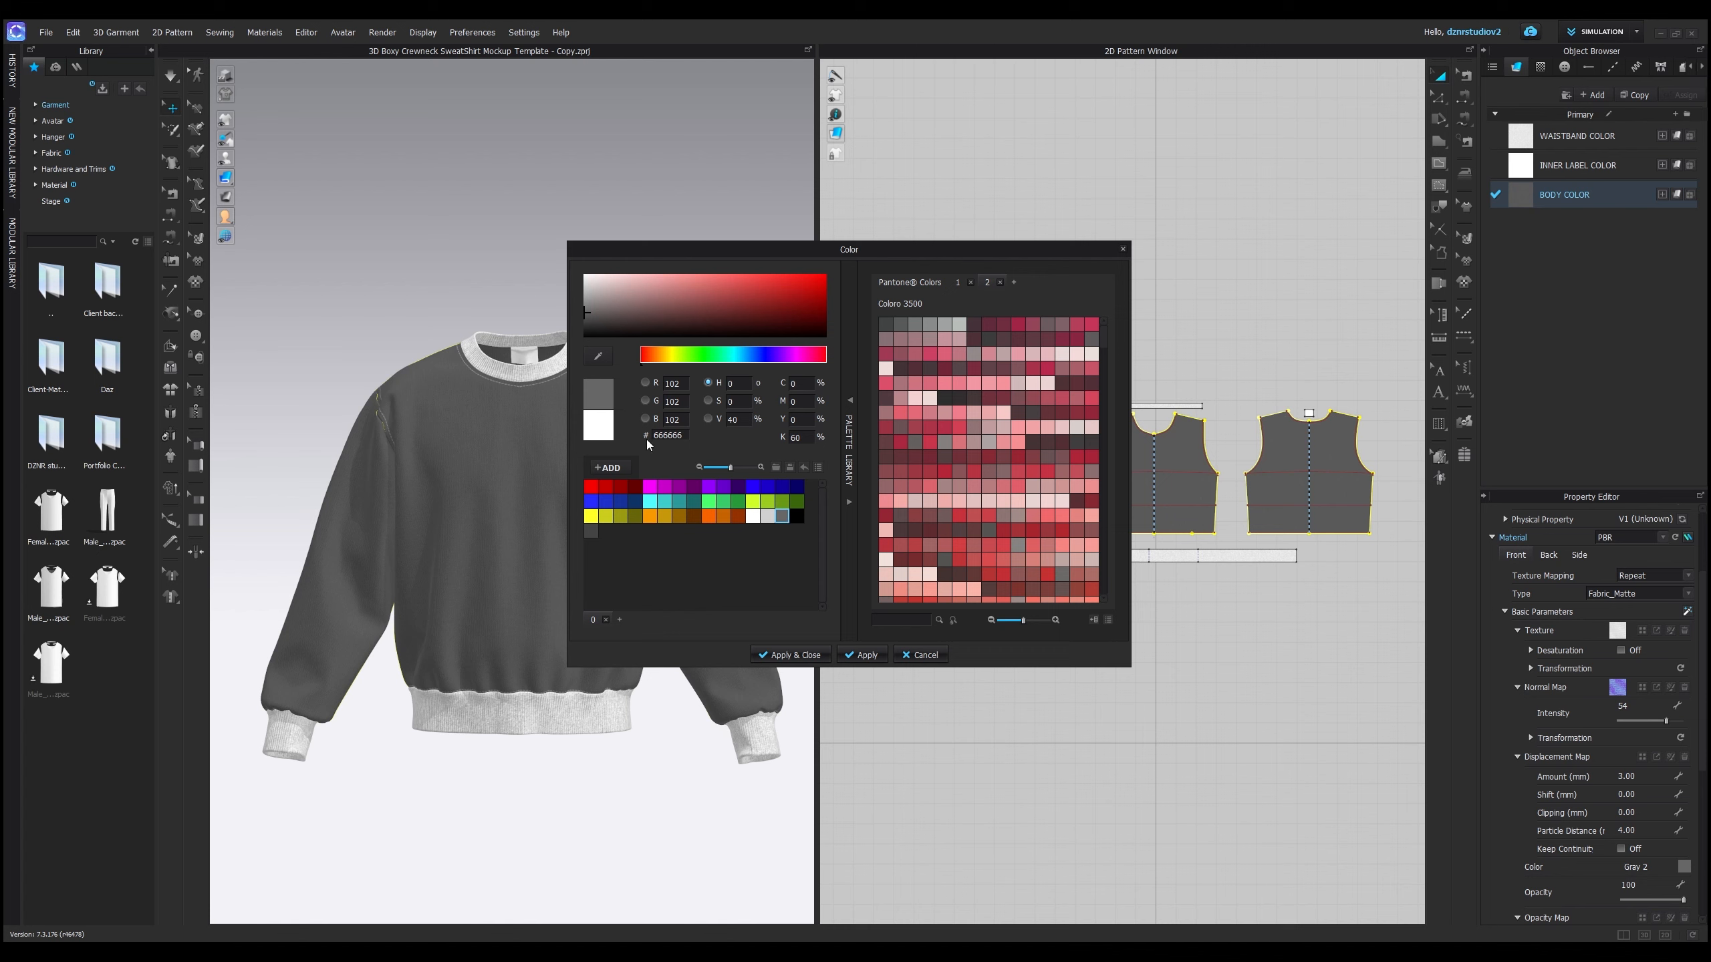
pyautogui.doubleClick(668, 434)
pyautogui.write('171717')
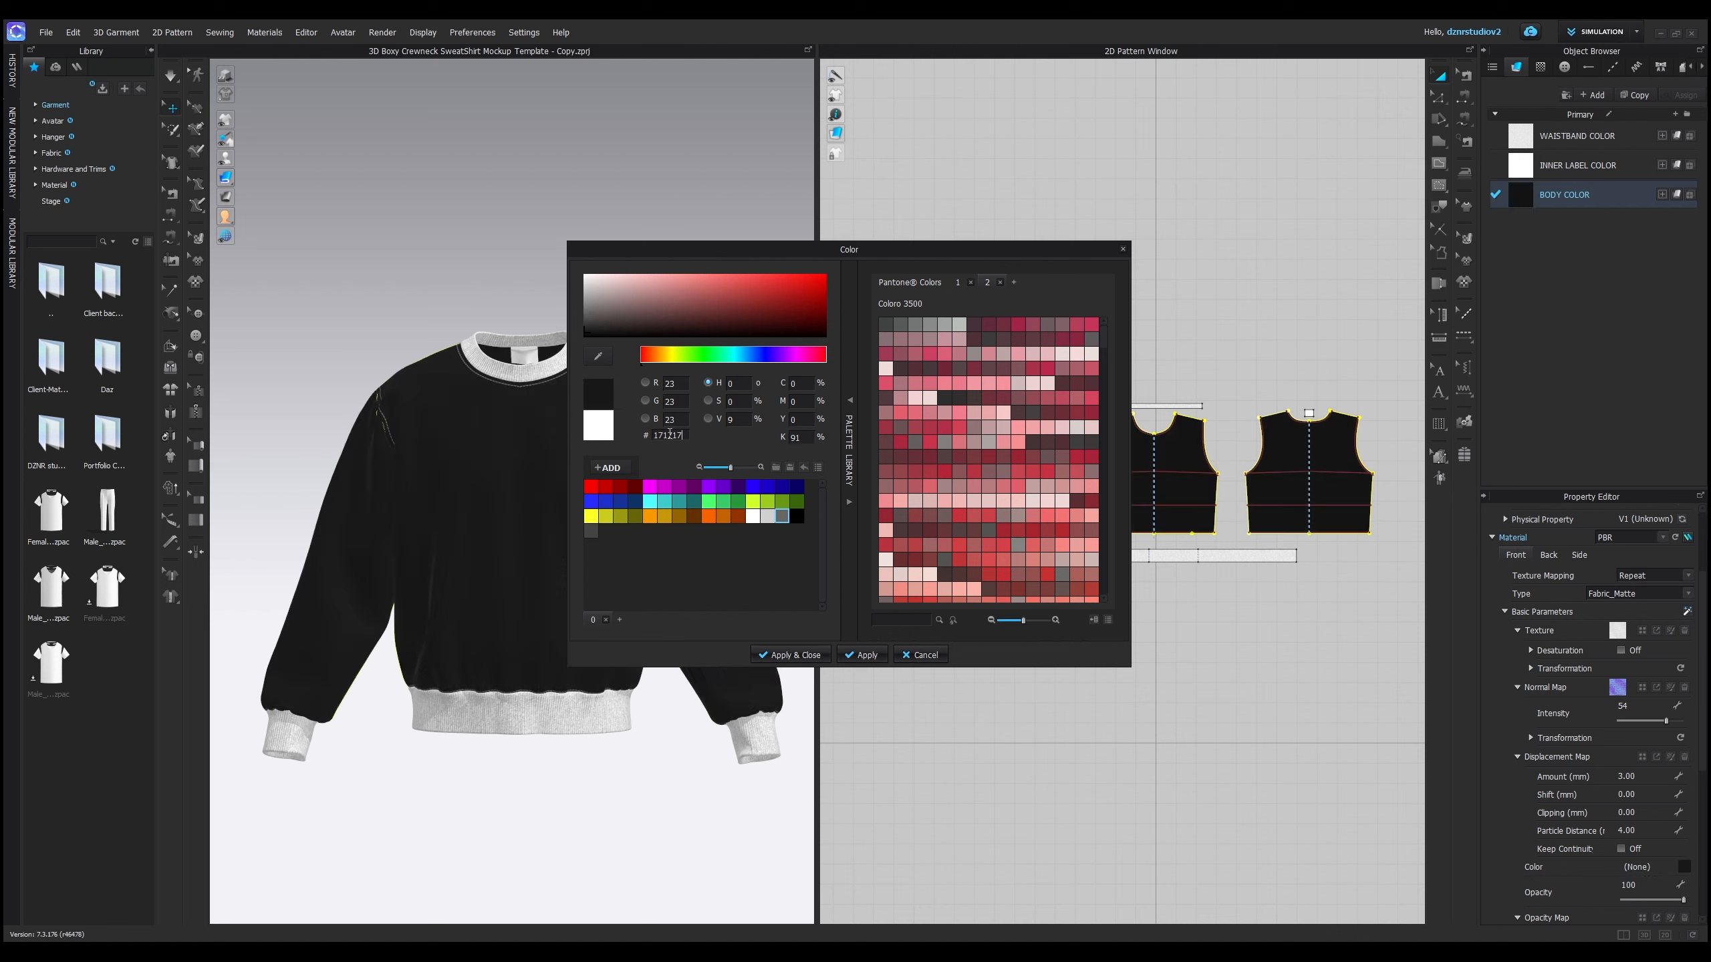
pyautogui.click(794, 654)
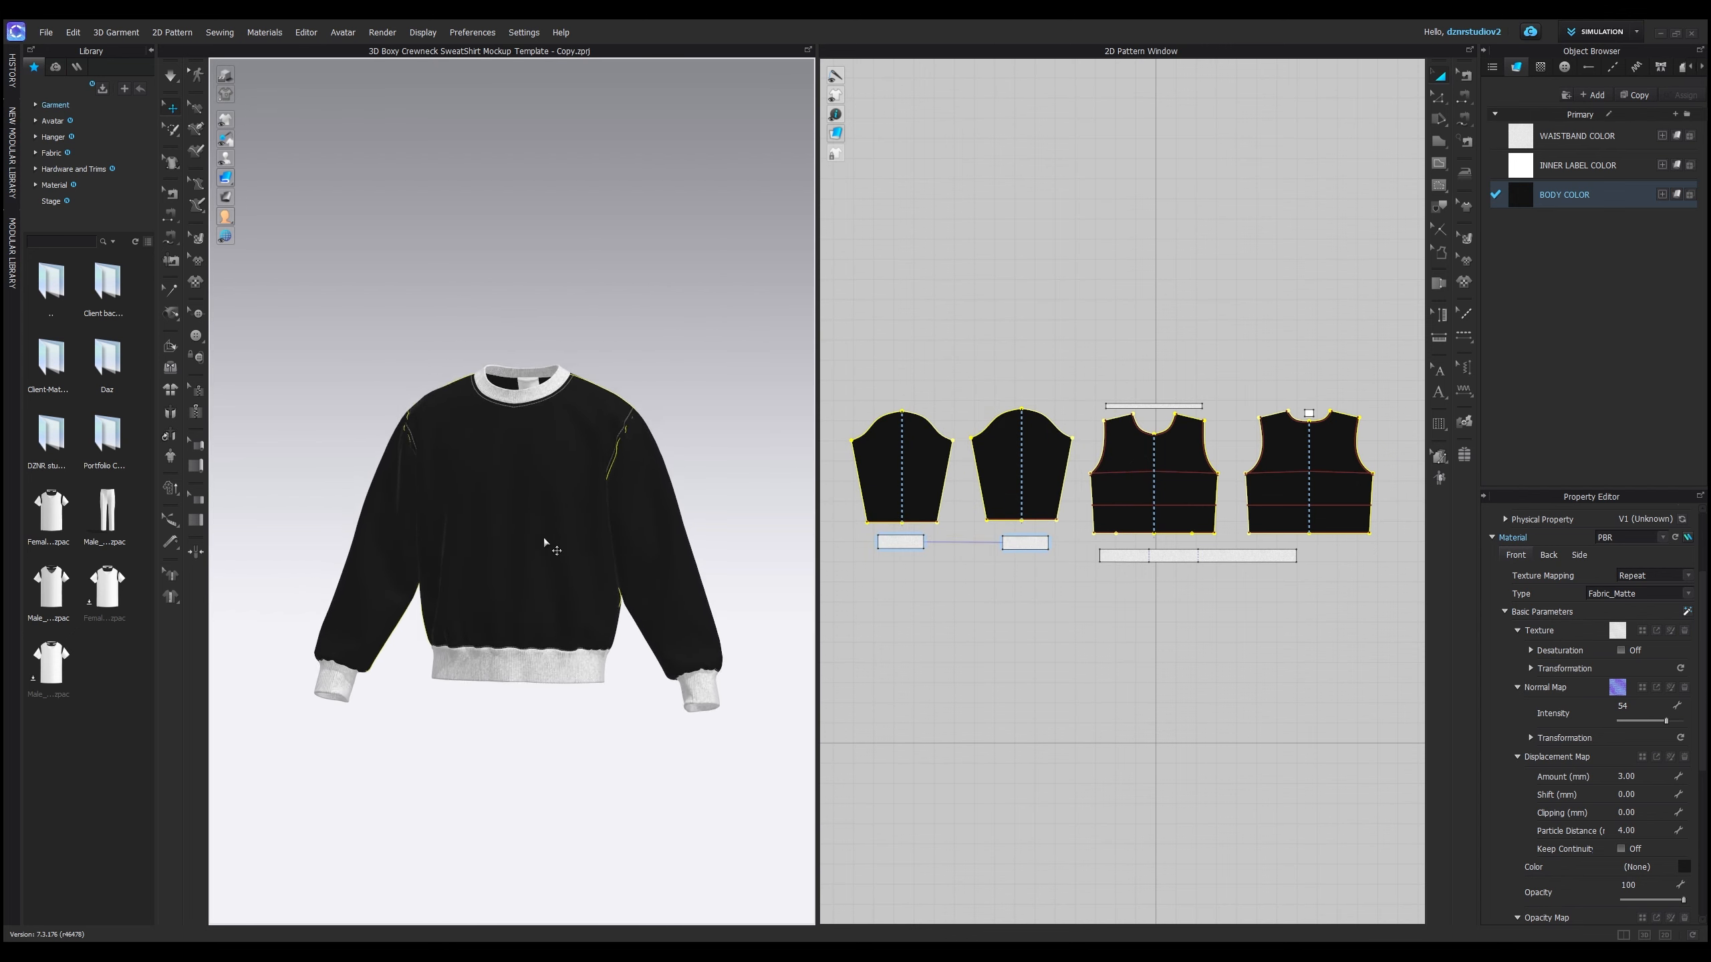
# - Inspect the recolored body fabric on the 3D sweatshirt up close and from a distance
pyautogui.scroll(2, 542, 545)
pyautogui.scroll(3, 545, 554)
pyautogui.scroll(-5, 532, 583)
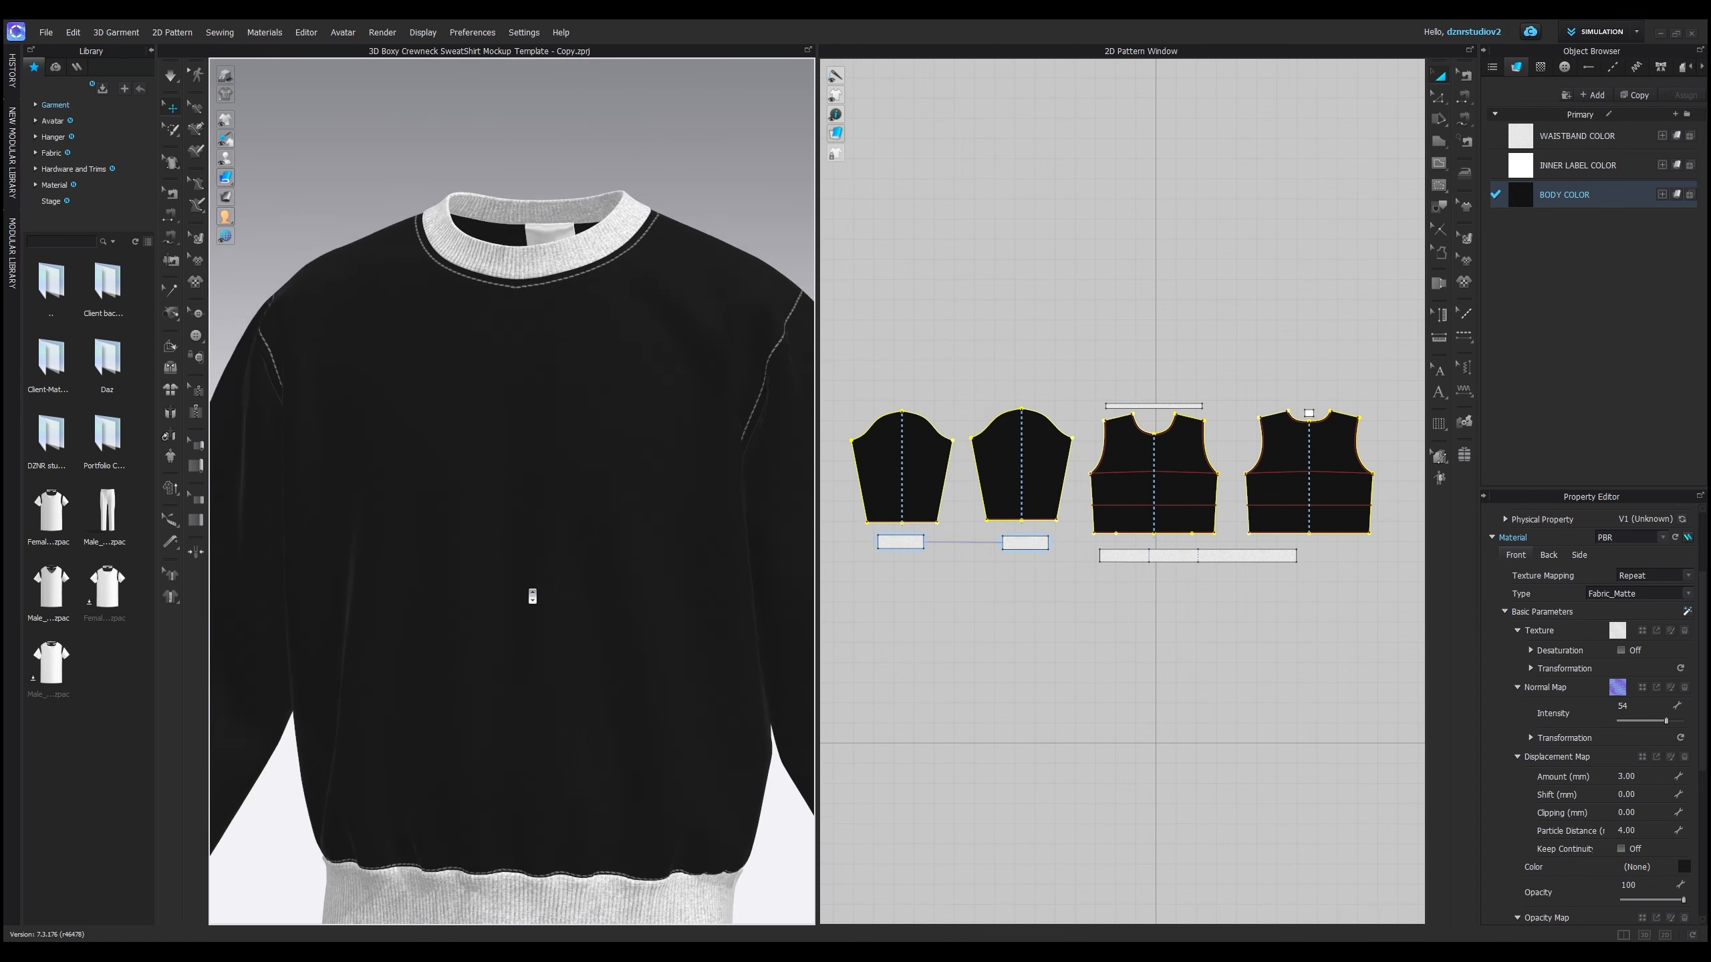
pyautogui.moveTo(528, 590); pyautogui.dragTo(548, 598, button='right')
pyautogui.scroll(6, 537, 566)
pyautogui.scroll(-5, 532, 567)
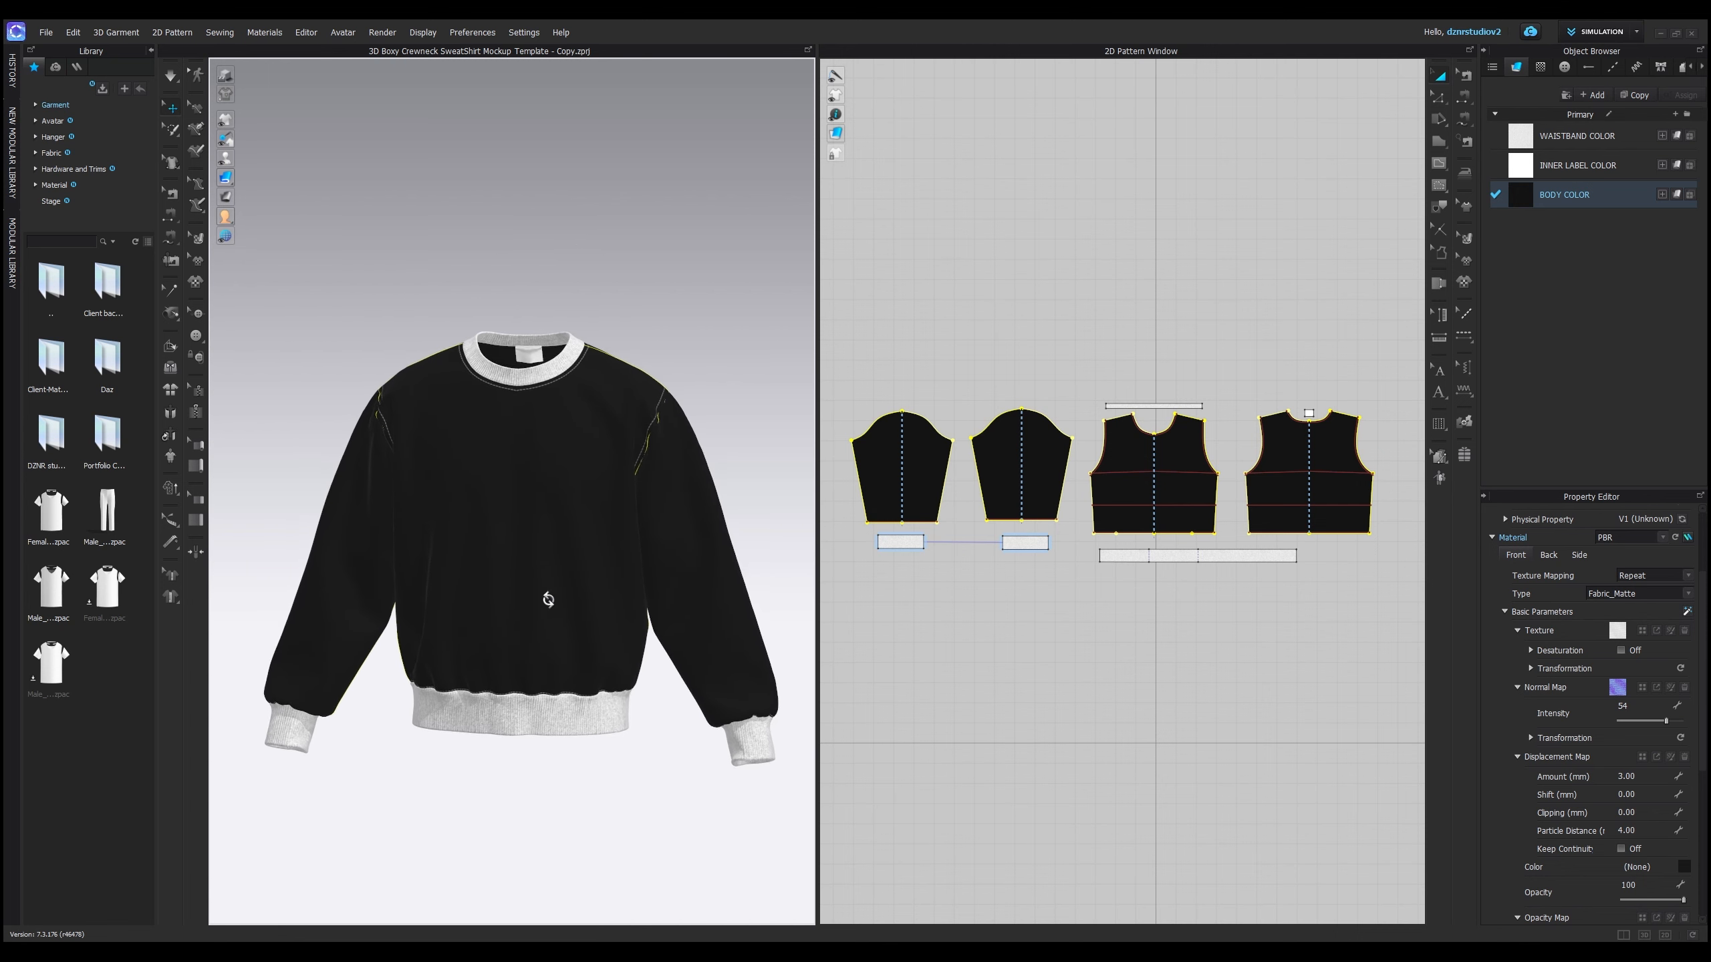
# - Hide the overlay layer above Grey_Rib_COL in the WAISTBAND COLOR texture and set that fabric's color to black
pyautogui.click(1604, 136)
pyautogui.click(1671, 632)
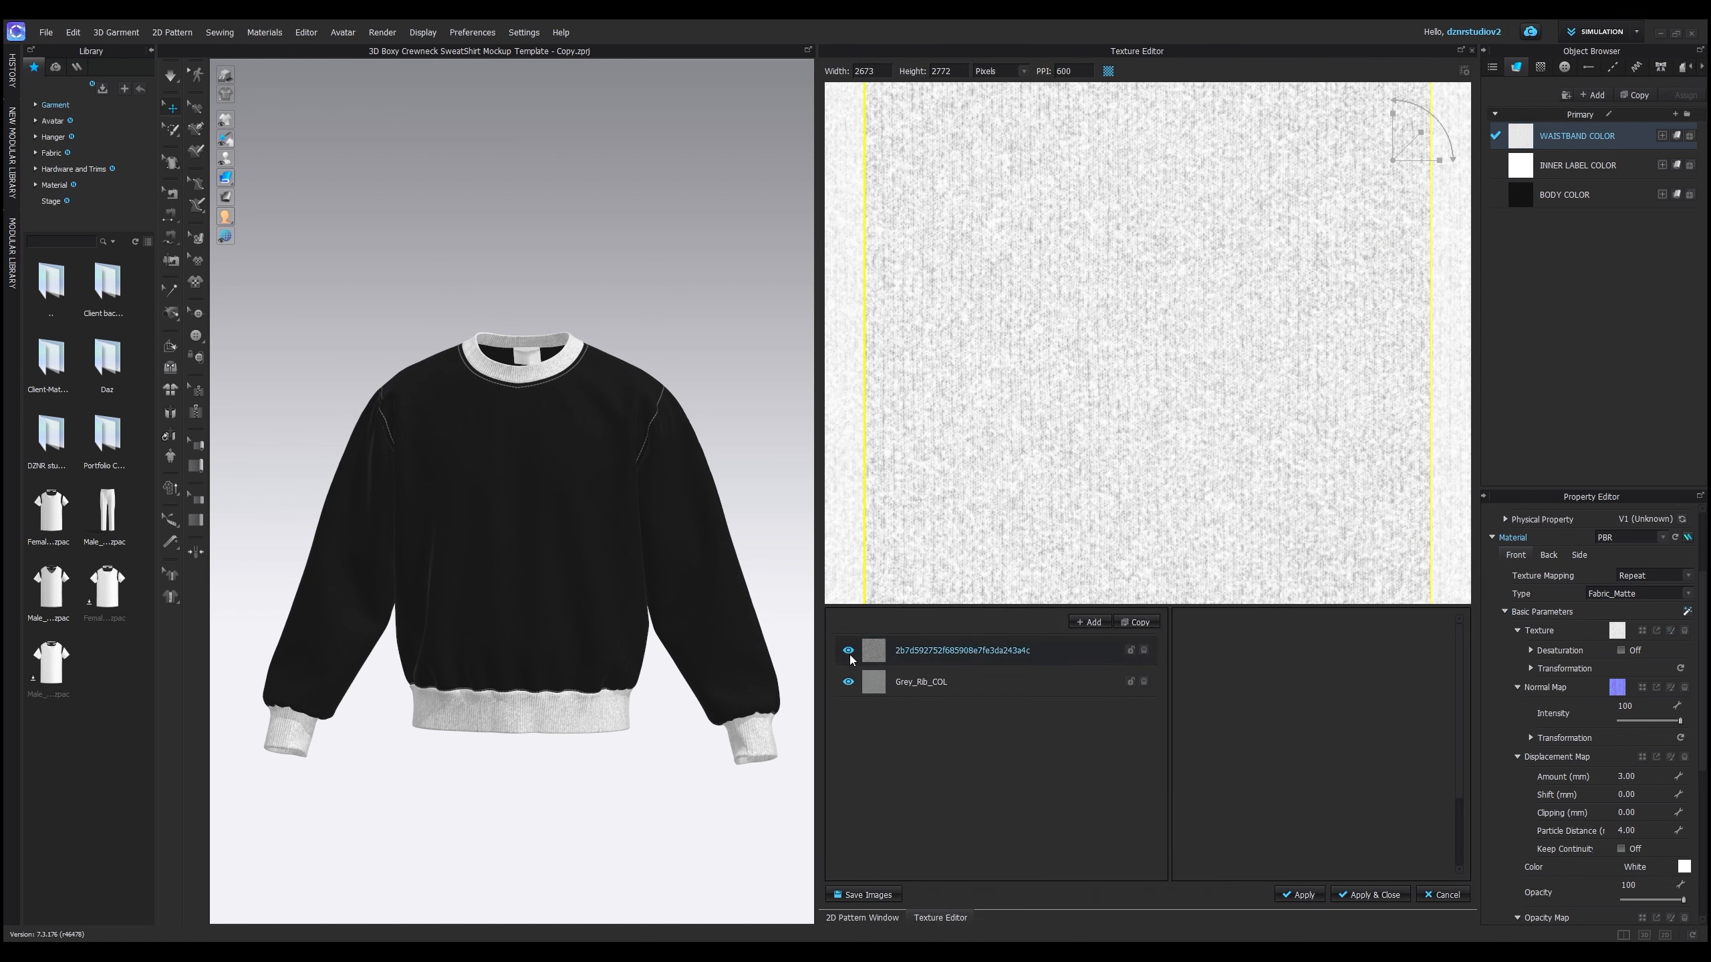
pyautogui.click(850, 652)
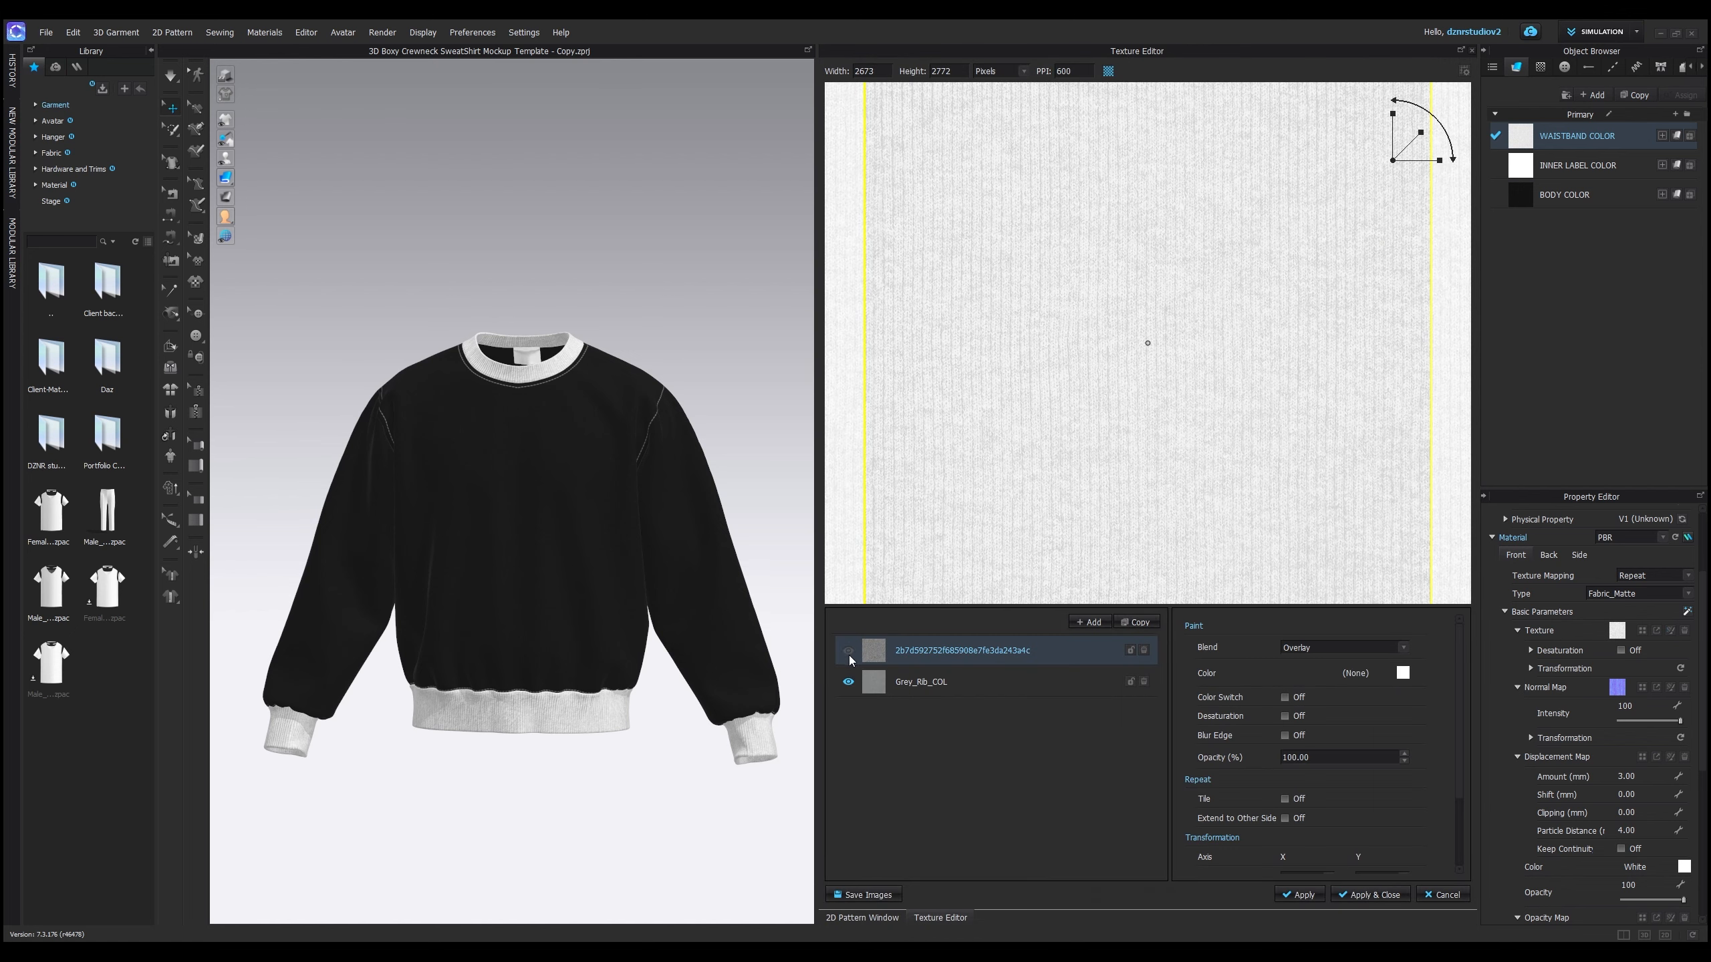
pyautogui.click(1472, 50)
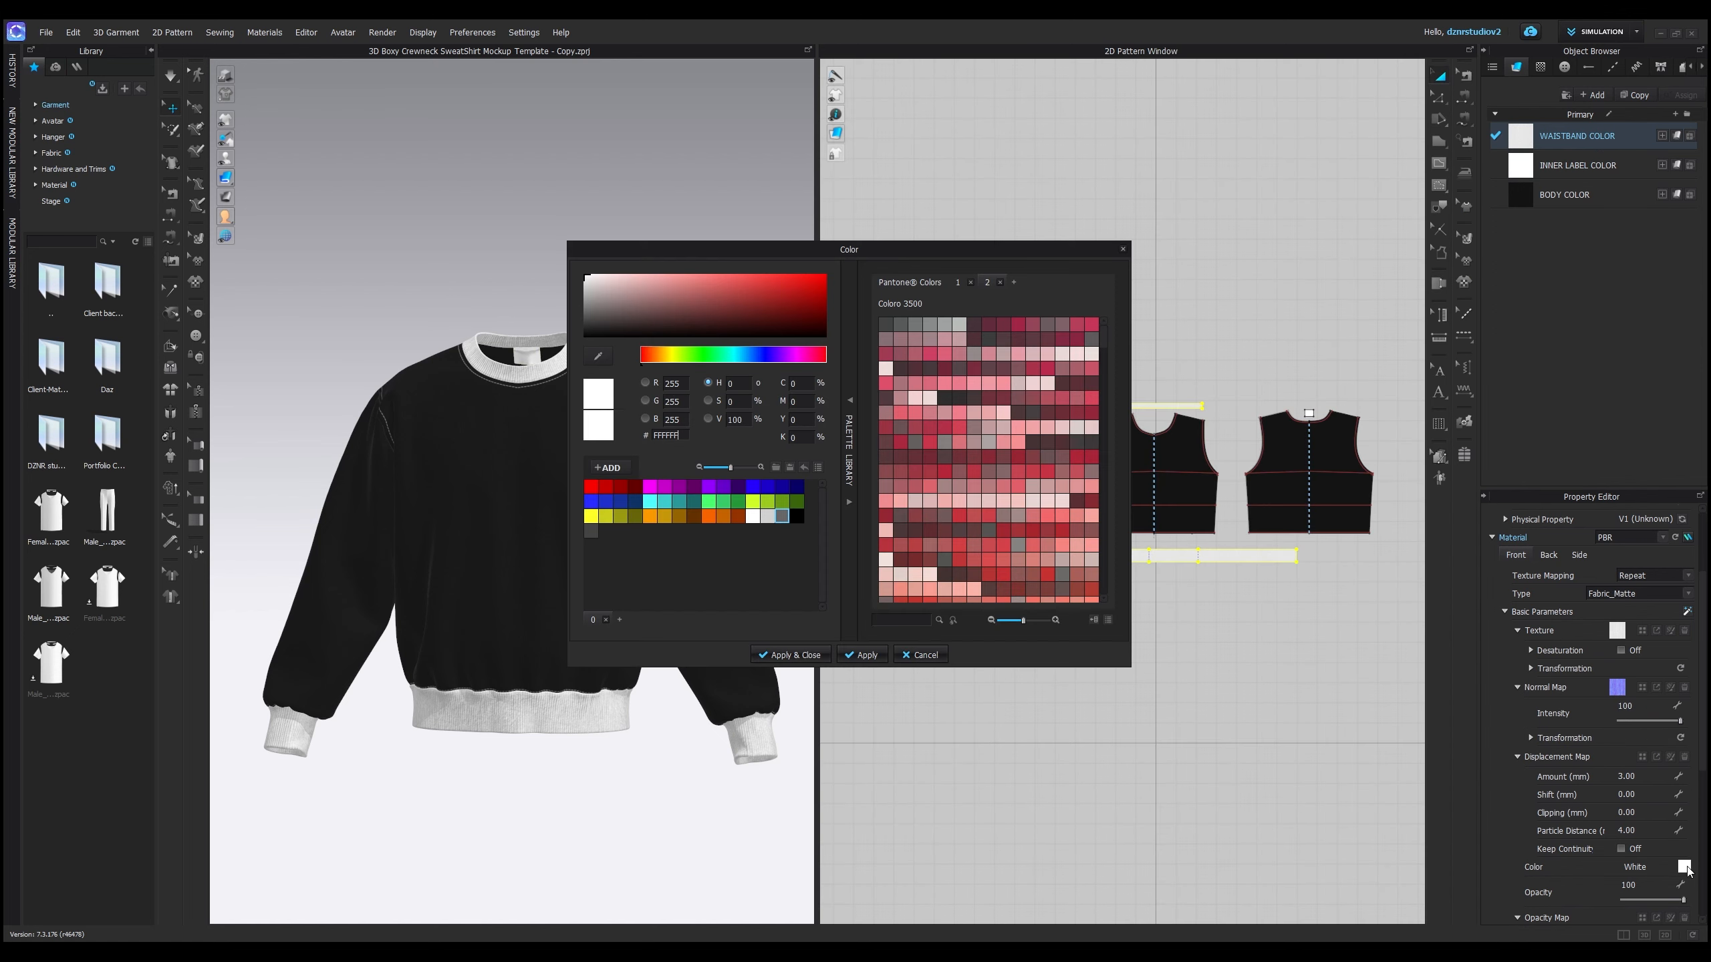
pyautogui.click(796, 516)
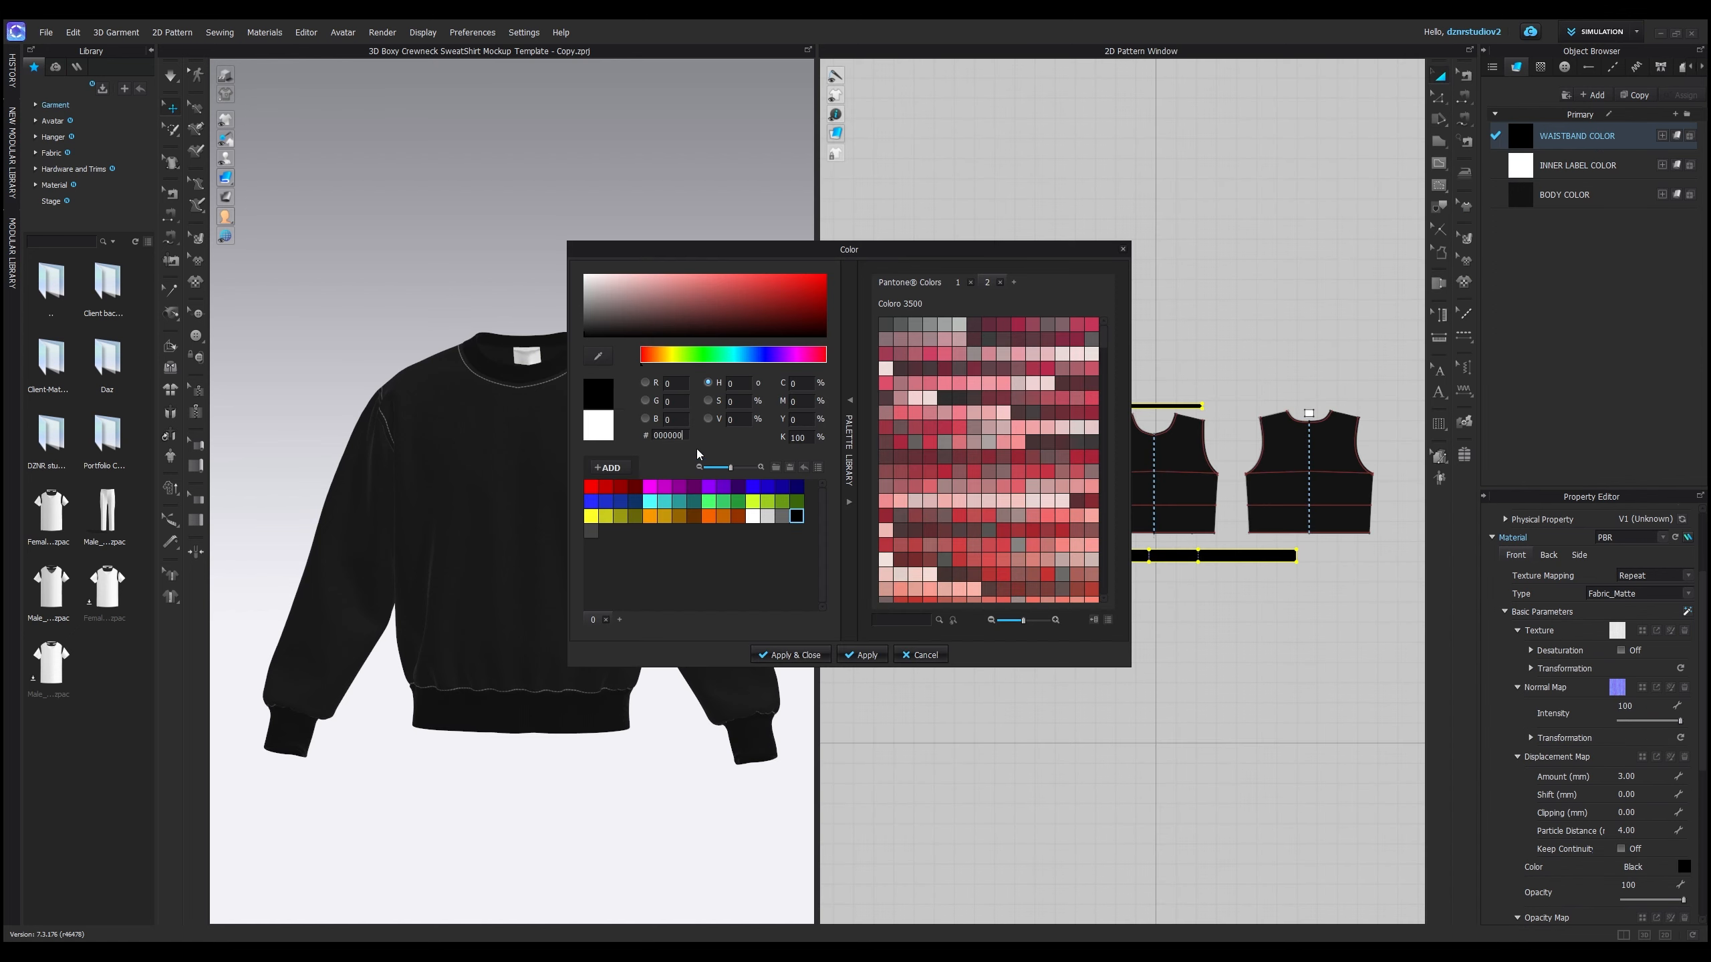
pyautogui.click(791, 654)
# - Select the INNER LABEL COLOR fabric and inspect the neckline, inner label and waistband of the 3D sweatshirt up close
pyautogui.click(1588, 171)
pyautogui.scroll(-2, 679, 573)
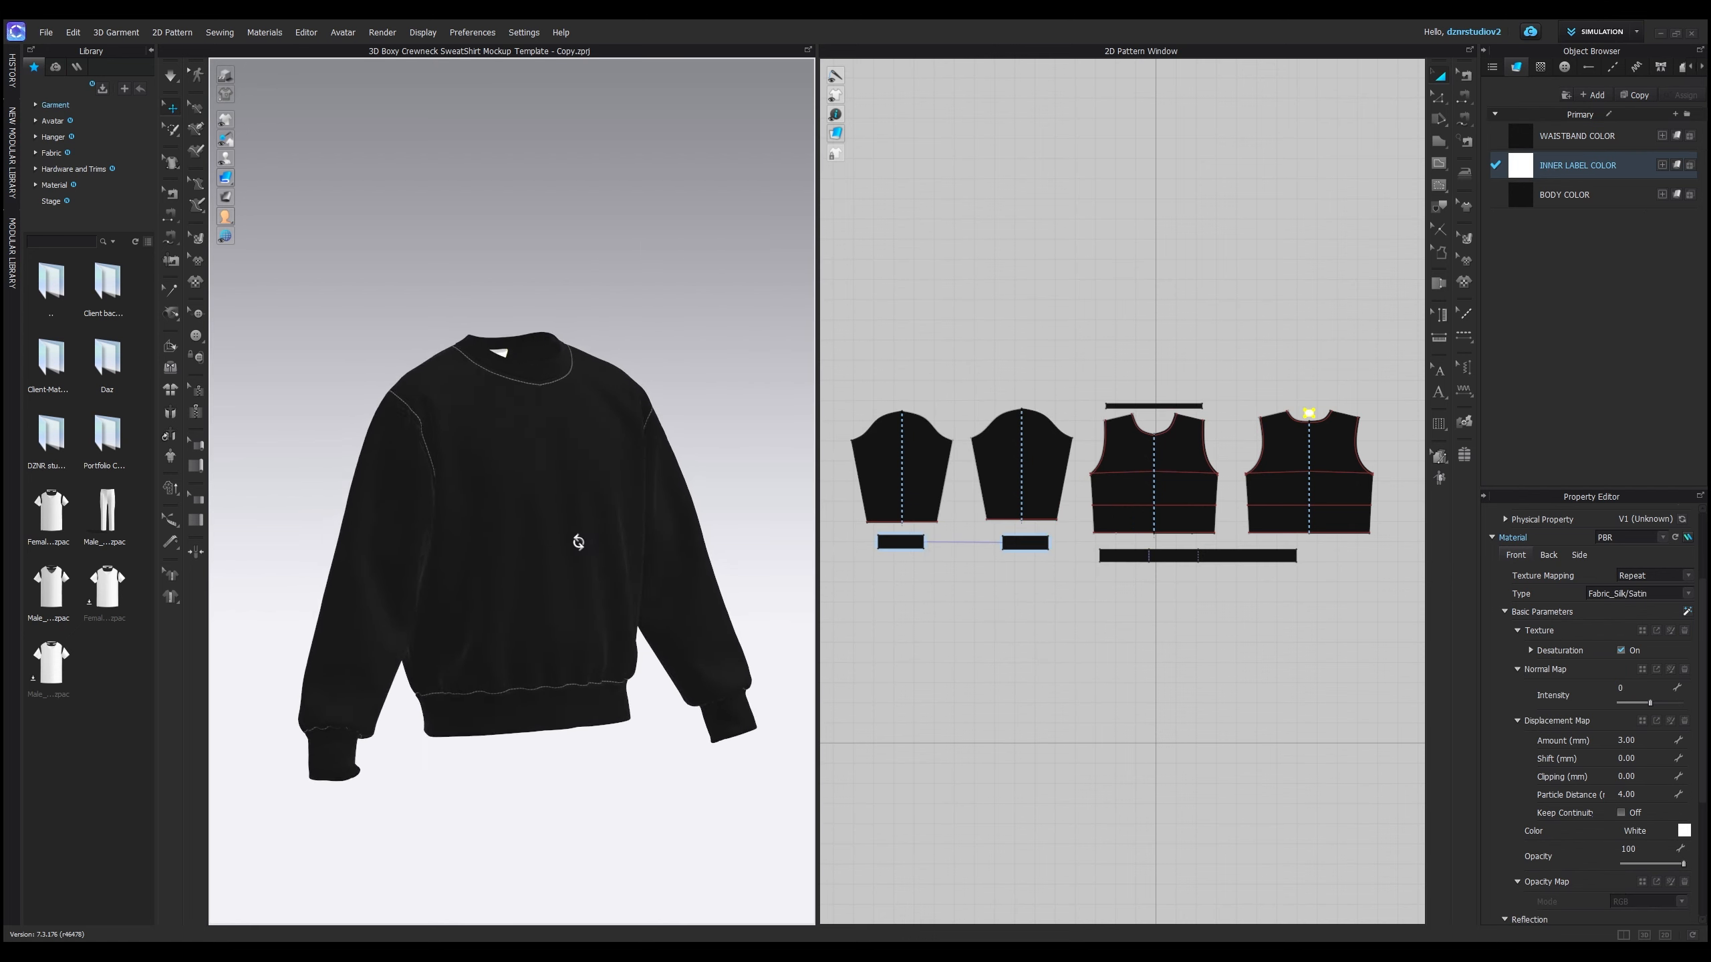
pyautogui.scroll(8, 553, 489)
pyautogui.scroll(-8, 566, 666)
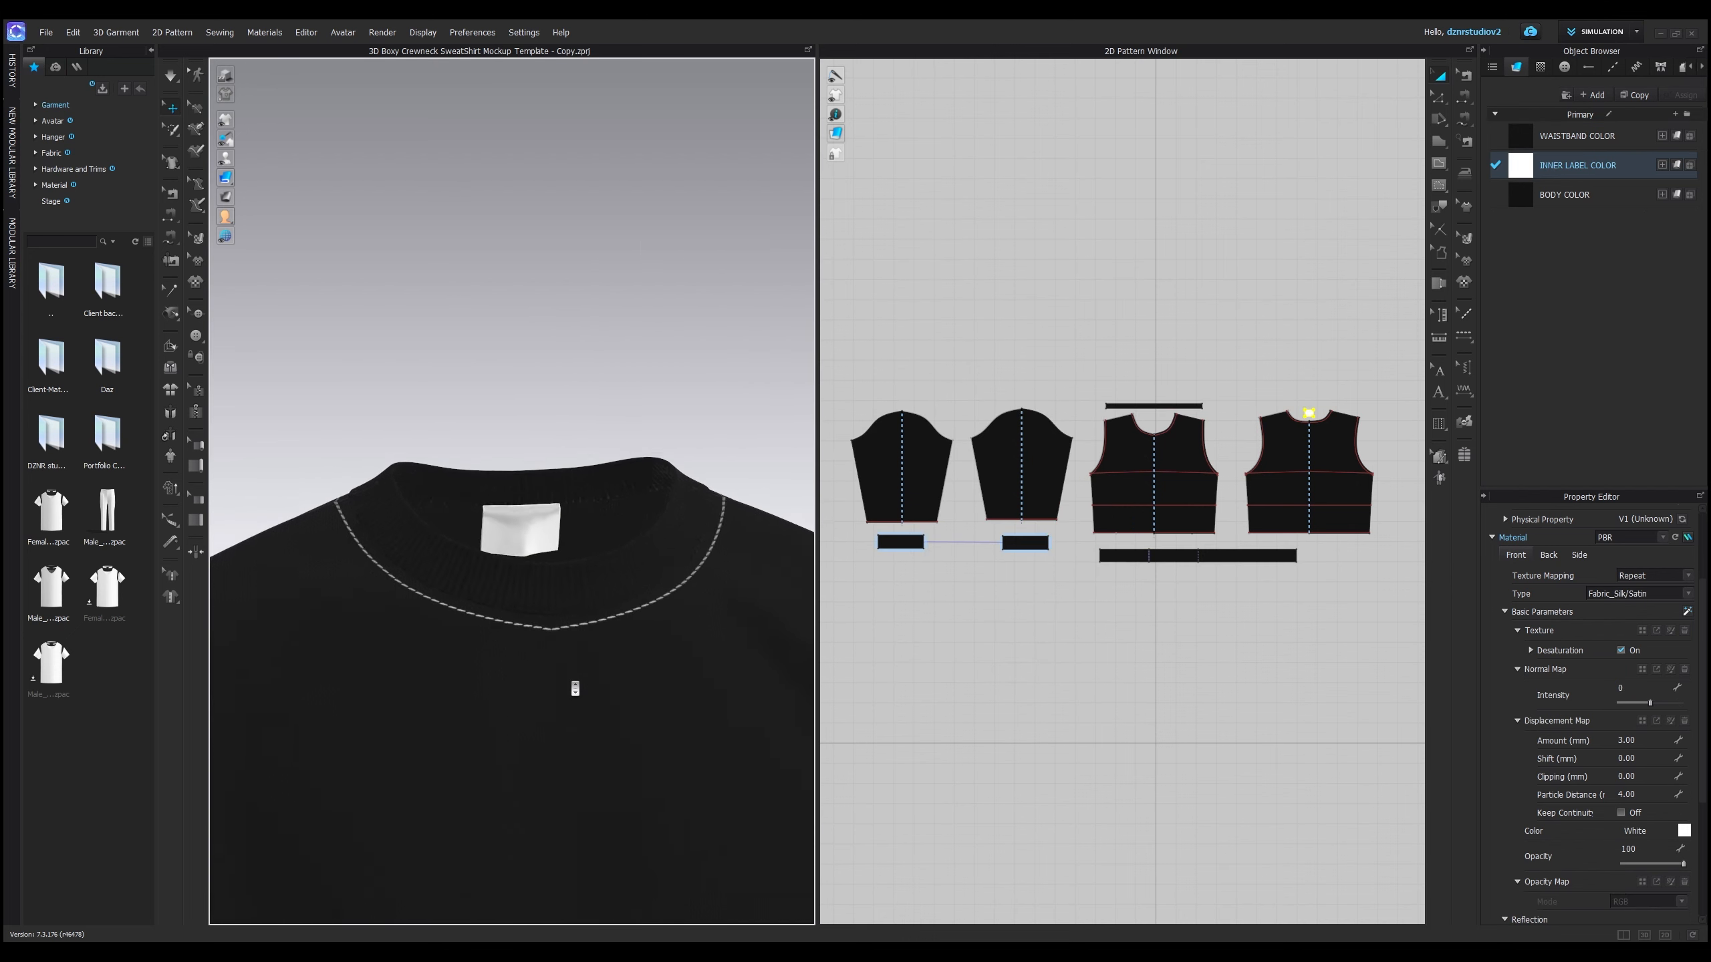
pyautogui.moveTo(562, 581); pyautogui.dragTo(519, 692, button='right')
pyautogui.scroll(8, 511, 704)
pyautogui.moveTo(542, 740); pyautogui.dragTo(633, 501, button='middle')
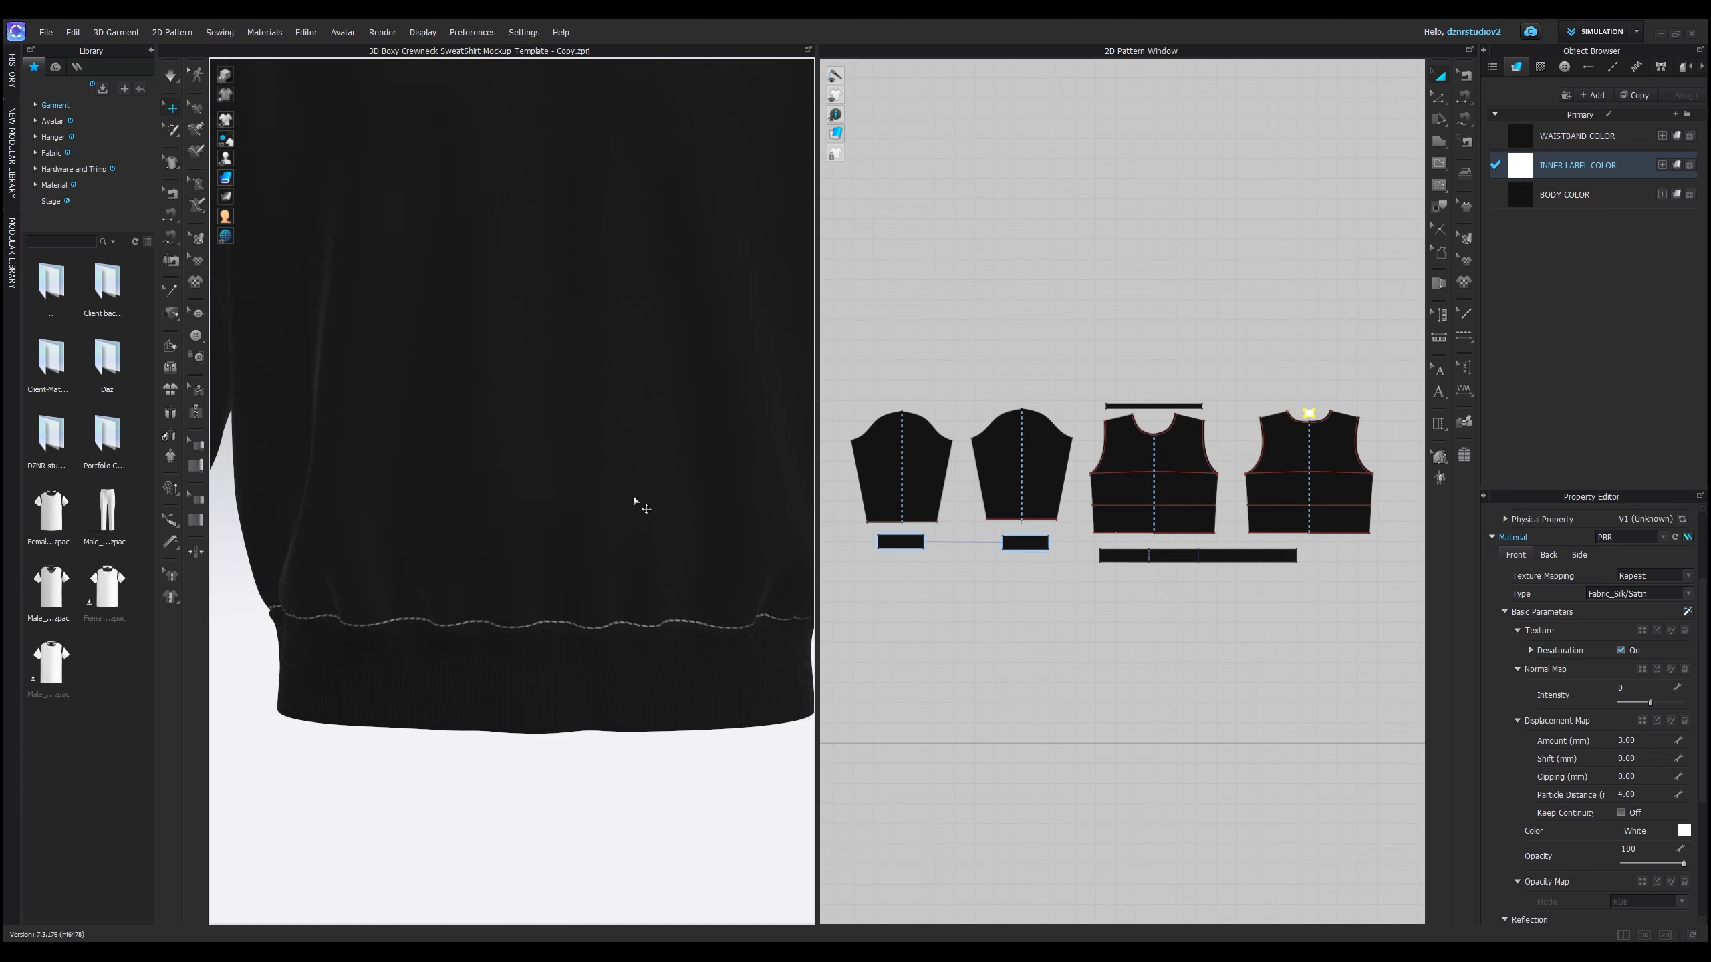
pyautogui.scroll(6, 581, 660)
pyautogui.scroll(-4, 582, 660)
pyautogui.scroll(-10, 582, 660)
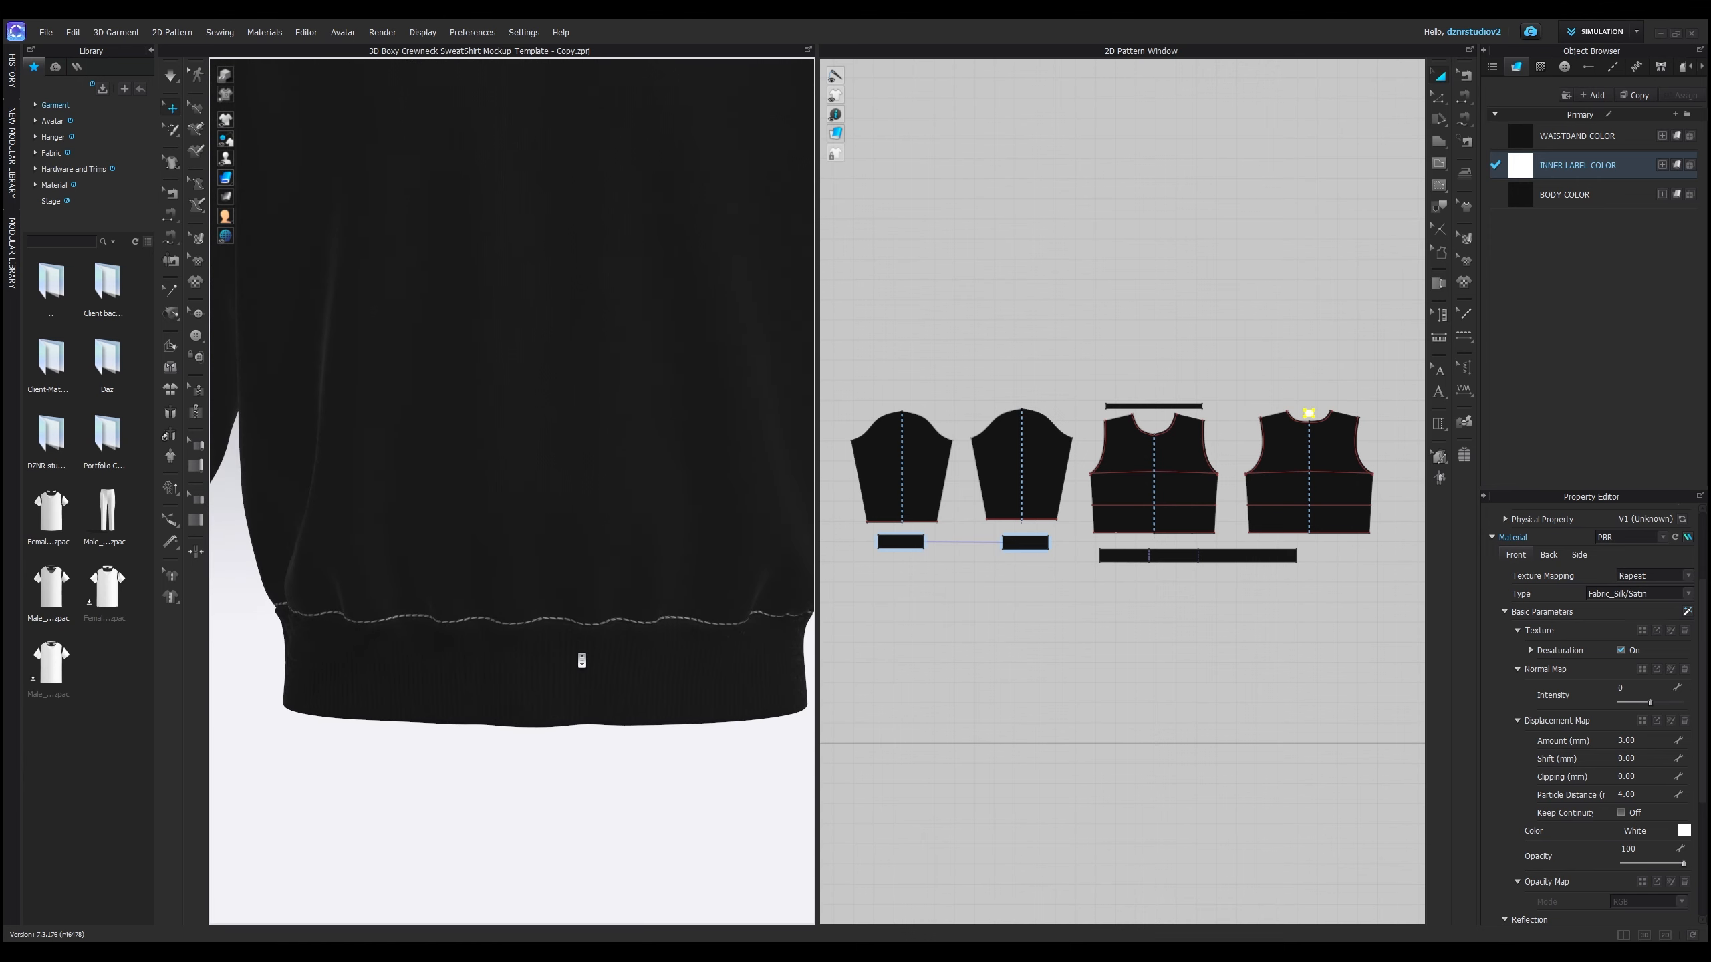
pyautogui.moveTo(584, 478); pyautogui.dragTo(566, 593, button='middle')
pyautogui.moveTo(565, 592); pyautogui.dragTo(544, 593, button='right')
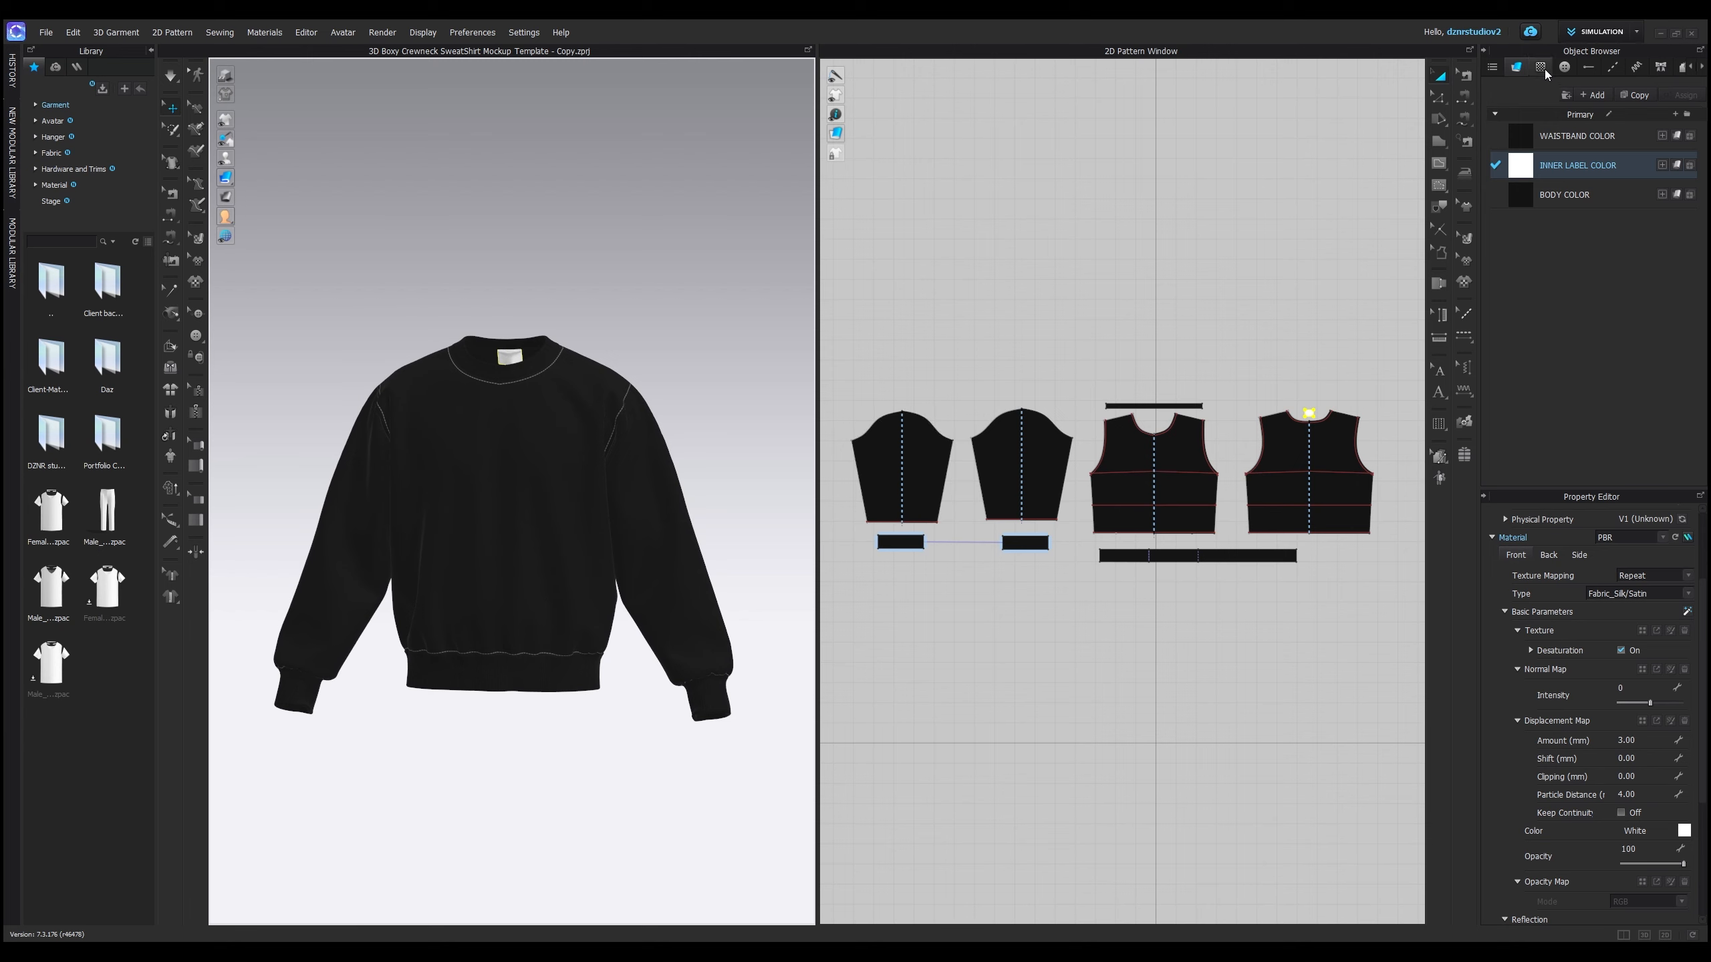
# - Set the THREAD COLOR topstitch to black (000000) and check the seams on the 3D sweatshirt
pyautogui.click(1613, 67)
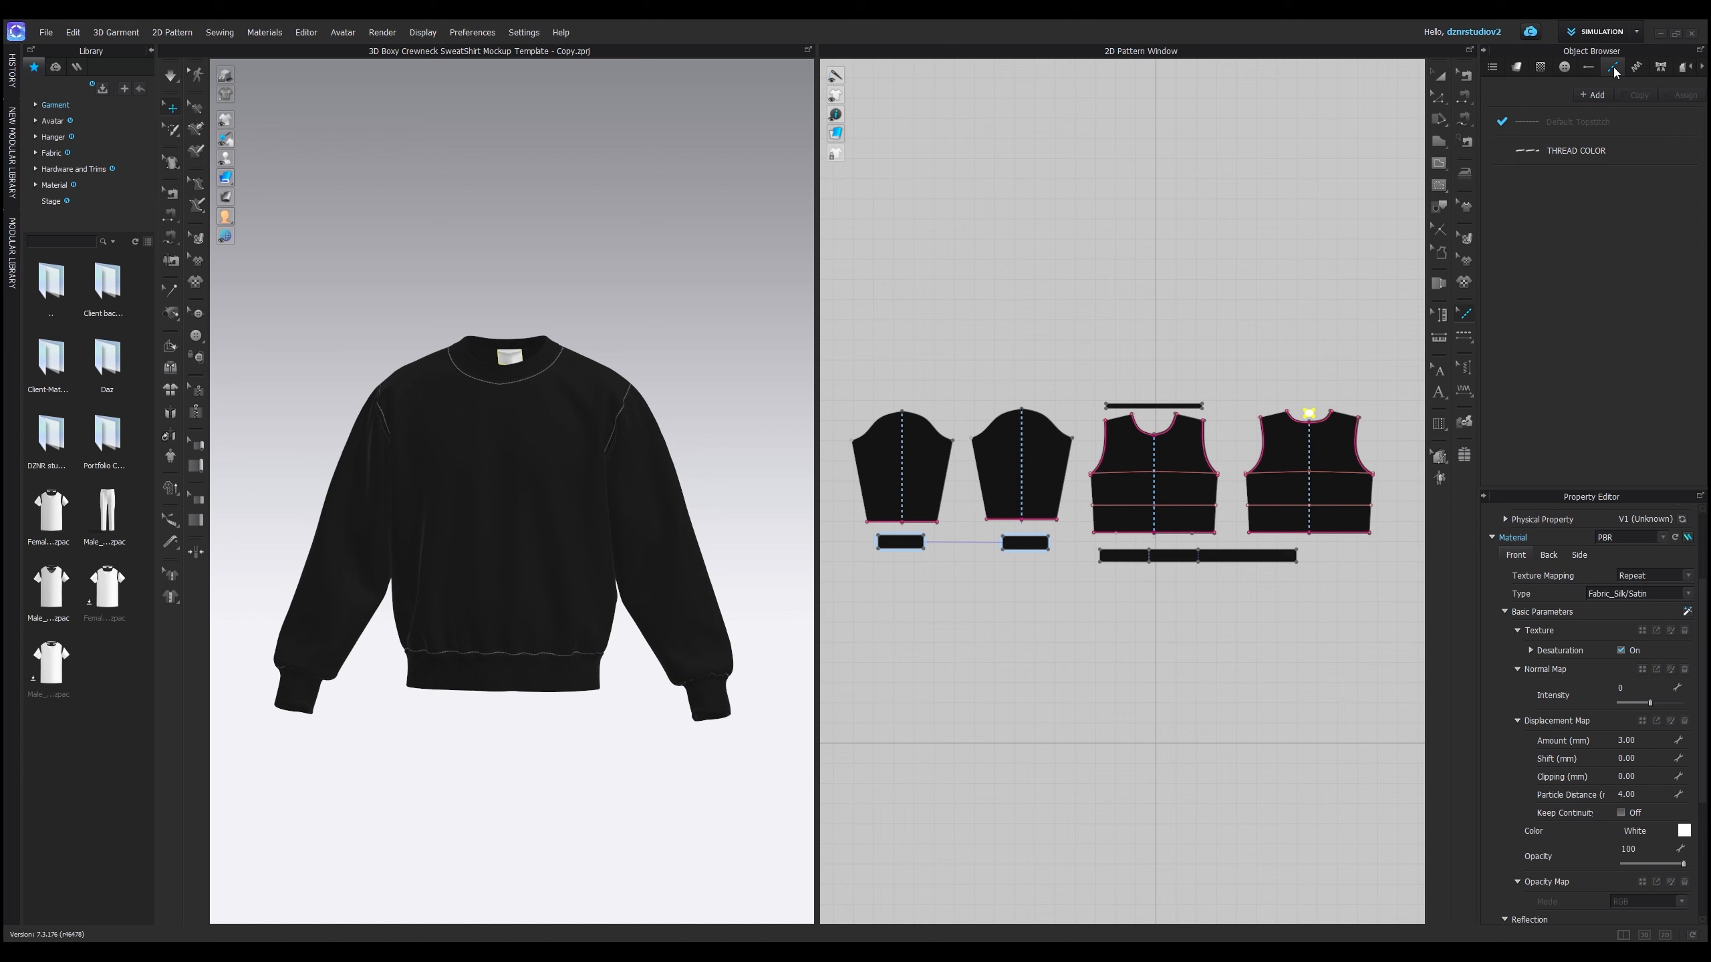
pyautogui.click(1577, 152)
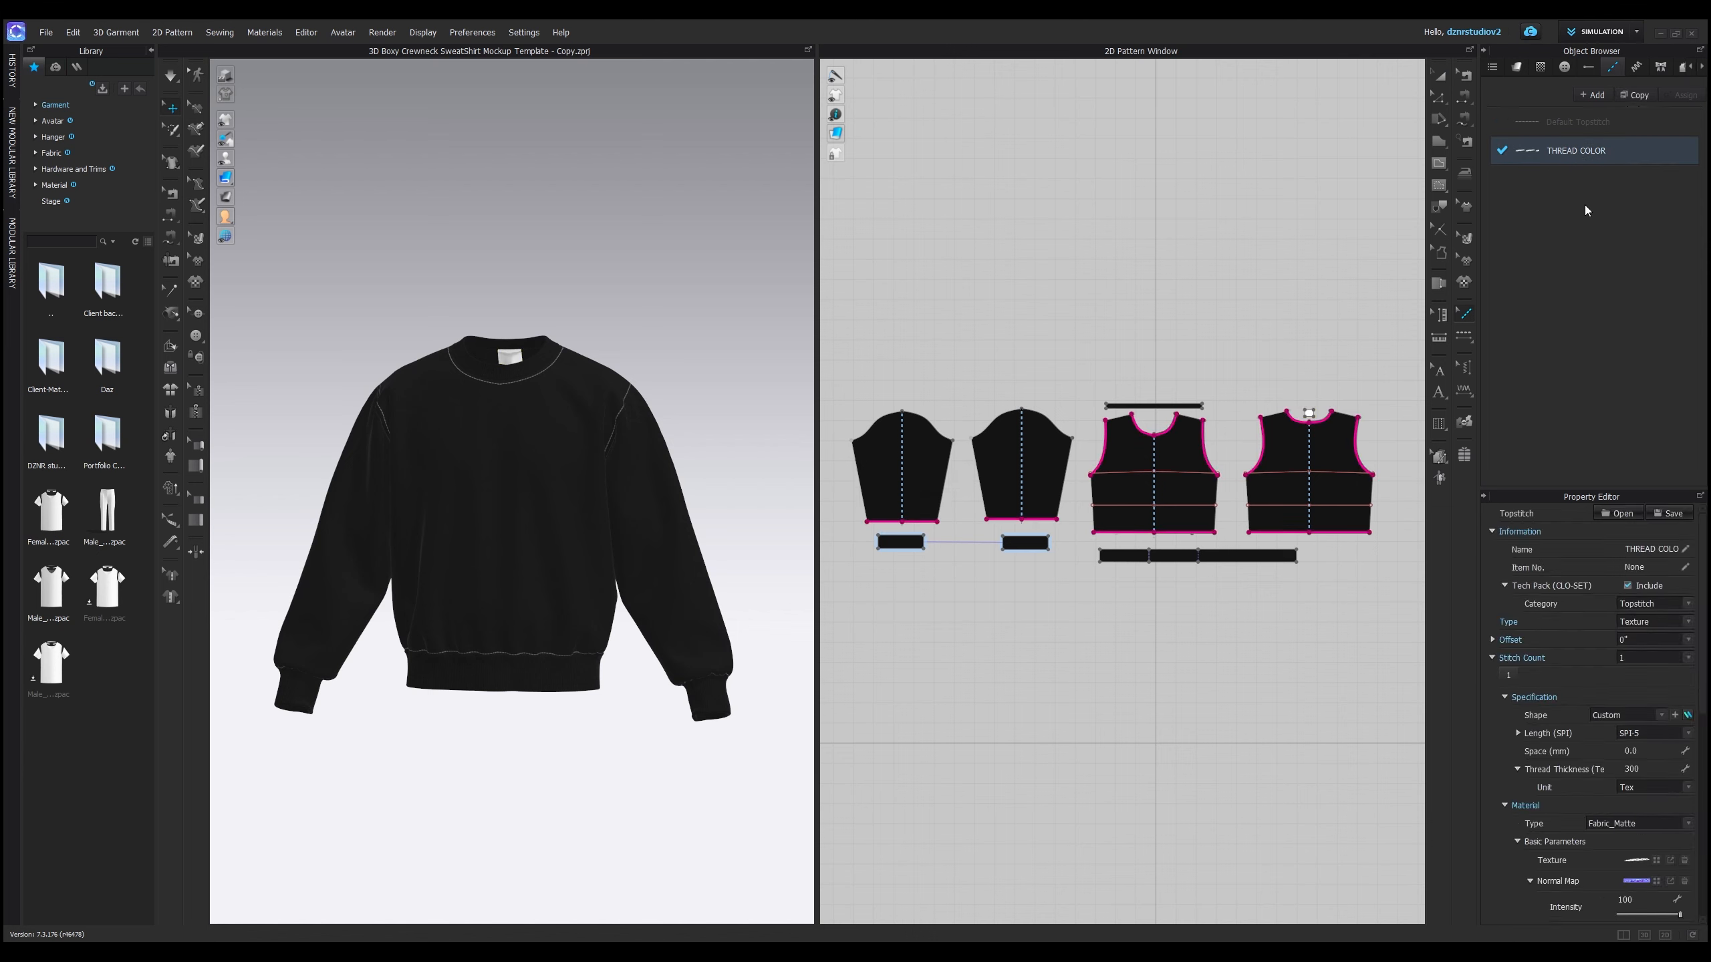
pyautogui.scroll(-3, 1569, 585)
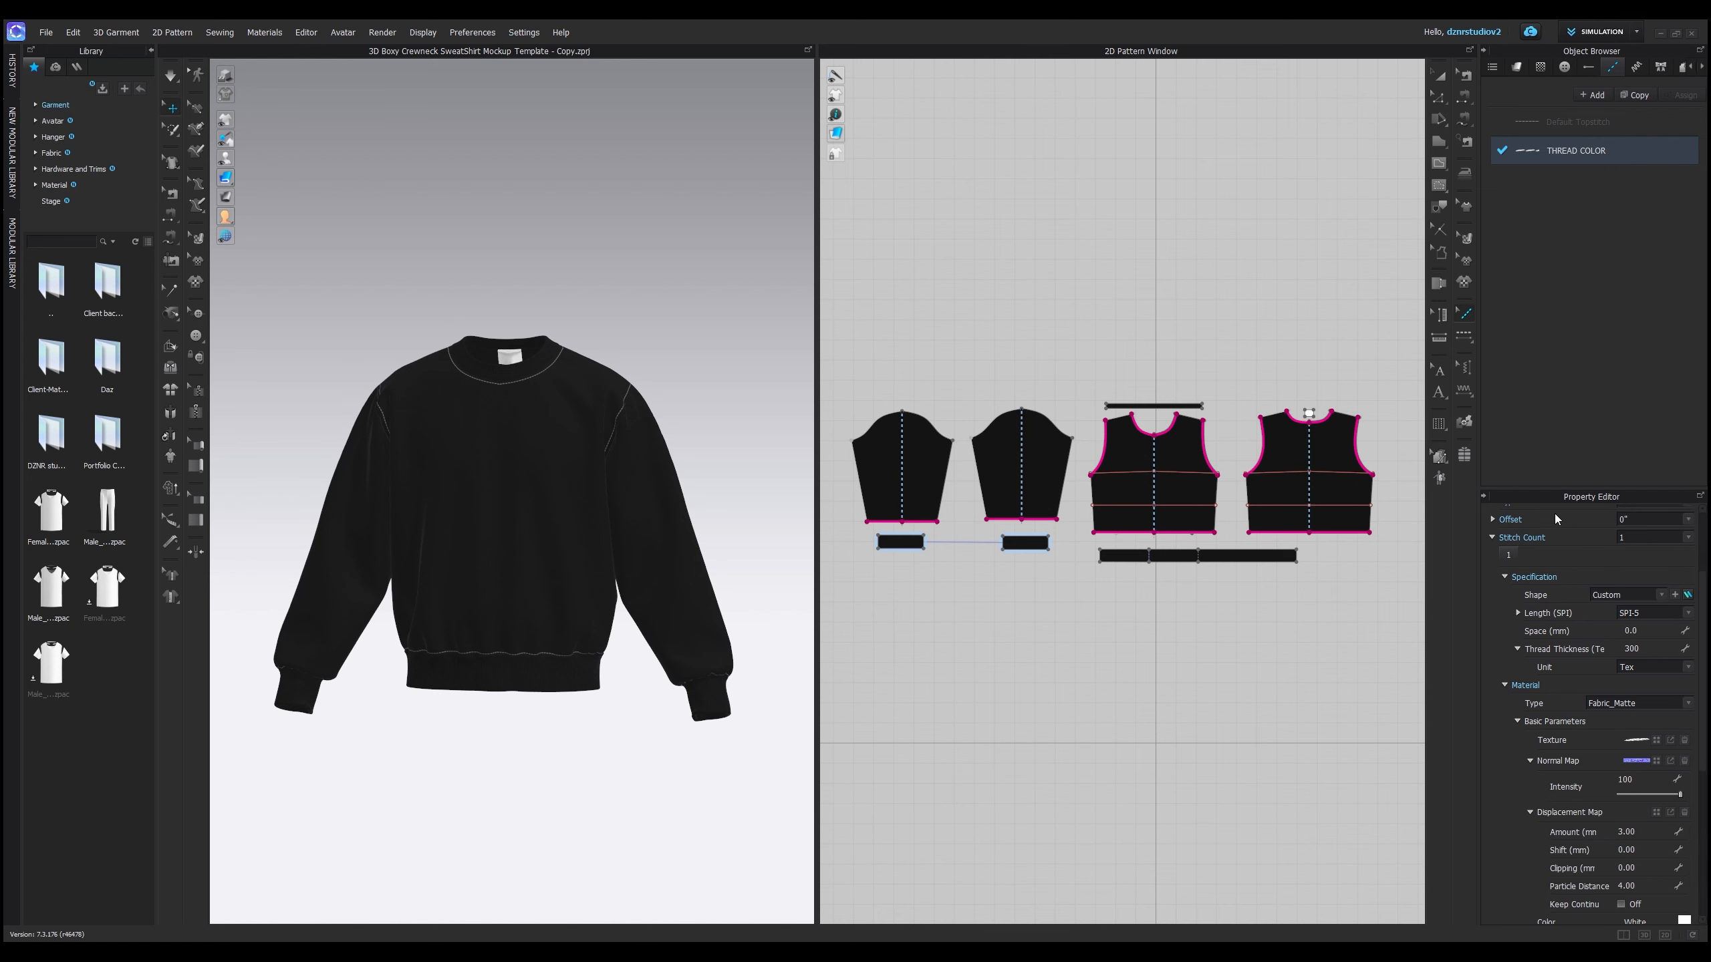
pyautogui.scroll(-2, 1641, 831)
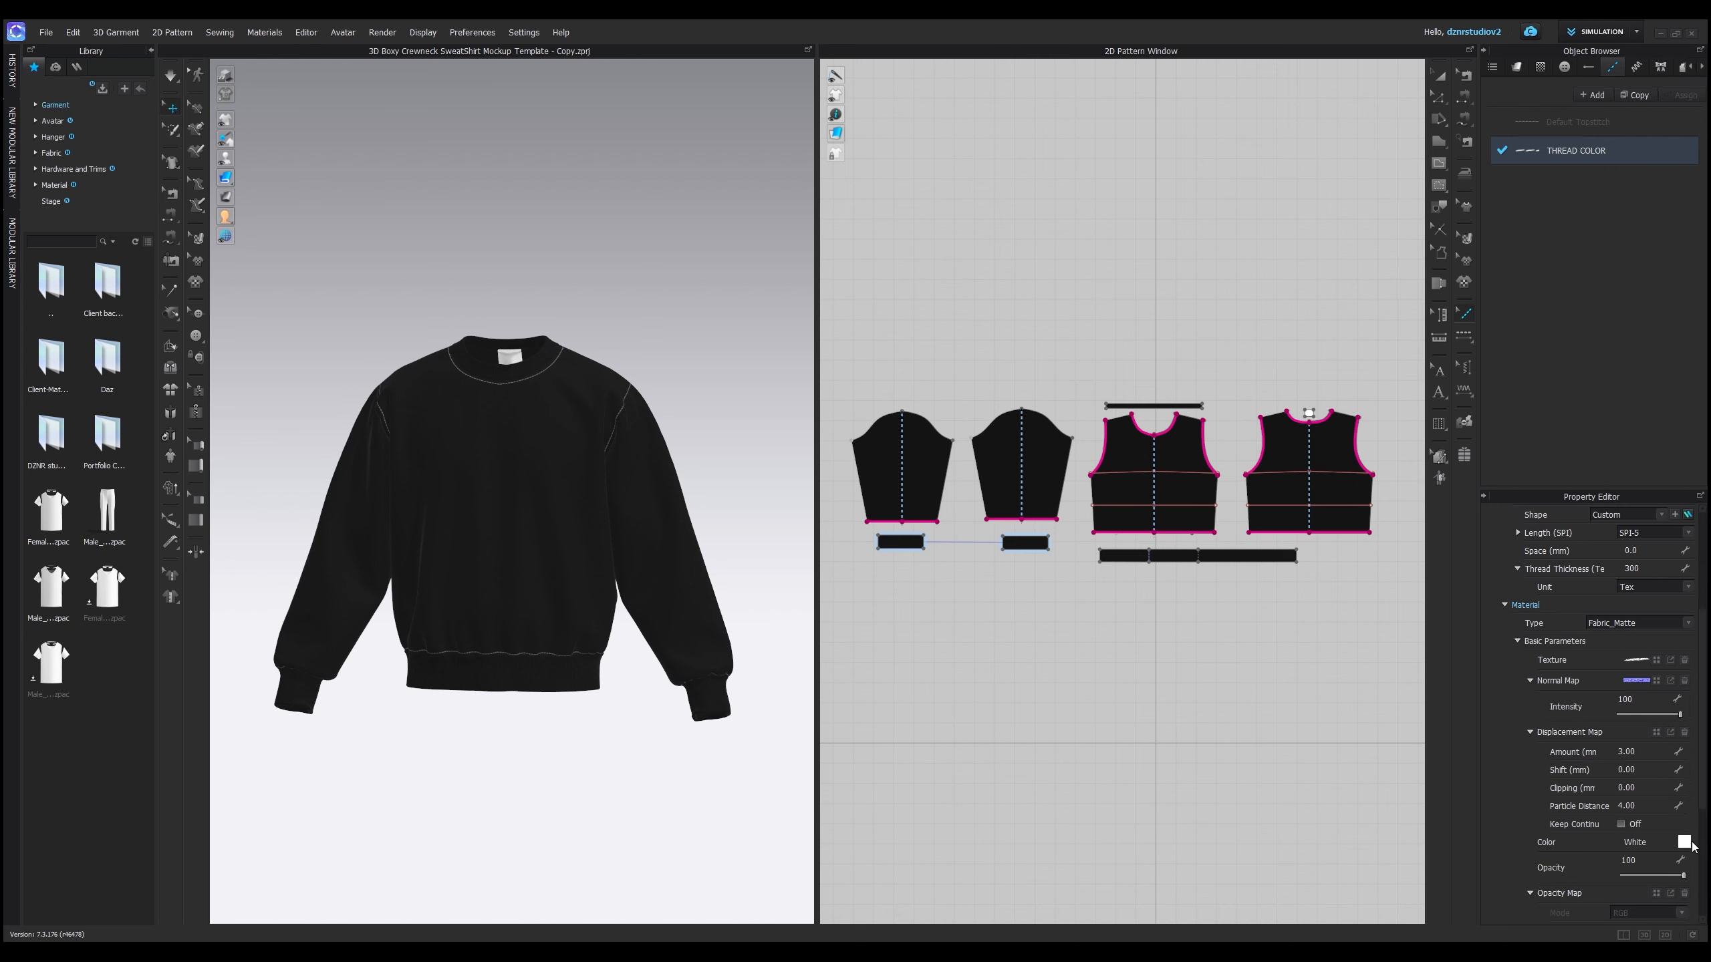
pyautogui.click(1684, 842)
pyautogui.click(796, 516)
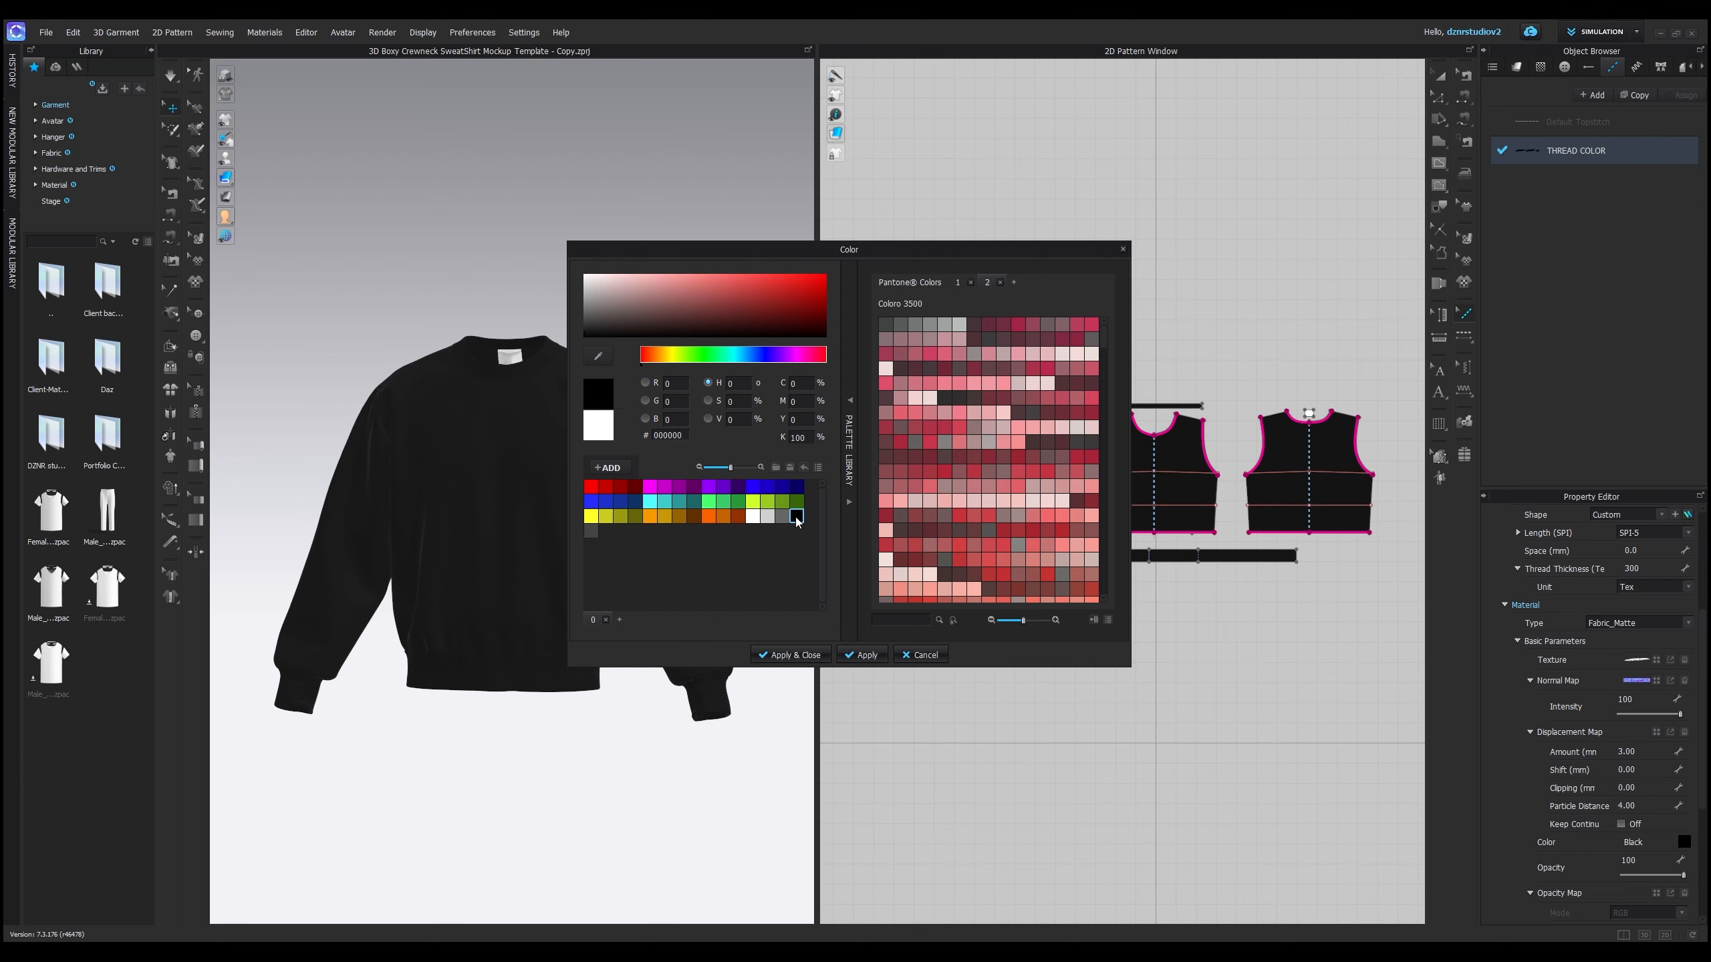
pyautogui.click(784, 654)
pyautogui.scroll(6, 584, 580)
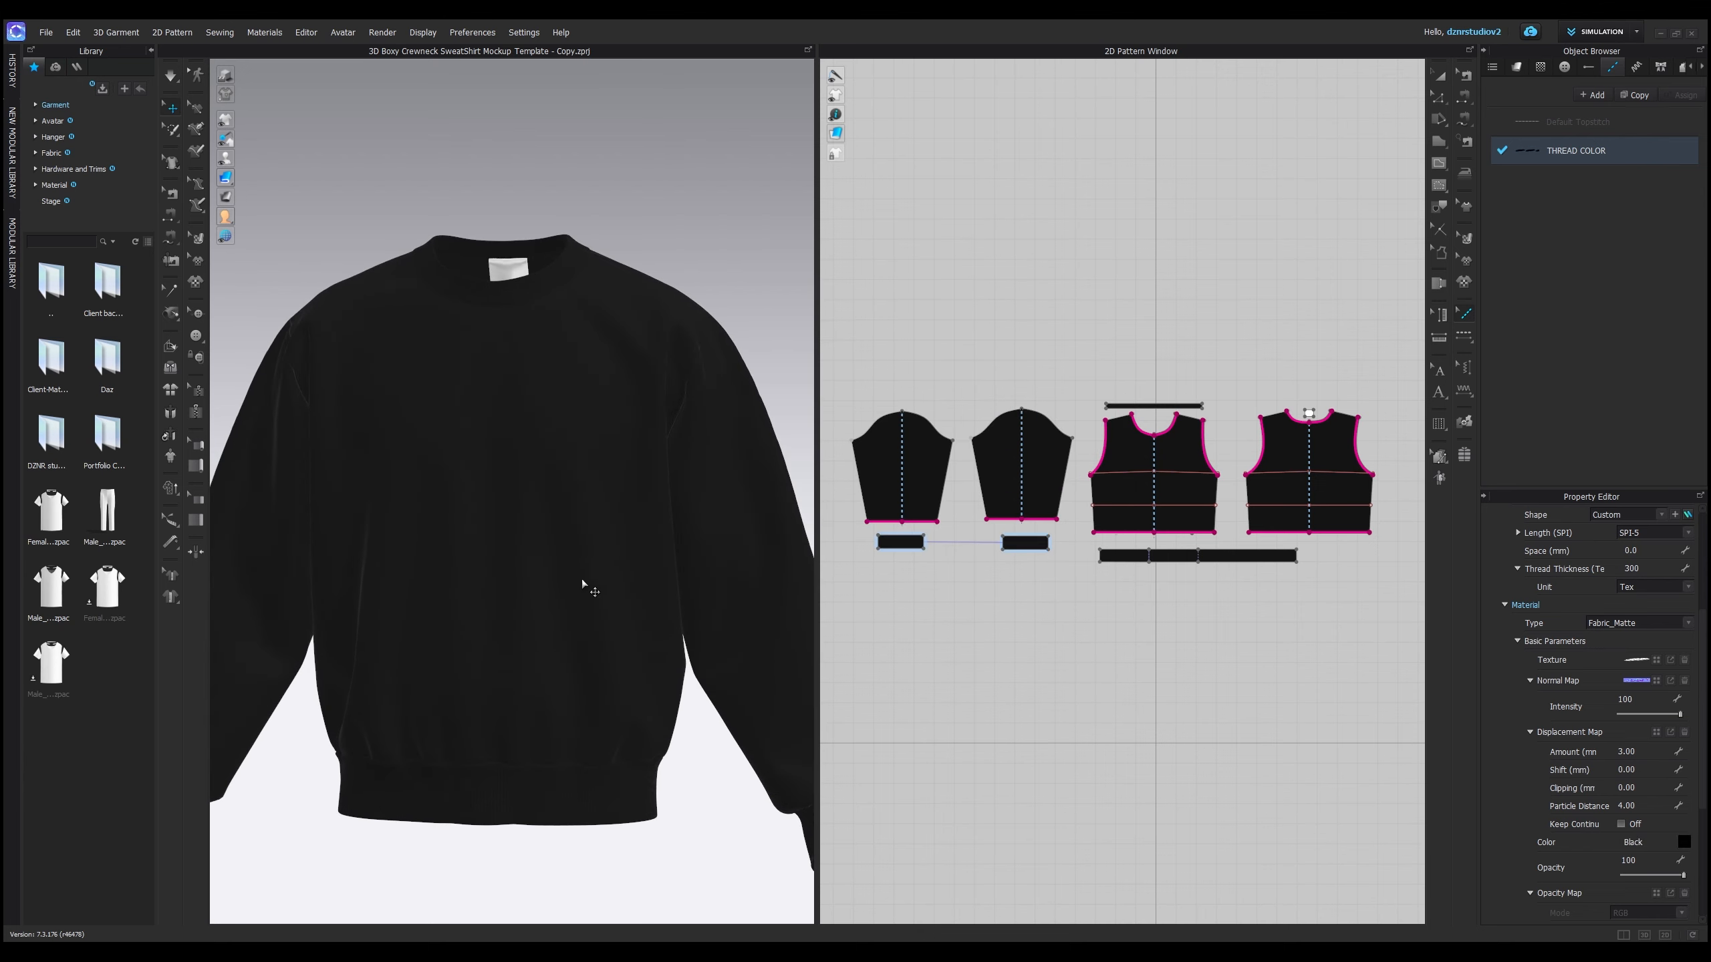
pyautogui.scroll(-3, 573, 602)
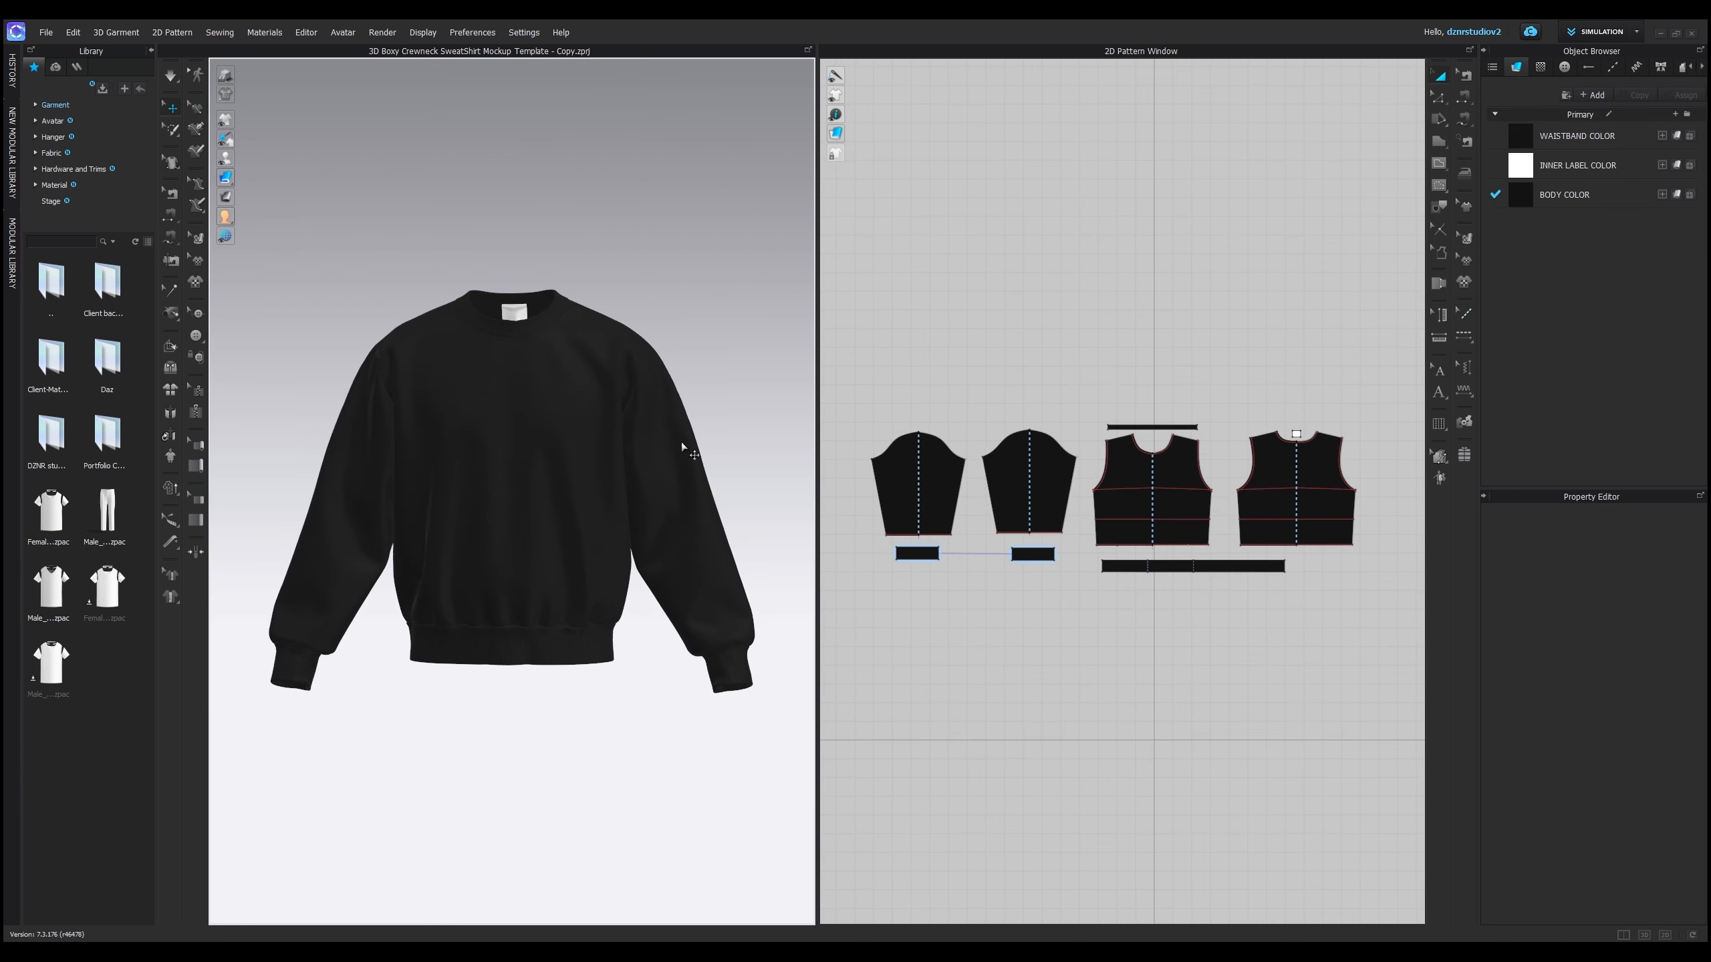
# - Identify the two sleeves on the sweatshirt and duplicate the BODY COLOR fabric
pyautogui.moveTo(681, 447); pyautogui.dragTo(733, 460, button='right')
pyautogui.moveTo(603, 395); pyautogui.dragTo(592, 496, button='right')
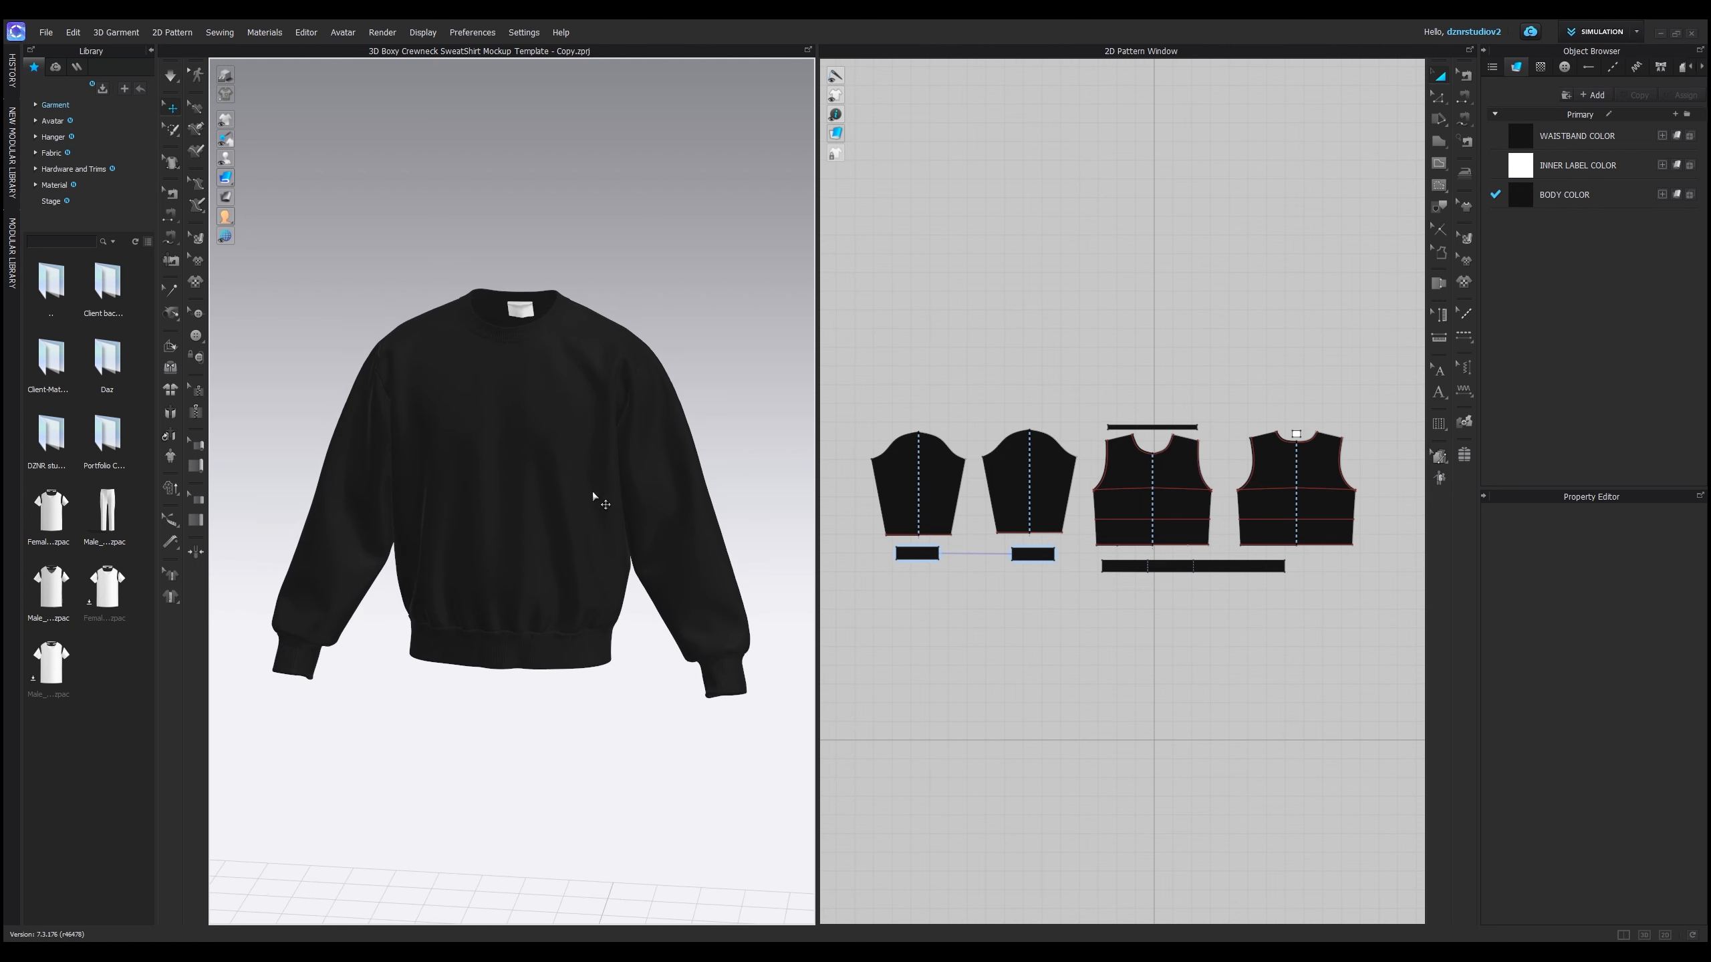
pyautogui.click(672, 468)
pyautogui.keyDown('shift'); pyautogui.click(366, 478); pyautogui.keyUp('shift')
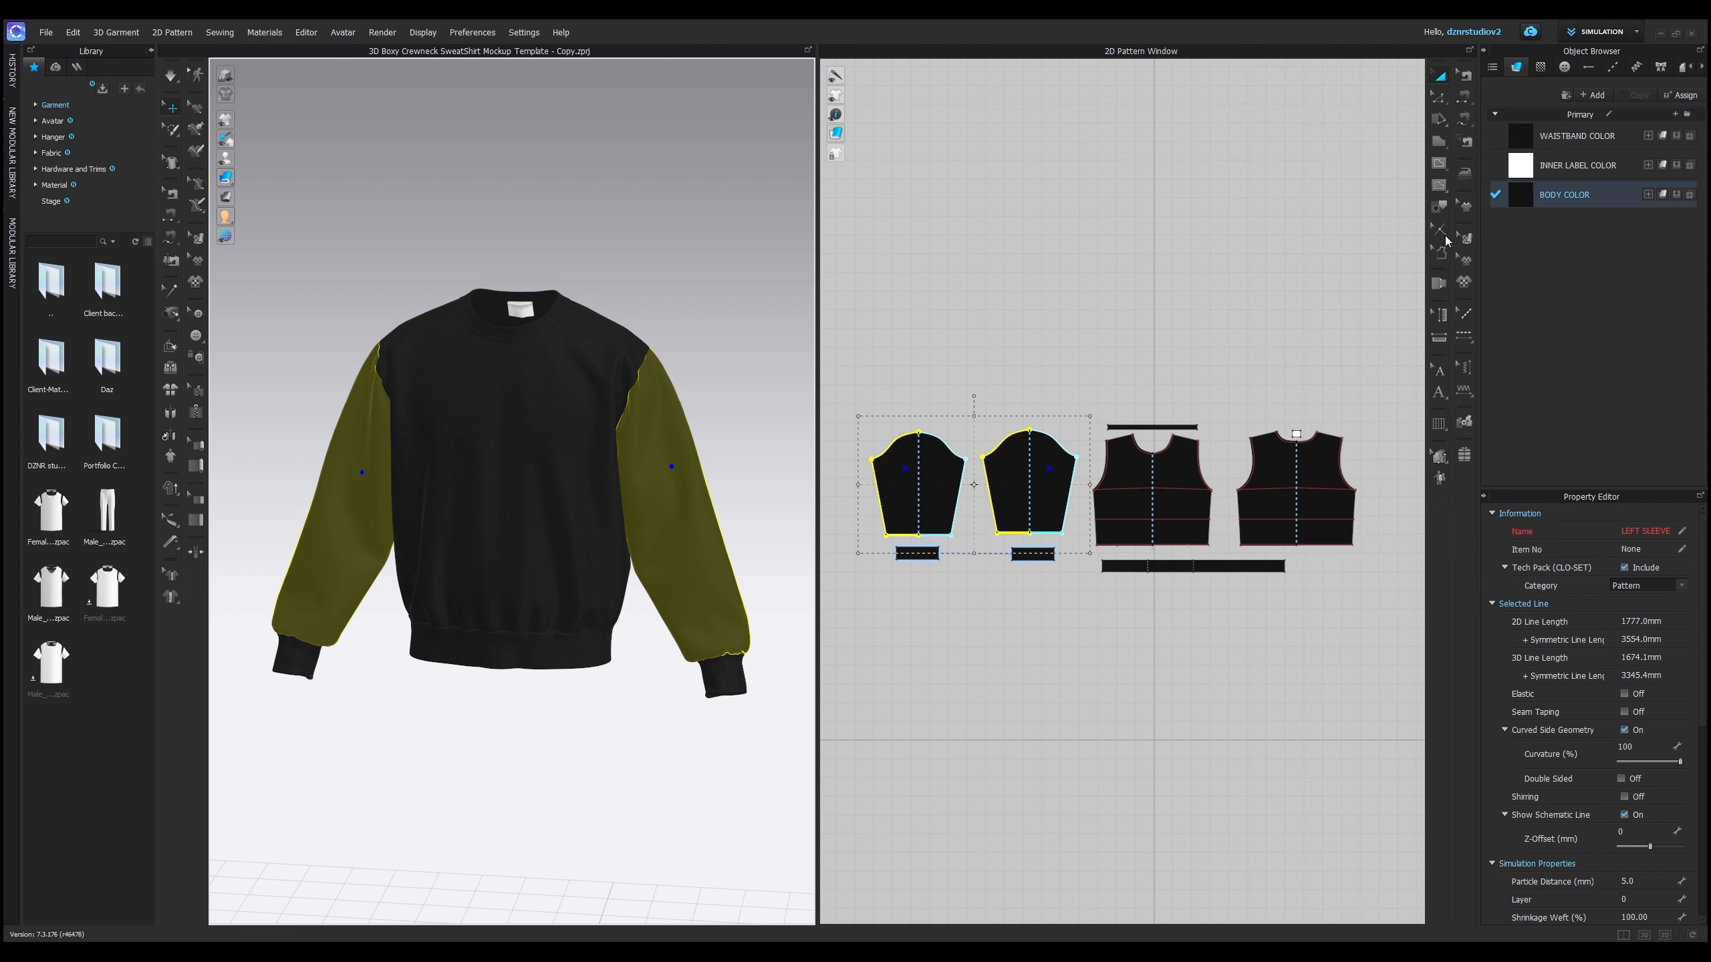
pyautogui.click(1589, 198)
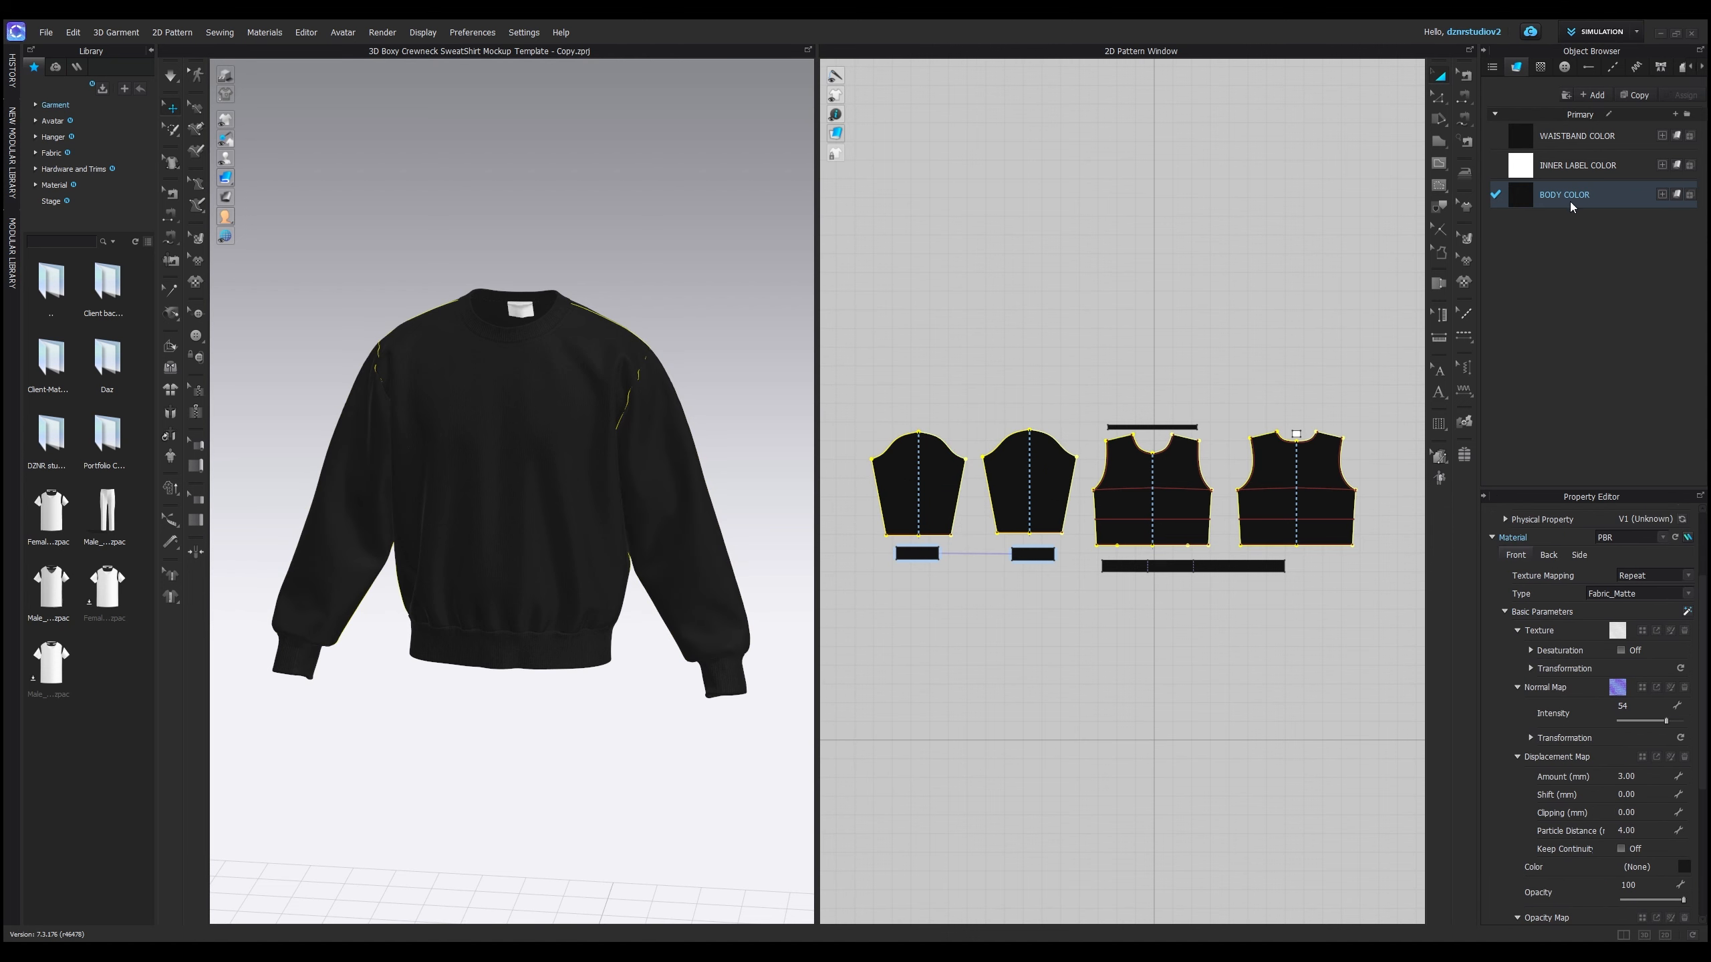
pyautogui.click(1638, 96)
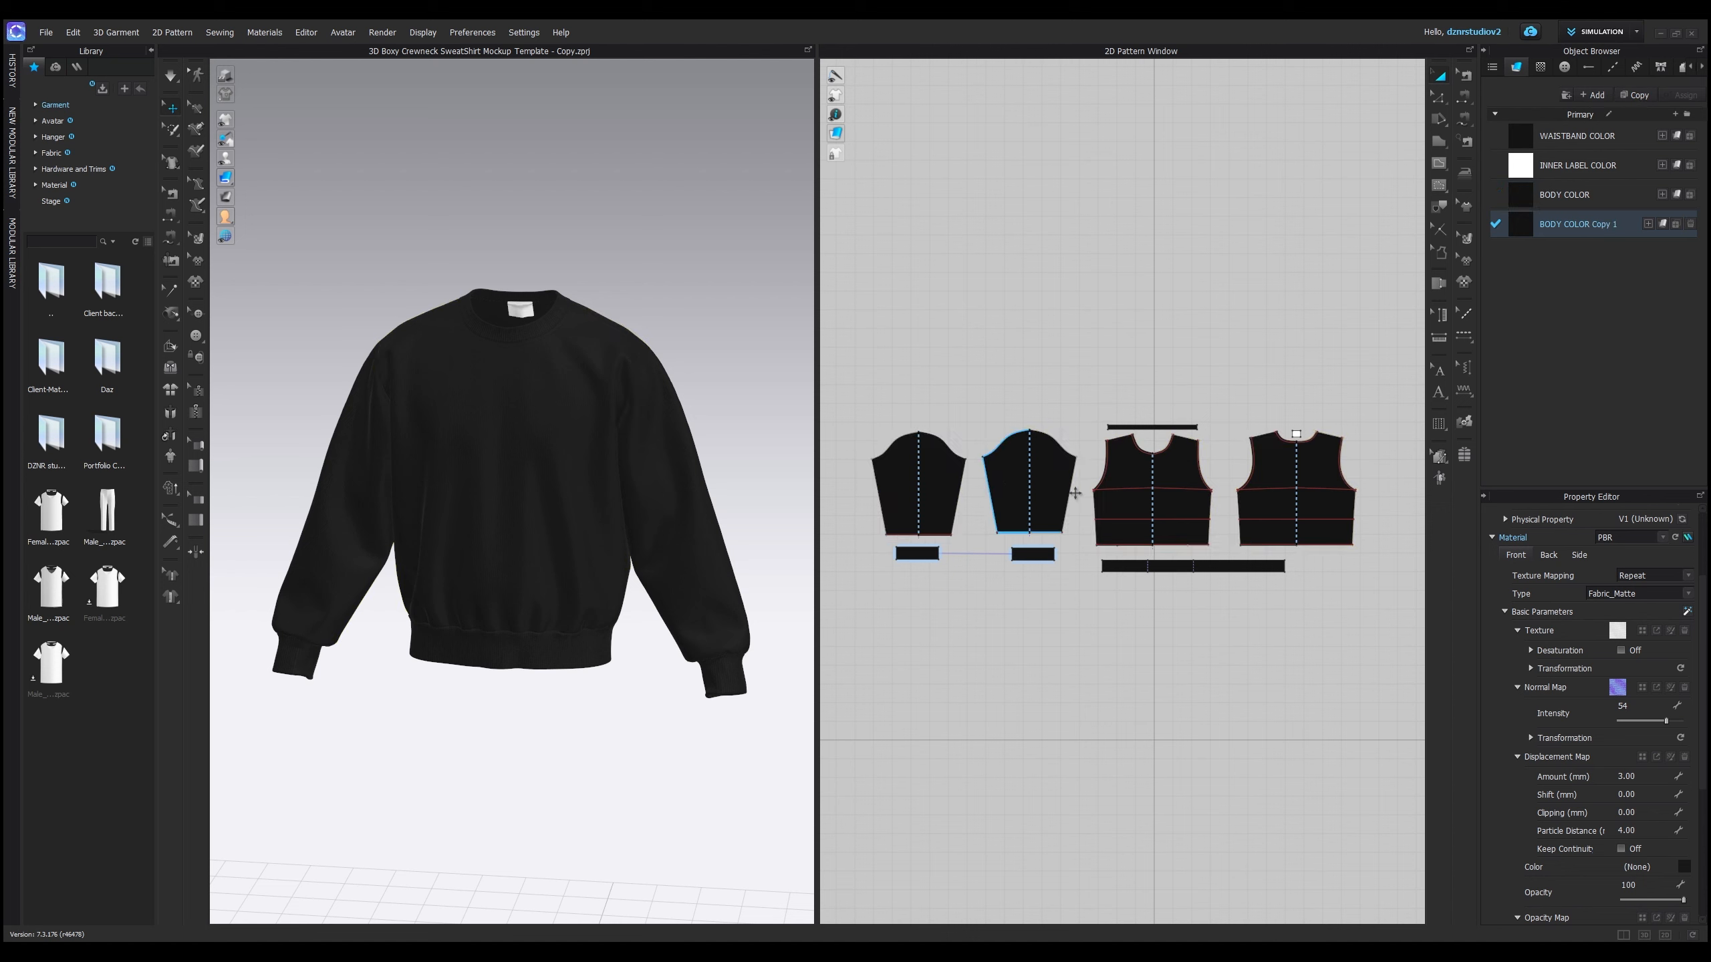
# - Assign the BODY COLOR Copy 1 fabric to both sleeve patterns
pyautogui.click(959, 466)
pyautogui.keyDown('shift'); pyautogui.click(1024, 464); pyautogui.keyUp('shift')
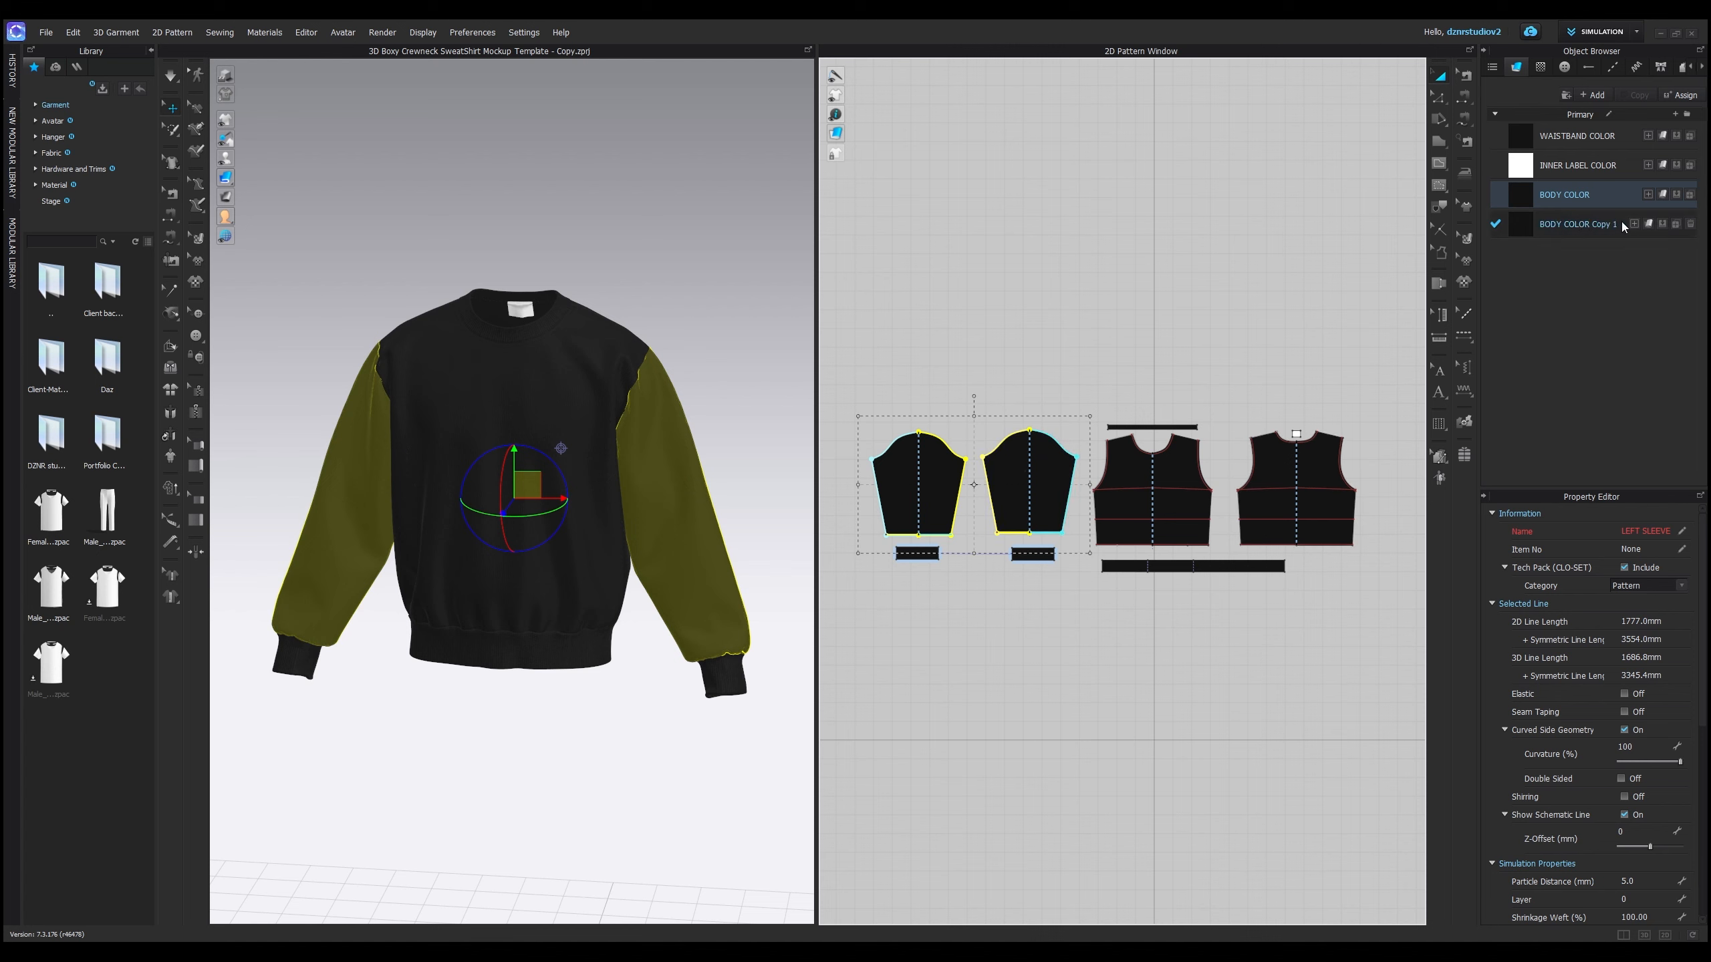
pyautogui.click(1661, 224)
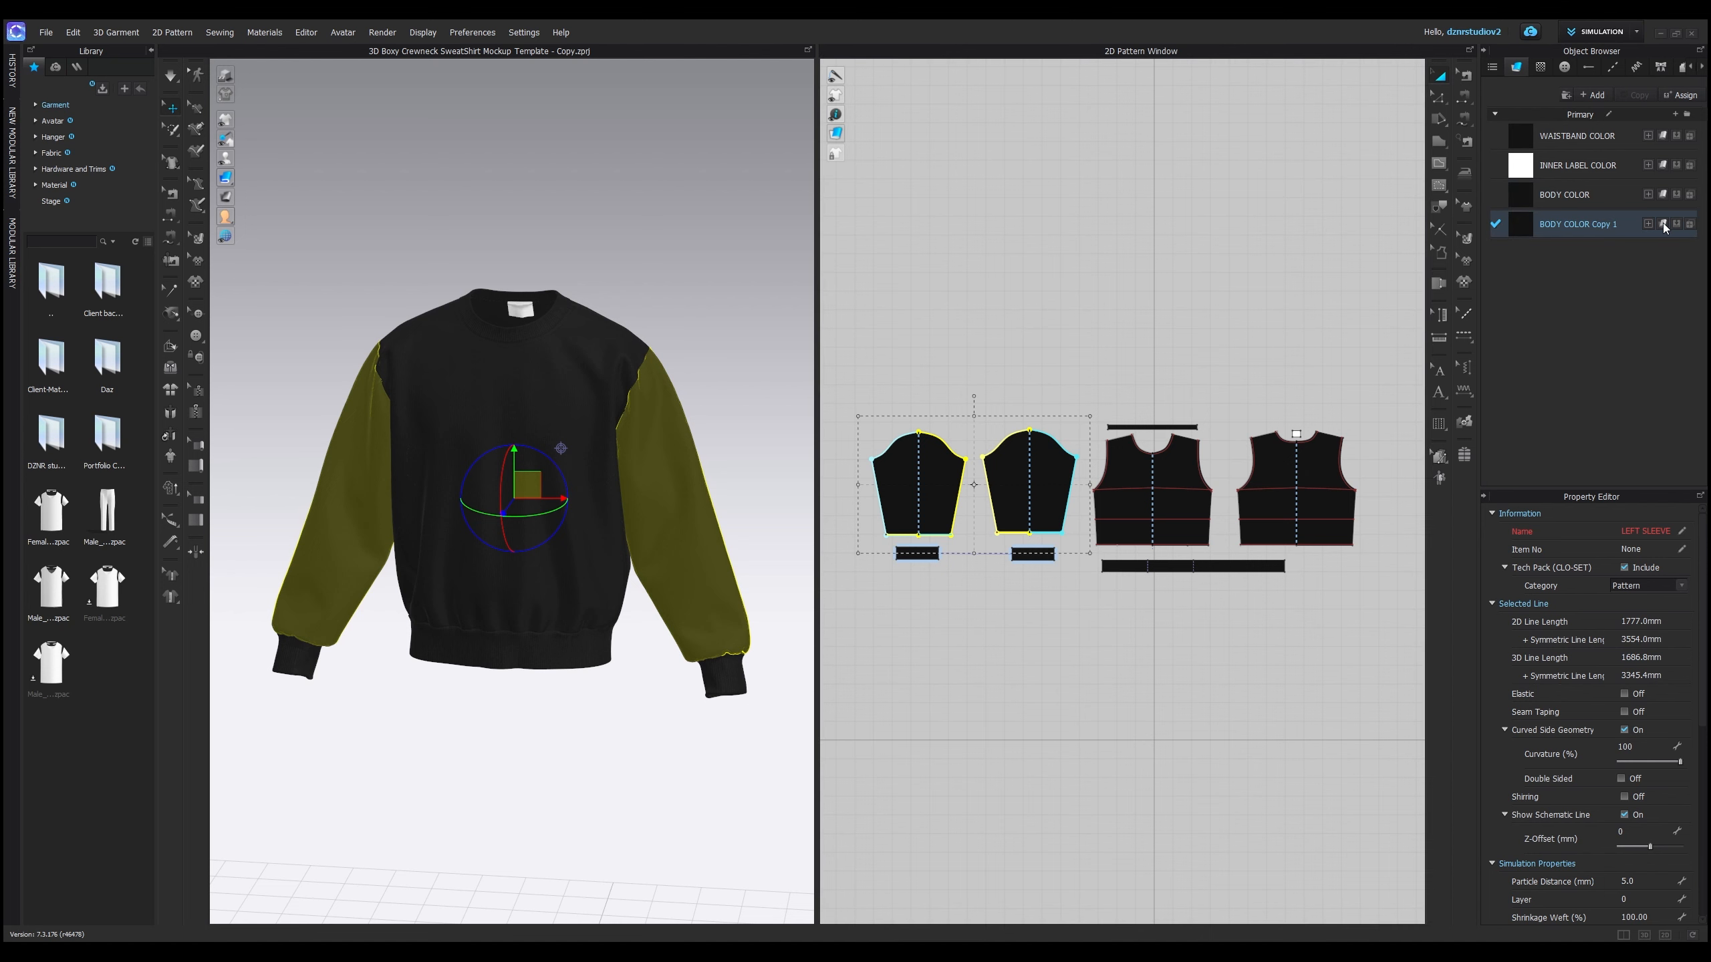
# - Set the BODY COLOR Copy 1 fabric to orange F66200 and view the recolored sleeves from several angles
pyautogui.click(1582, 226)
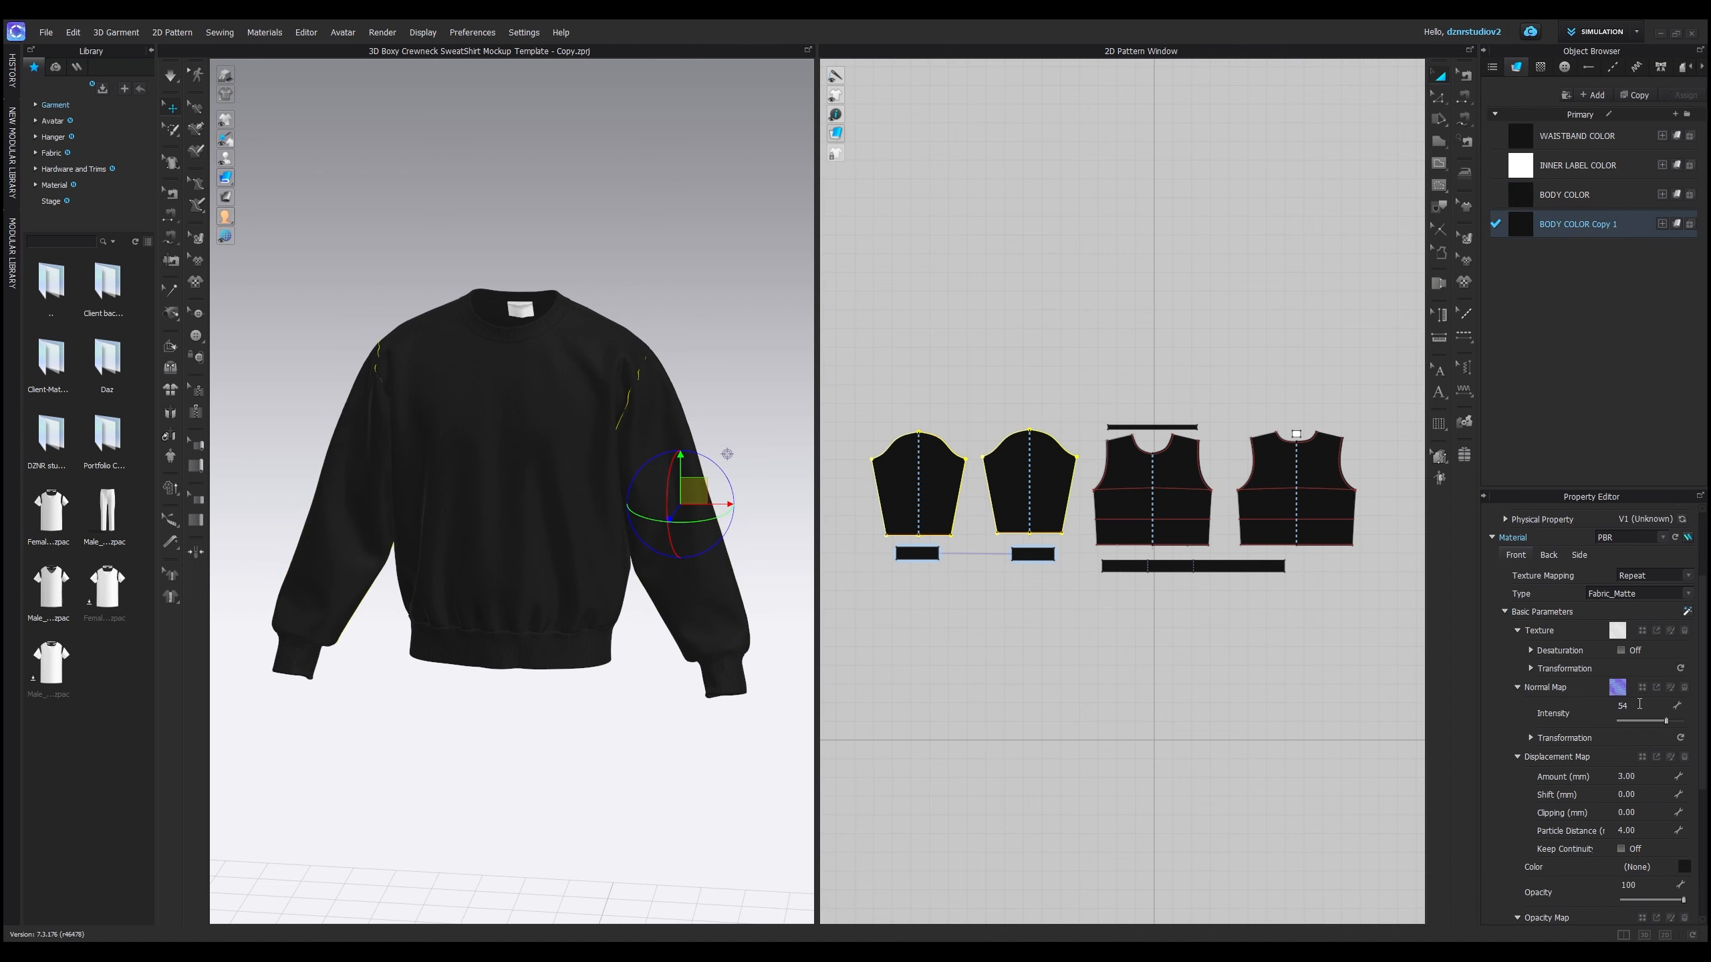
pyautogui.click(1684, 867)
pyautogui.click(766, 516)
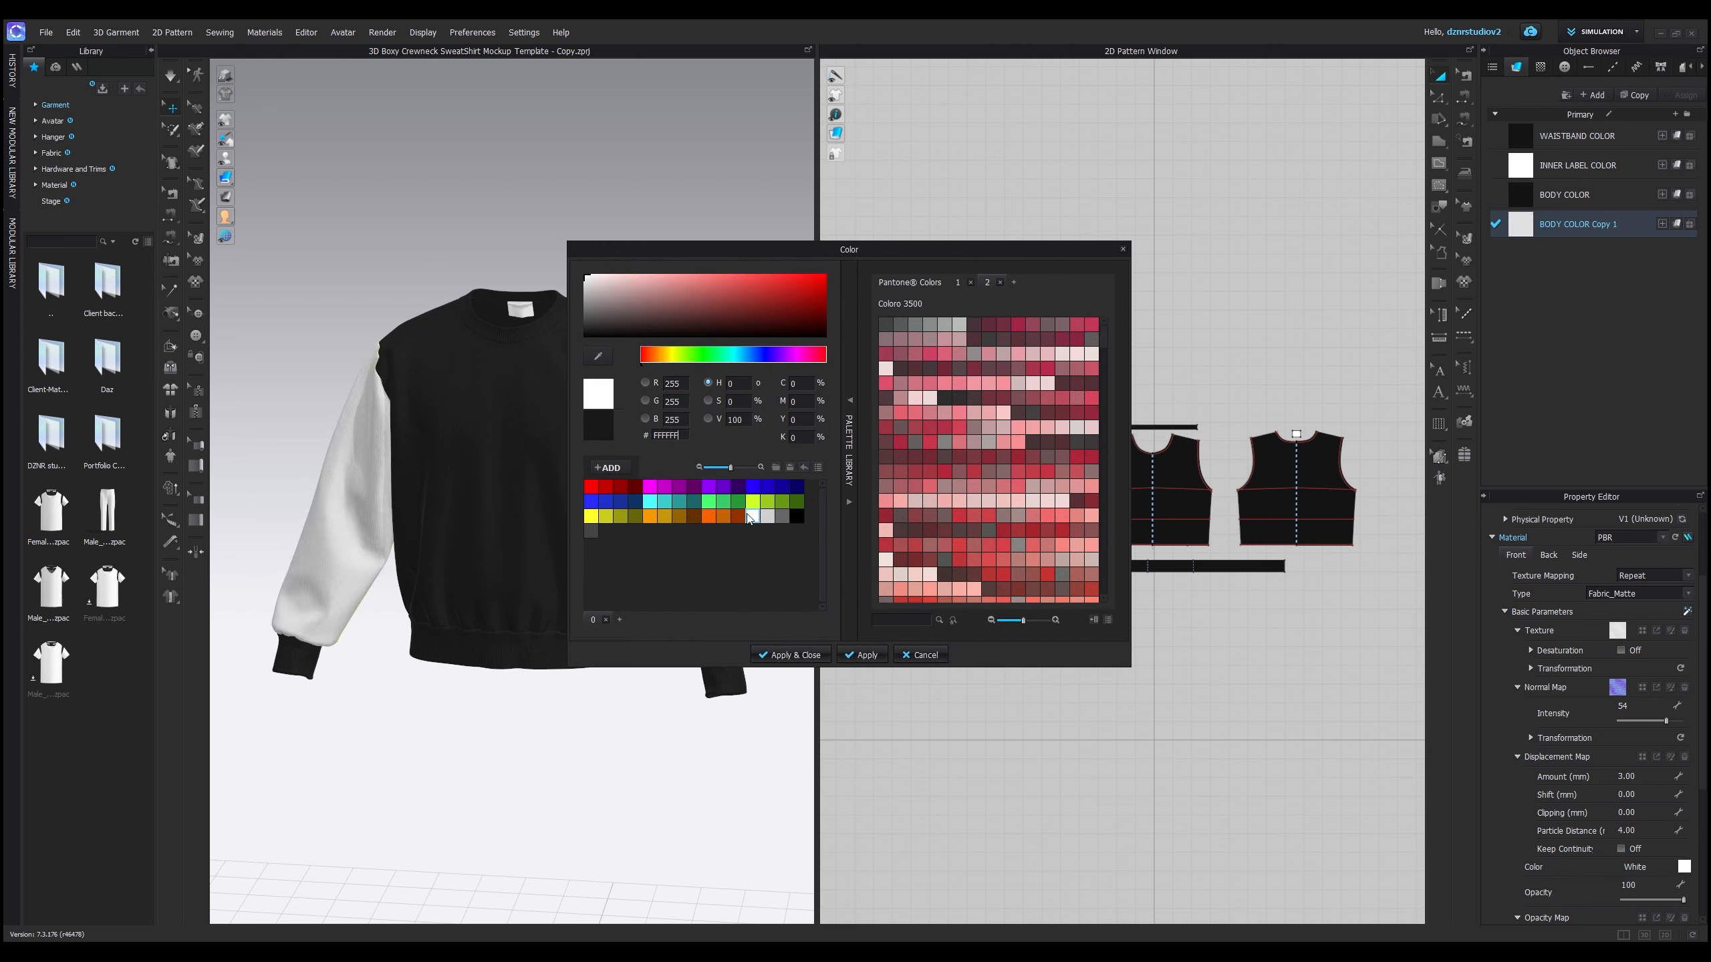
pyautogui.moveTo(952, 250); pyautogui.dragTo(1234, 261)
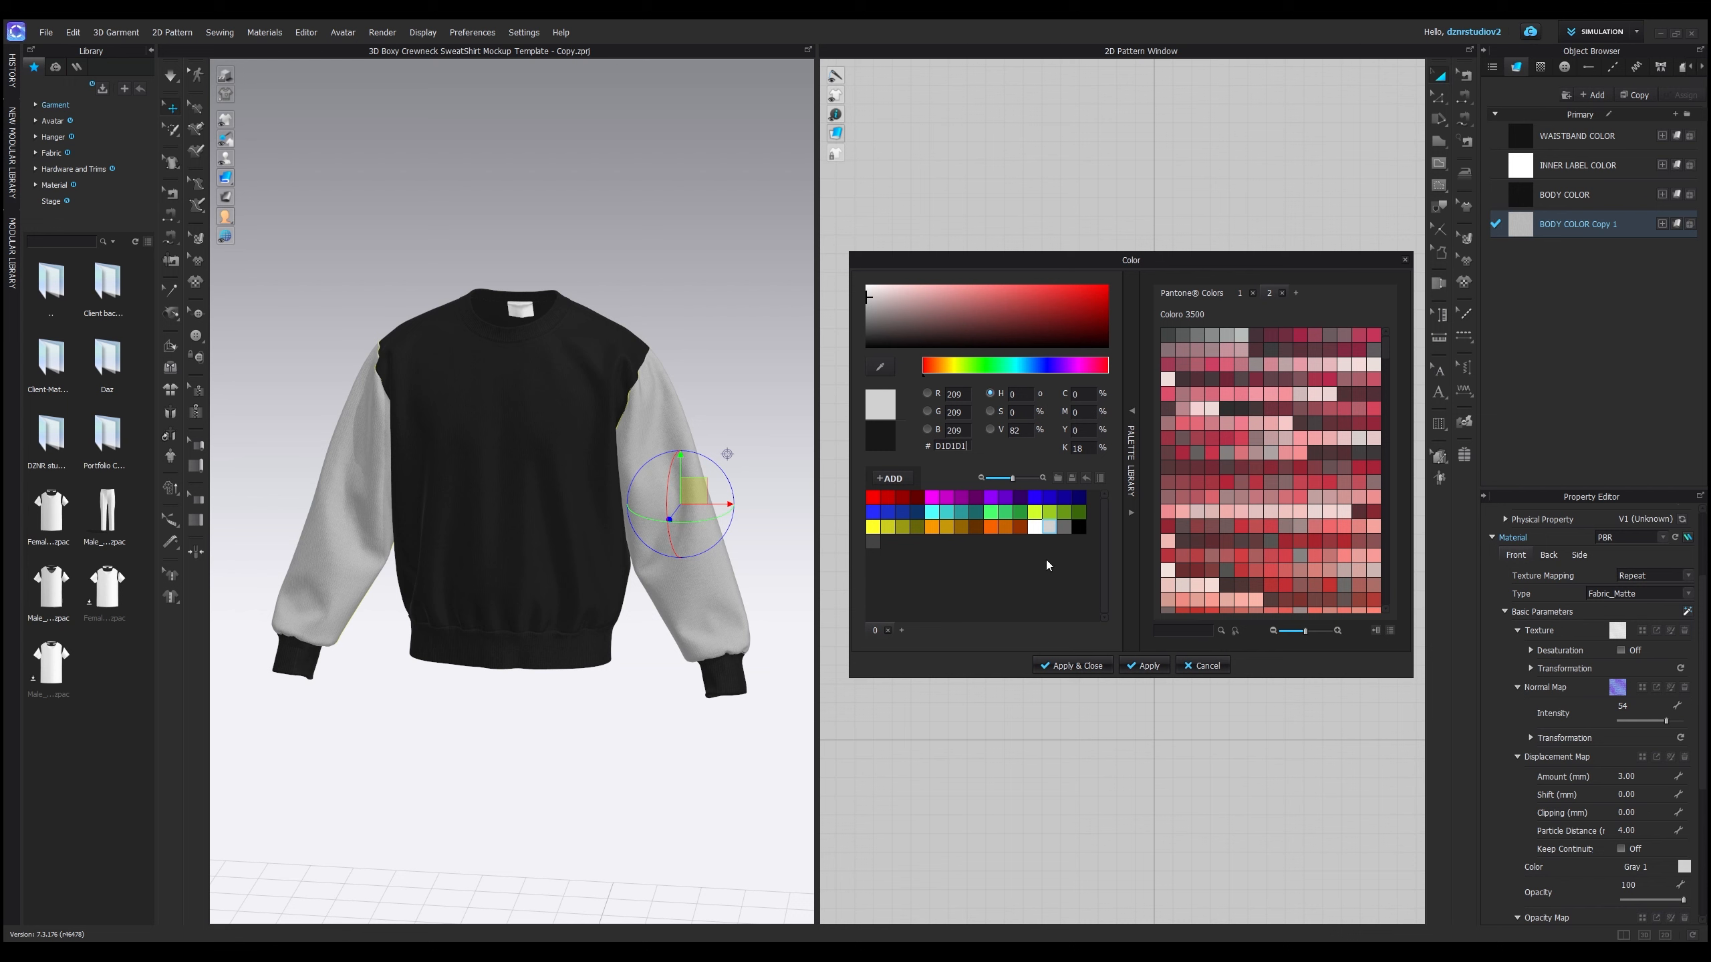
pyautogui.click(995, 529)
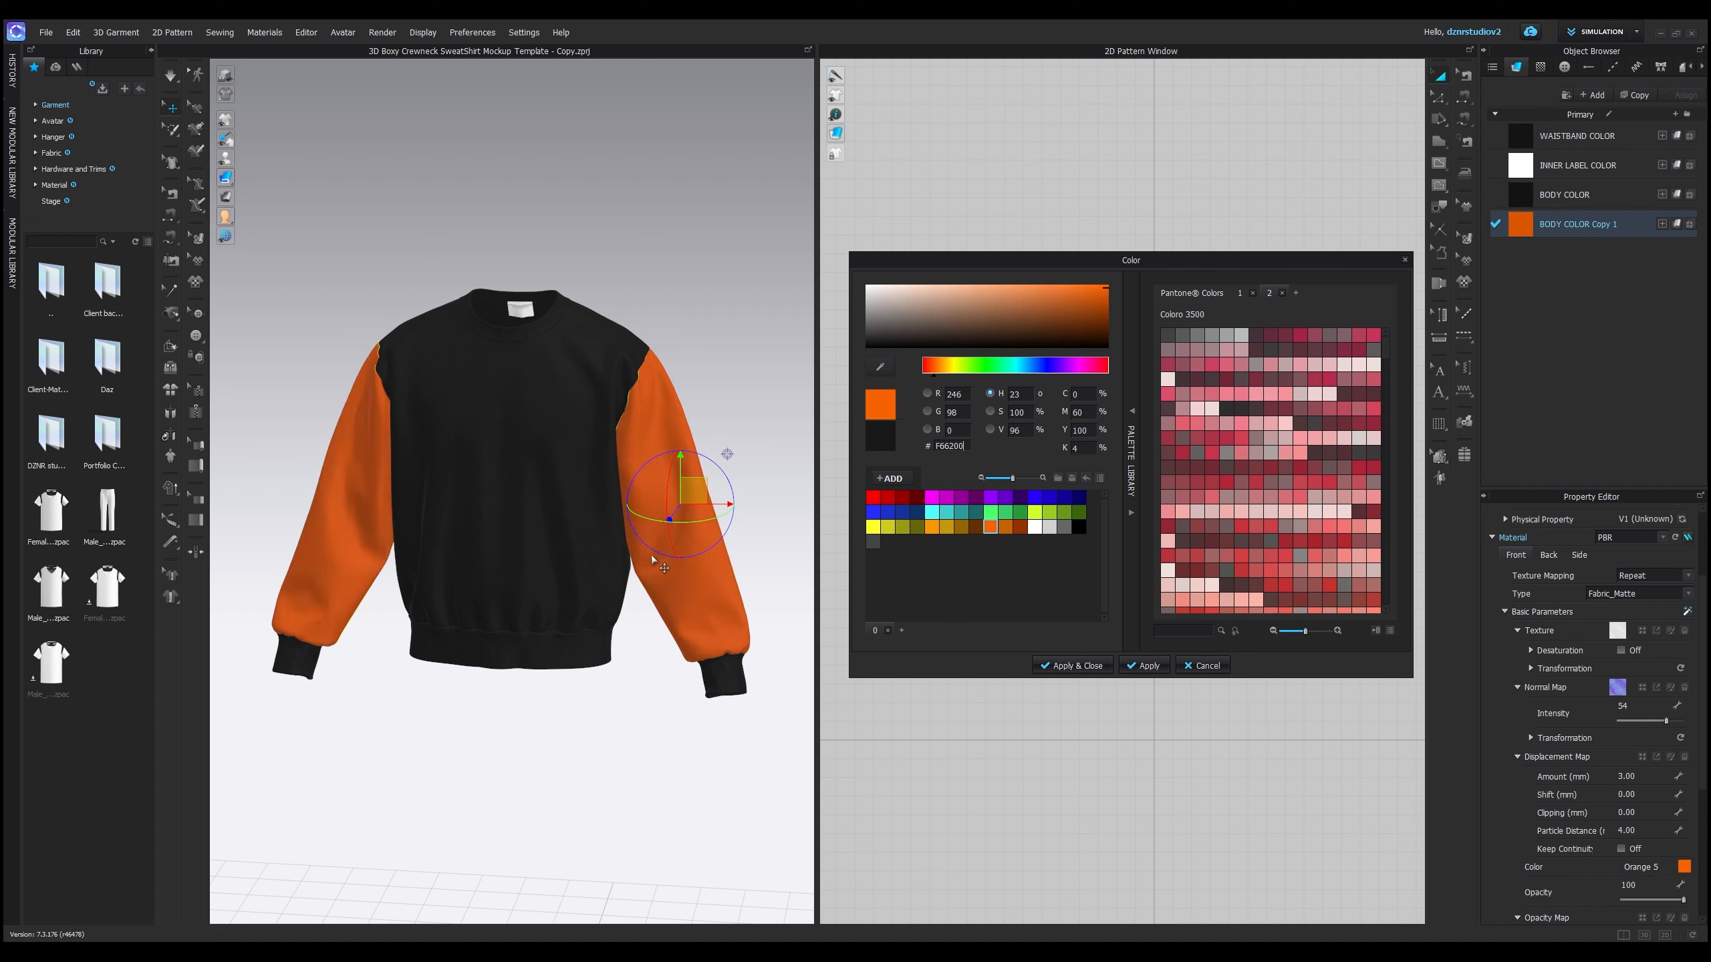
pyautogui.click(1096, 667)
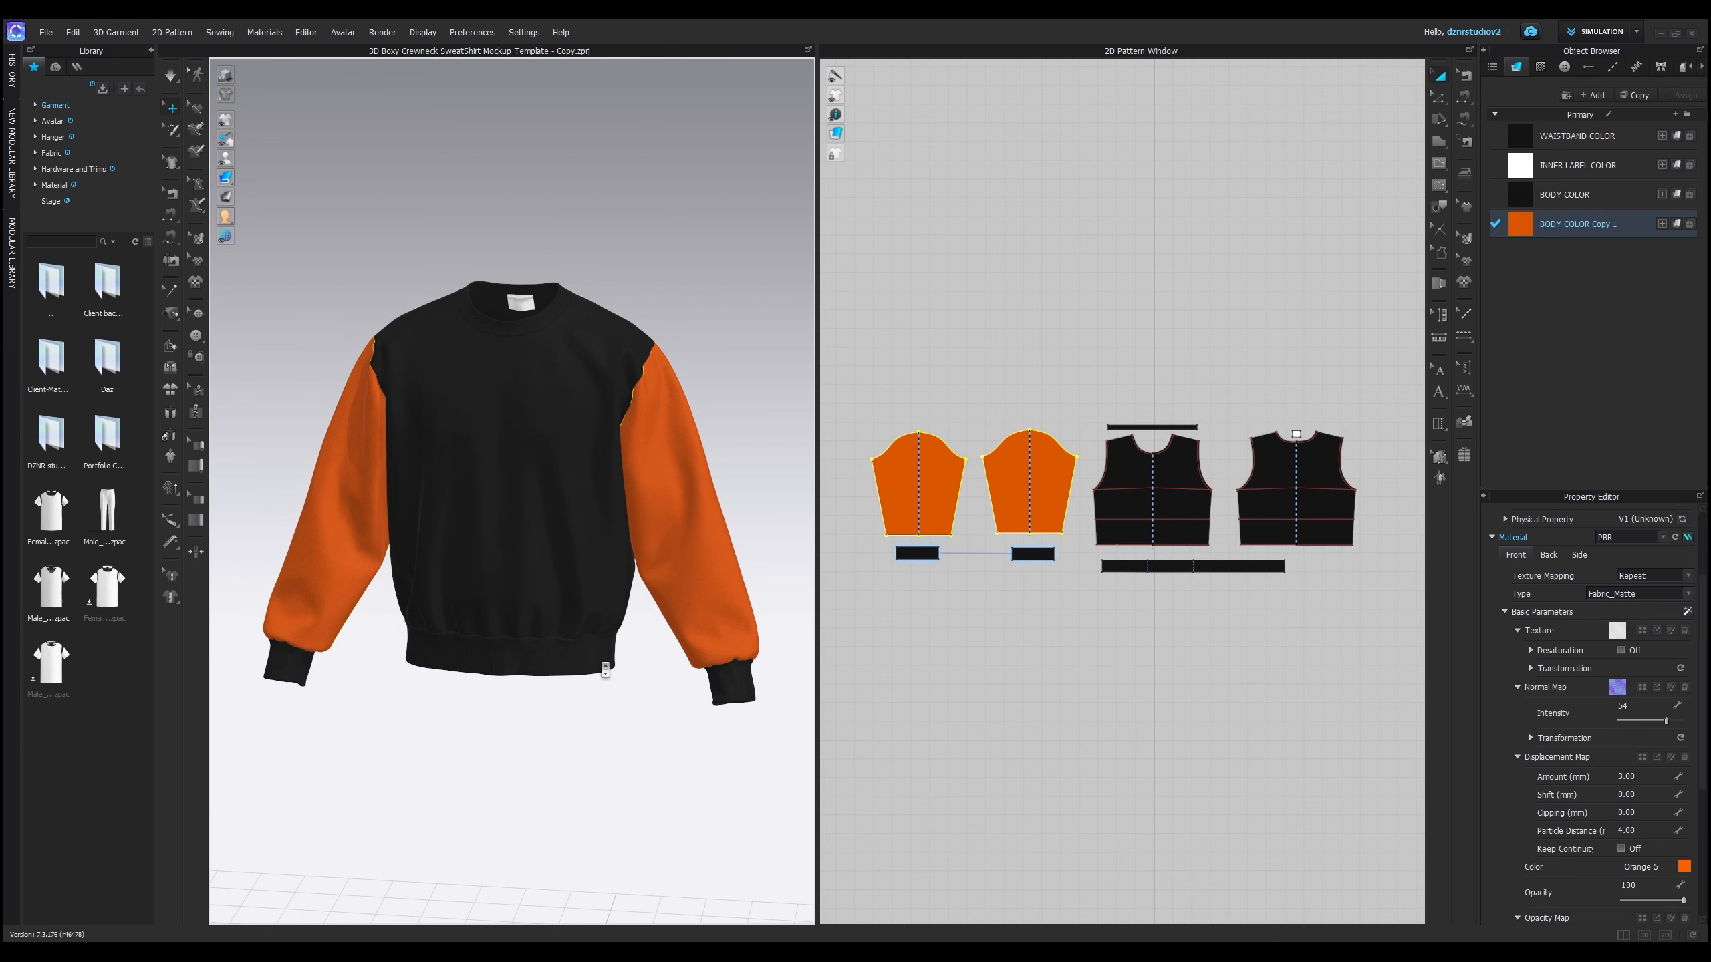
pyautogui.scroll(4, 571, 674)
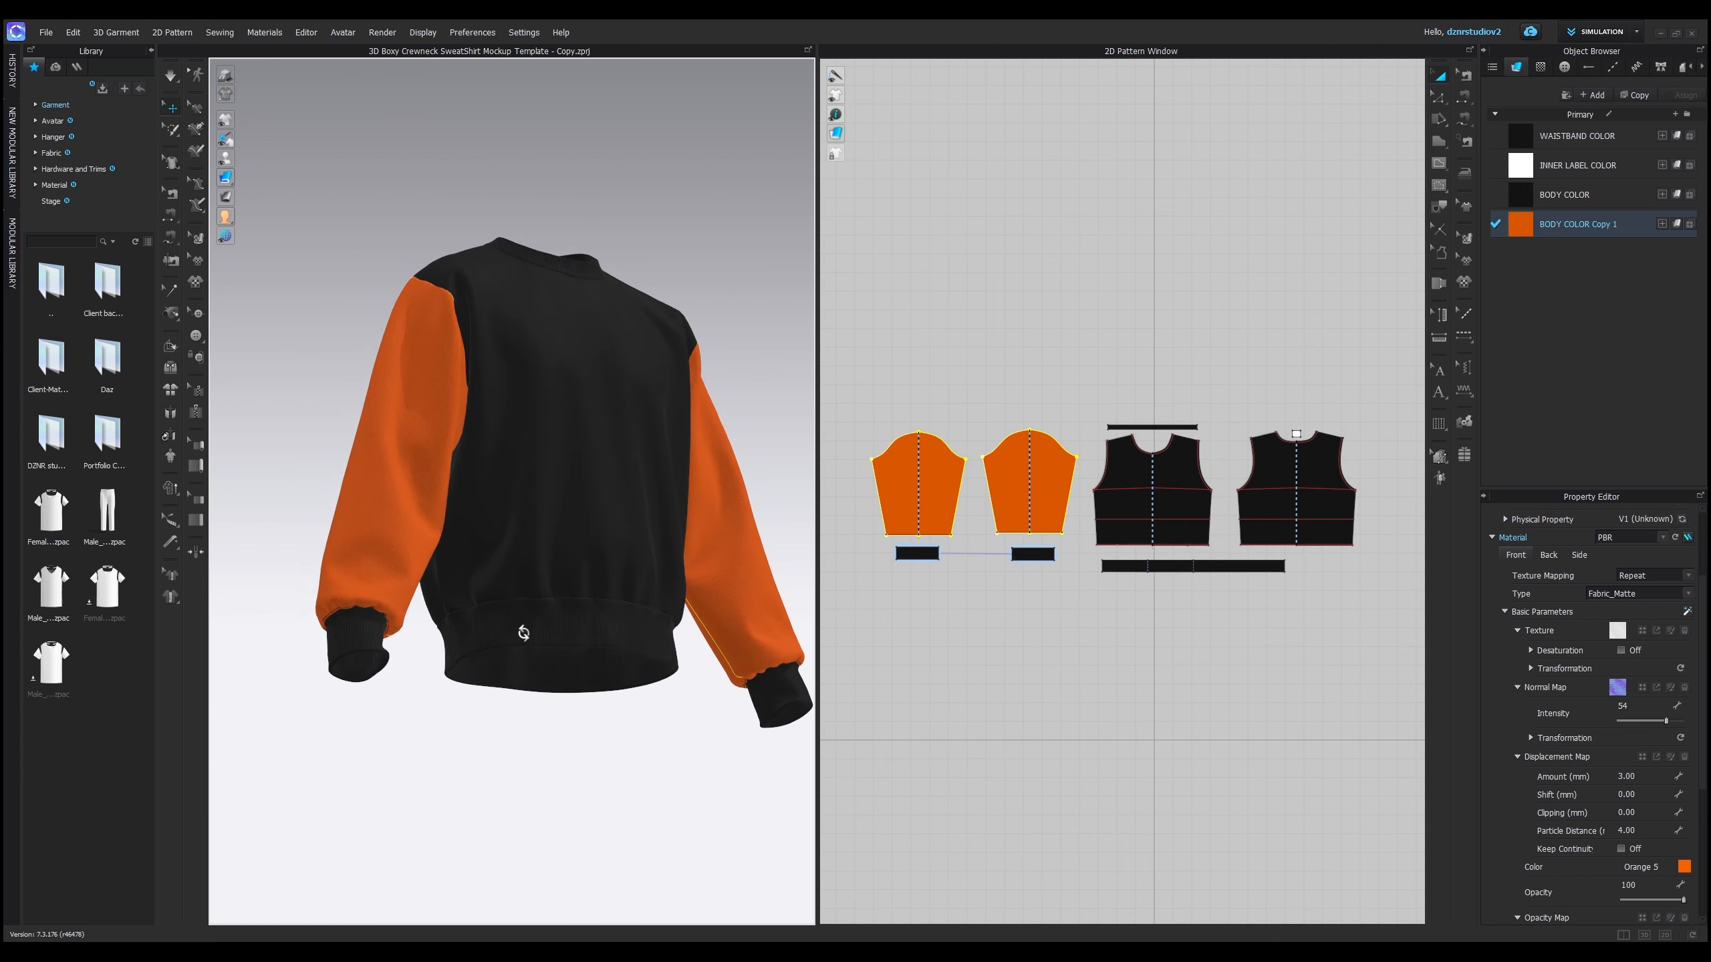
pyautogui.scroll(-3, 487, 663)
pyautogui.scroll(4, 487, 662)
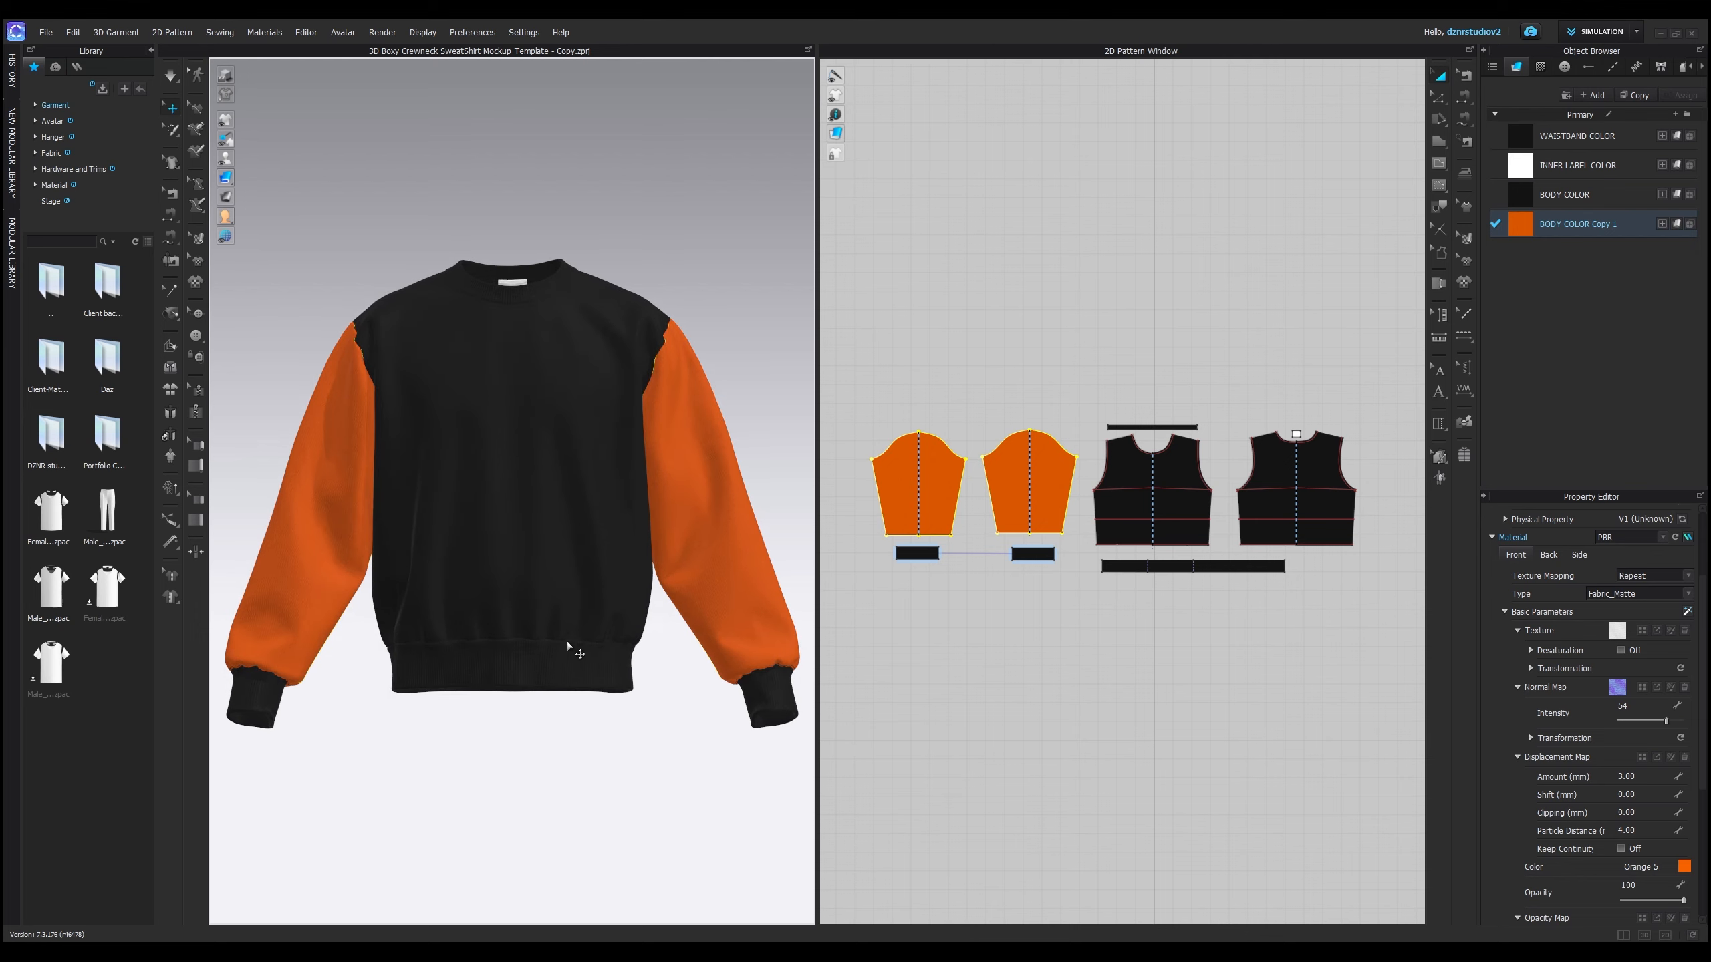
pyautogui.moveTo(606, 647); pyautogui.dragTo(536, 690, button='right')
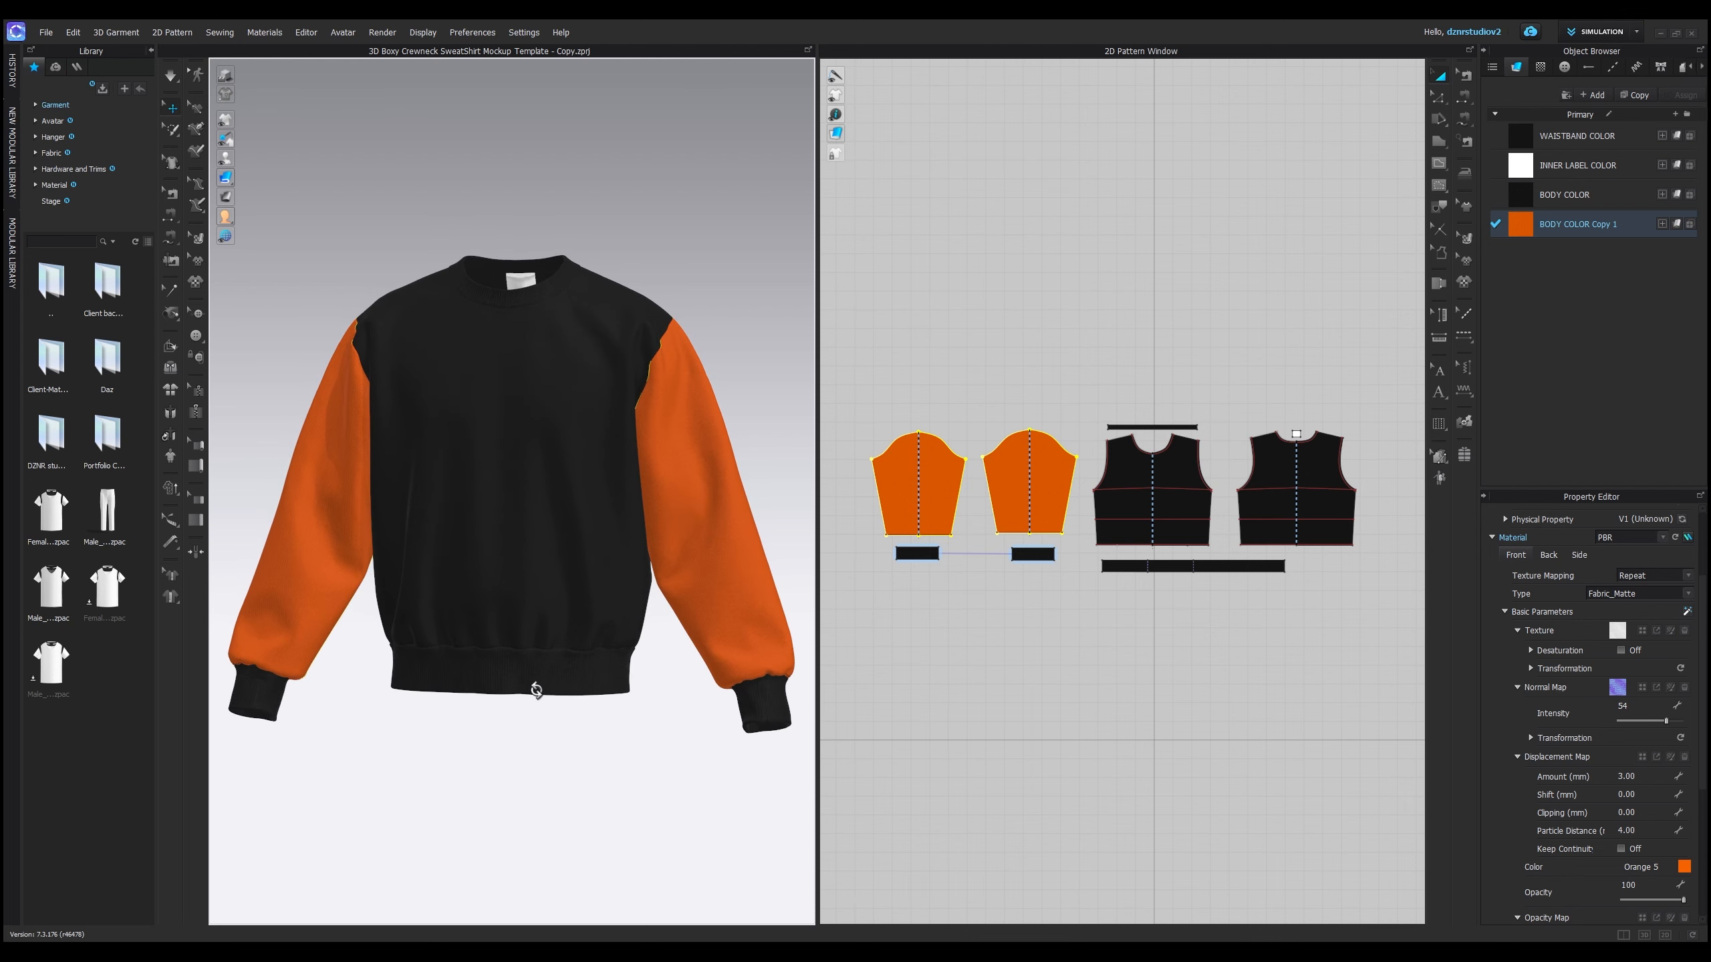
# - Try the Fabric_Silk/Satin, Fabric_Velvet and Leather material types on the BODY COLOR fabric and inspect the sweatshirt from several angles
pyautogui.click(1598, 195)
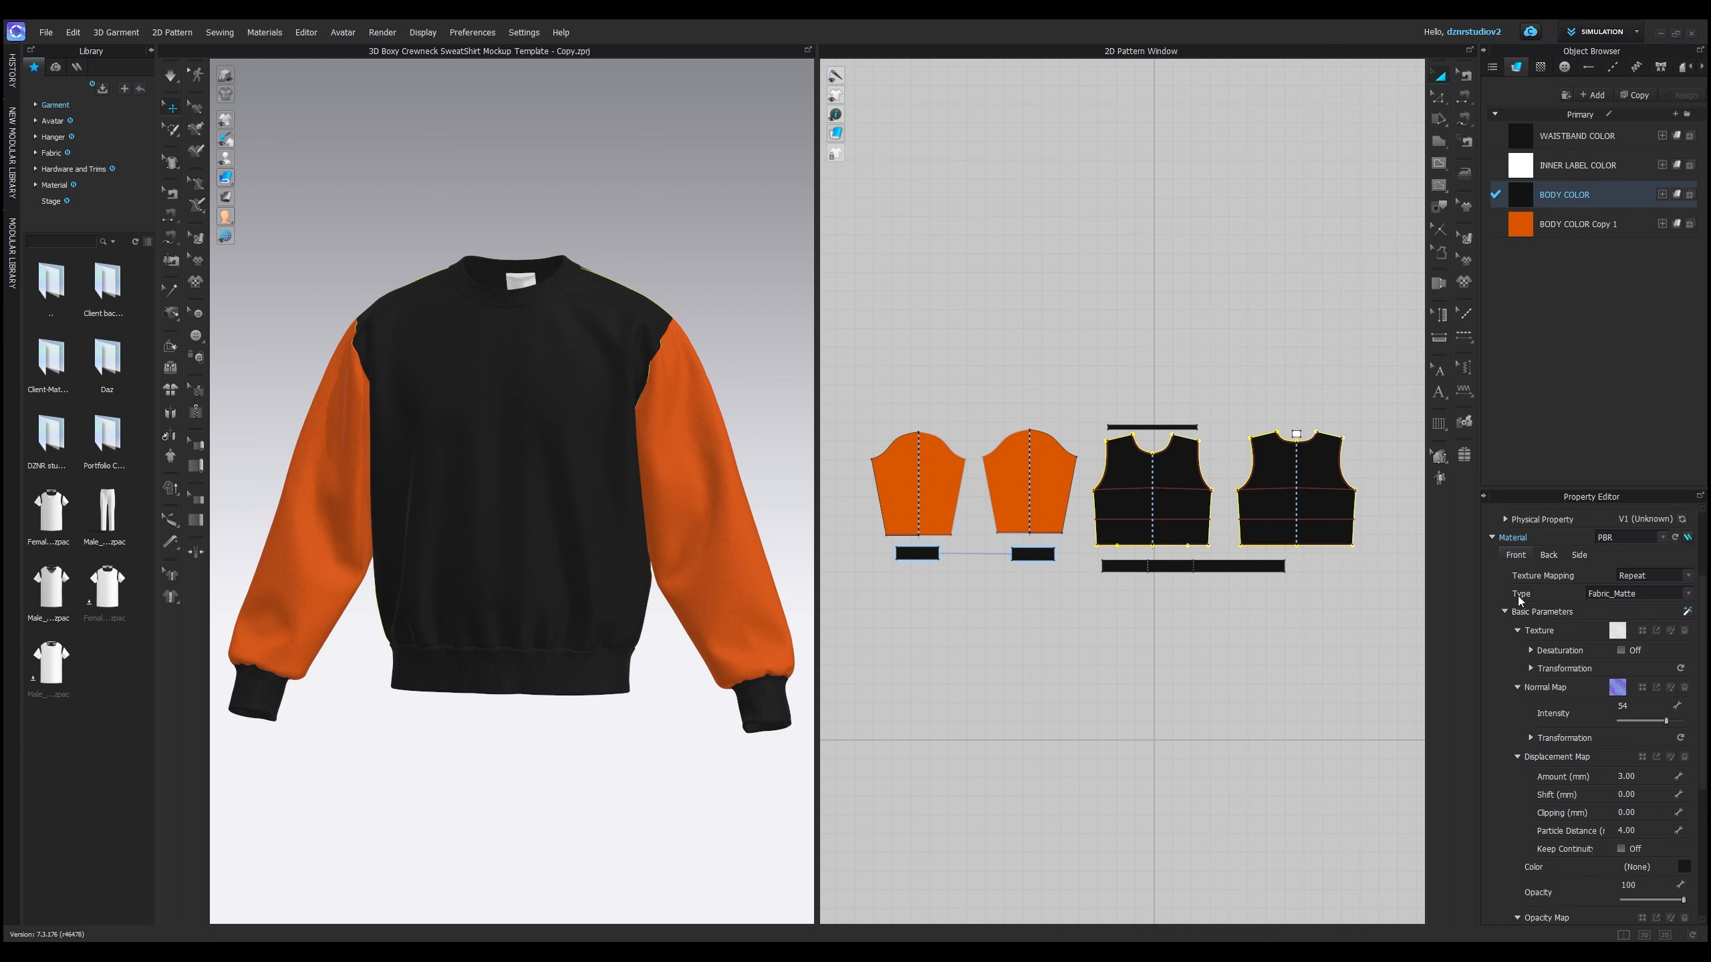
pyautogui.click(1633, 593)
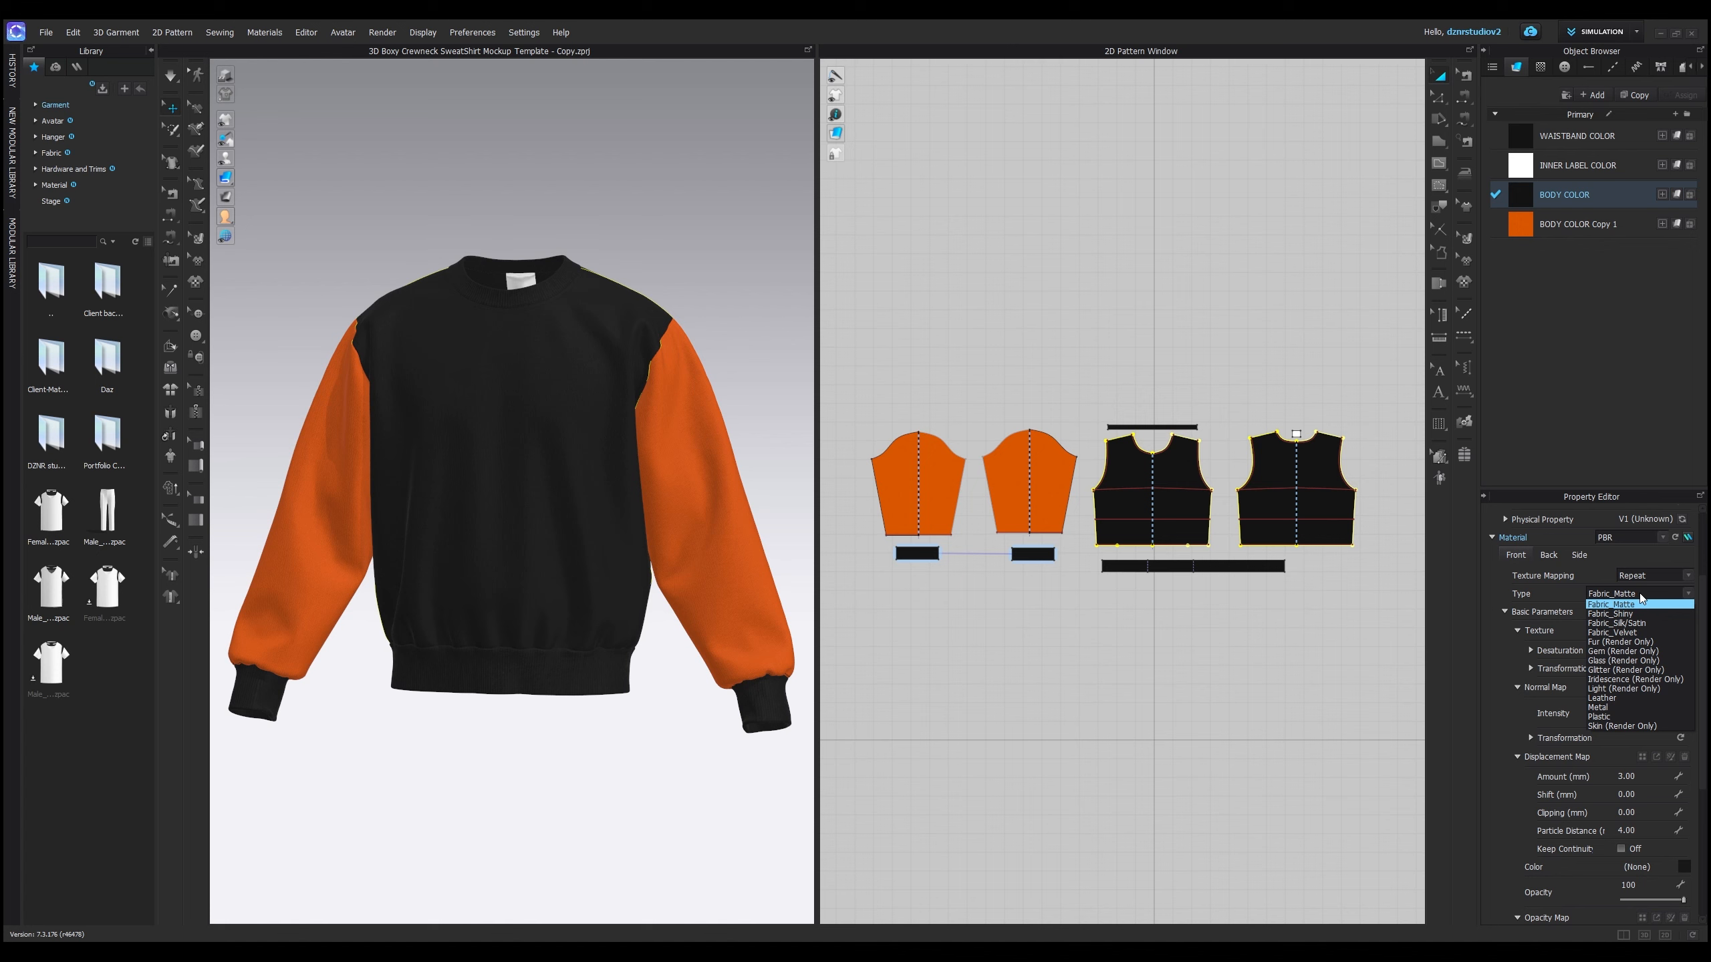
pyautogui.click(1633, 623)
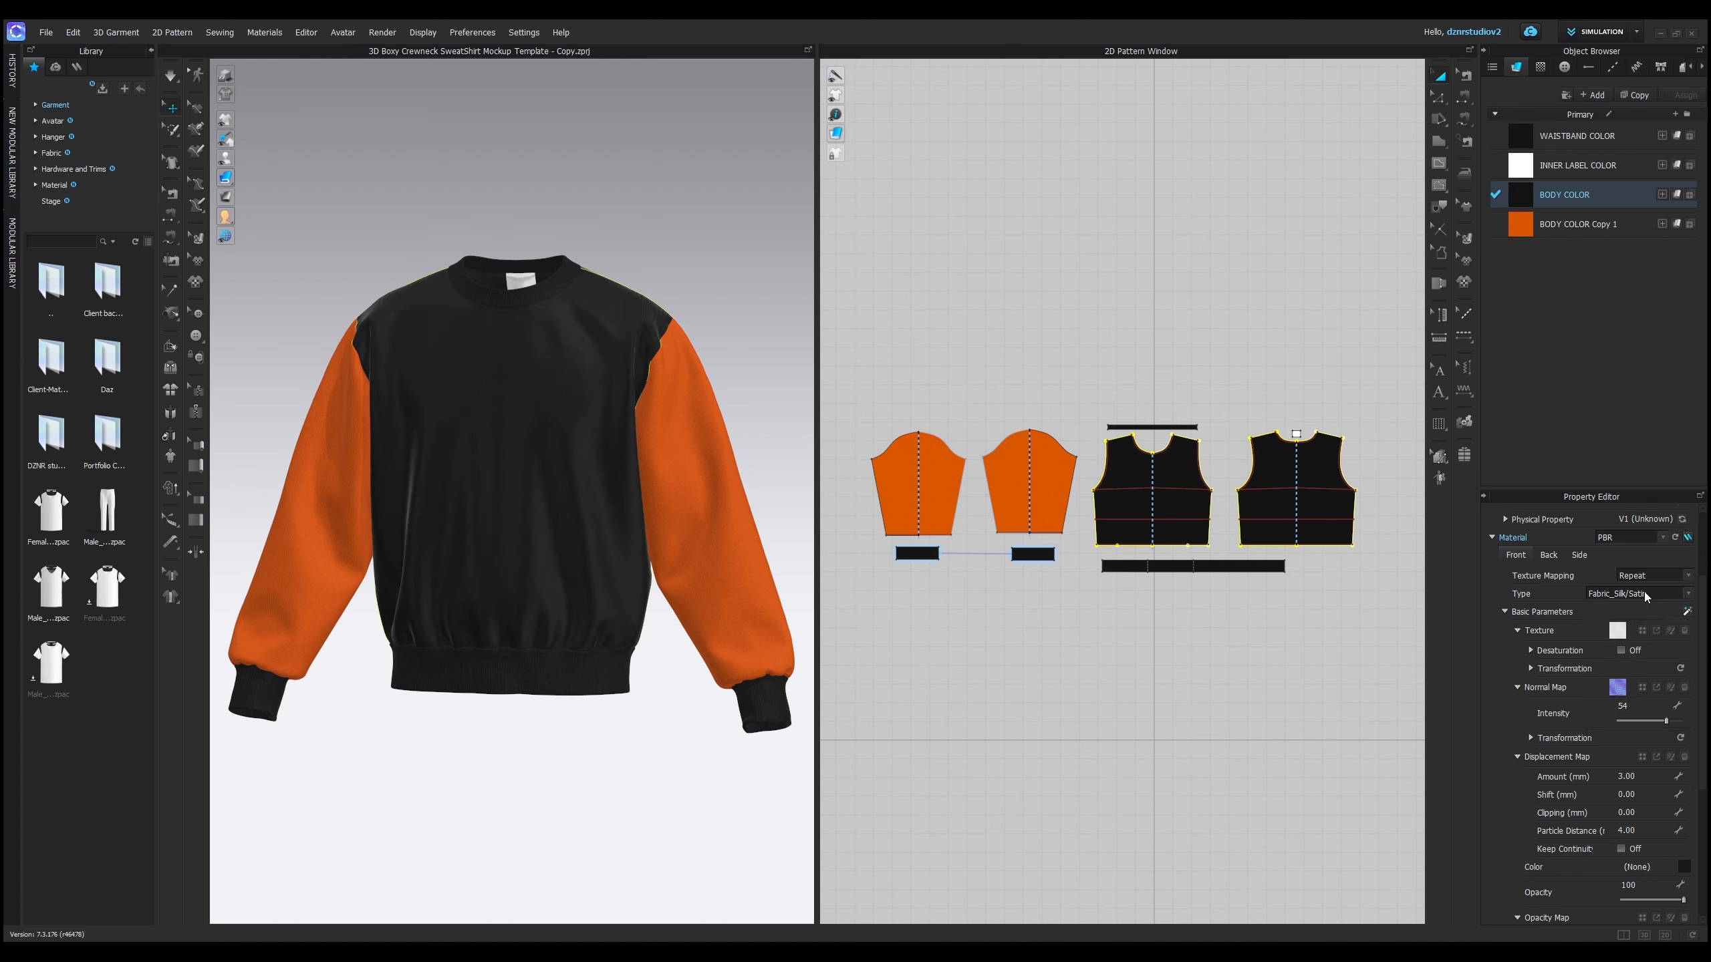
pyautogui.click(1643, 593)
pyautogui.click(1633, 634)
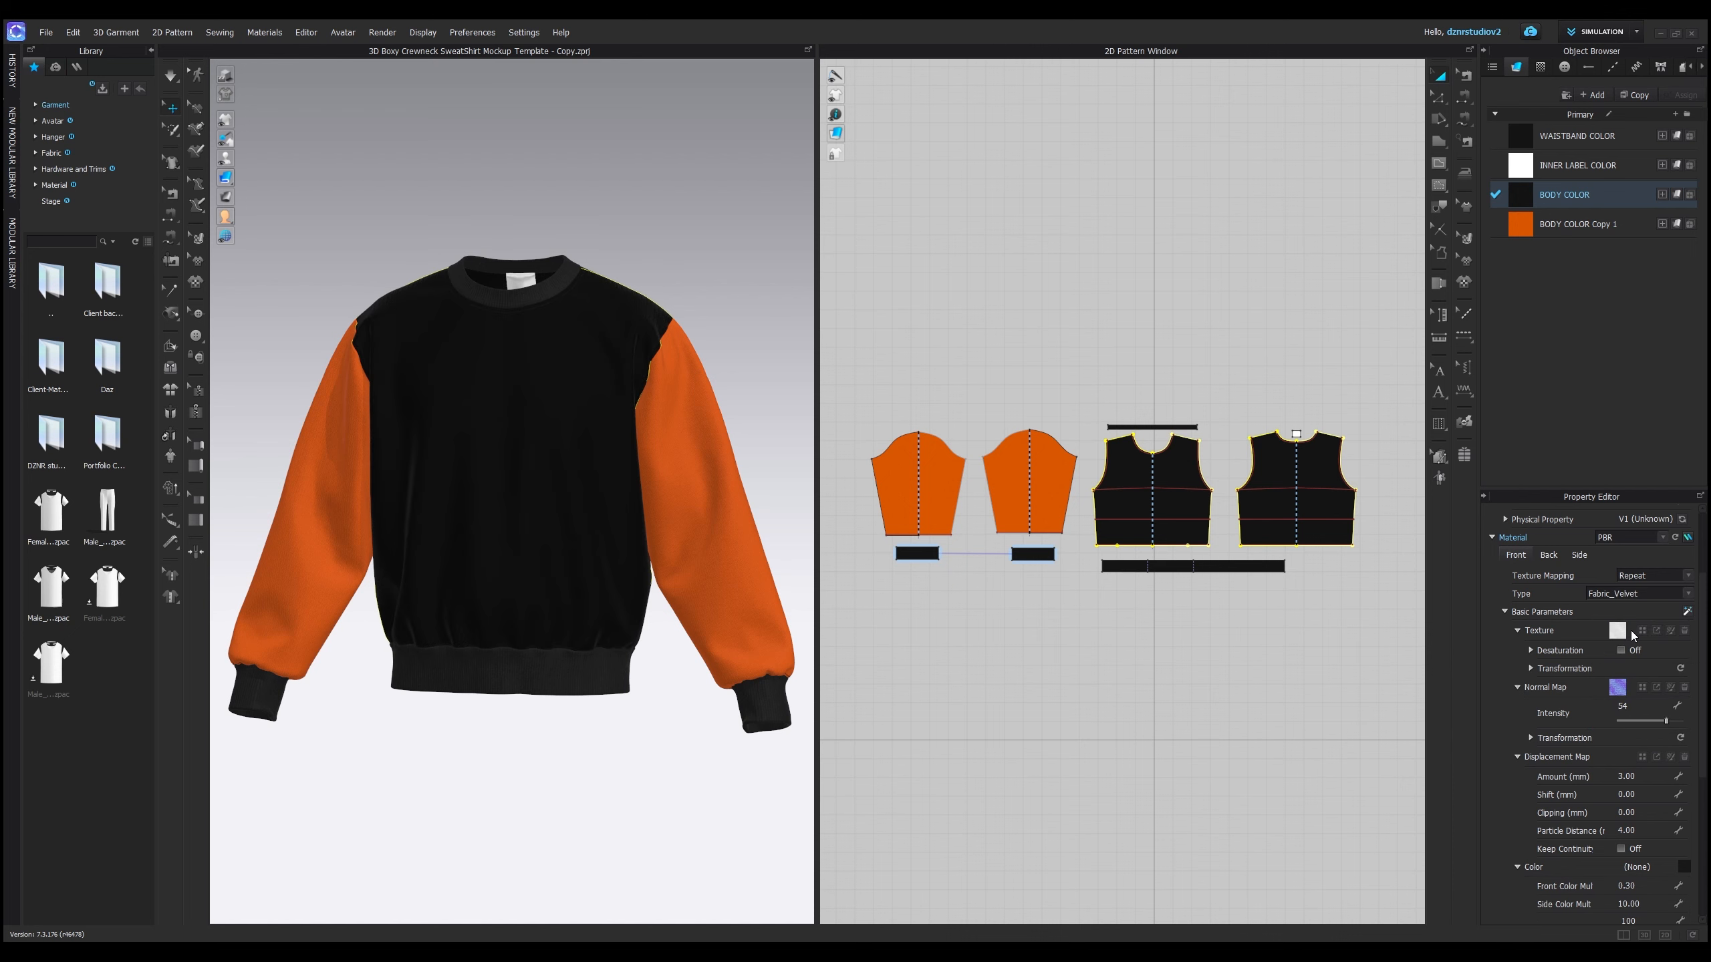
pyautogui.click(1637, 595)
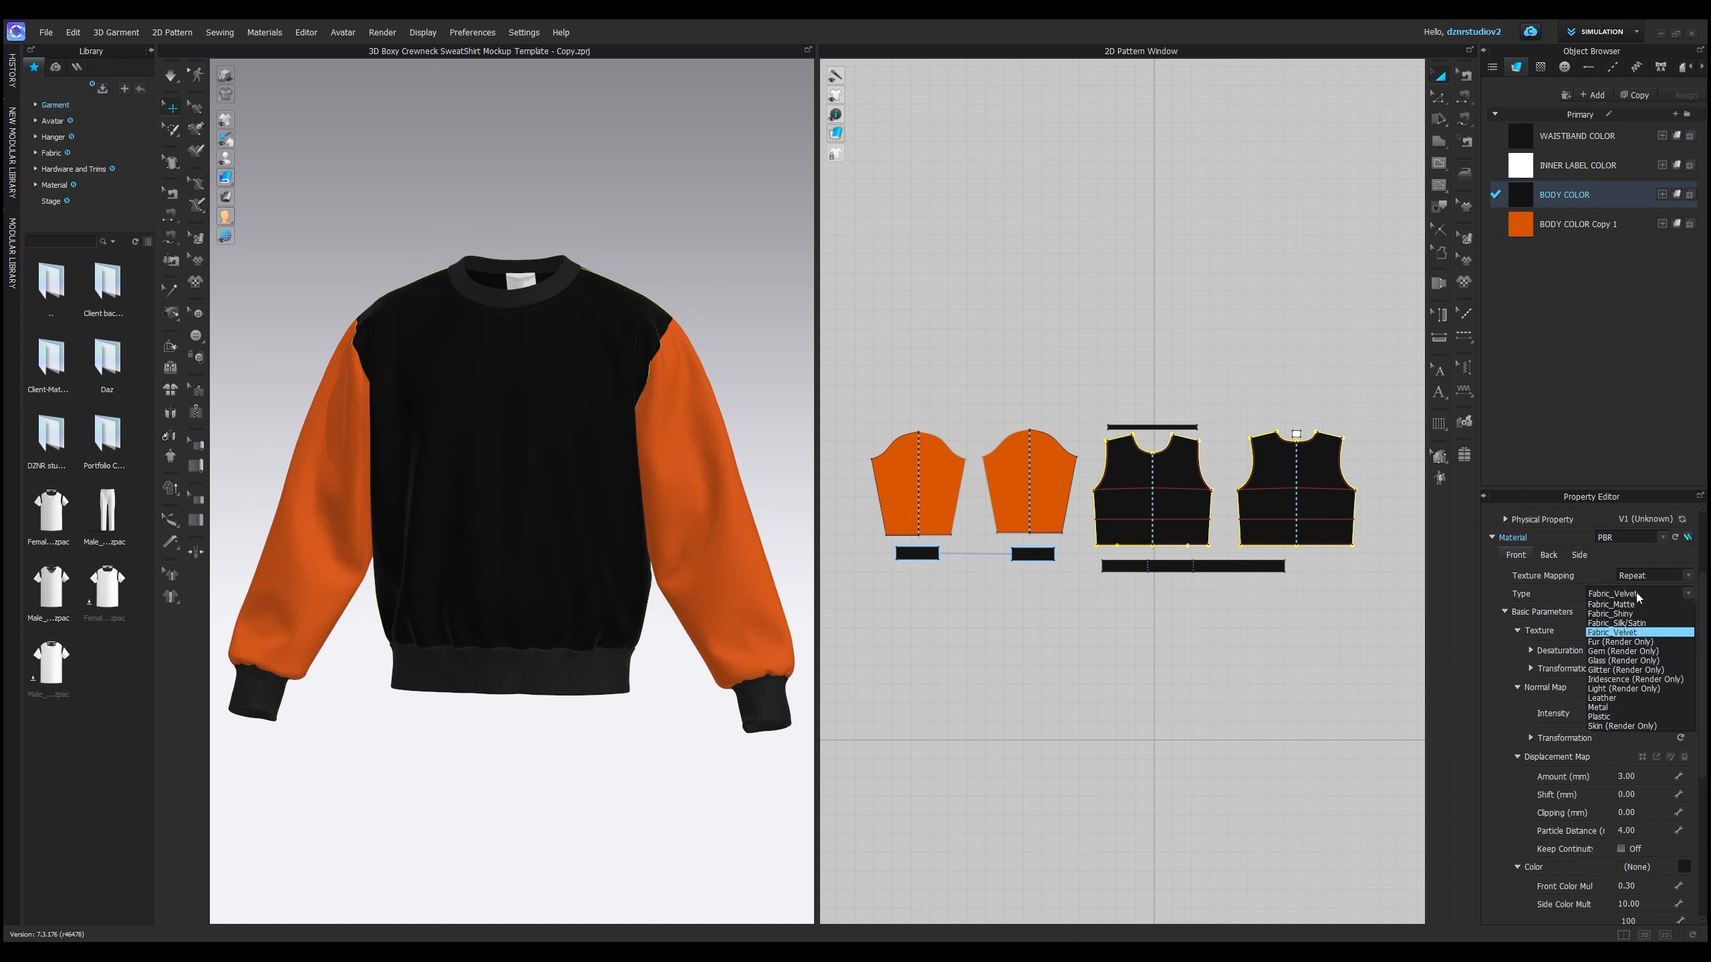
pyautogui.click(1633, 699)
pyautogui.moveTo(665, 524)
pyautogui.mouseDown(button='right')
pyautogui.moveTo(689, 558)
pyautogui.moveTo(658, 535)
pyautogui.mouseUp(button='right')
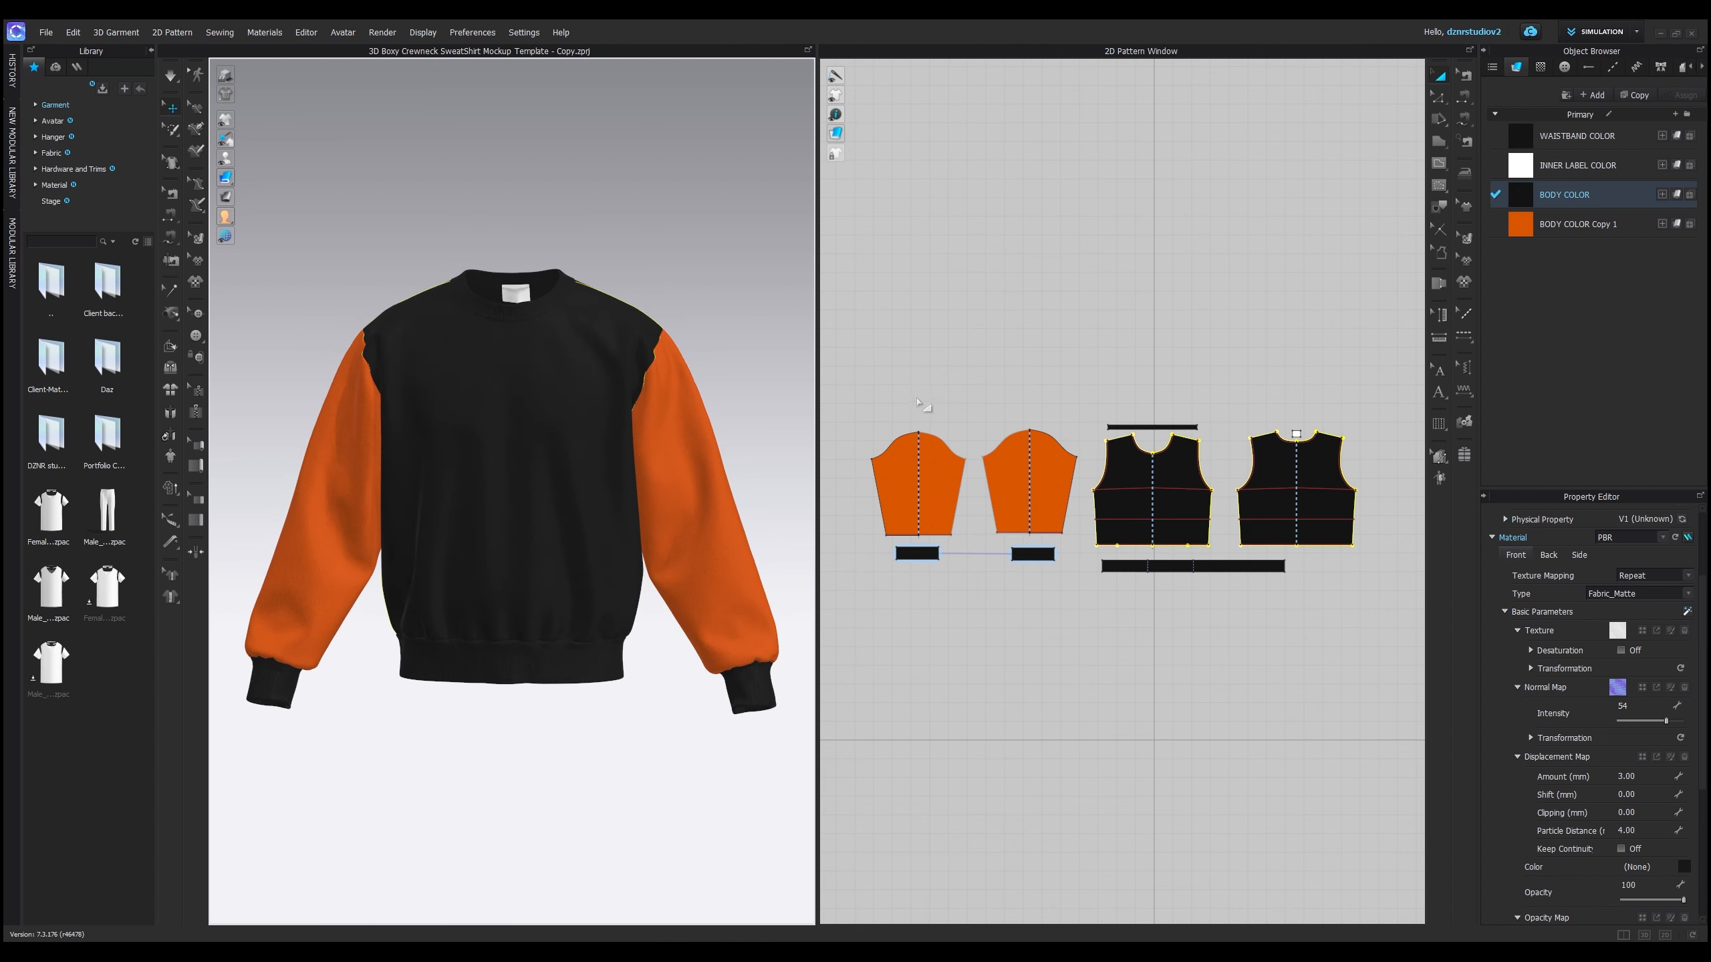
pyautogui.moveTo(711, 403); pyautogui.dragTo(782, 371, button='right')
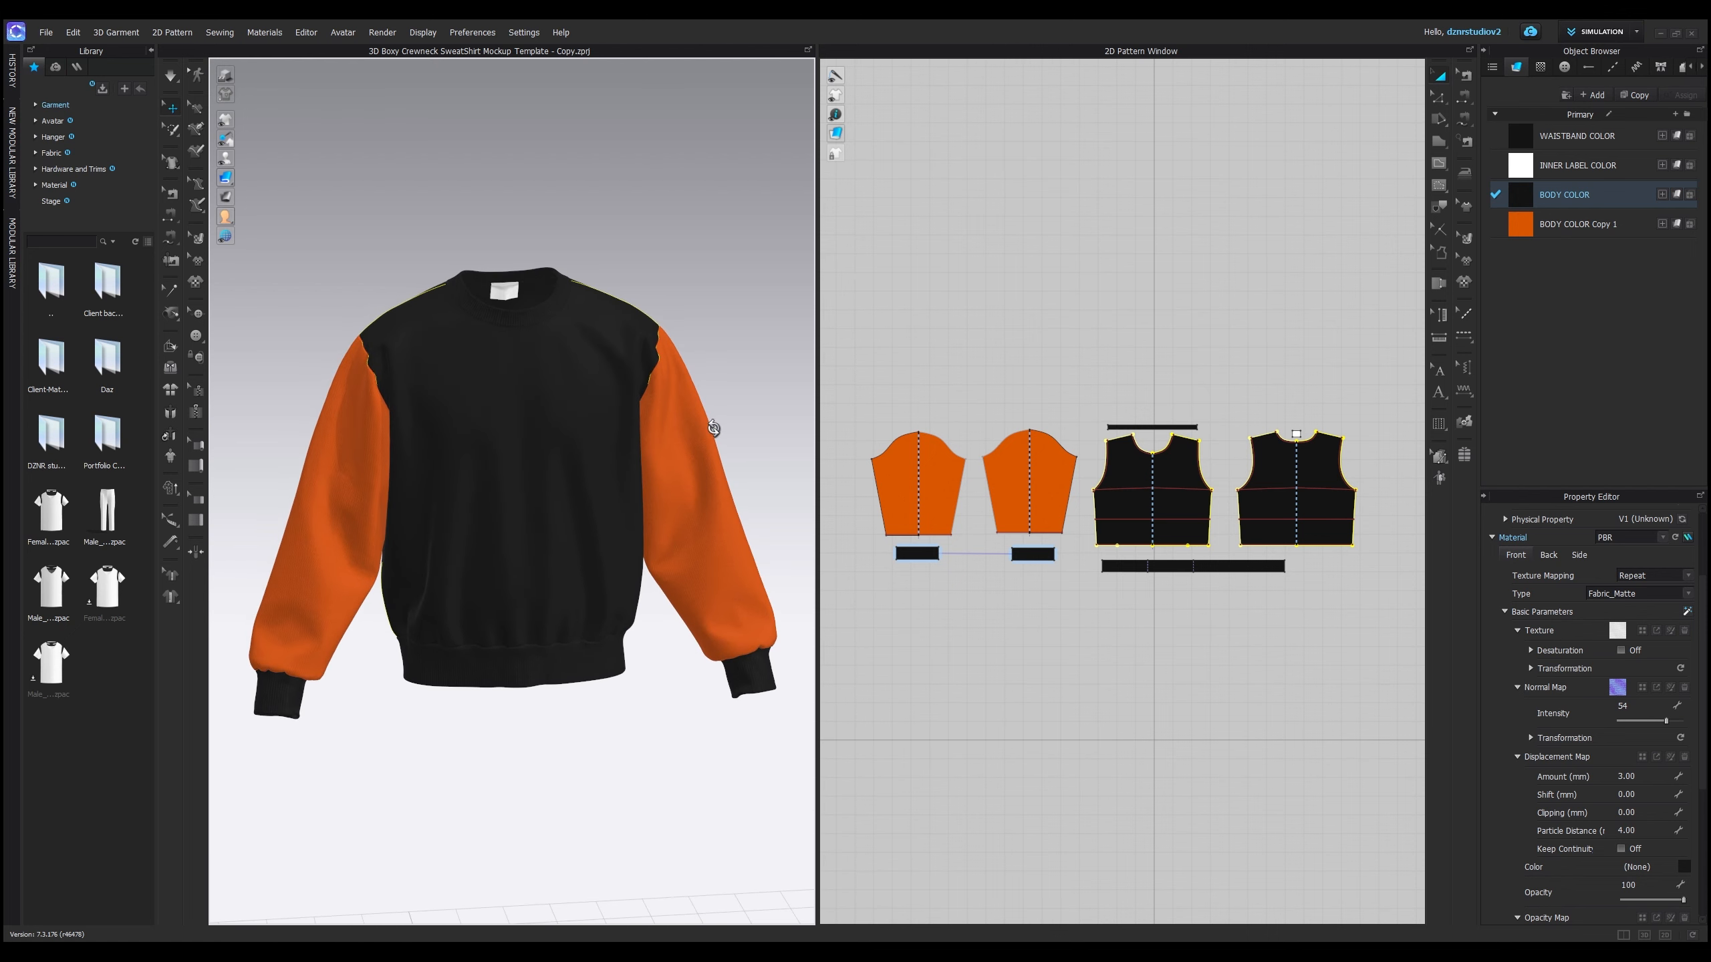
pyautogui.moveTo(712, 428); pyautogui.dragTo(655, 442, button='right')
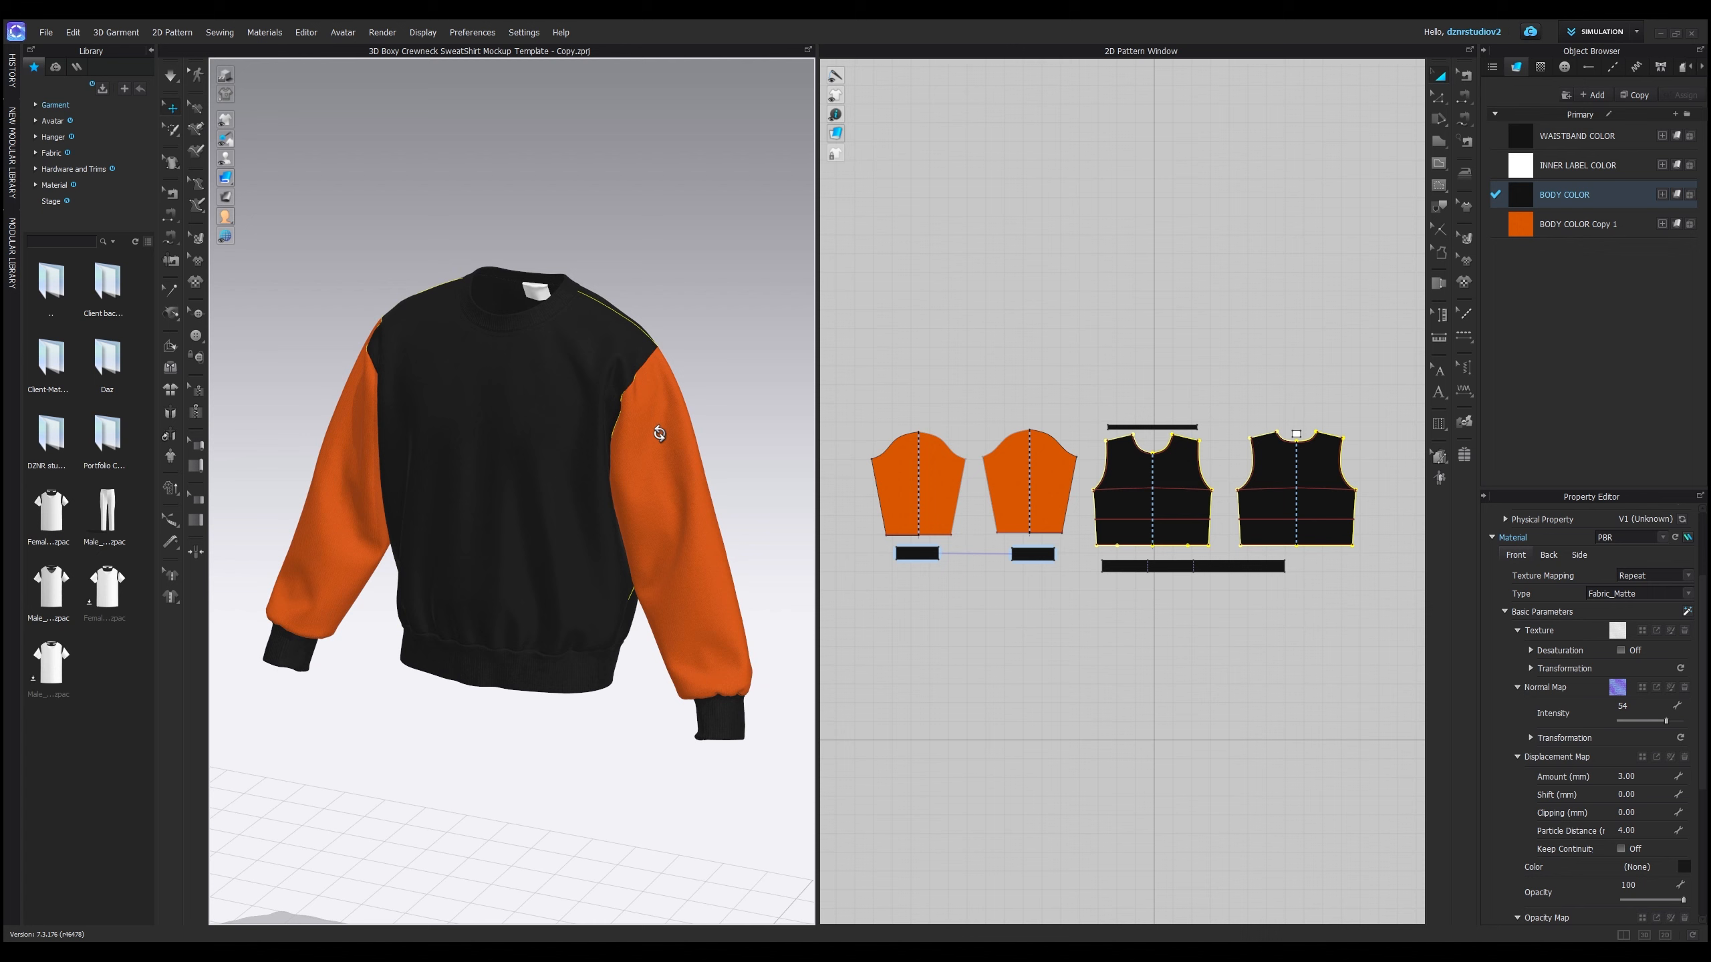
# - Import the logo image from the YT VIDEO folder as a new graphic
pyautogui.click(1539, 69)
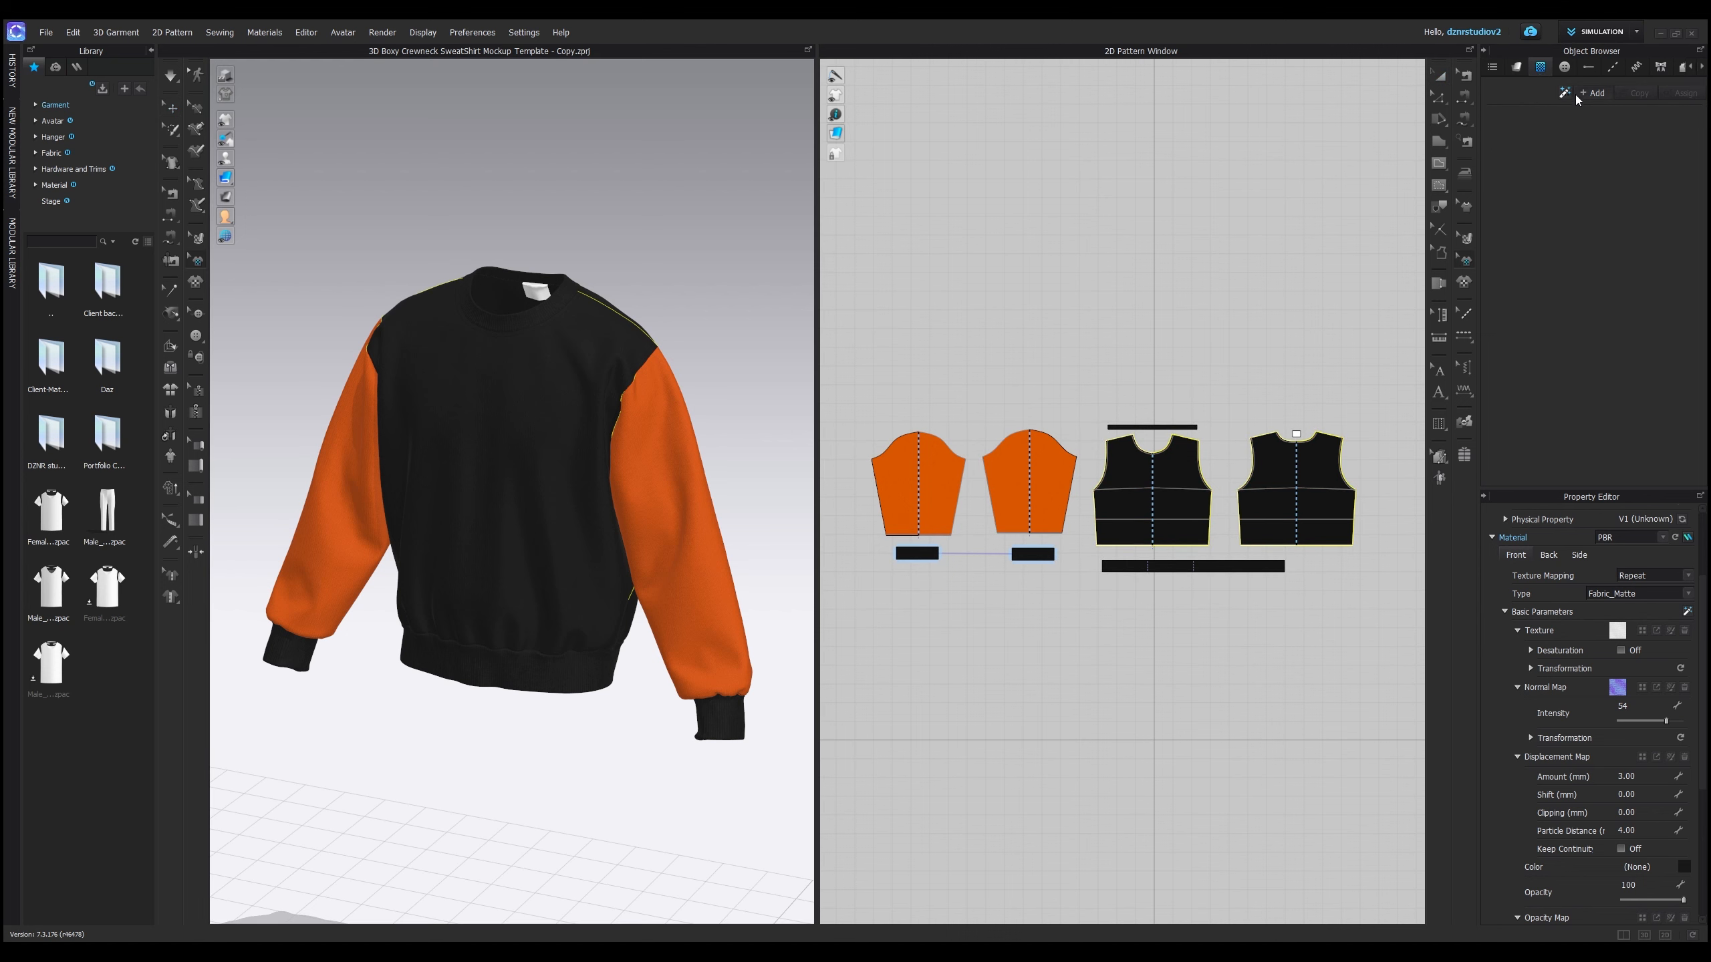
pyautogui.press('2')
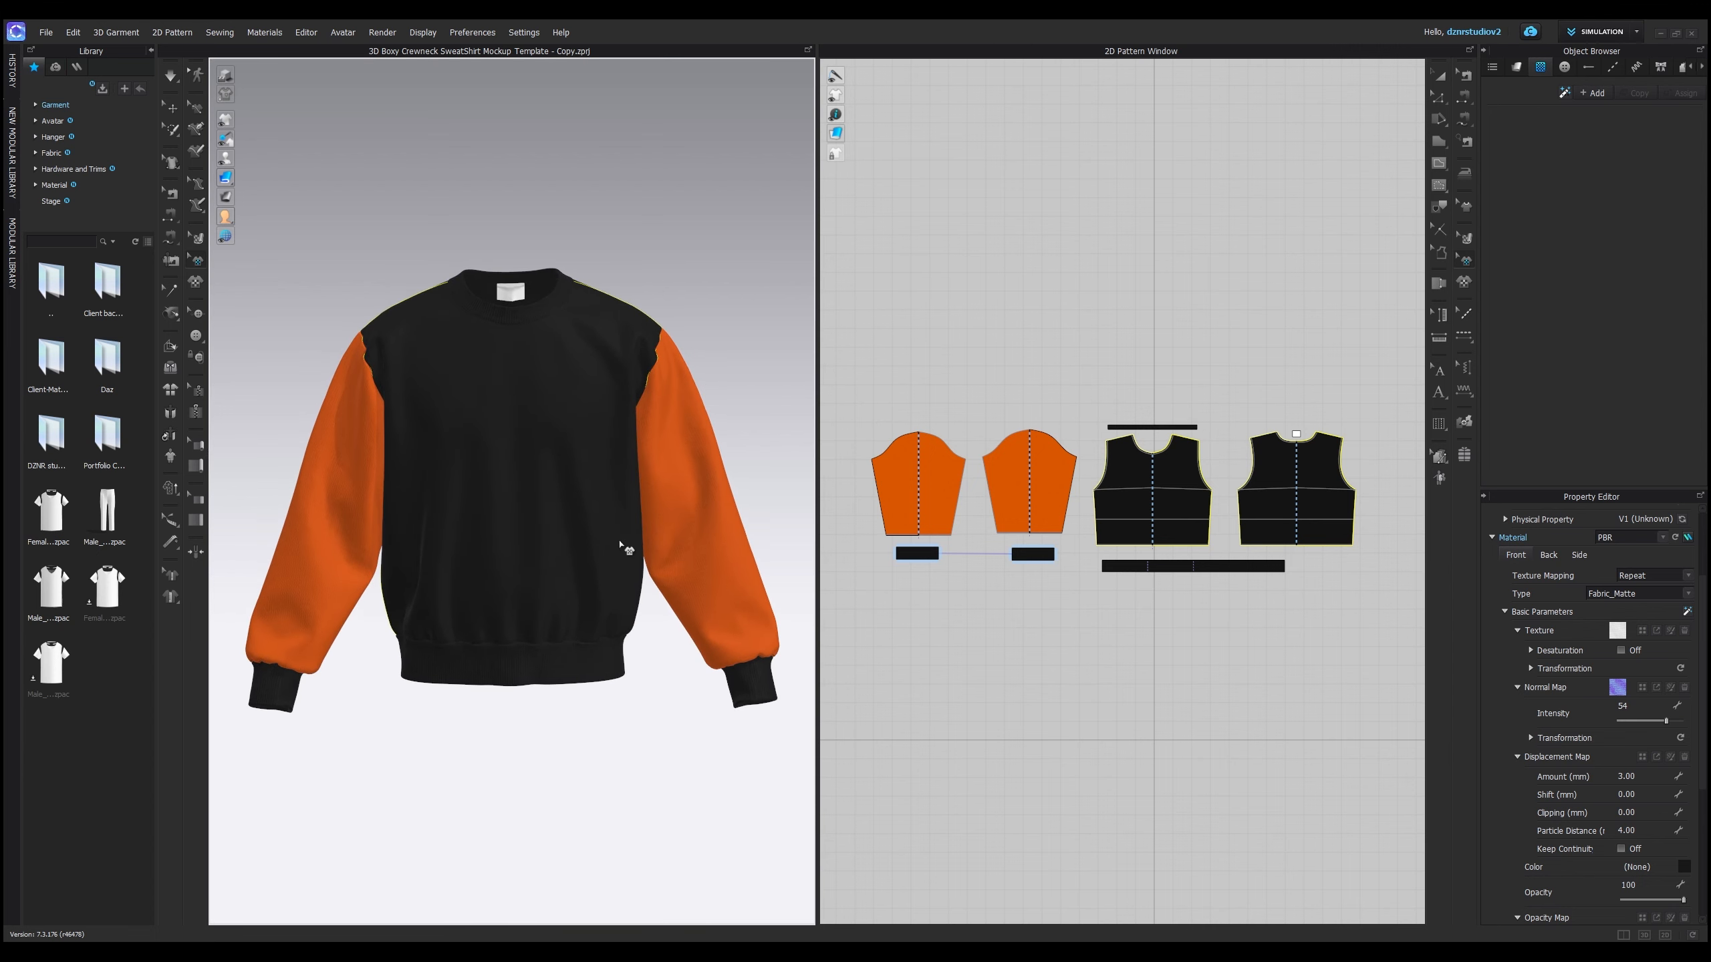
pyautogui.moveTo(684, 514); pyautogui.dragTo(744, 508, button='right')
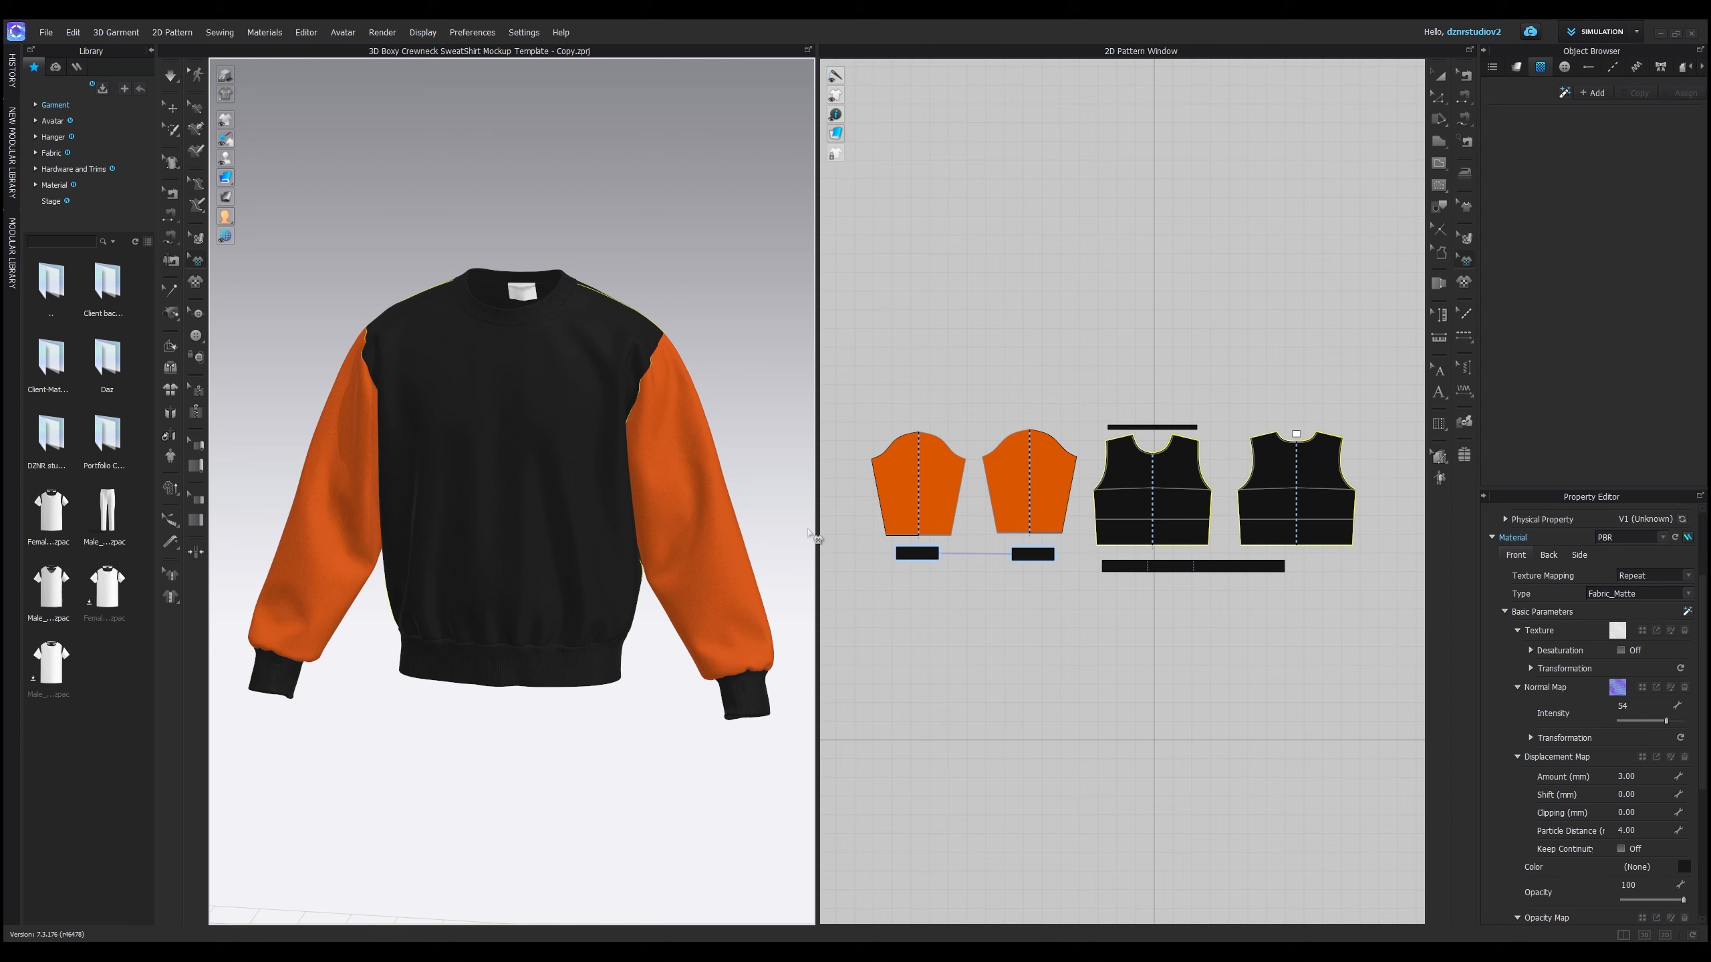
pyautogui.click(776, 952)
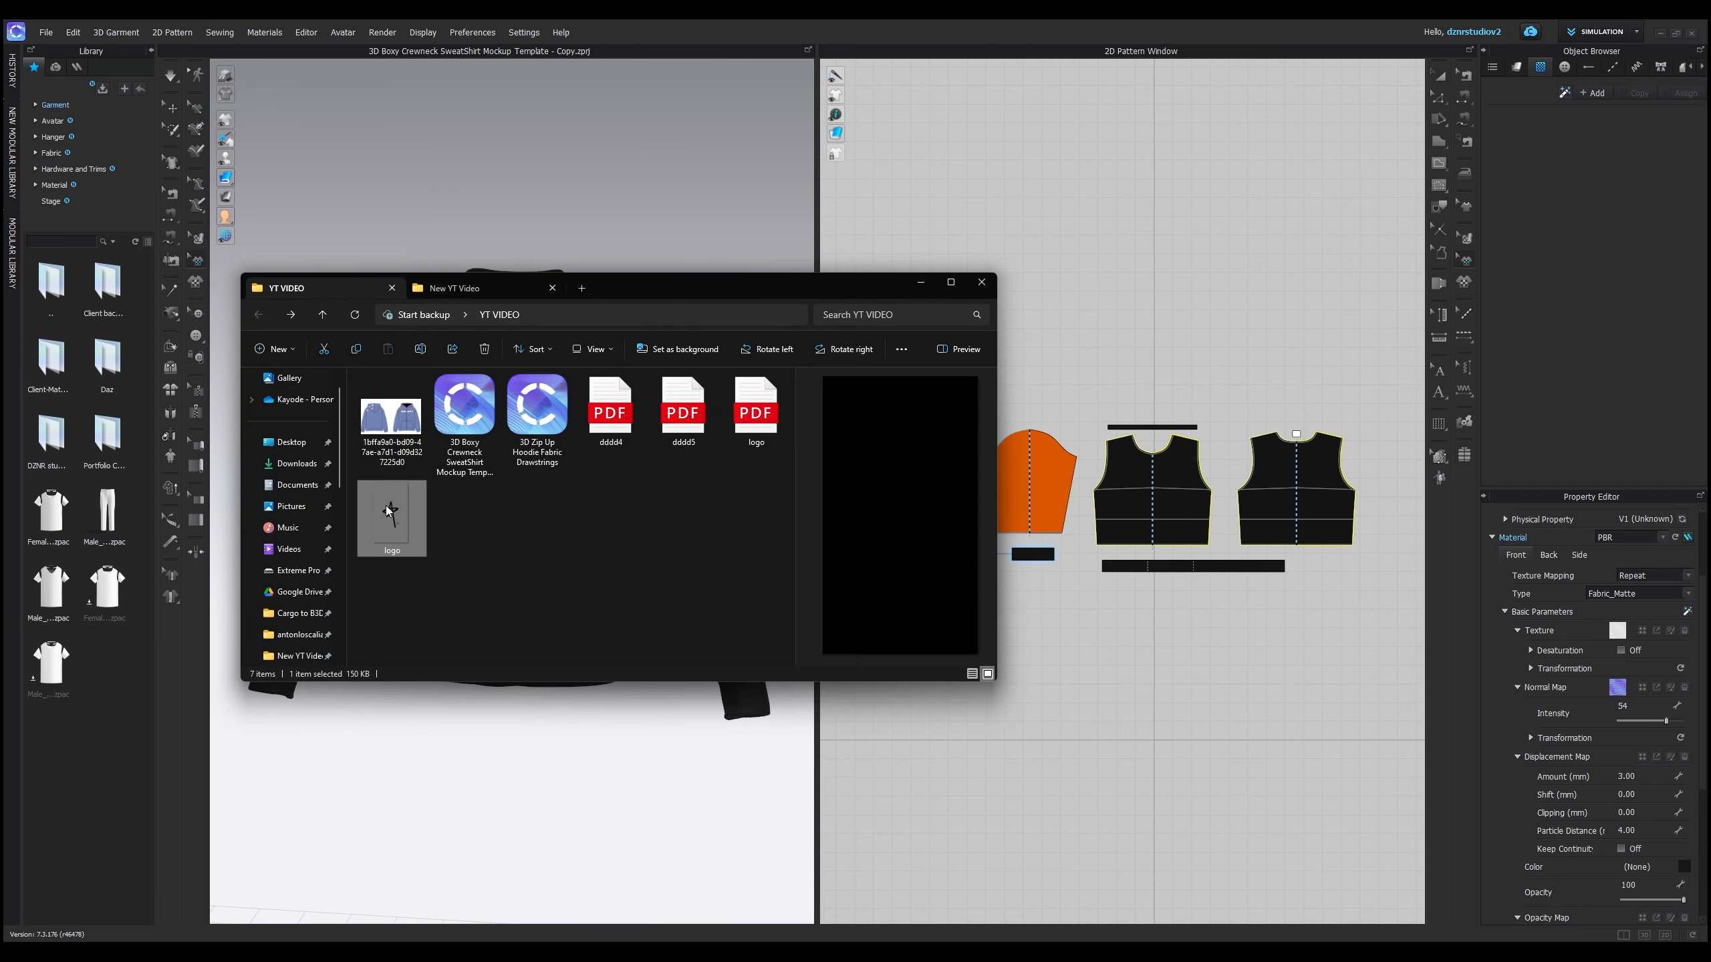
pyautogui.moveTo(388, 509); pyautogui.dragTo(1602, 264)
pyautogui.click(920, 282)
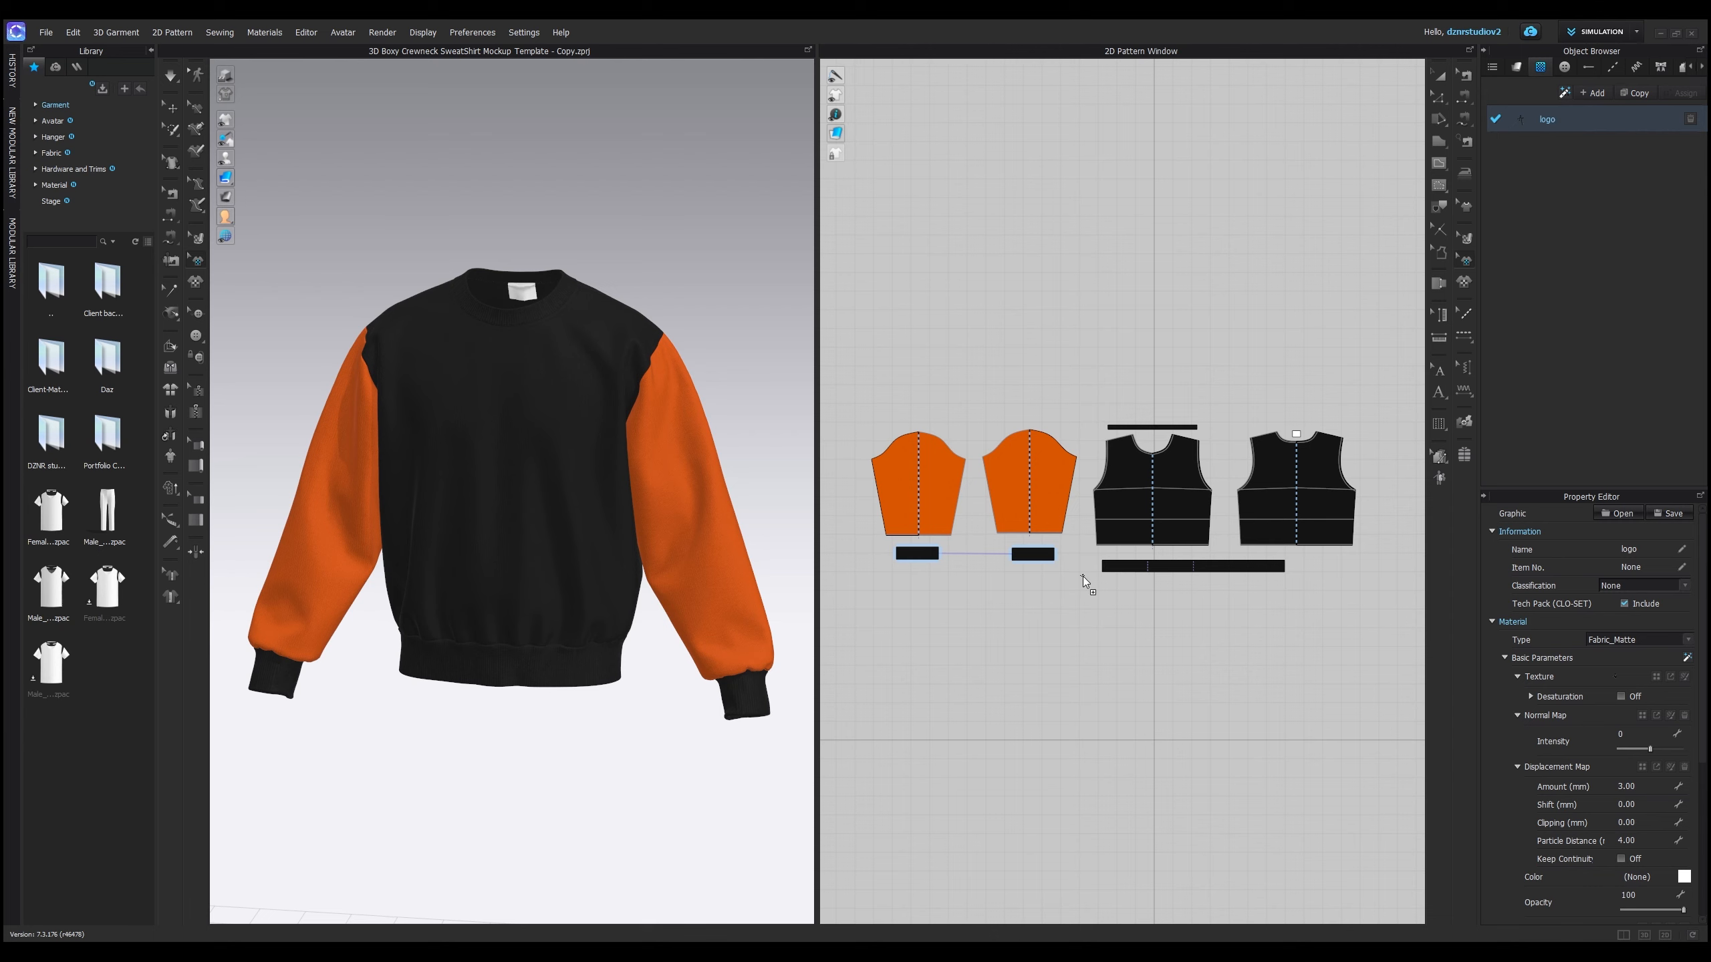
# - Place the logo graphic on the center of the sweatshirt's front chest
pyautogui.click(494, 425)
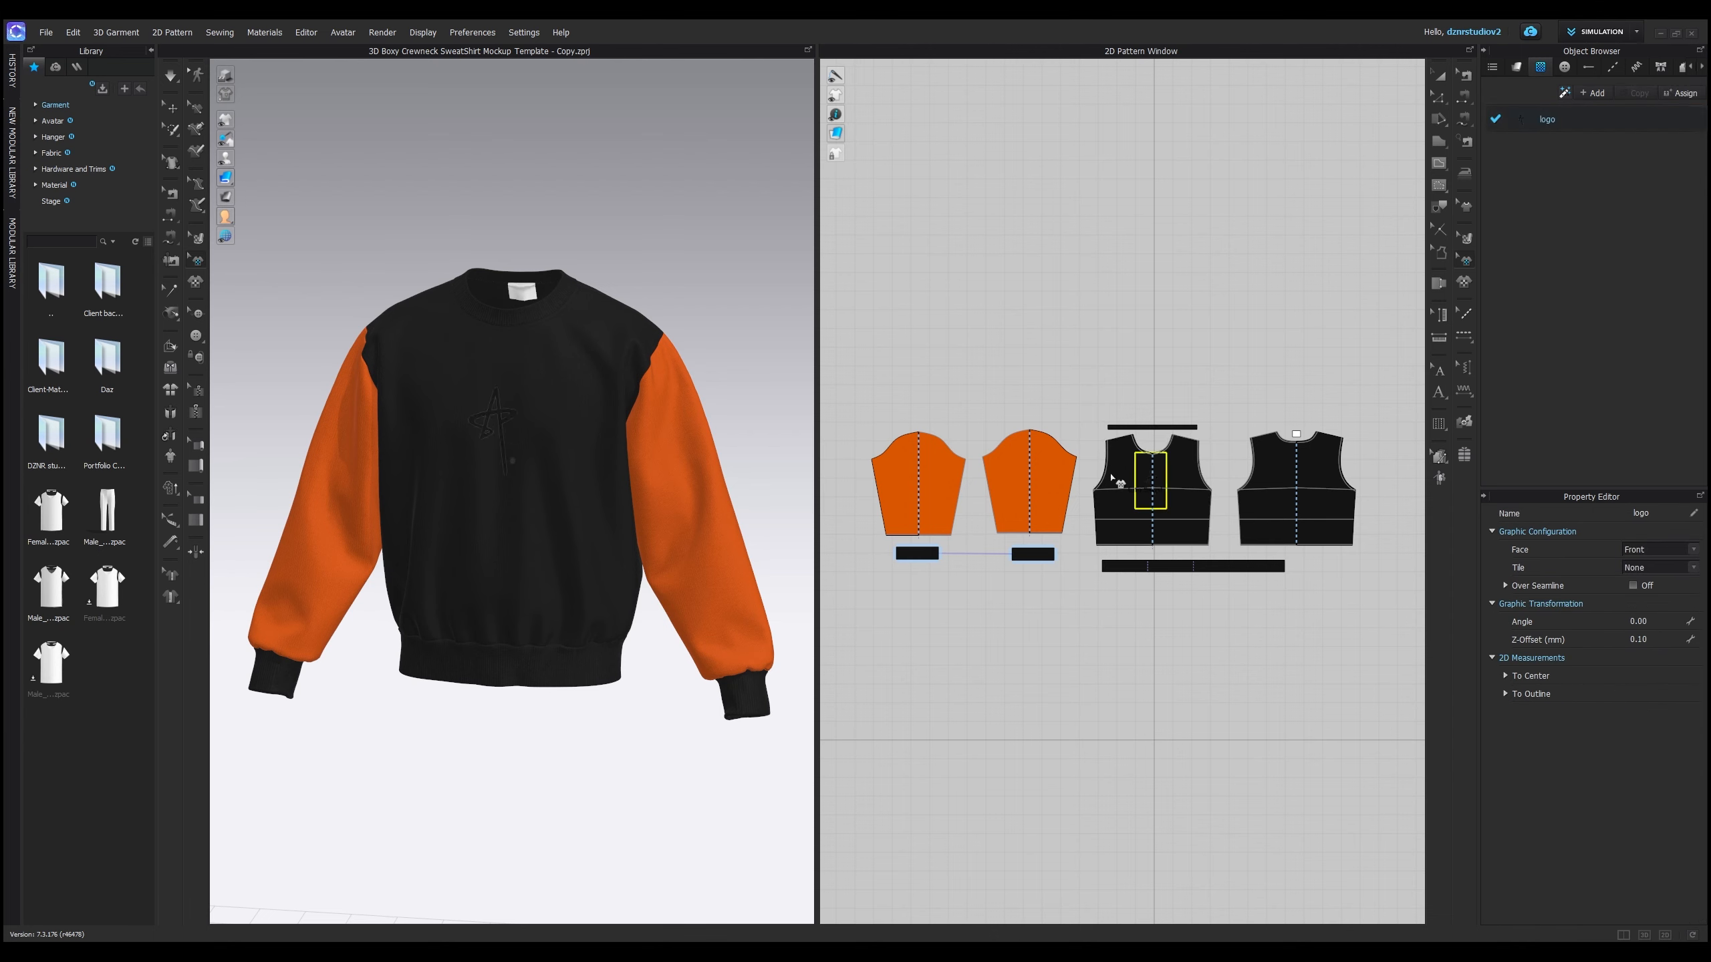
pyautogui.scroll(-2, 458, 480)
pyautogui.scroll(3, 458, 481)
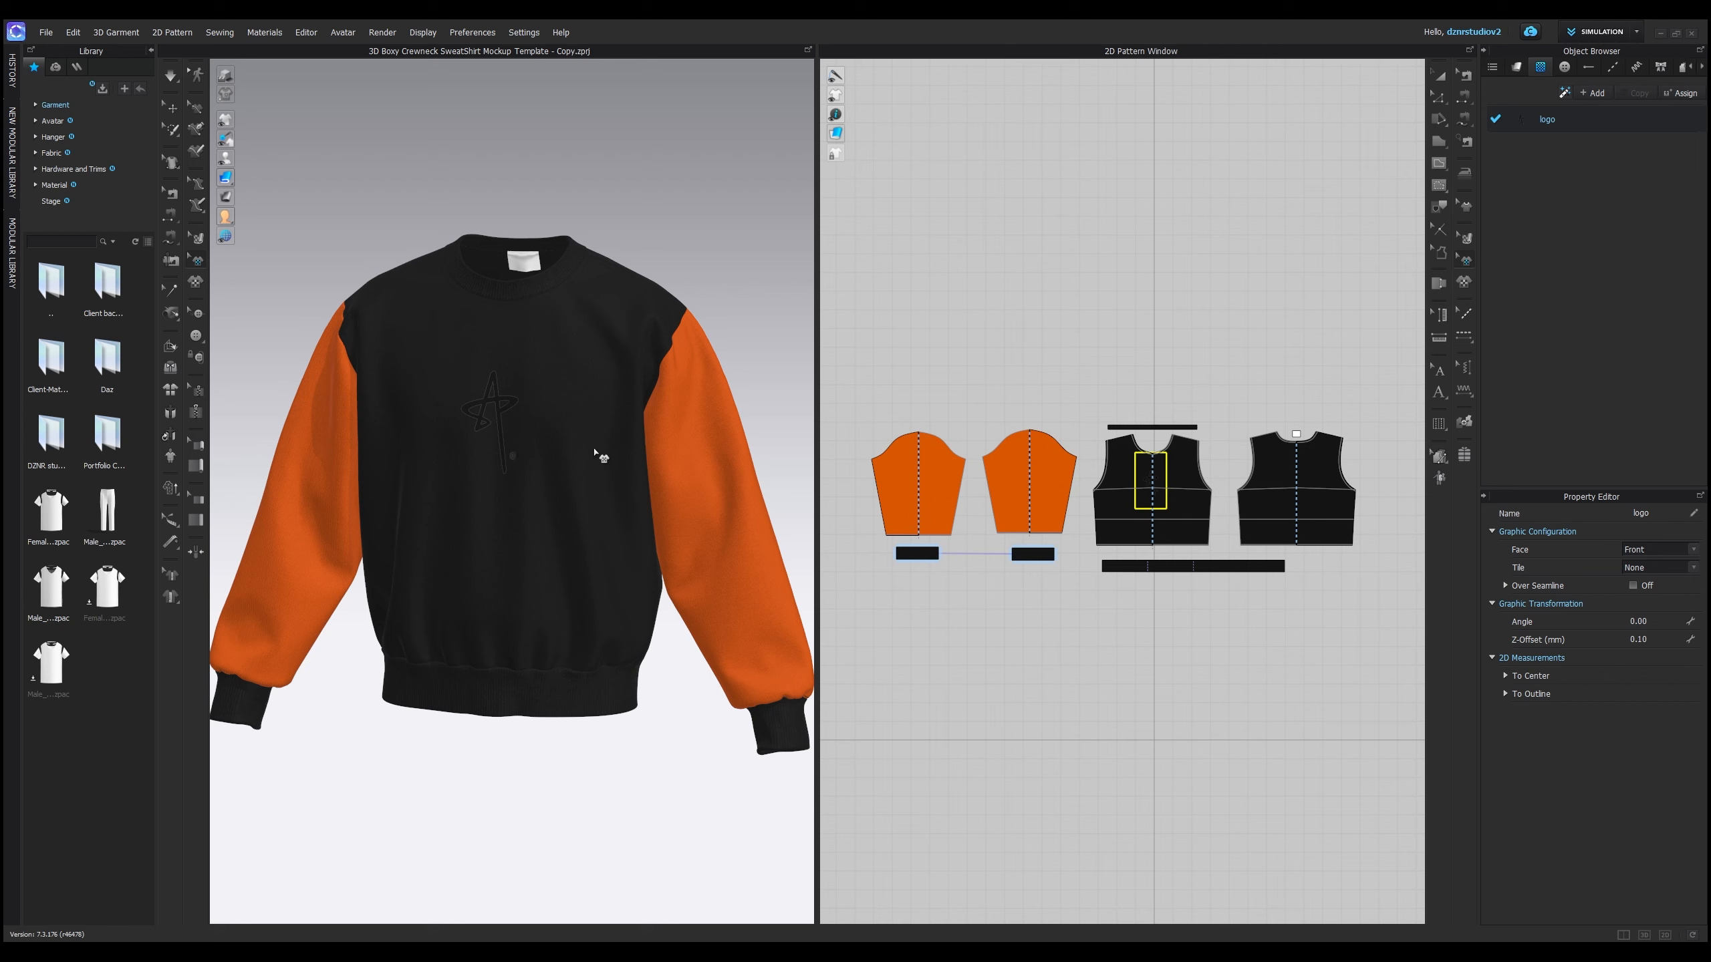
# - Preview black and gray on the logo graphic, set its color to white, and check it on the chest
pyautogui.click(1562, 121)
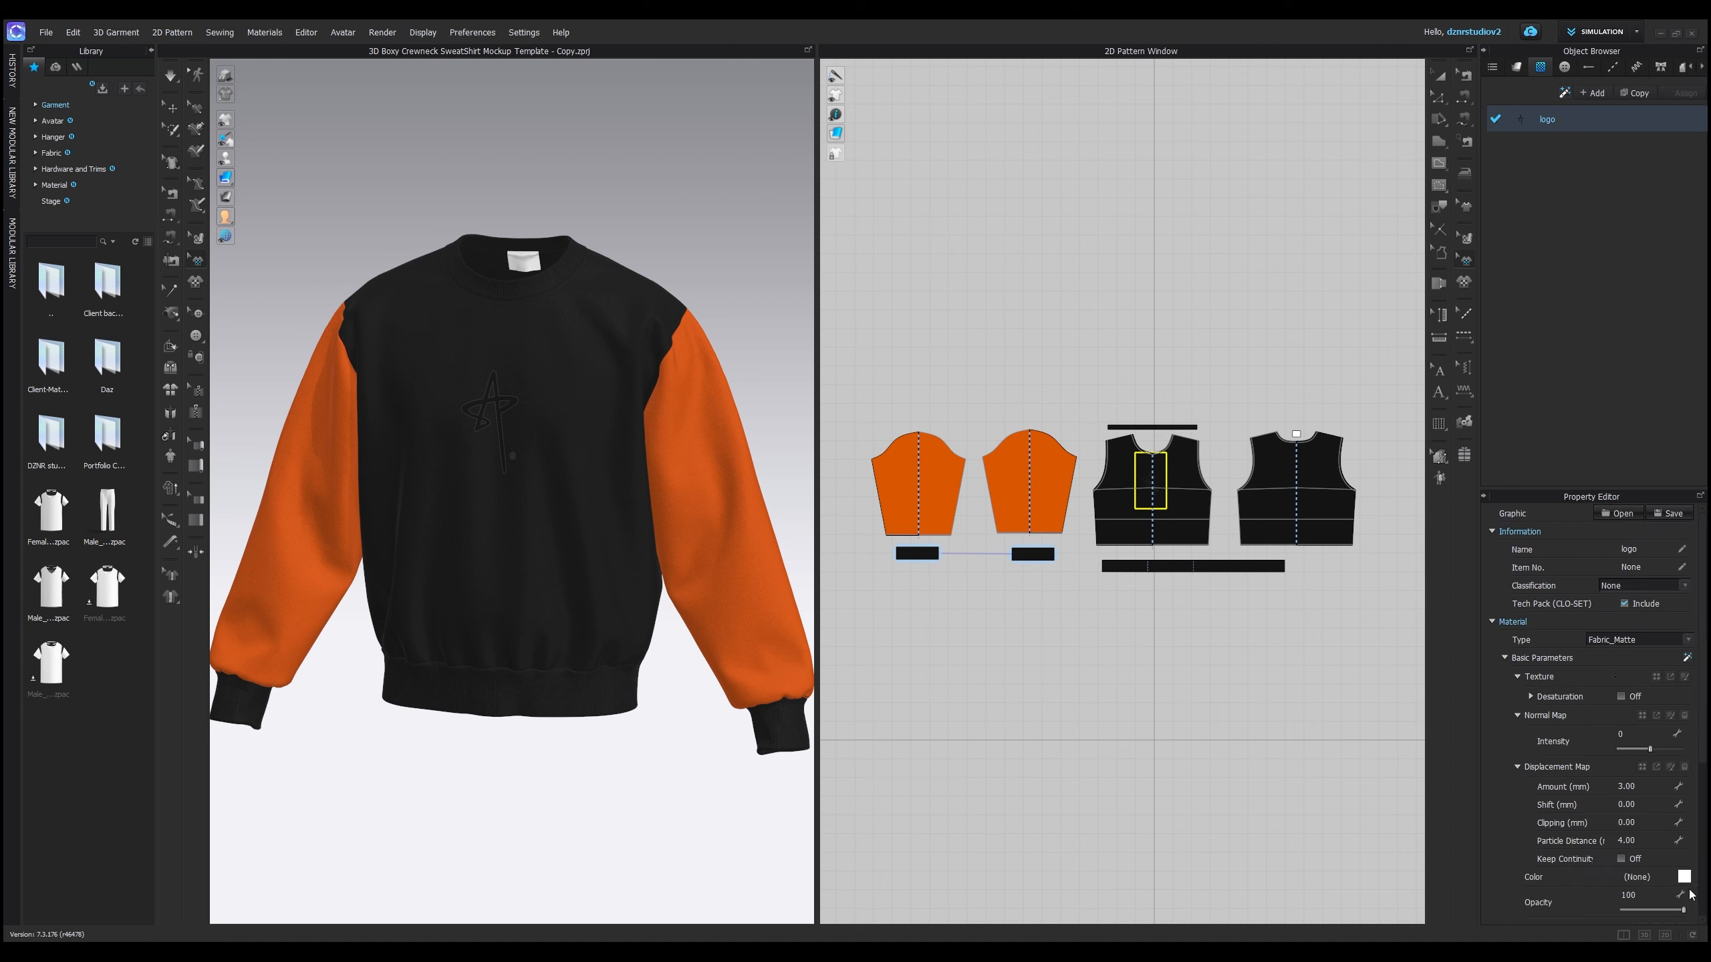
pyautogui.scroll(-1, 1689, 894)
pyautogui.click(1684, 836)
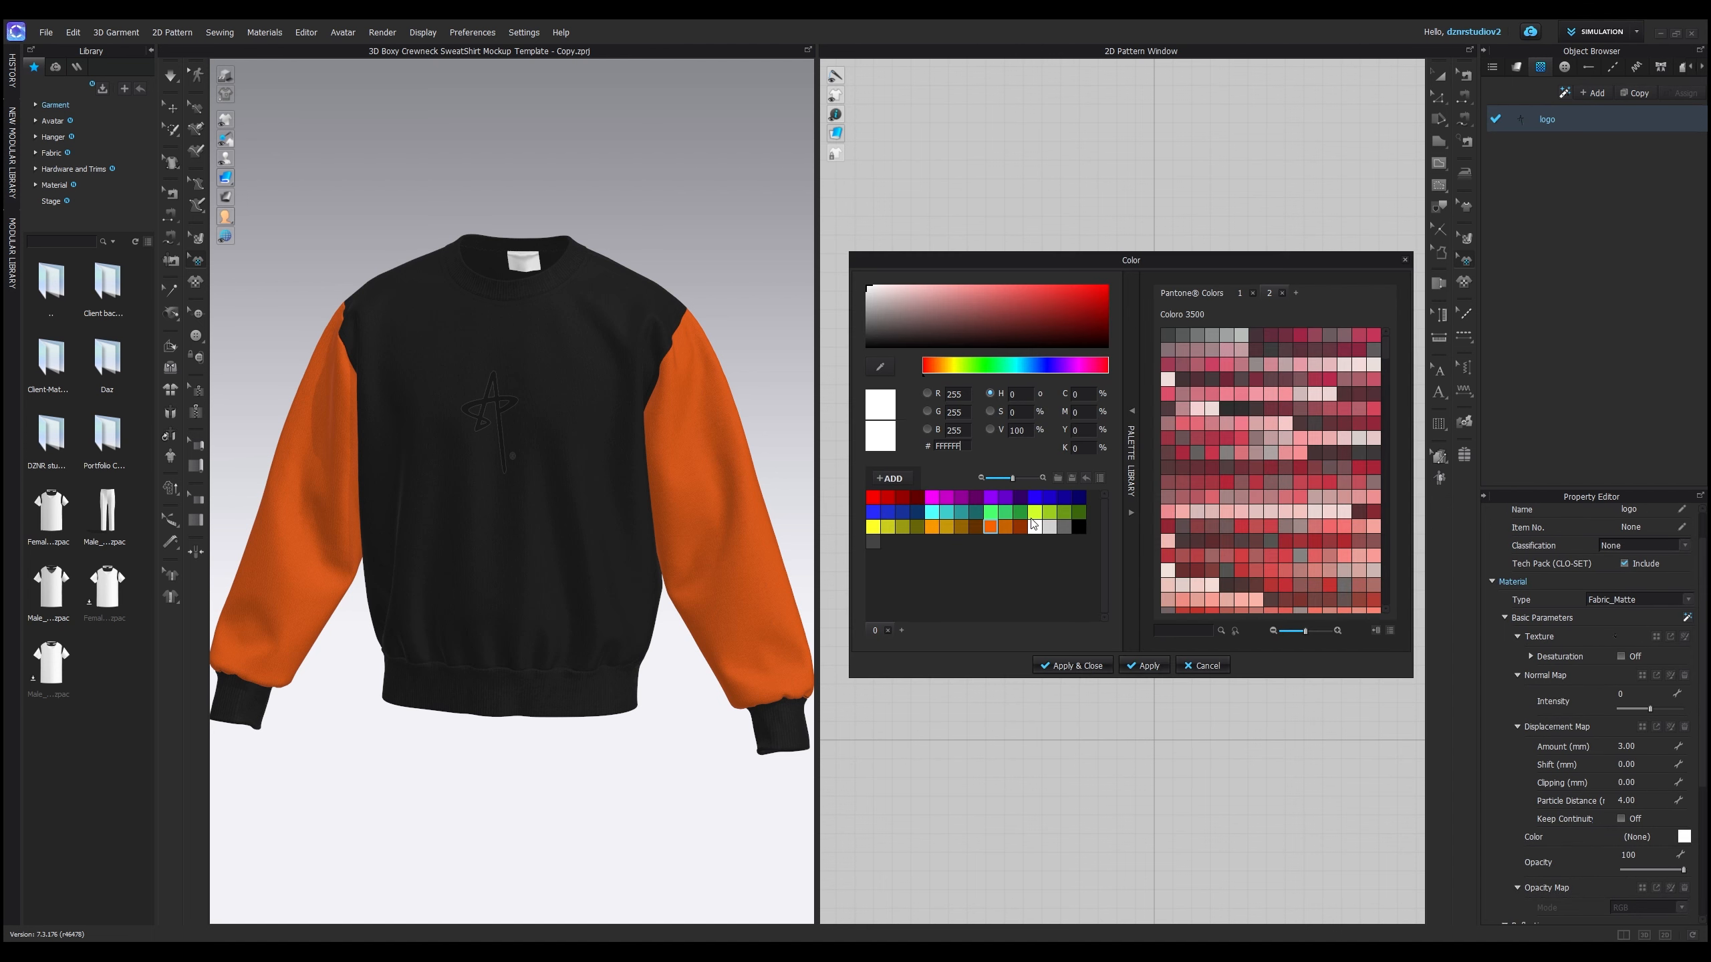
pyautogui.click(1077, 527)
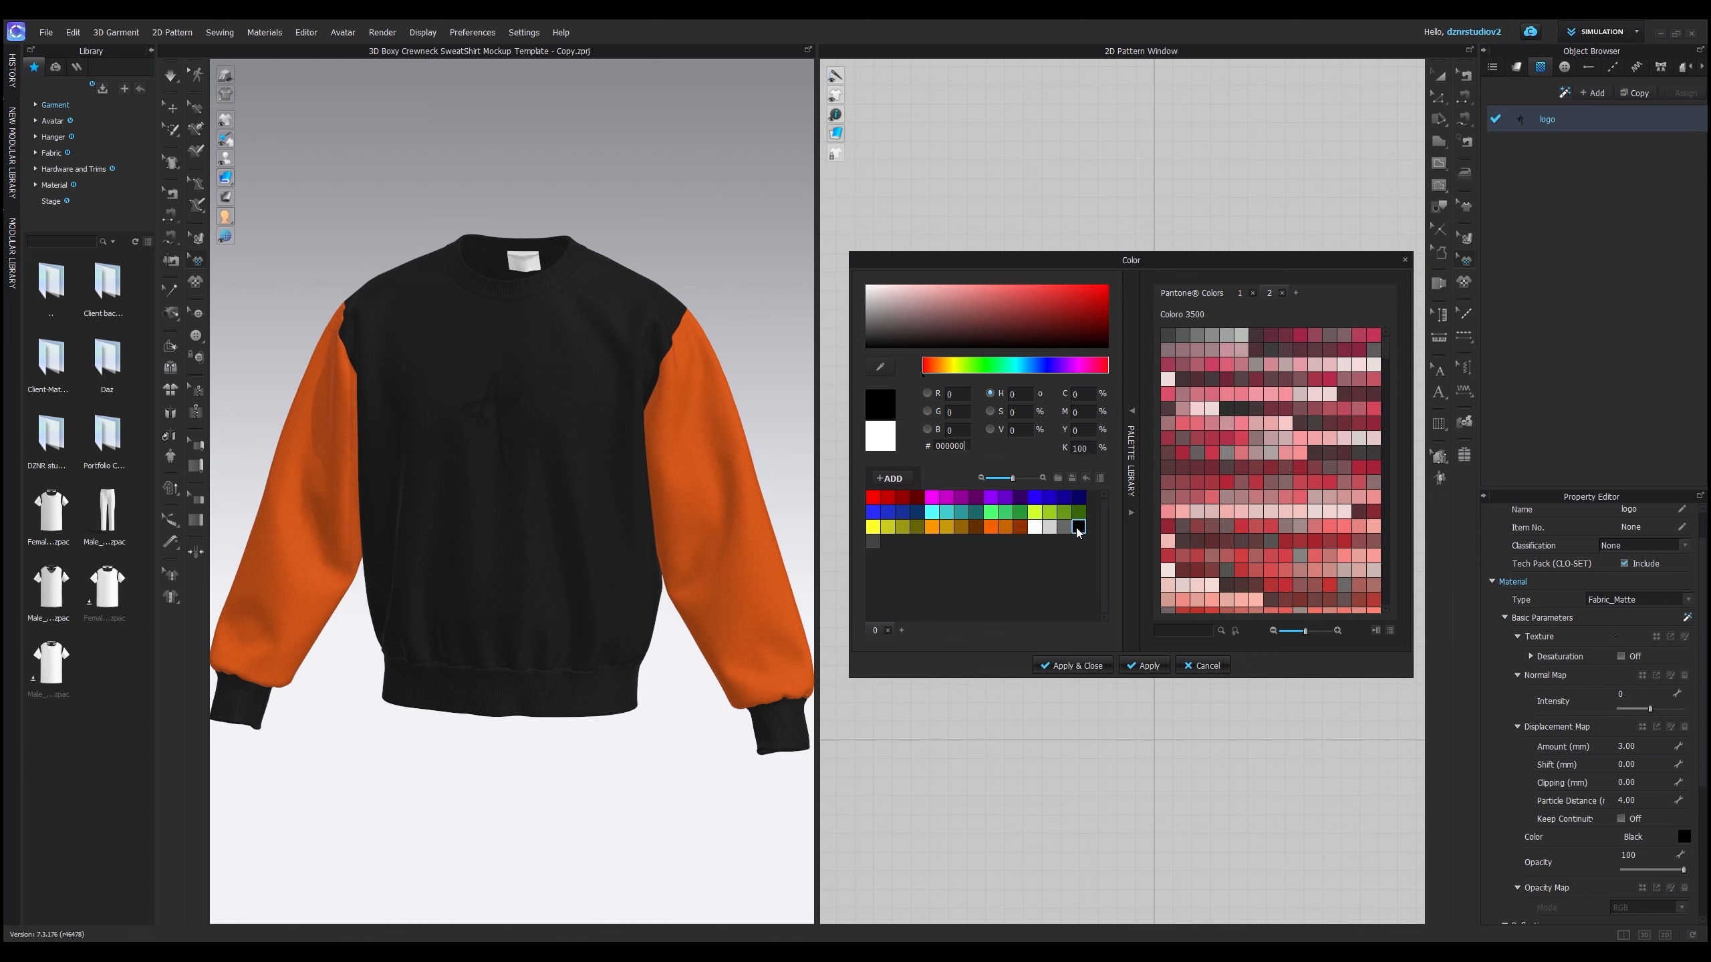
pyautogui.click(1064, 528)
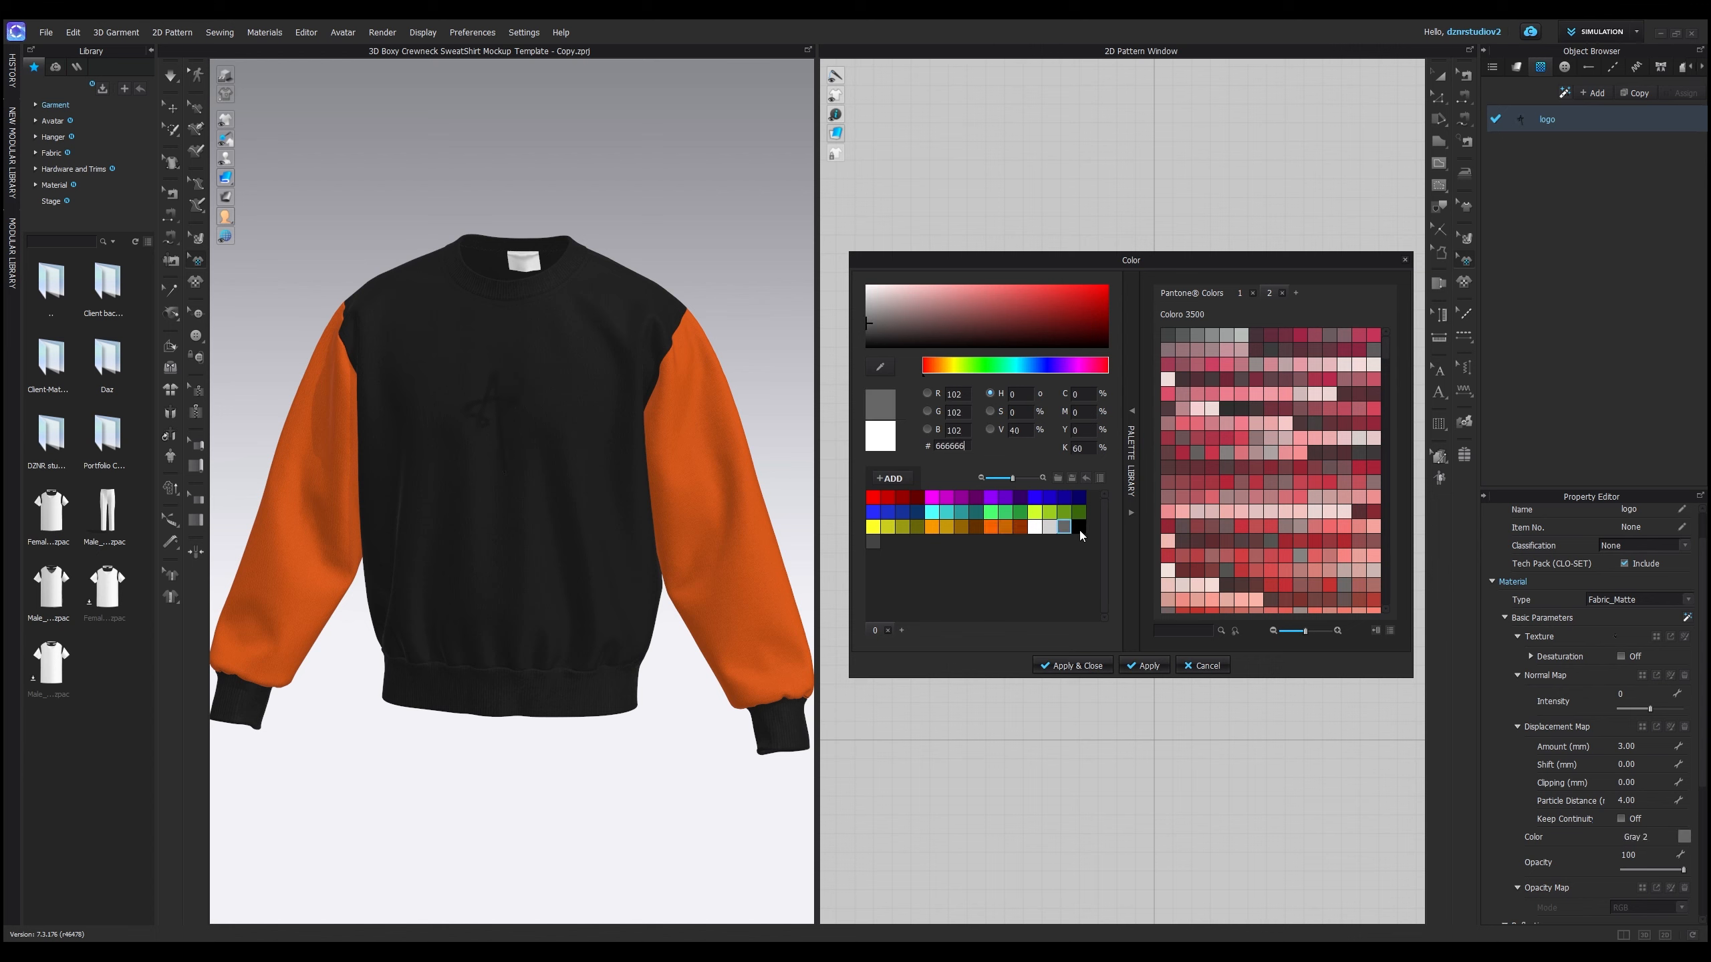
pyautogui.click(1079, 528)
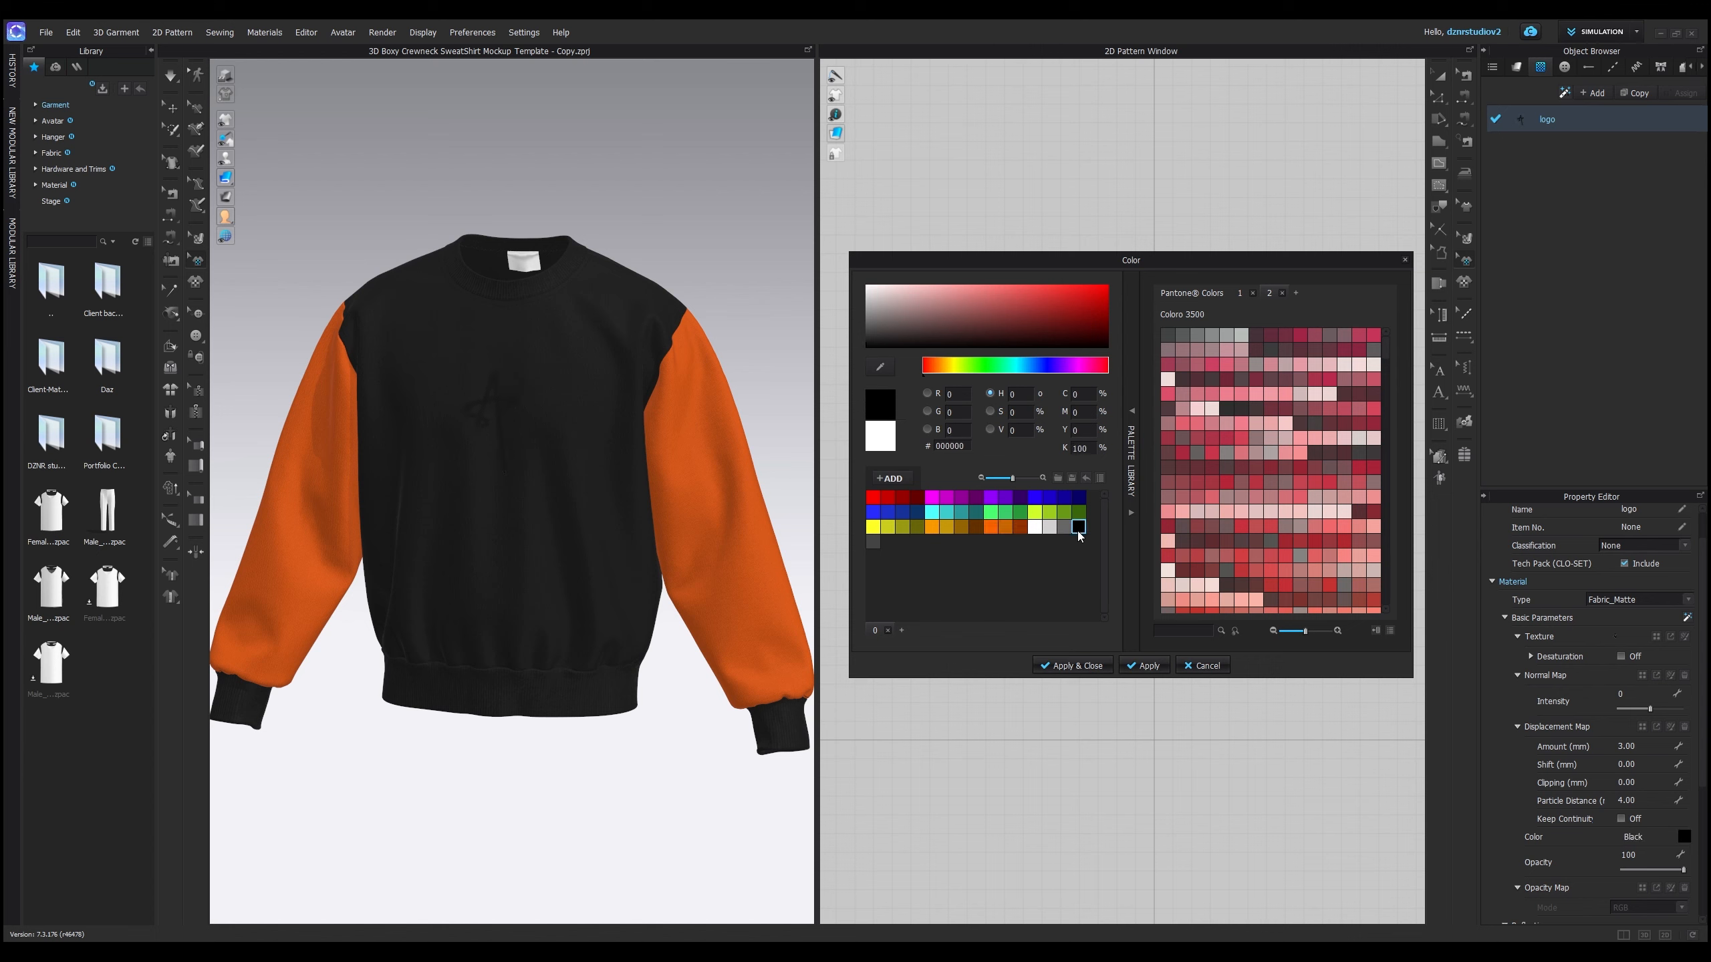
pyautogui.click(1039, 527)
pyautogui.click(1071, 666)
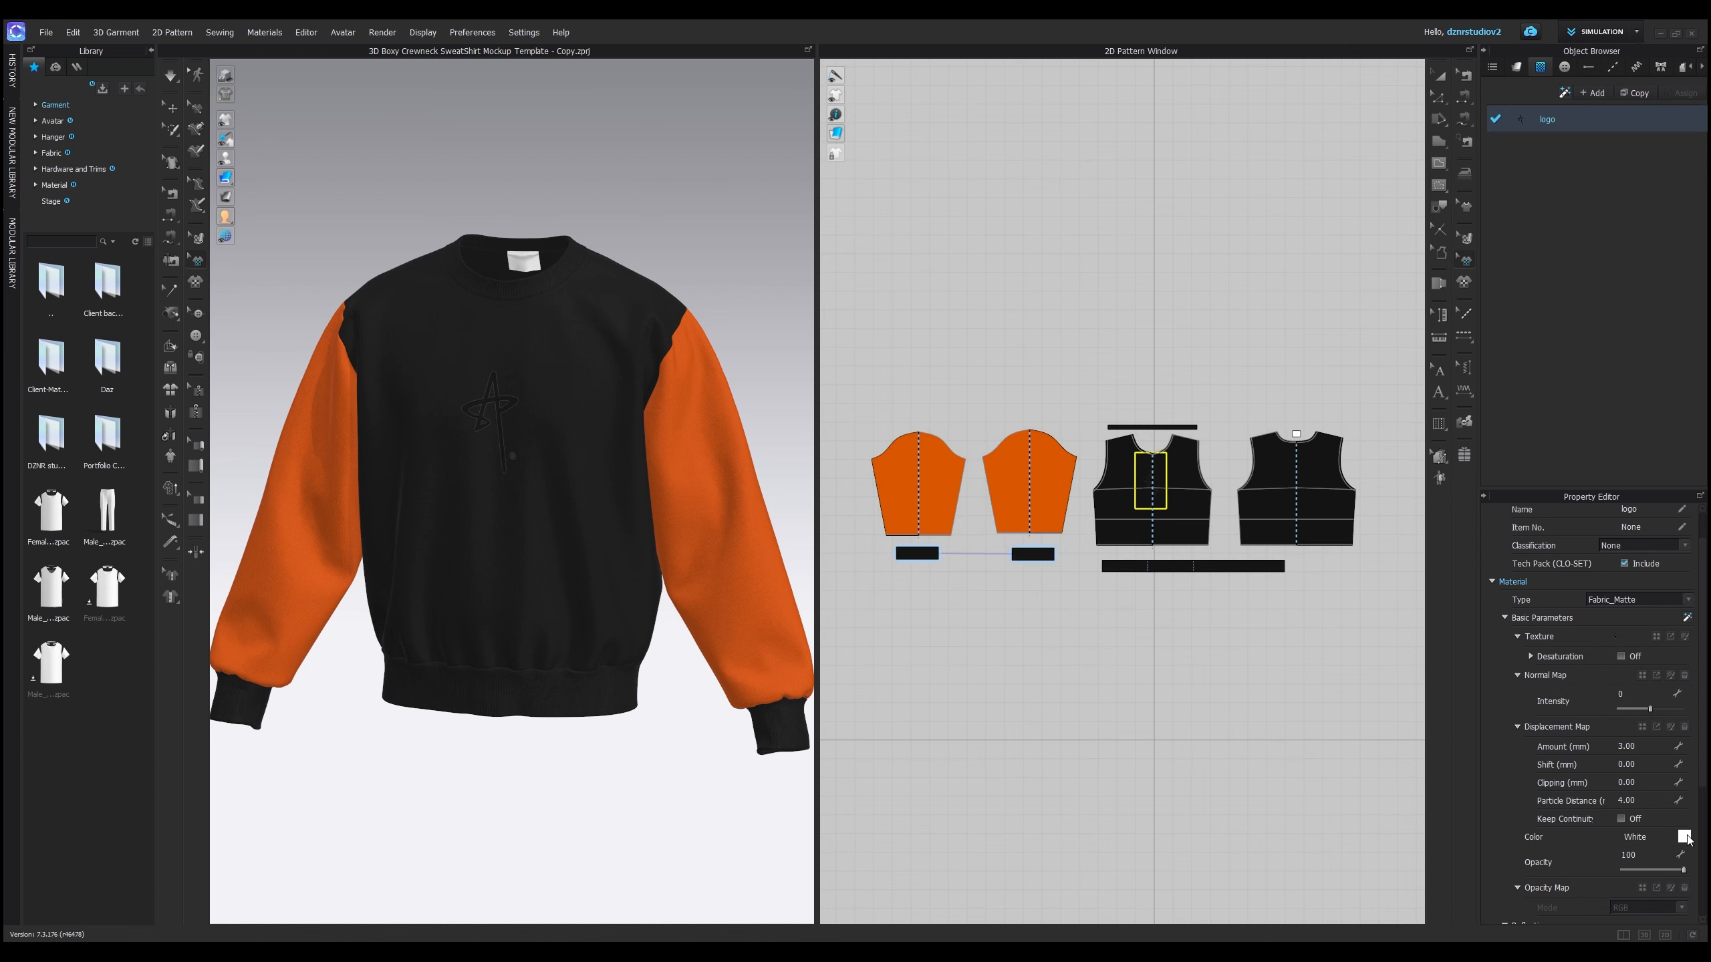
pyautogui.scroll(-2, 521, 463)
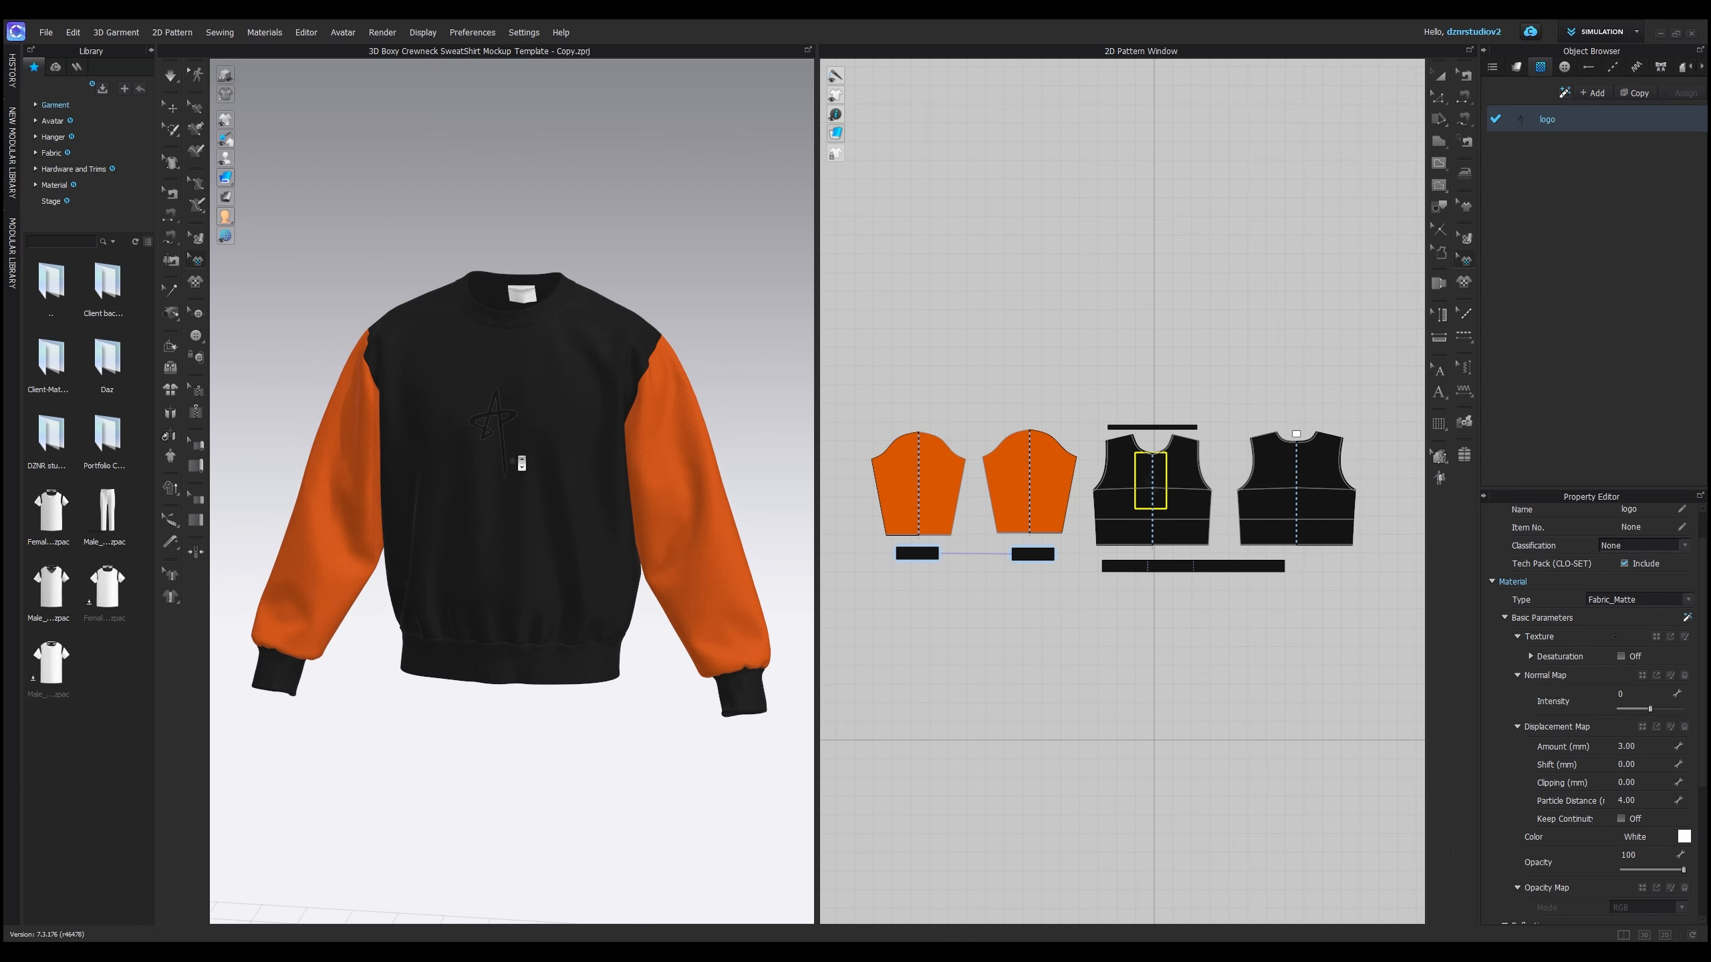
pyautogui.scroll(2, 522, 463)
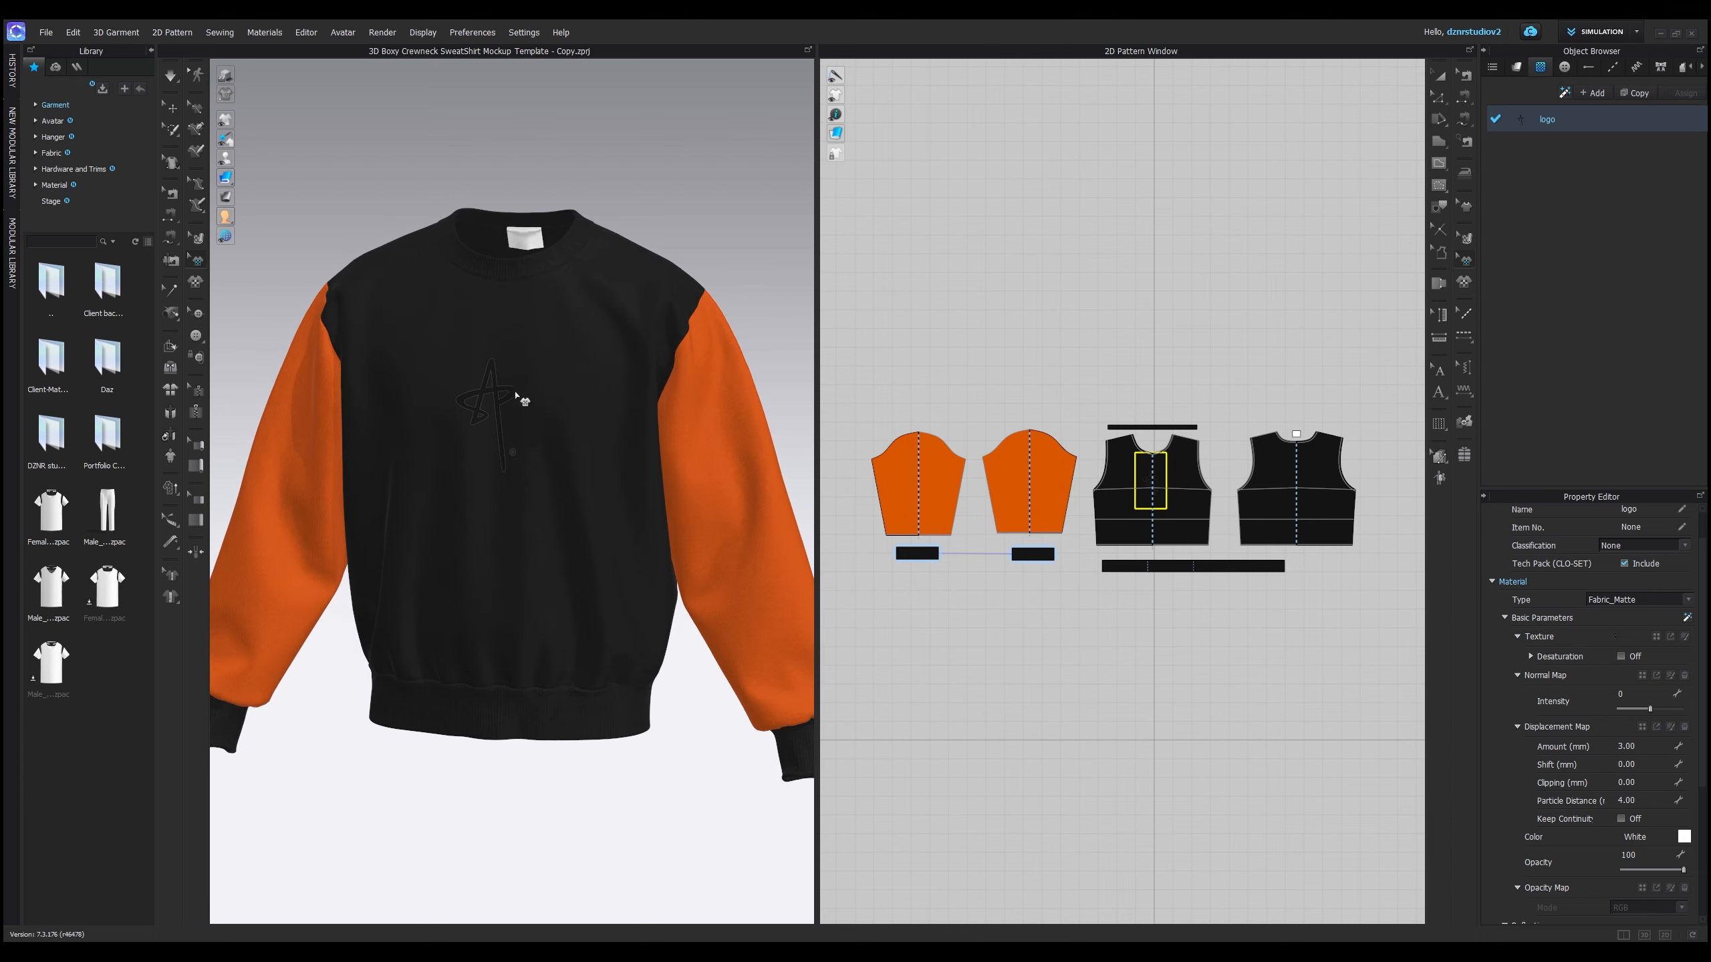
# - Turn on Desaturation for the logo graphic's texture and inspect the print on the chest
pyautogui.click(1621, 656)
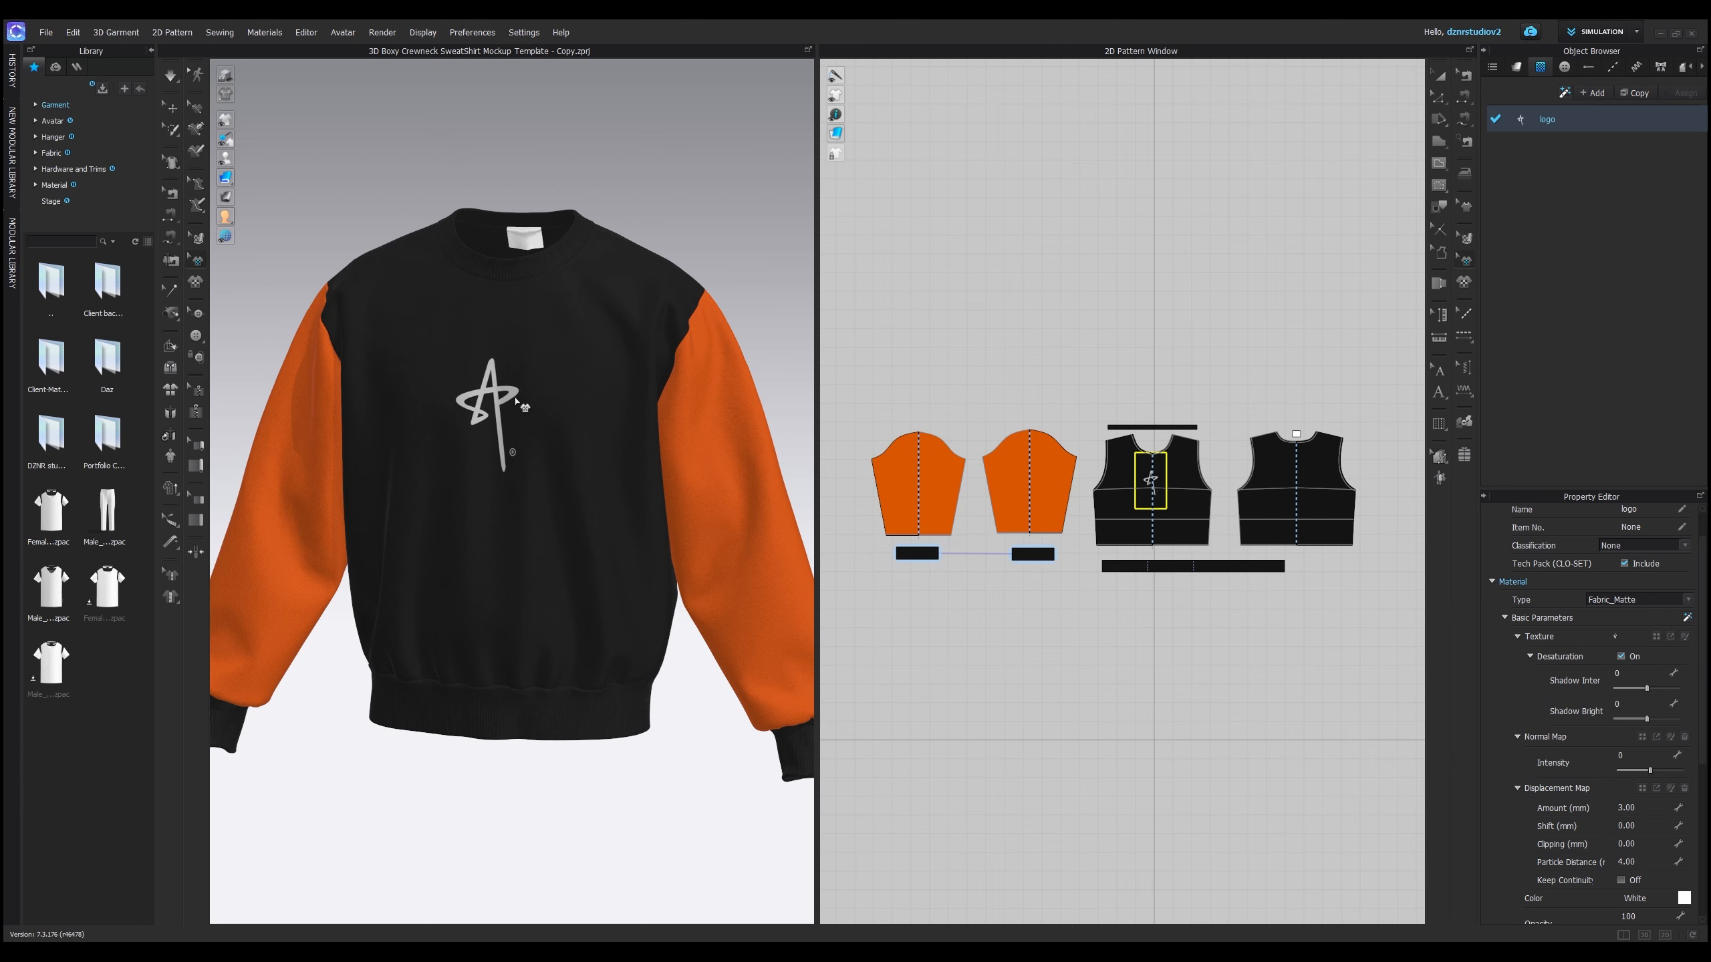
pyautogui.scroll(5, 520, 413)
pyautogui.scroll(-5, 513, 428)
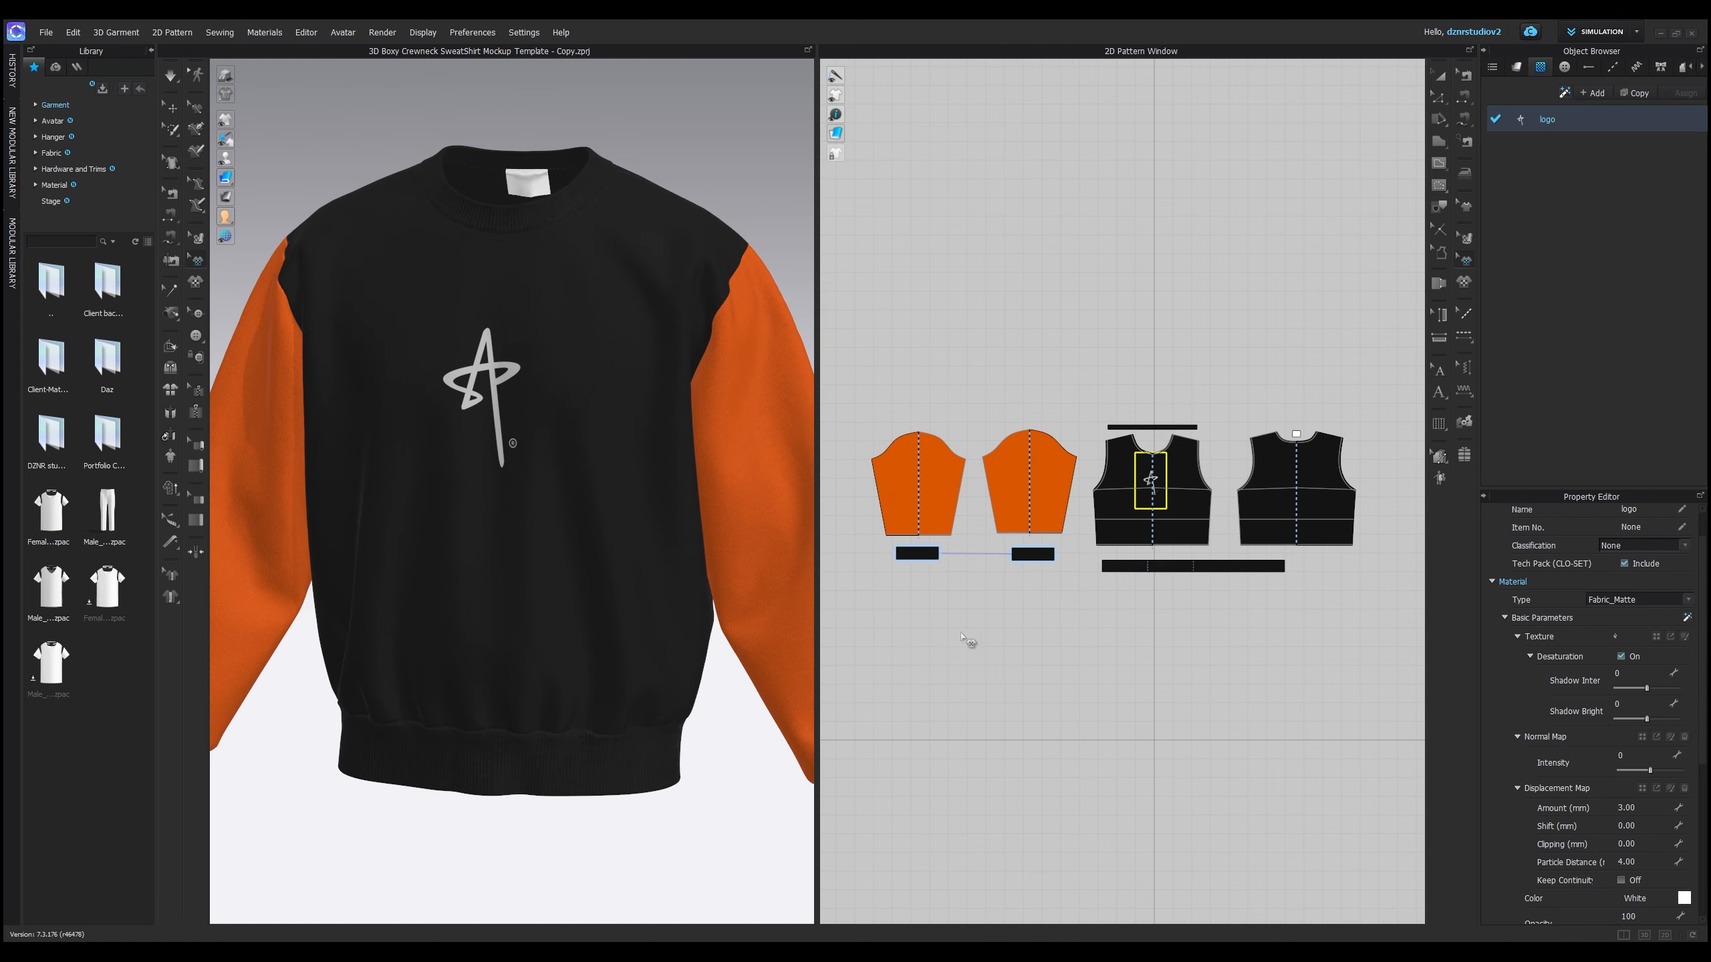
# - Select the logo on the front pattern piece and enlarge it in two passes
pyautogui.scroll(5, 1163, 490)
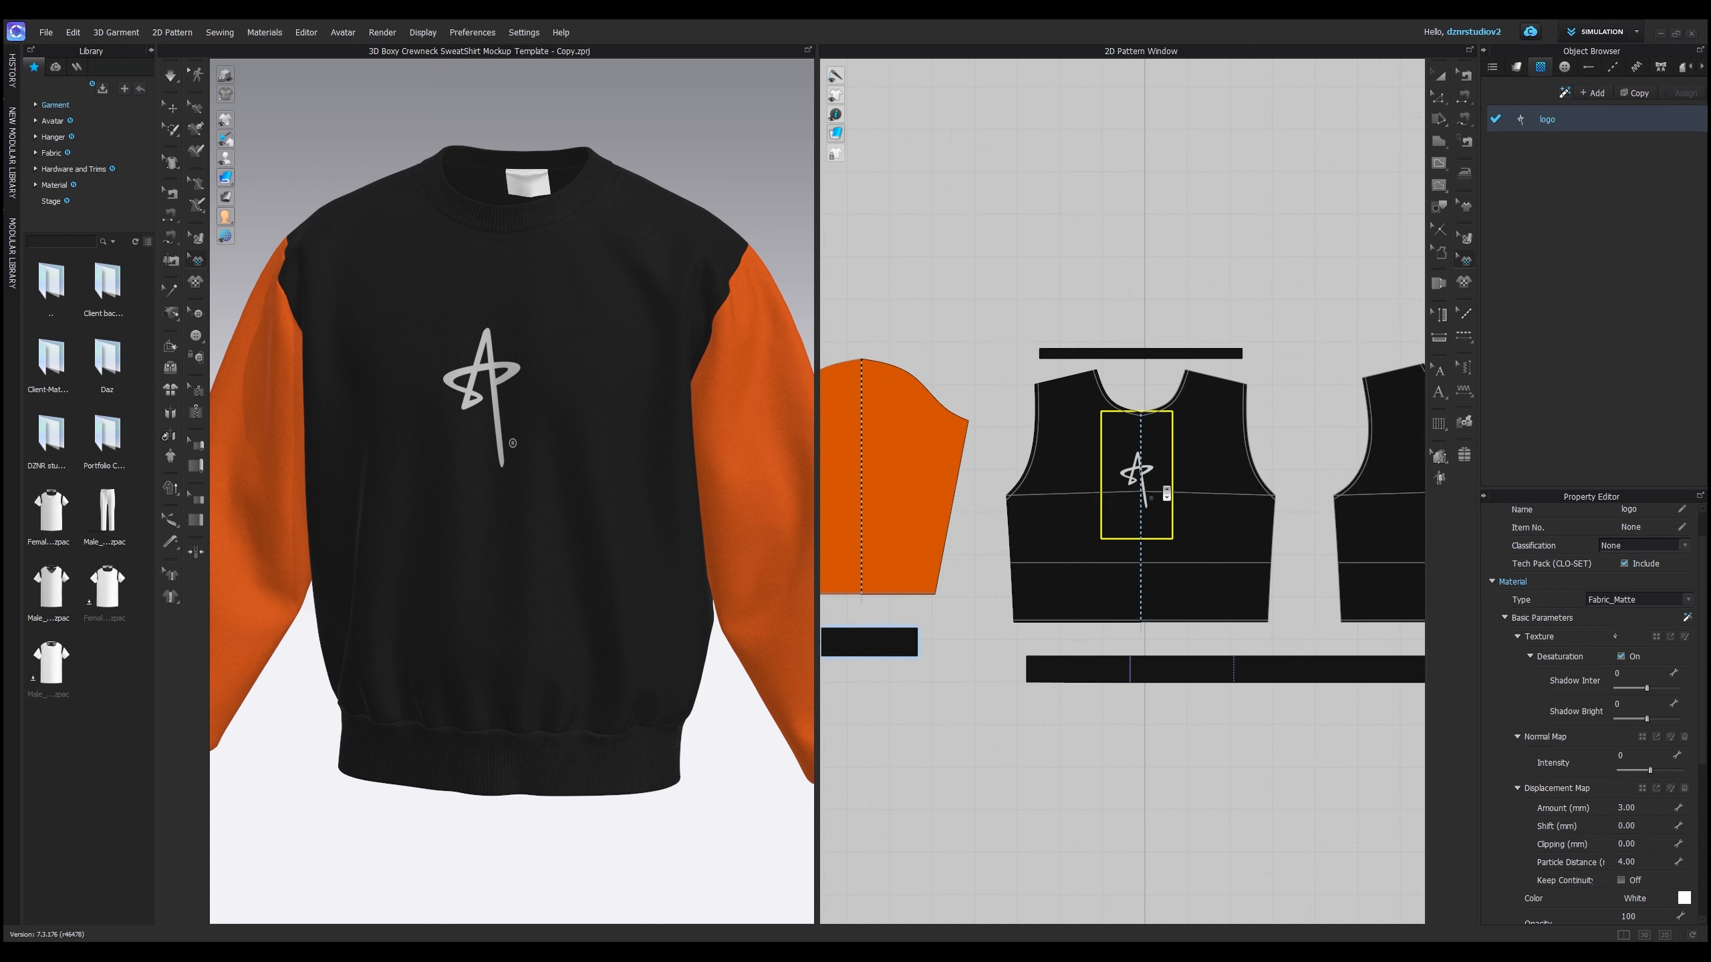
pyautogui.scroll(-2, 1165, 492)
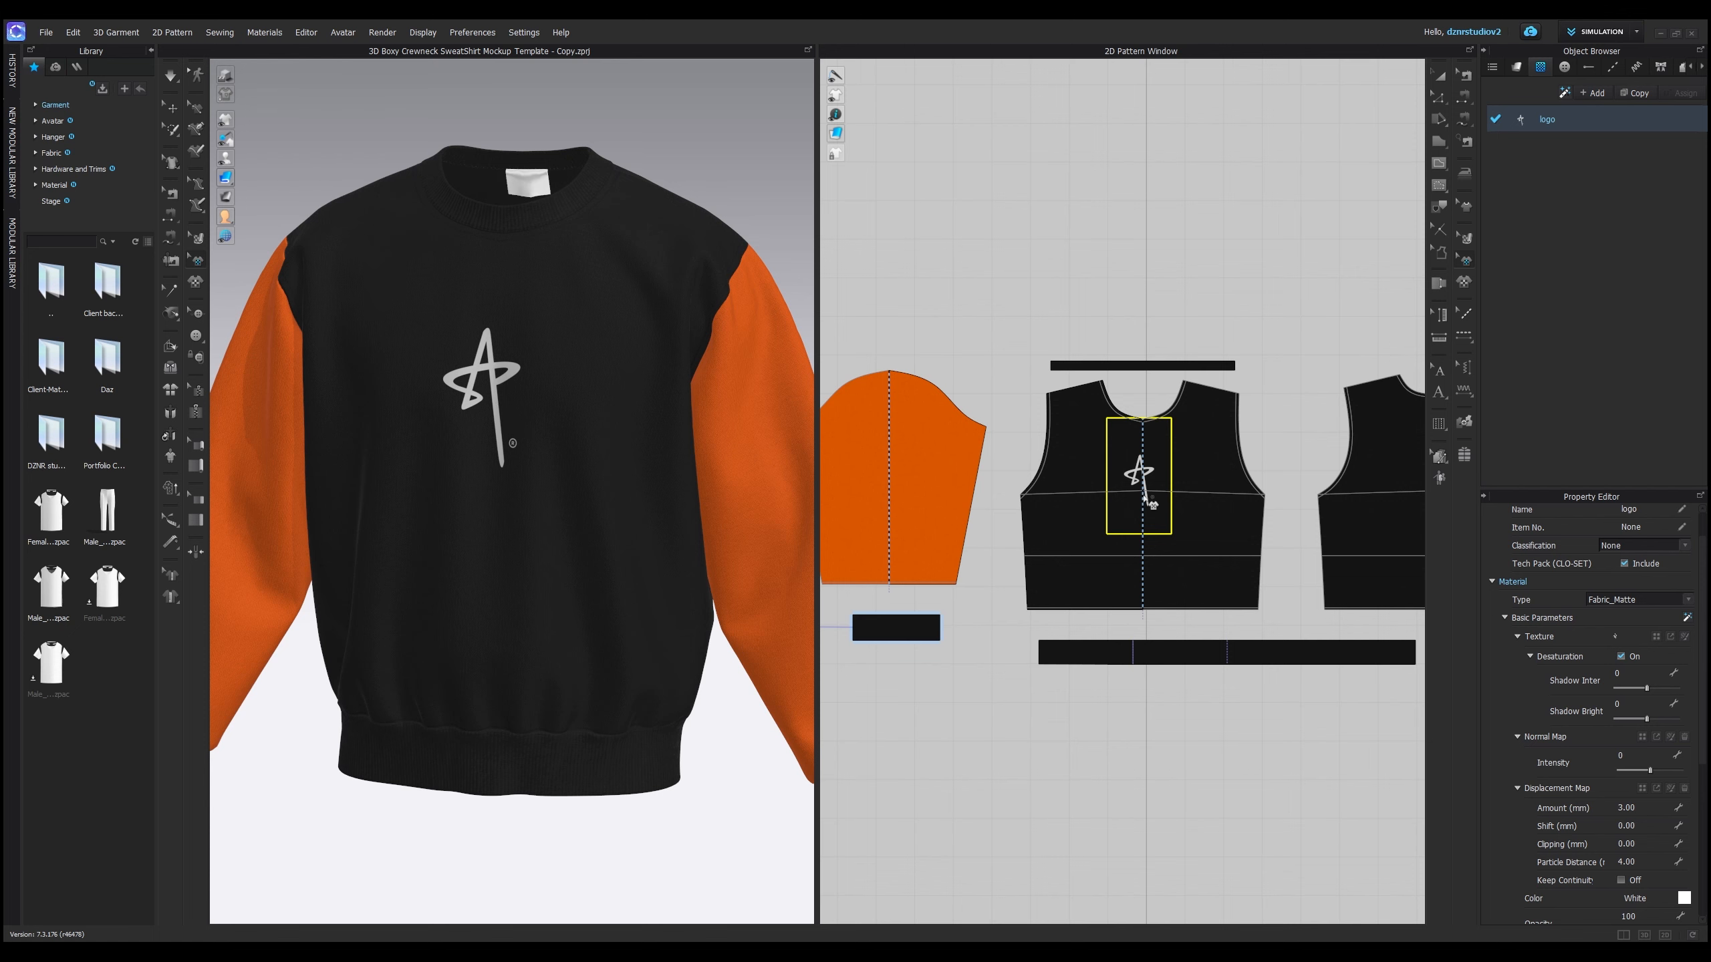
pyautogui.click(1145, 481)
pyautogui.moveTo(1158, 498); pyautogui.dragTo(1170, 504)
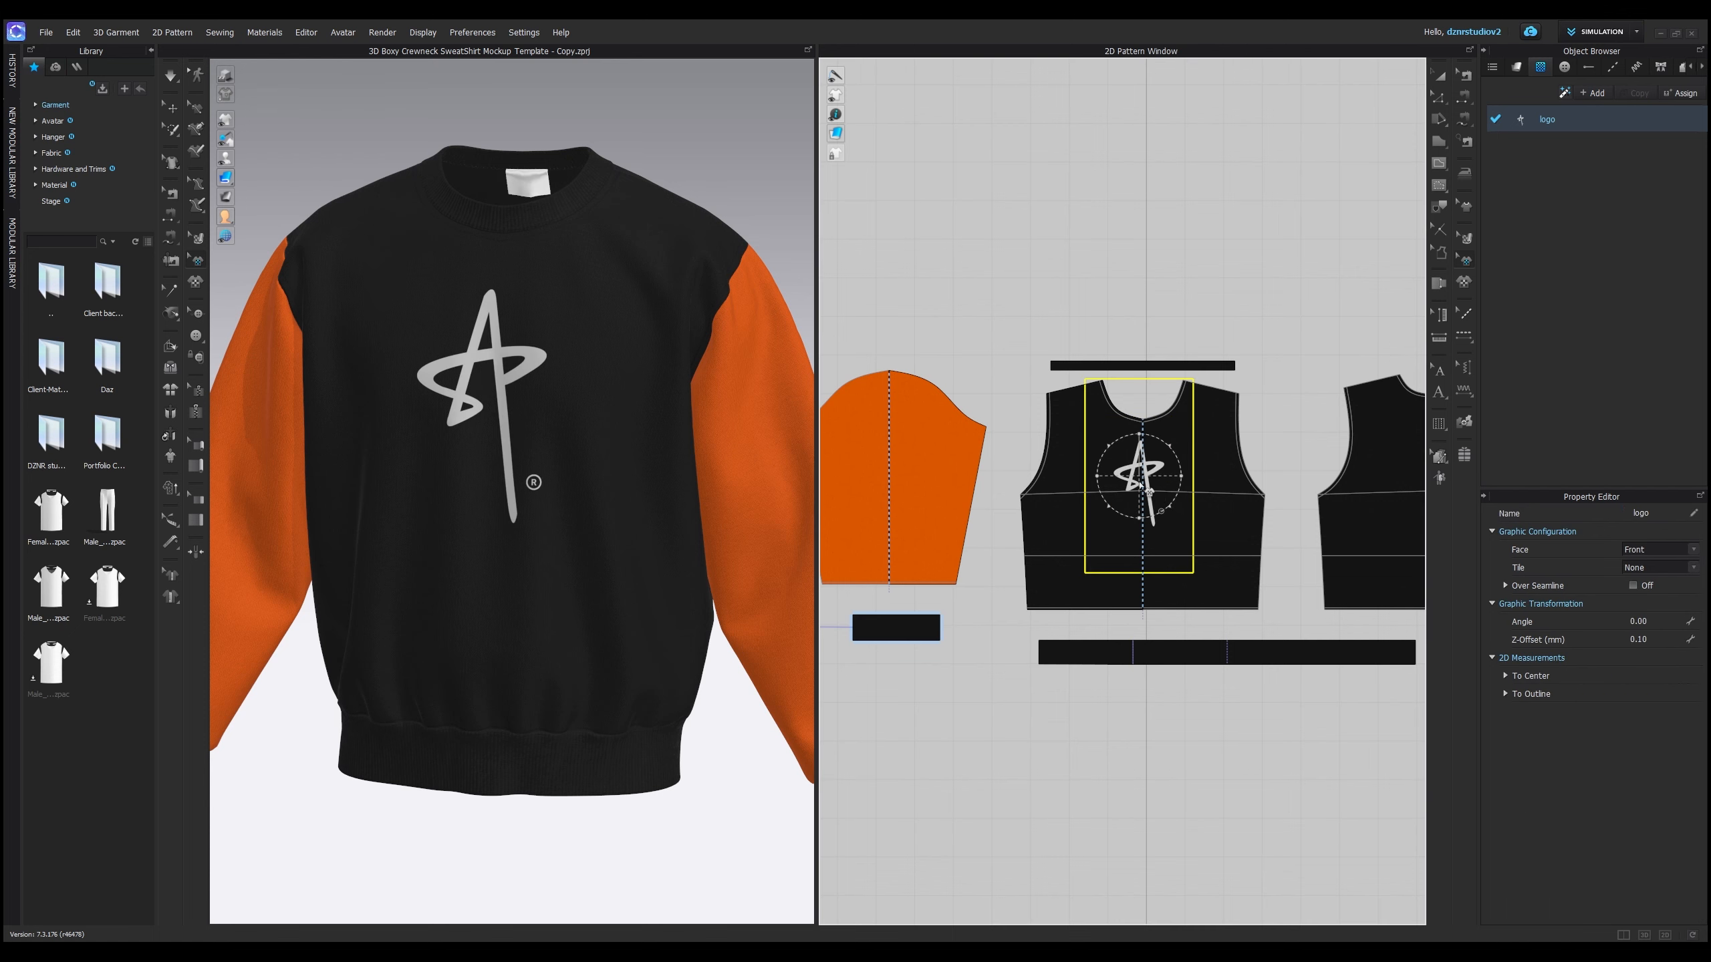
pyautogui.scroll(-5, 1141, 484)
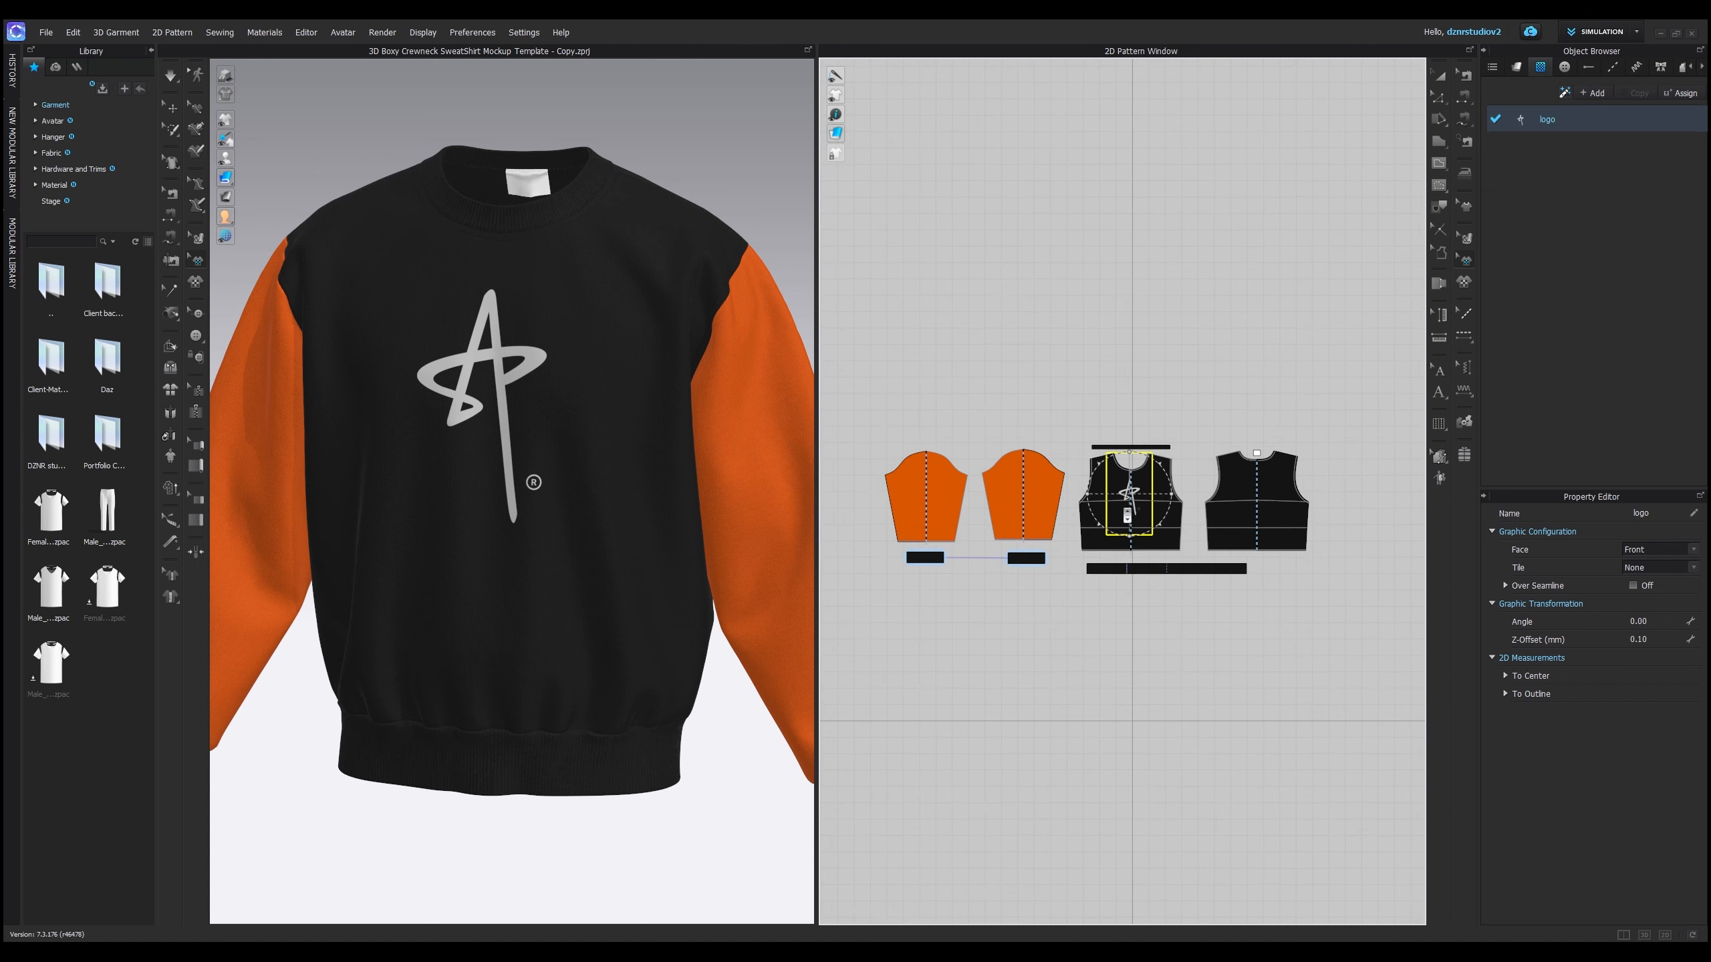
pyautogui.scroll(5, 1126, 513)
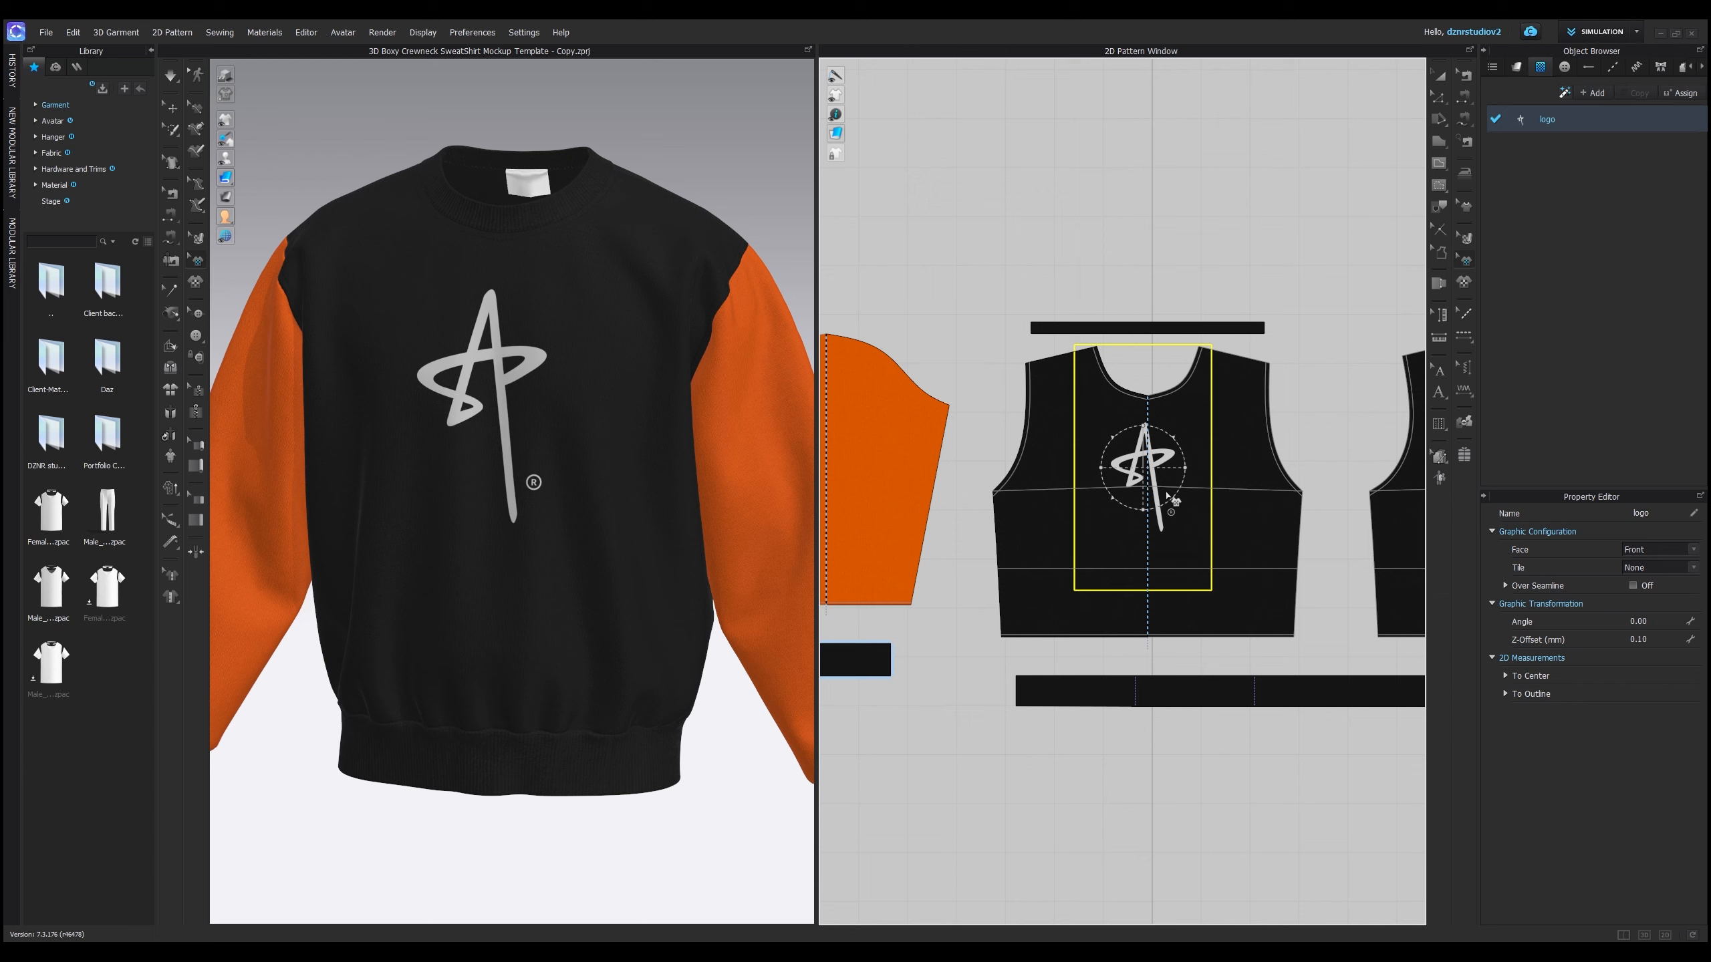
pyautogui.moveTo(1172, 496)
pyautogui.mouseDown()
pyautogui.moveTo(1200, 524)
pyautogui.moveTo(1174, 498)
pyautogui.moveTo(1189, 499)
pyautogui.mouseUp()
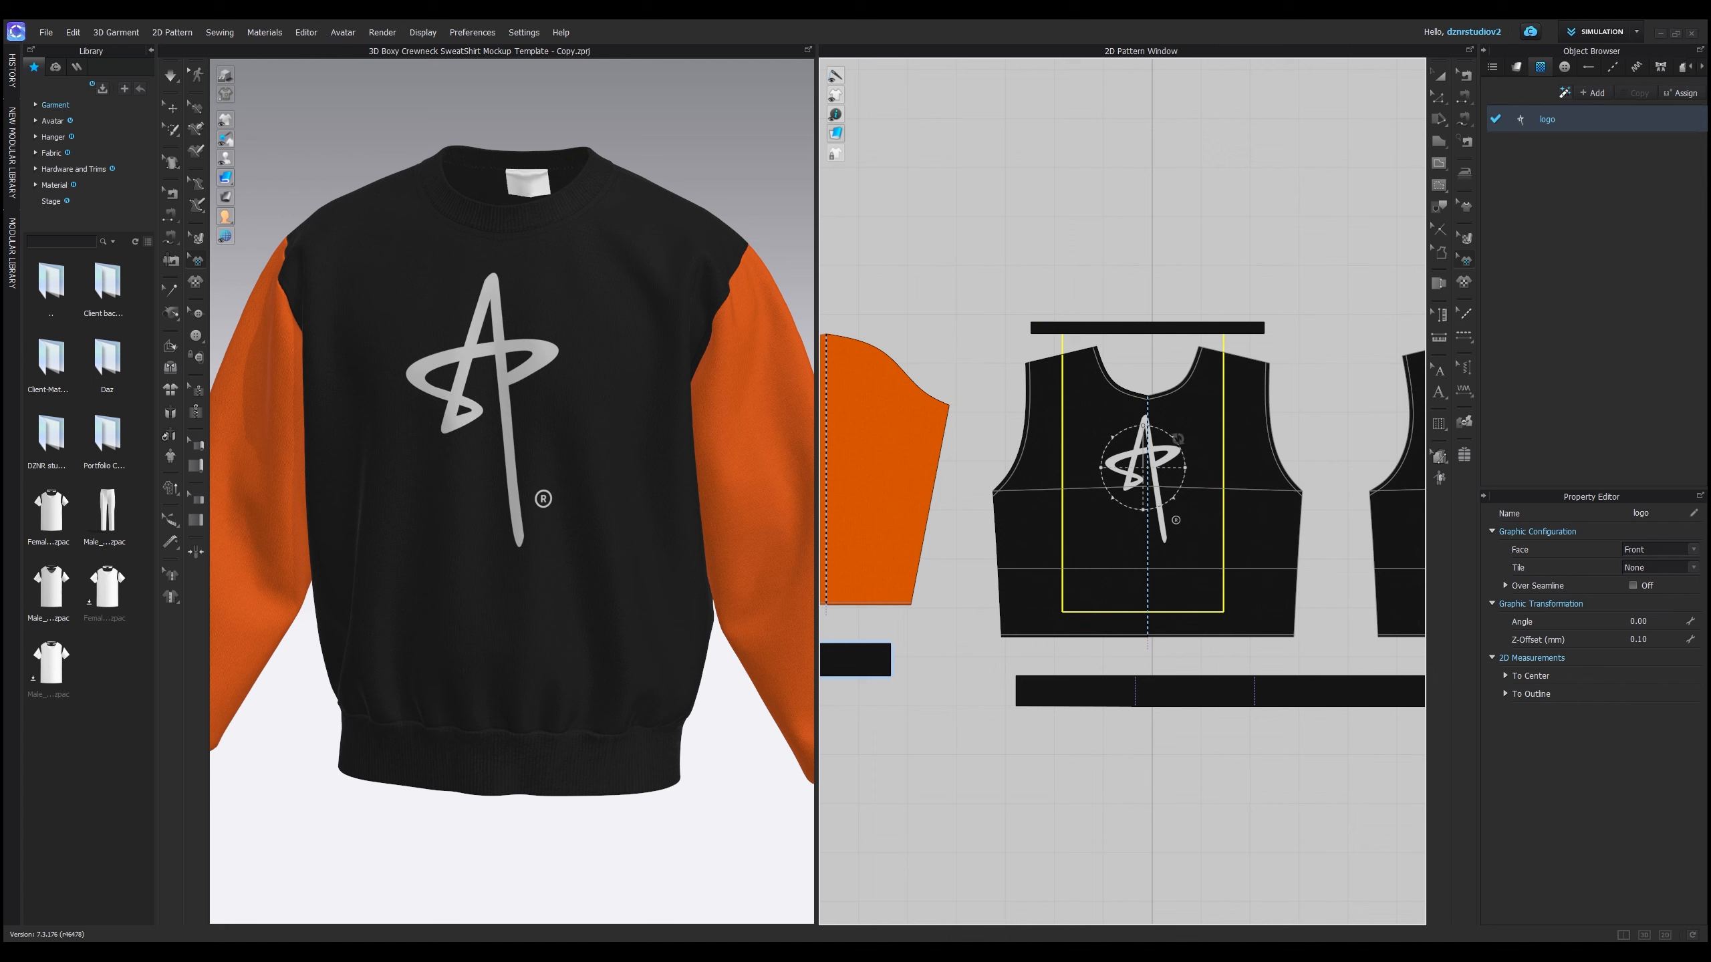
# - Rotate the logo on the front pattern to an angle of 86.09 degrees and reposition it left of the center line
pyautogui.moveTo(1178, 437); pyautogui.dragTo(1105, 417)
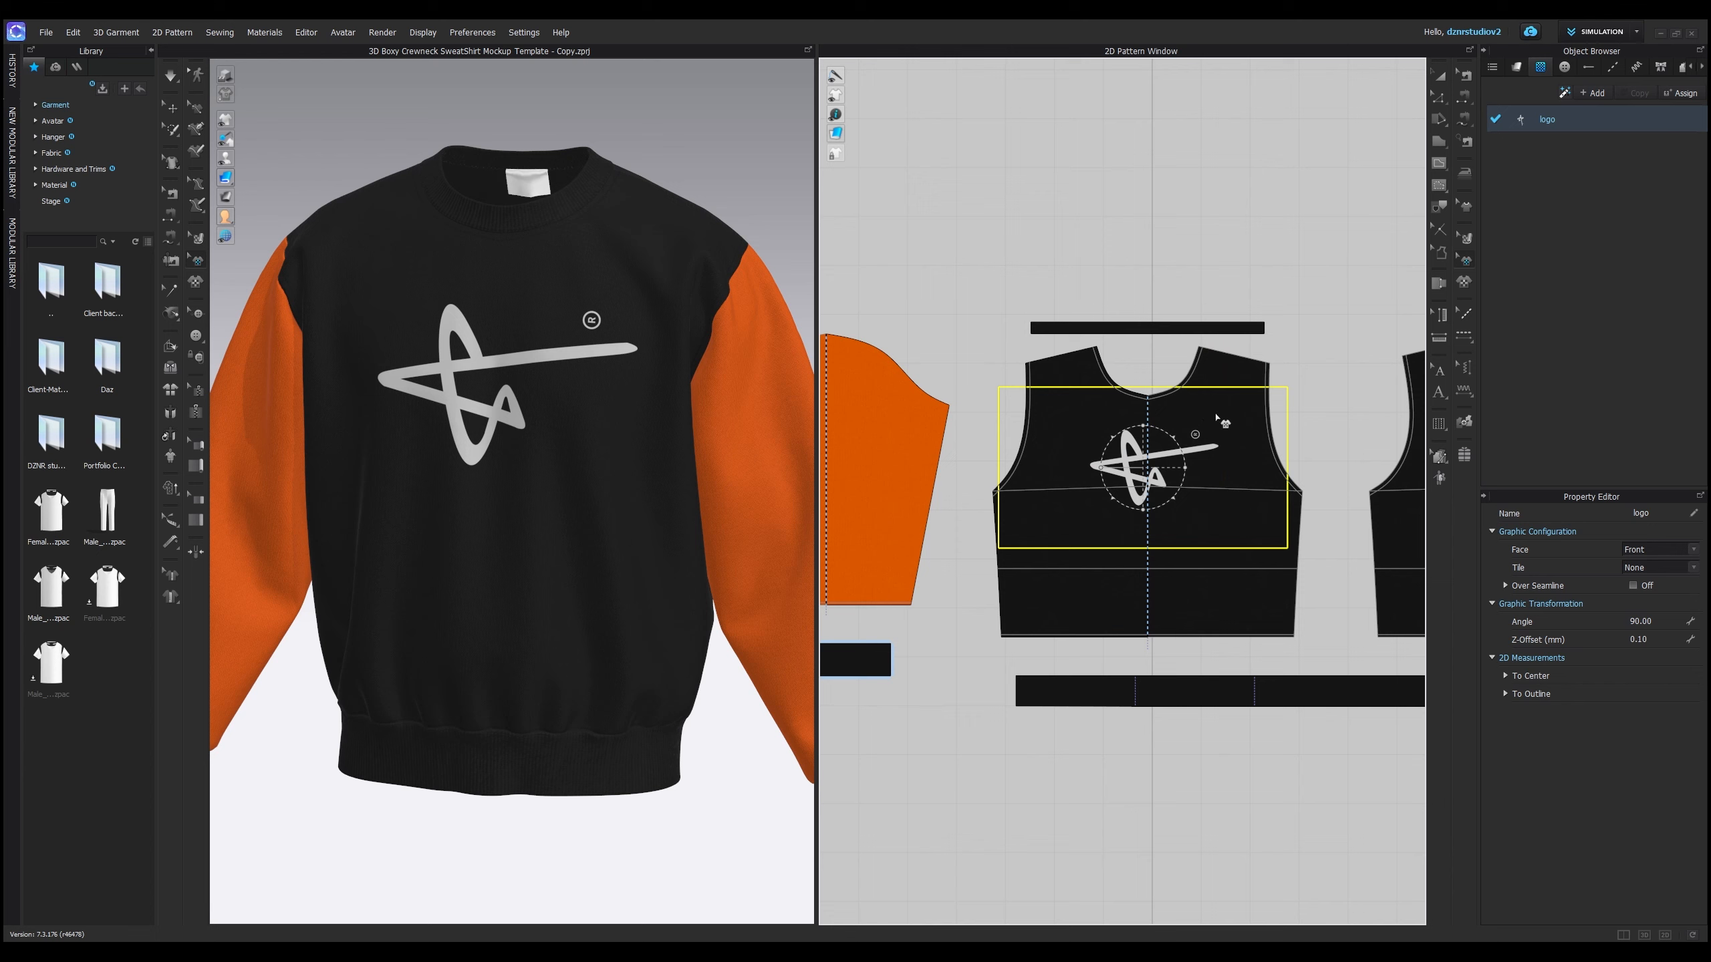
pyautogui.moveTo(1170, 433); pyautogui.dragTo(1123, 480)
pyautogui.scroll(-5, 522, 465)
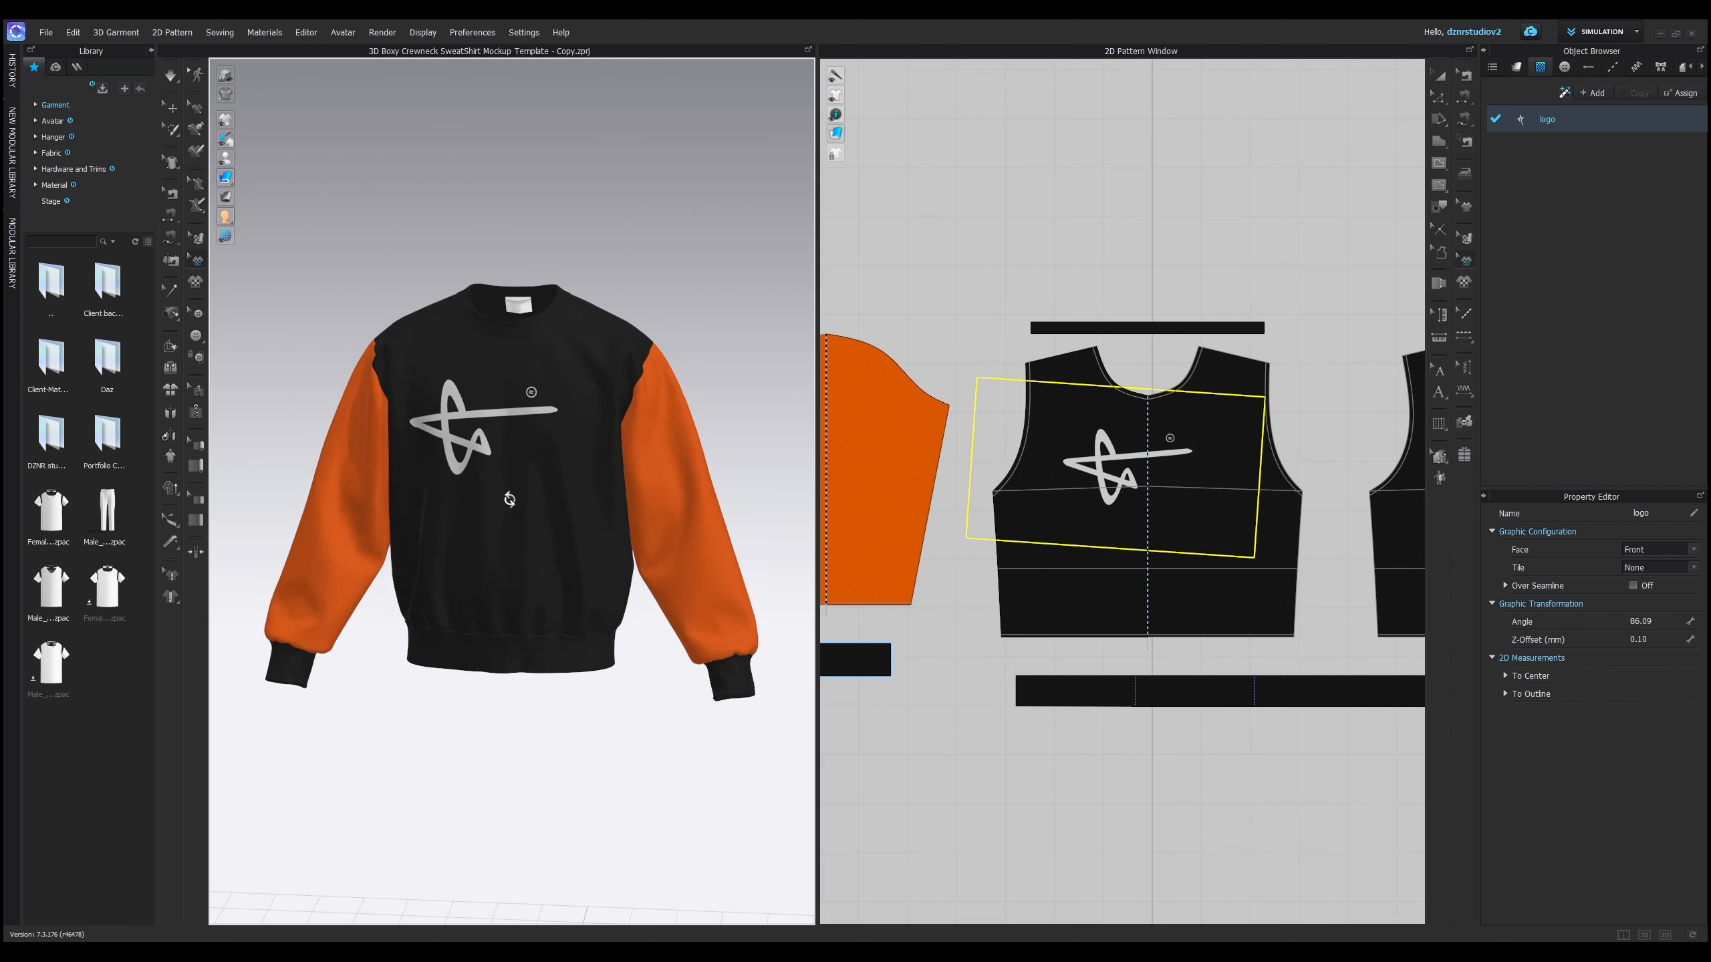
pyautogui.moveTo(512, 491); pyautogui.dragTo(510, 497, button='right')
pyautogui.moveTo(1112, 458); pyautogui.dragTo(1131, 473)
pyautogui.moveTo(661, 473)
pyautogui.mouseDown(button='right')
pyautogui.moveTo(691, 465)
pyautogui.moveTo(667, 469)
pyautogui.mouseUp(button='right')
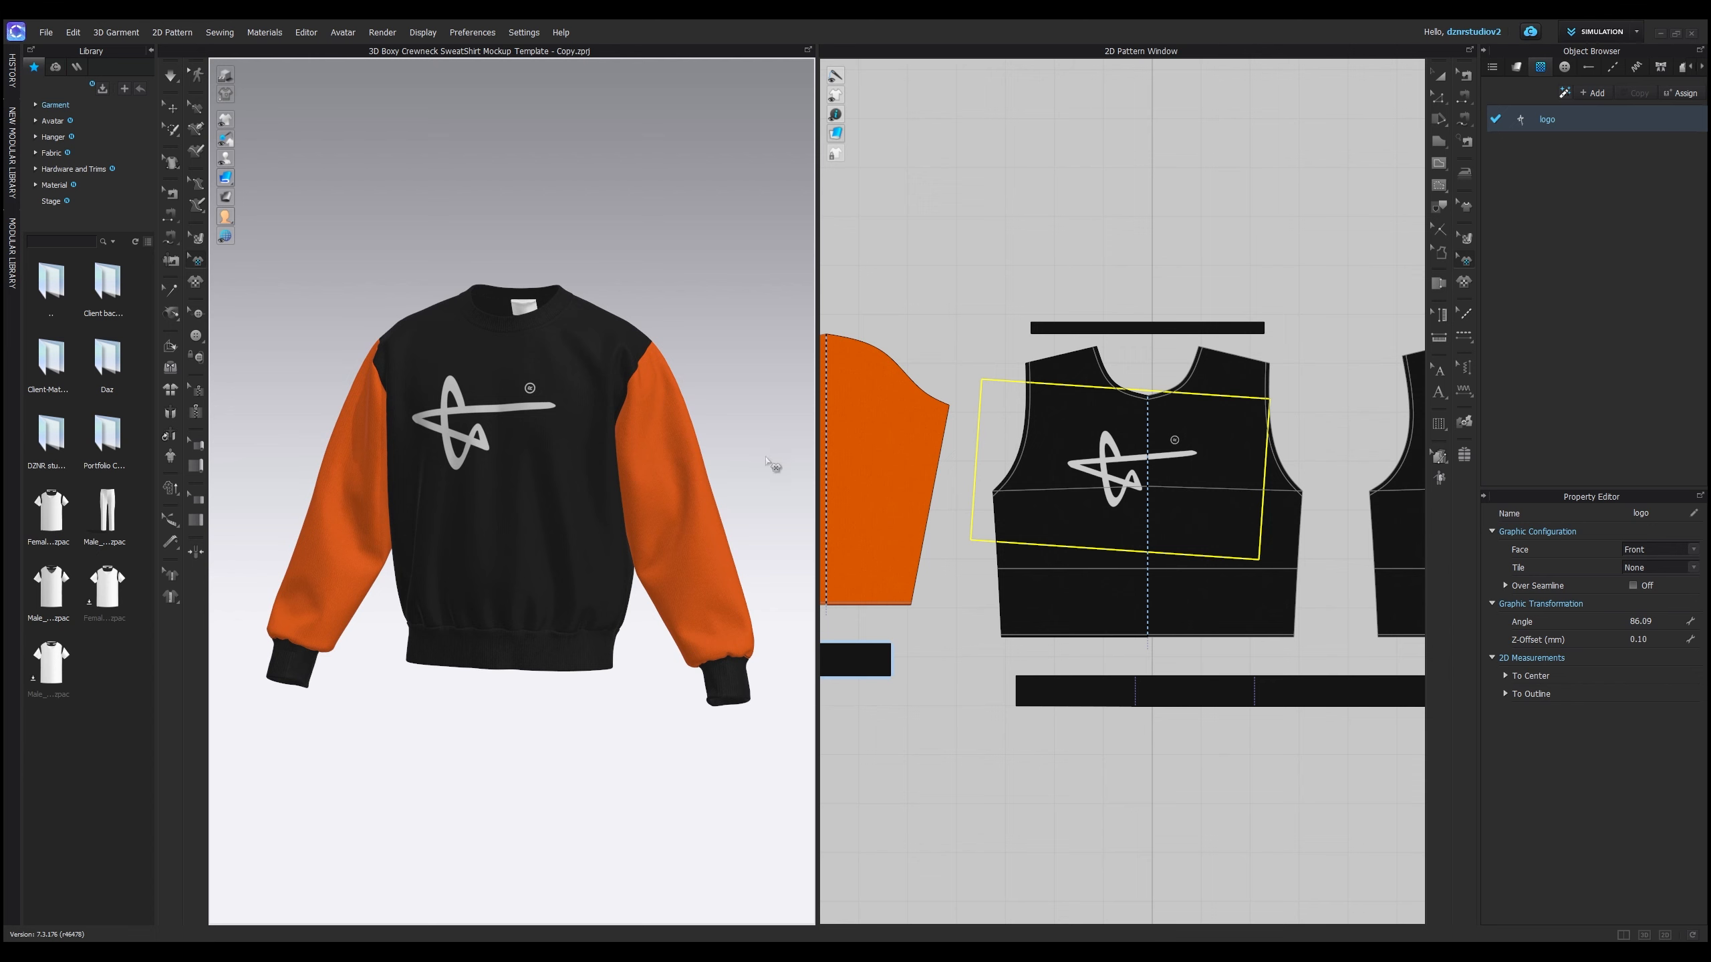
# - Duplicate the logo graphic and place the copy, colored black, on the white neck label piece
pyautogui.moveTo(1319, 472); pyautogui.dragTo(1058, 477, button='middle')
pyautogui.scroll(8, 1115, 482)
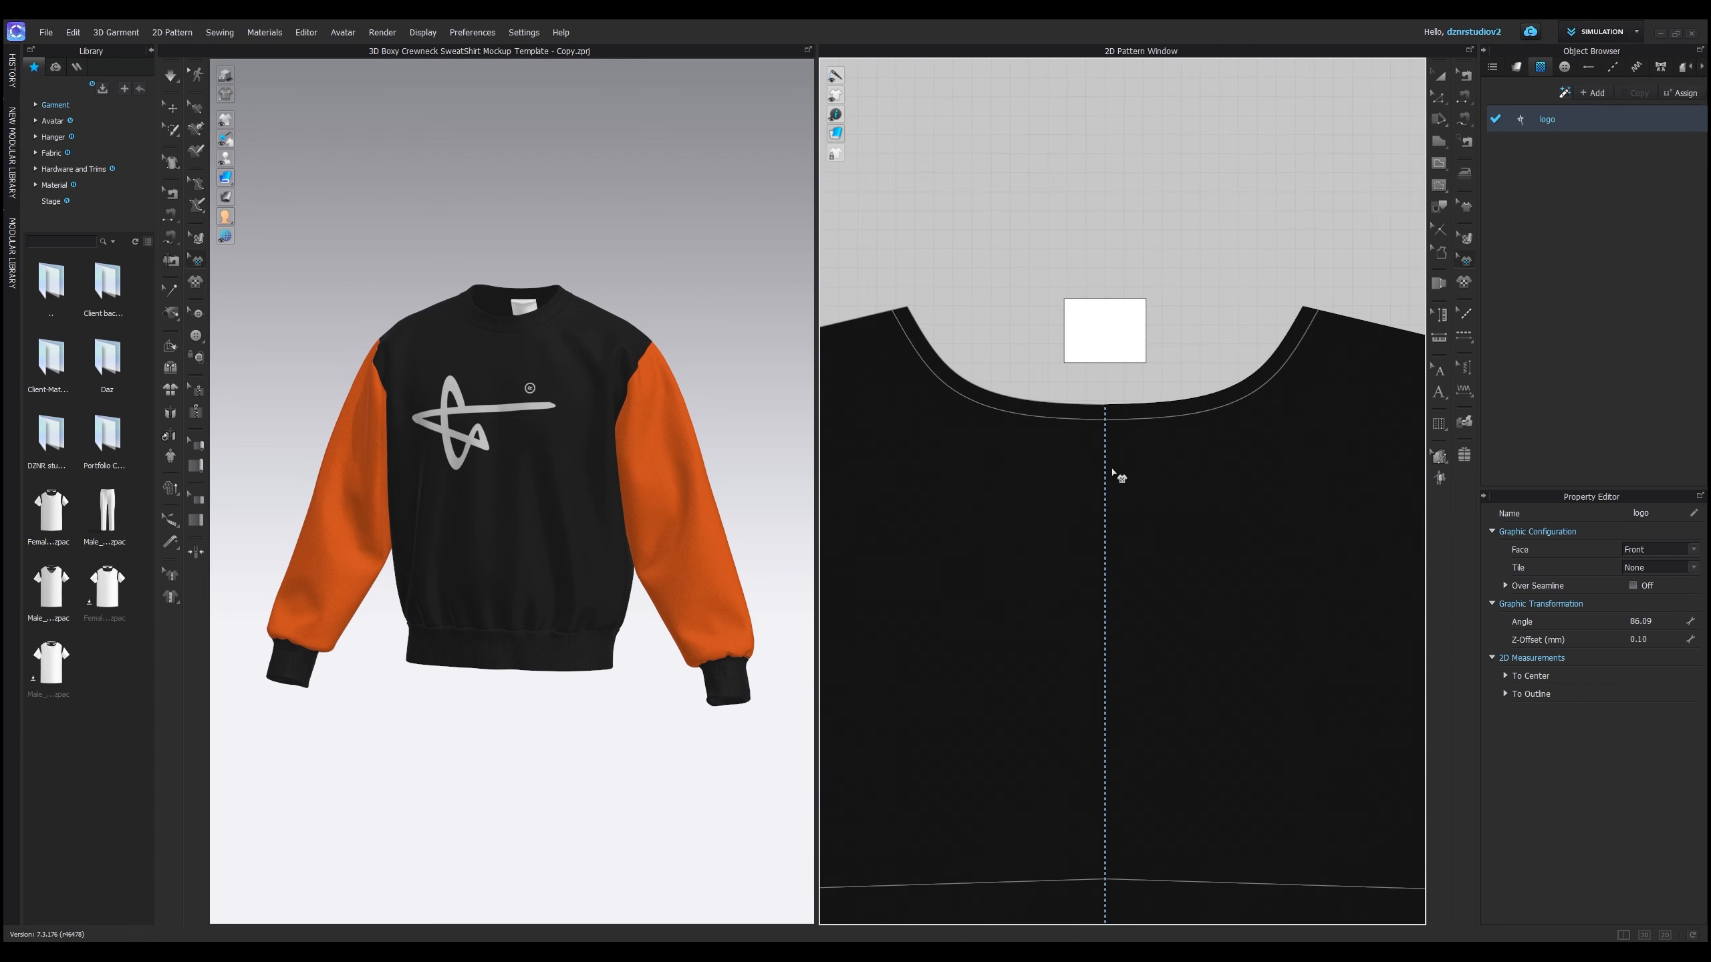
pyautogui.click(1577, 115)
pyautogui.click(1641, 93)
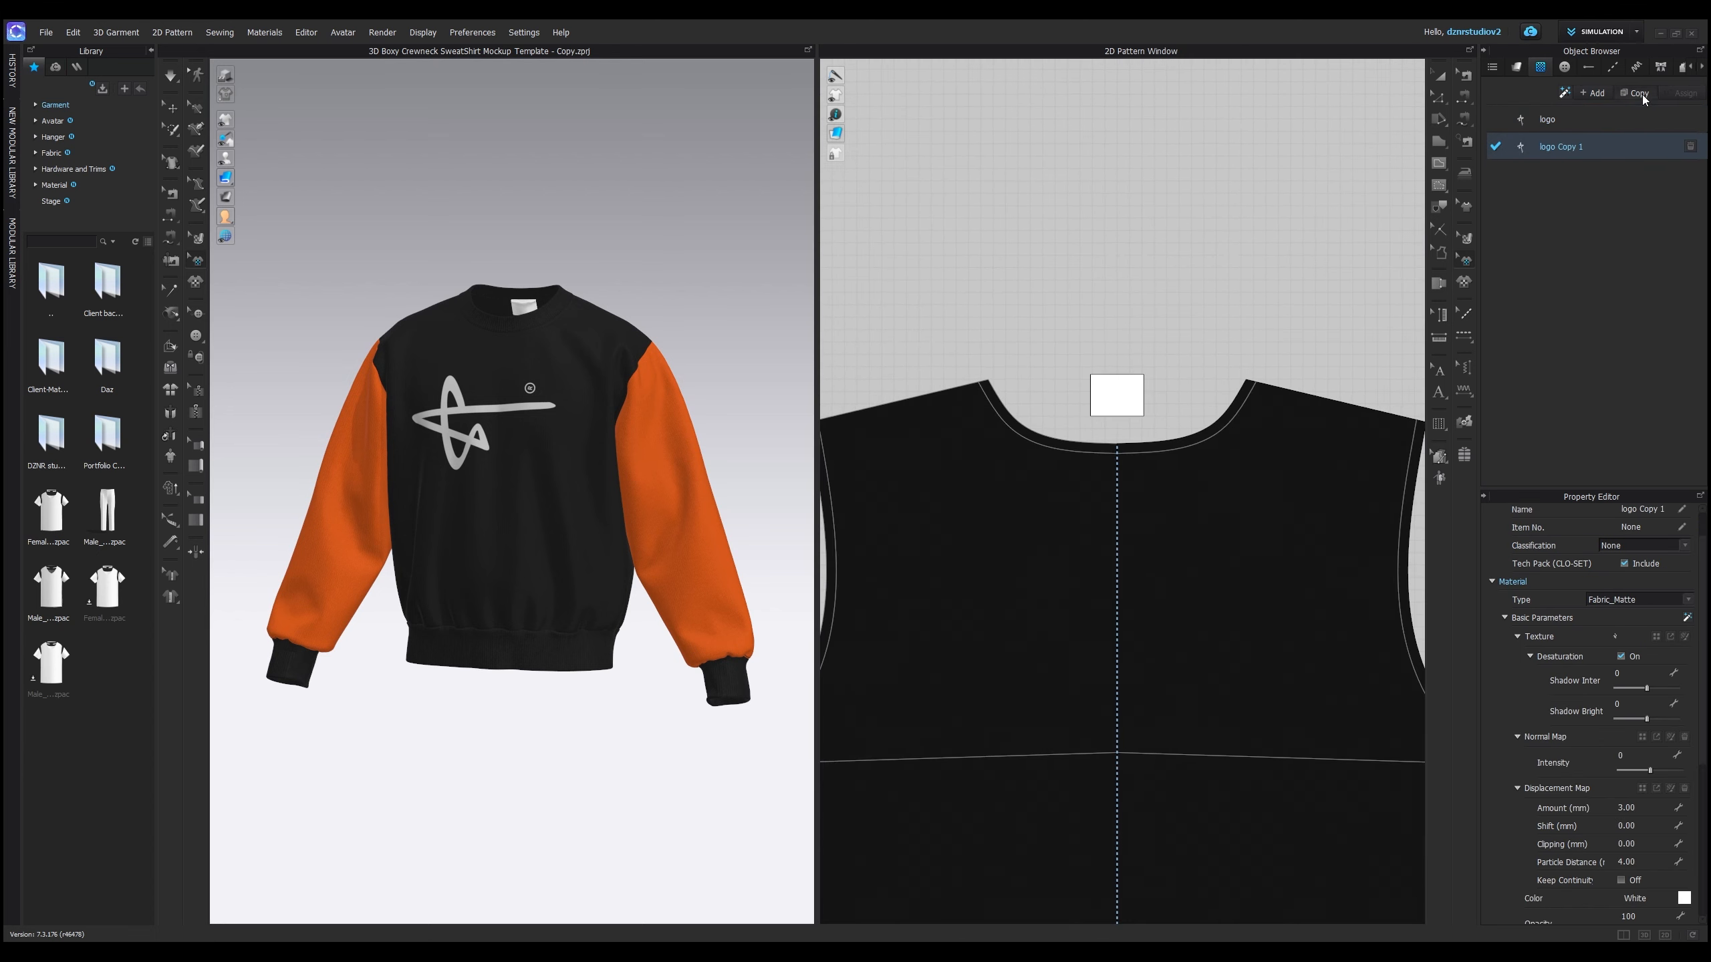
pyautogui.click(1117, 397)
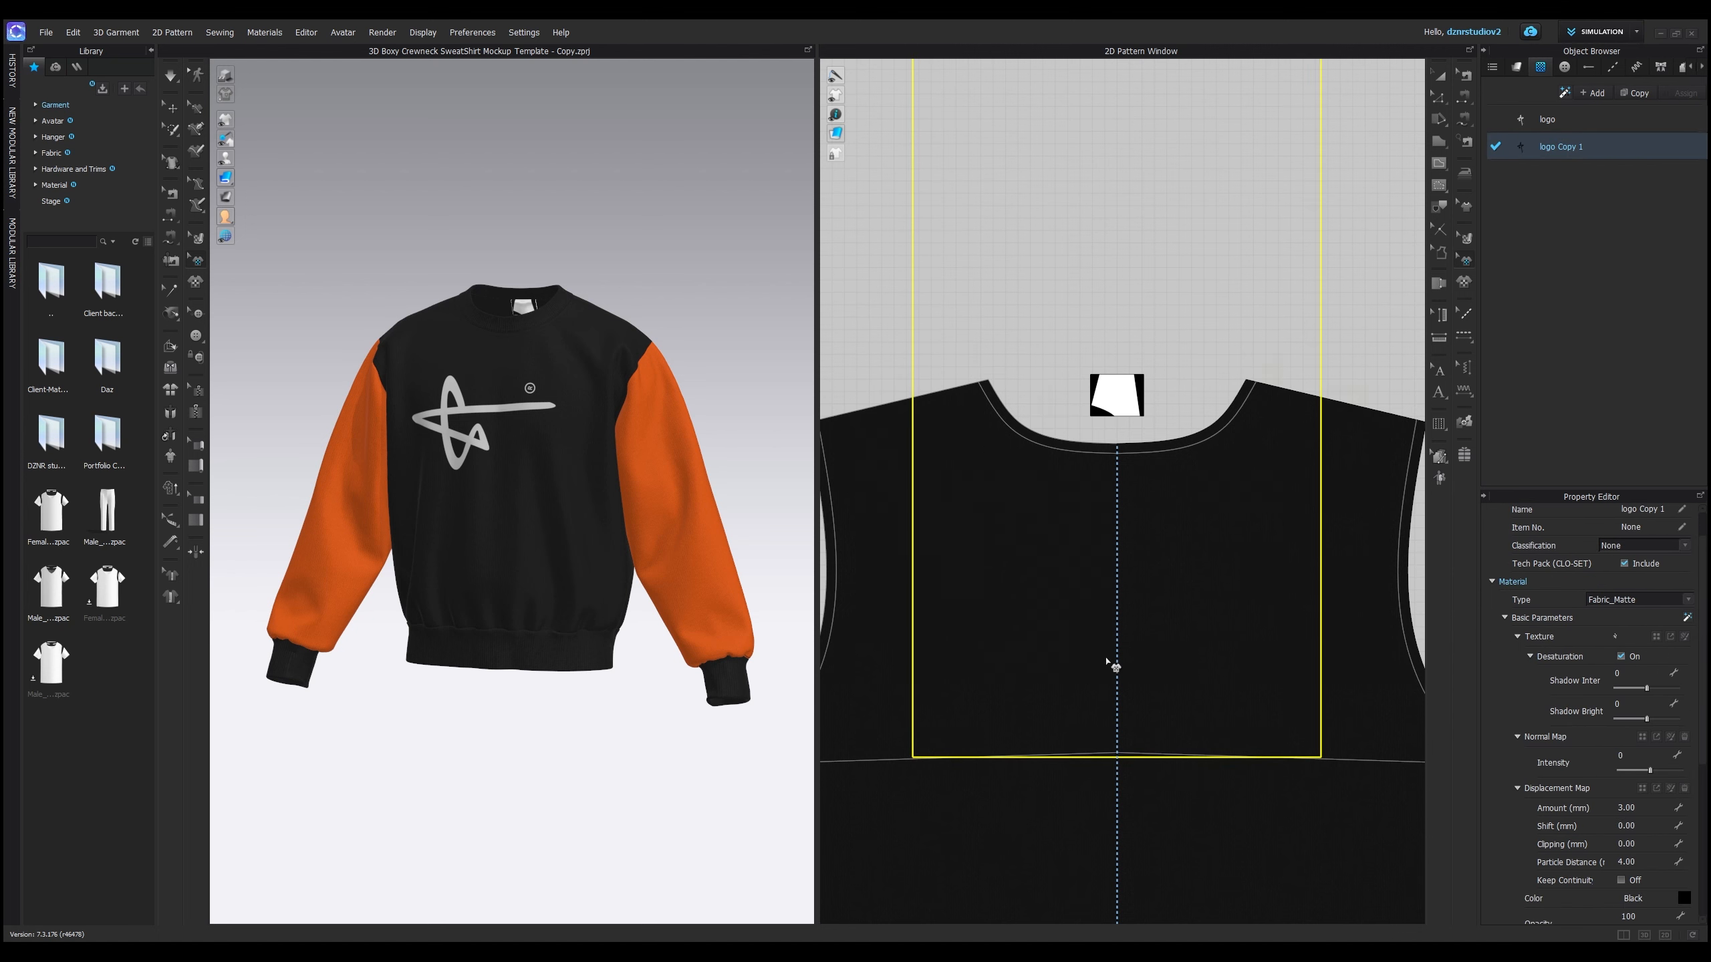
# - Scale the black logo copy to fit the neck label, rotate it to 90 degrees, and center it there
pyautogui.scroll(5, 1126, 400)
pyautogui.moveTo(1089, 370); pyautogui.dragTo(1162, 437)
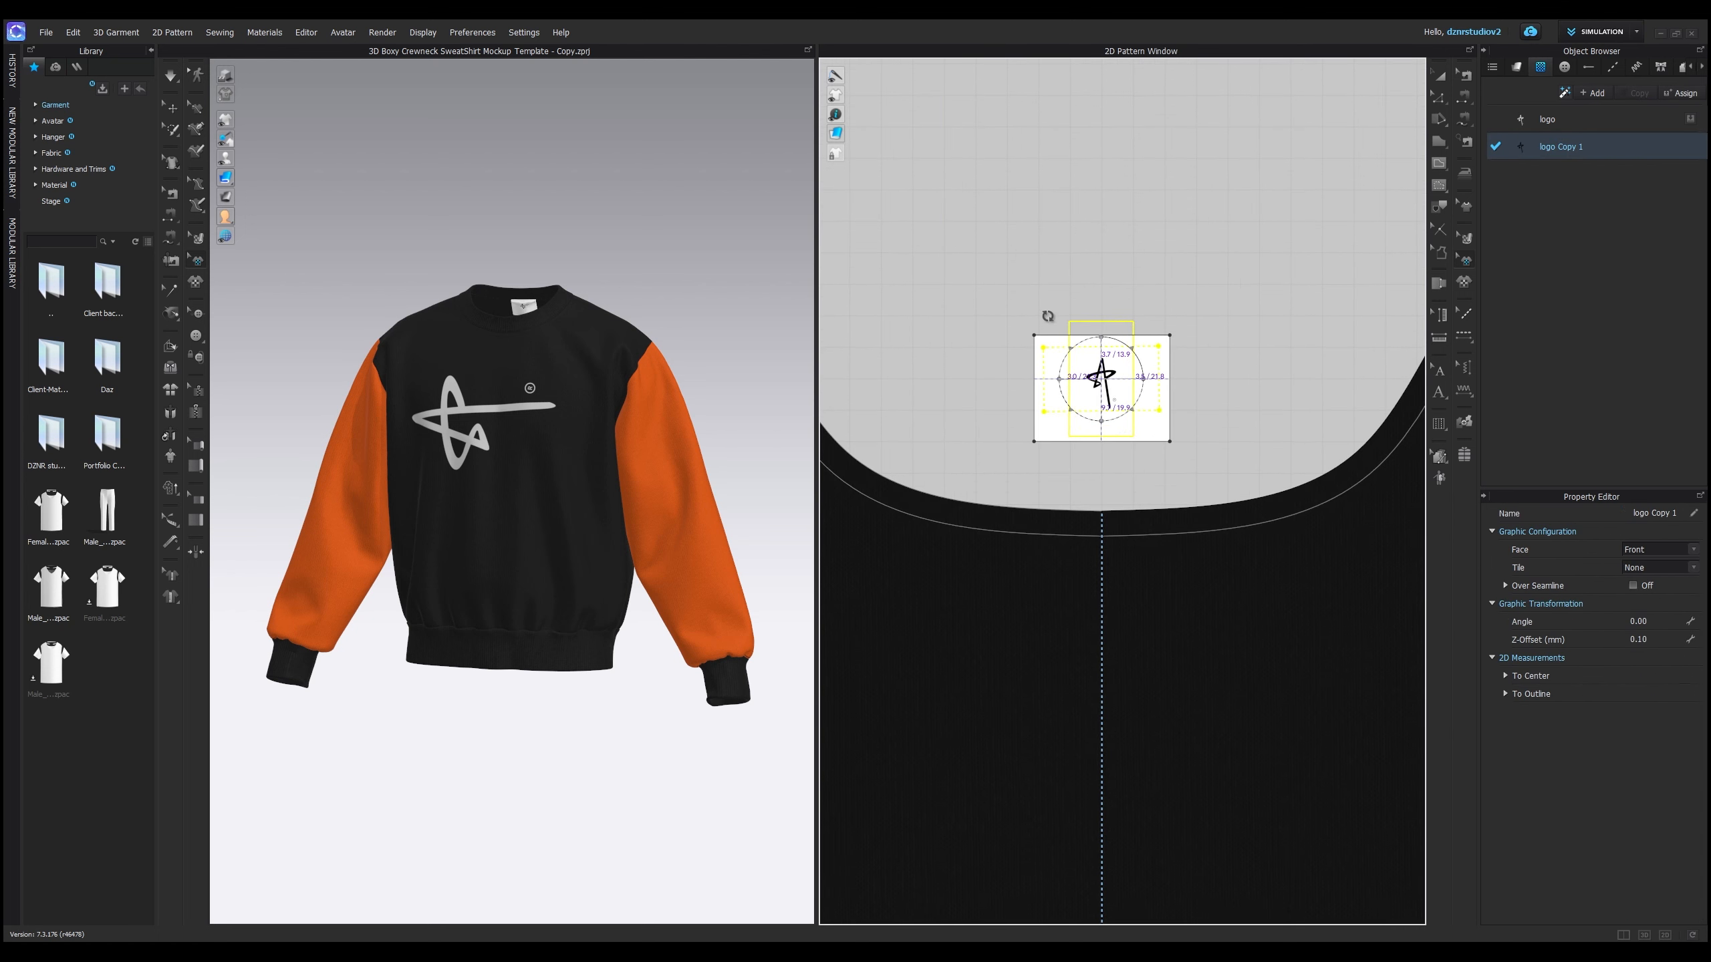
pyautogui.moveTo(1050, 316); pyautogui.dragTo(1167, 329)
pyautogui.moveTo(1167, 328); pyautogui.dragTo(1192, 317)
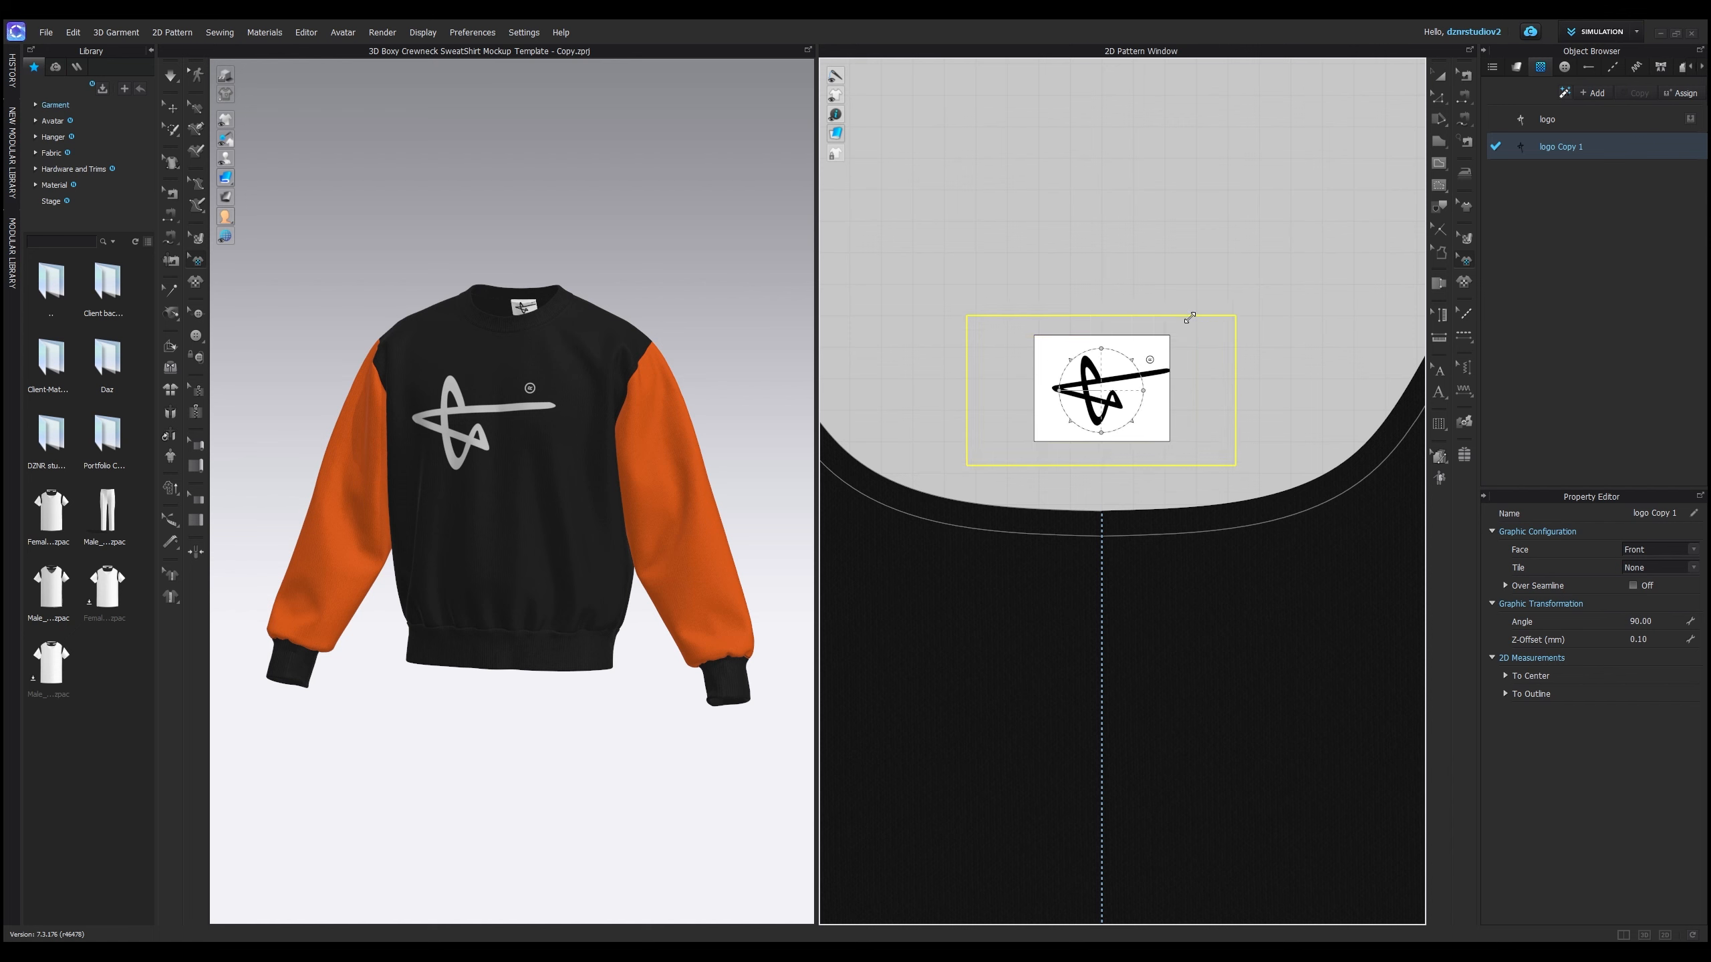
pyautogui.moveTo(1113, 389); pyautogui.dragTo(1099, 389)
# - Examine the logo on the inner neck label and the chest of the 3D sweatshirt from the front and at an angle
pyautogui.scroll(5, 1049, 514)
pyautogui.scroll(-10, 1049, 514)
pyautogui.moveTo(1001, 568); pyautogui.dragTo(1224, 599, button='middle')
pyautogui.scroll(-1, 1224, 599)
pyautogui.press('2')
pyautogui.moveTo(495, 511); pyautogui.dragTo(490, 570, button='middle')
pyautogui.scroll(3, 489, 569)
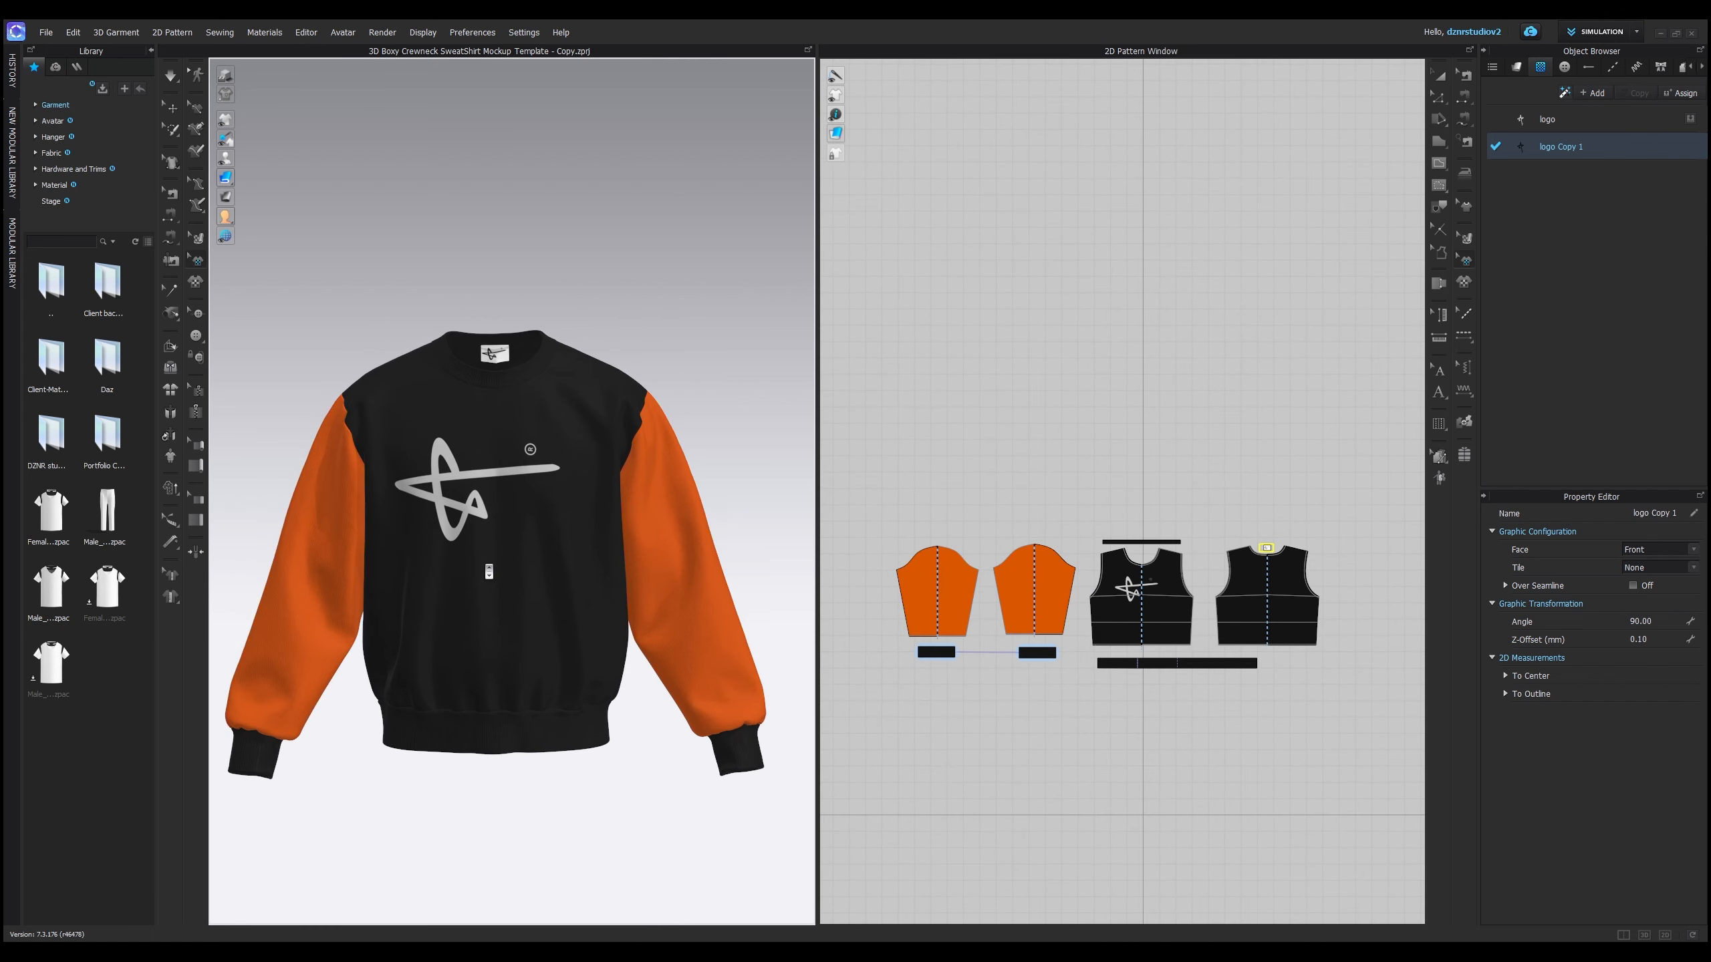
pyautogui.scroll(-2, 487, 565)
pyautogui.moveTo(552, 570); pyautogui.dragTo(467, 549, button='right')
pyautogui.moveTo(472, 567); pyautogui.dragTo(491, 489, button='middle')
pyautogui.scroll(2, 490, 489)
pyautogui.moveTo(549, 500); pyautogui.dragTo(611, 500, button='right')
pyautogui.moveTo(623, 488); pyautogui.dragTo(622, 515, button='middle')
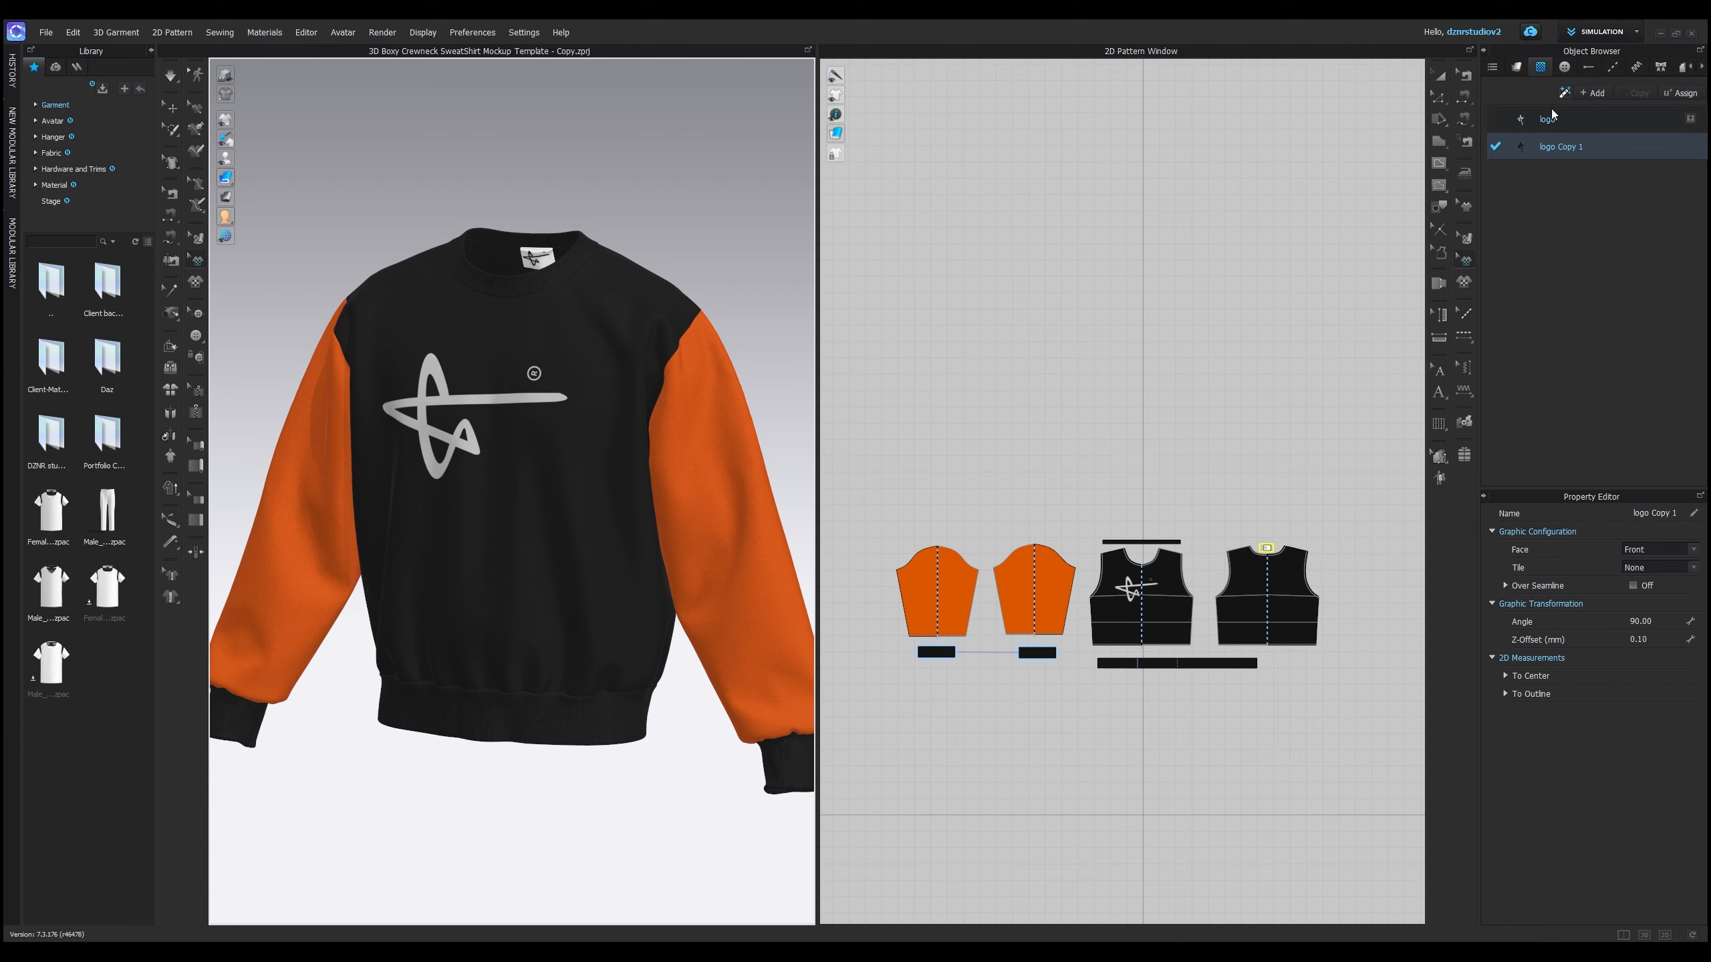
pyautogui.moveTo(498, 414); pyautogui.dragTo(502, 413, button='right')
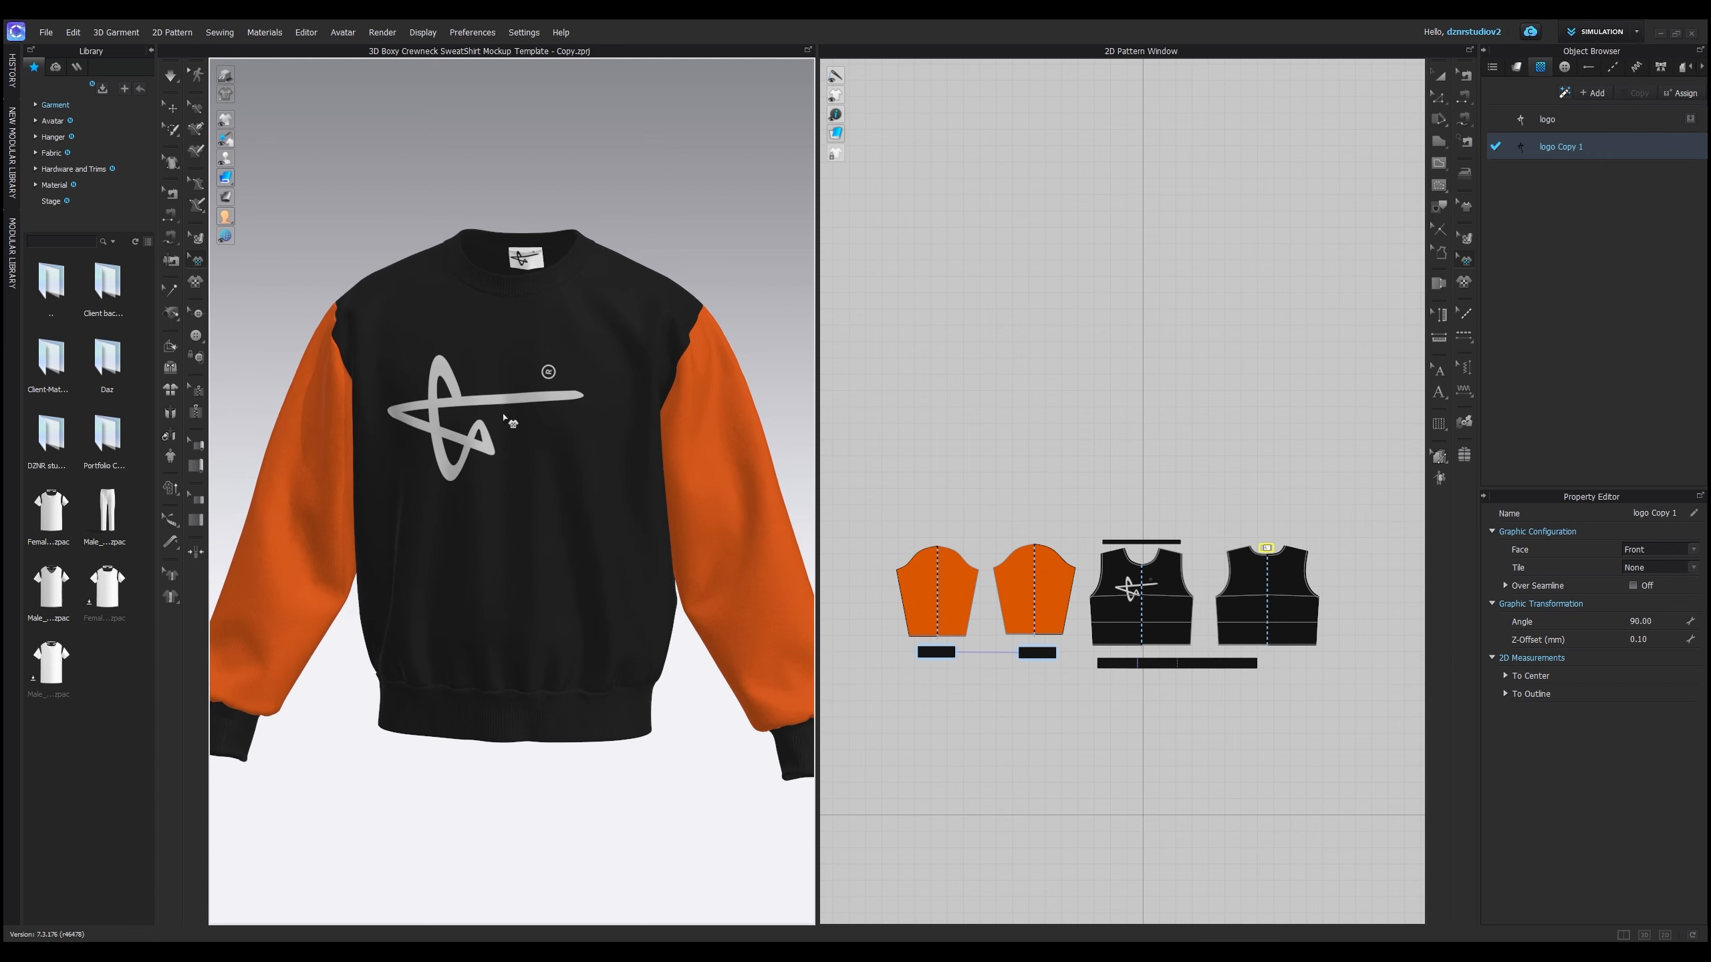
# - In the AI Graphic Generator, enable Transparent Background and generate two graphics from the prompt "create an embroidered flower logo"
pyautogui.click(1563, 93)
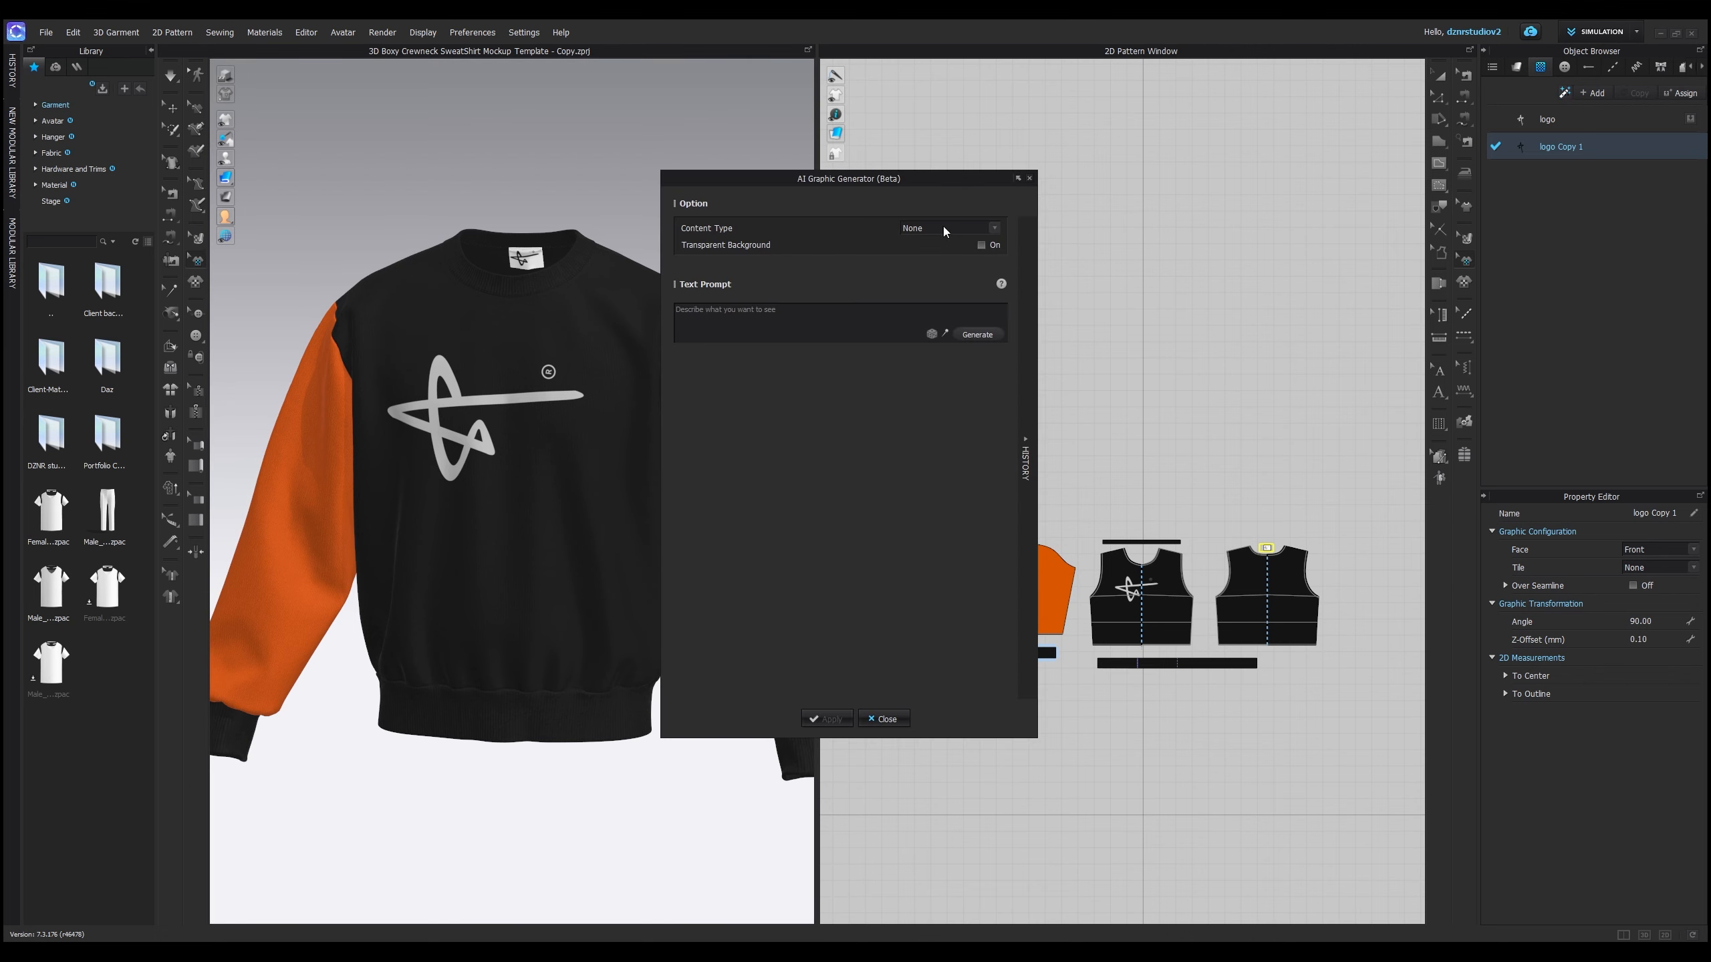
pyautogui.moveTo(833, 187)
pyautogui.mouseDown()
pyautogui.moveTo(963, 217)
pyautogui.moveTo(933, 287)
pyautogui.moveTo(908, 170)
pyautogui.moveTo(798, 205)
pyautogui.moveTo(814, 192)
pyautogui.mouseUp()
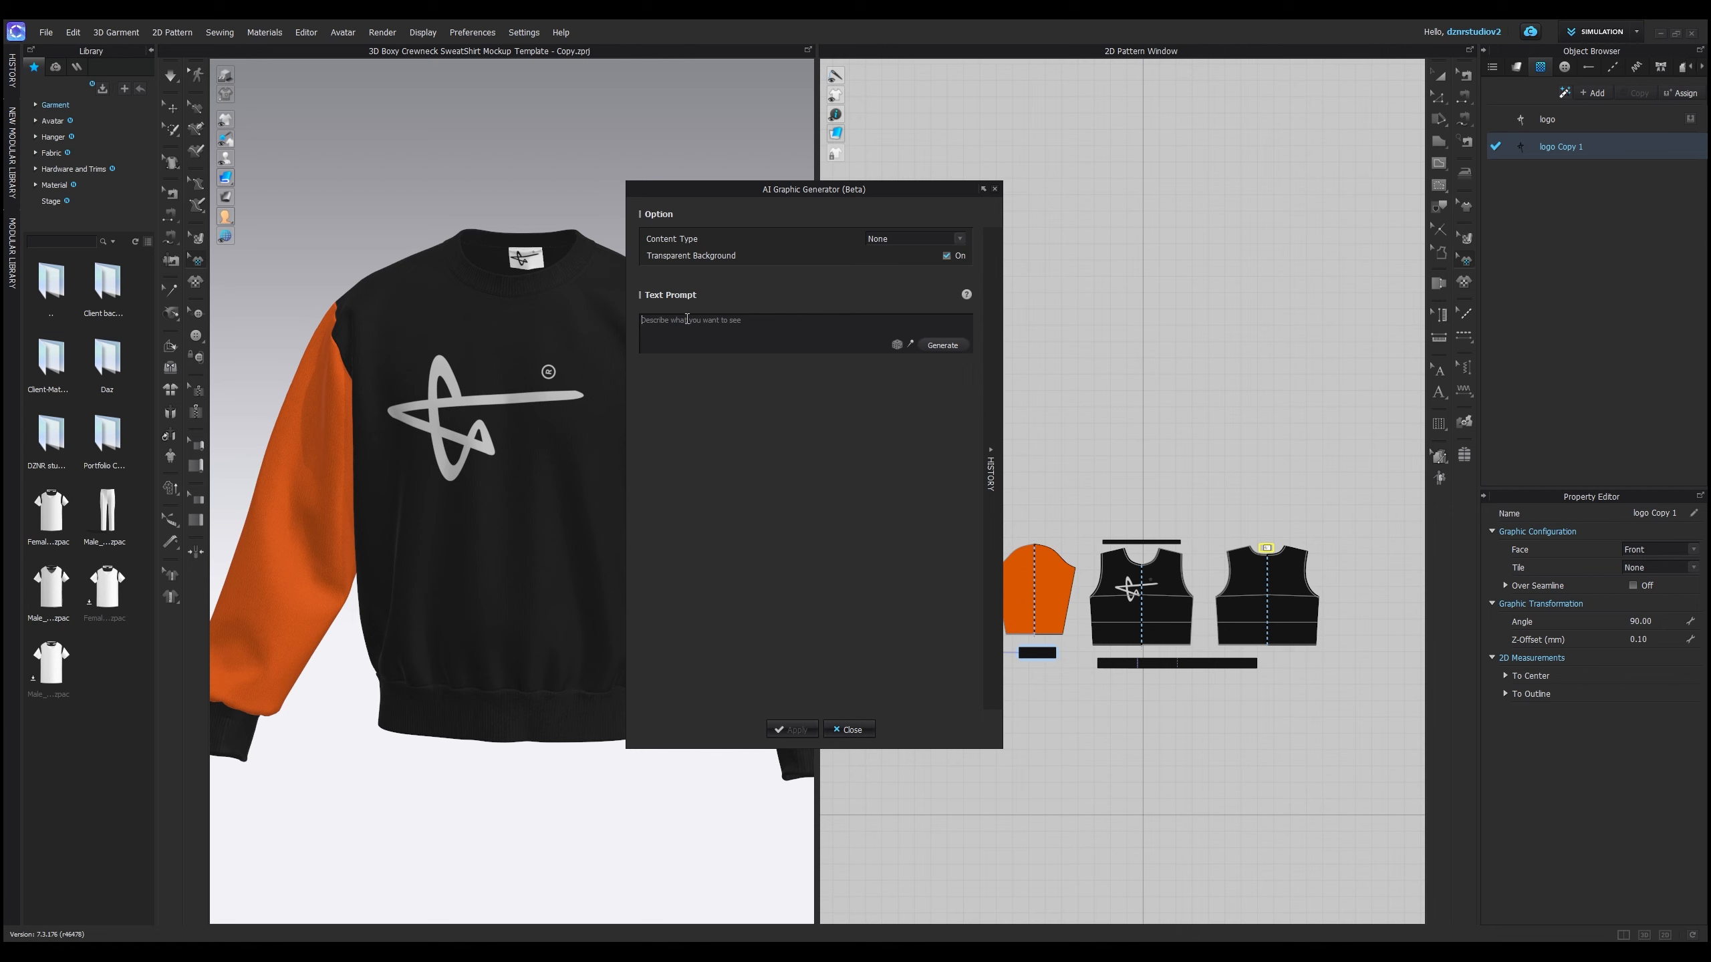
pyautogui.write('create an embroidered flower logo')
pyautogui.click(943, 345)
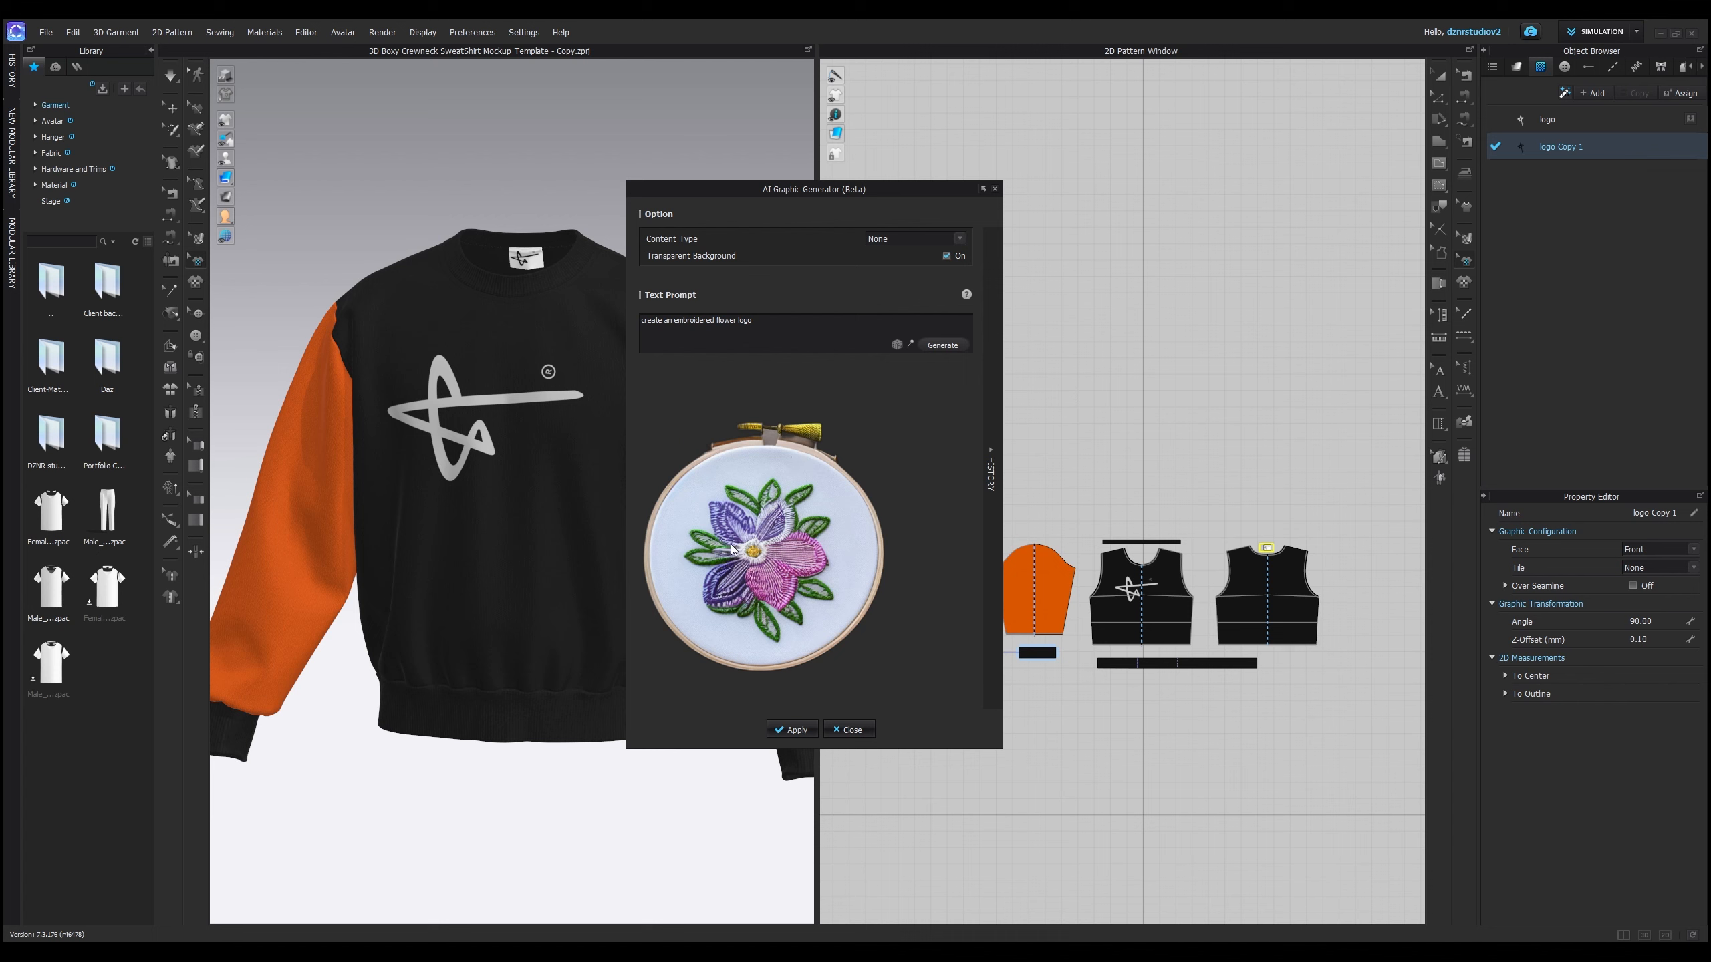
pyautogui.click(941, 345)
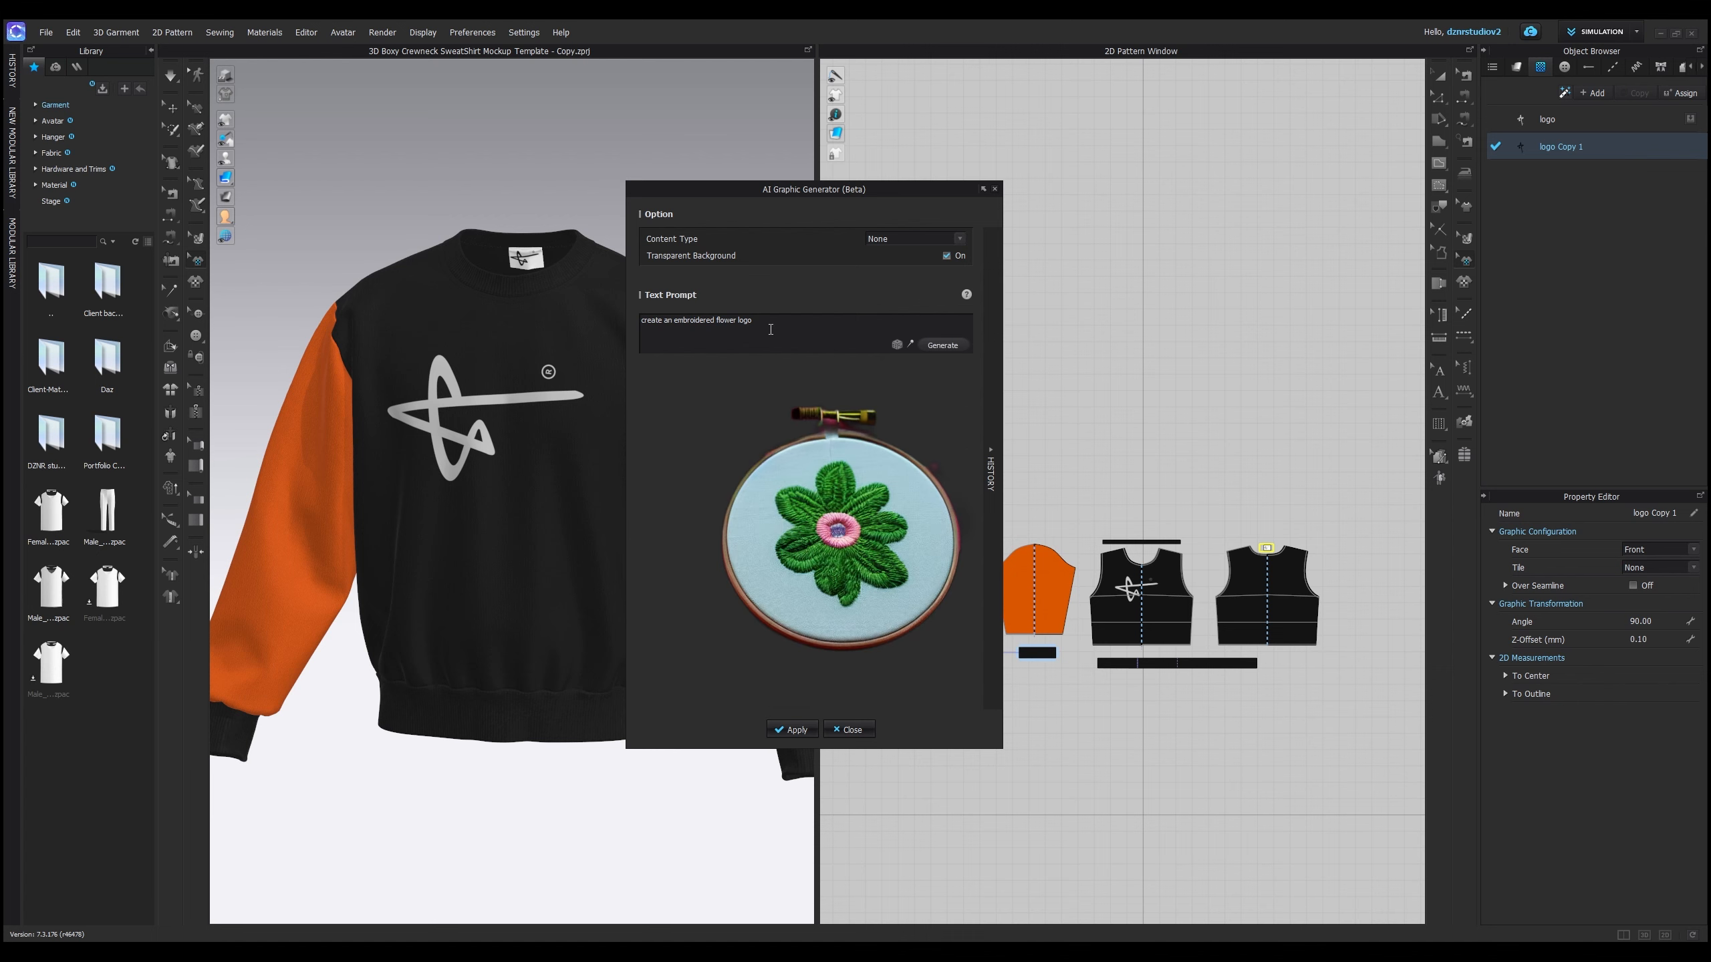
# - Generate a graphic from the prompt "create an image of james bond portrait" and apply it to the graphics list
pyautogui.moveTo(771, 329); pyautogui.dragTo(665, 321)
pyautogui.write('image of james bond portrait')
pyautogui.press('Return')
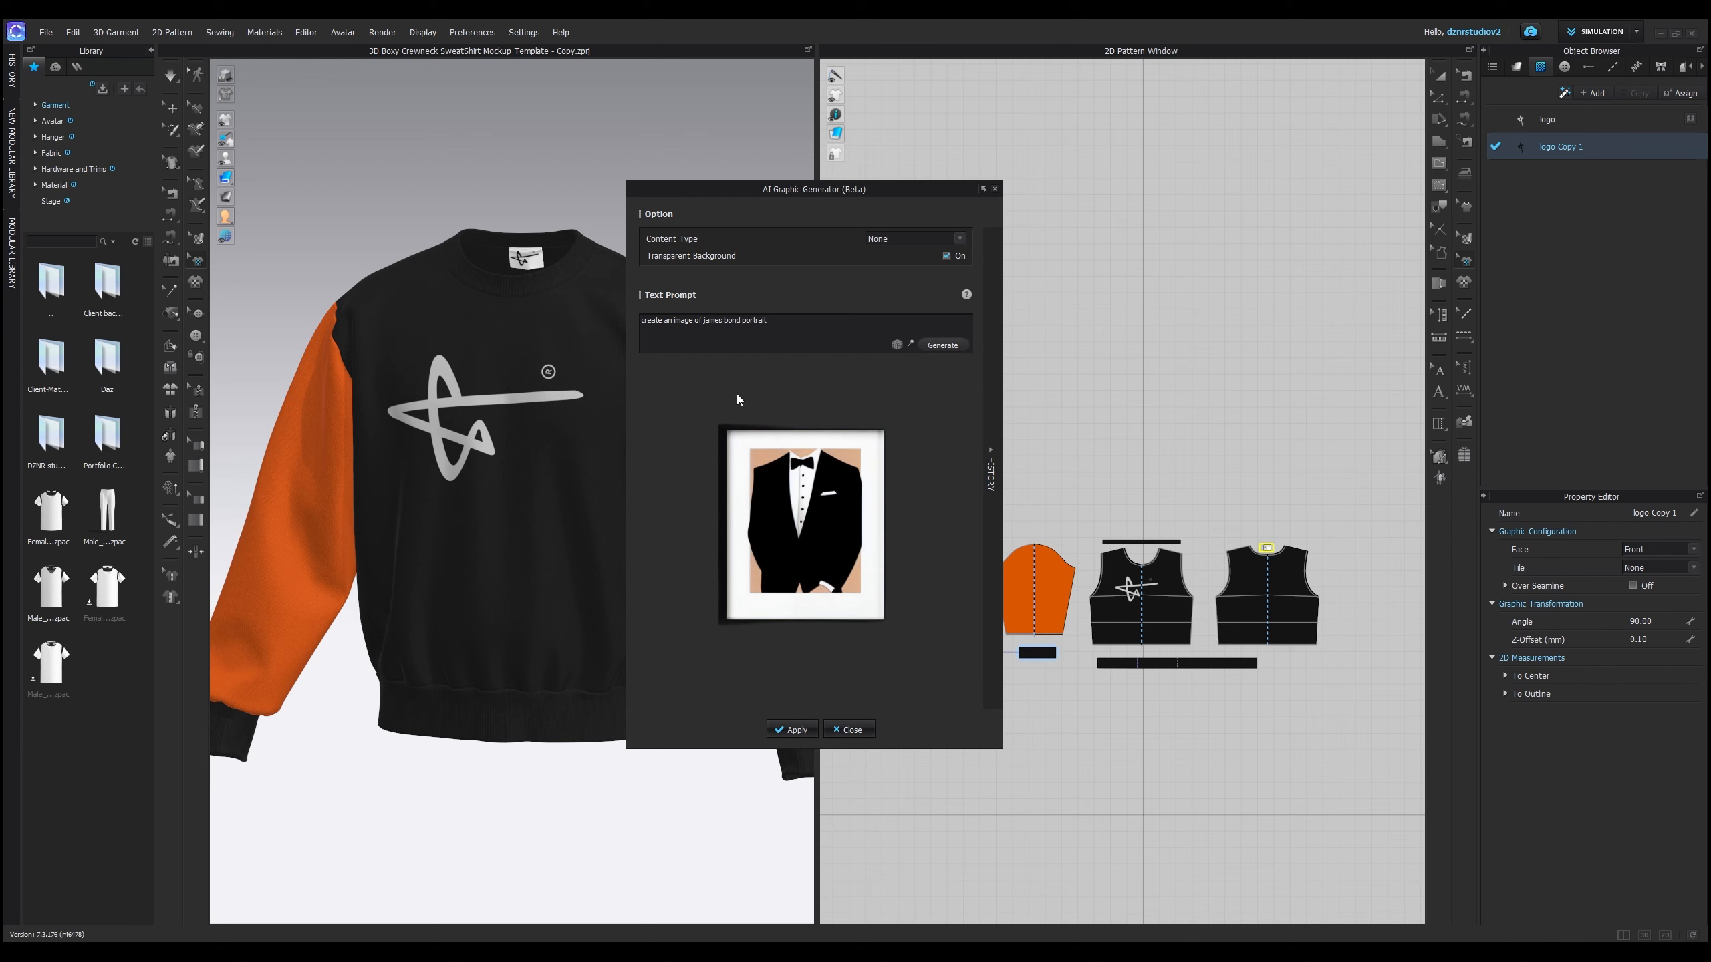
pyautogui.click(796, 728)
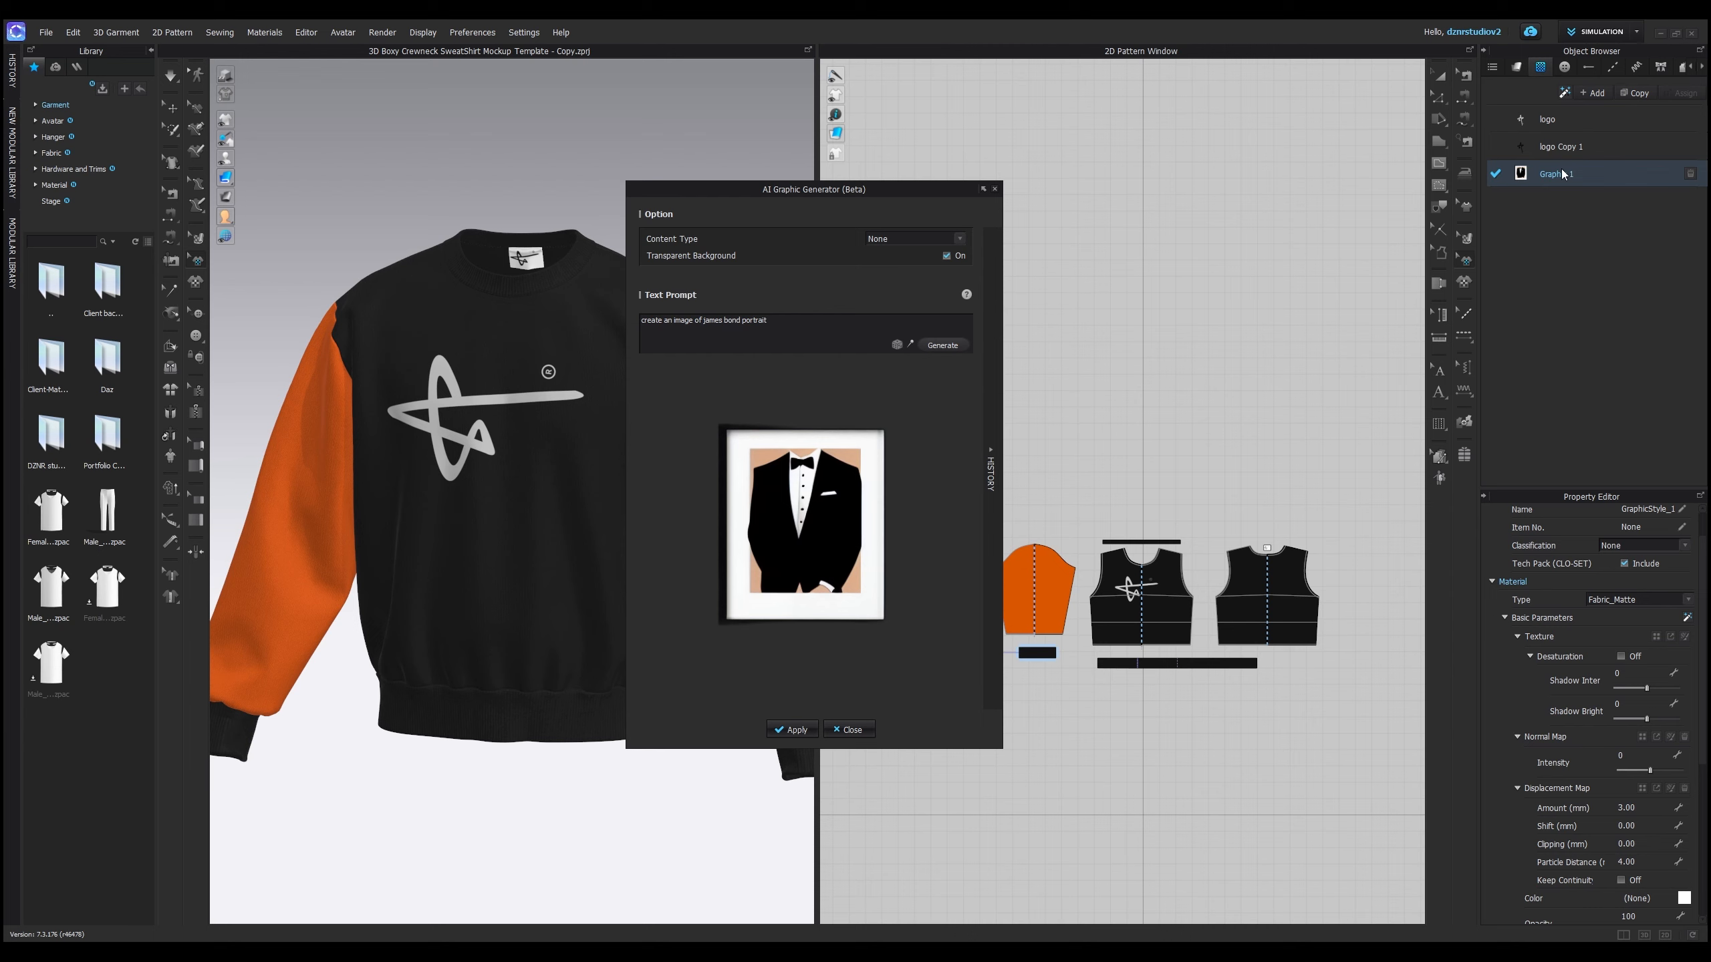
pyautogui.click(852, 730)
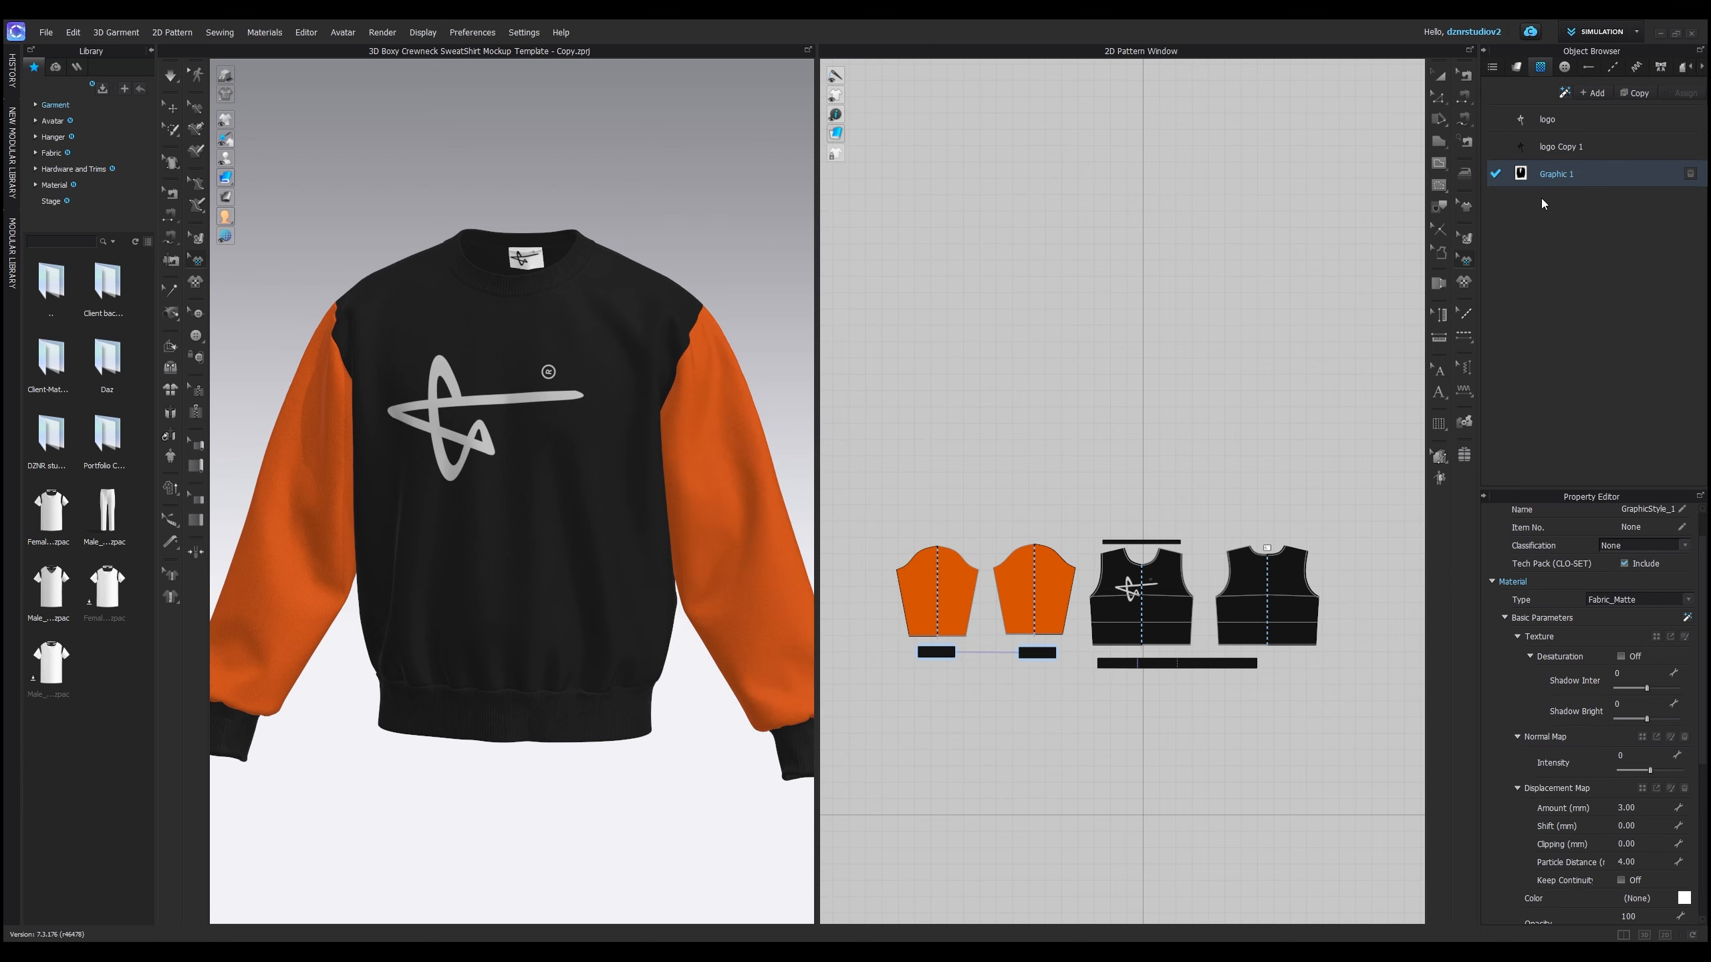
# - Place the tuxedo graphic on the center line of the back pattern piece and enlarge it to span most of the panel
pyautogui.moveTo(690, 403); pyautogui.dragTo(407, 379, button='right')
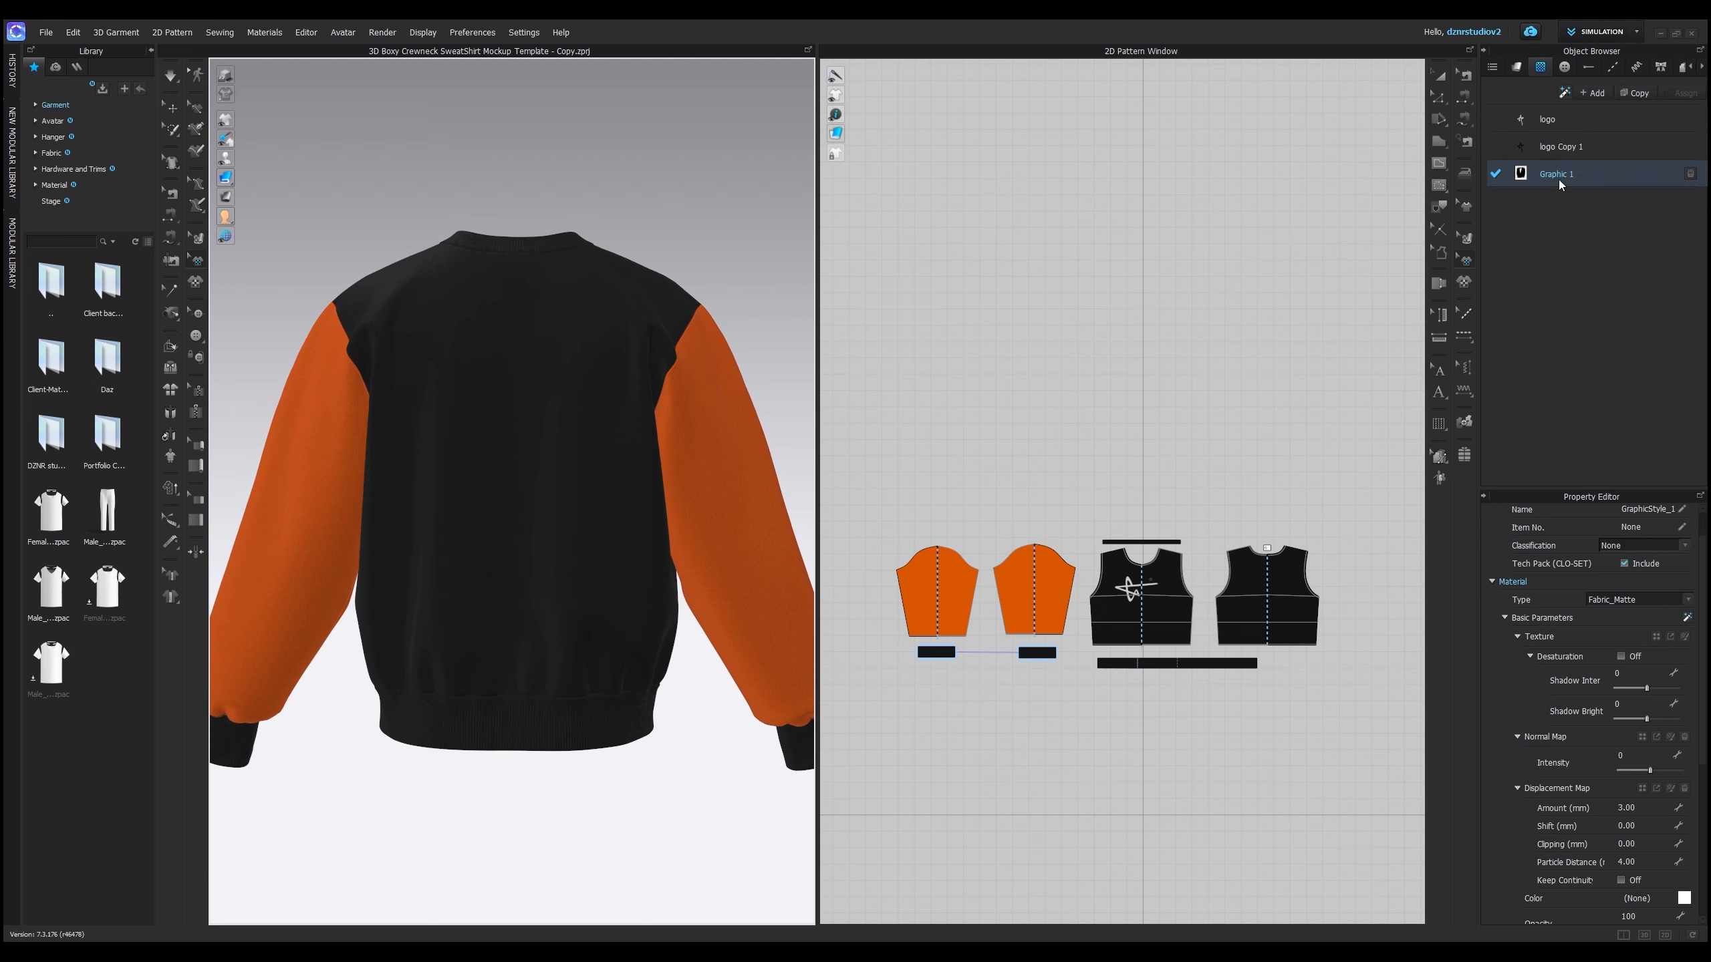
pyautogui.scroll(5, 1336, 648)
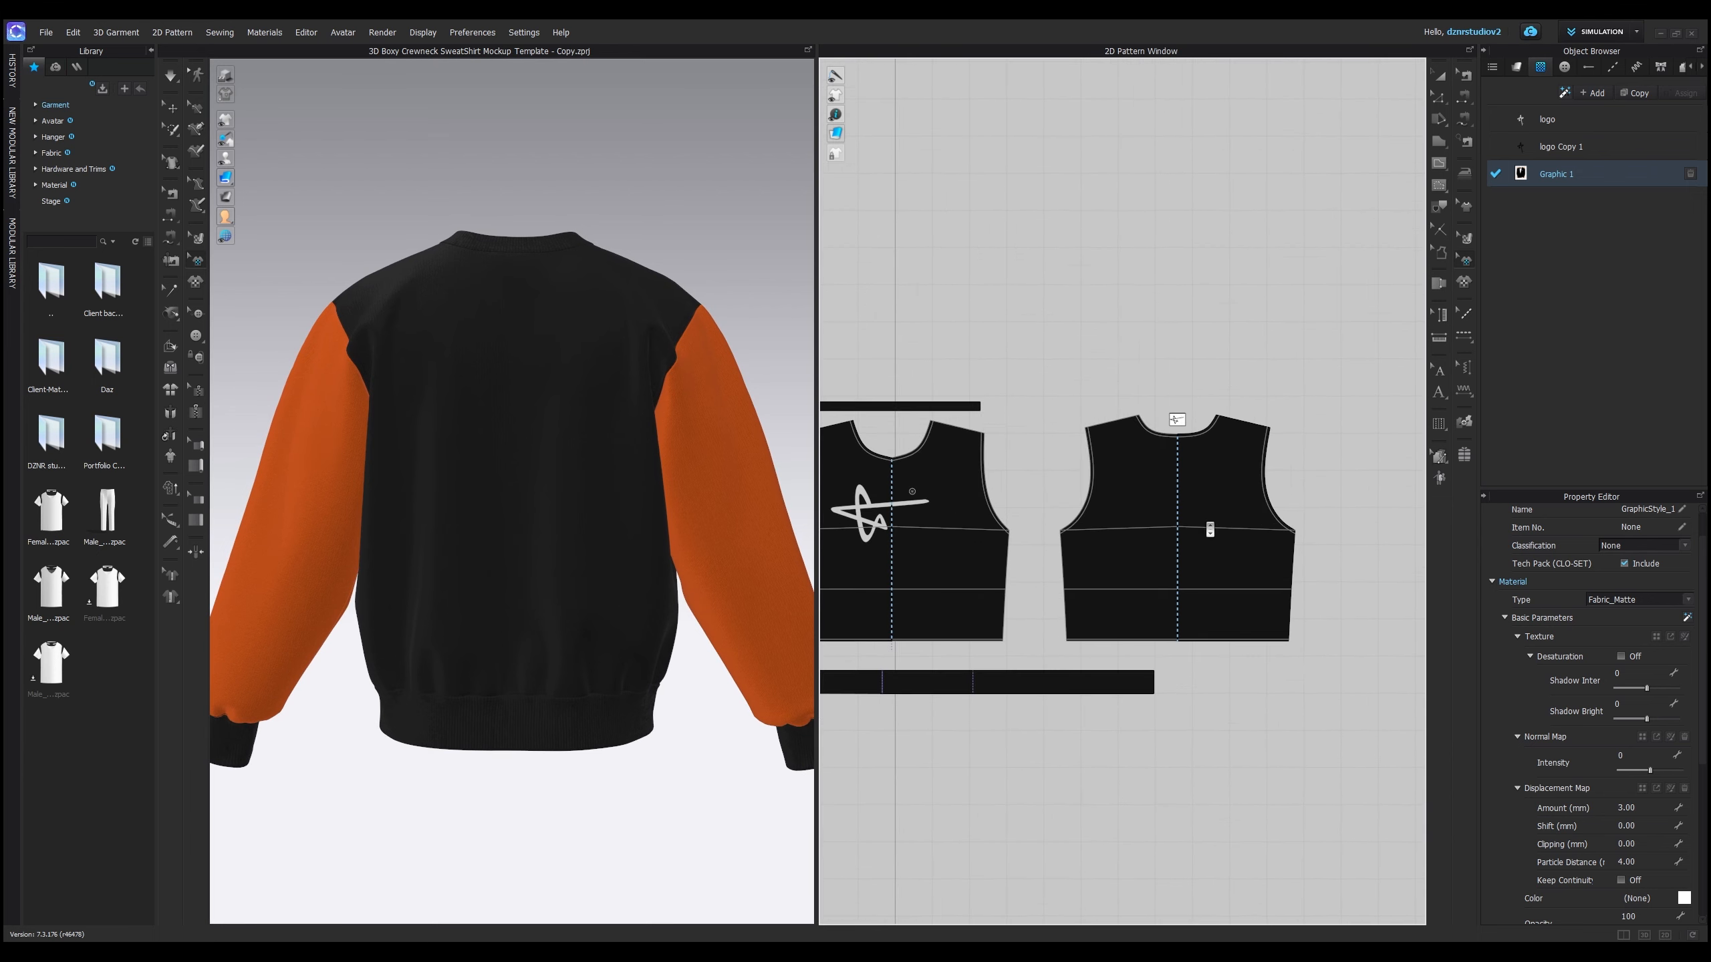
pyautogui.moveTo(1212, 530); pyautogui.dragTo(1210, 426, button='right')
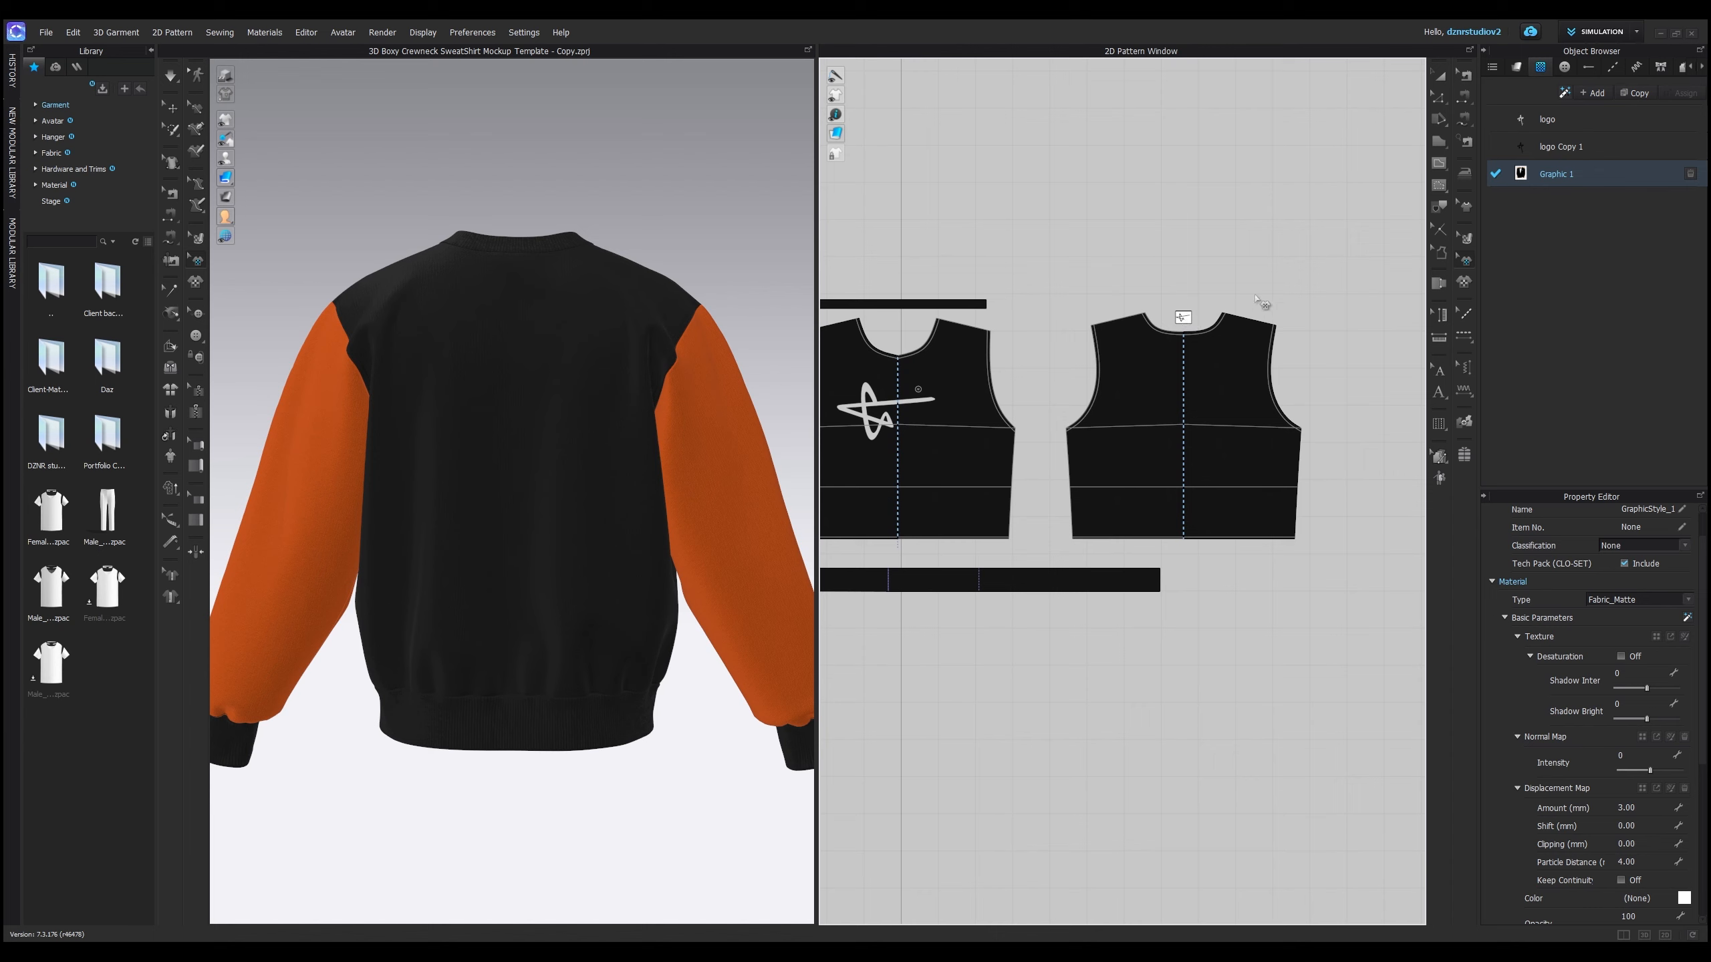
pyautogui.click(1183, 421)
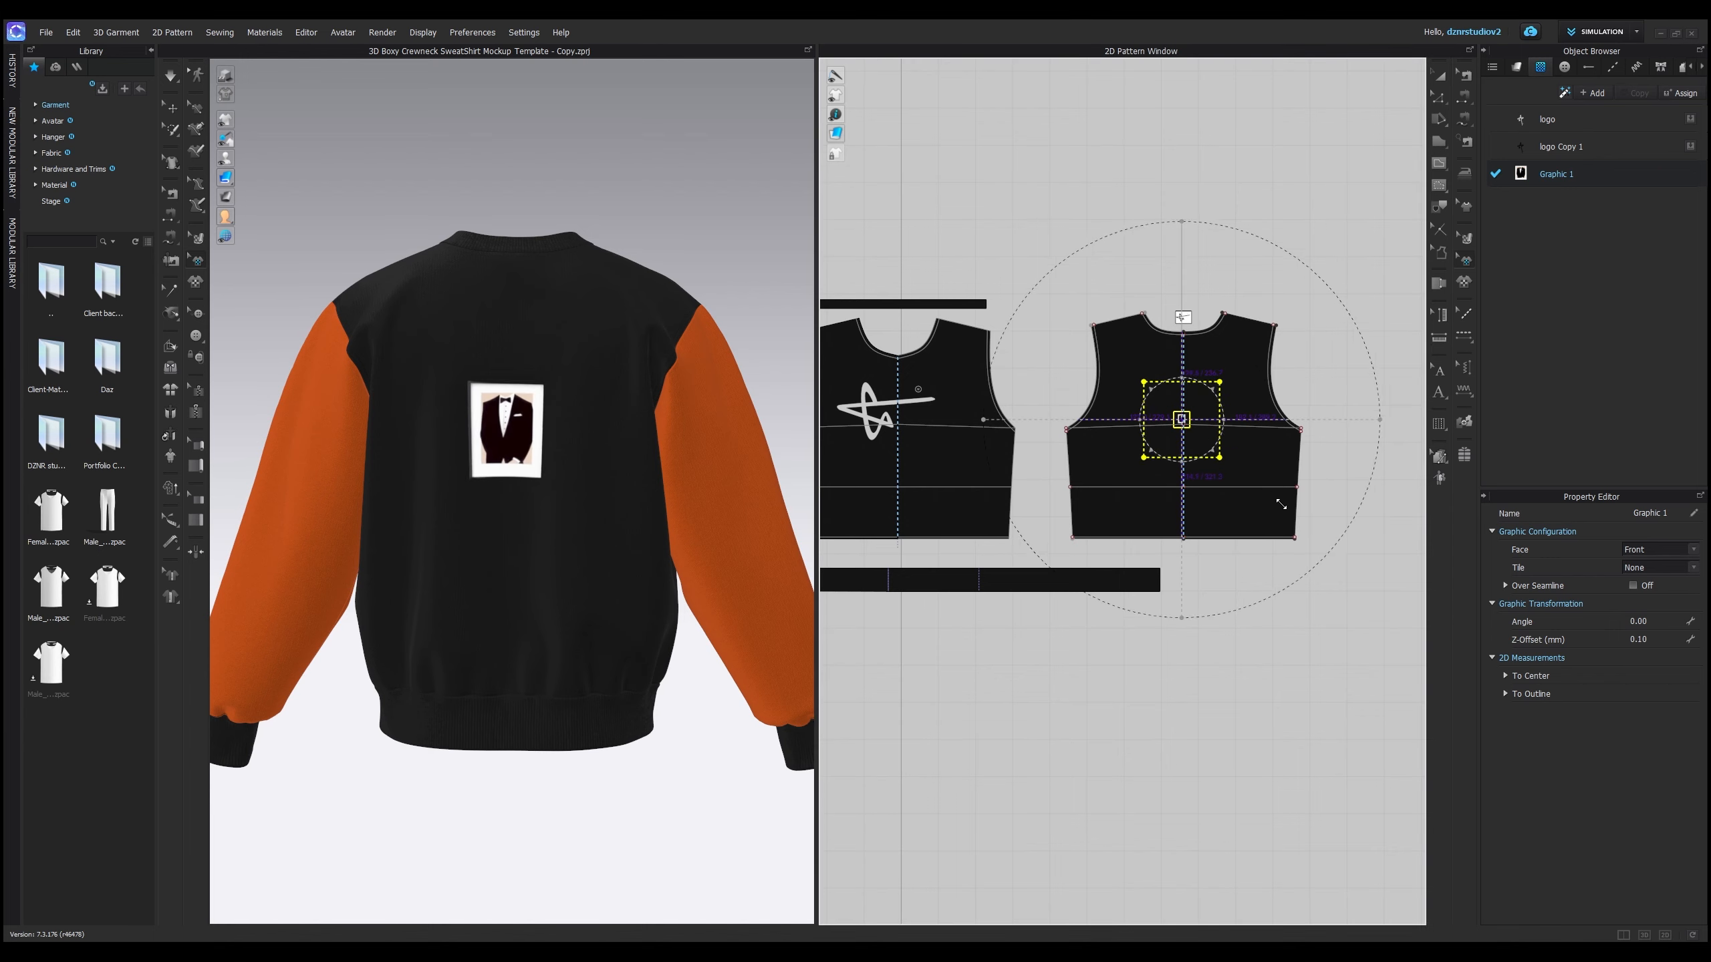
pyautogui.moveTo(1281, 504); pyautogui.dragTo(1370, 539)
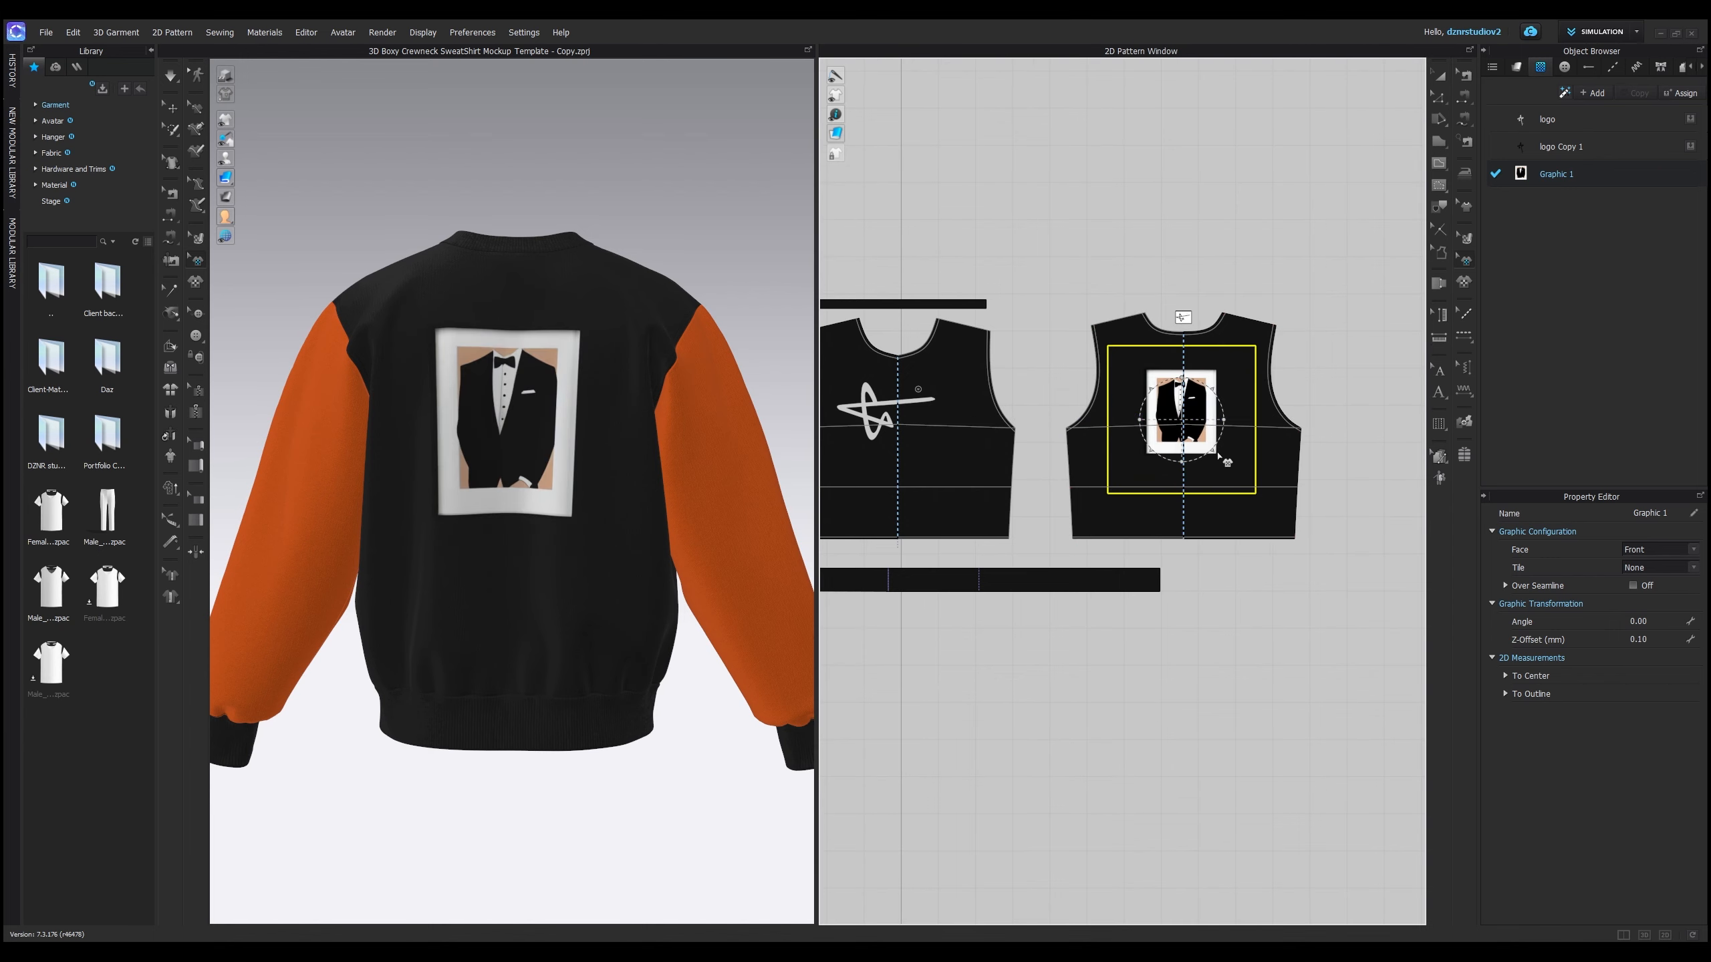
pyautogui.moveTo(1211, 449)
pyautogui.mouseDown()
pyautogui.moveTo(1224, 460)
pyautogui.moveTo(1191, 433)
pyautogui.mouseUp()
# - Examine the tuxedo print on the back of the 3D sweatshirt up close and from a distance
pyautogui.moveTo(529, 500)
pyautogui.mouseDown(button='right')
pyautogui.moveTo(622, 513)
pyautogui.moveTo(506, 508)
pyautogui.mouseUp(button='right')
pyautogui.scroll(4, 509, 509)
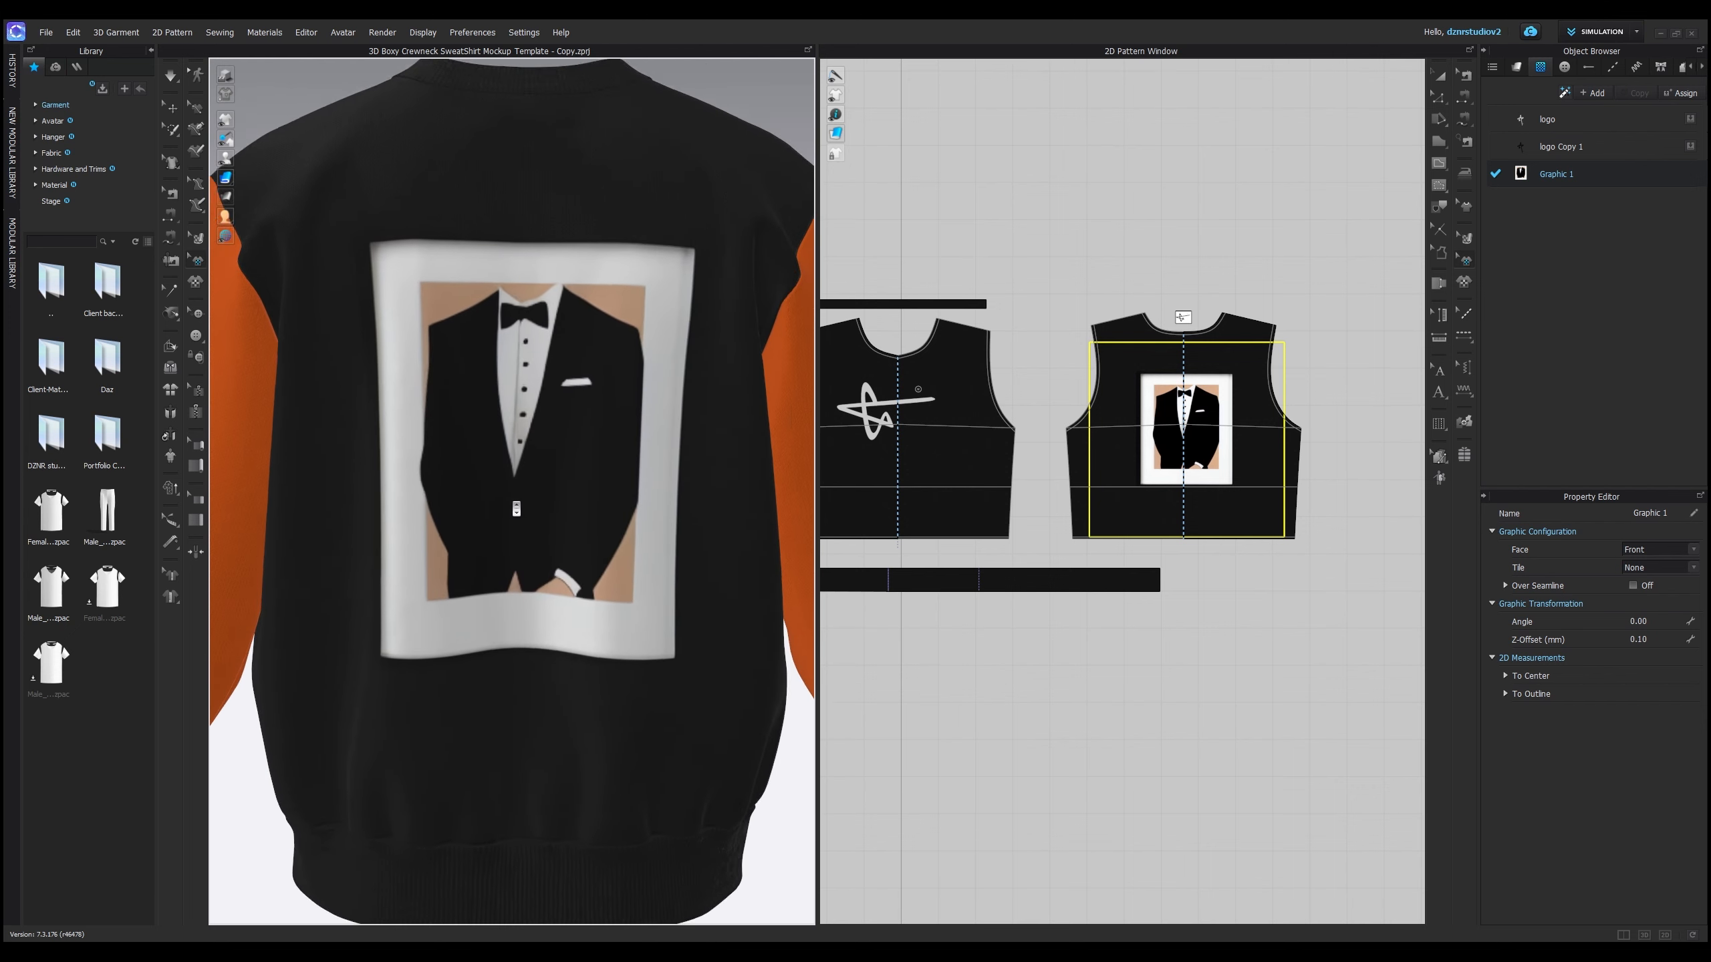
pyautogui.scroll(-3, 606, 517)
pyautogui.moveTo(620, 519); pyautogui.dragTo(632, 522, button='right')
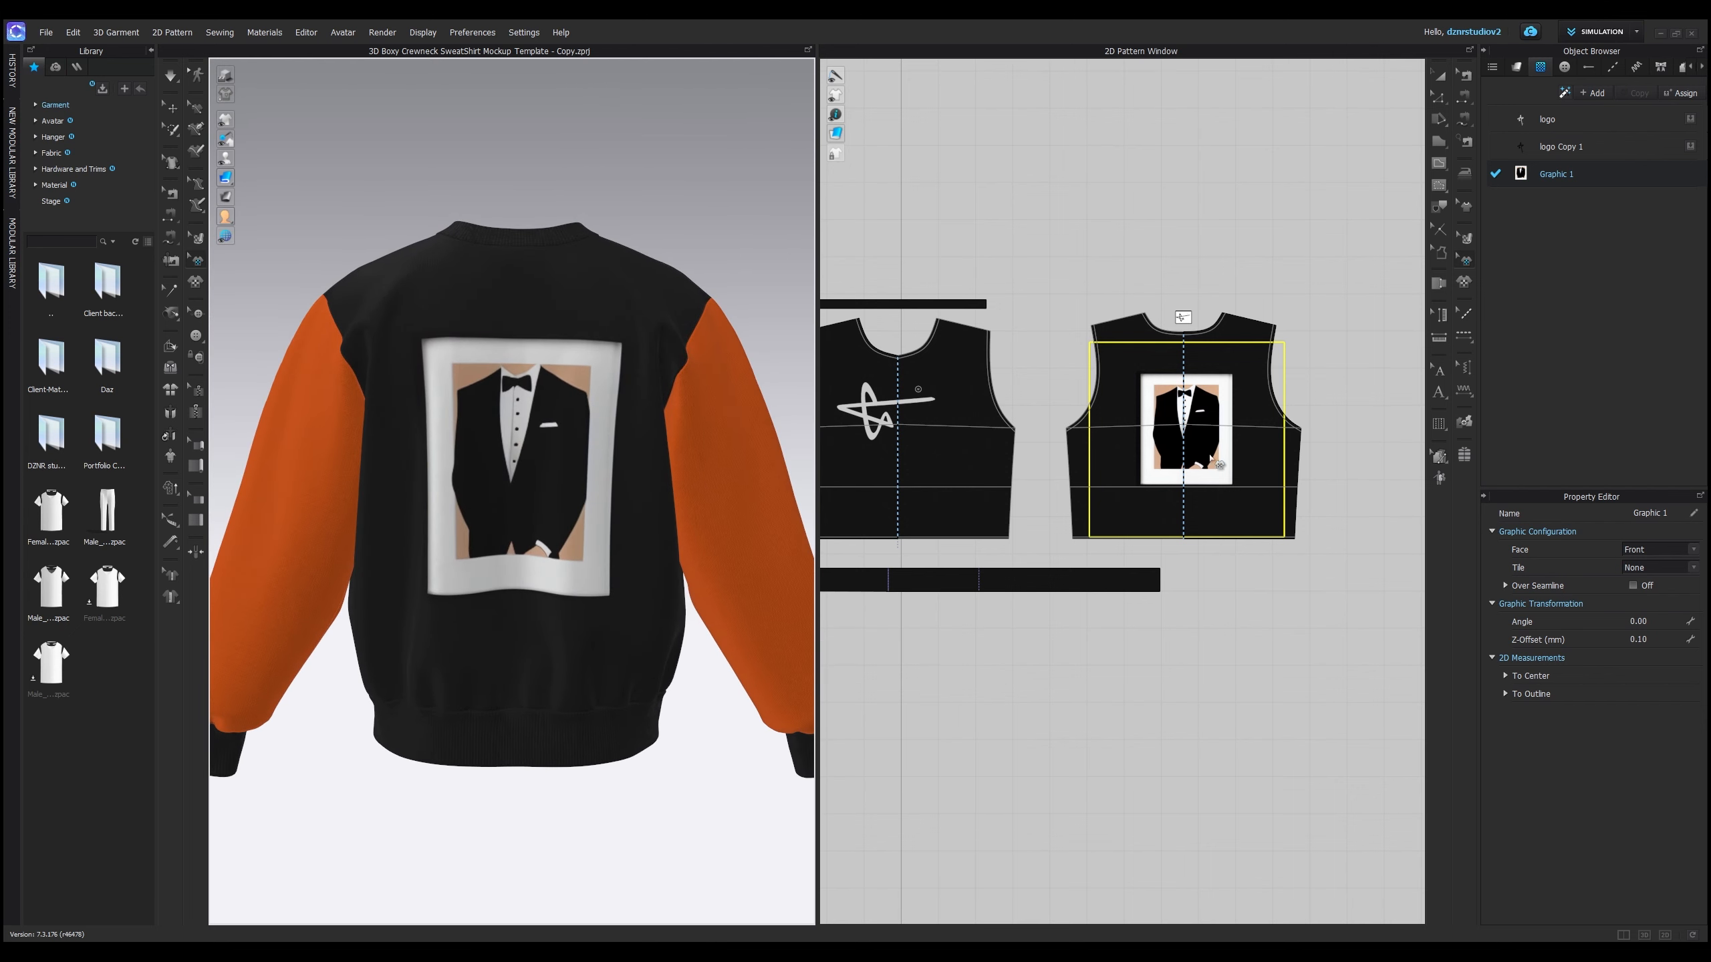
pyautogui.scroll(2, 1188, 442)
pyautogui.scroll(-2, 1189, 442)
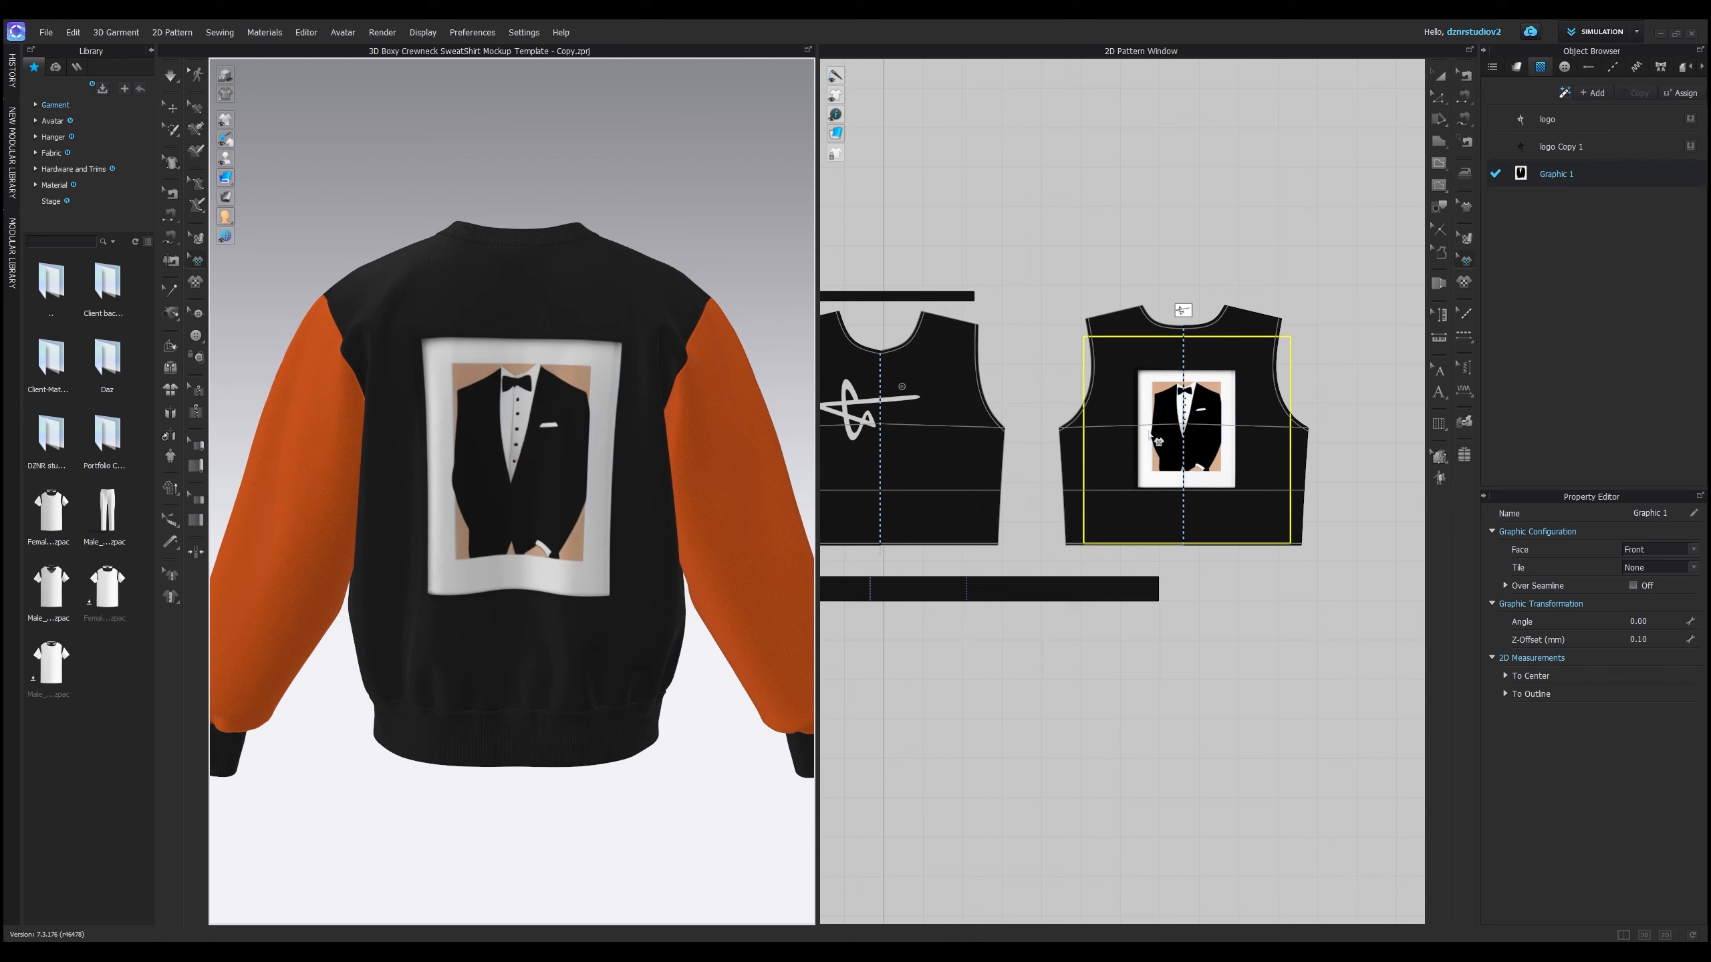
pyautogui.moveTo(475, 495); pyautogui.dragTo(436, 505, button='right')
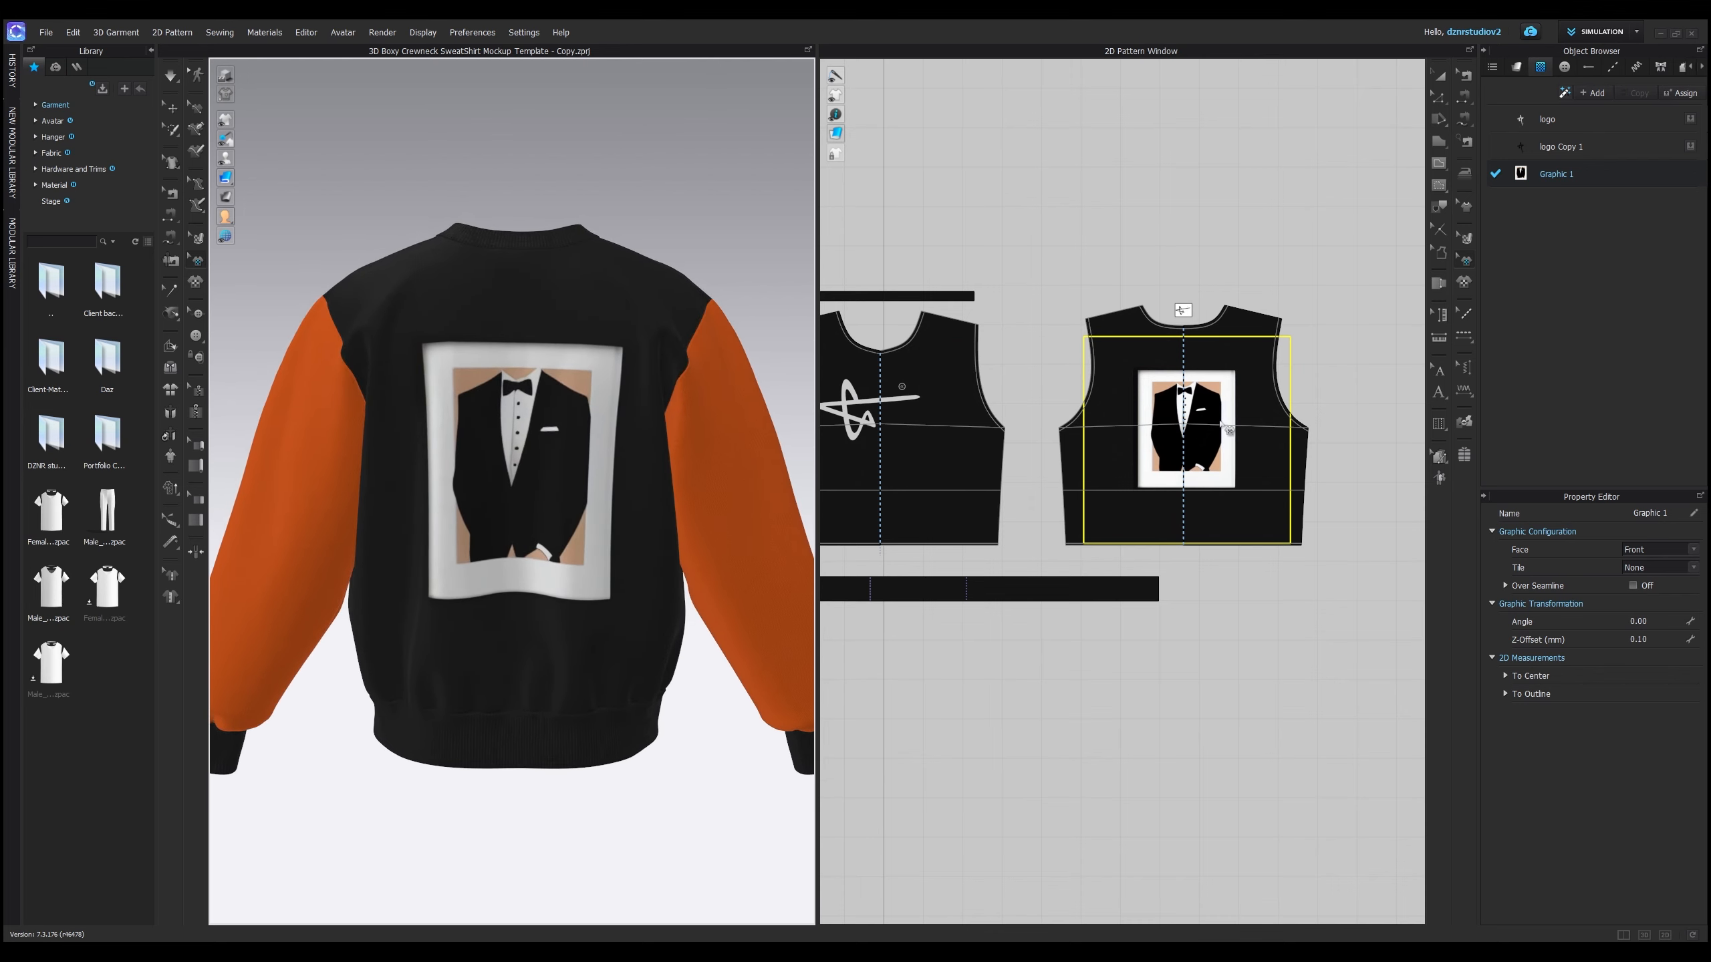
pyautogui.scroll(3, 491, 482)
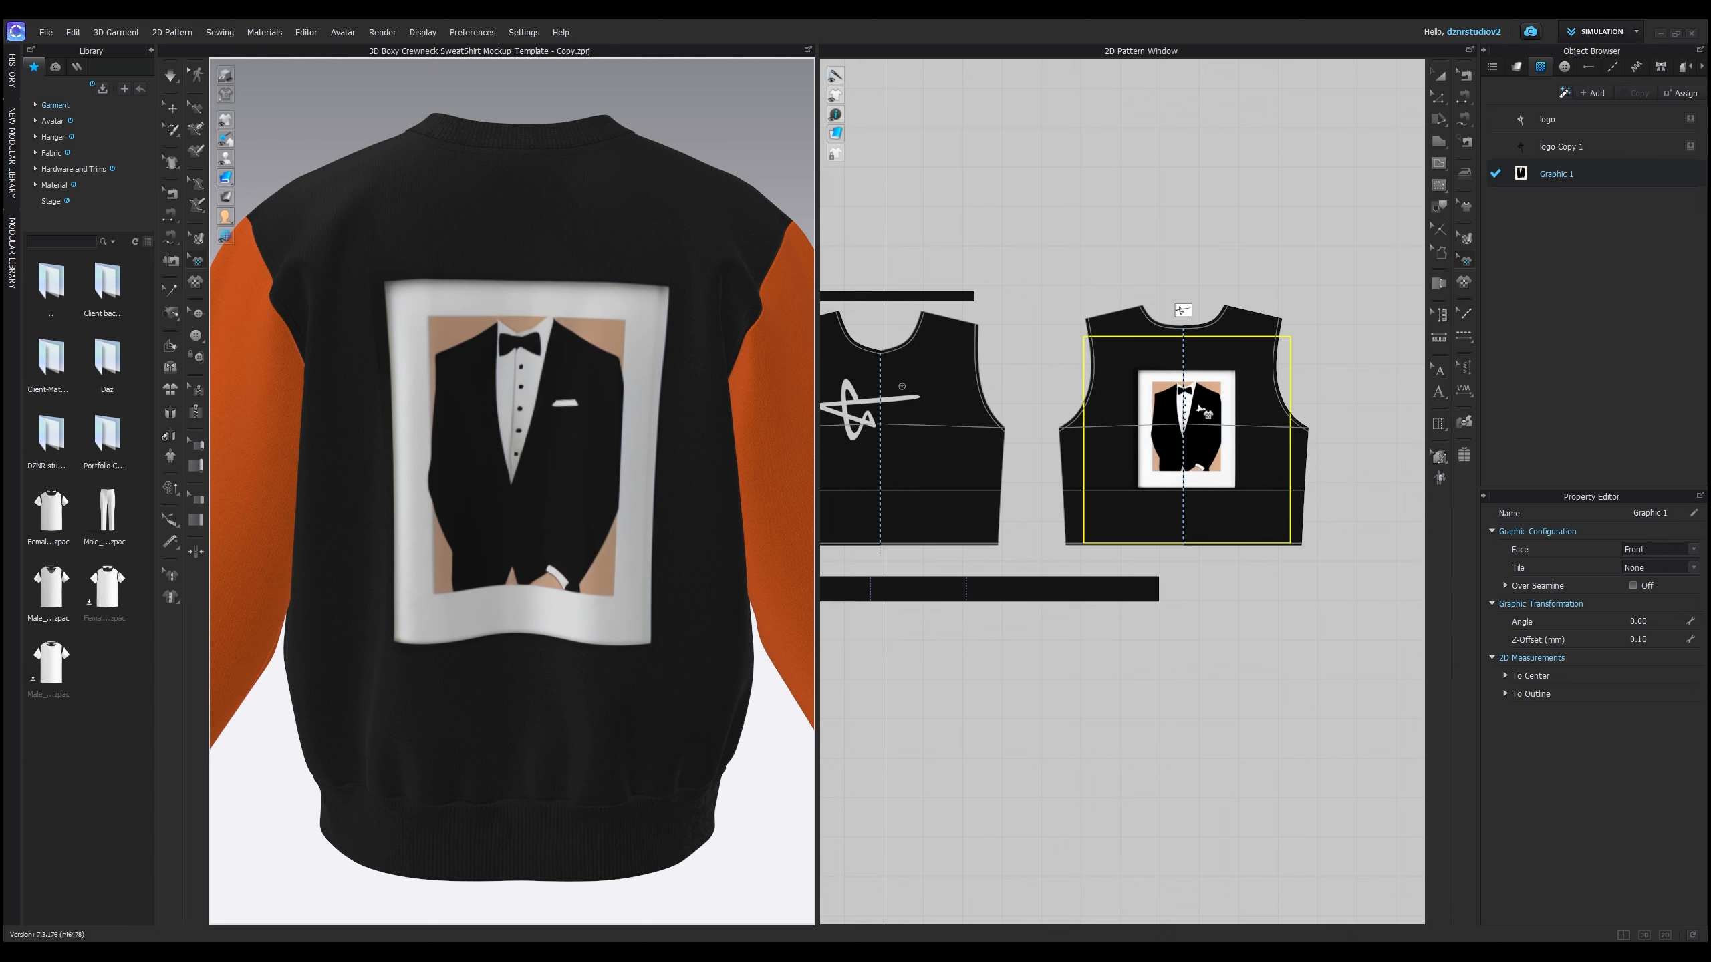
# - Open the tuxedo graphic's texture in the Texture Editor and select its image layer
pyautogui.click(1572, 173)
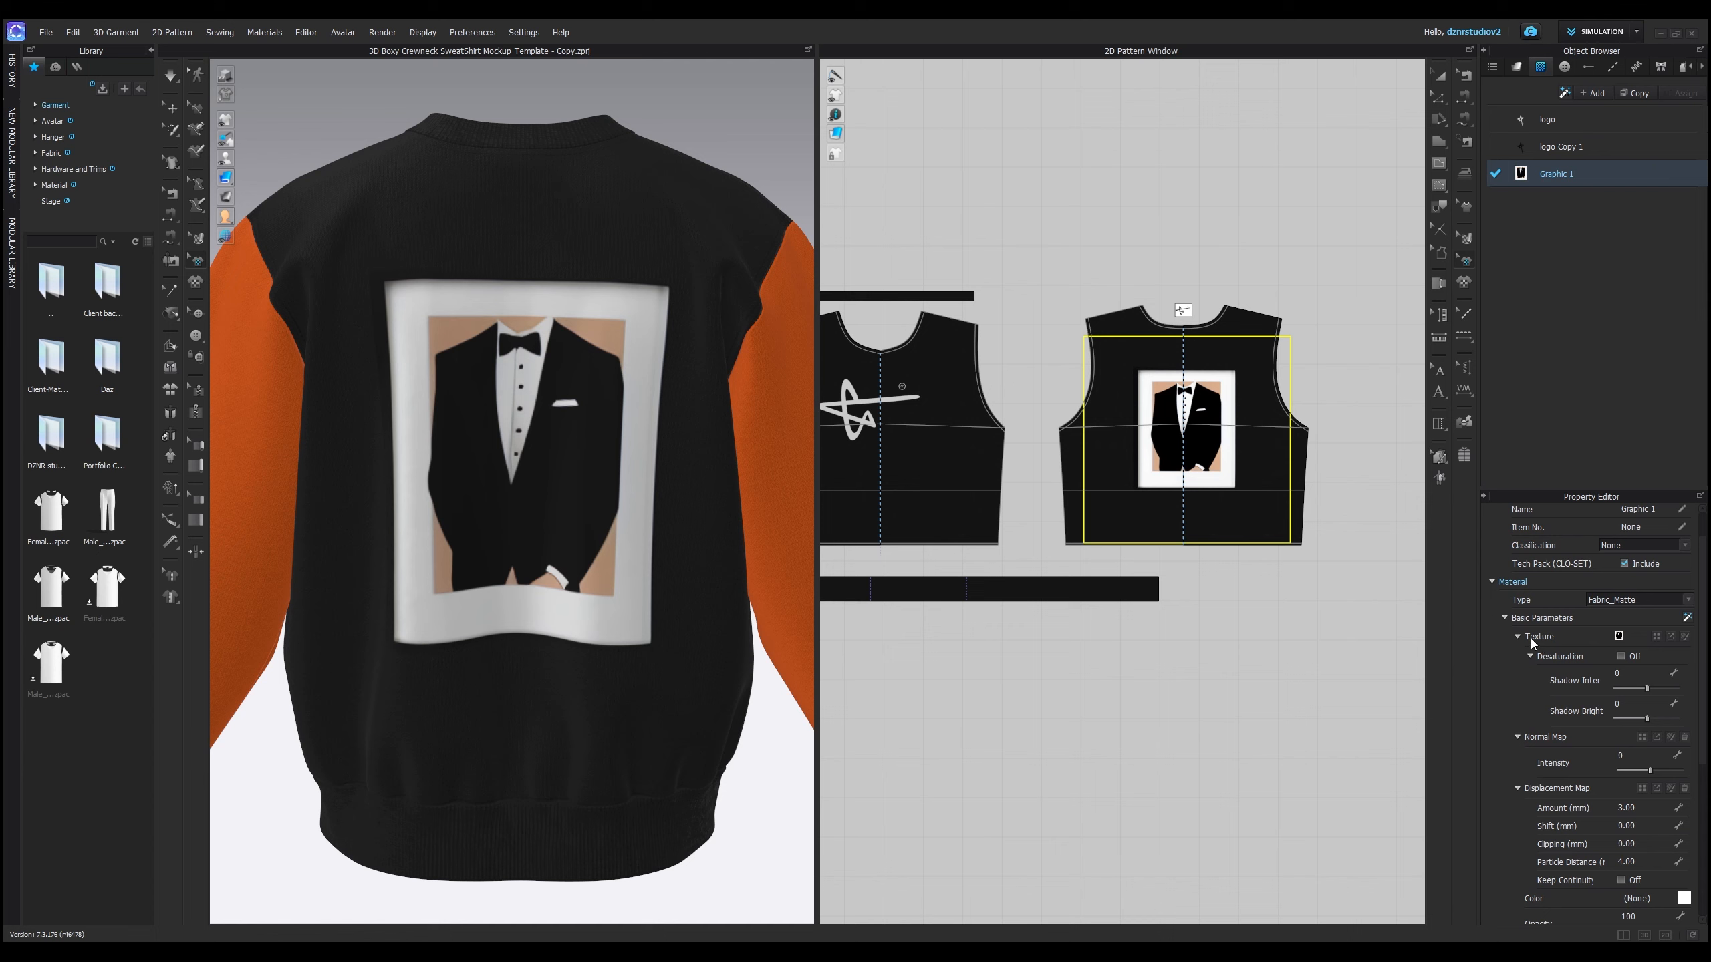
pyautogui.scroll(-1, 1646, 837)
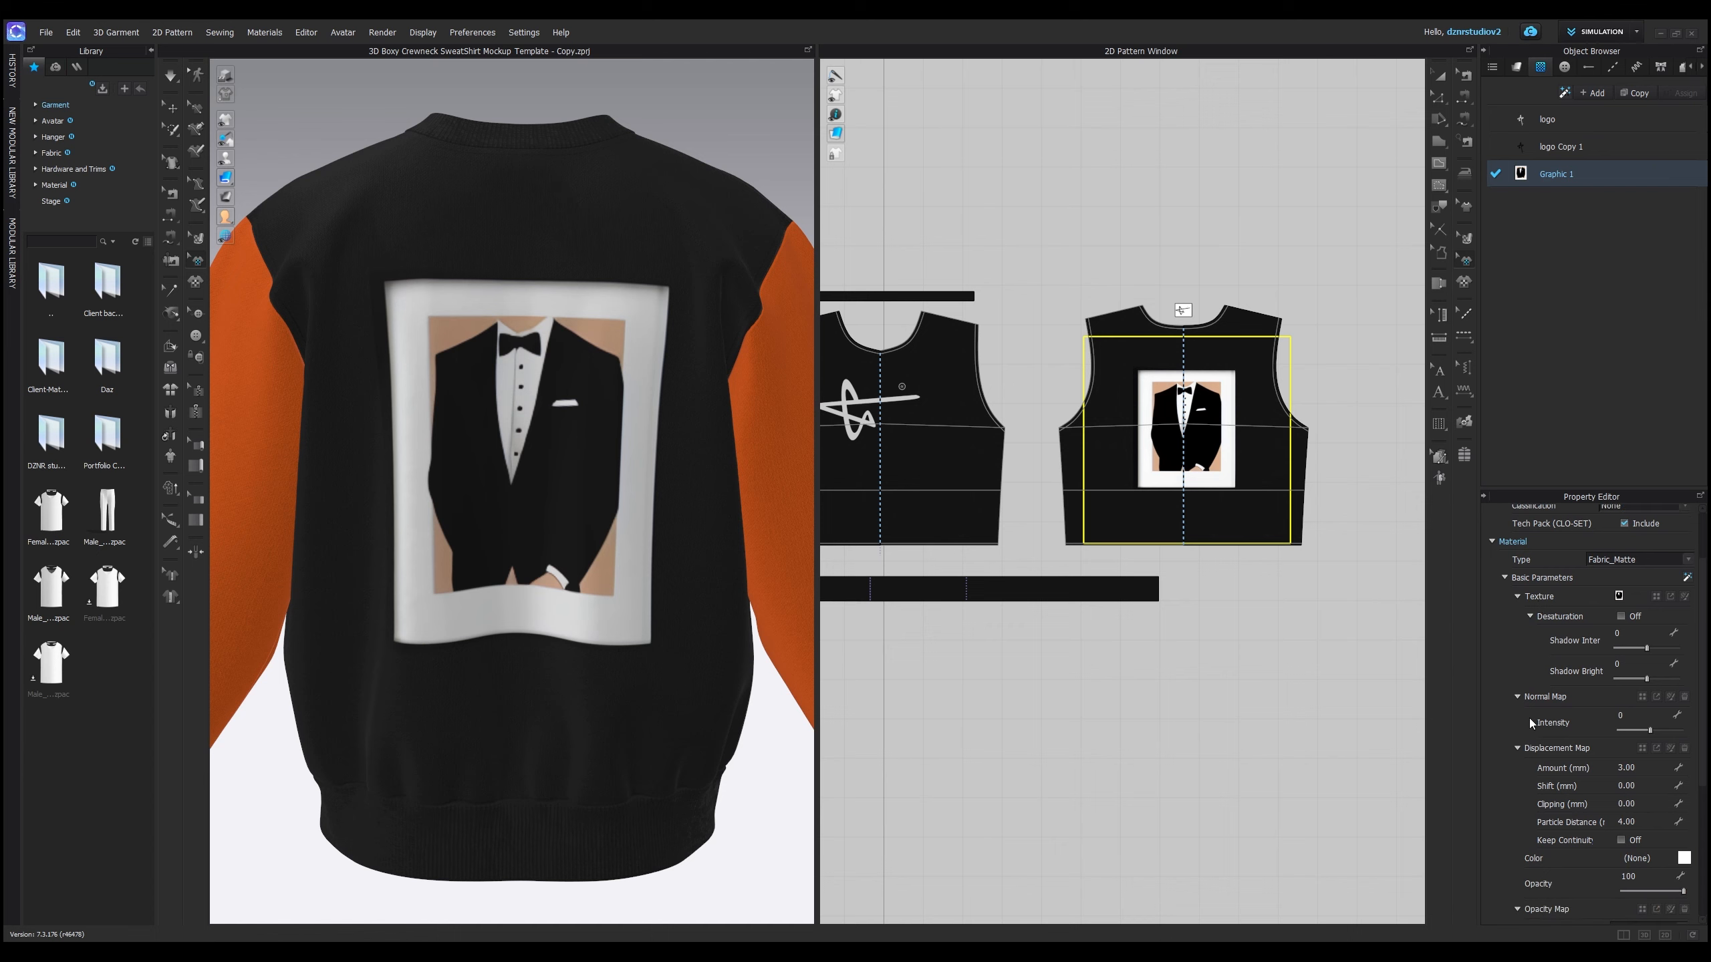
pyautogui.click(1685, 596)
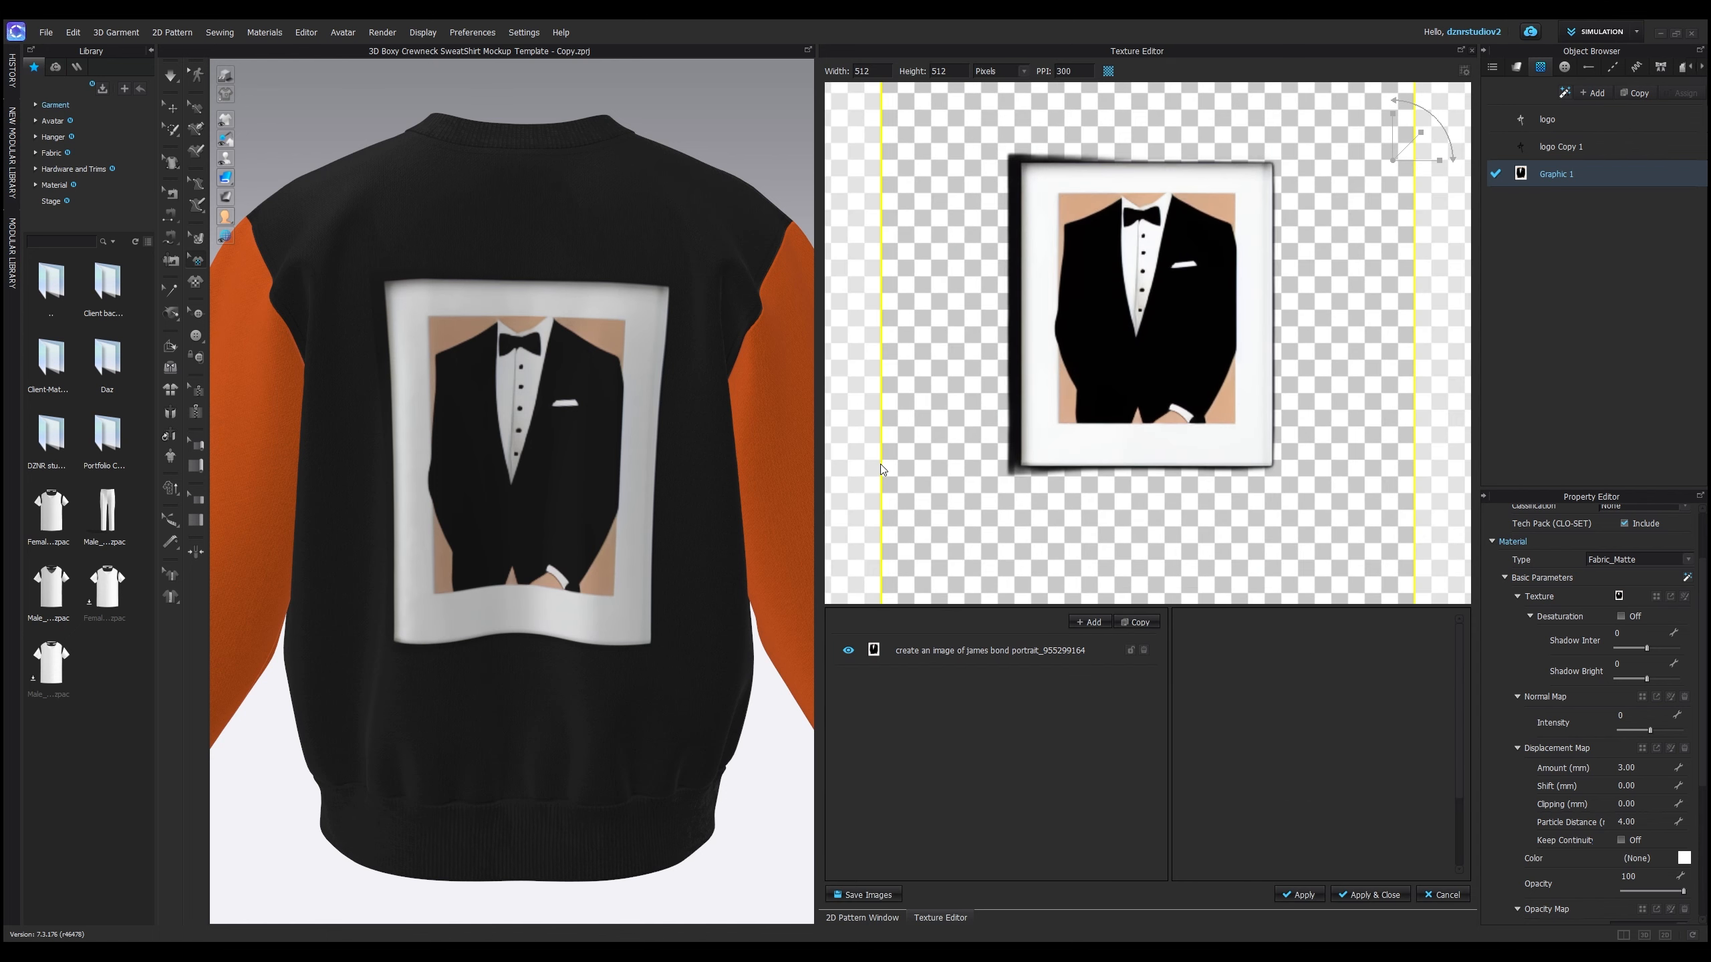
pyautogui.click(960, 651)
pyautogui.click(953, 650)
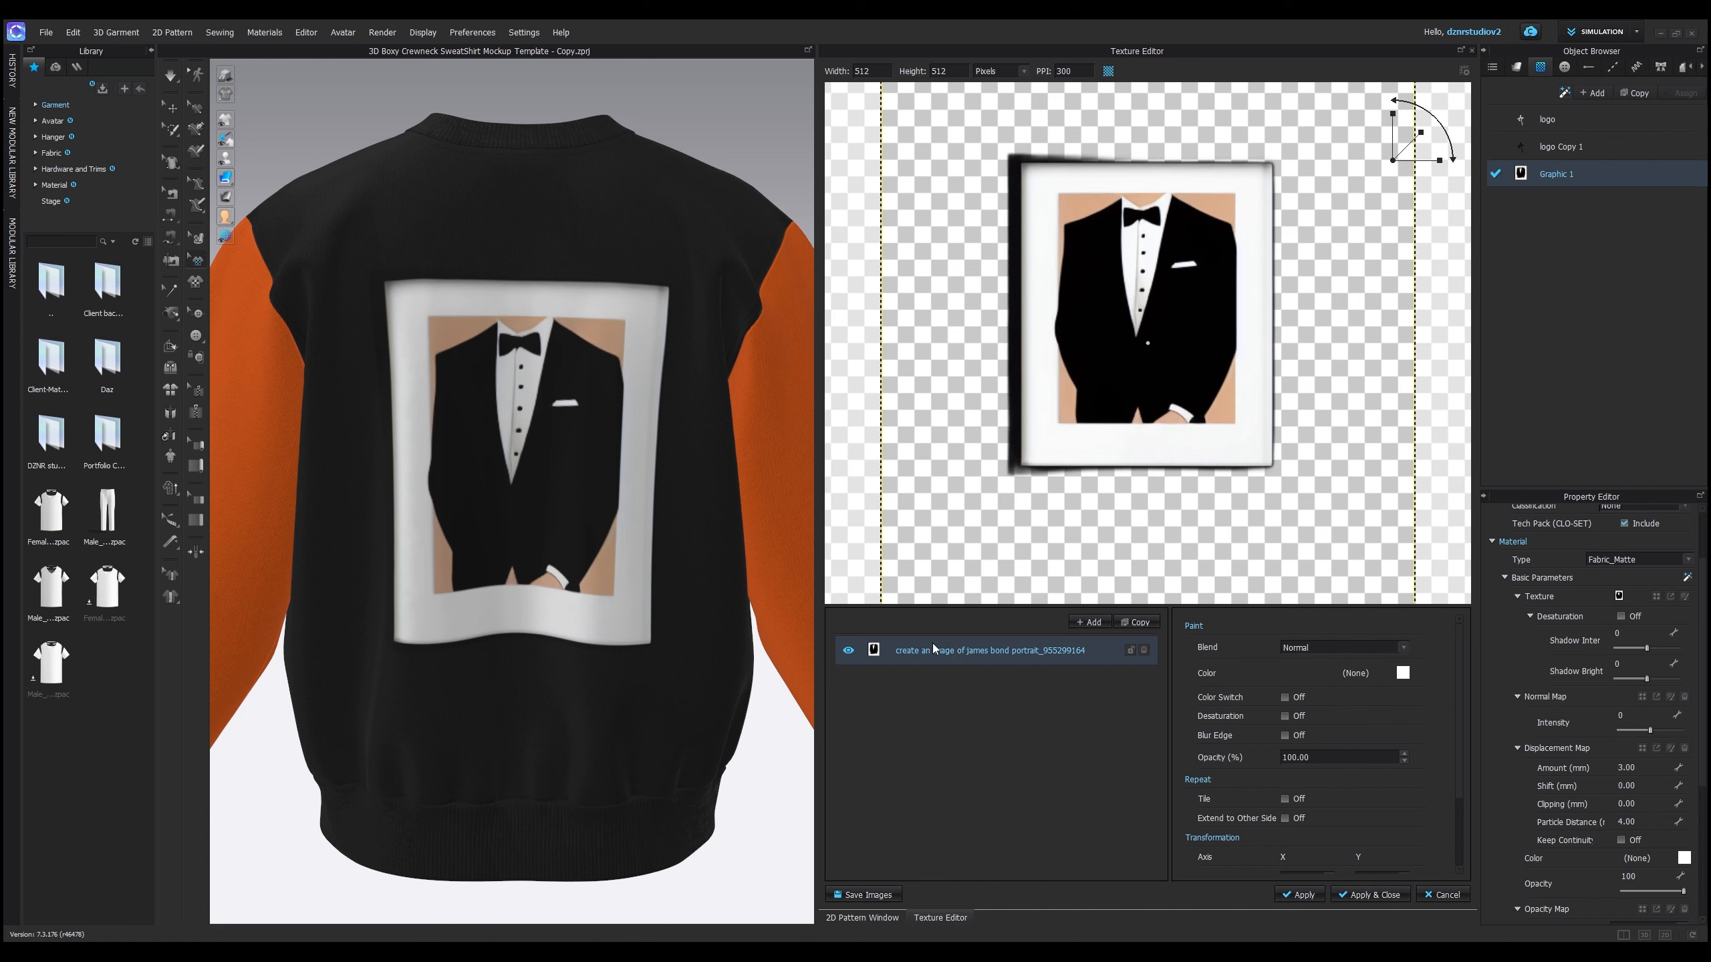
pyautogui.scroll(-3, 1102, 454)
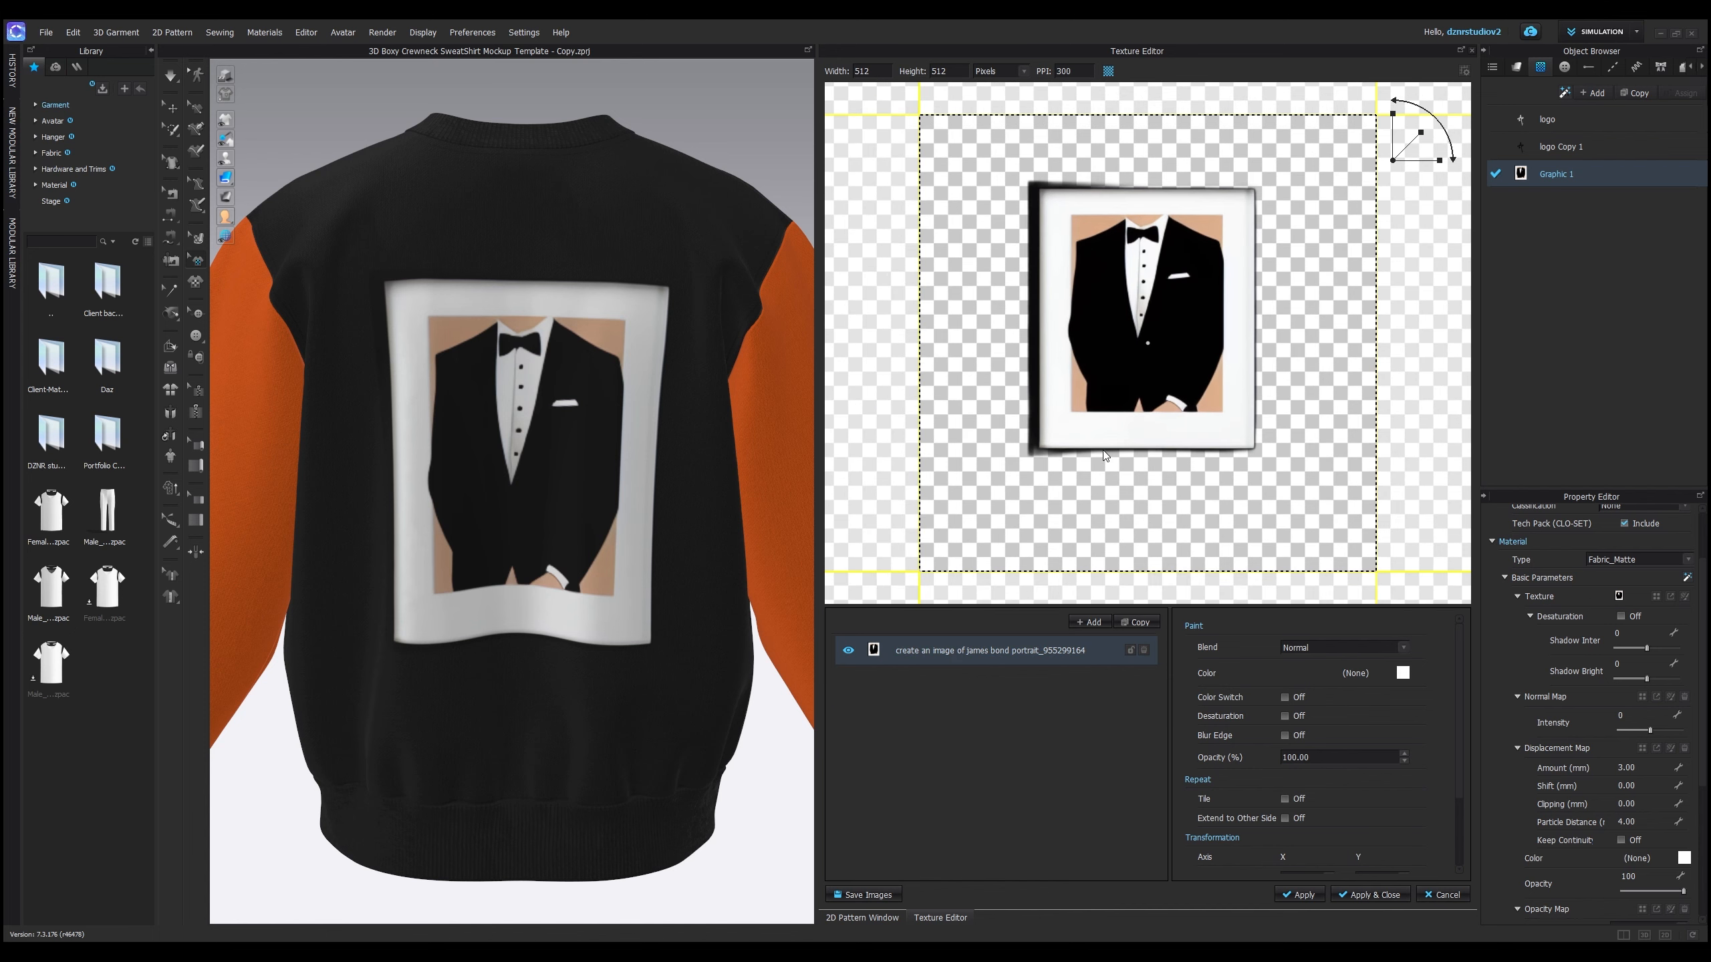
pyautogui.scroll(2, 1091, 460)
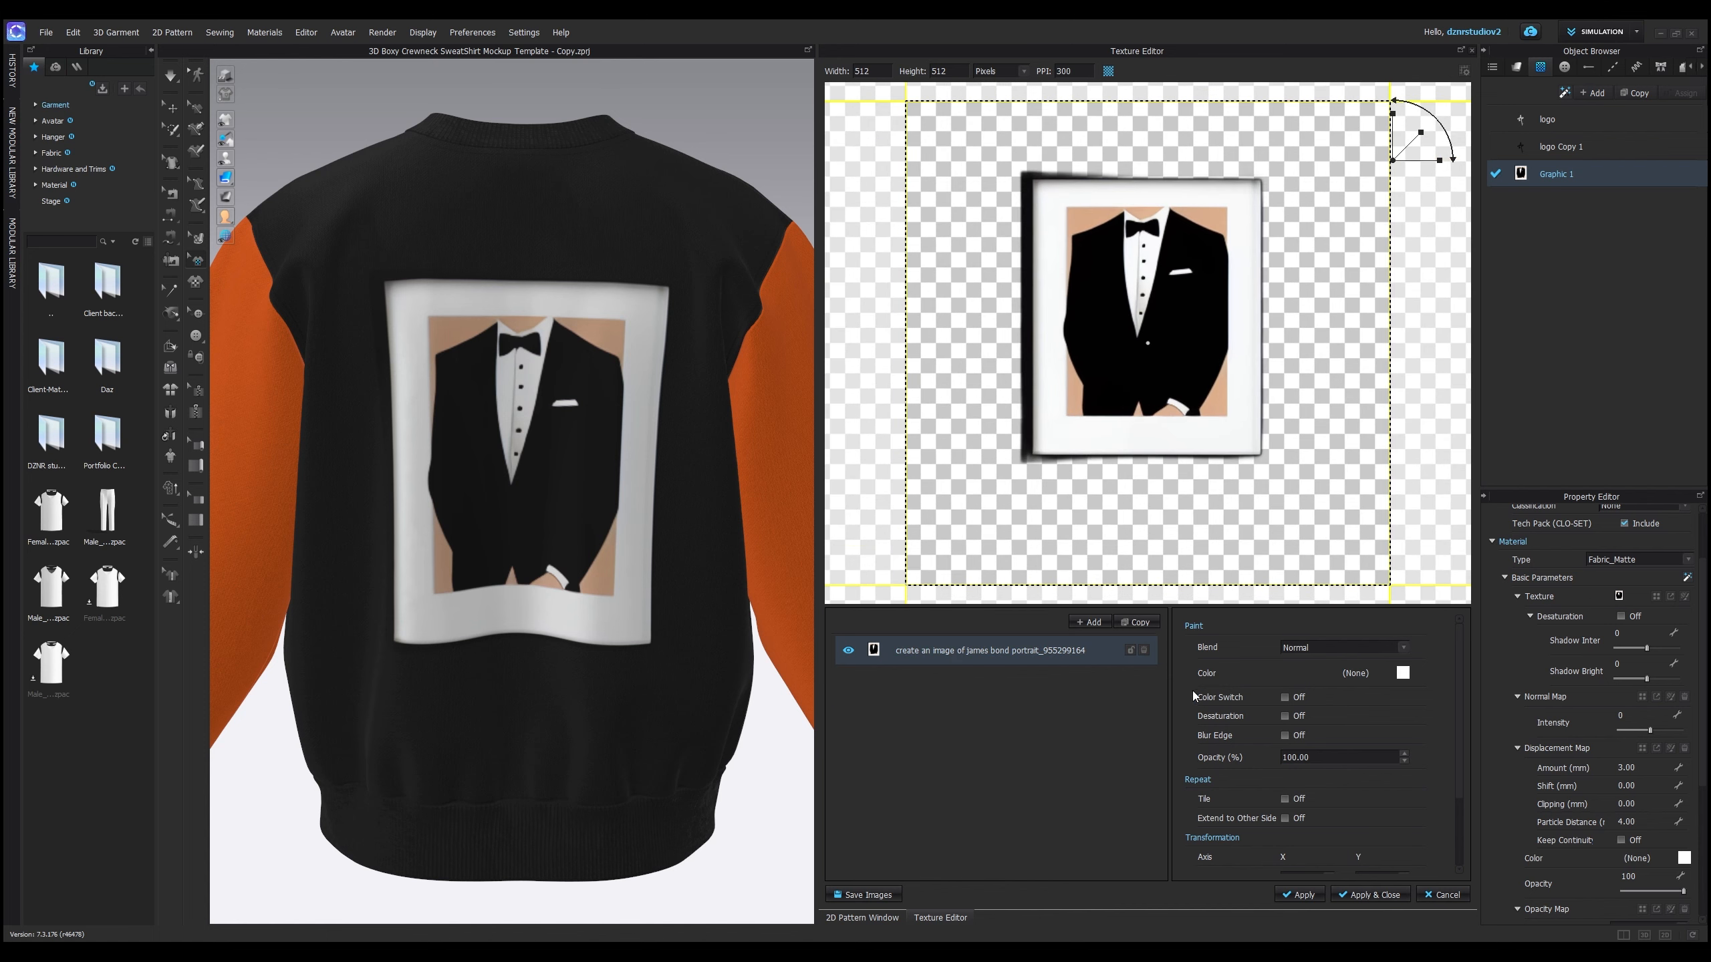
# - Turn on Color Switch for the tuxedo image layer and set the number of sub colors to 4
pyautogui.click(1284, 698)
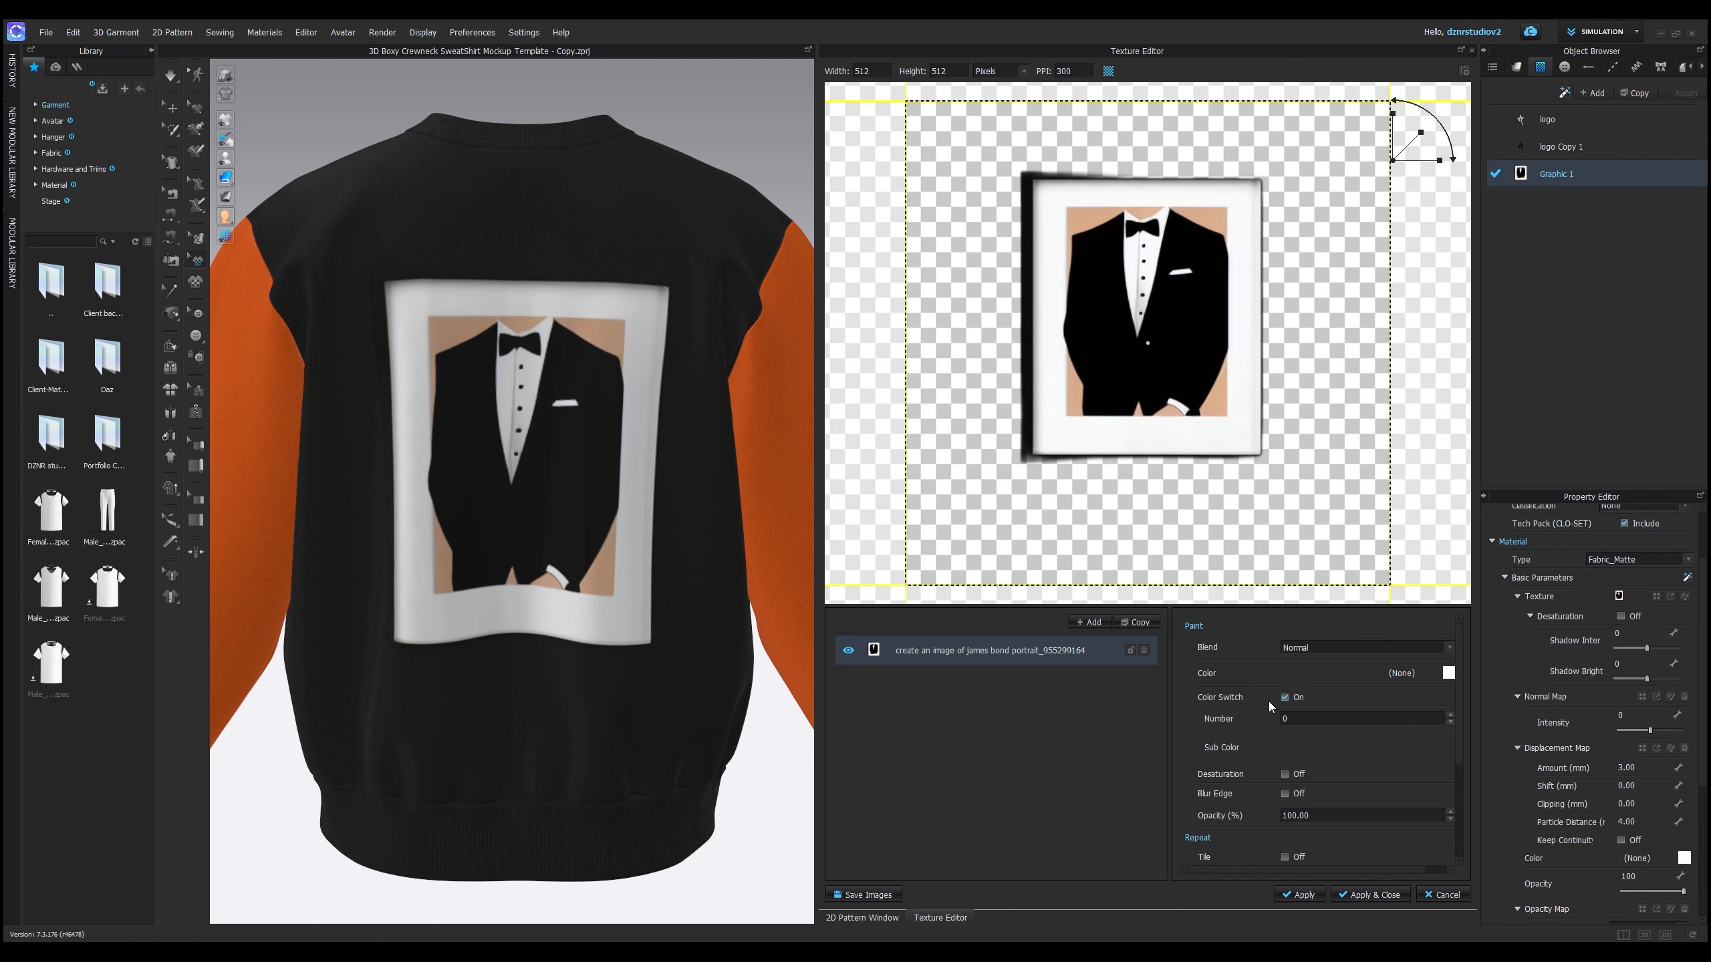
pyautogui.click(1451, 715)
pyautogui.click(1451, 714)
pyautogui.click(1451, 715)
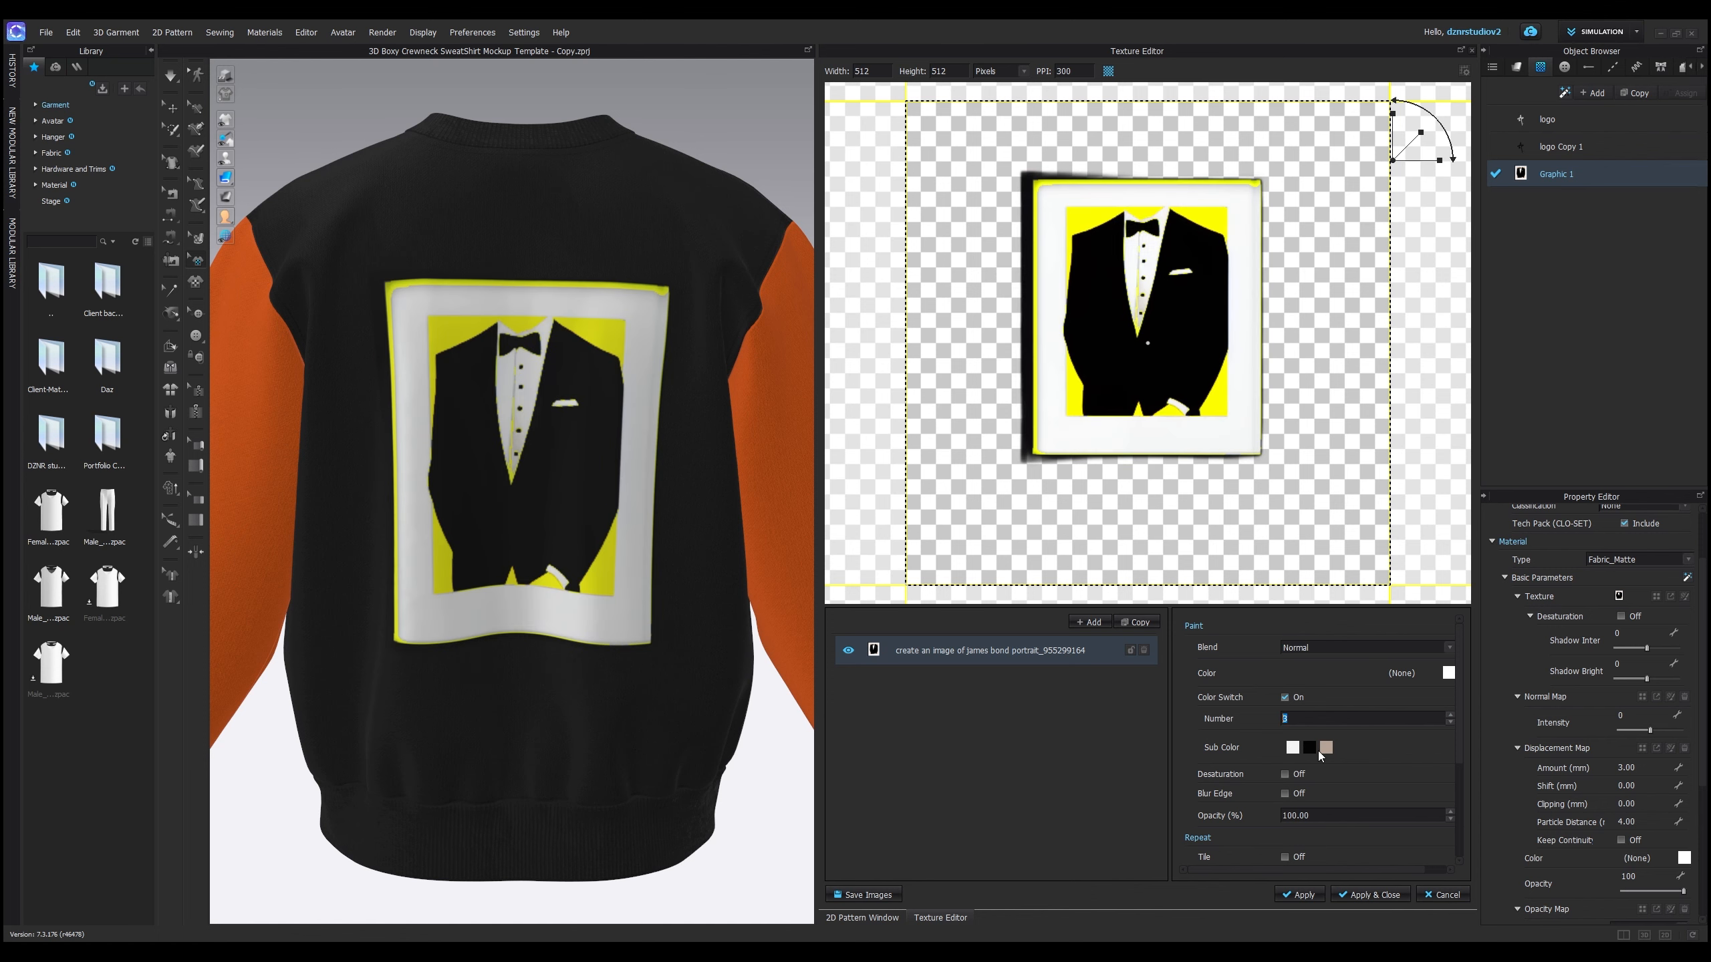
pyautogui.click(1452, 714)
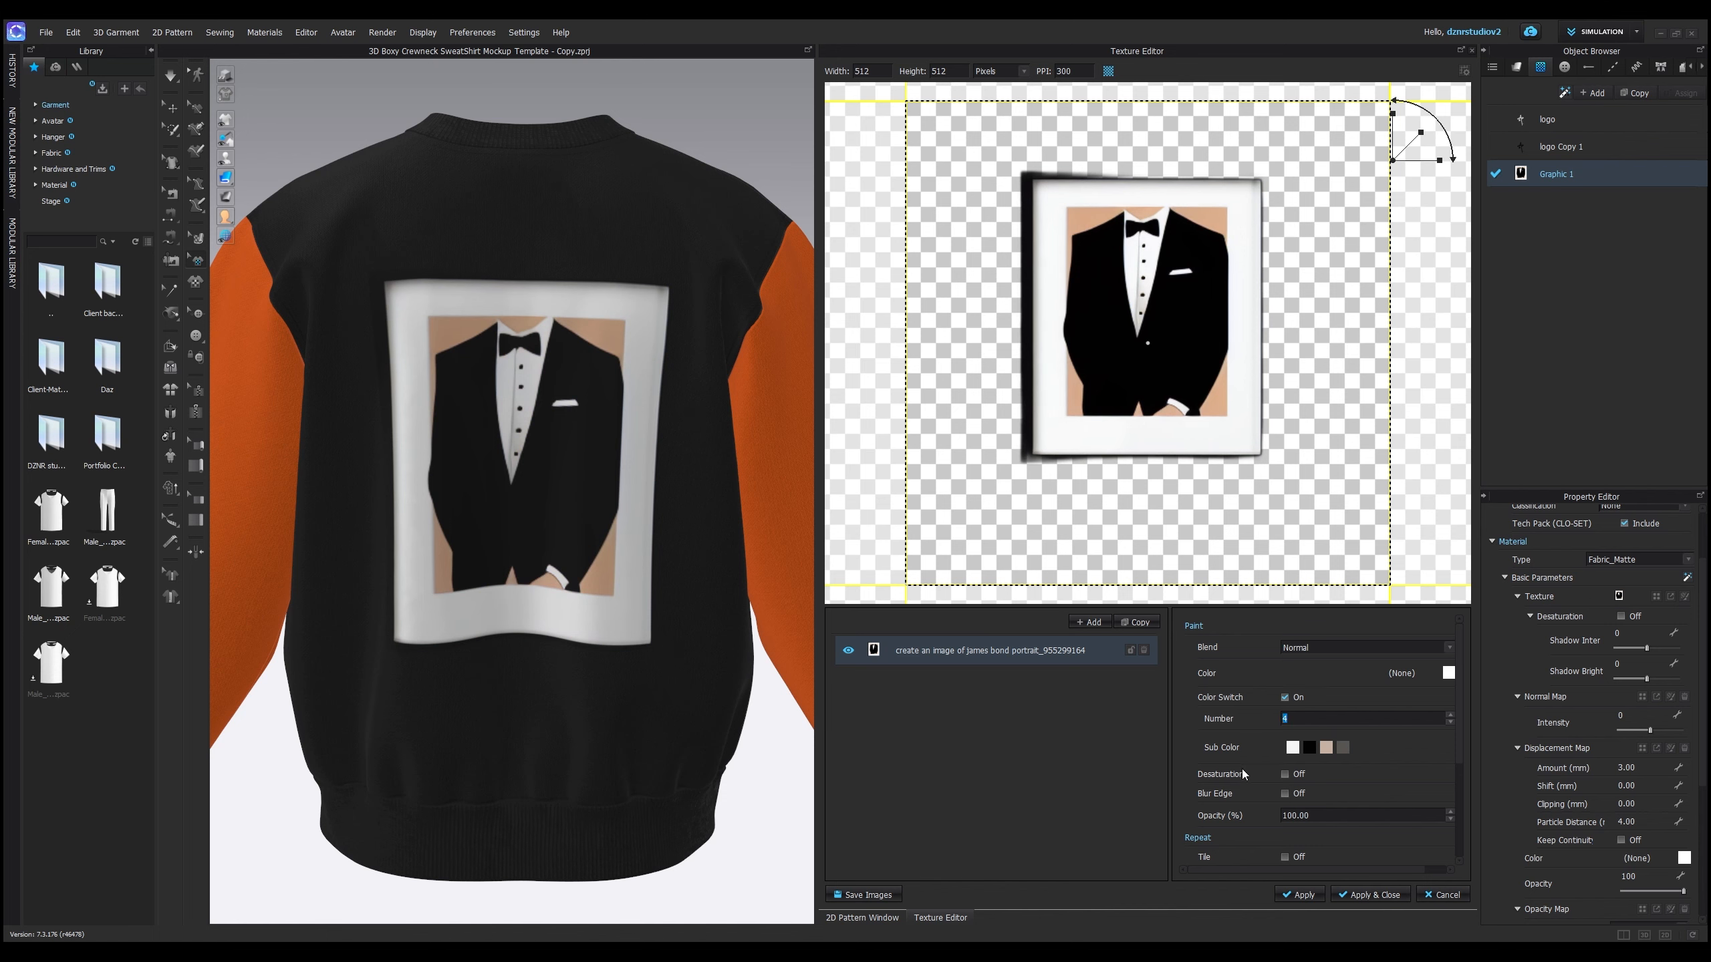
# - Recolor the beige sub color of the tuxedo graphic to orange #F89900
pyautogui.click(1325, 747)
pyautogui.click(757, 505)
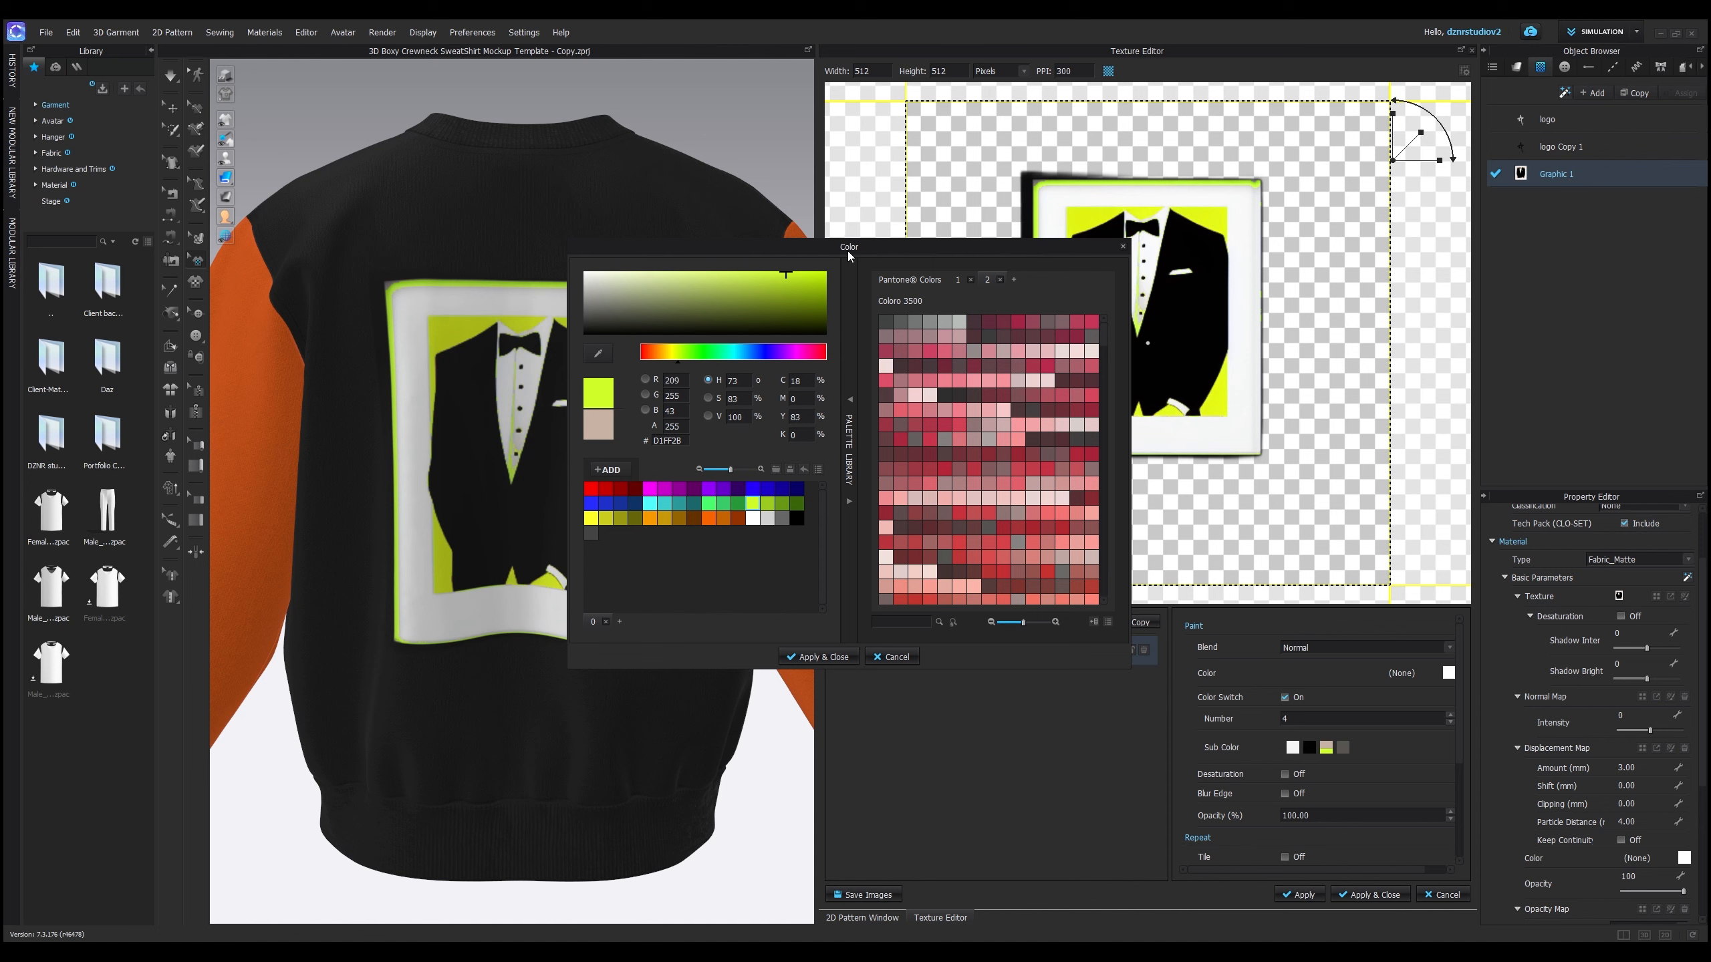
pyautogui.moveTo(849, 250); pyautogui.dragTo(1150, 264)
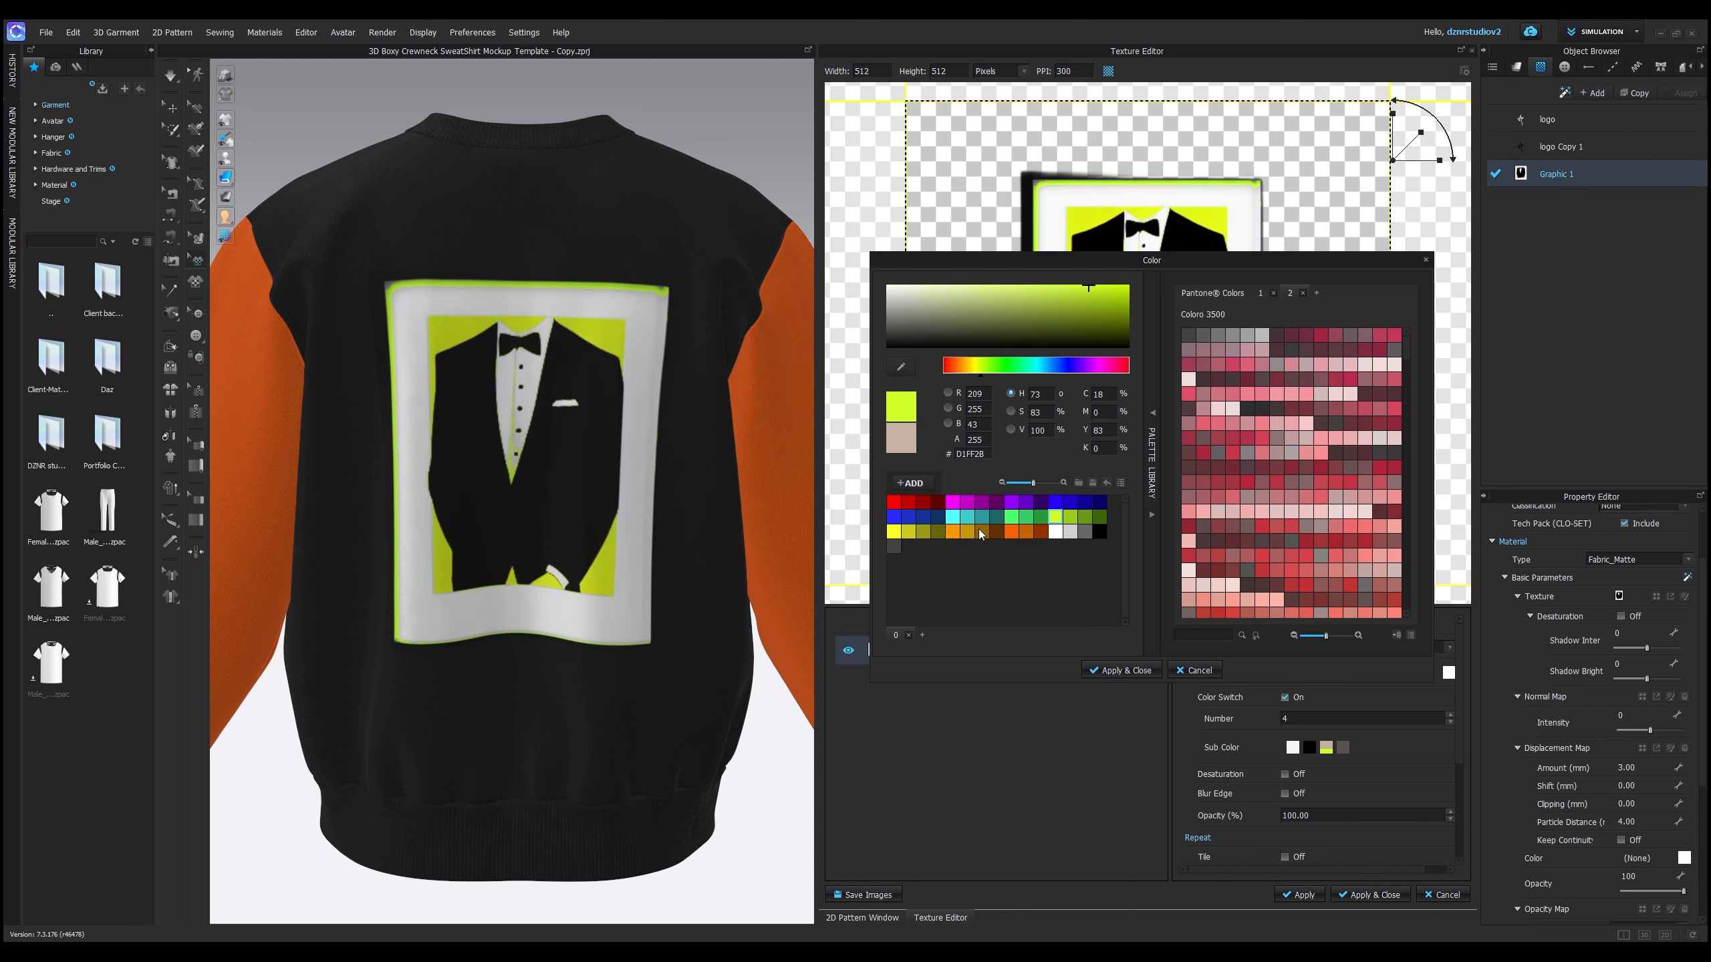
pyautogui.click(952, 532)
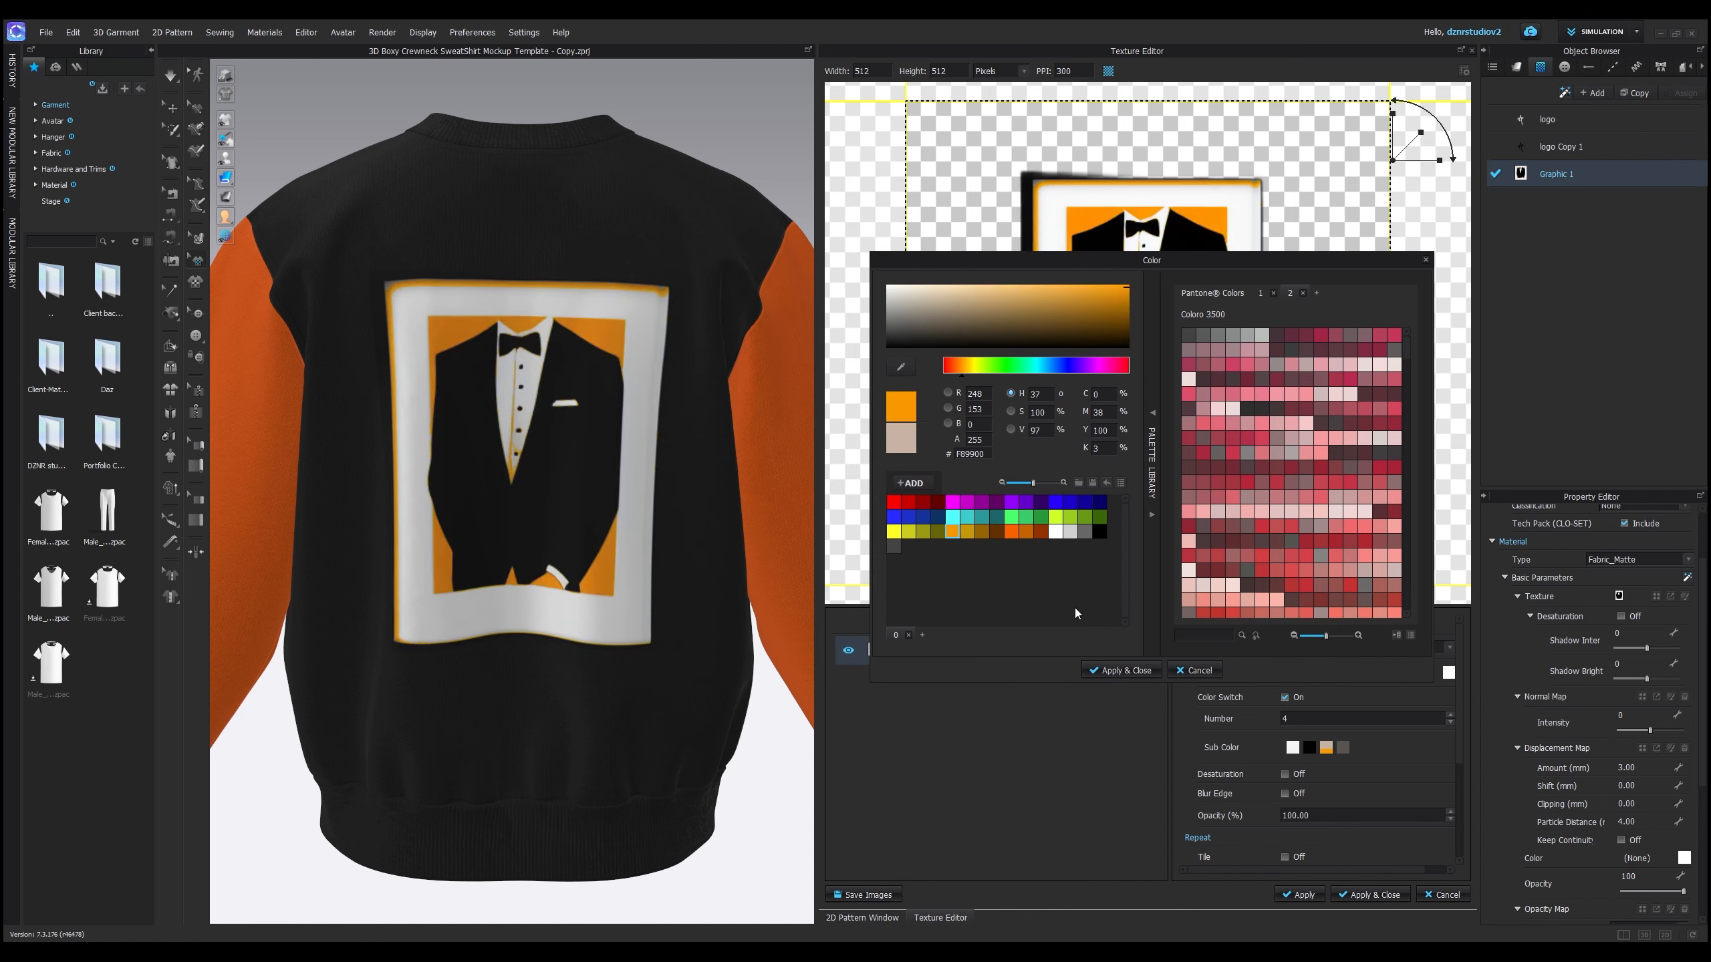
pyautogui.click(1119, 670)
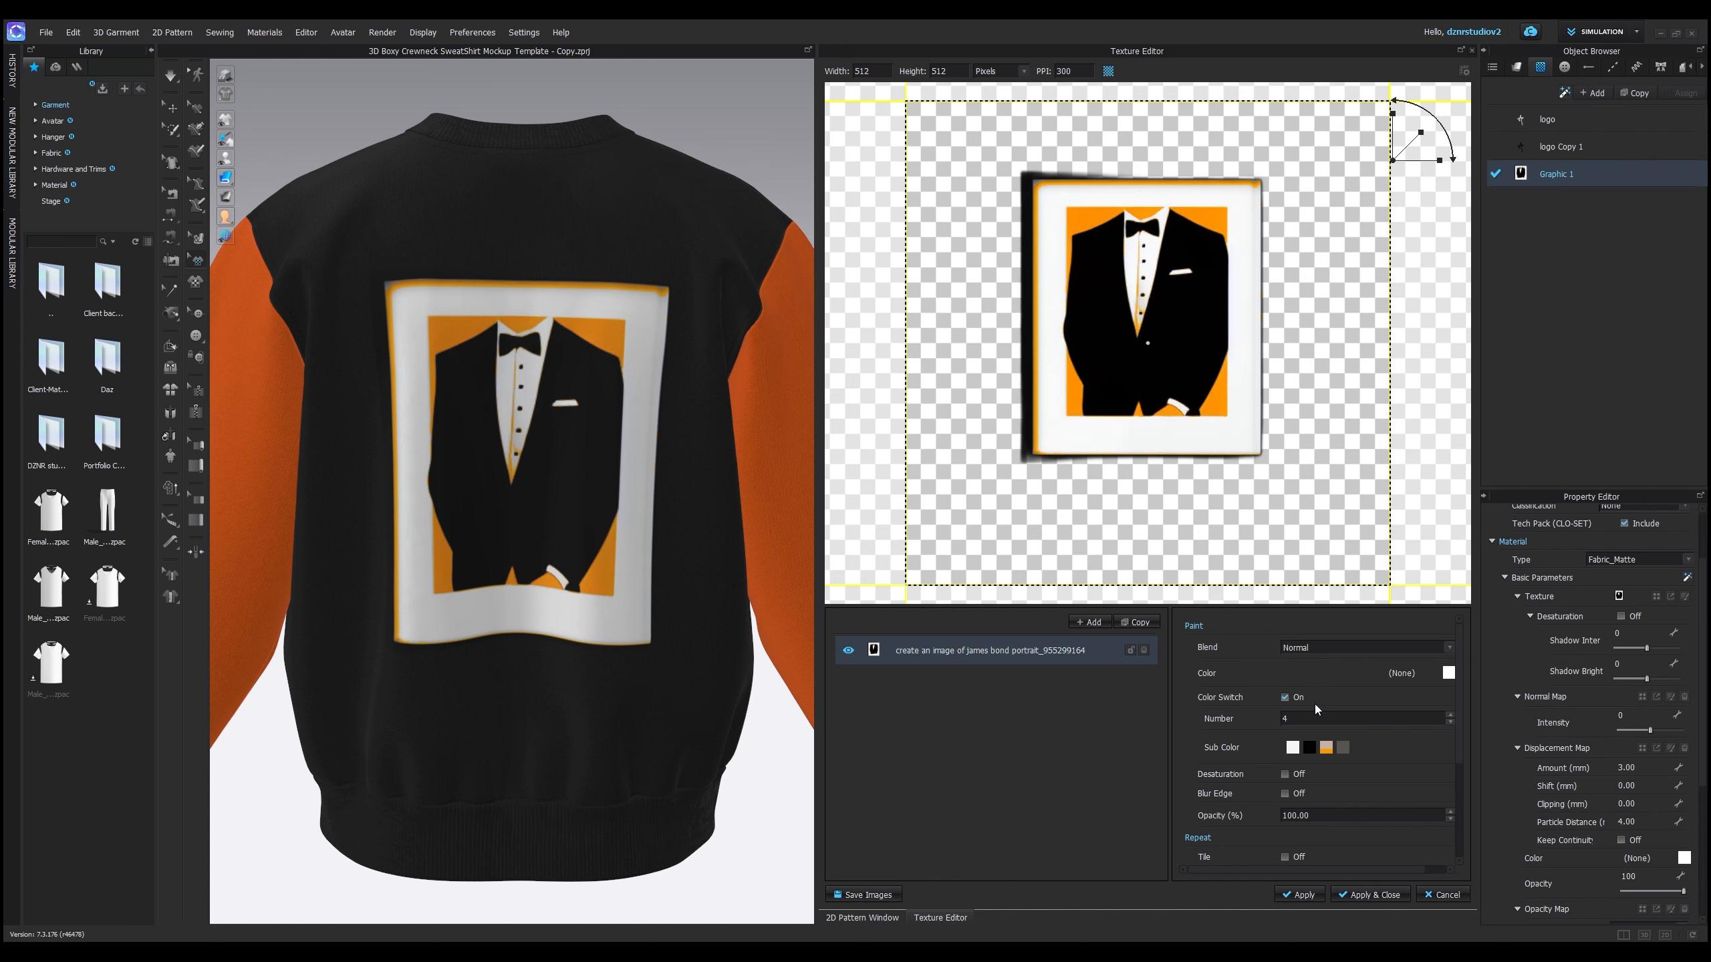
# - Recolor the black sub color of the tuxedo graphic to green #39CD6A, trying purple and yellow first
pyautogui.click(1309, 748)
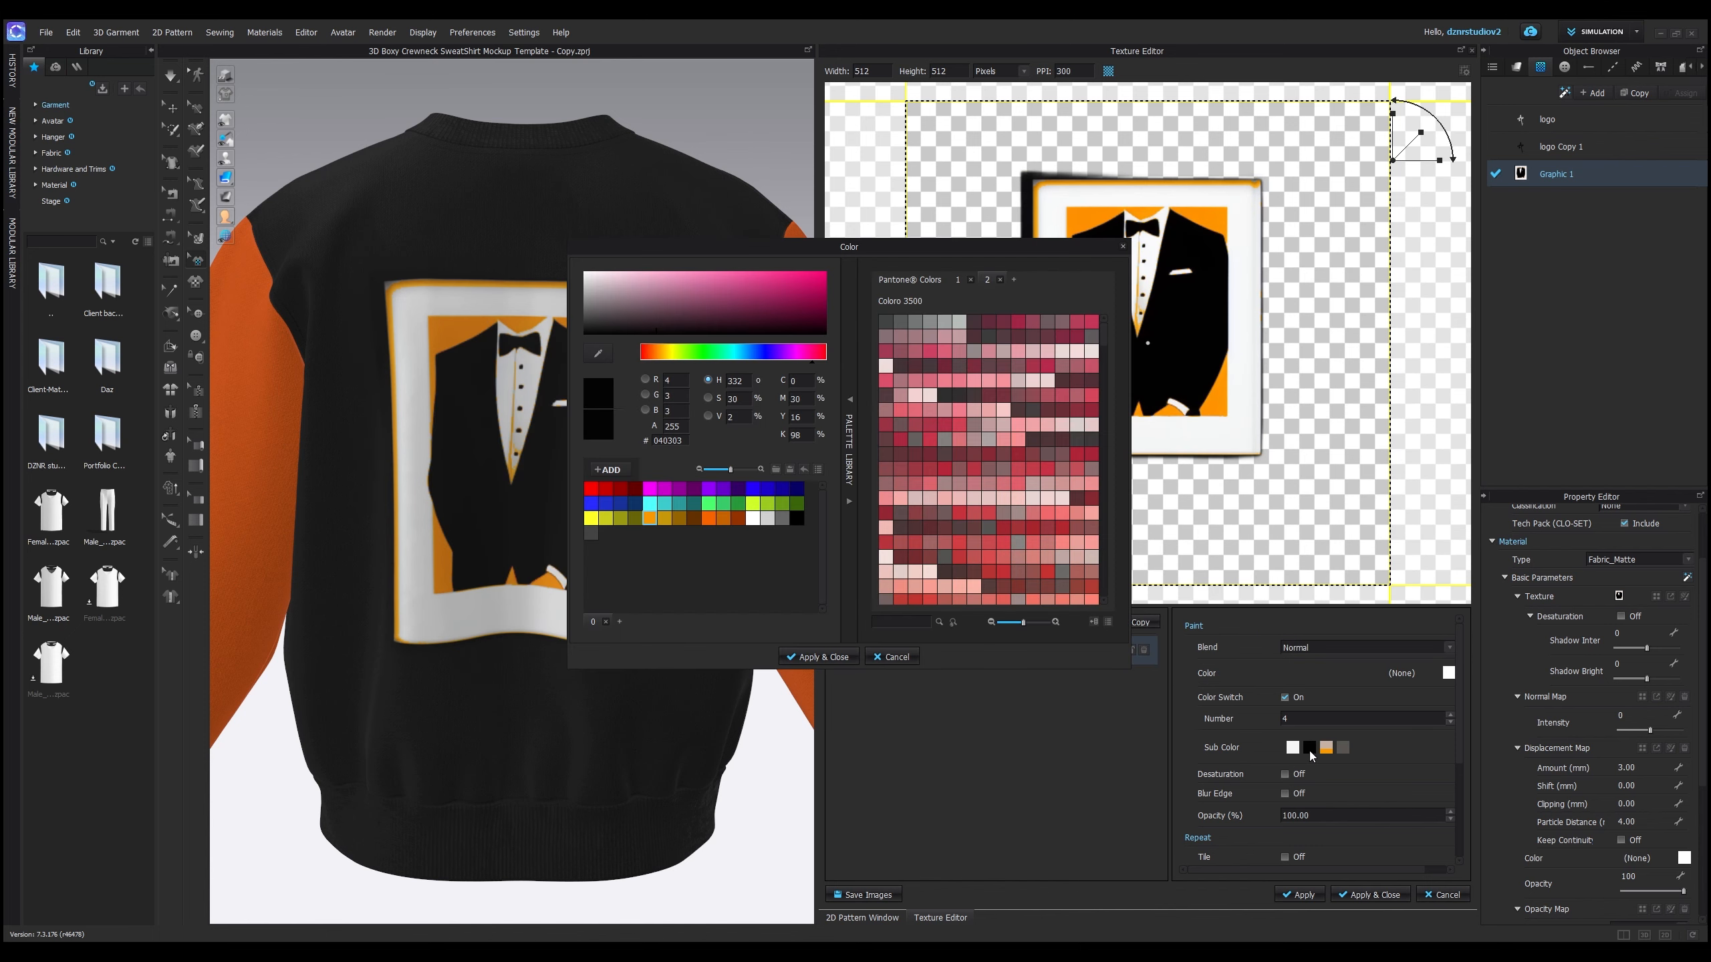
pyautogui.moveTo(896, 249); pyautogui.dragTo(1215, 222)
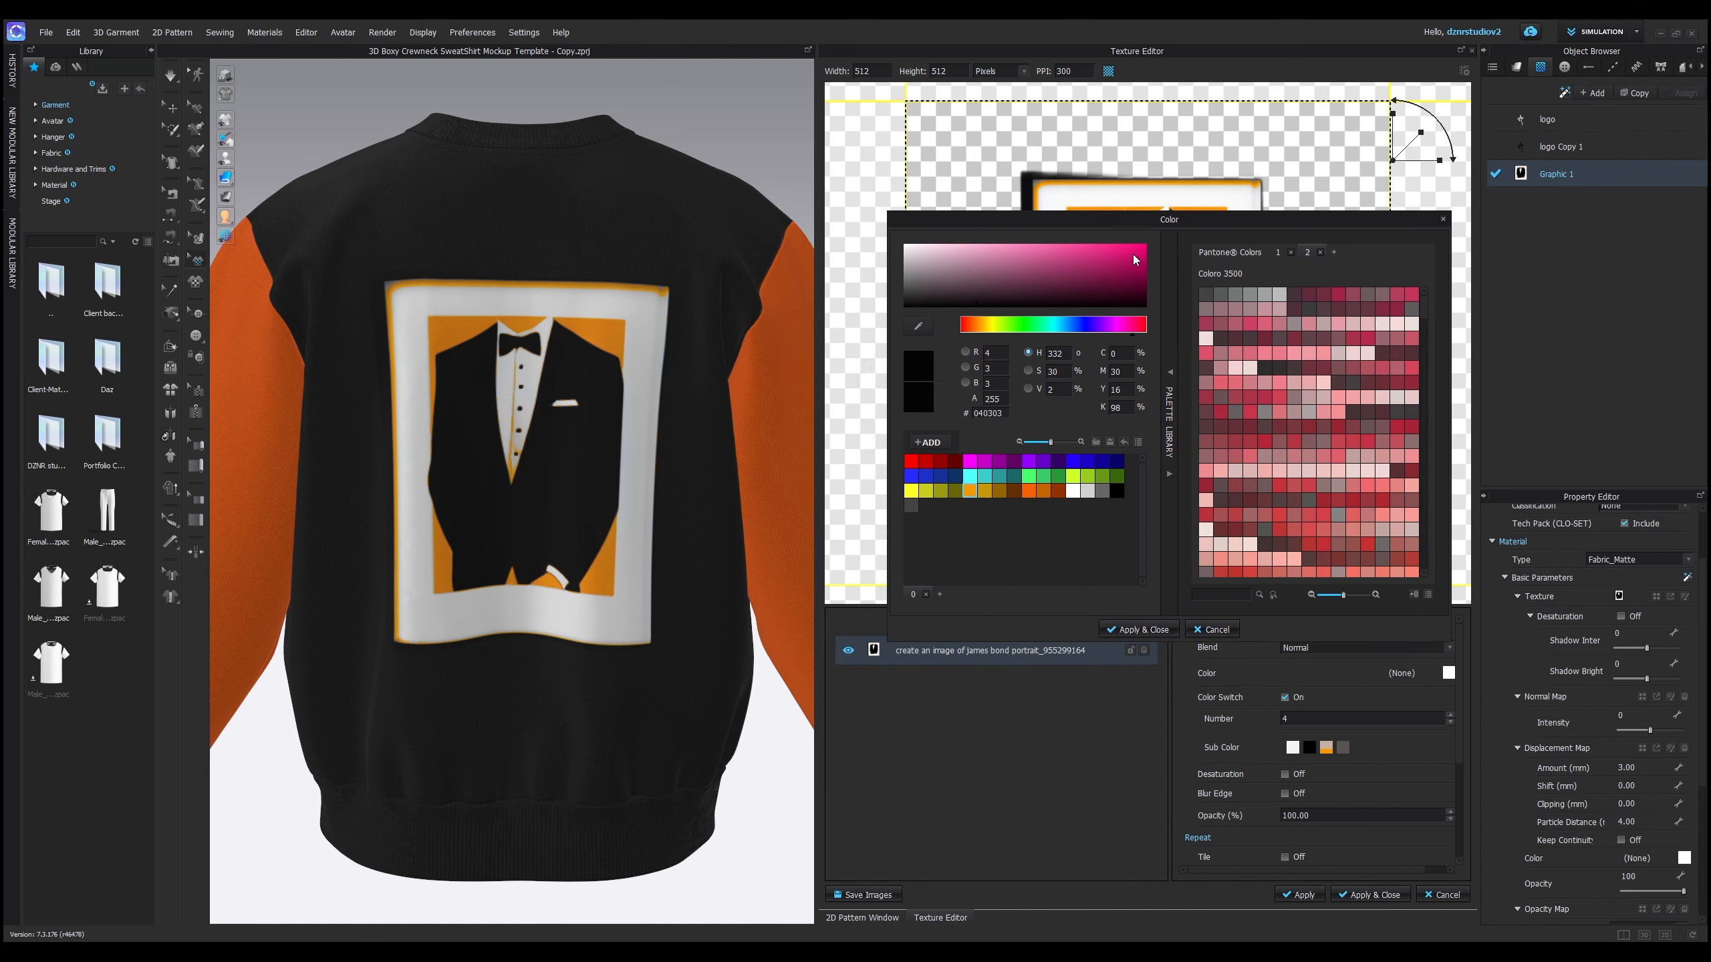
pyautogui.click(1028, 461)
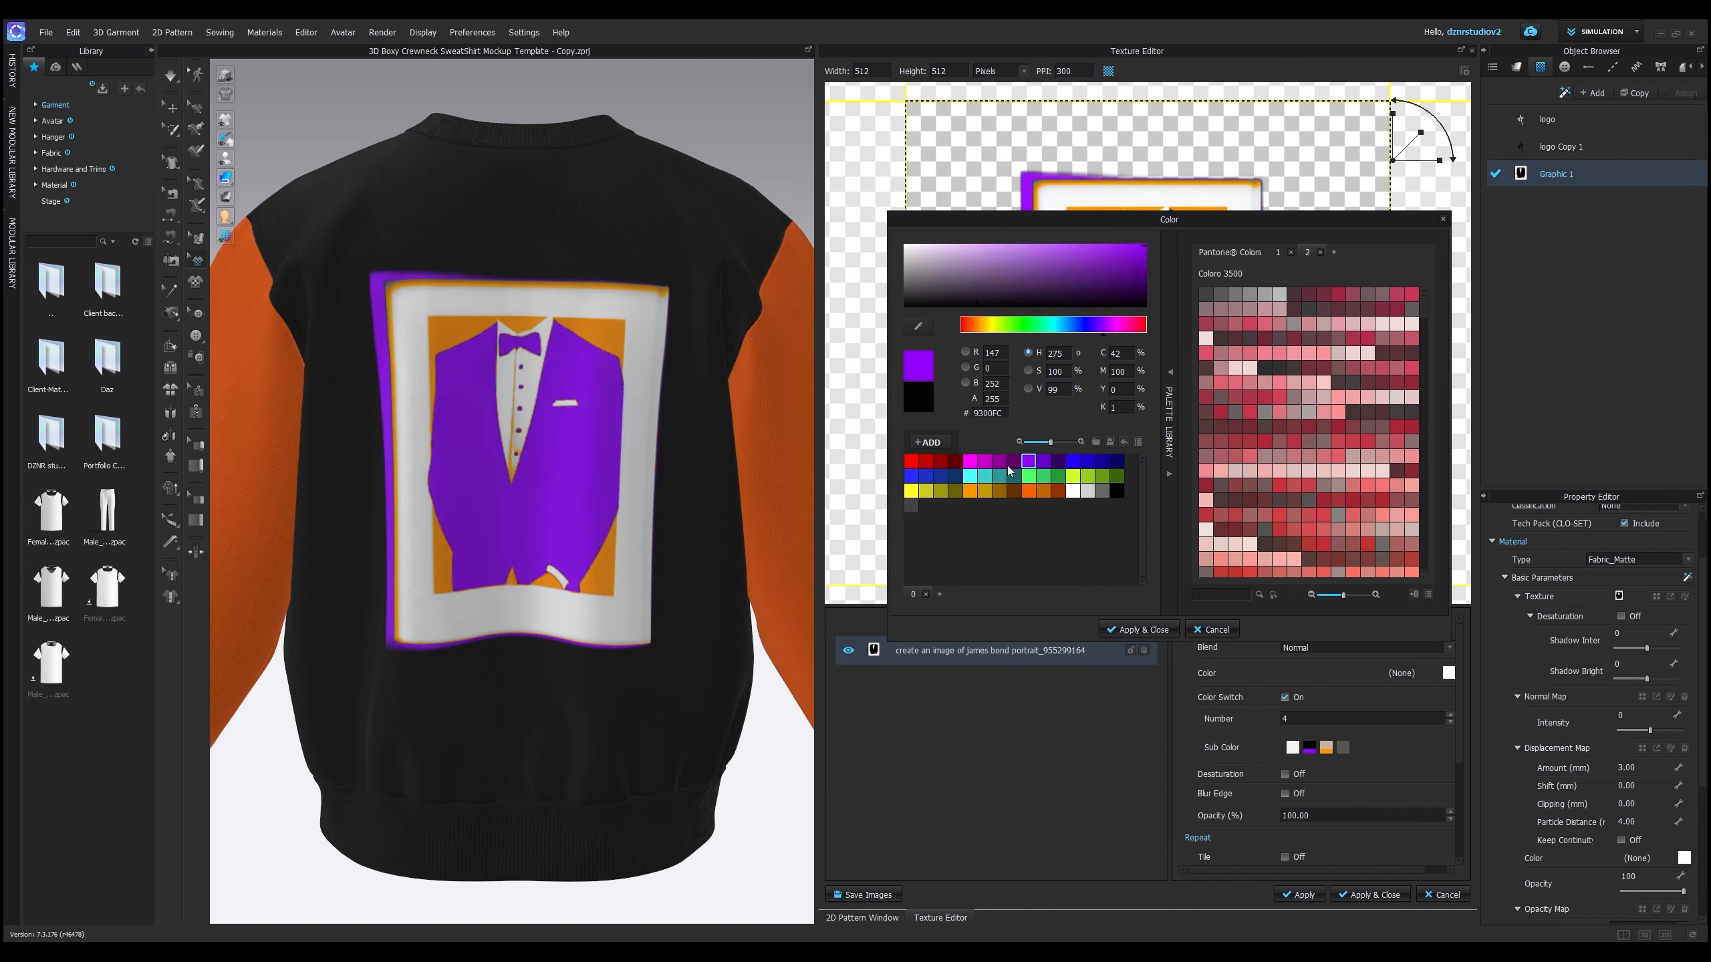
pyautogui.click(915, 492)
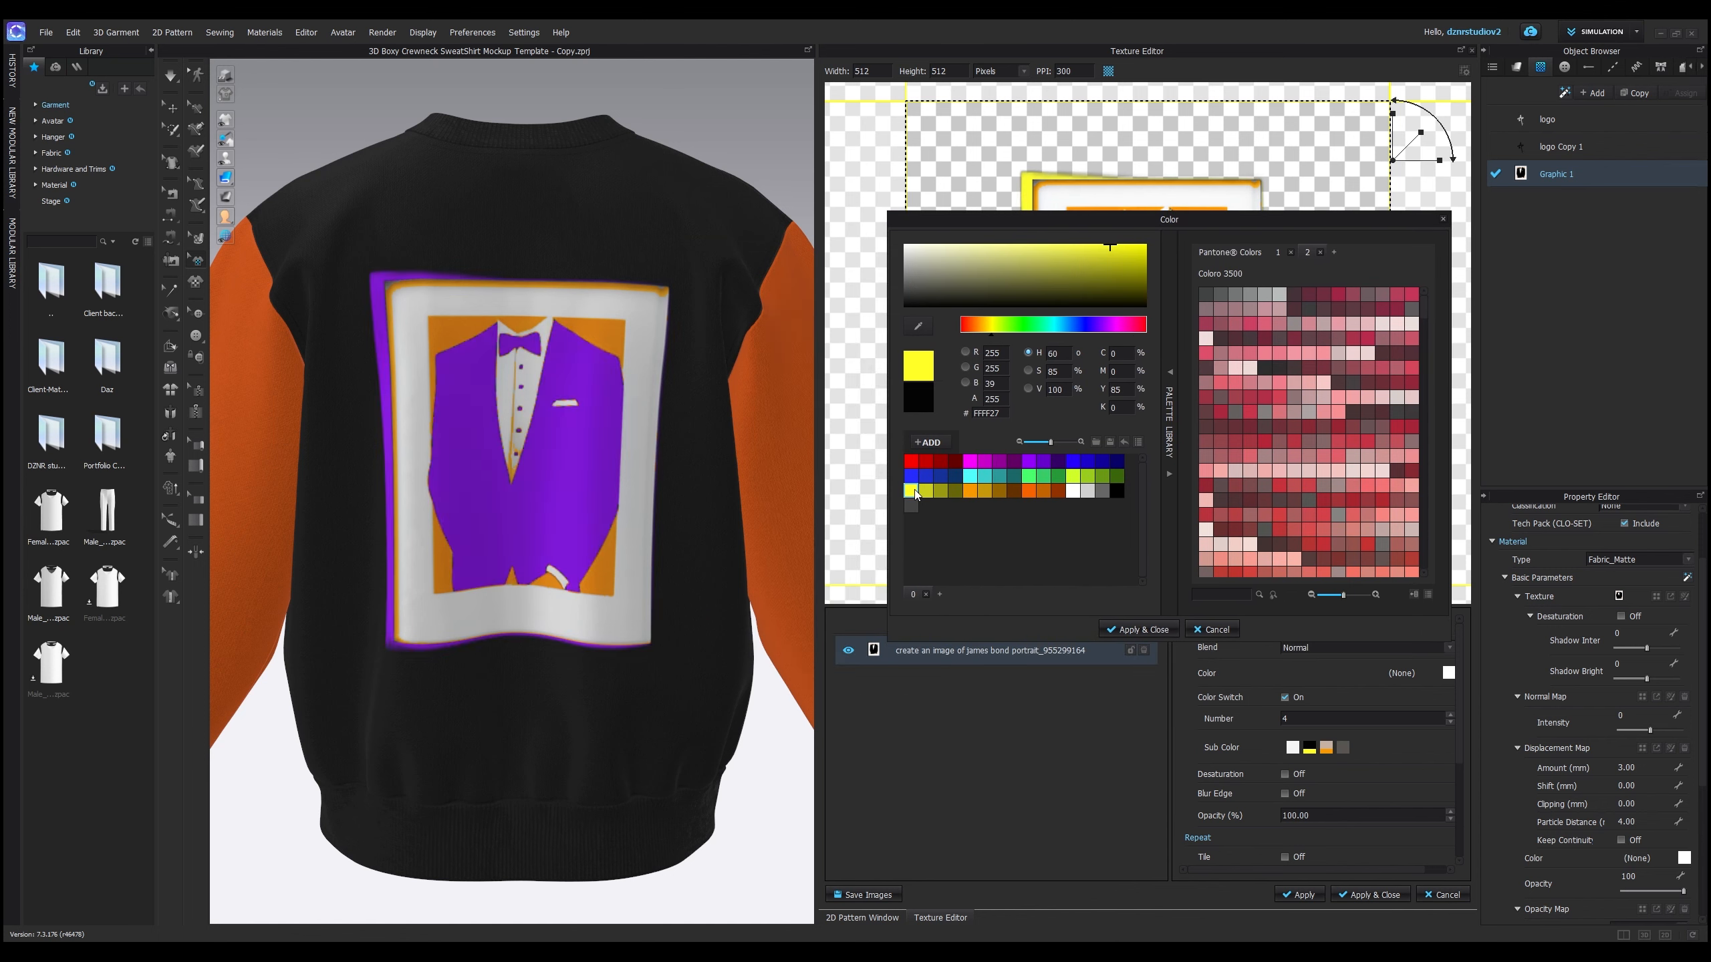
pyautogui.click(1045, 476)
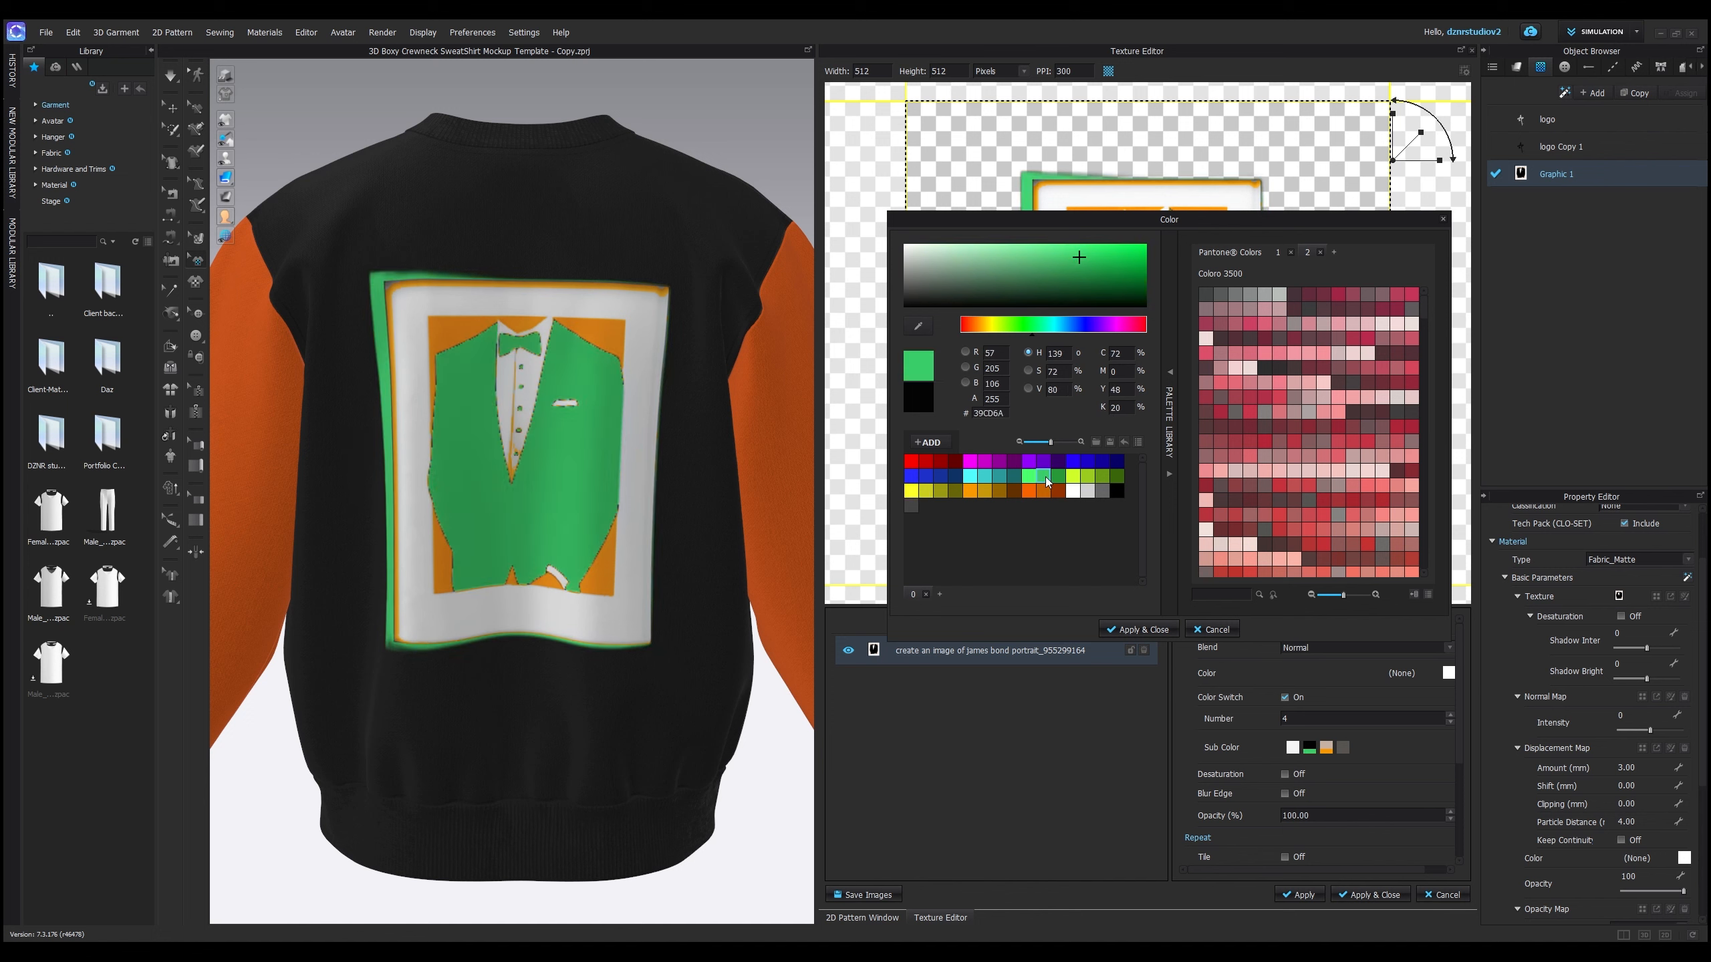
pyautogui.click(1138, 629)
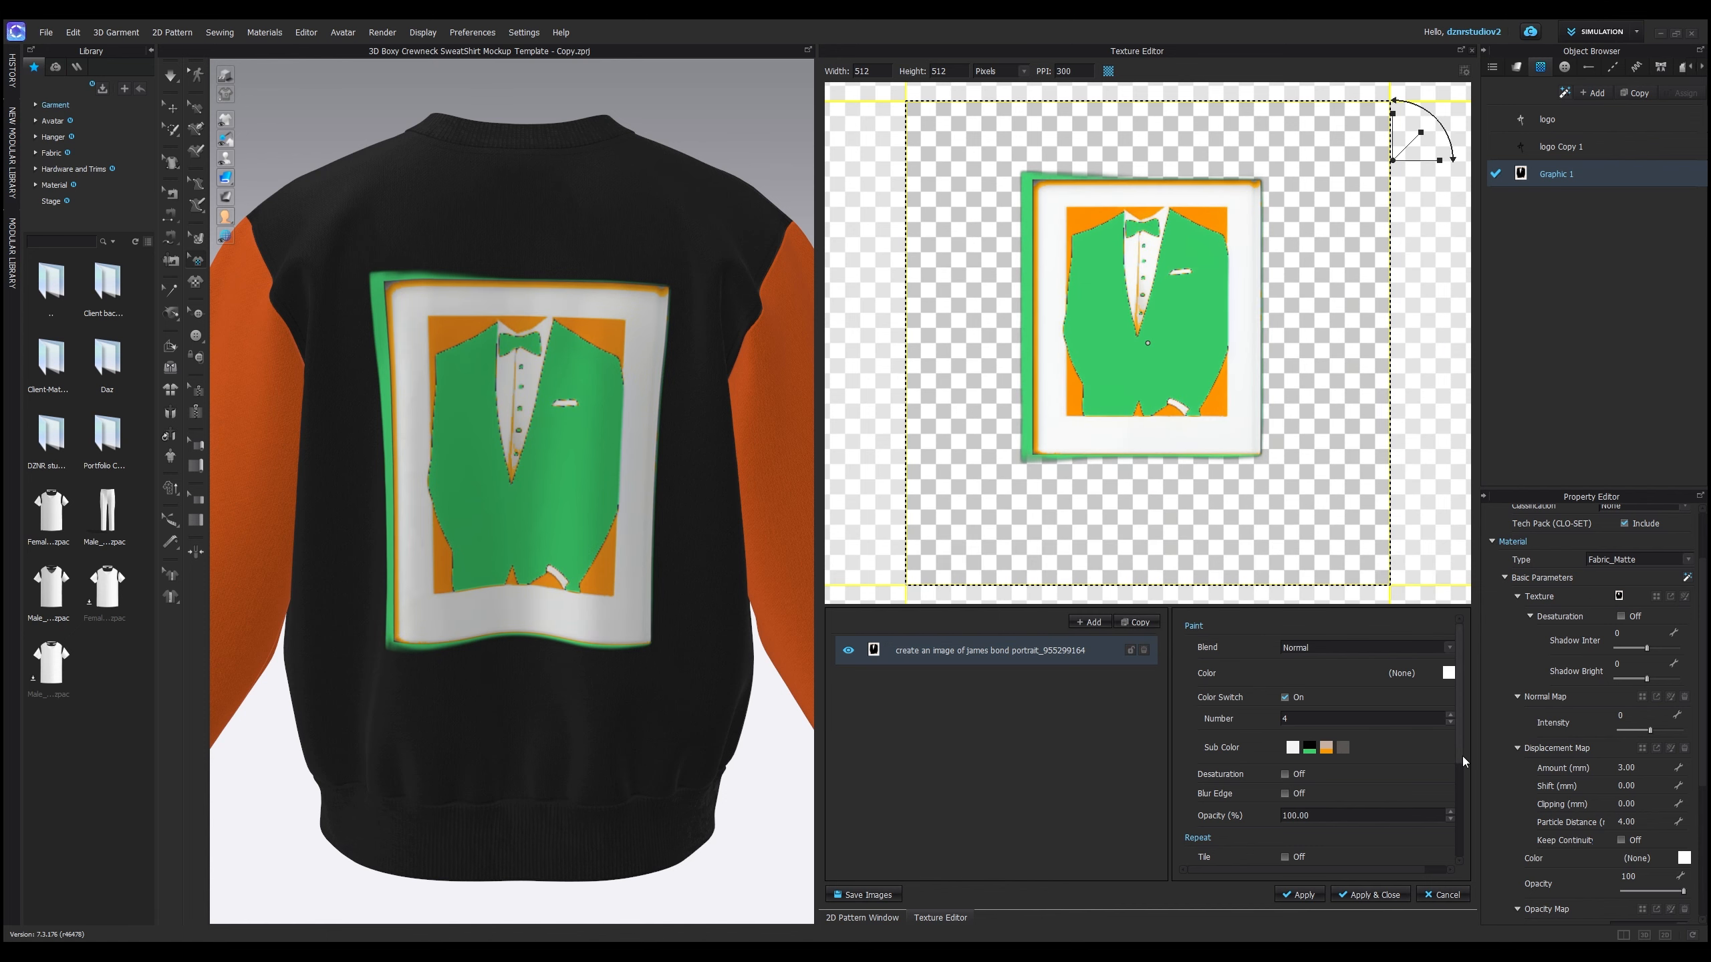
# - Recolor the dark gray sub color of the tuxedo graphic to the suit's green, #39CD6A
pyautogui.click(1344, 748)
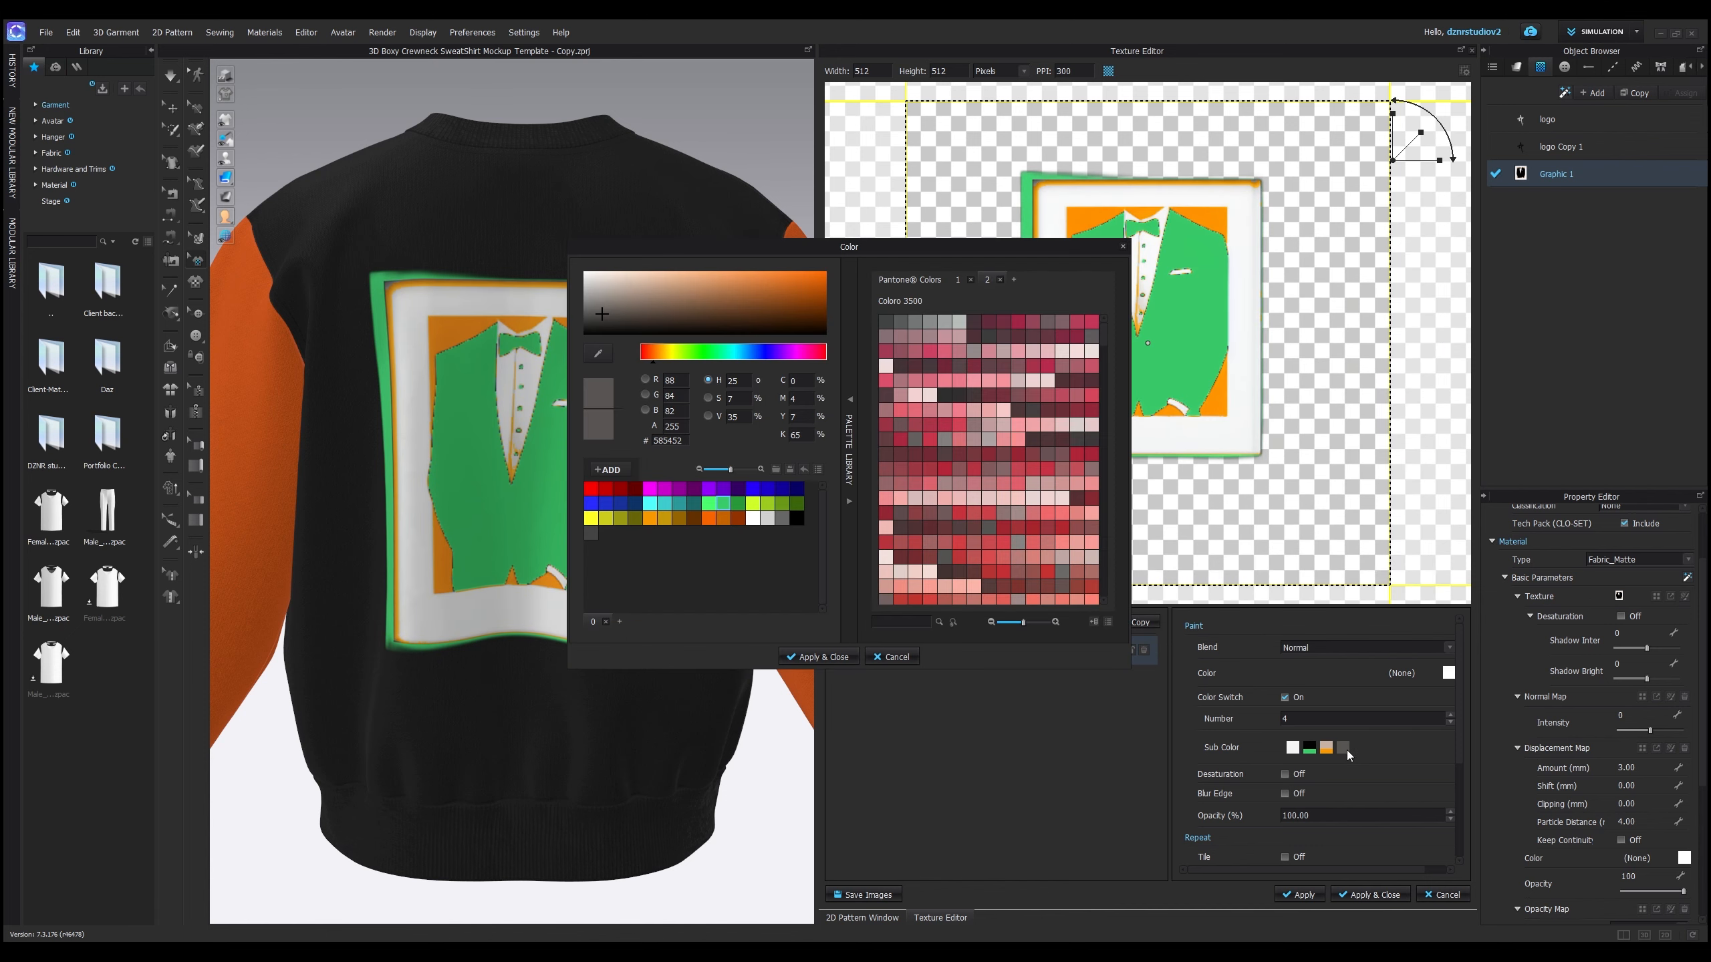
pyautogui.click(708, 504)
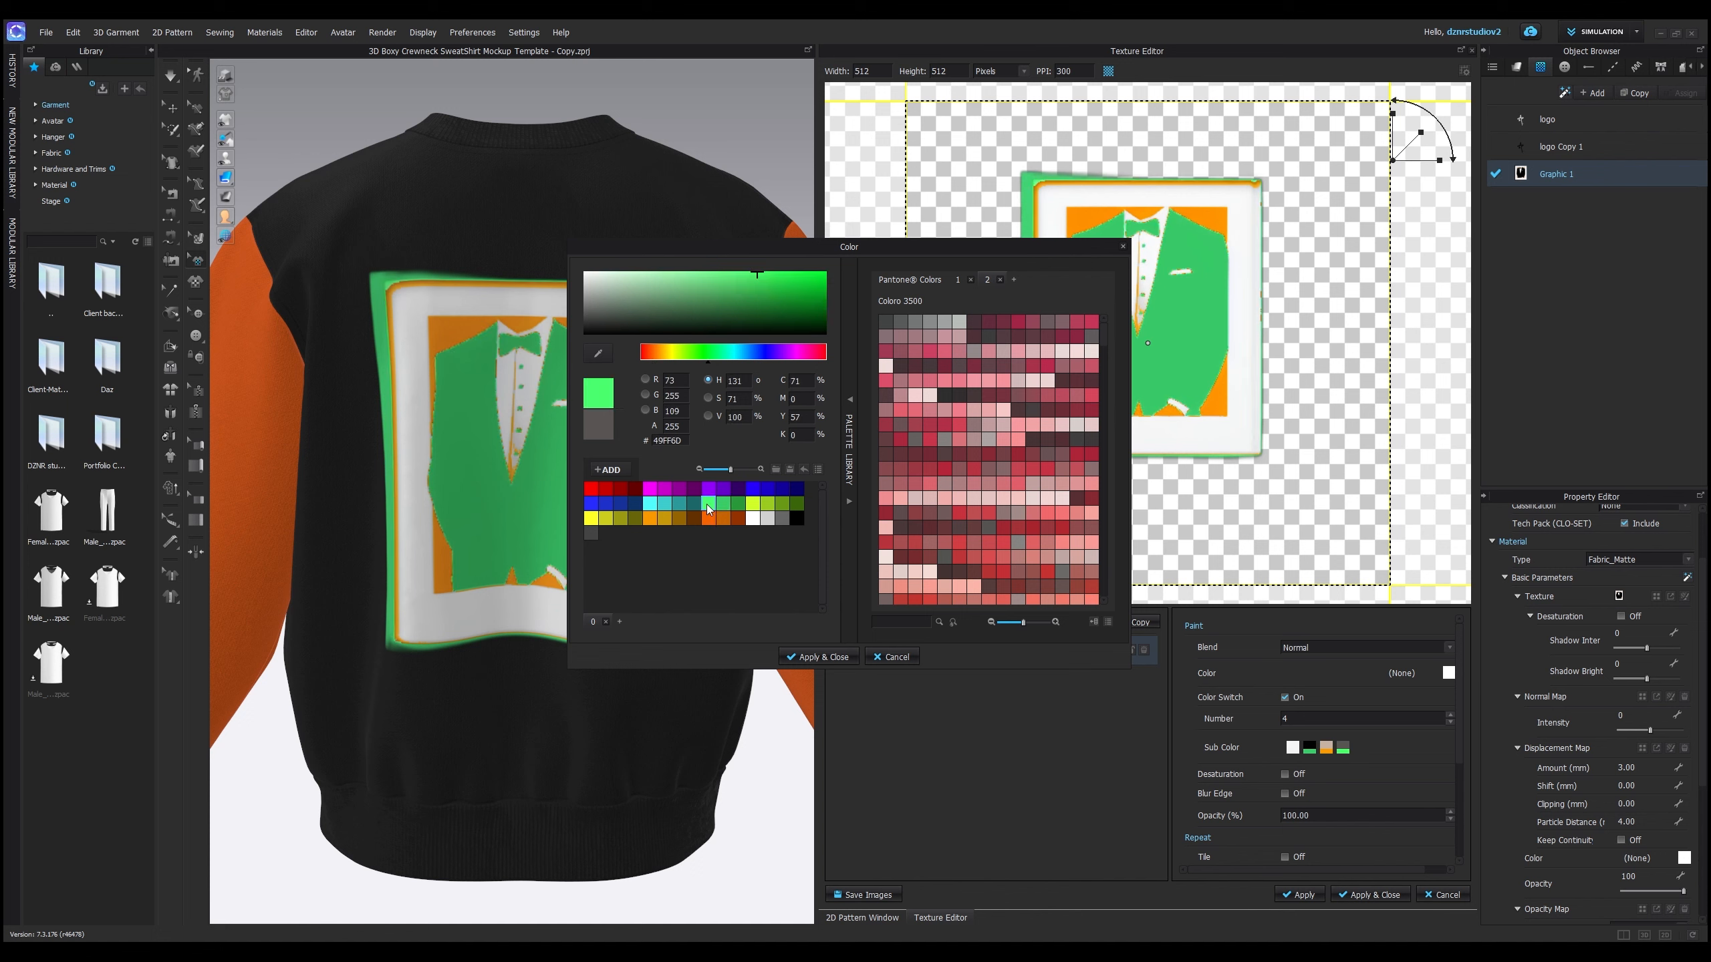
pyautogui.click(738, 506)
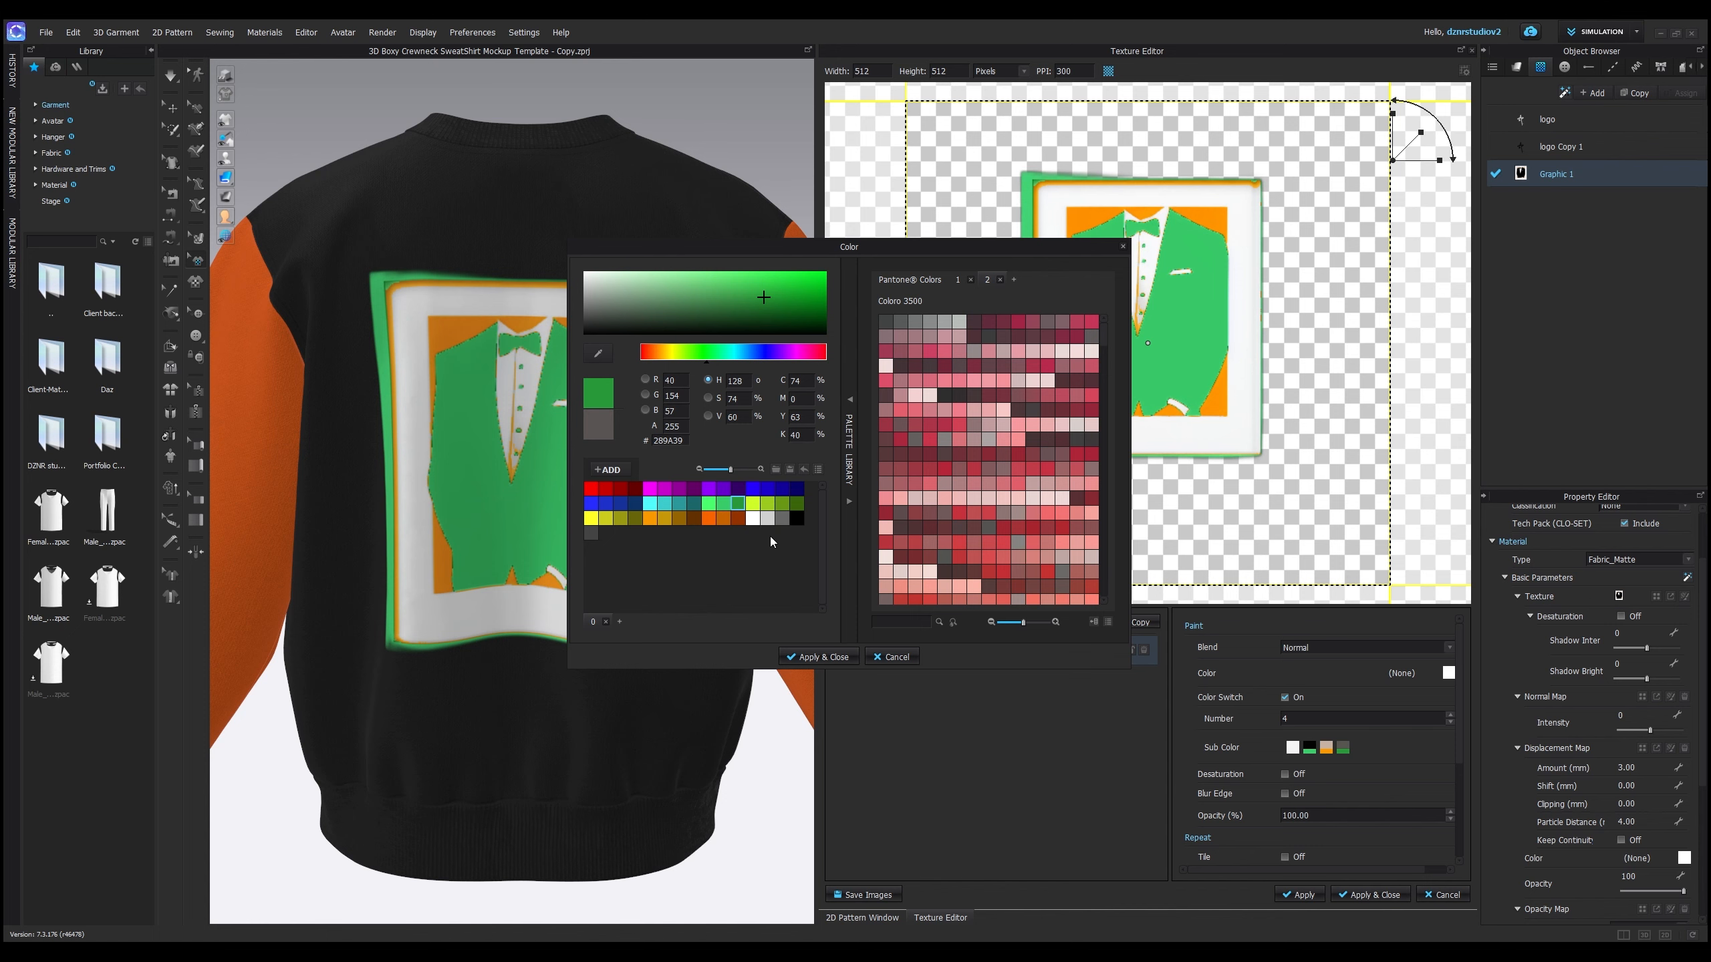
pyautogui.click(724, 506)
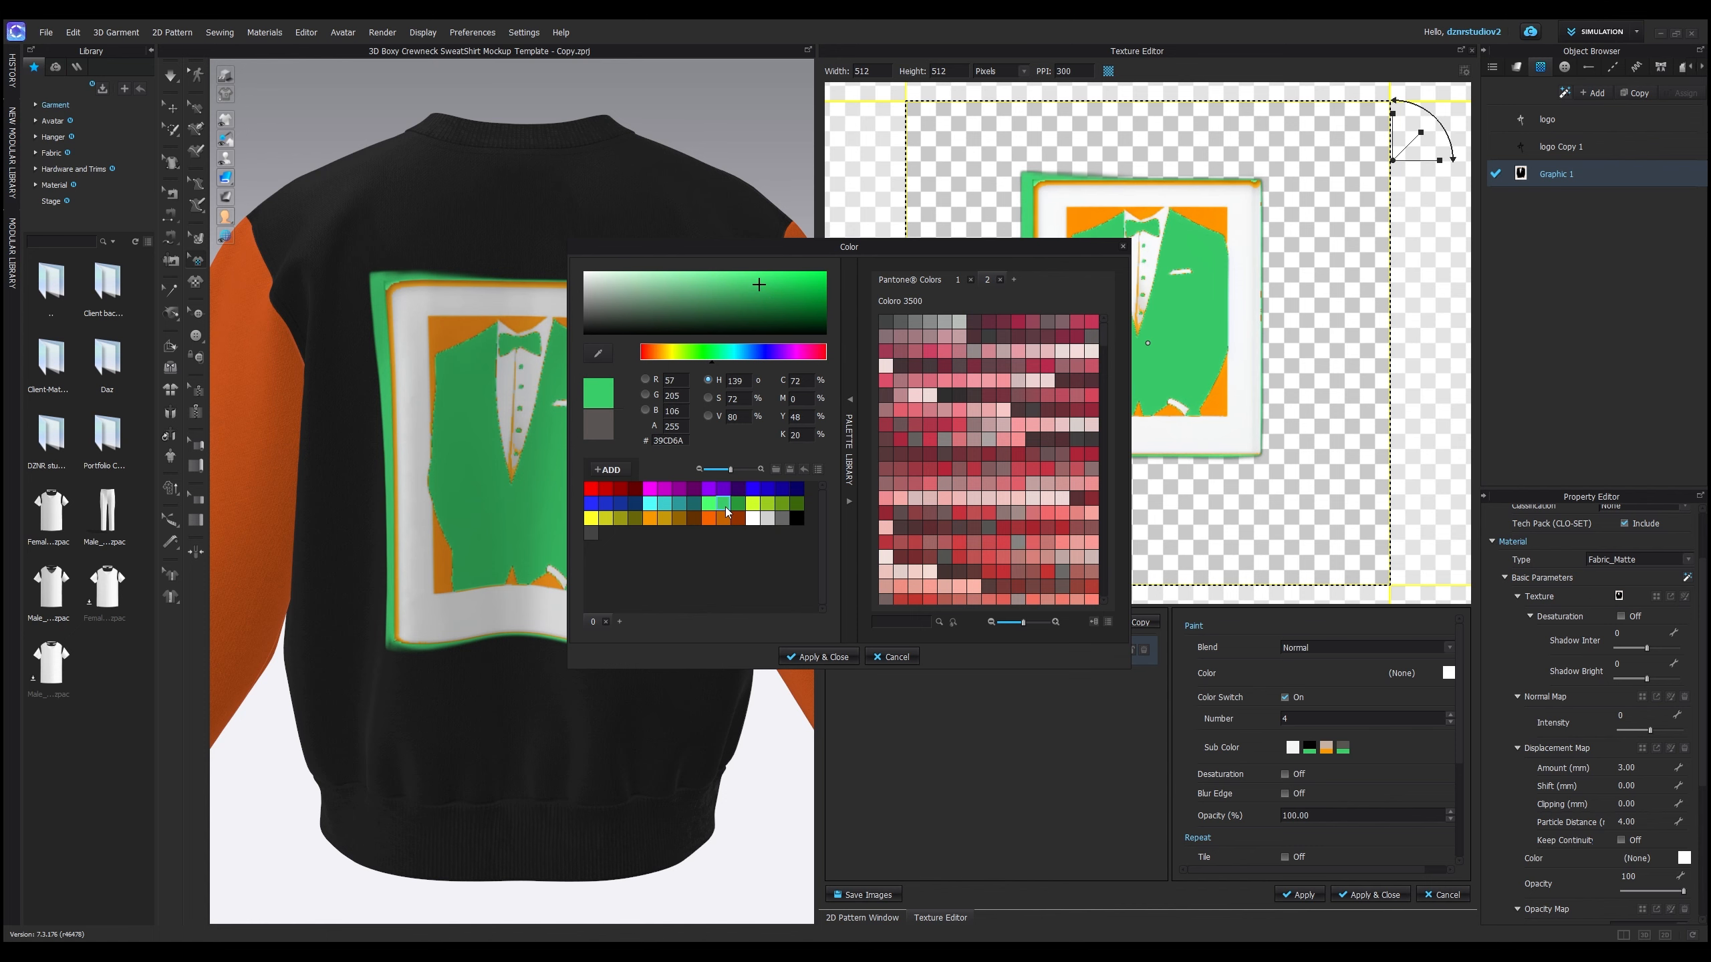
pyautogui.click(805, 655)
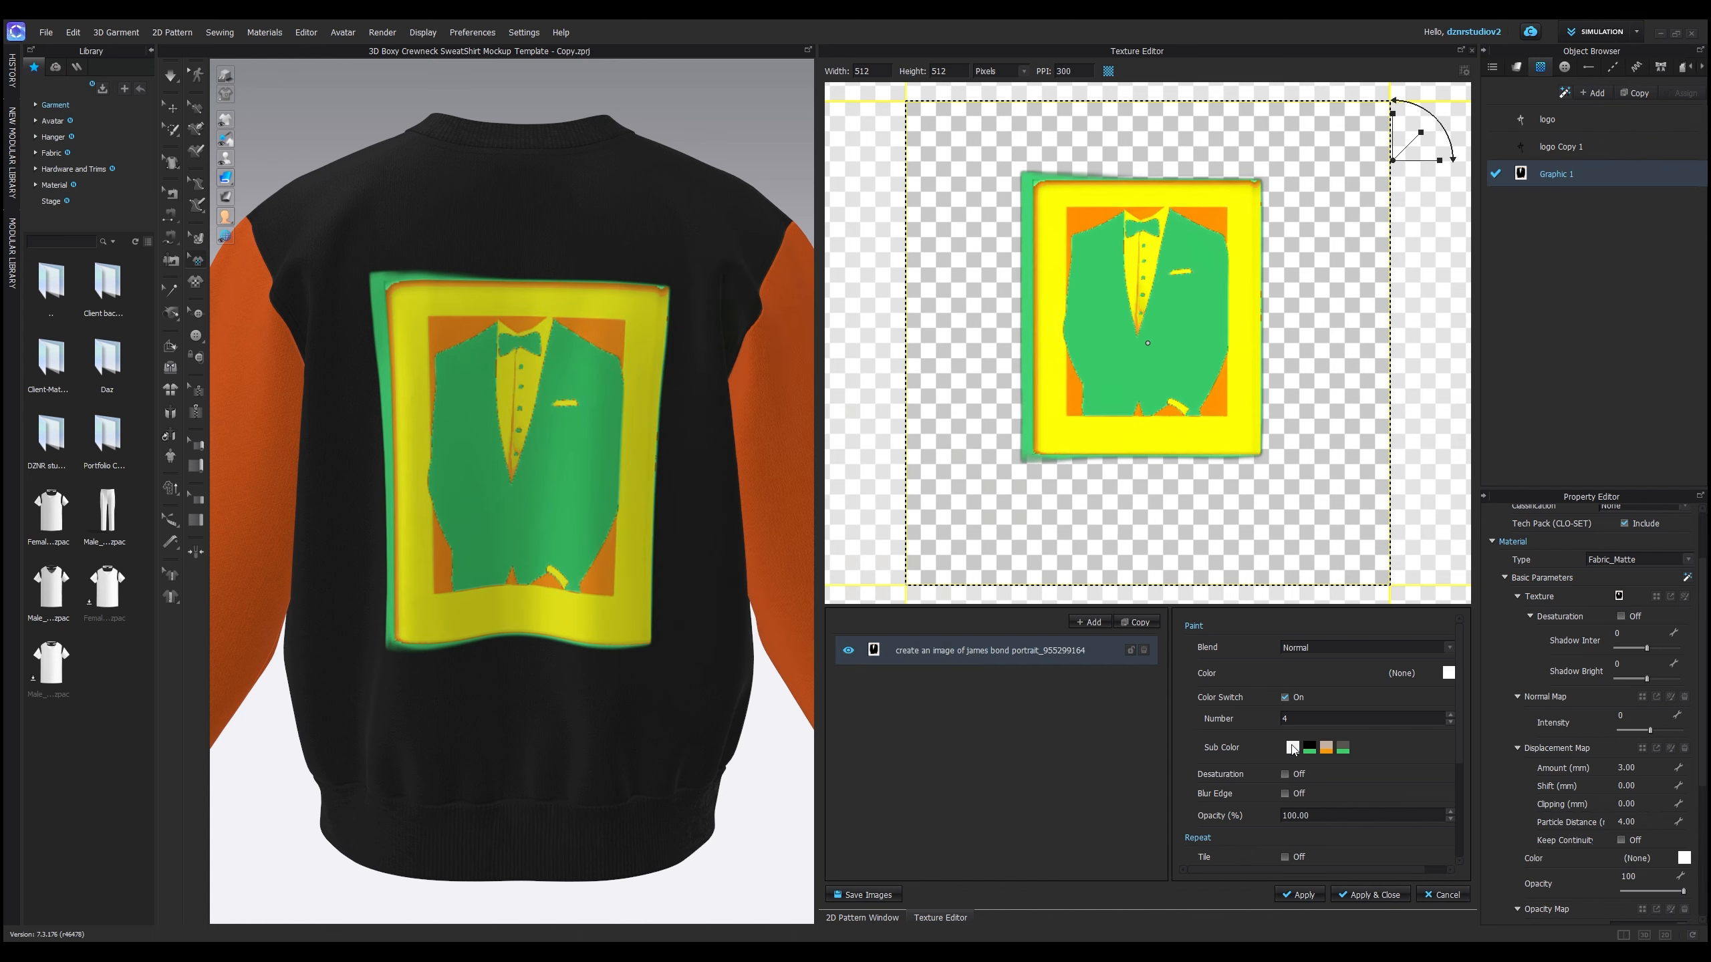
# - Try black, yellow and blue for the white sub color of the tuxedo graphic, and set it to purple #6500CA
pyautogui.click(1292, 748)
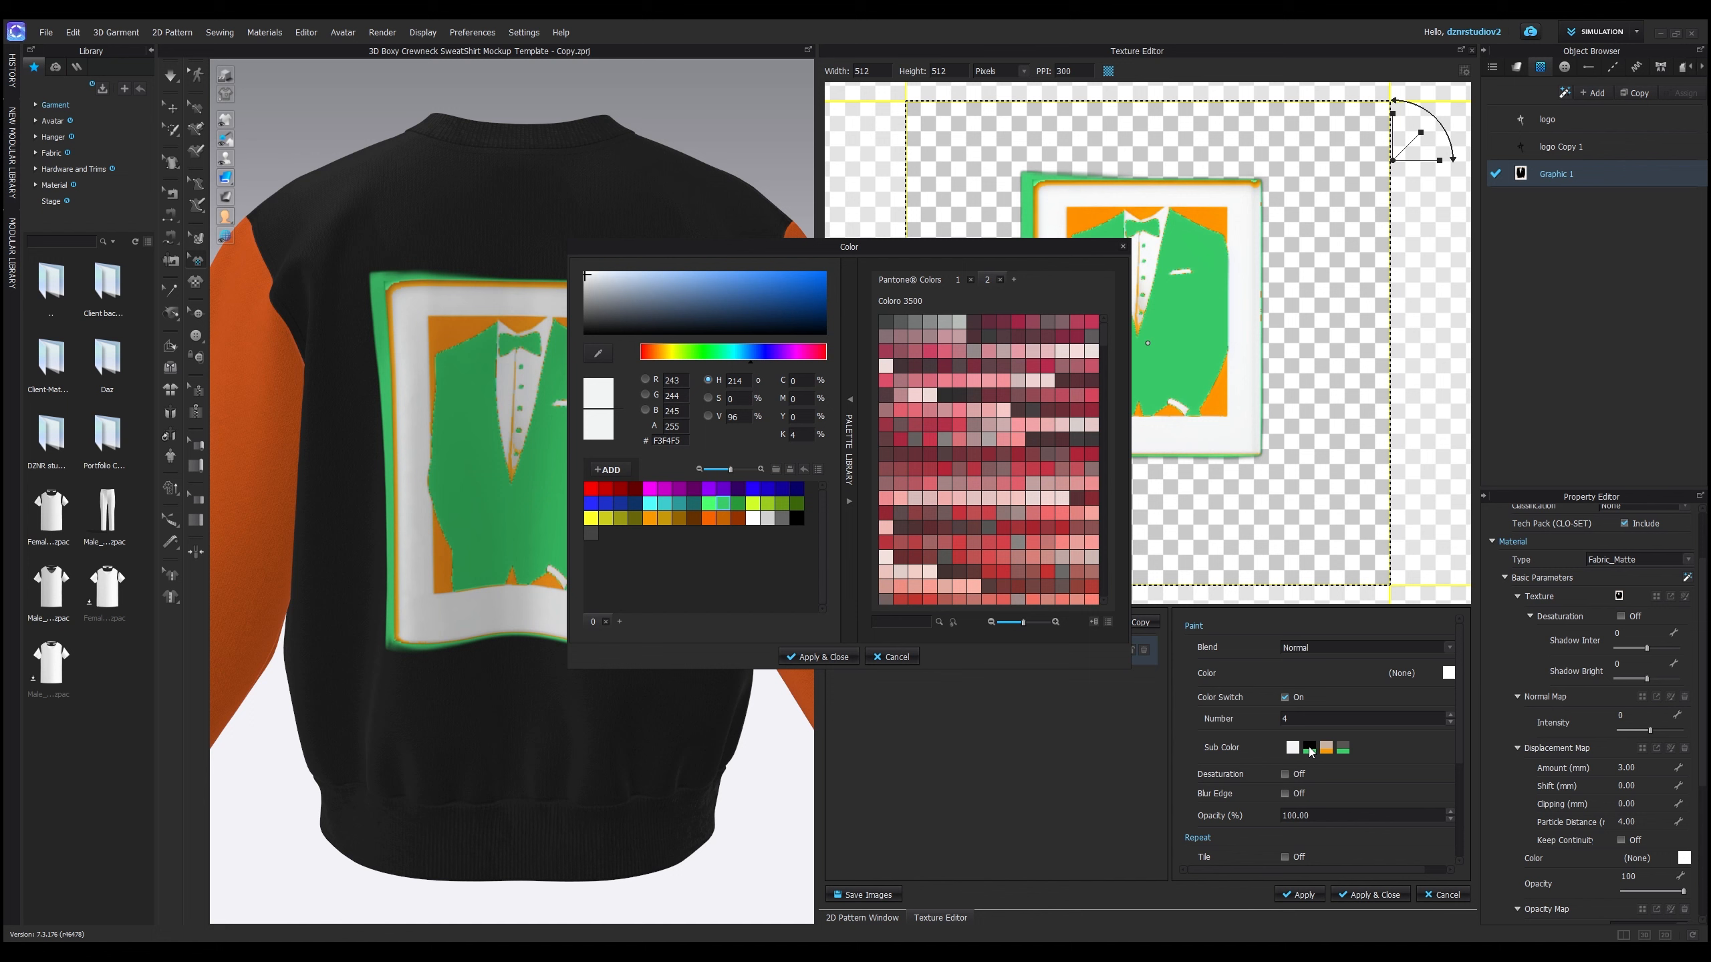
pyautogui.click(797, 517)
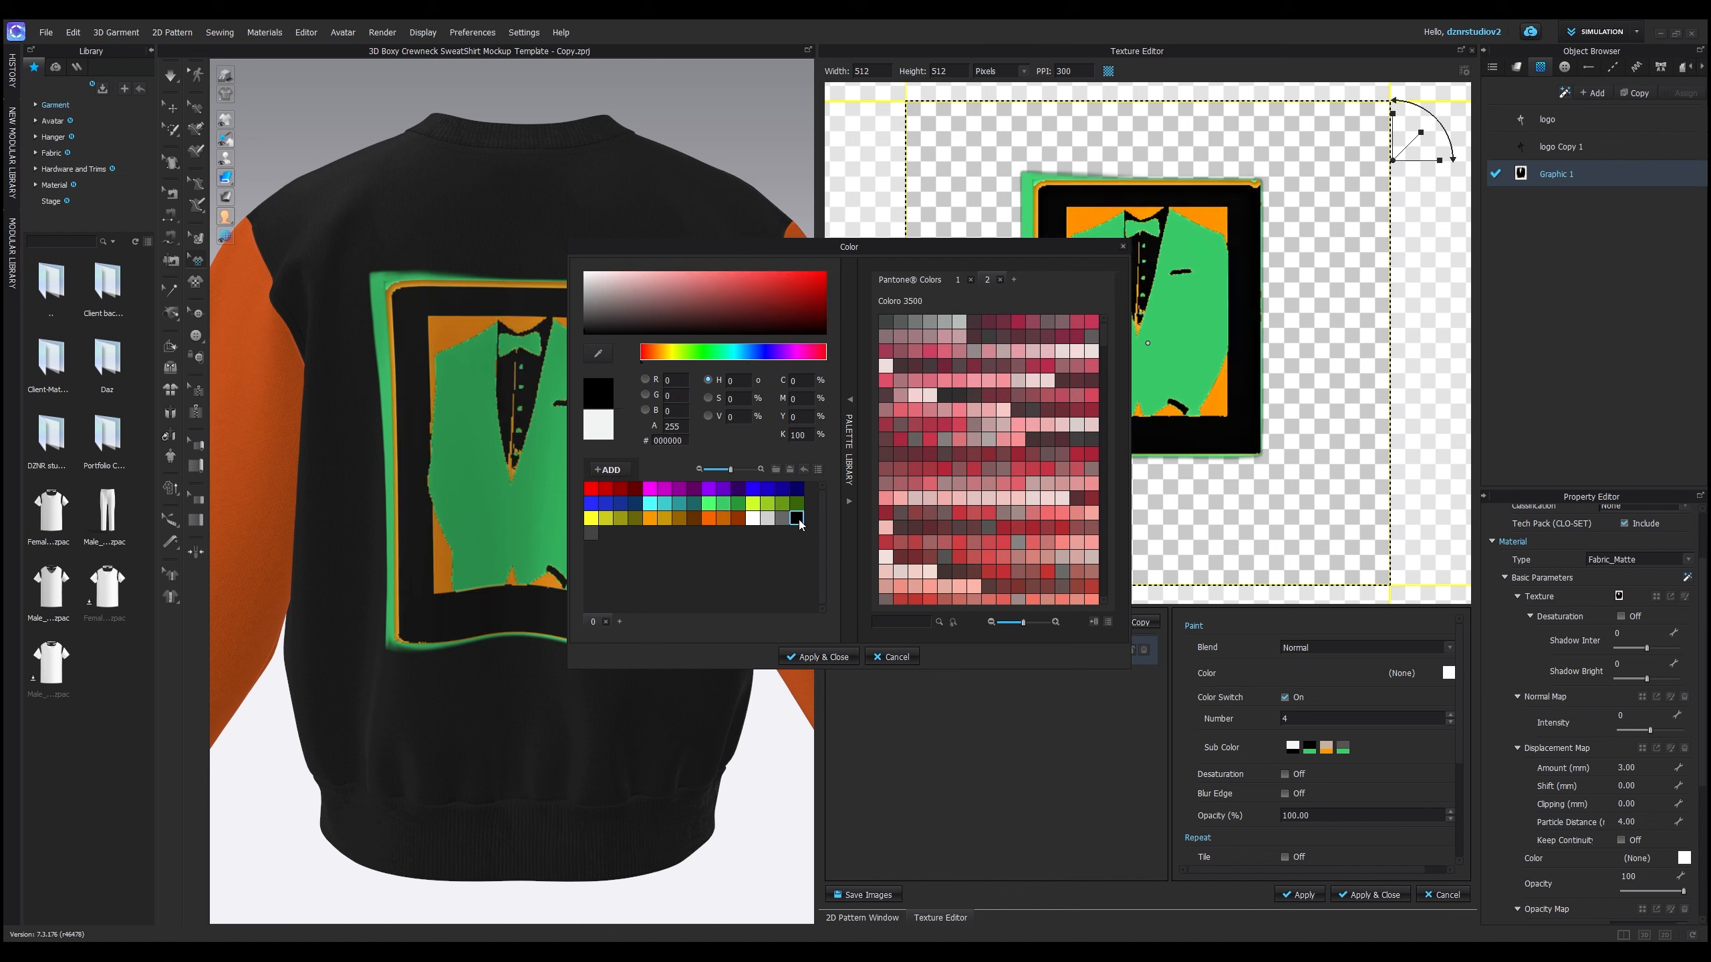
pyautogui.click(707, 489)
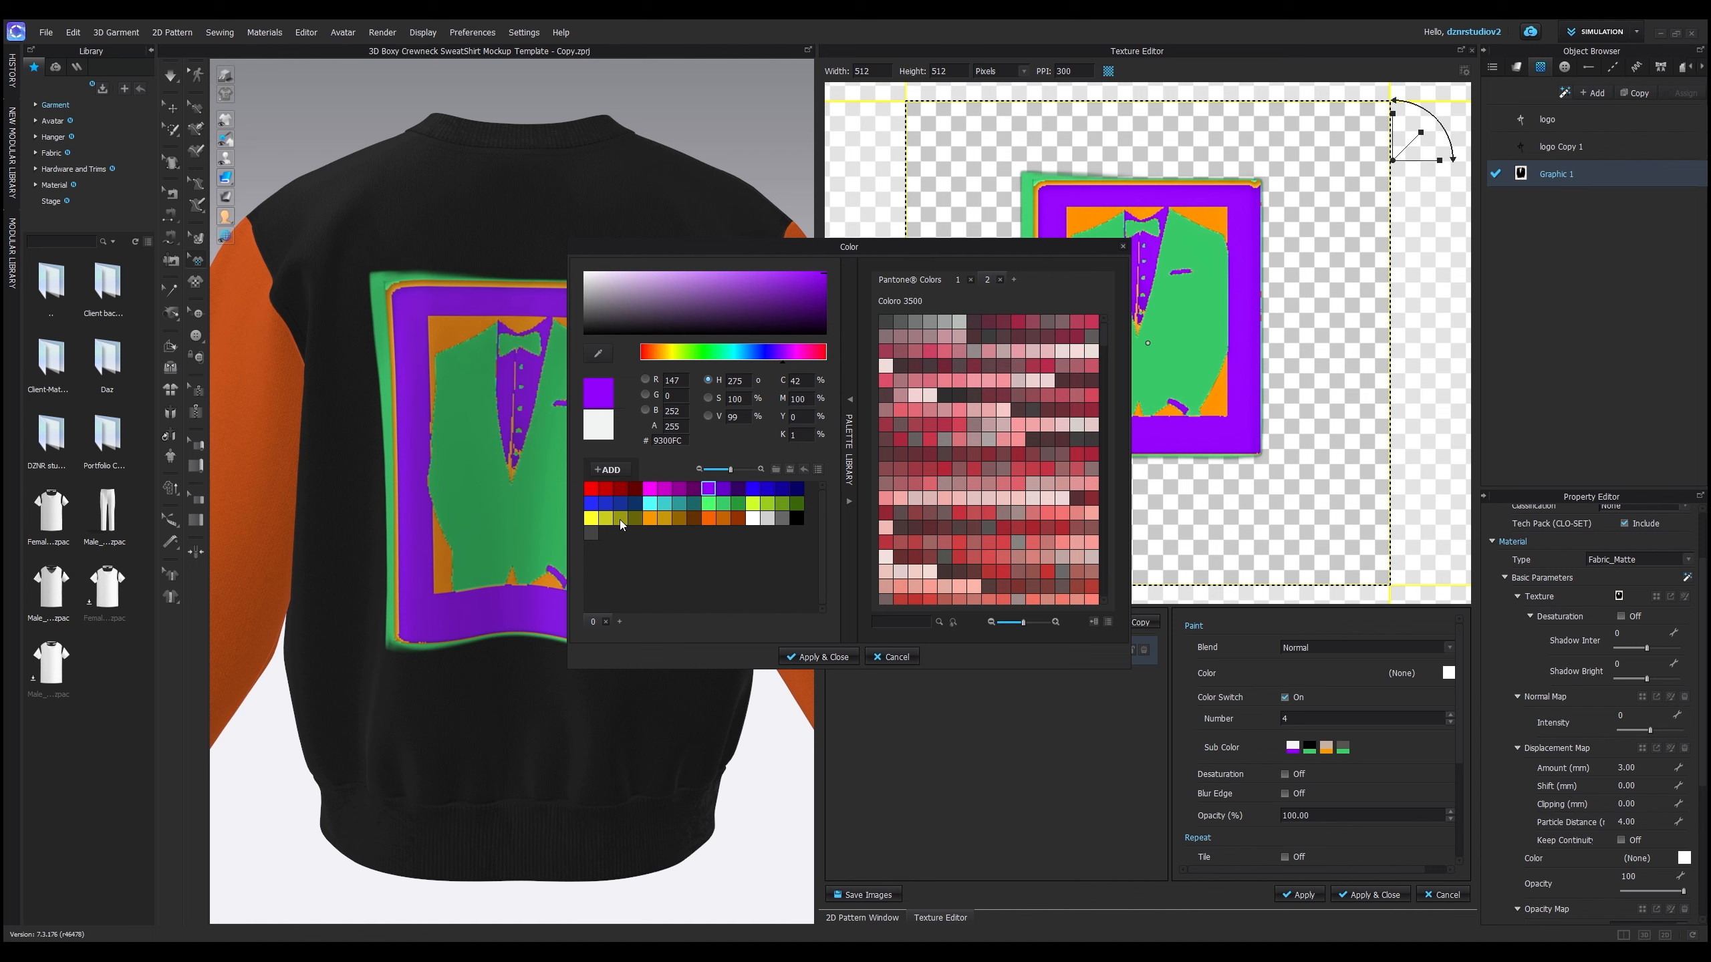
pyautogui.click(590, 517)
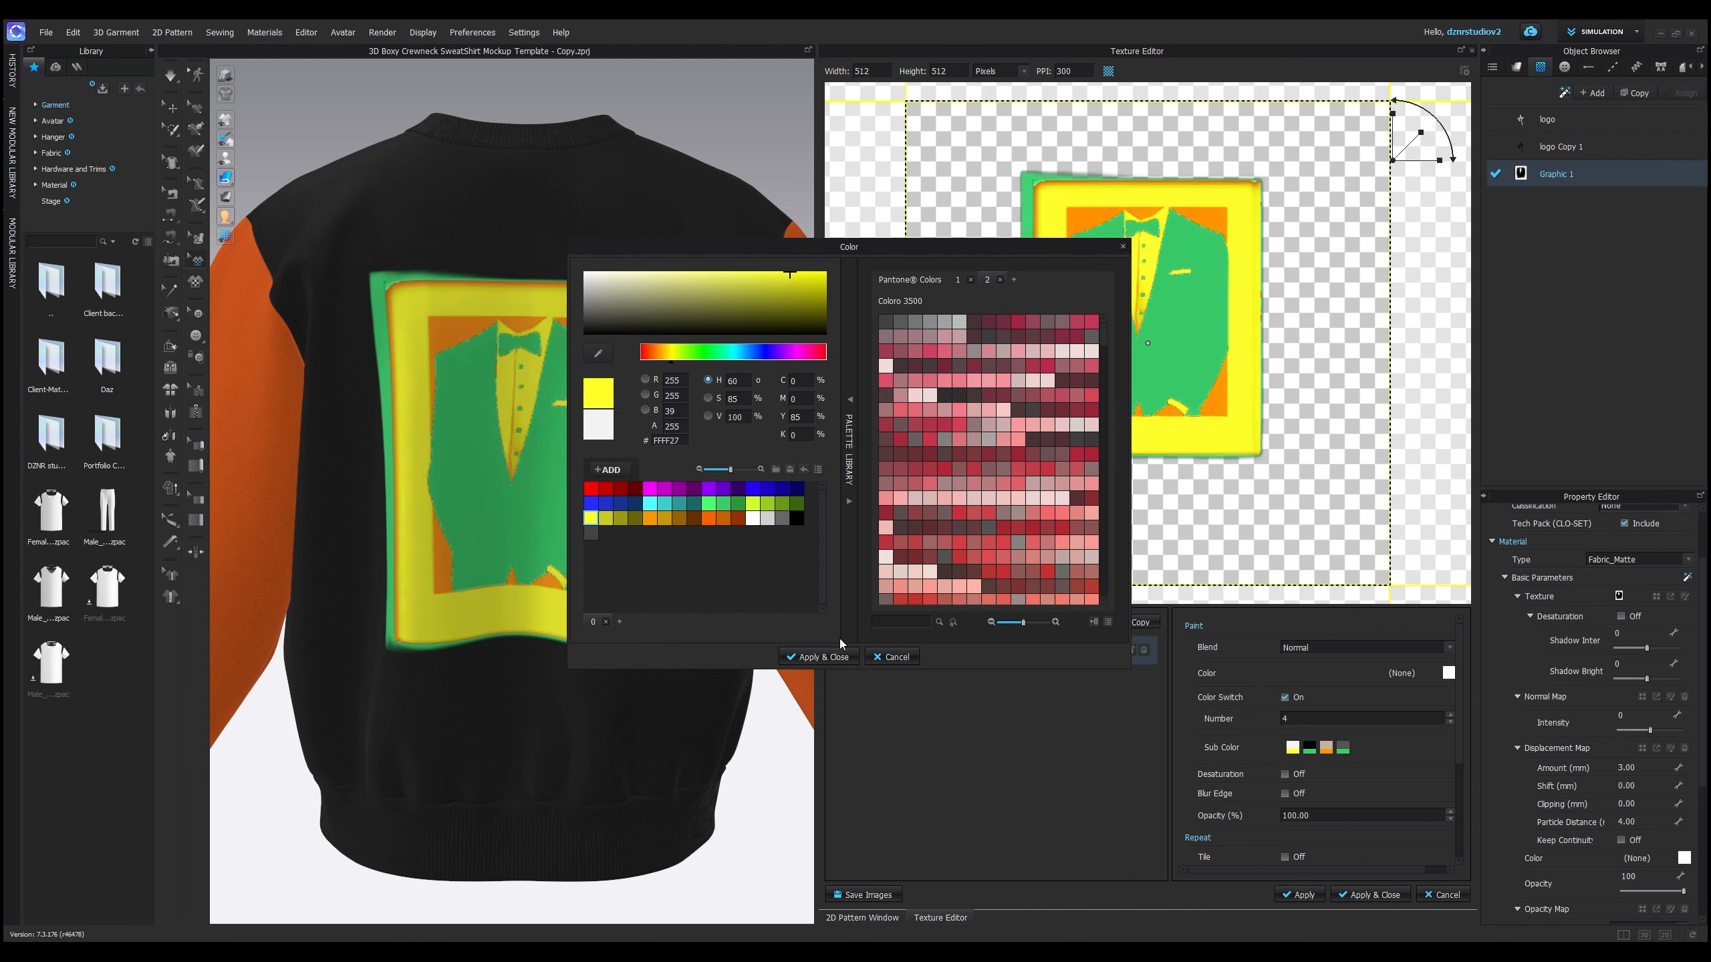
pyautogui.click(753, 493)
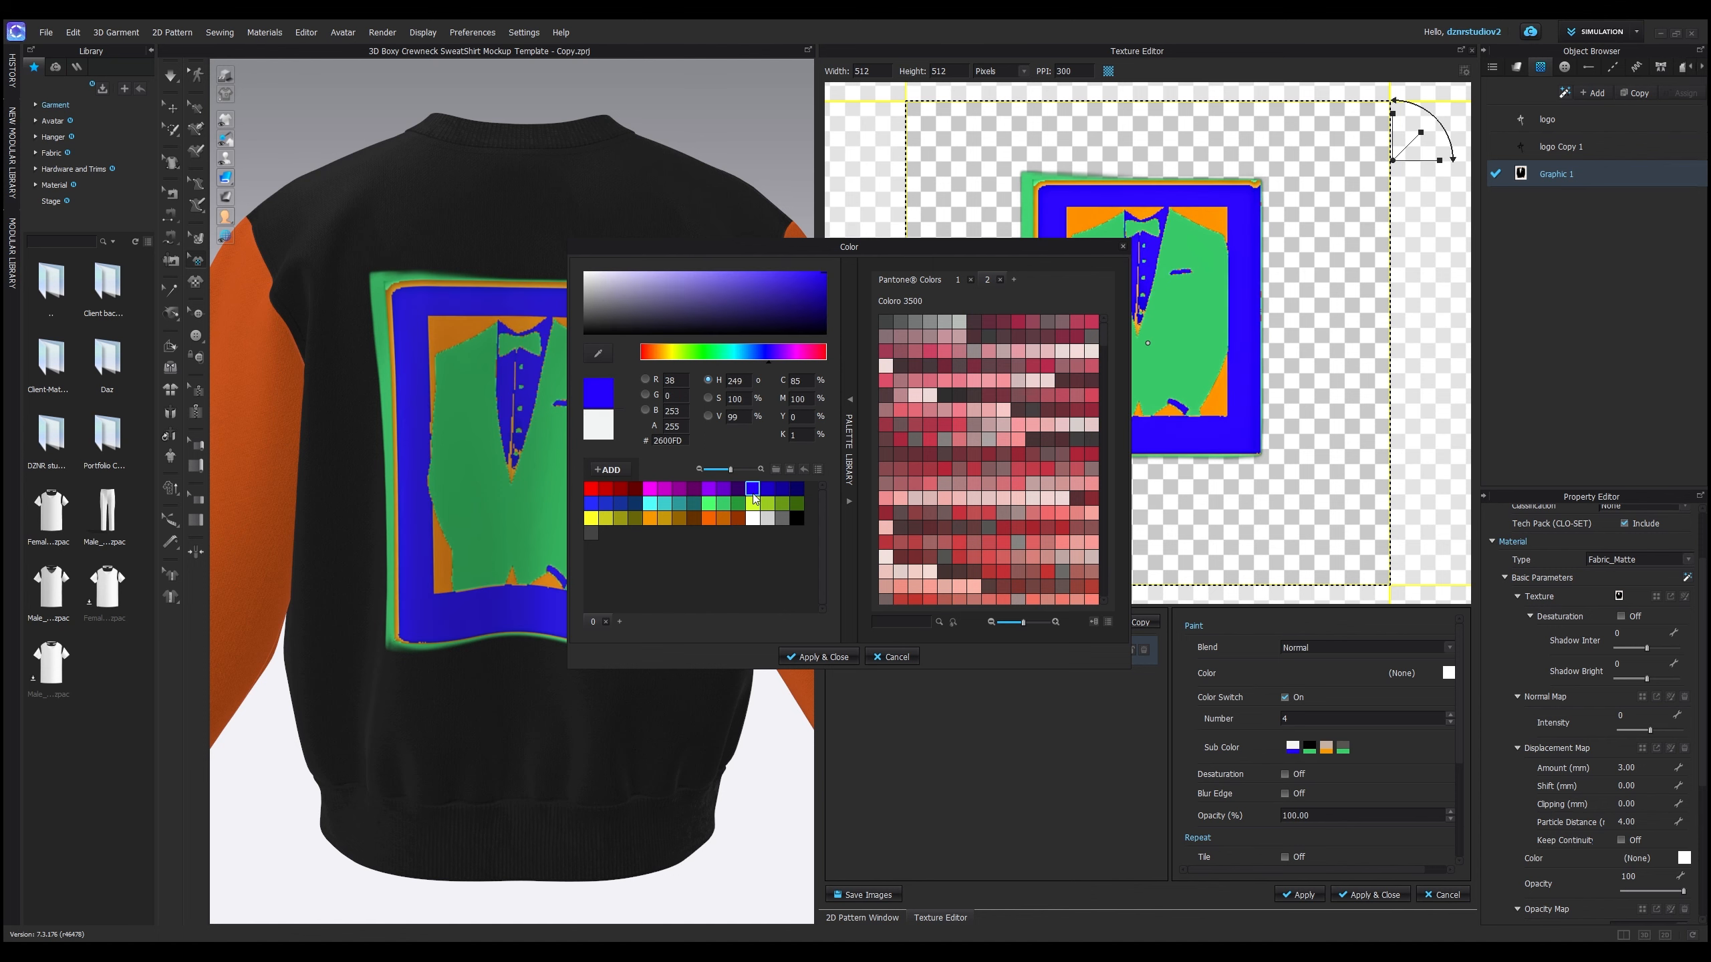
pyautogui.click(724, 491)
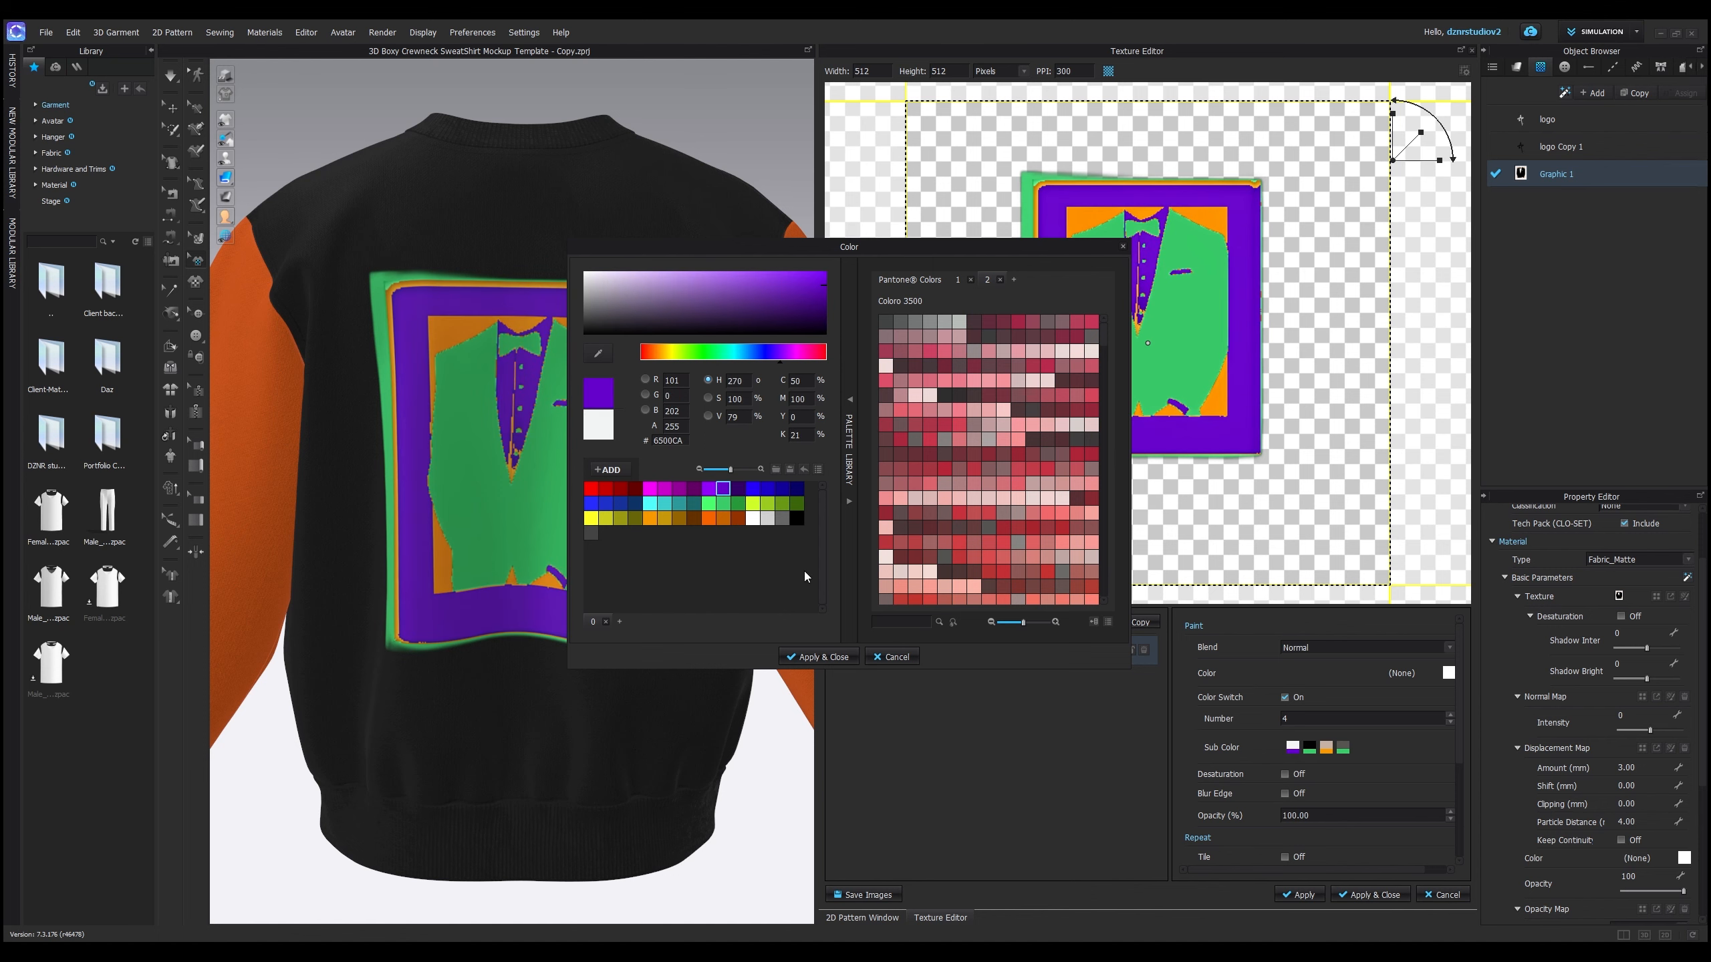
pyautogui.click(809, 655)
# - Inspect the recolored tuxedo print on the 3D sweatshirt's back up close and from a distance
pyautogui.scroll(5, 500, 559)
pyautogui.scroll(-6, 512, 566)
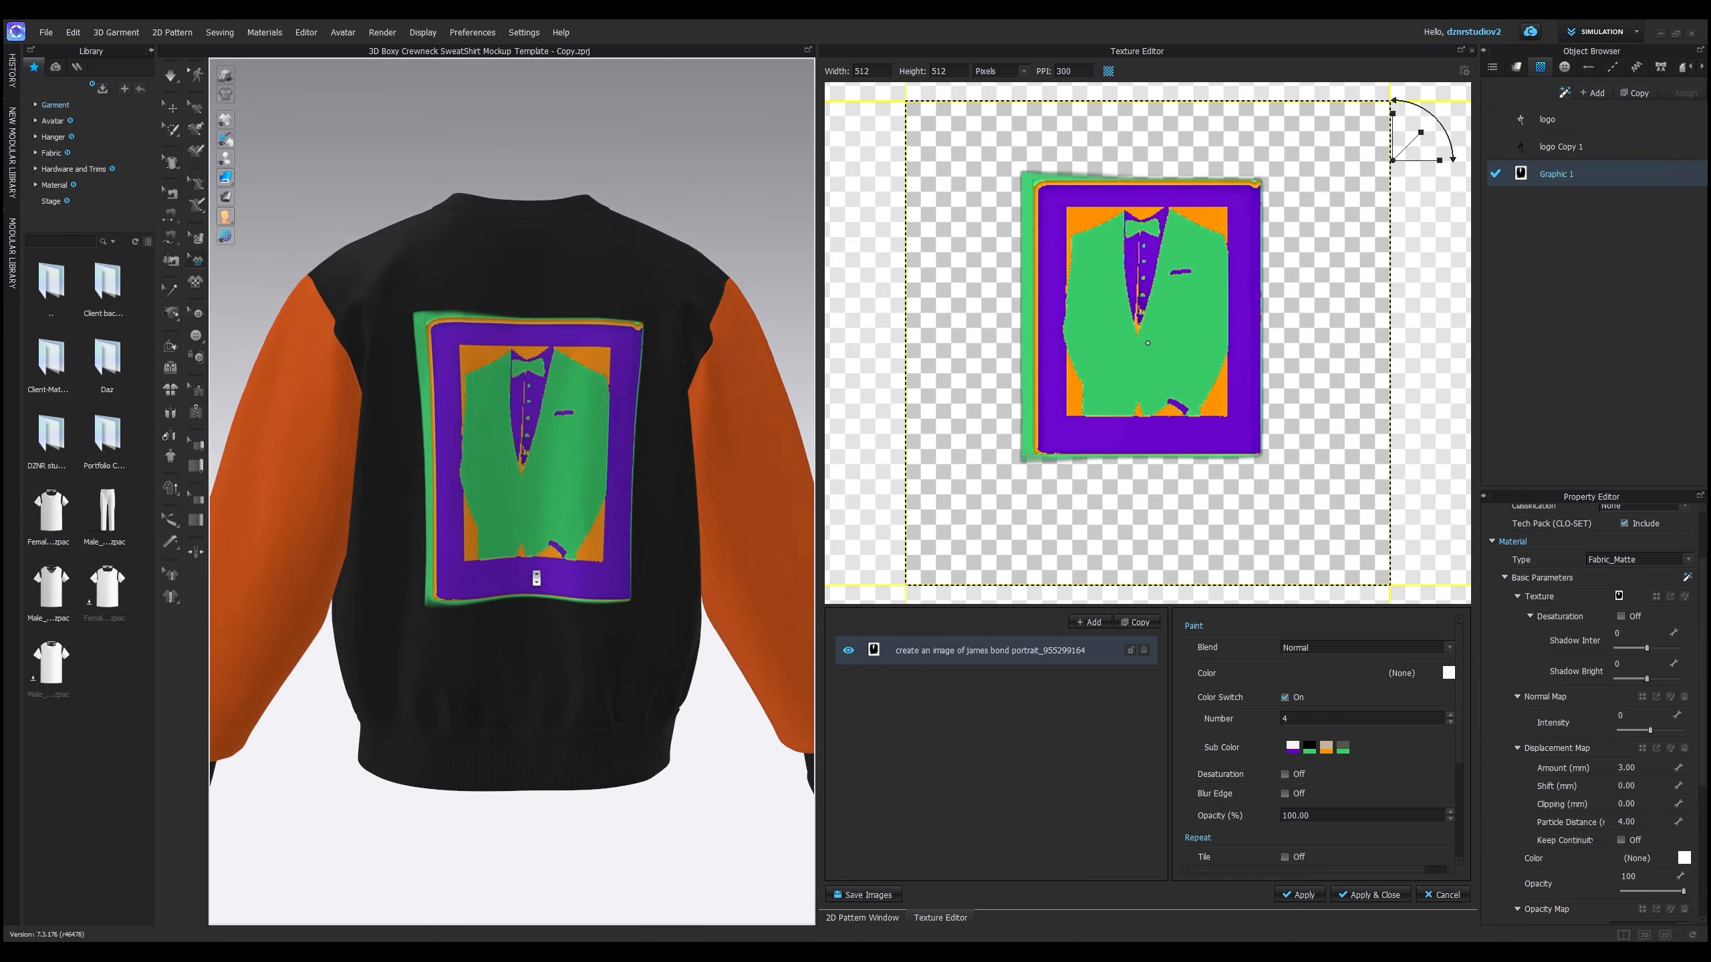
pyautogui.scroll(5, 532, 574)
pyautogui.scroll(4, 533, 573)
pyautogui.scroll(-5, 548, 565)
pyautogui.moveTo(598, 577)
pyautogui.mouseDown(button='right')
pyautogui.moveTo(657, 582)
pyautogui.moveTo(622, 584)
pyautogui.mouseUp(button='right')
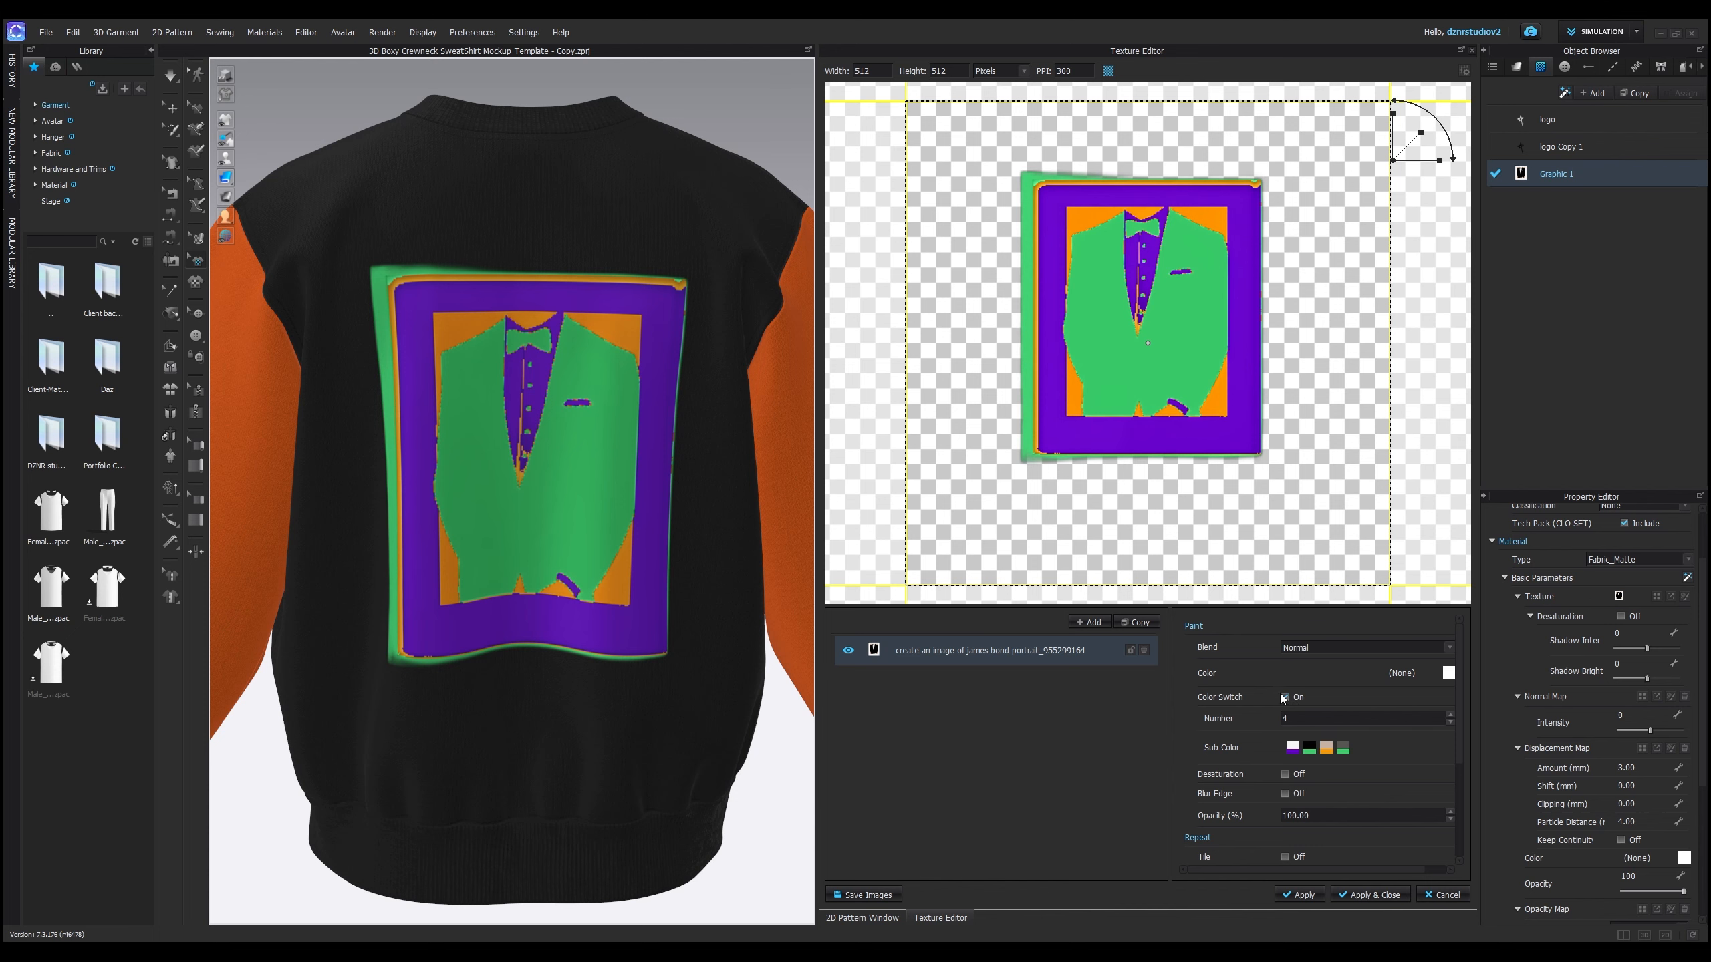
pyautogui.scroll(-5, 523, 581)
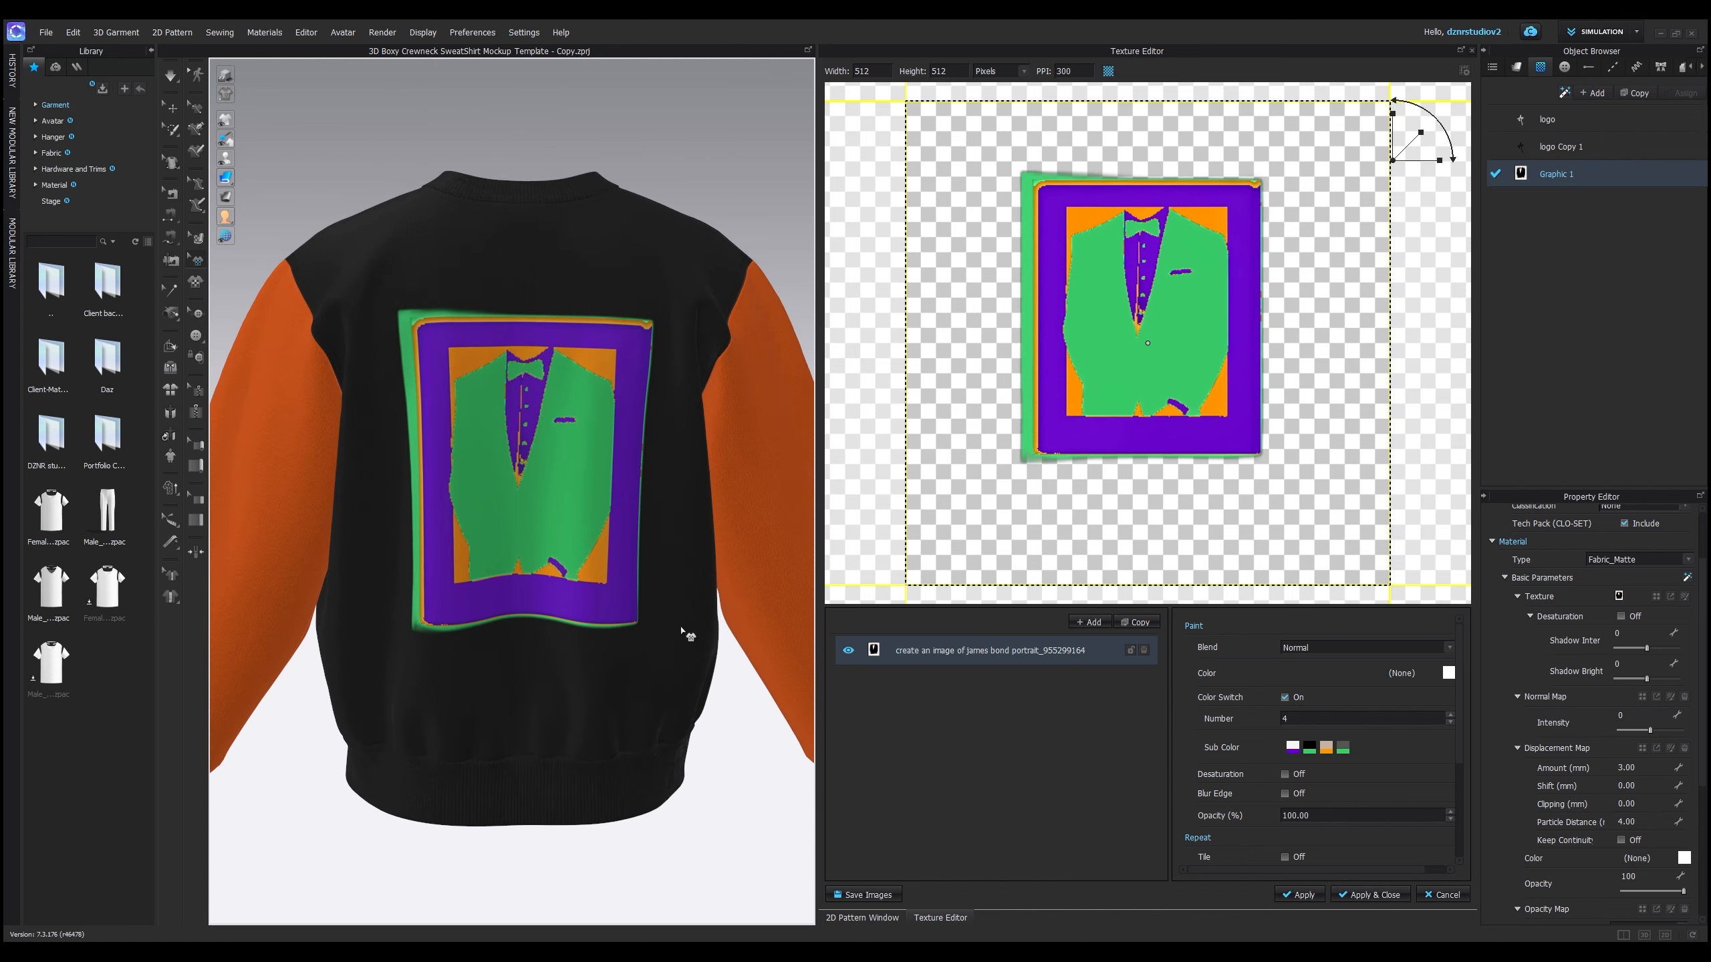
# - Apply the recolored texture to the back graphic and close the Texture Editor
pyautogui.click(1301, 897)
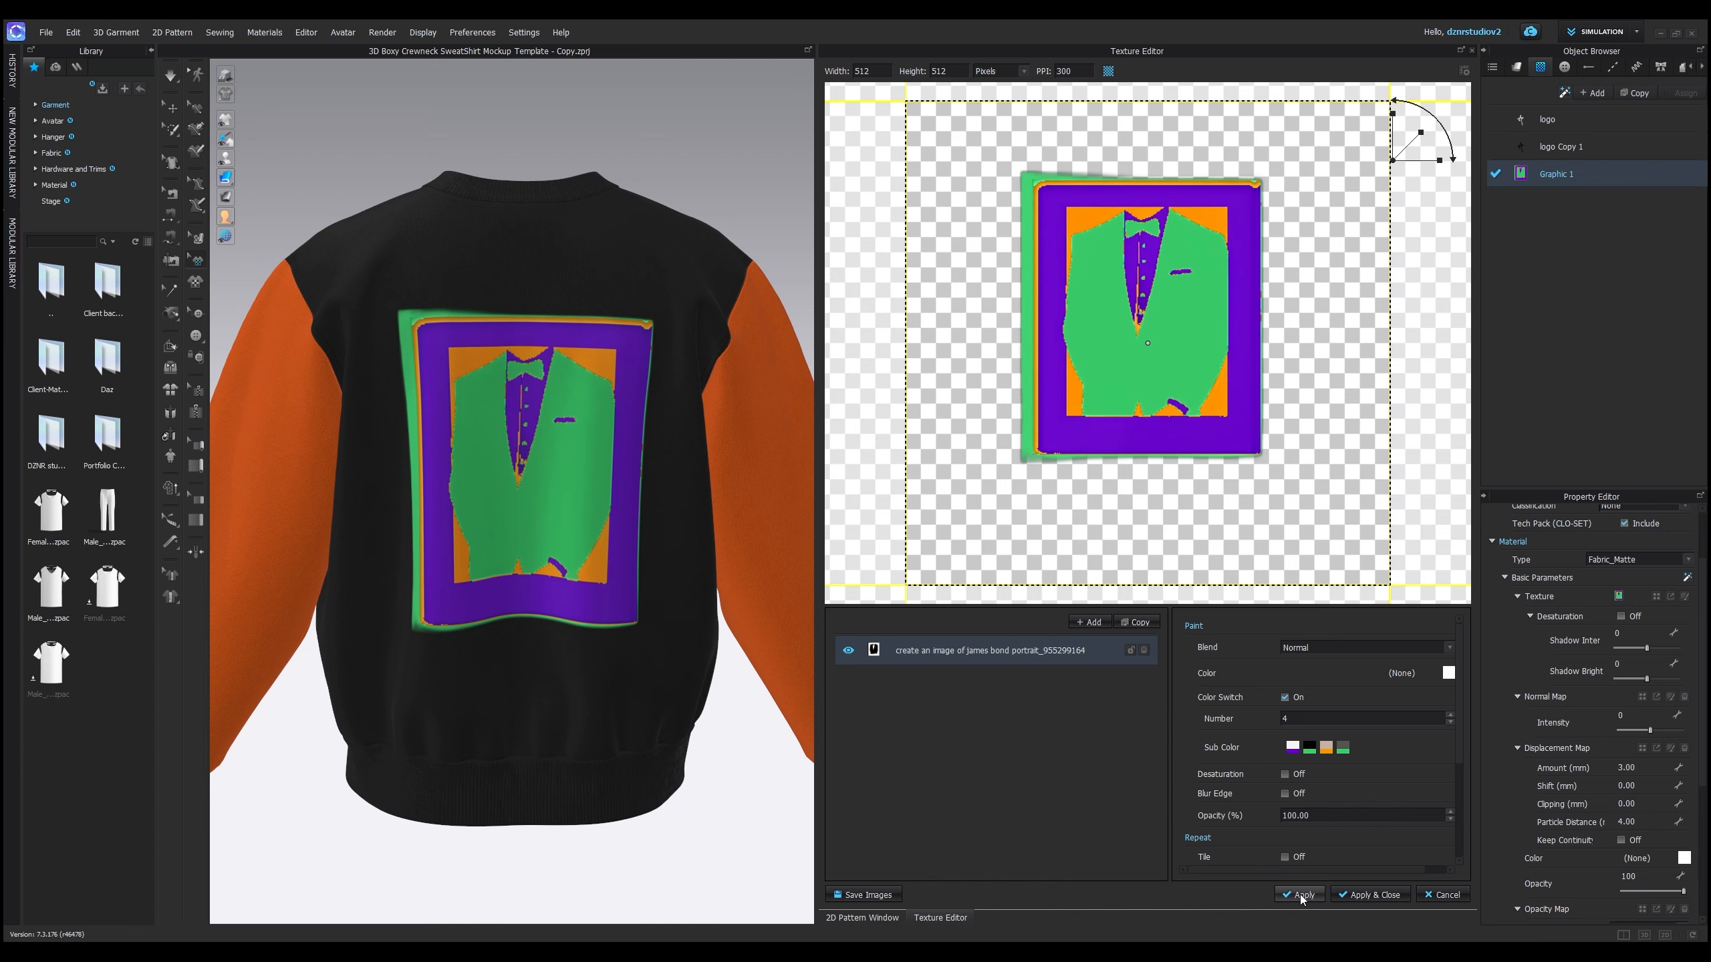
pyautogui.moveTo(543, 602); pyautogui.dragTo(494, 559, button='right')
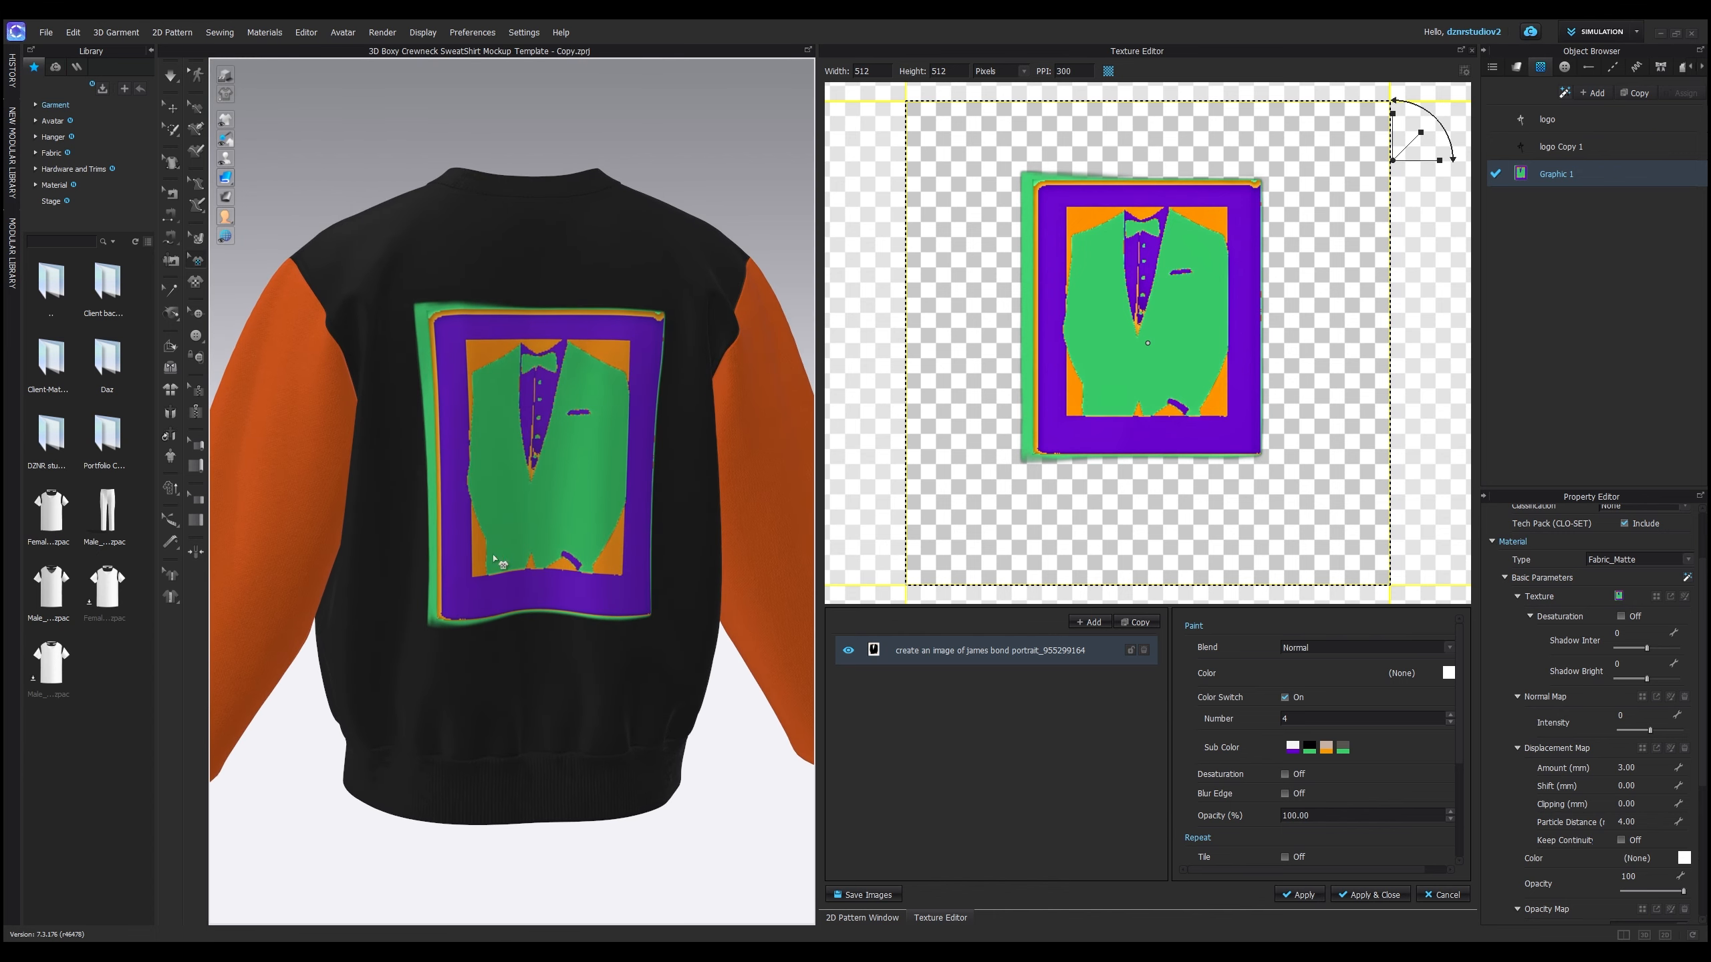
pyautogui.click(1472, 51)
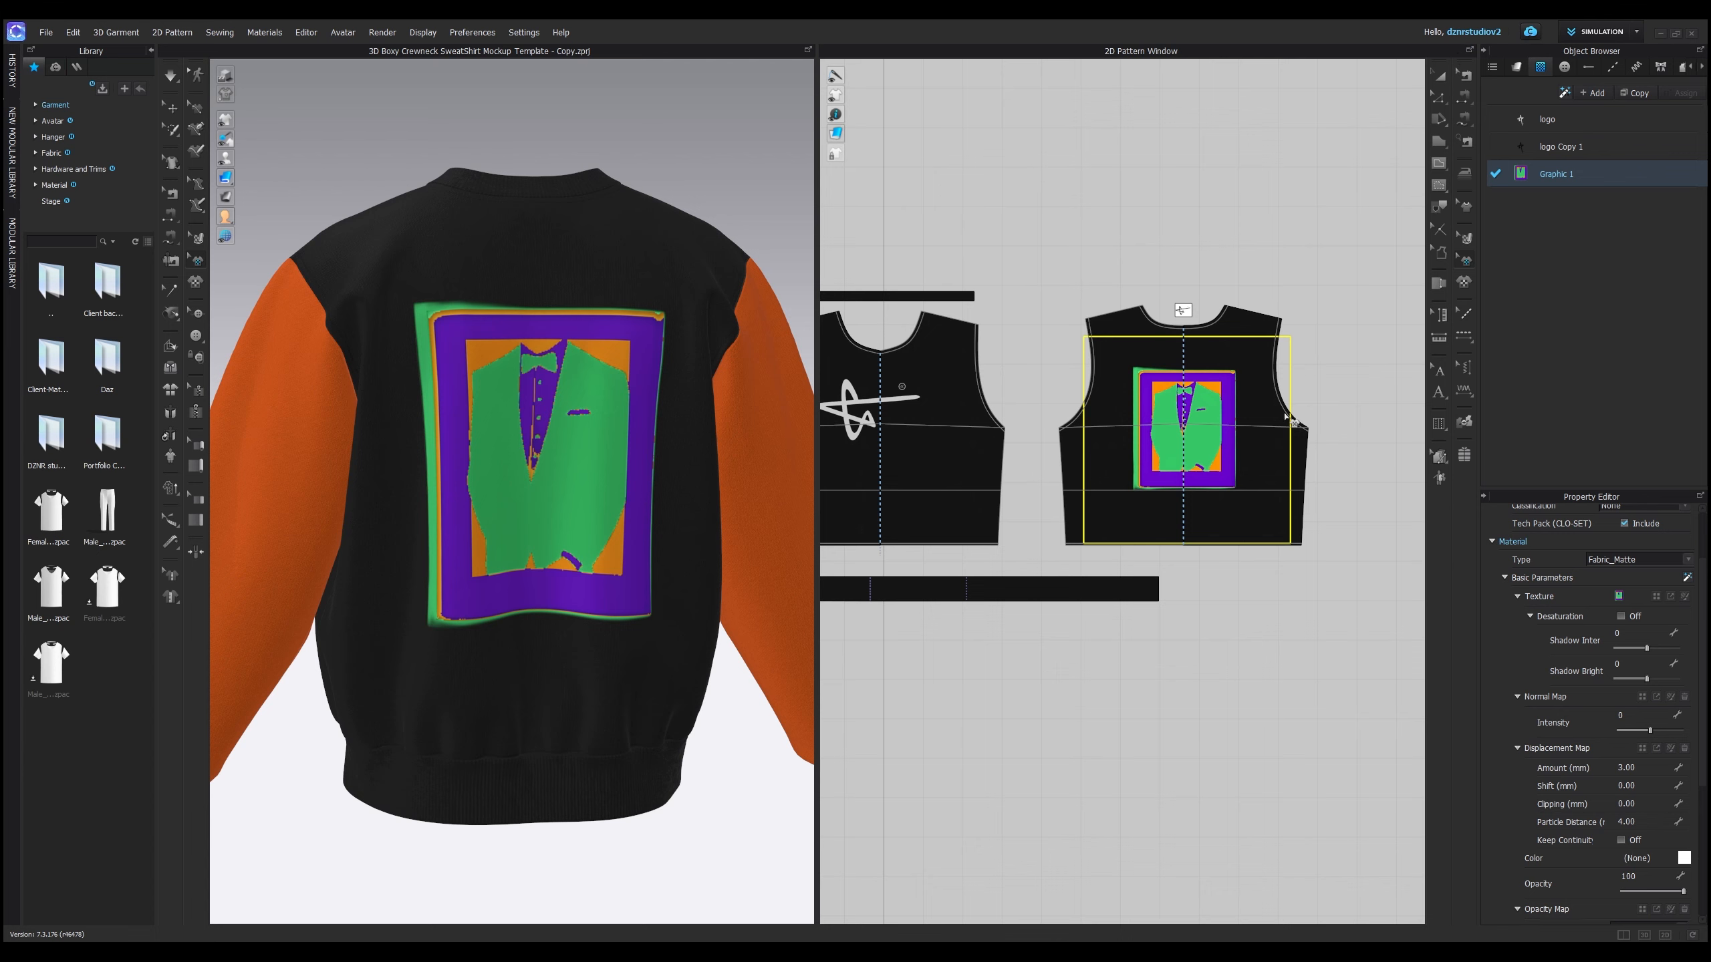
# - Examine the sweatshirt from the back, side angle and front to review the recolored print alongside the chest logo
pyautogui.moveTo(307, 499)
pyautogui.mouseDown(button='right')
pyautogui.moveTo(546, 485)
pyautogui.moveTo(279, 485)
pyautogui.moveTo(306, 497)
pyautogui.mouseUp(button='right')
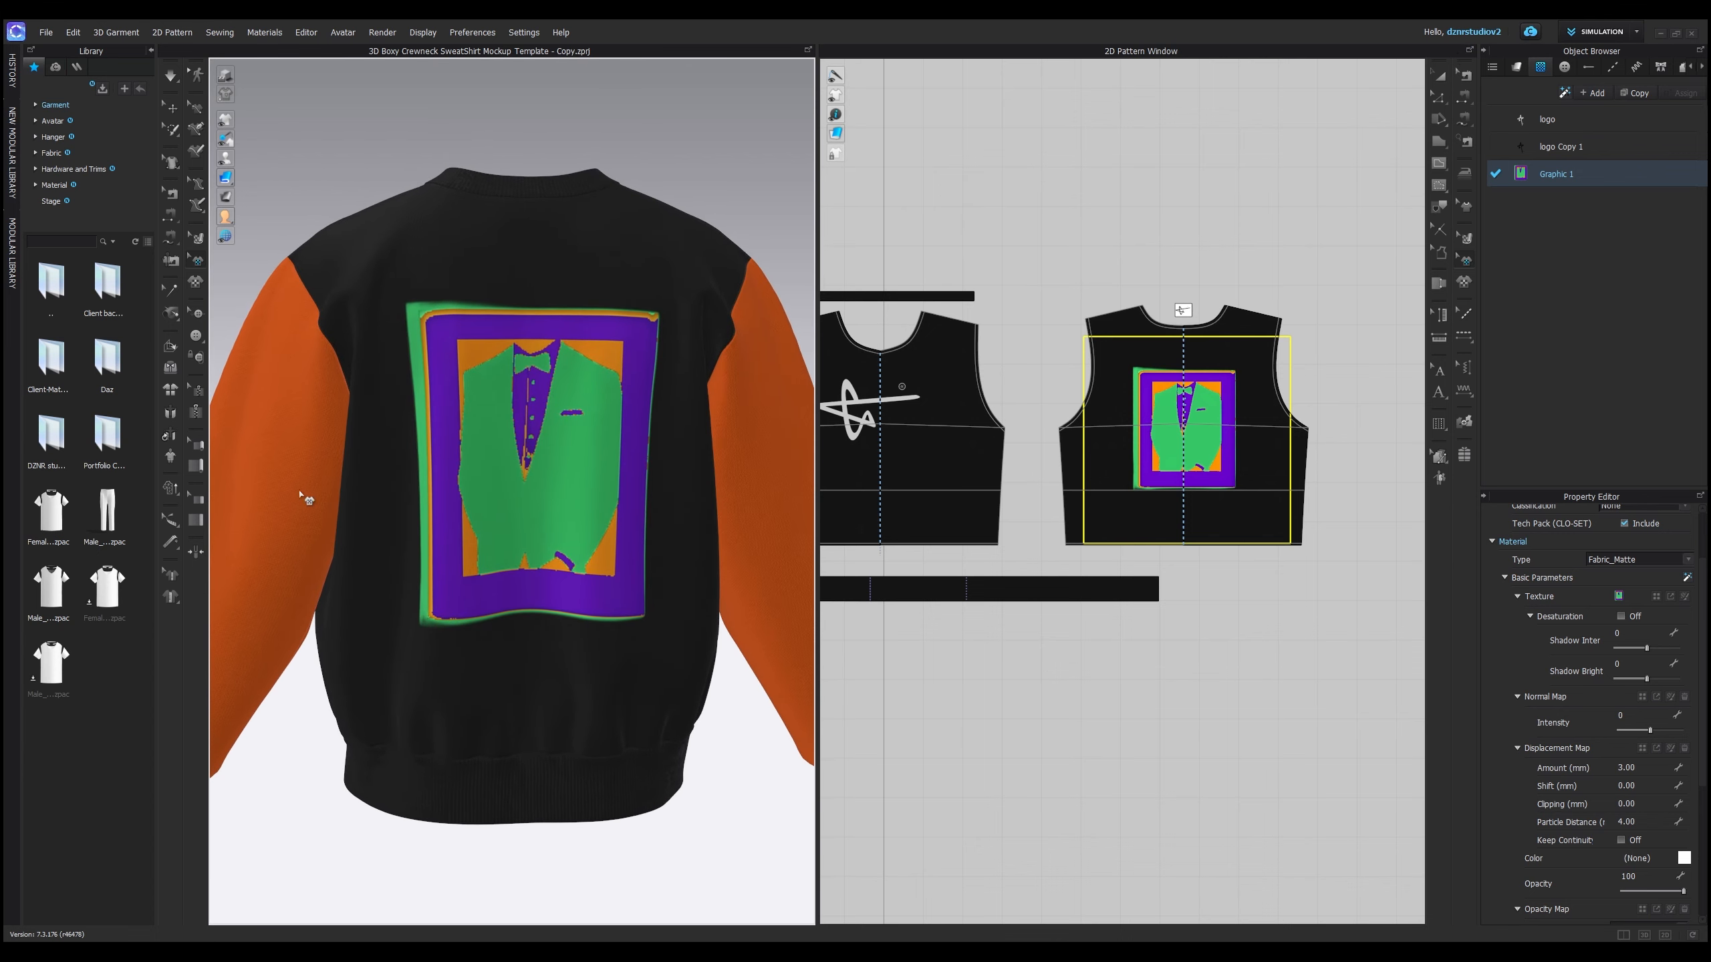
pyautogui.scroll(3, 527, 497)
pyautogui.scroll(-2, 532, 492)
pyautogui.scroll(3, 549, 458)
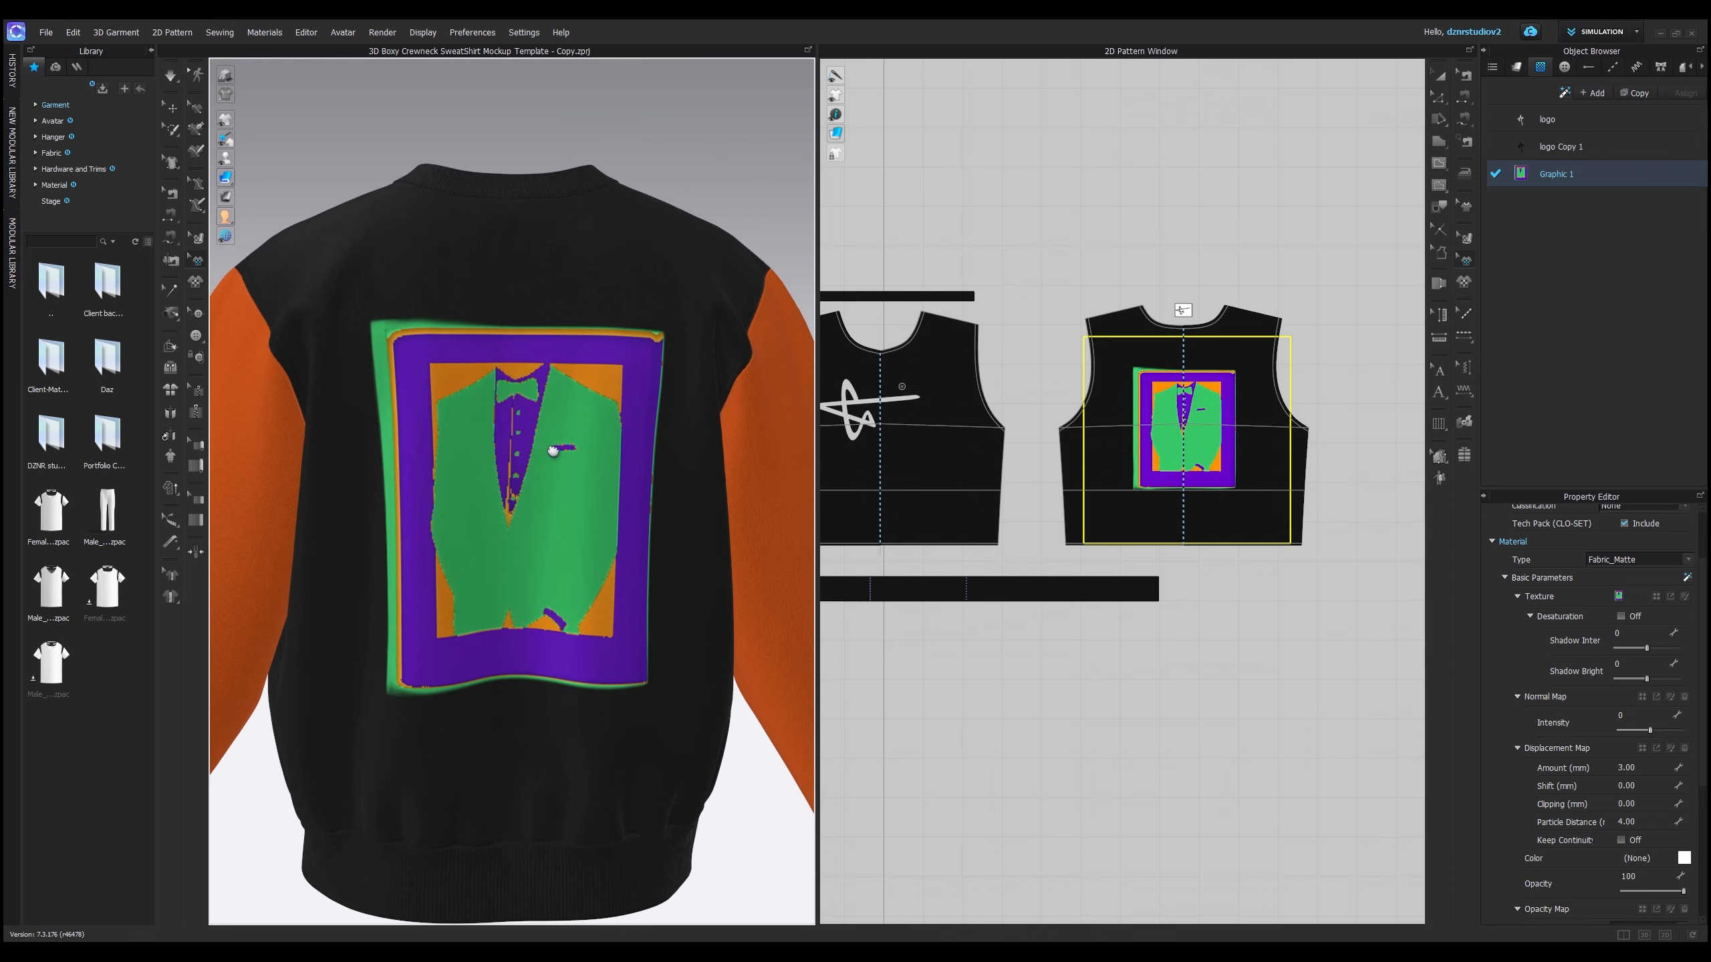
pyautogui.scroll(-2, 551, 454)
pyautogui.moveTo(551, 454); pyautogui.dragTo(436, 474, button='right')
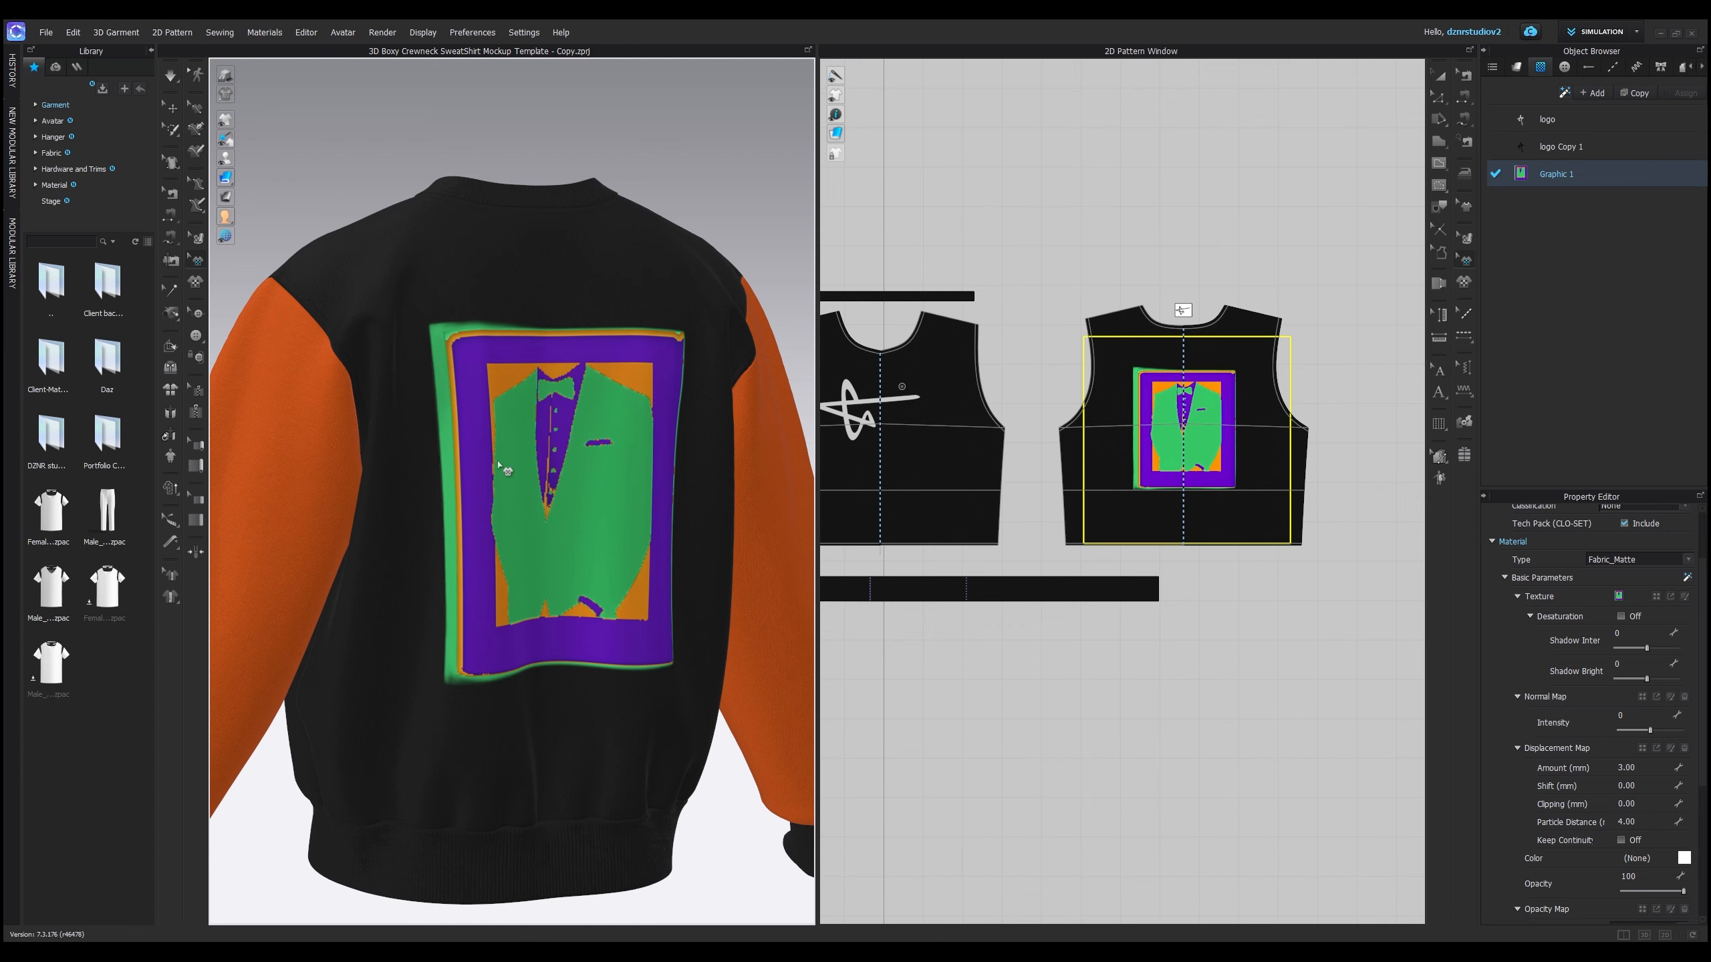
pyautogui.moveTo(565, 525); pyautogui.dragTo(520, 550, button='right')
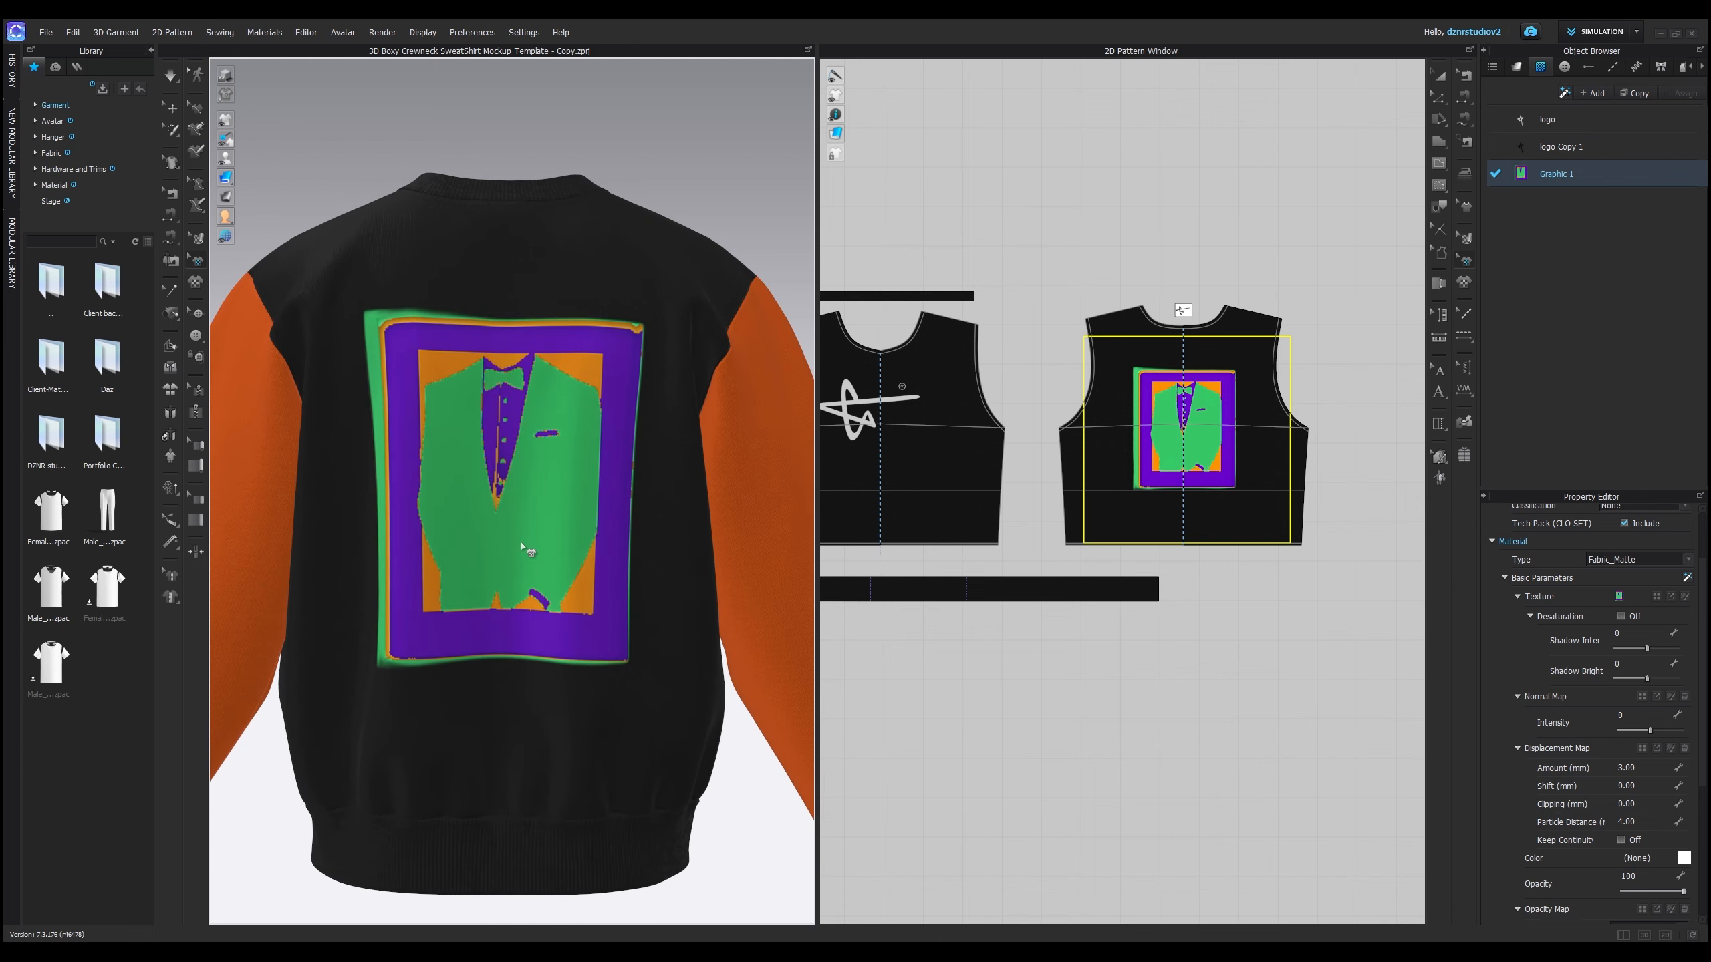
pyautogui.moveTo(519, 550); pyautogui.dragTo(537, 510, button='middle')
pyautogui.scroll(1, 525, 515)
pyautogui.scroll(-2, 527, 519)
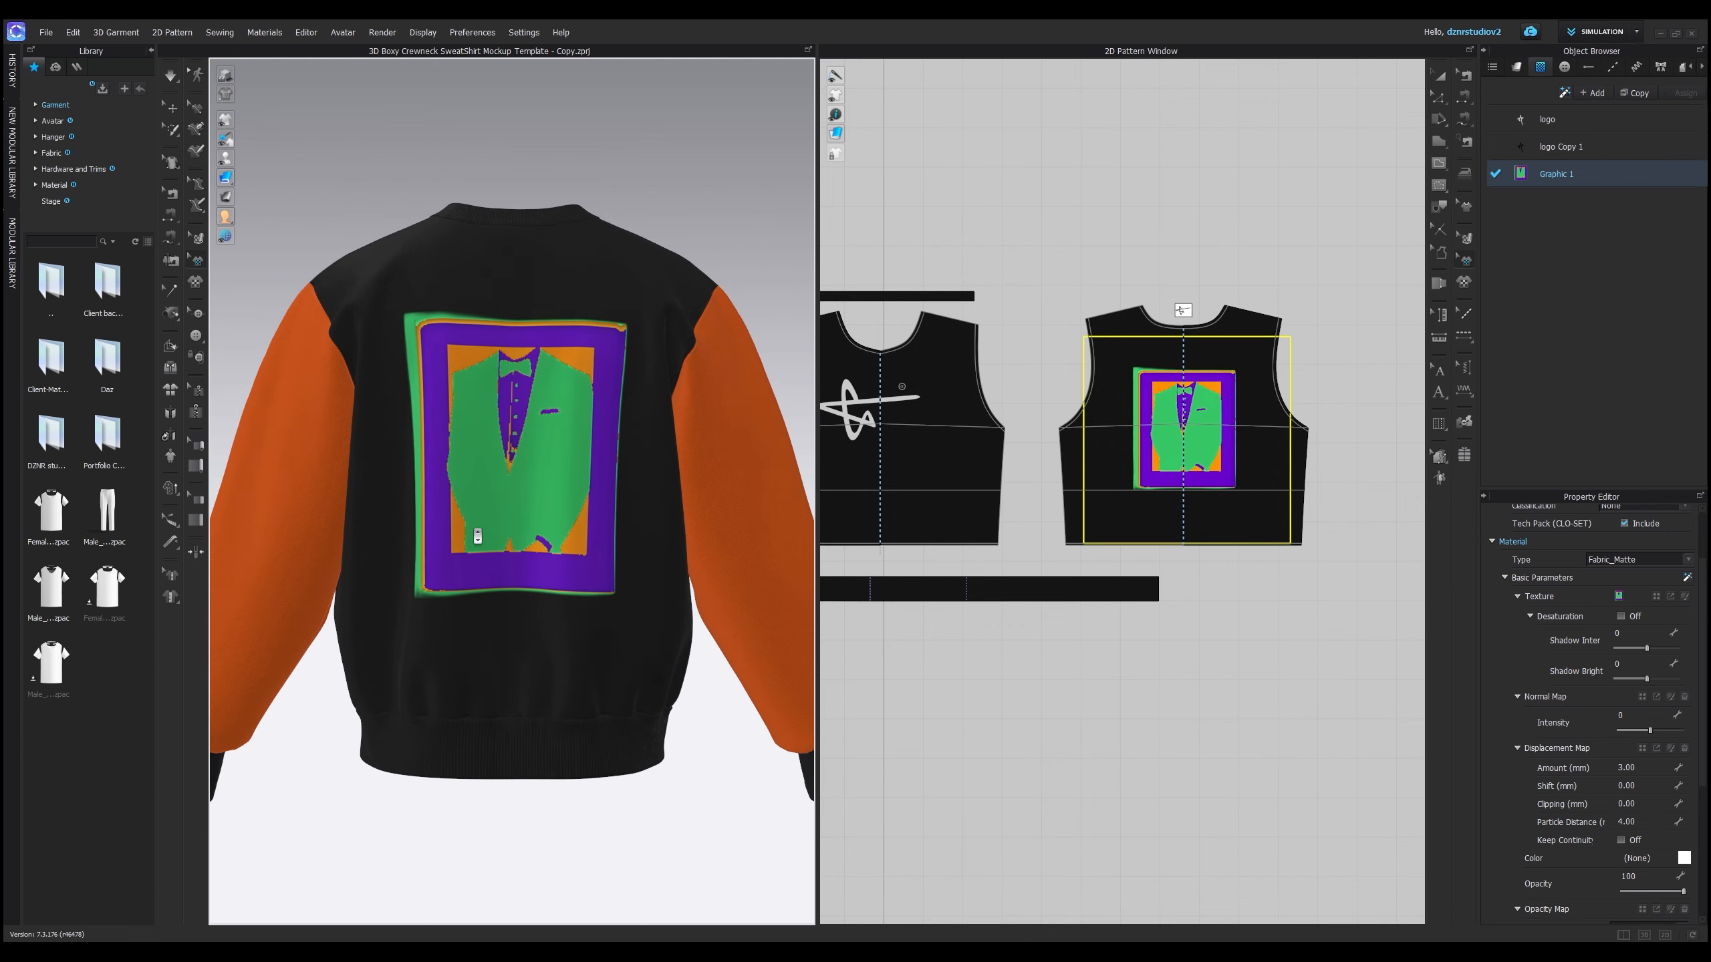
pyautogui.moveTo(392, 547); pyautogui.dragTo(668, 554, button='right')
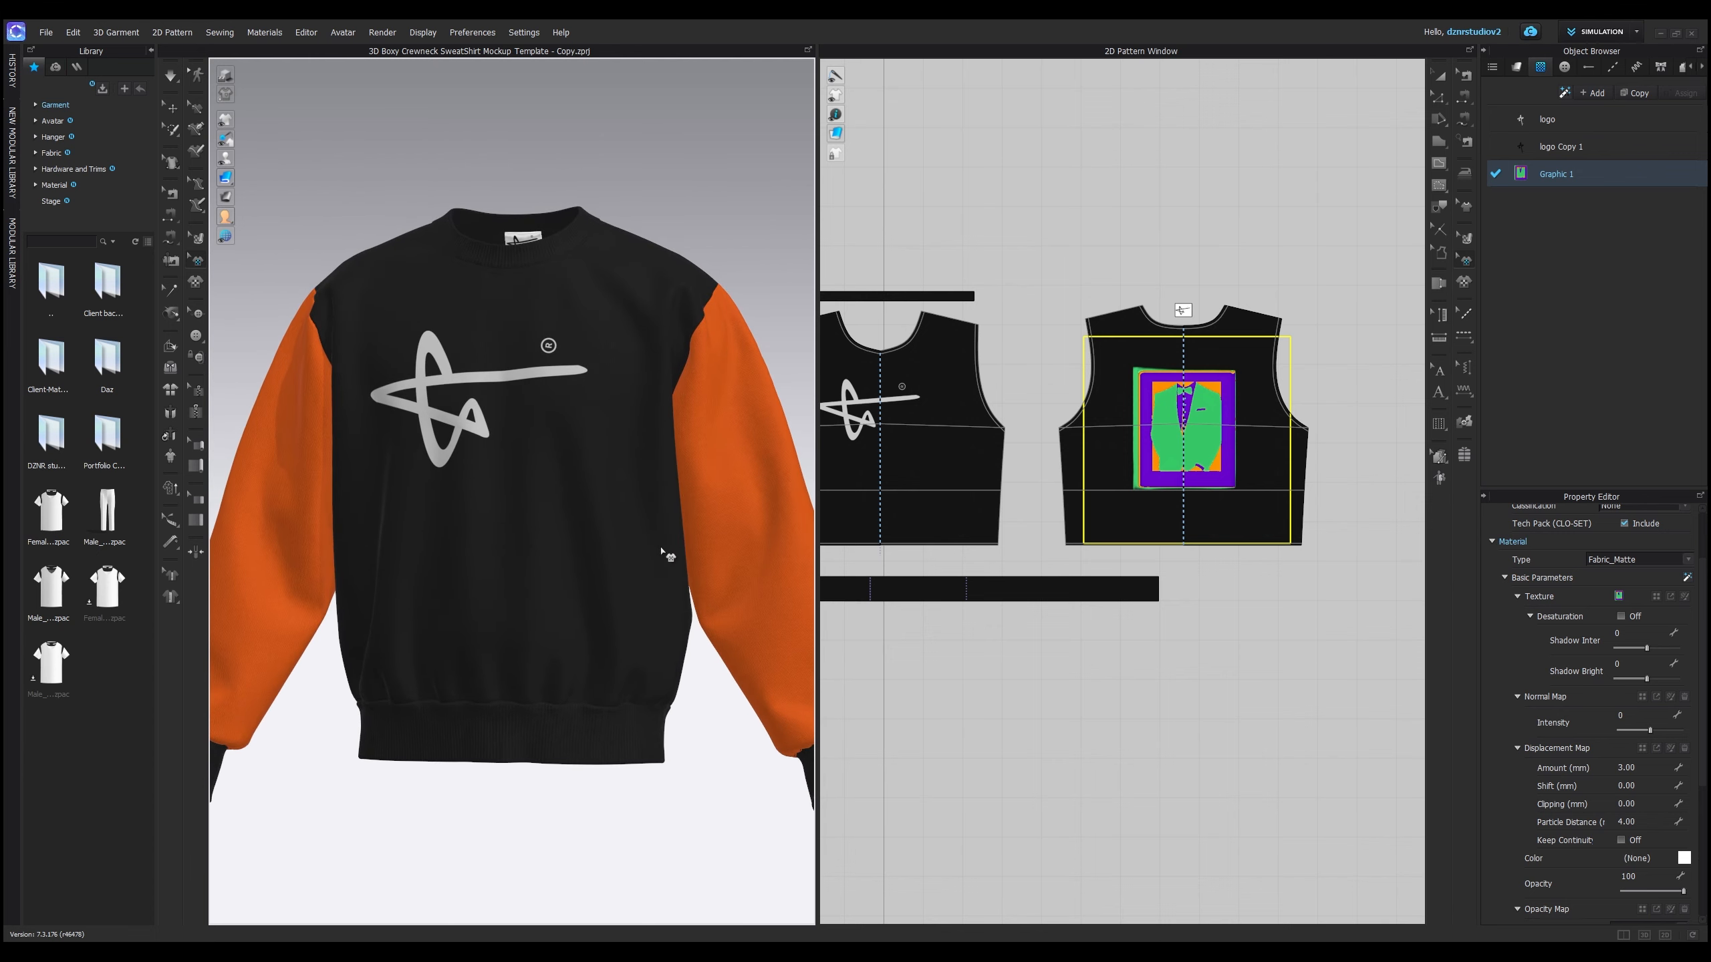
pyautogui.moveTo(566, 559)
pyautogui.mouseDown(button='right')
pyautogui.moveTo(324, 565)
pyautogui.moveTo(560, 563)
pyautogui.mouseUp(button='right')
pyautogui.moveTo(675, 349); pyautogui.dragTo(546, 351, button='right')
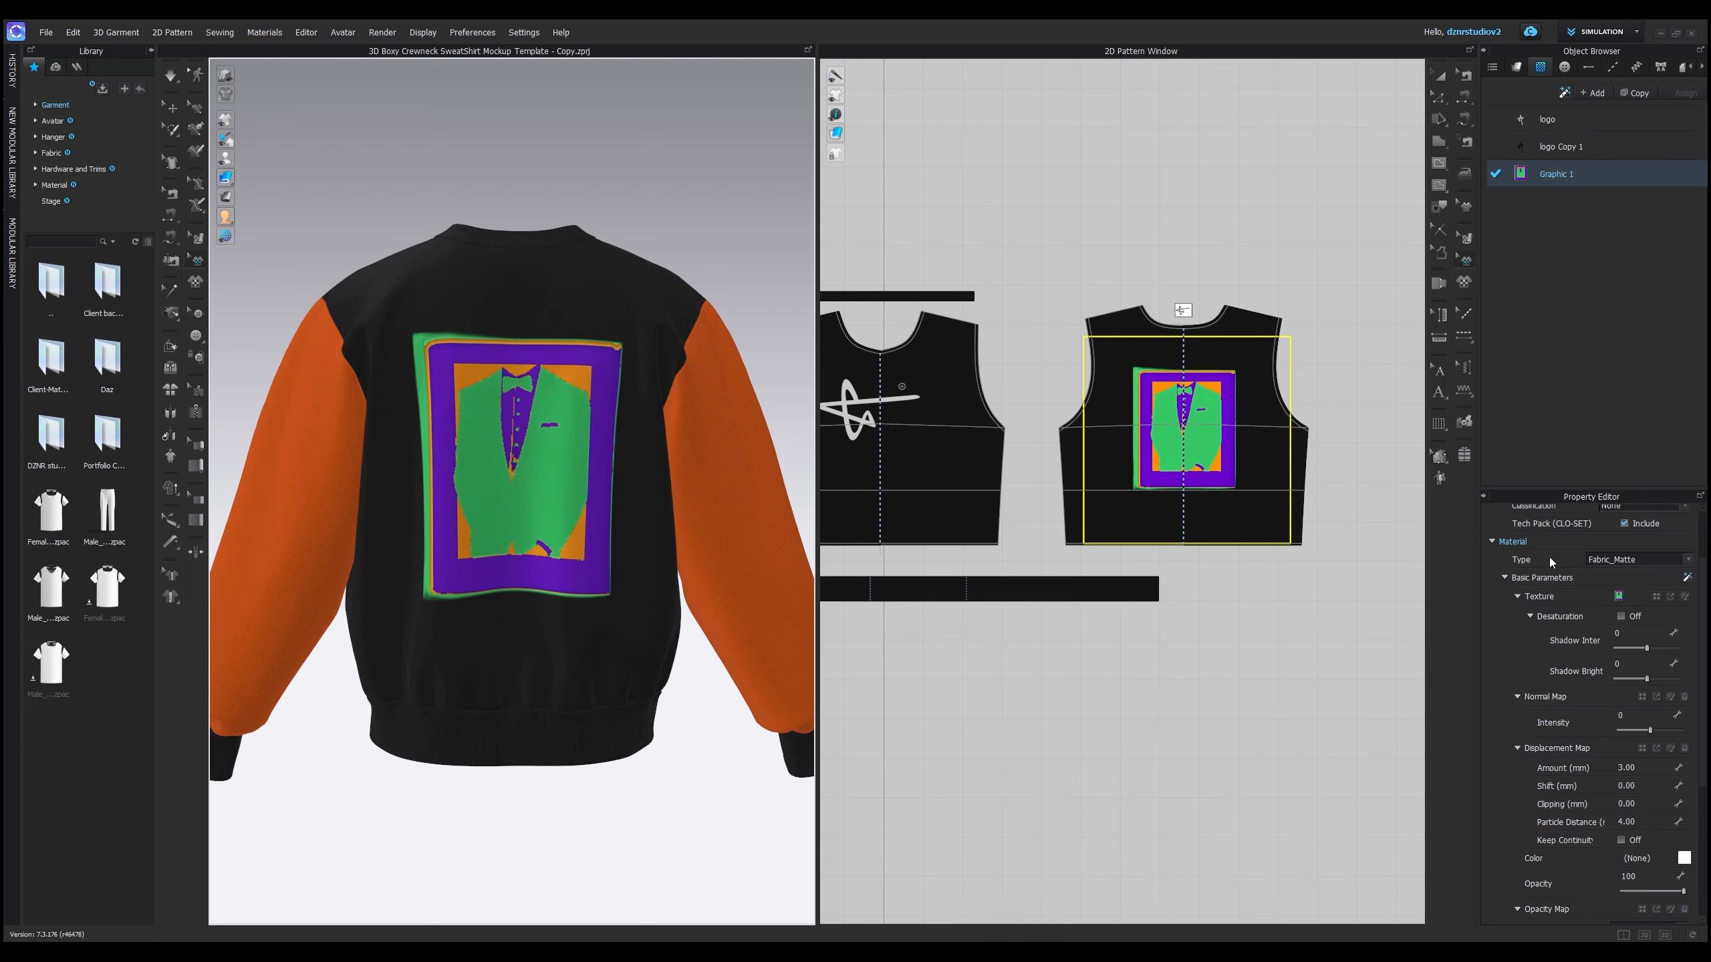
# - Try the Fabric_Shiny and Fabric_Velvet material types on the tuxedo back graphic, and set its type to Plastic
pyautogui.click(1611, 558)
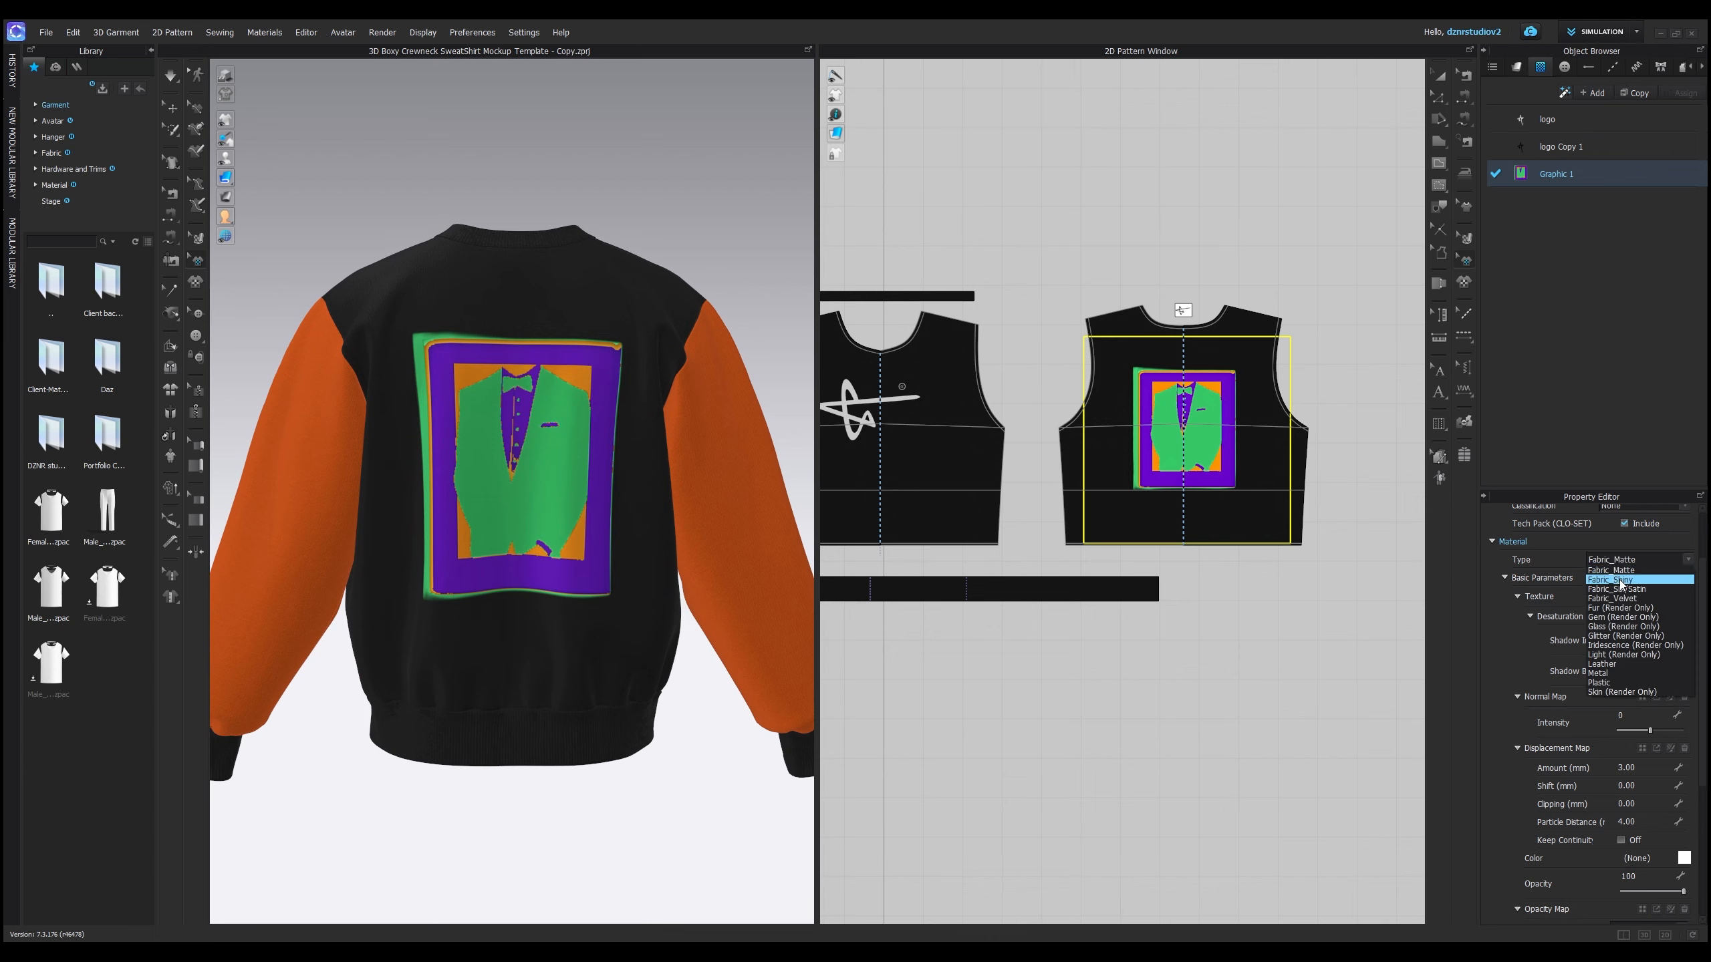
pyautogui.click(1610, 580)
pyautogui.scroll(5, 647, 597)
pyautogui.moveTo(647, 597); pyautogui.dragTo(631, 535, button='middle')
pyautogui.click(1657, 563)
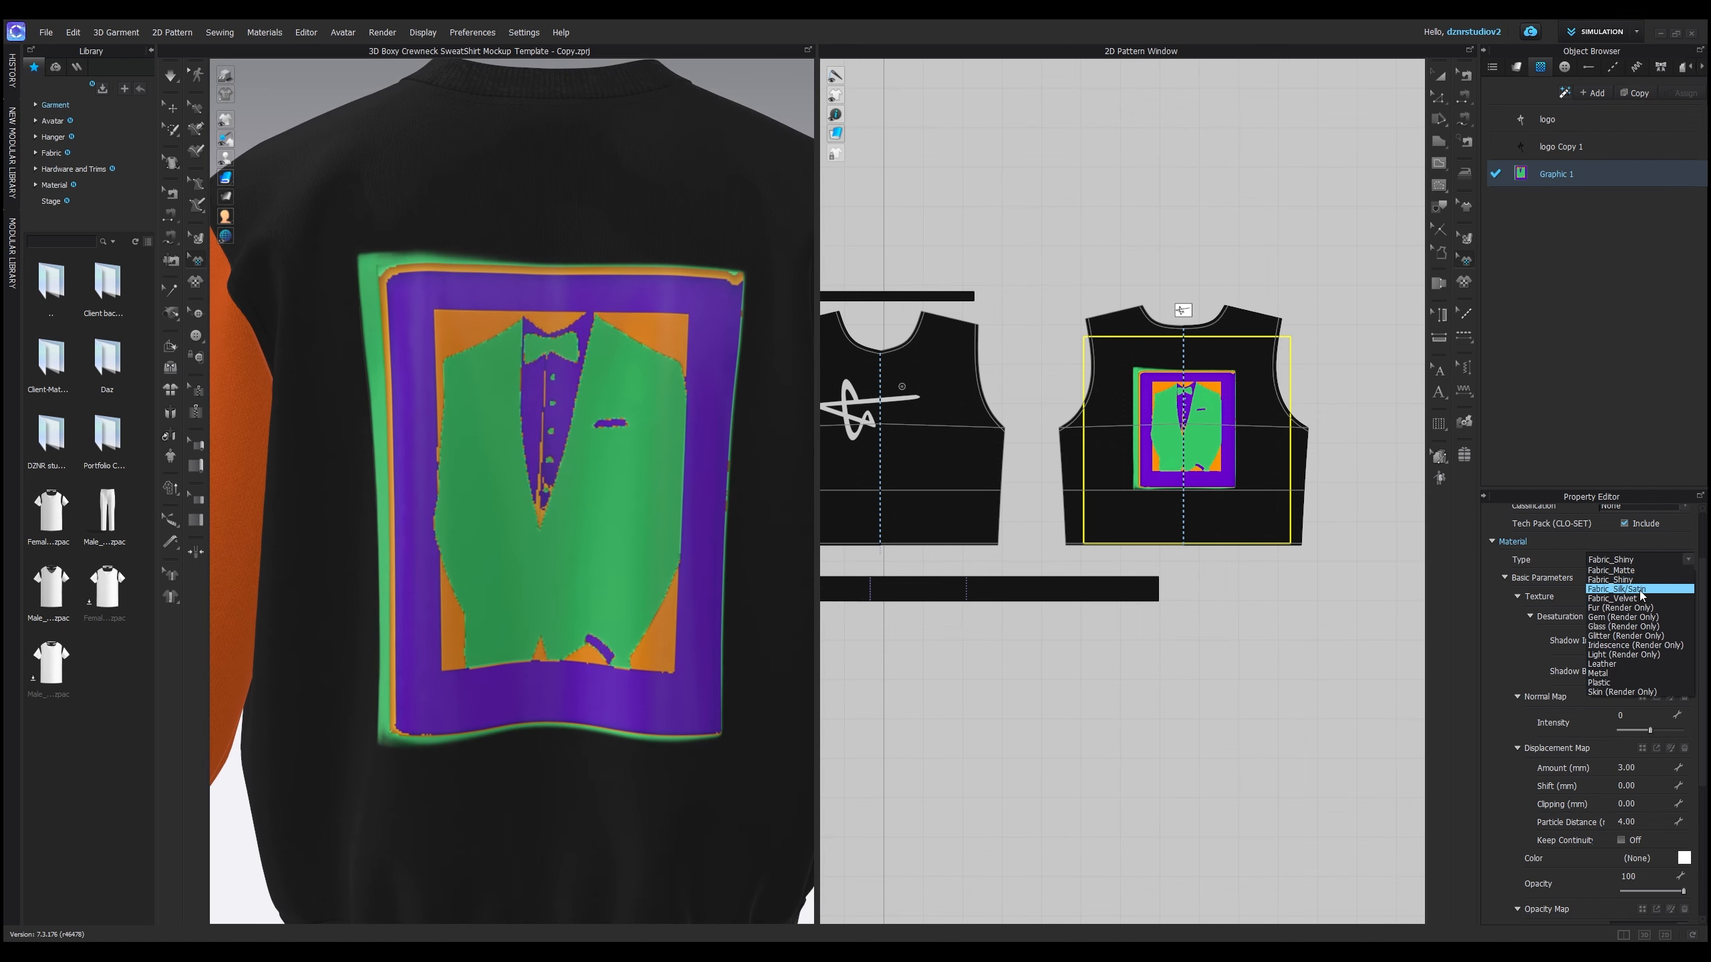
pyautogui.click(1641, 596)
pyautogui.click(1627, 558)
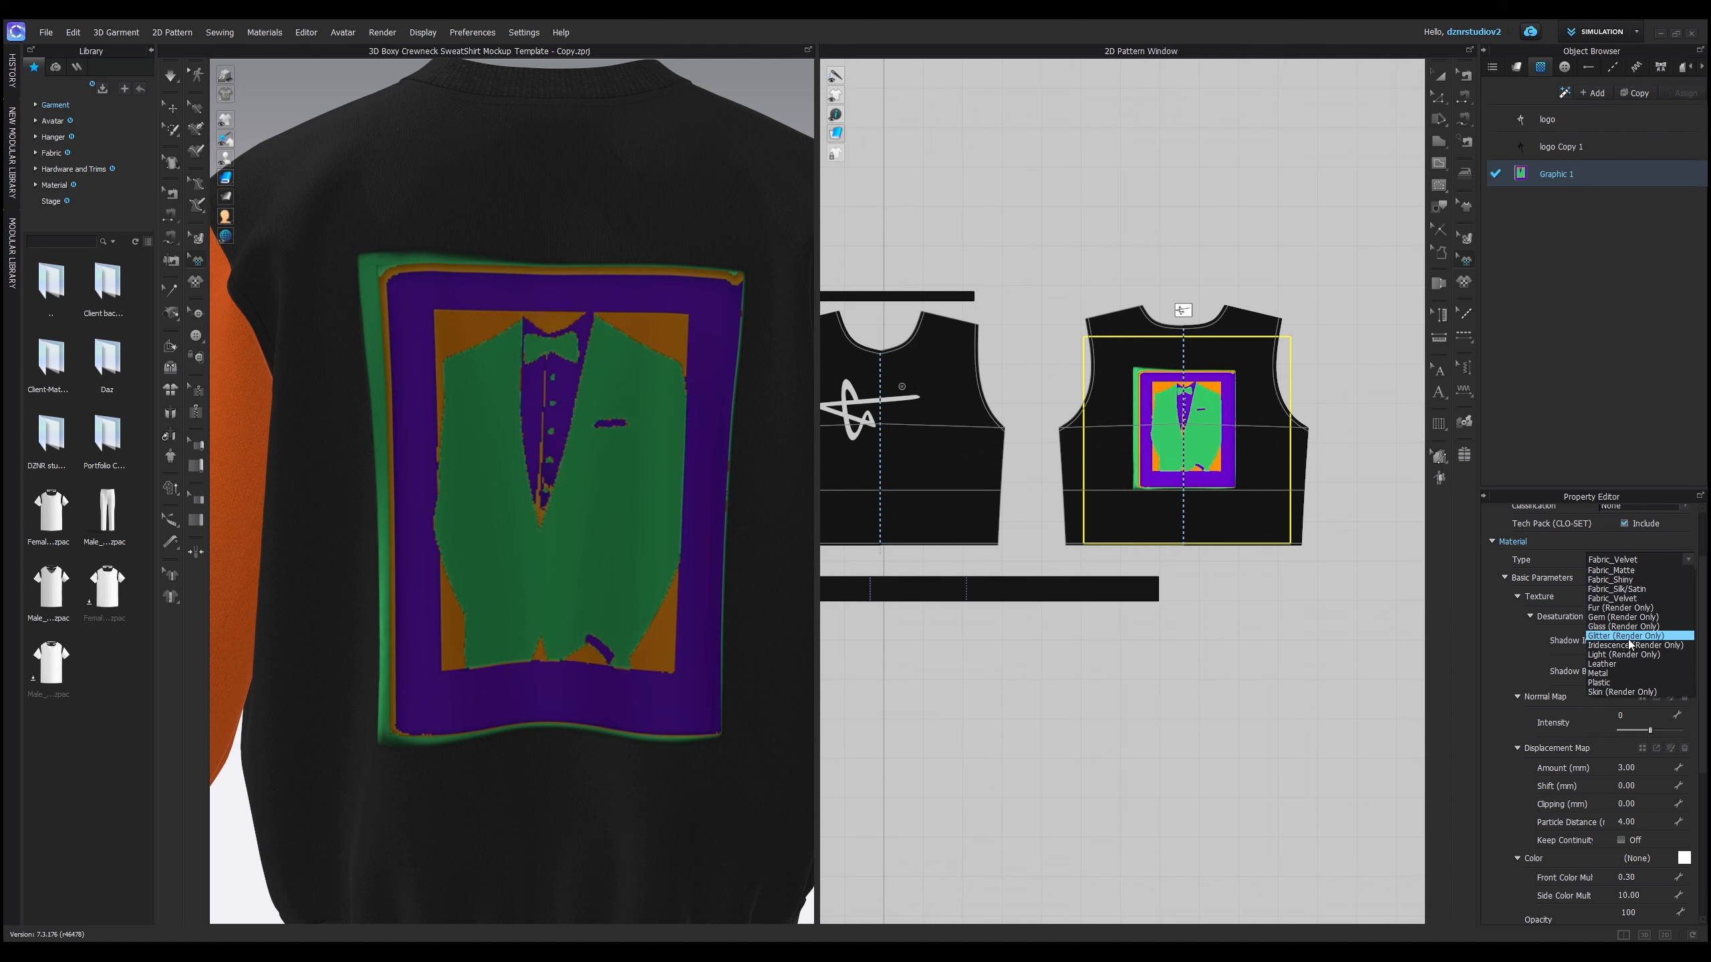
pyautogui.click(1620, 682)
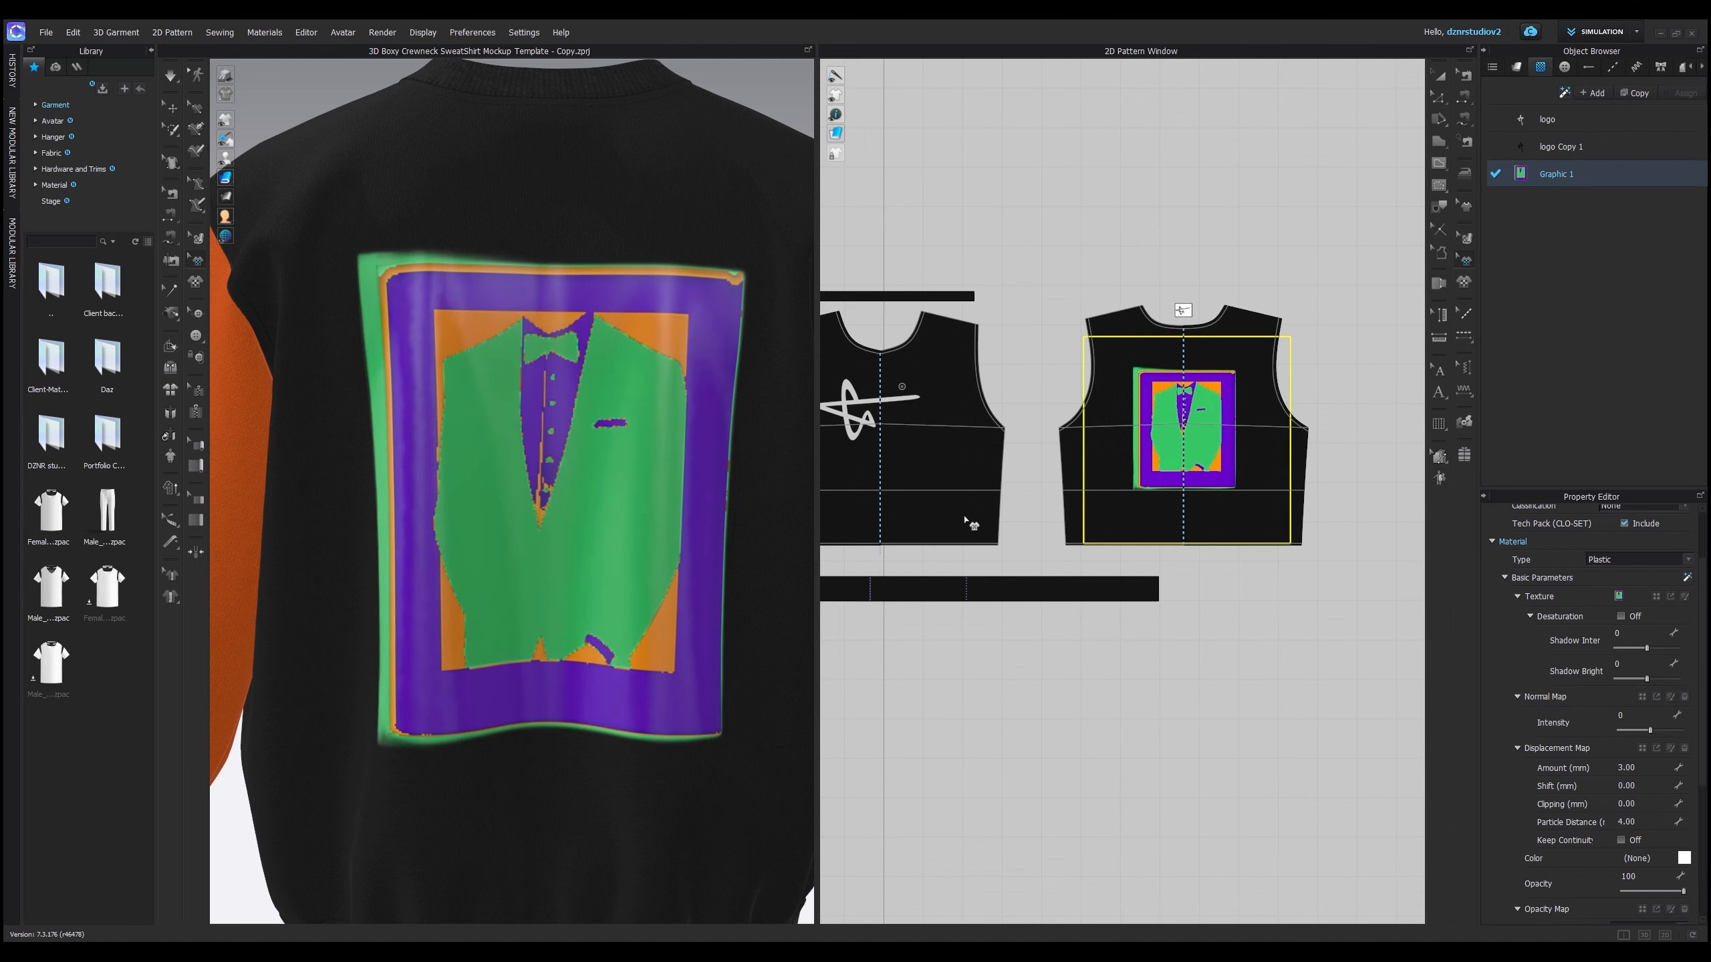
# - Examine the sweatshirt's back print up close and from a distance, and review the garment from the side and front
pyautogui.scroll(-5, 574, 490)
pyautogui.scroll(-1, 574, 490)
pyautogui.moveTo(573, 491); pyautogui.dragTo(588, 527, button='right')
pyautogui.scroll(-1, 594, 493)
pyautogui.scroll(2, 592, 500)
pyautogui.scroll(3, 600, 504)
pyautogui.scroll(-2, 537, 513)
pyautogui.scroll(-1, 511, 522)
pyautogui.scroll(-2, 453, 591)
pyautogui.moveTo(453, 591); pyautogui.dragTo(600, 615, button='right')
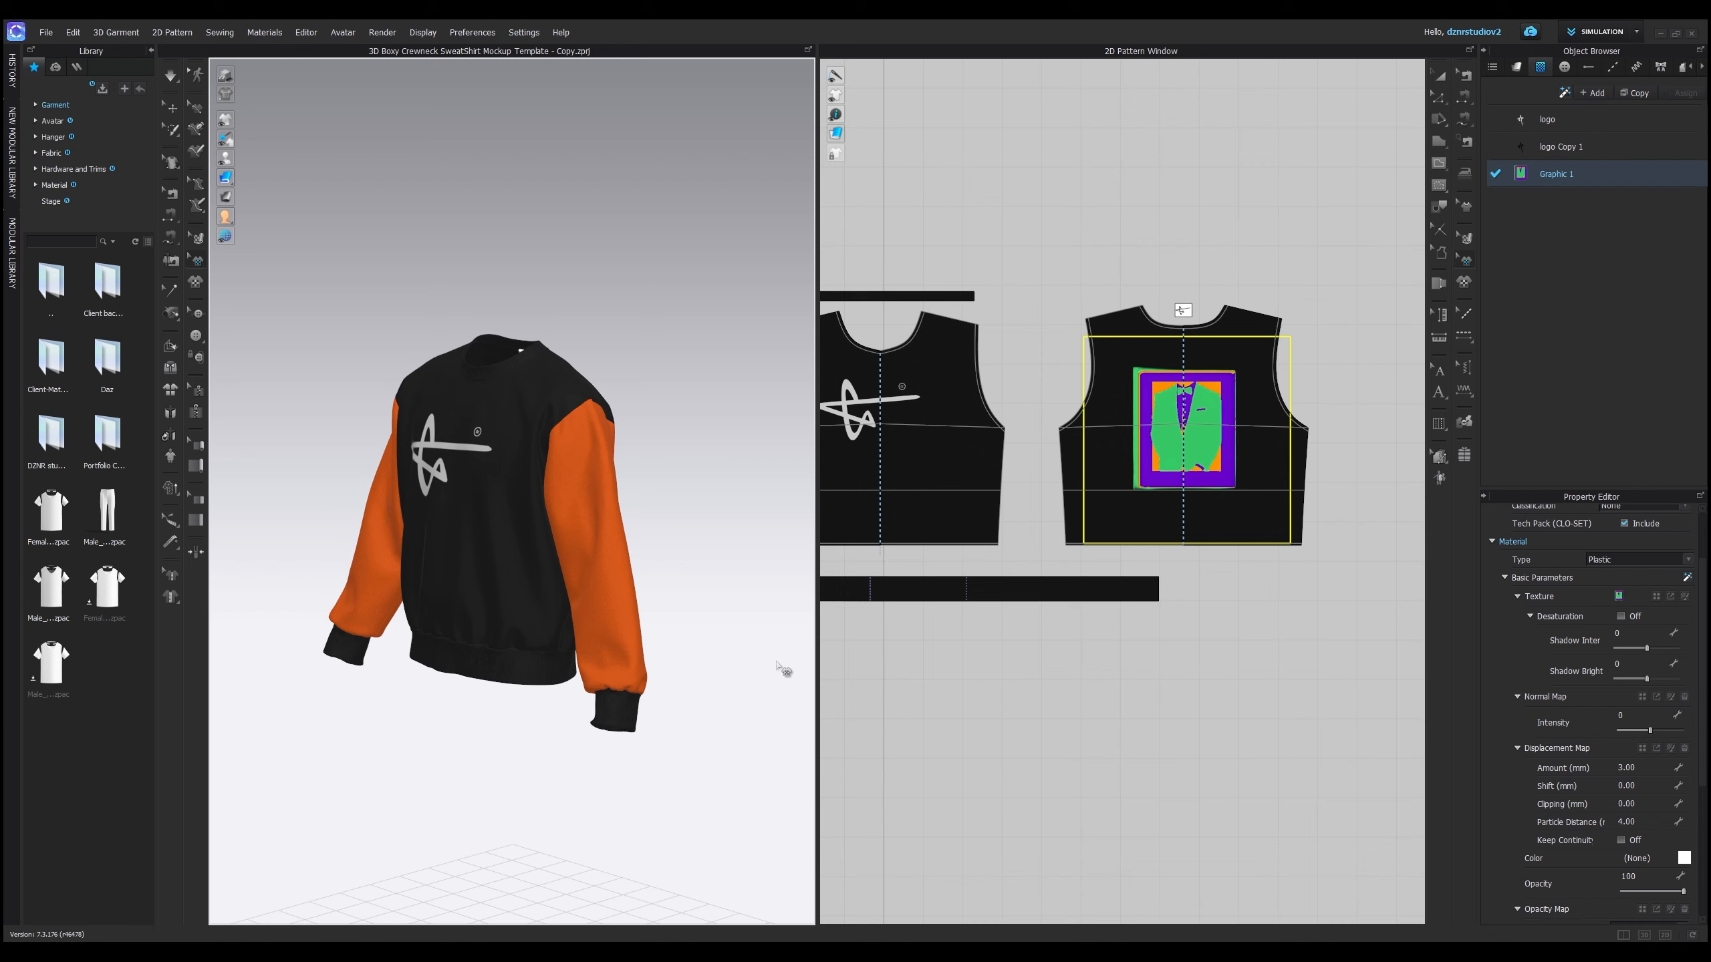
pyautogui.moveTo(612, 667); pyautogui.dragTo(649, 654, button='right')
pyautogui.press('2')
pyautogui.scroll(3, 650, 662)
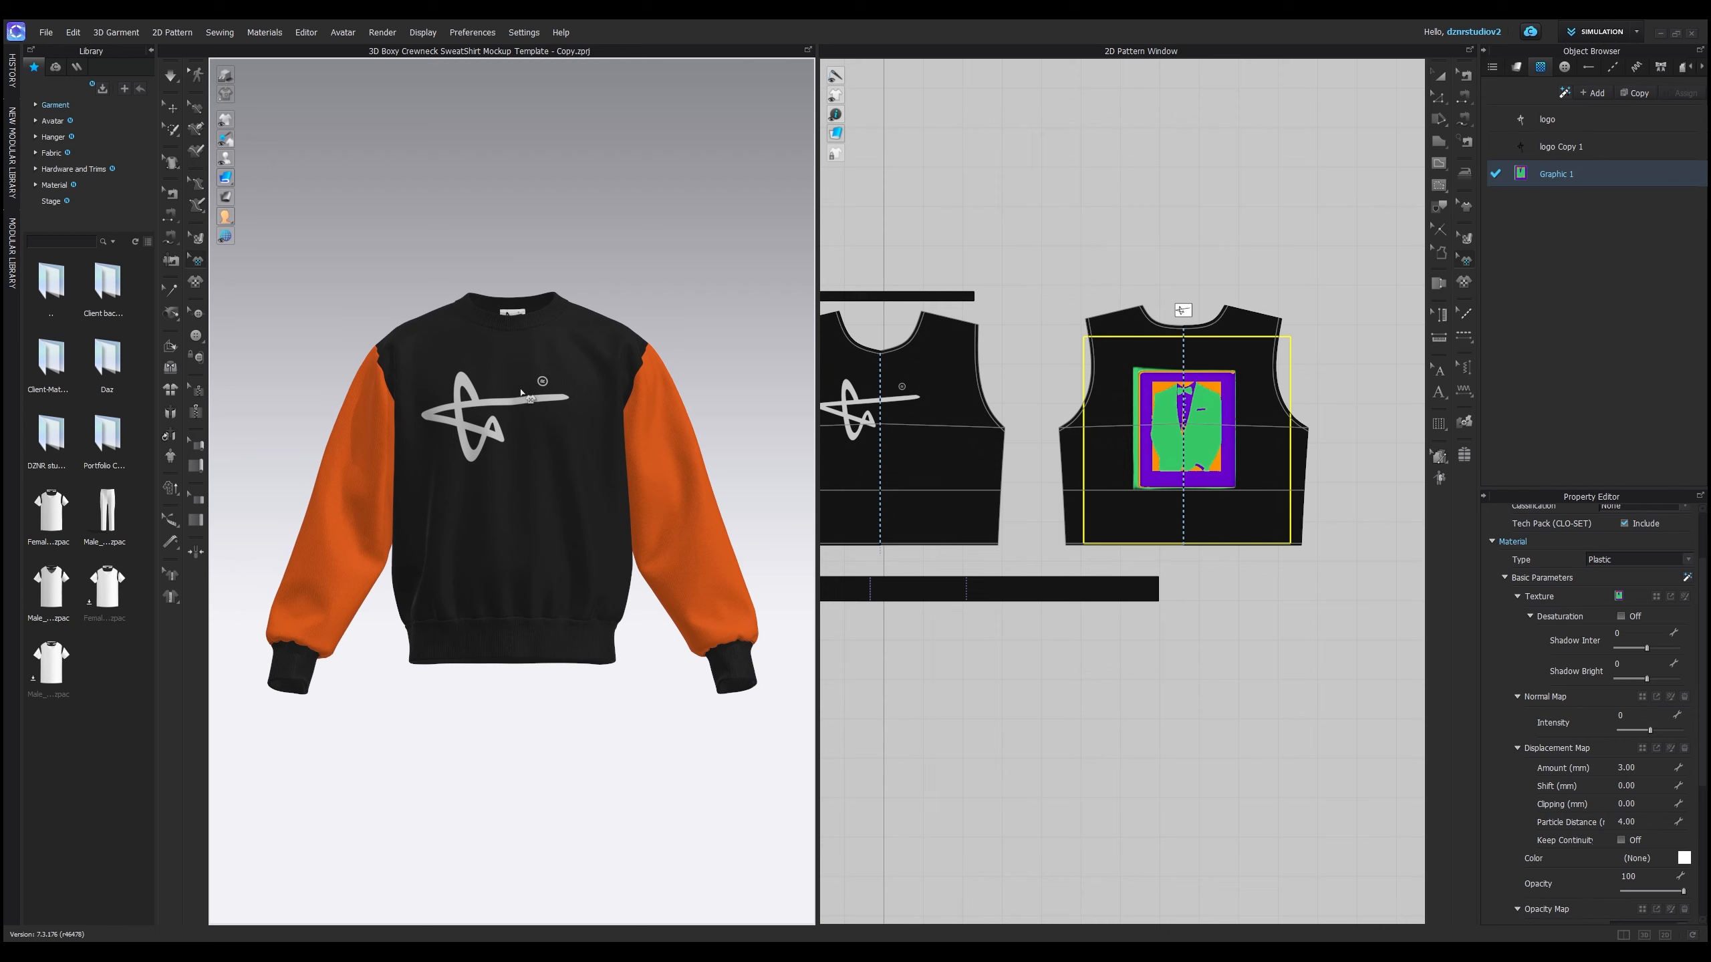
# - Open the Colorway editor and rename the existing colorway to Black
pyautogui.click(309, 33)
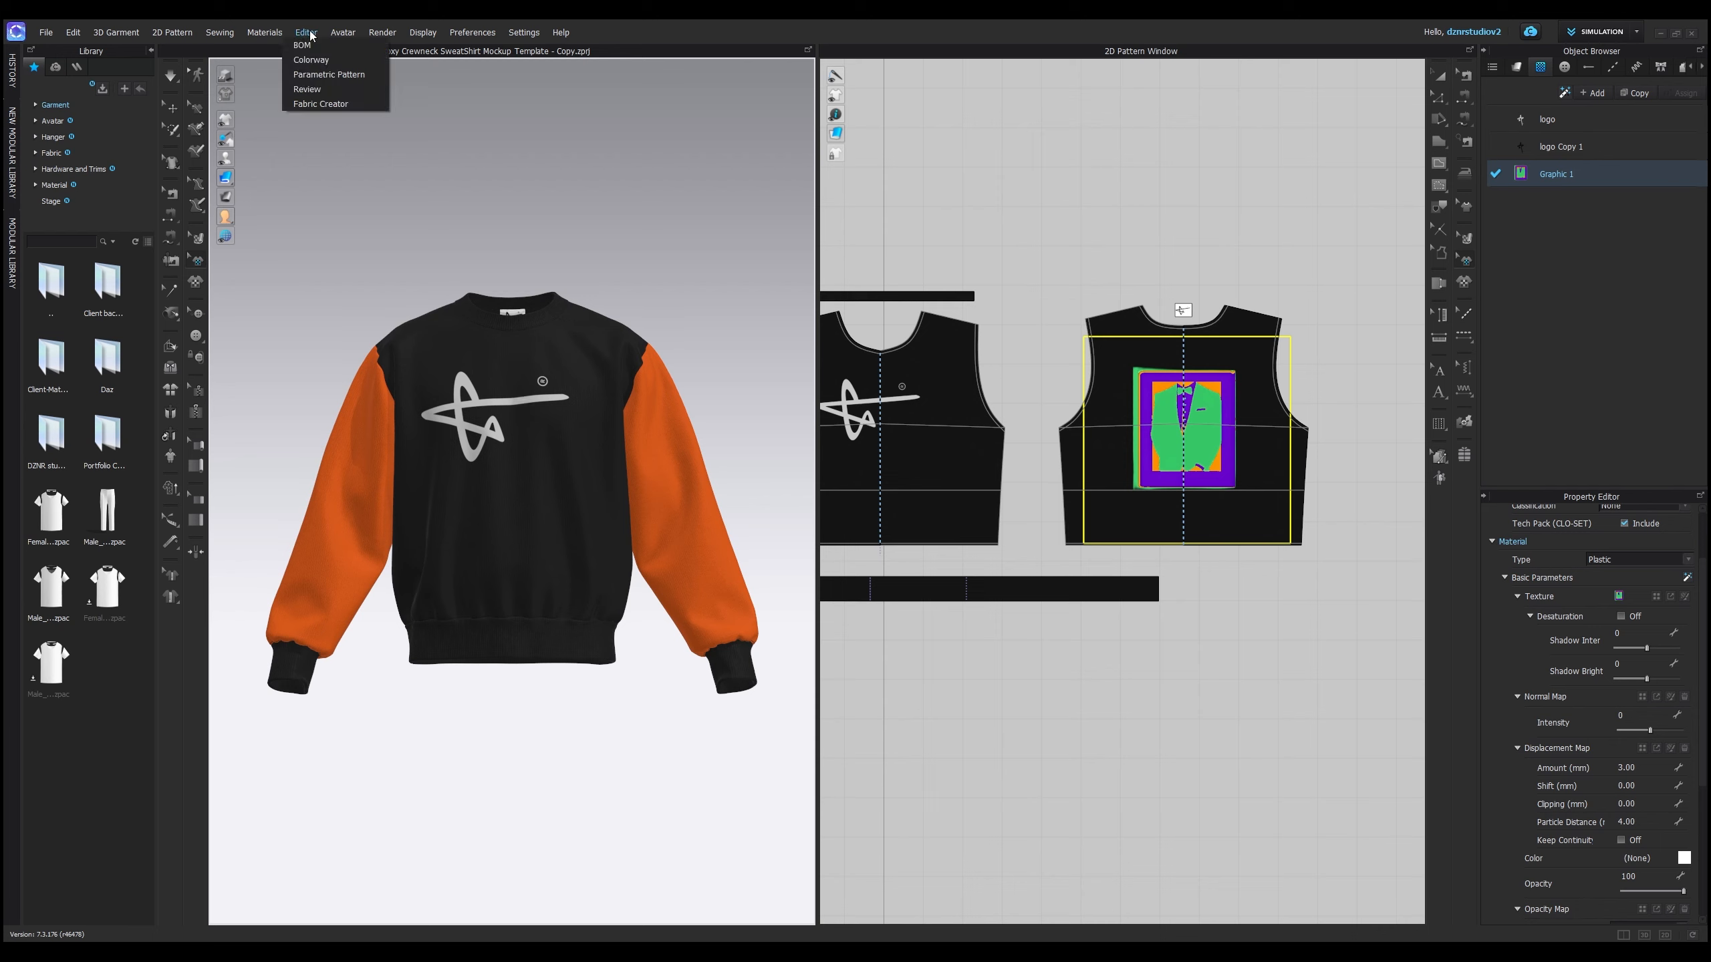
pyautogui.click(311, 60)
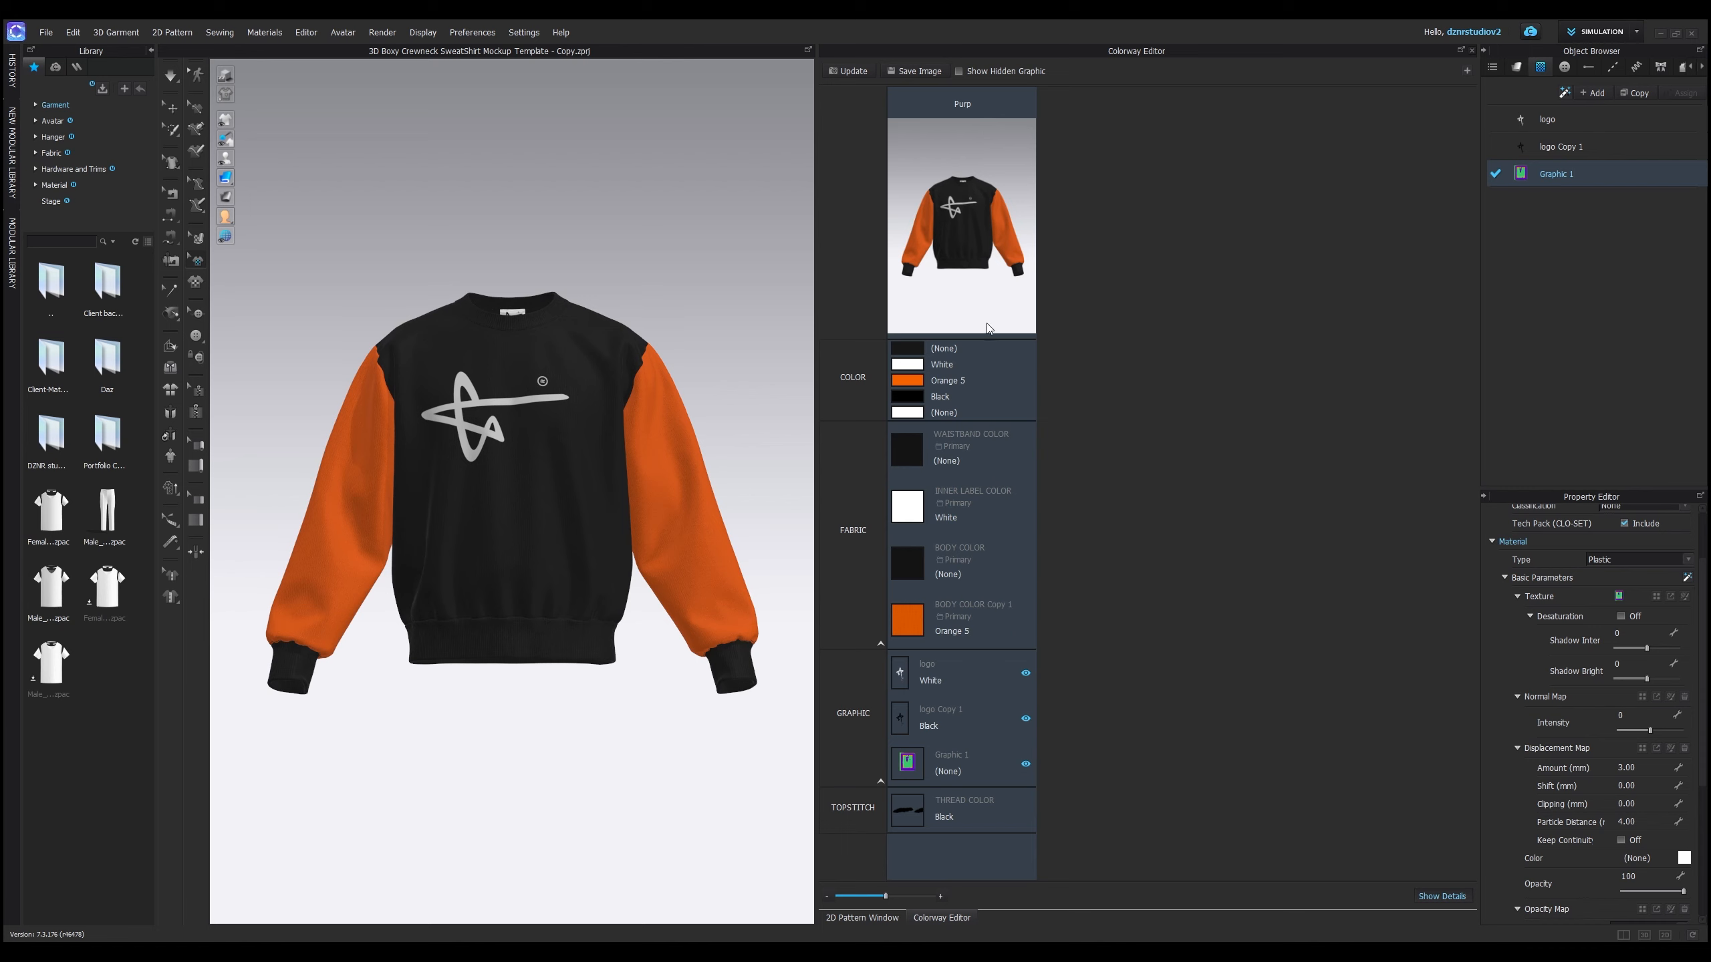
pyautogui.doubleClick(973, 102)
pyautogui.write('Black')
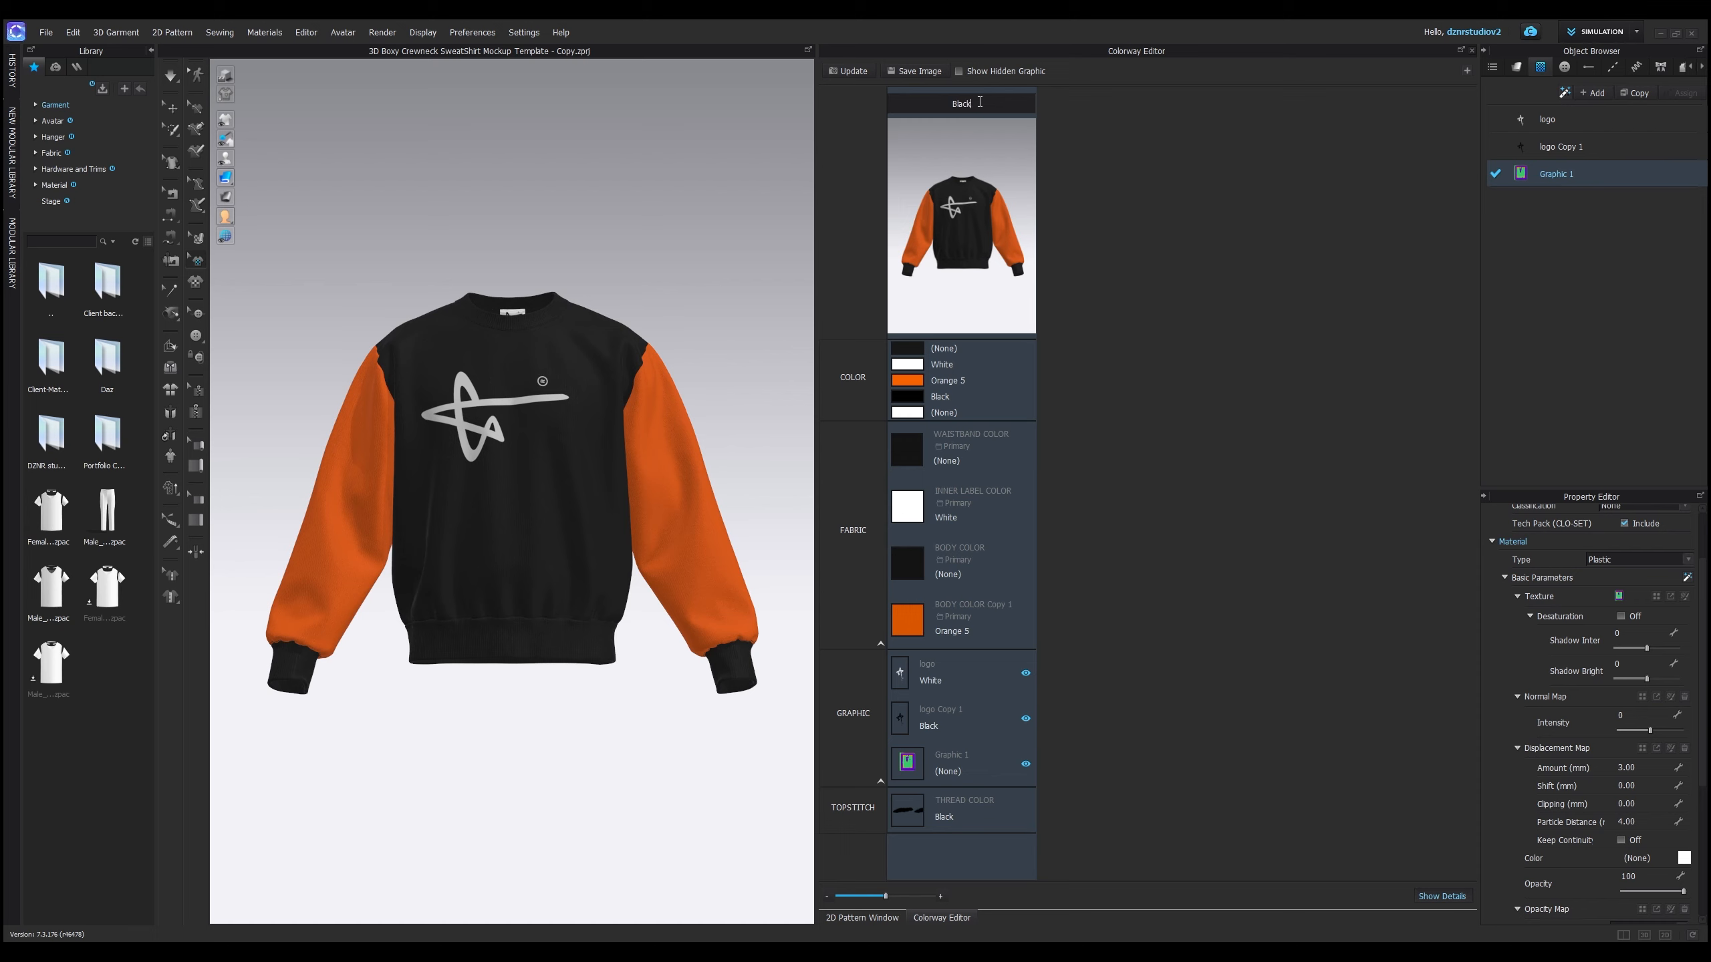
pyautogui.press('Return')
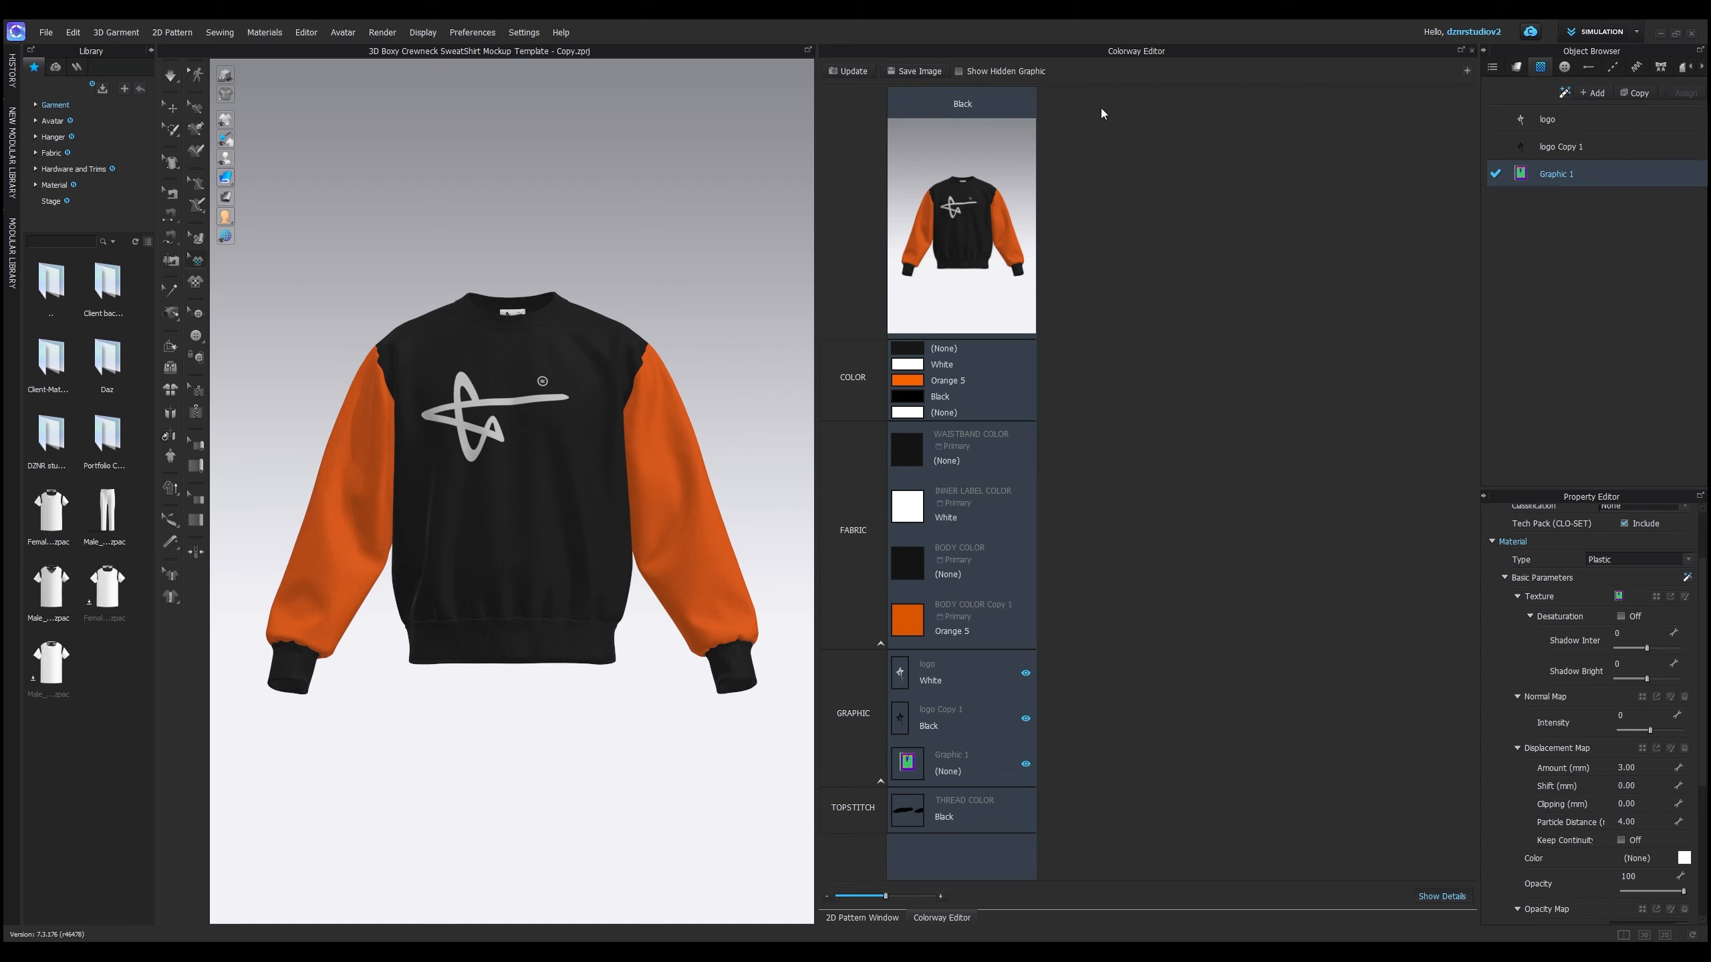
# - Add a second colorway and set its waistband fabric color to Violet 3
pyautogui.click(1466, 71)
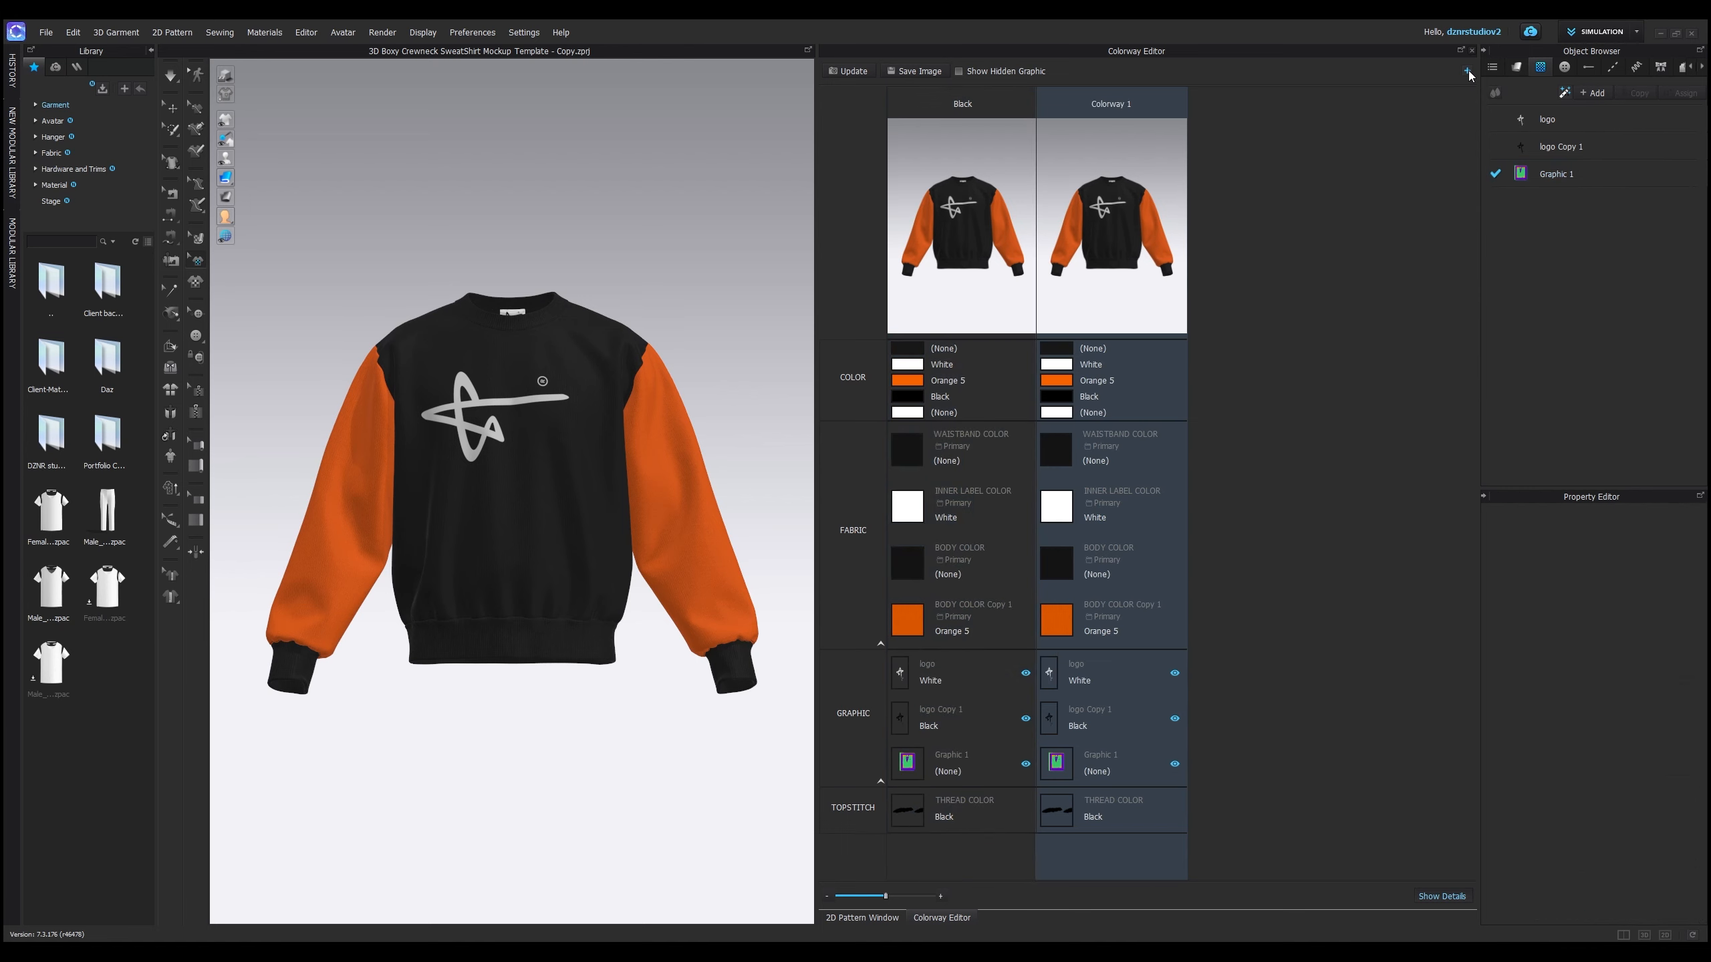
pyautogui.click(1056, 451)
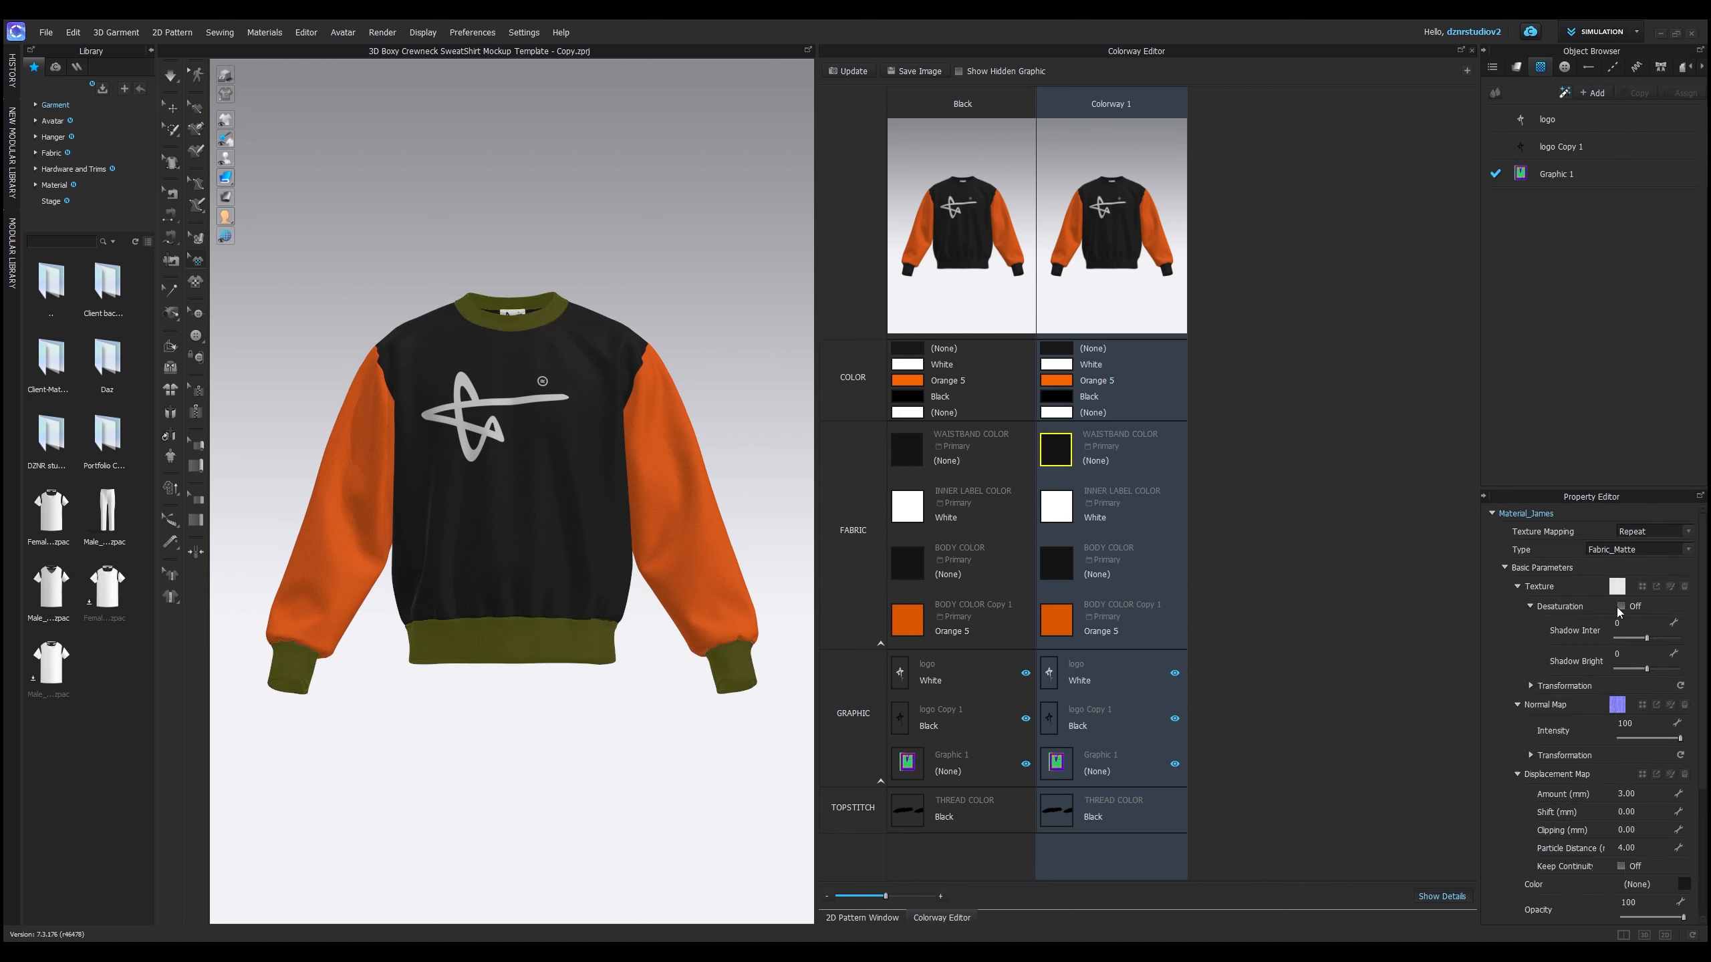
pyautogui.scroll(-1, 1541, 661)
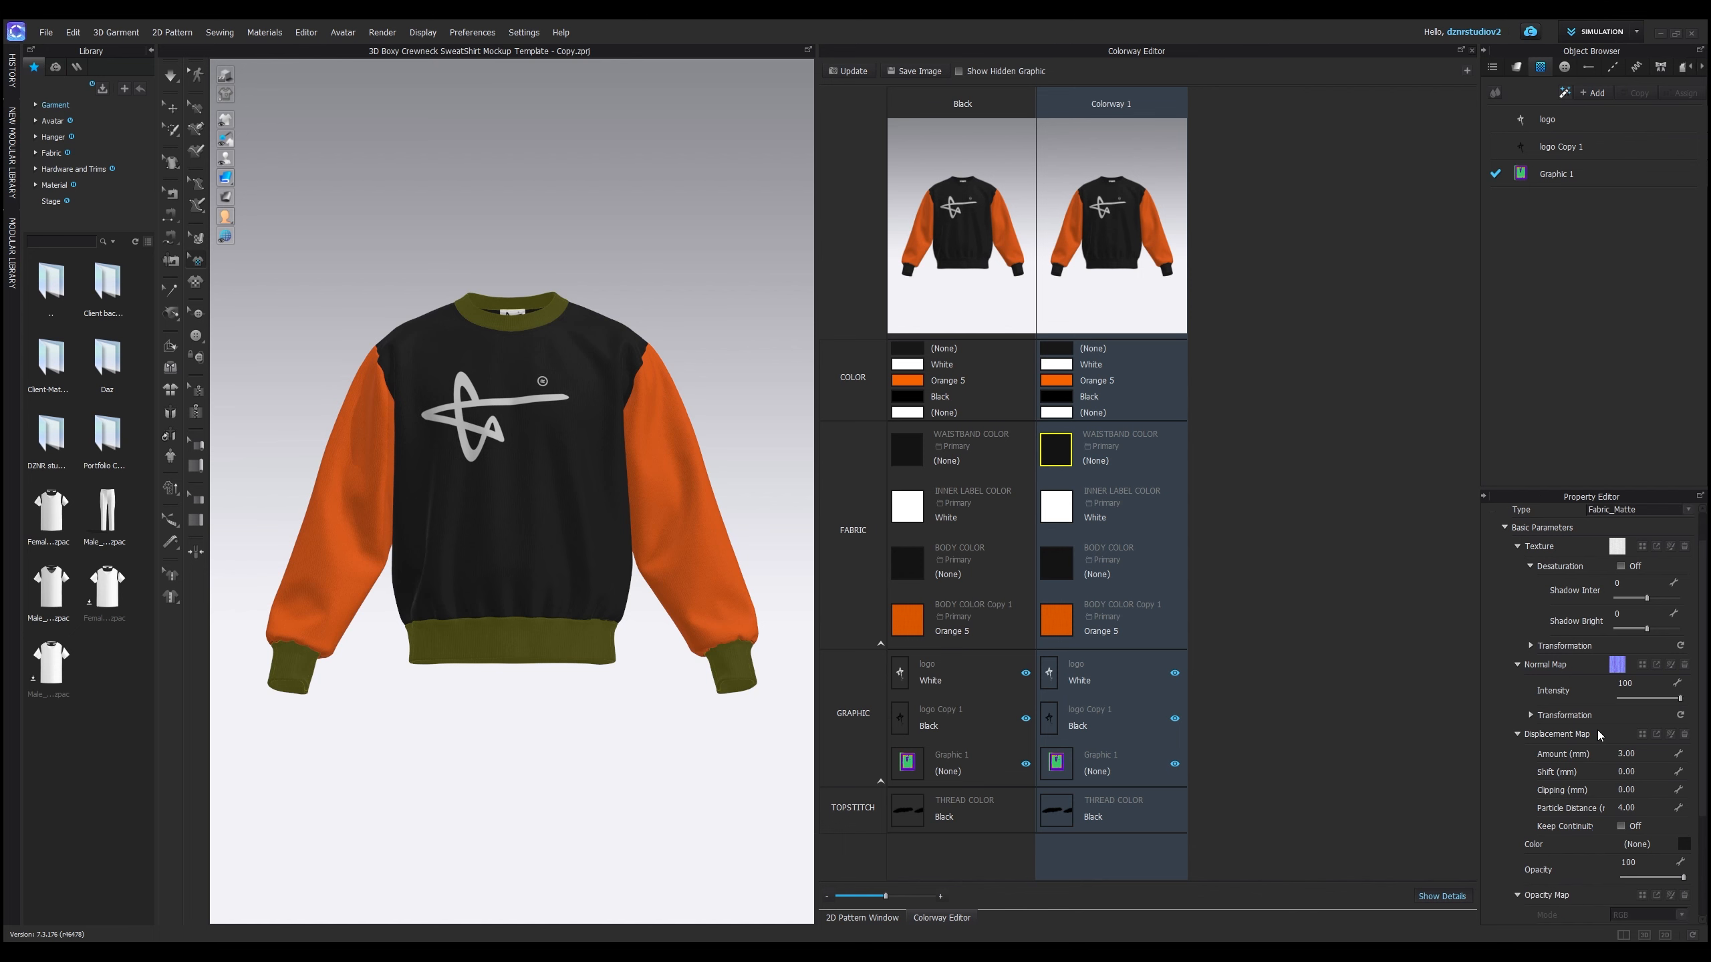
pyautogui.click(1684, 844)
pyautogui.click(1019, 497)
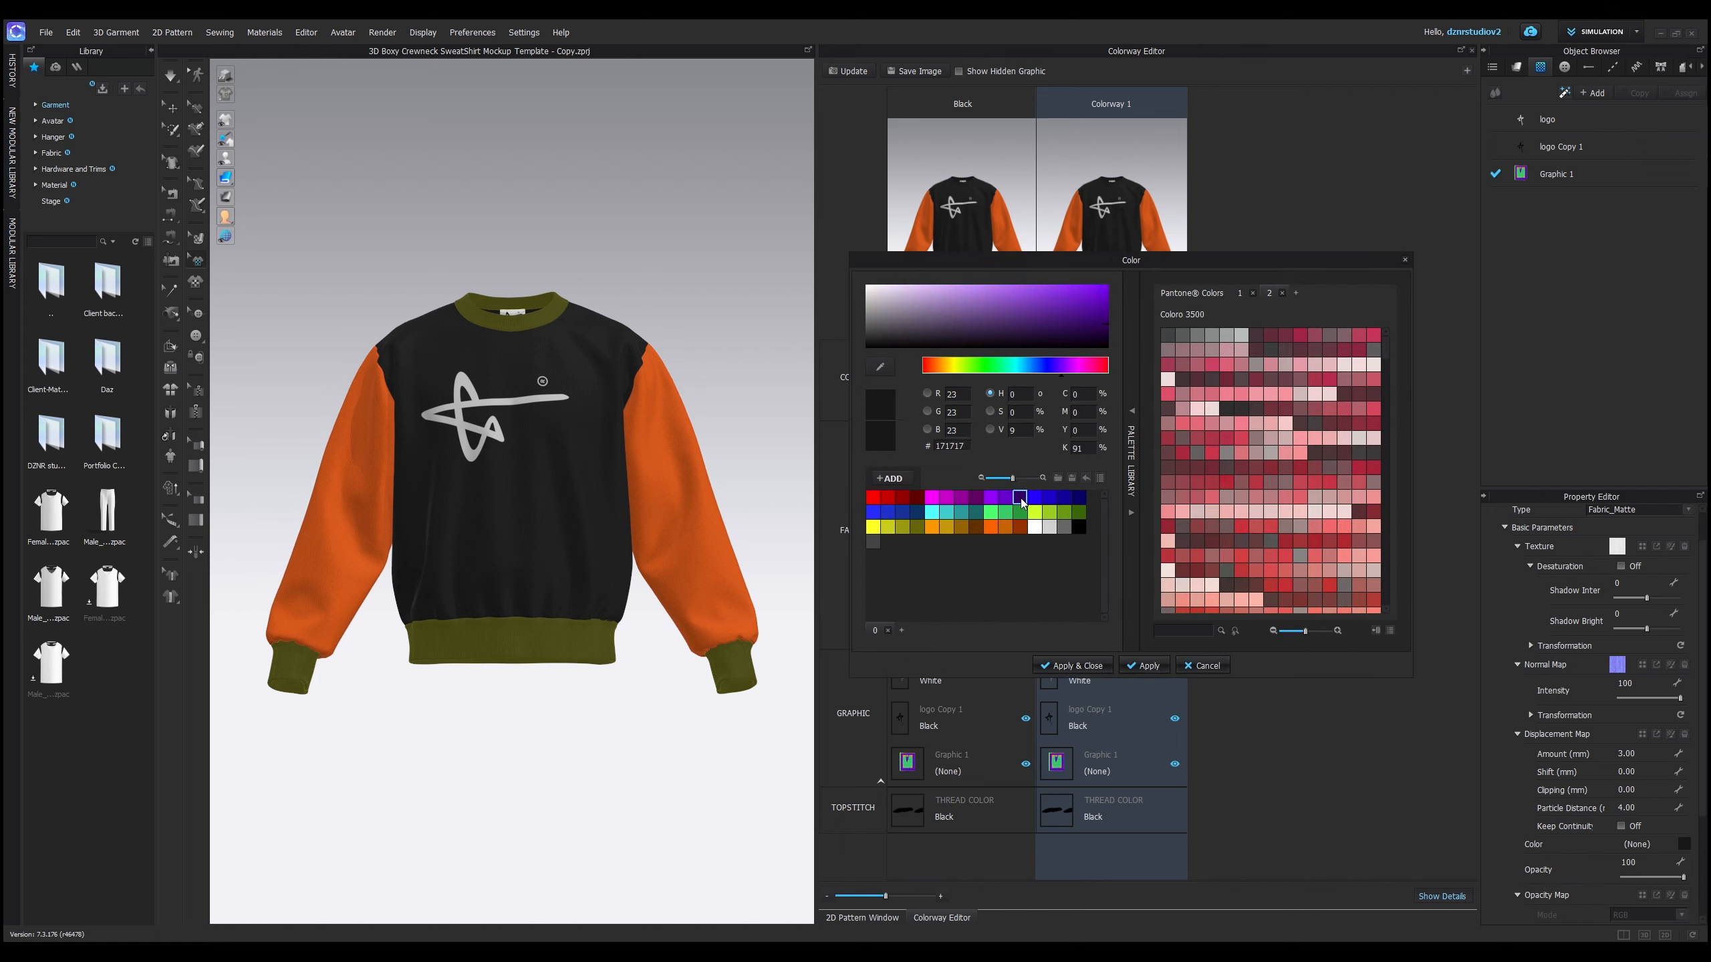
pyautogui.click(1077, 666)
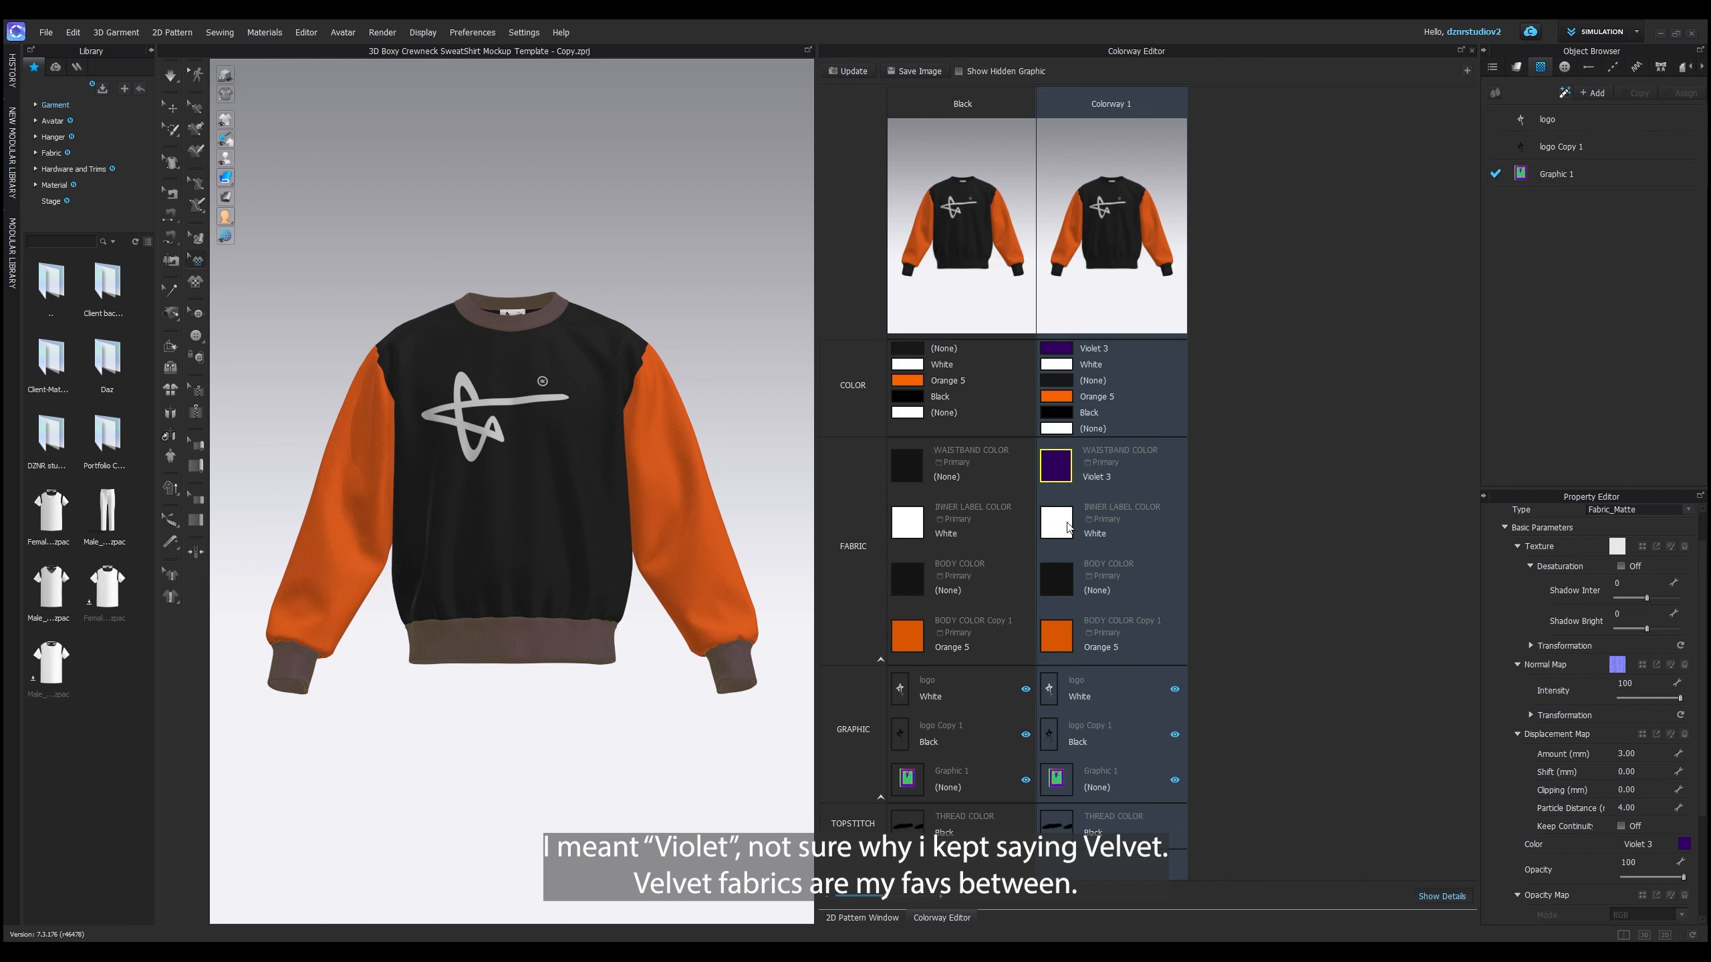
# - Set the second colorway's main body fabric color to Violet 3
pyautogui.click(1056, 580)
pyautogui.click(1684, 844)
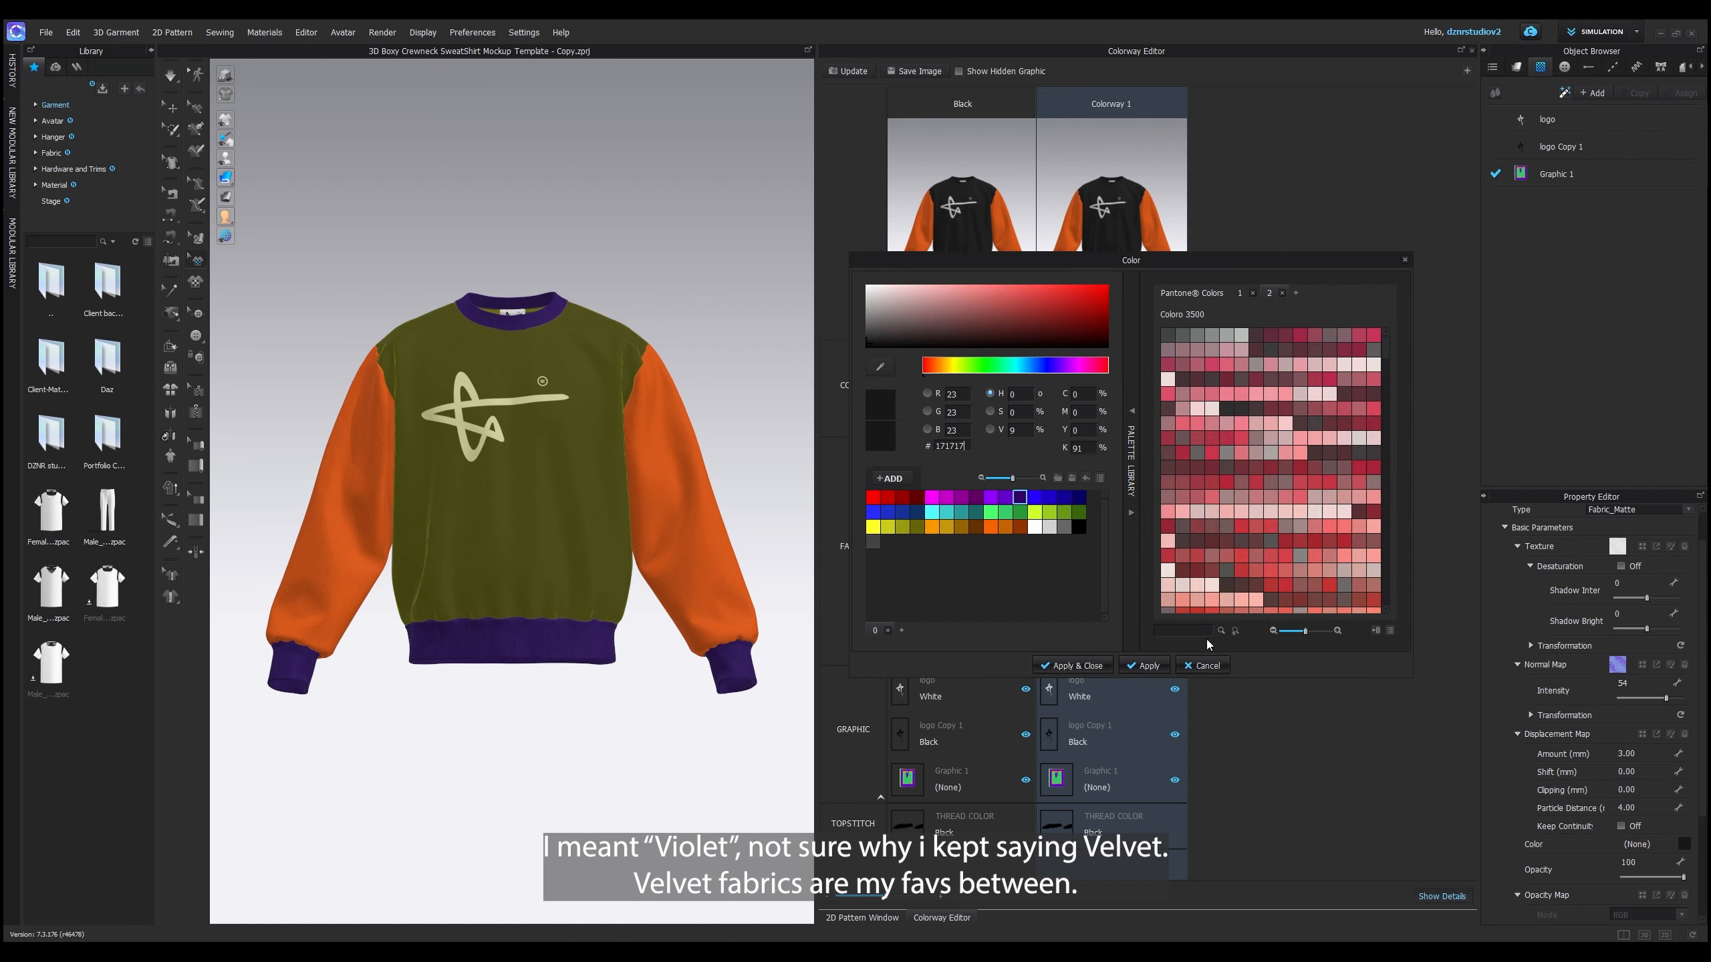
pyautogui.click(1014, 496)
pyautogui.click(1075, 665)
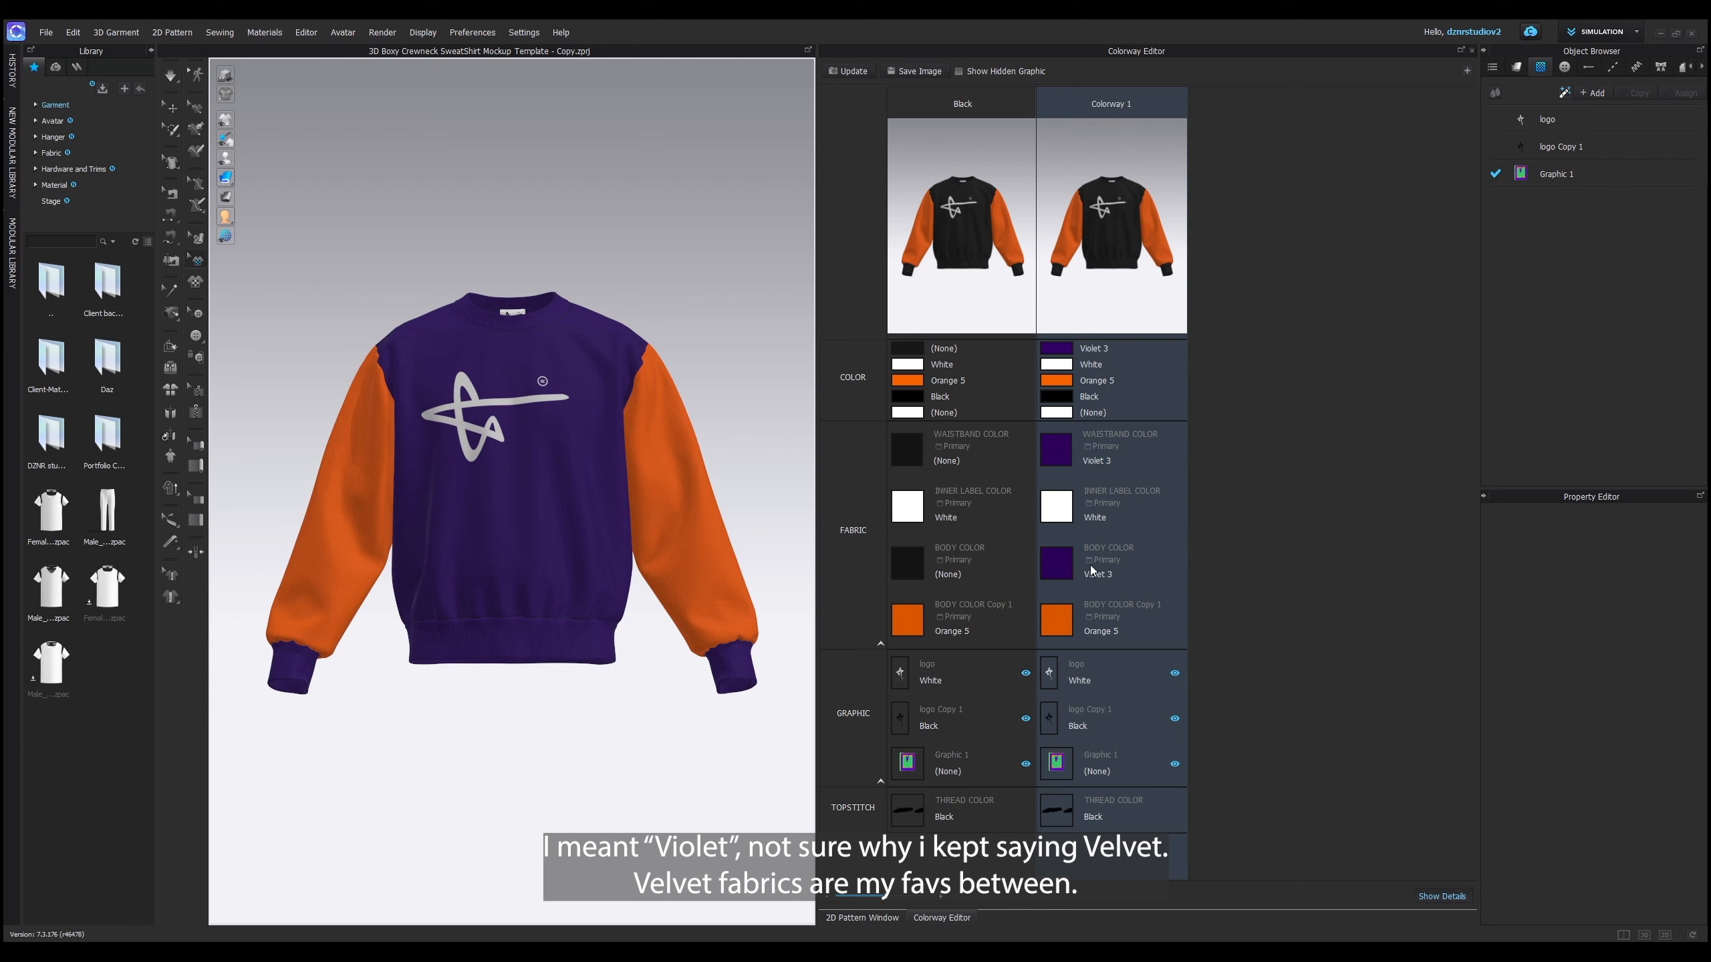
# - Set the second colorway's sleeve fabric, BODY COLOR Copy 1, to Green 2
pyautogui.click(1060, 625)
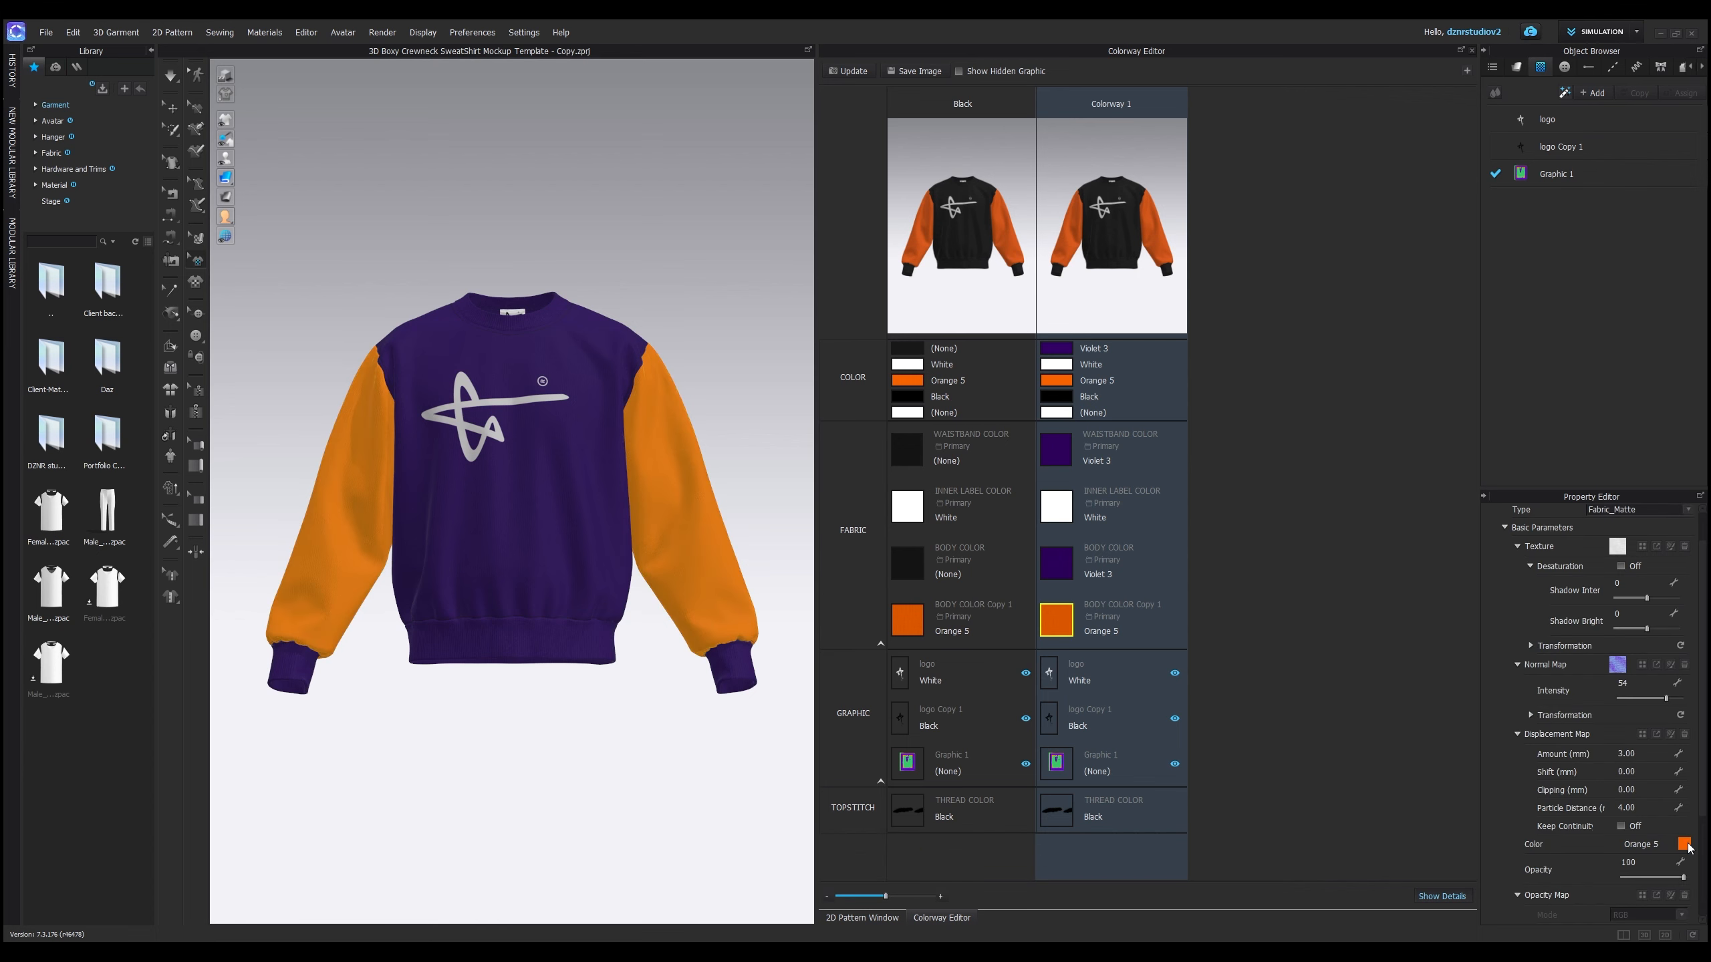
pyautogui.click(1684, 844)
pyautogui.click(999, 510)
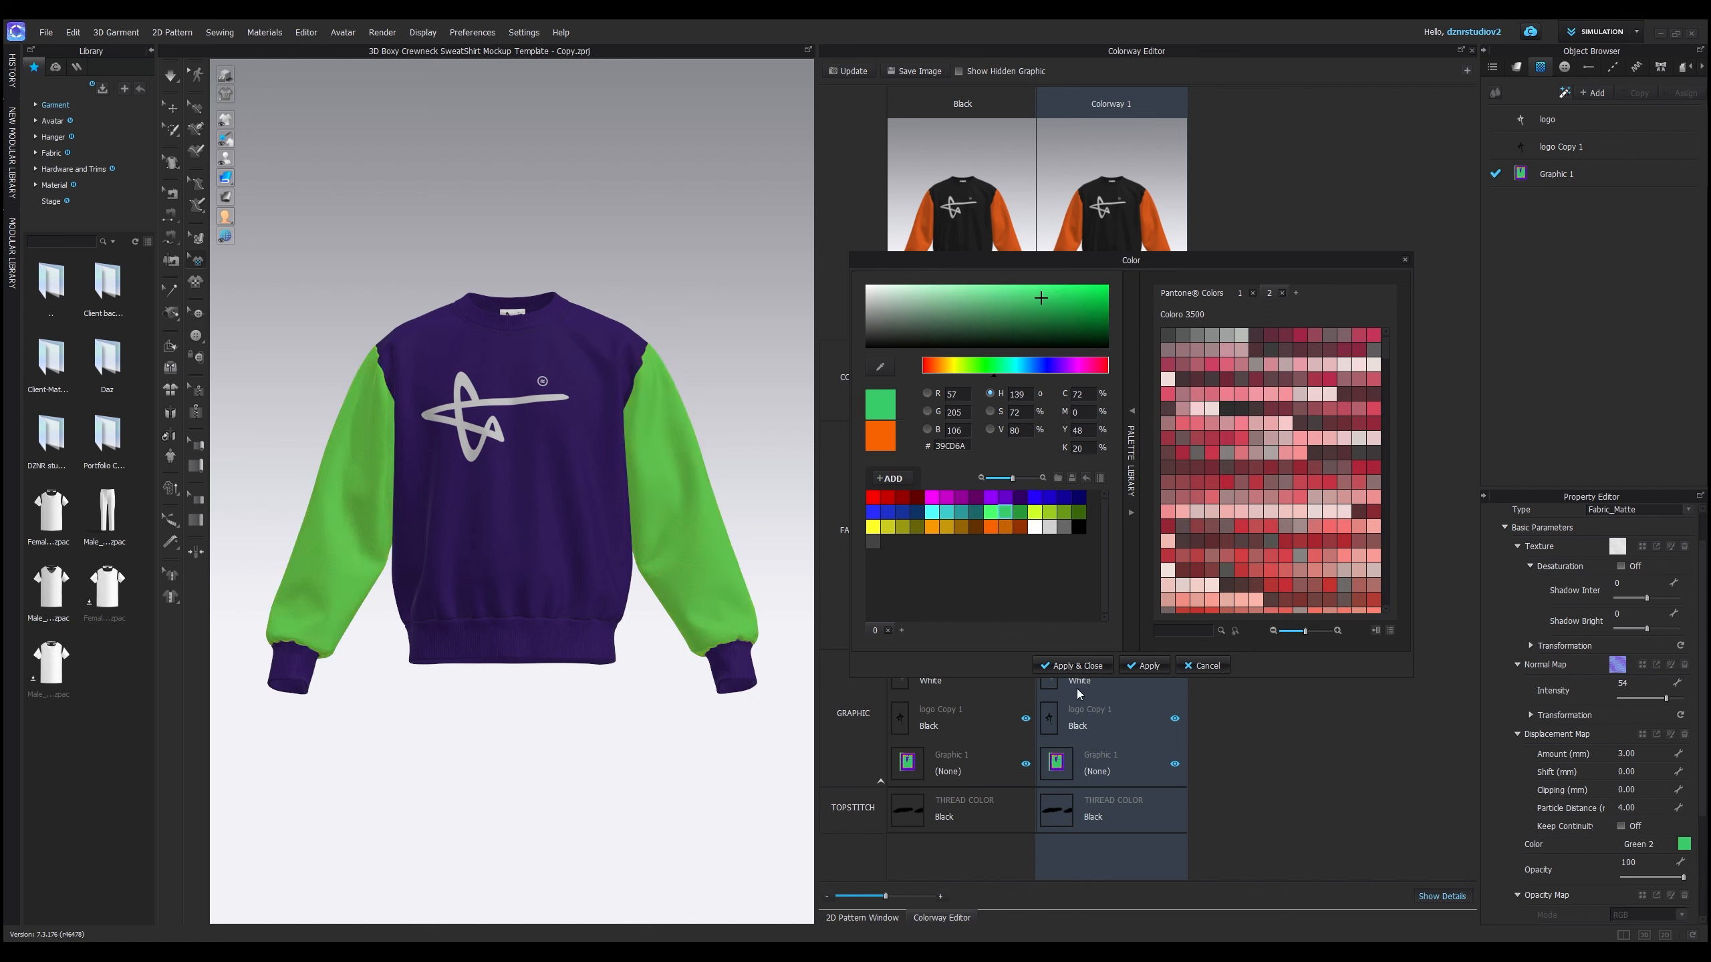
pyautogui.click(1074, 665)
pyautogui.click(766, 384)
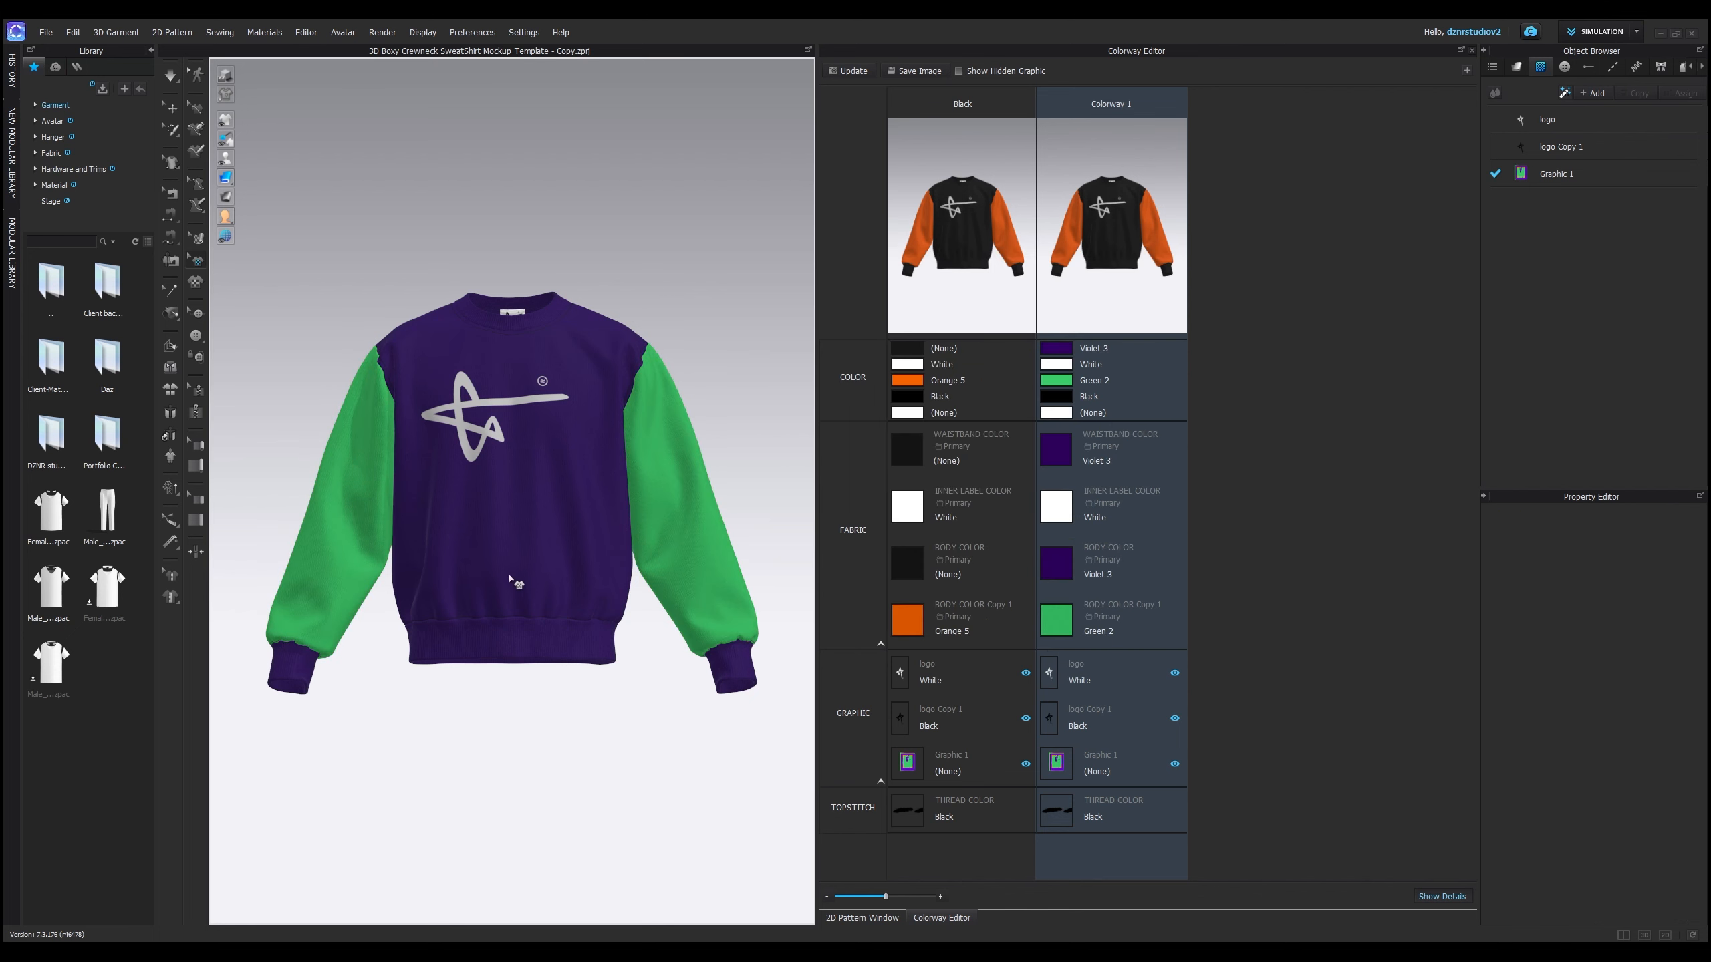
# - Rename the second colorway to Purple colorway and update the colorway thumbnails
pyautogui.doubleClick(1115, 107)
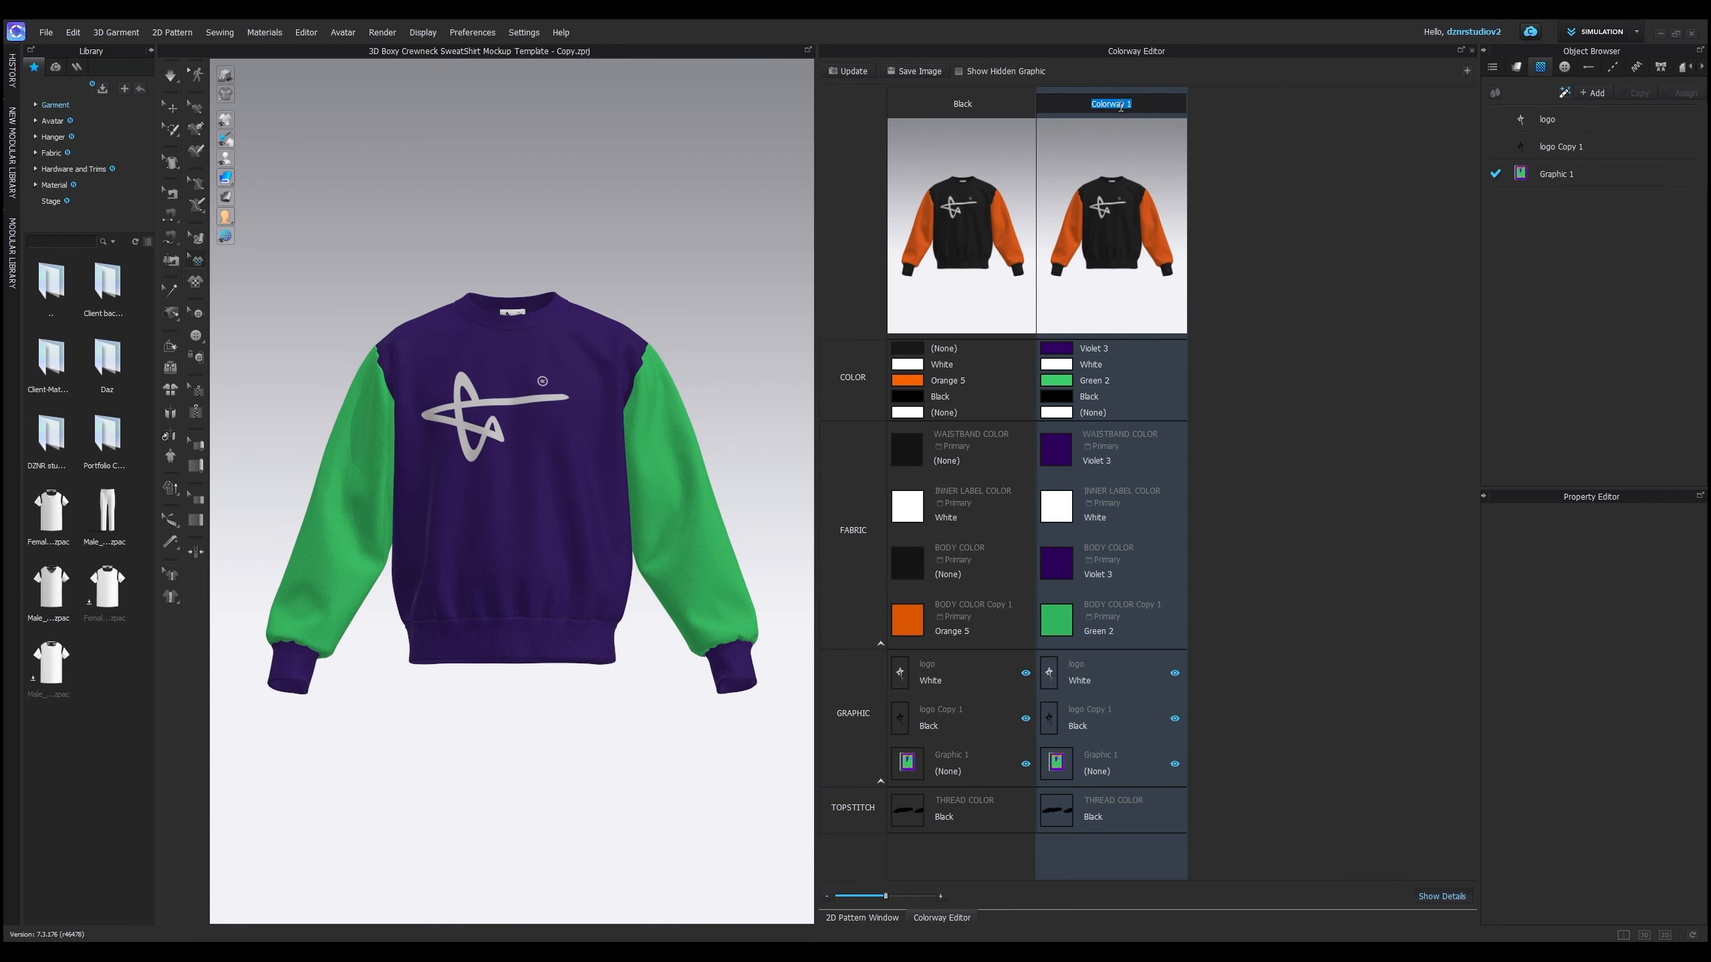
pyautogui.write('Purple colorway')
pyautogui.press('Return')
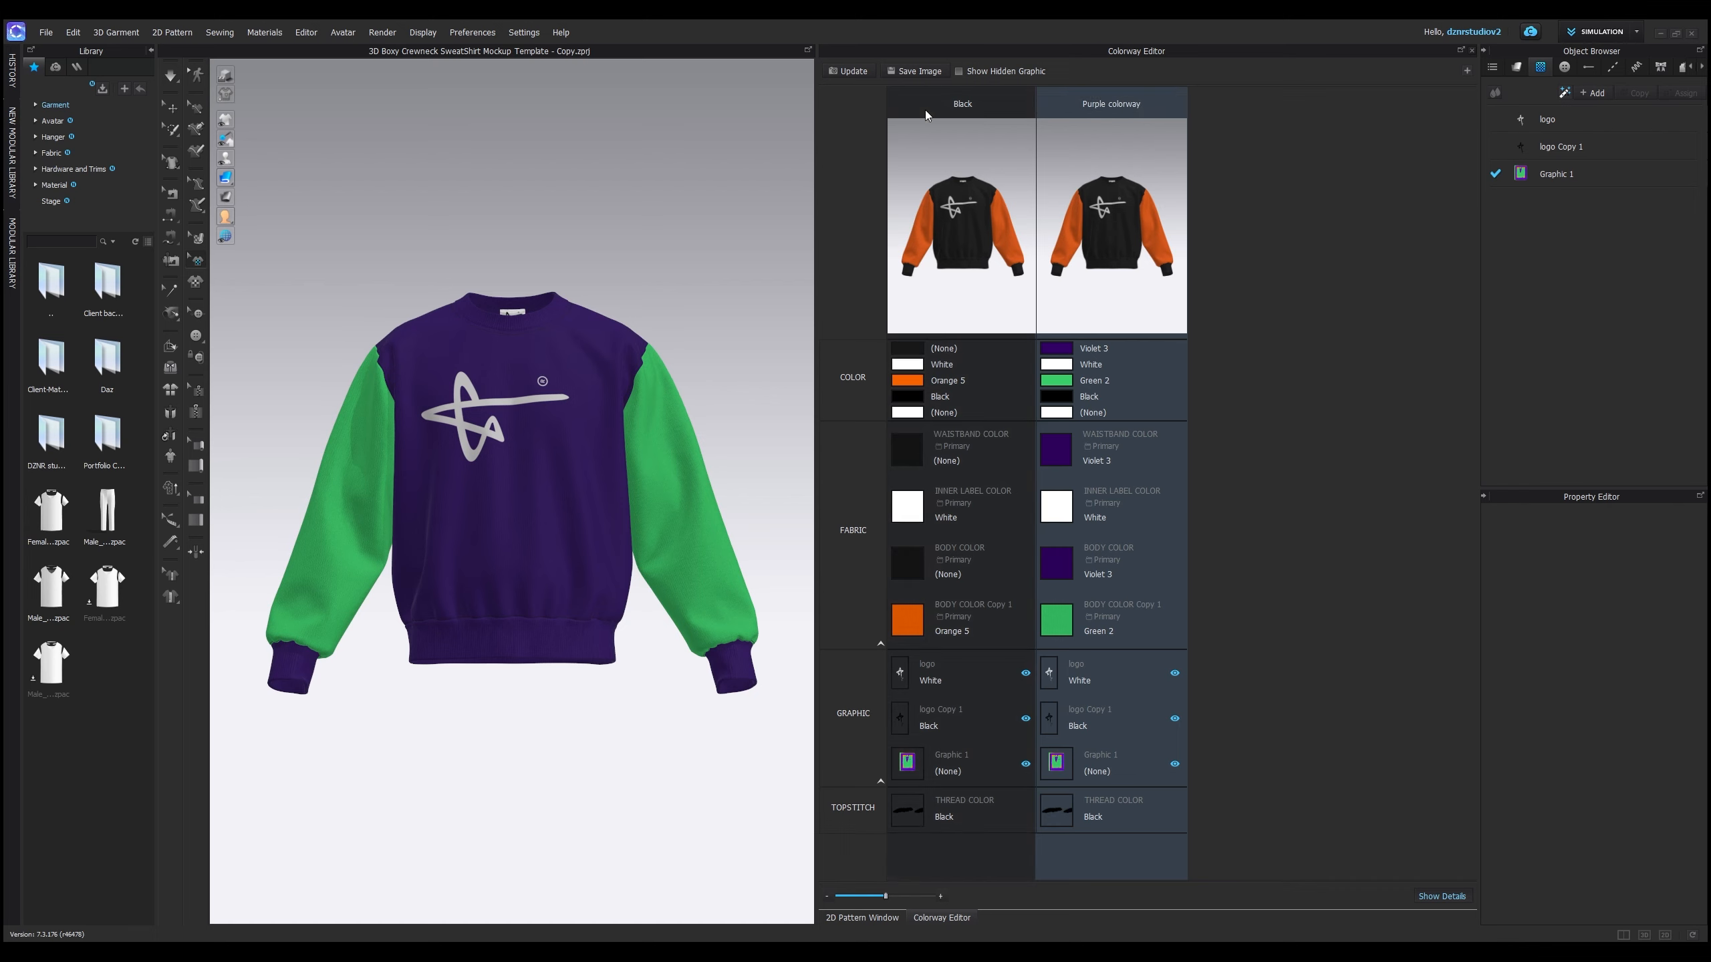
pyautogui.click(852, 70)
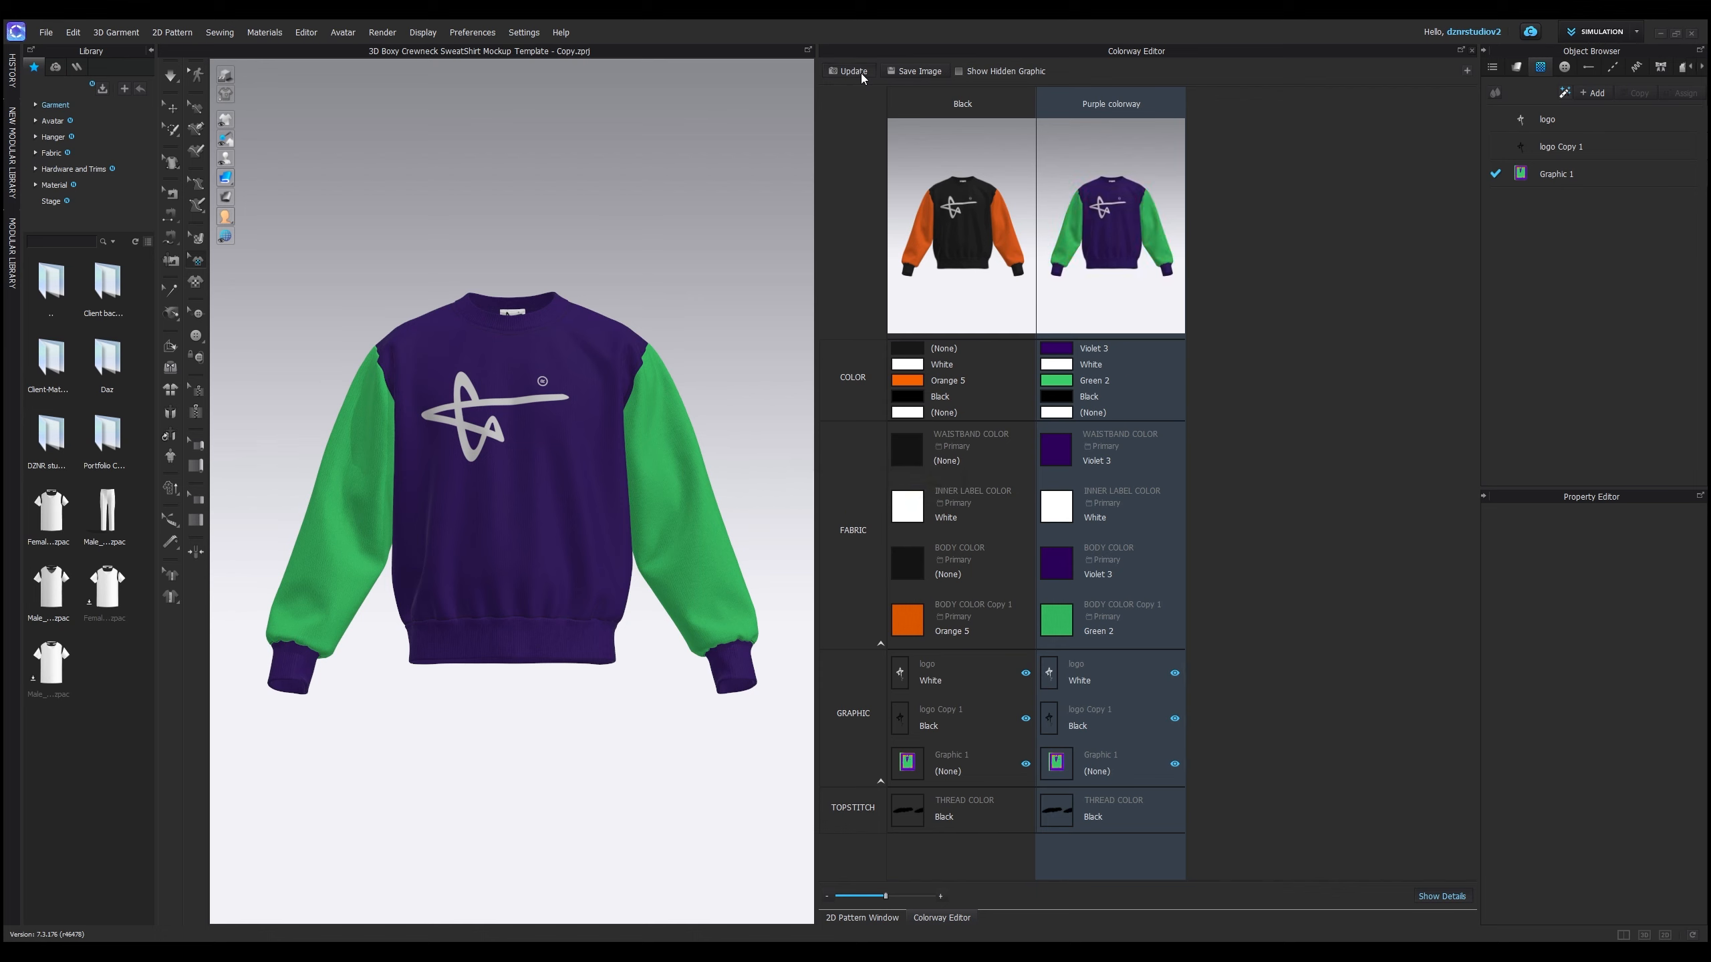
# - Switch the 3D sweatshirt to the Black colorway and back to the Purple colorway to compare them
pyautogui.click(942, 98)
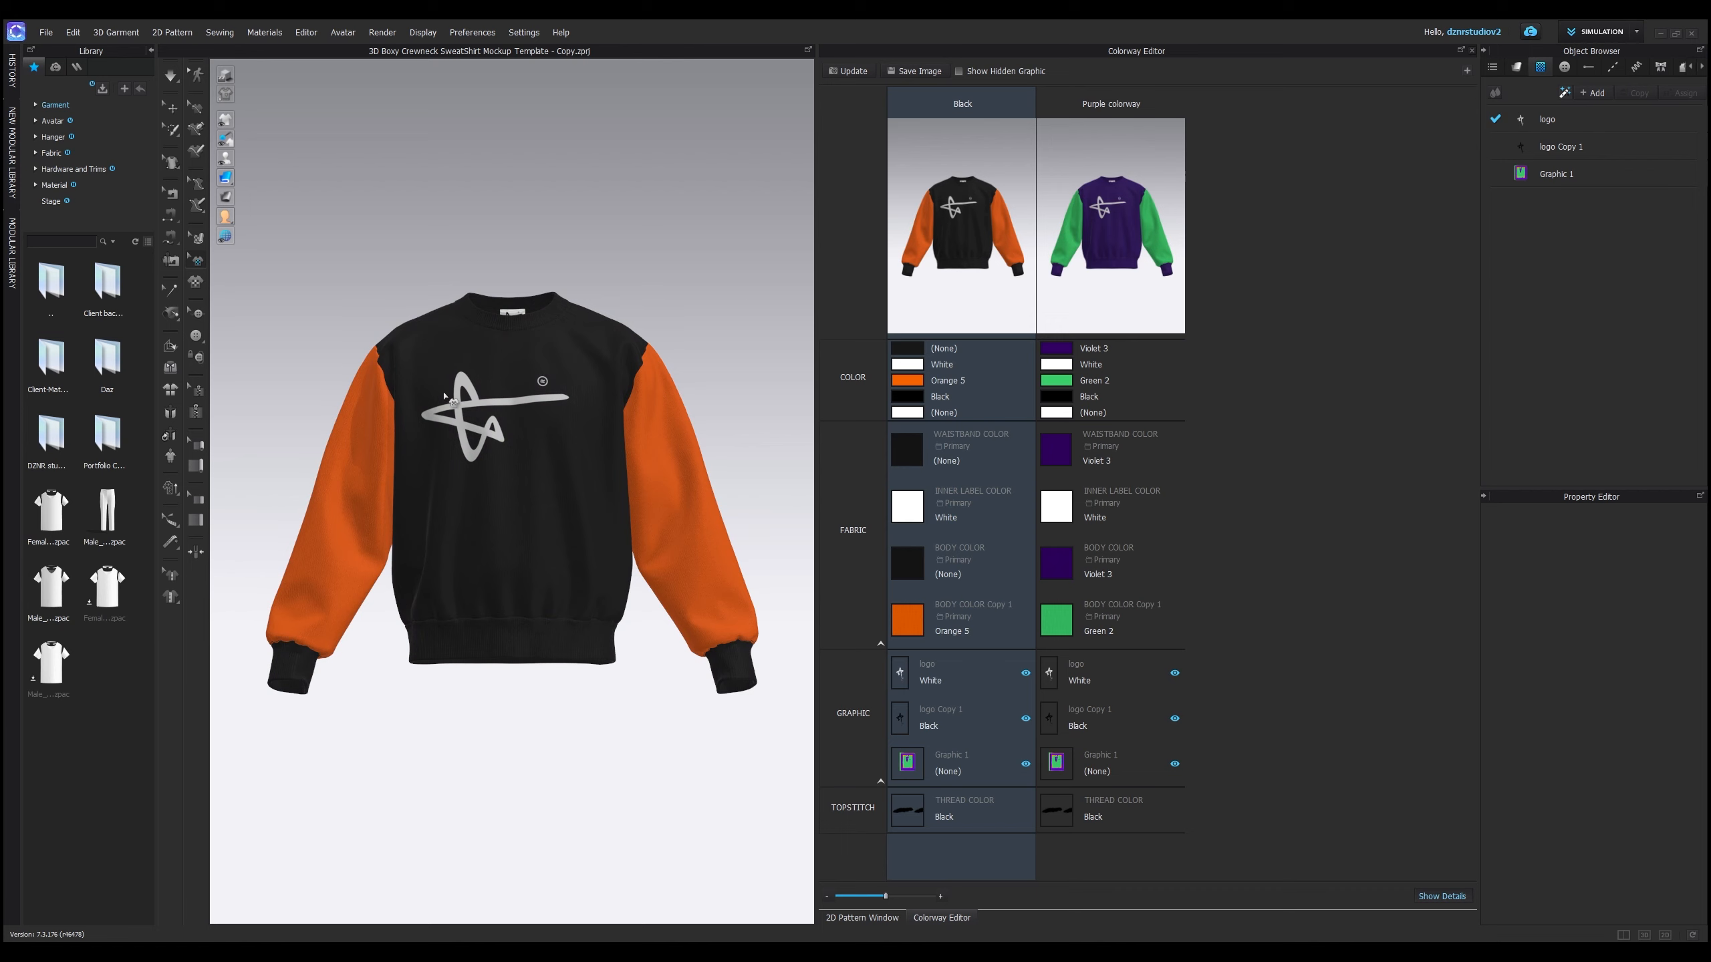
pyautogui.doubleClick(1134, 103)
pyautogui.click(1139, 91)
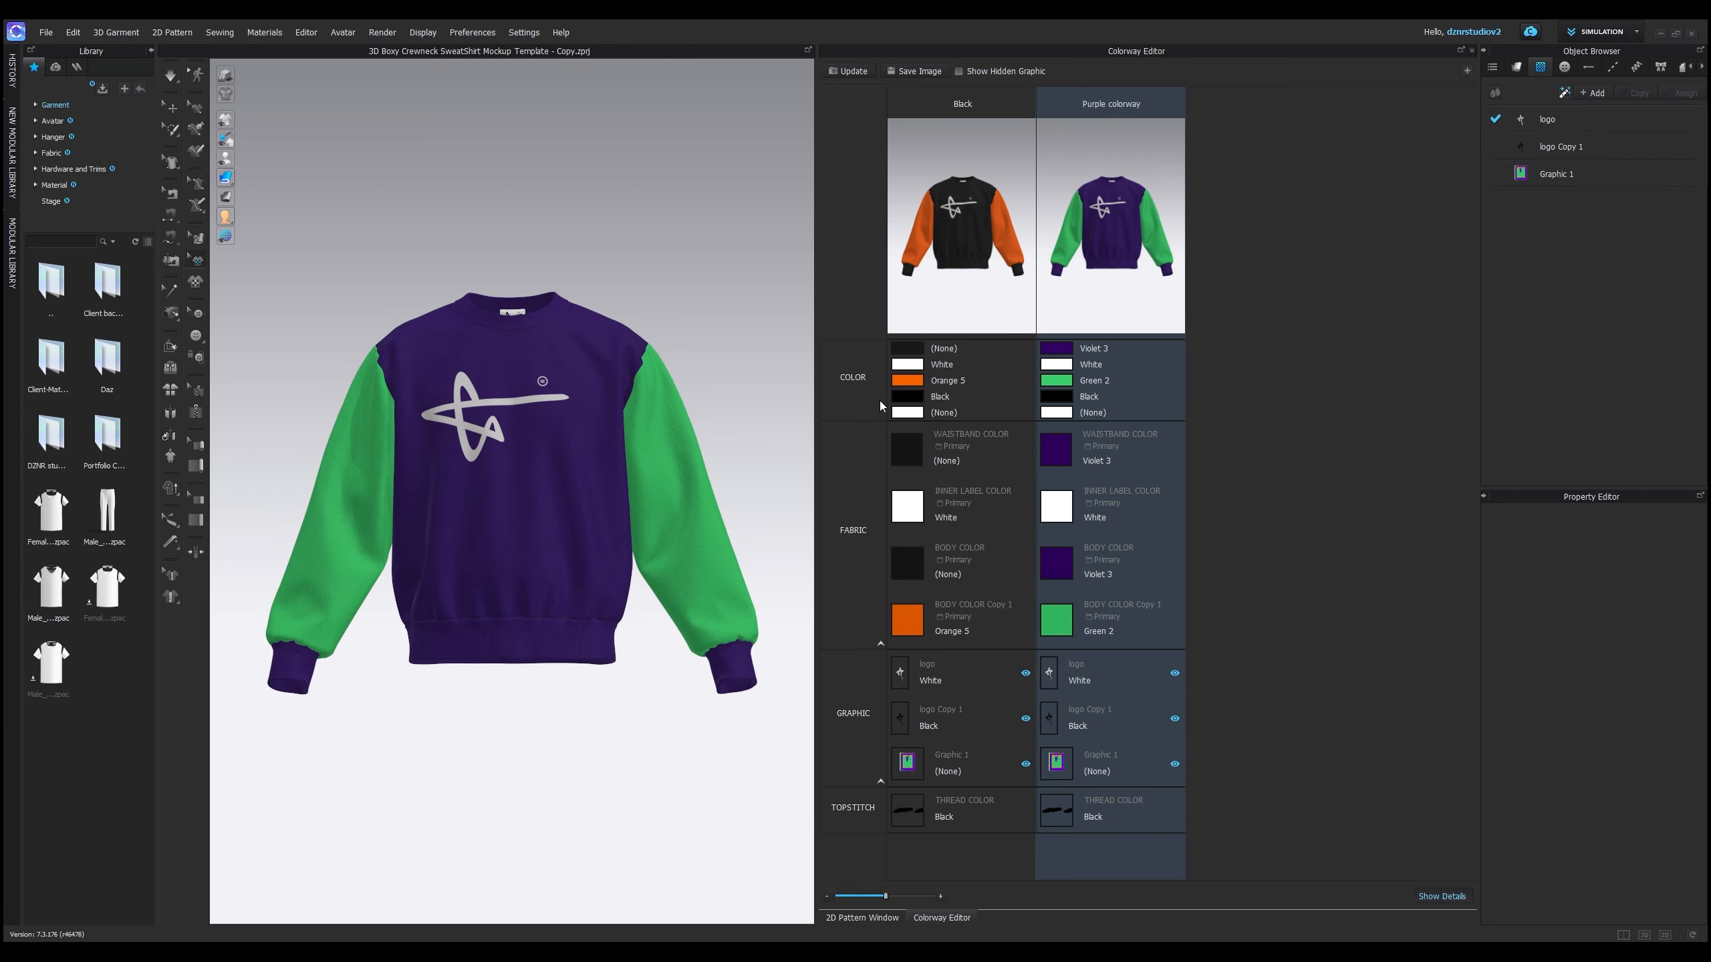
# - Add a third colorway based on the purple one and set its waistband fabric color to Yellow 1
pyautogui.click(1466, 70)
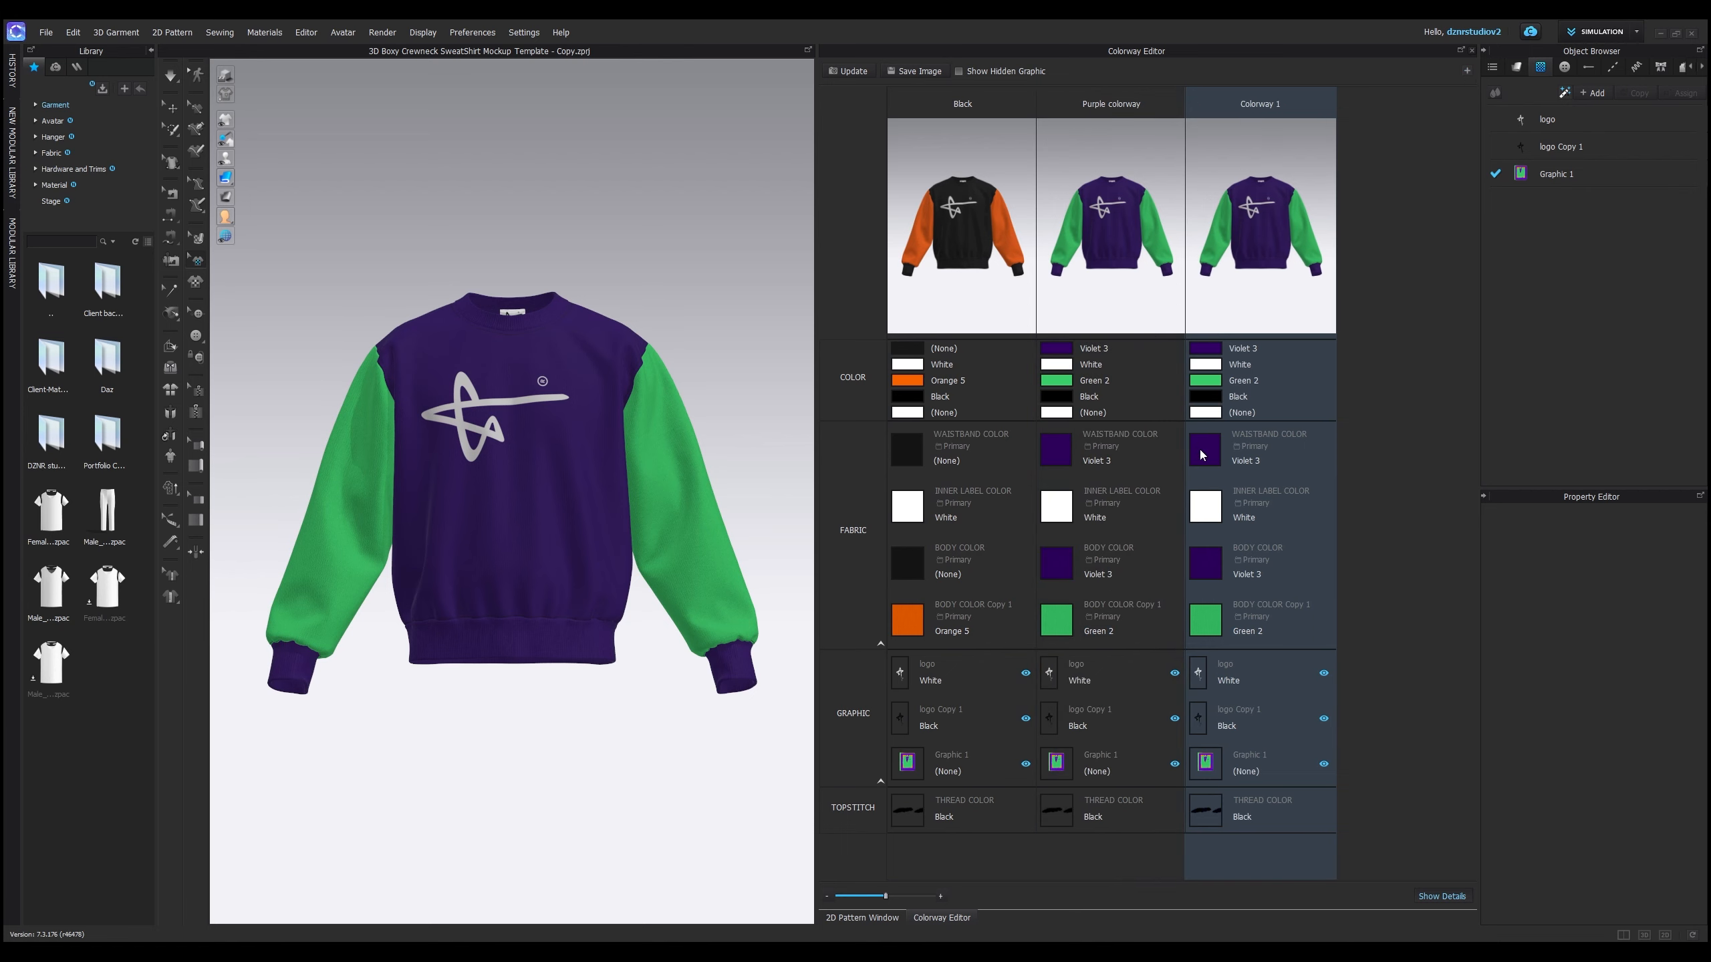
pyautogui.moveTo(535, 524); pyautogui.dragTo(619, 485, button='right')
pyautogui.moveTo(473, 517); pyautogui.dragTo(528, 541, button='right')
pyautogui.moveTo(497, 529); pyautogui.dragTo(551, 520, button='right')
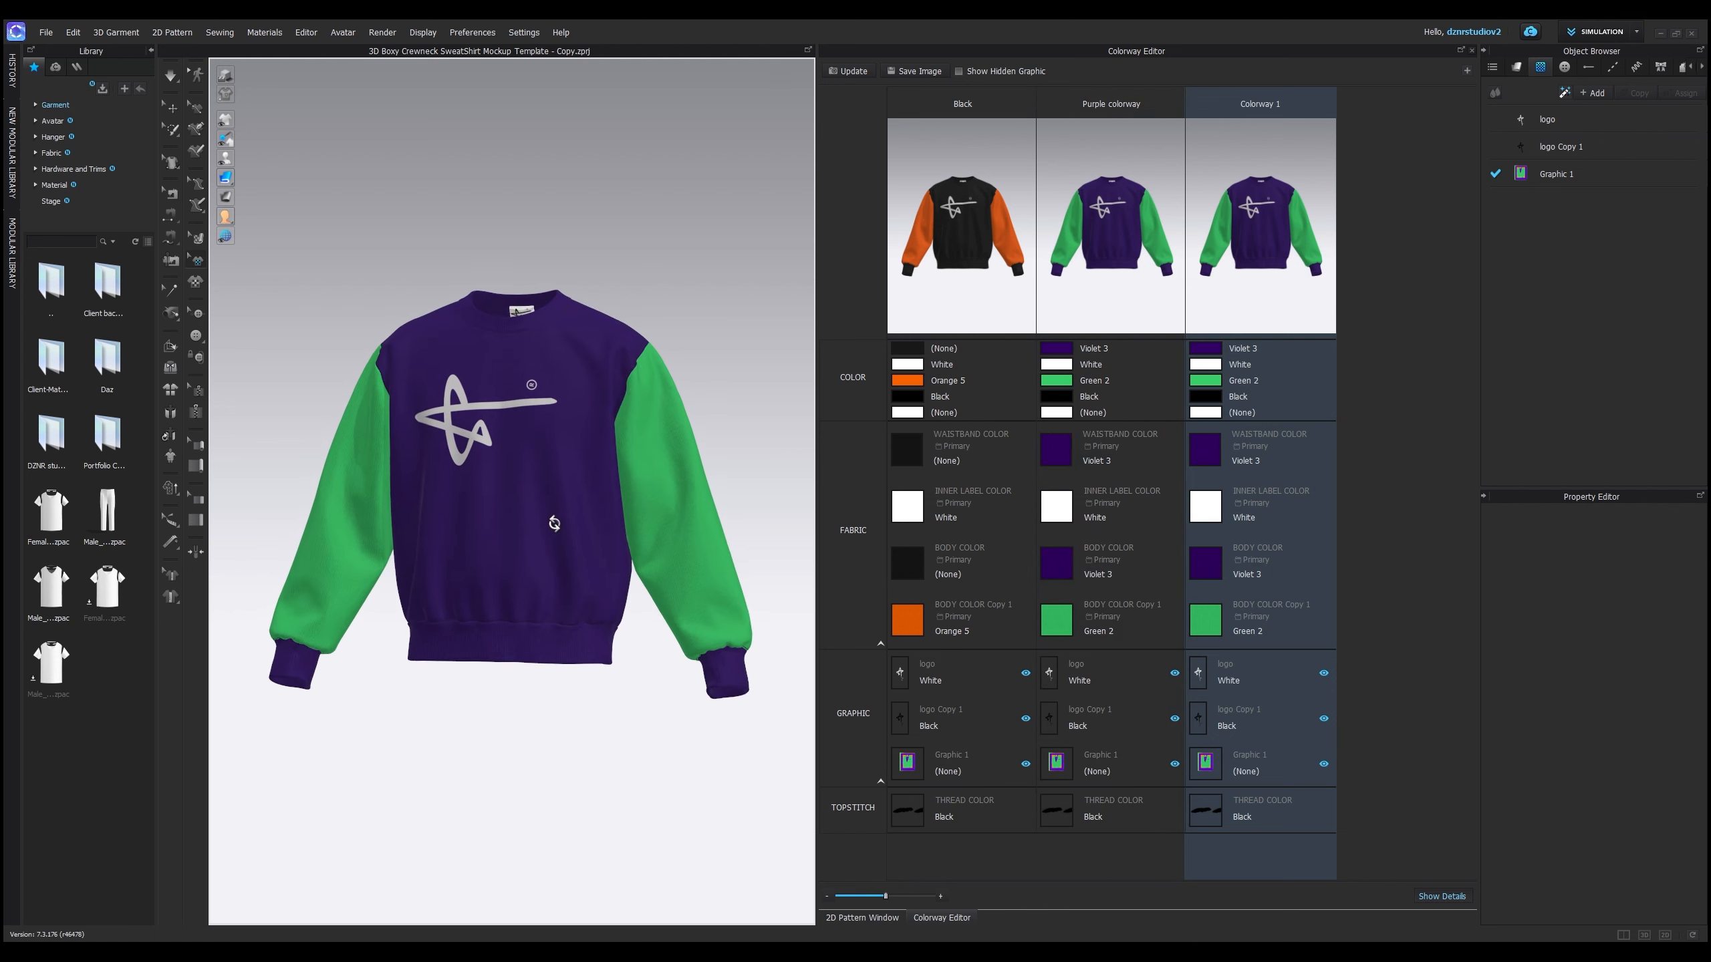
pyautogui.click(1216, 455)
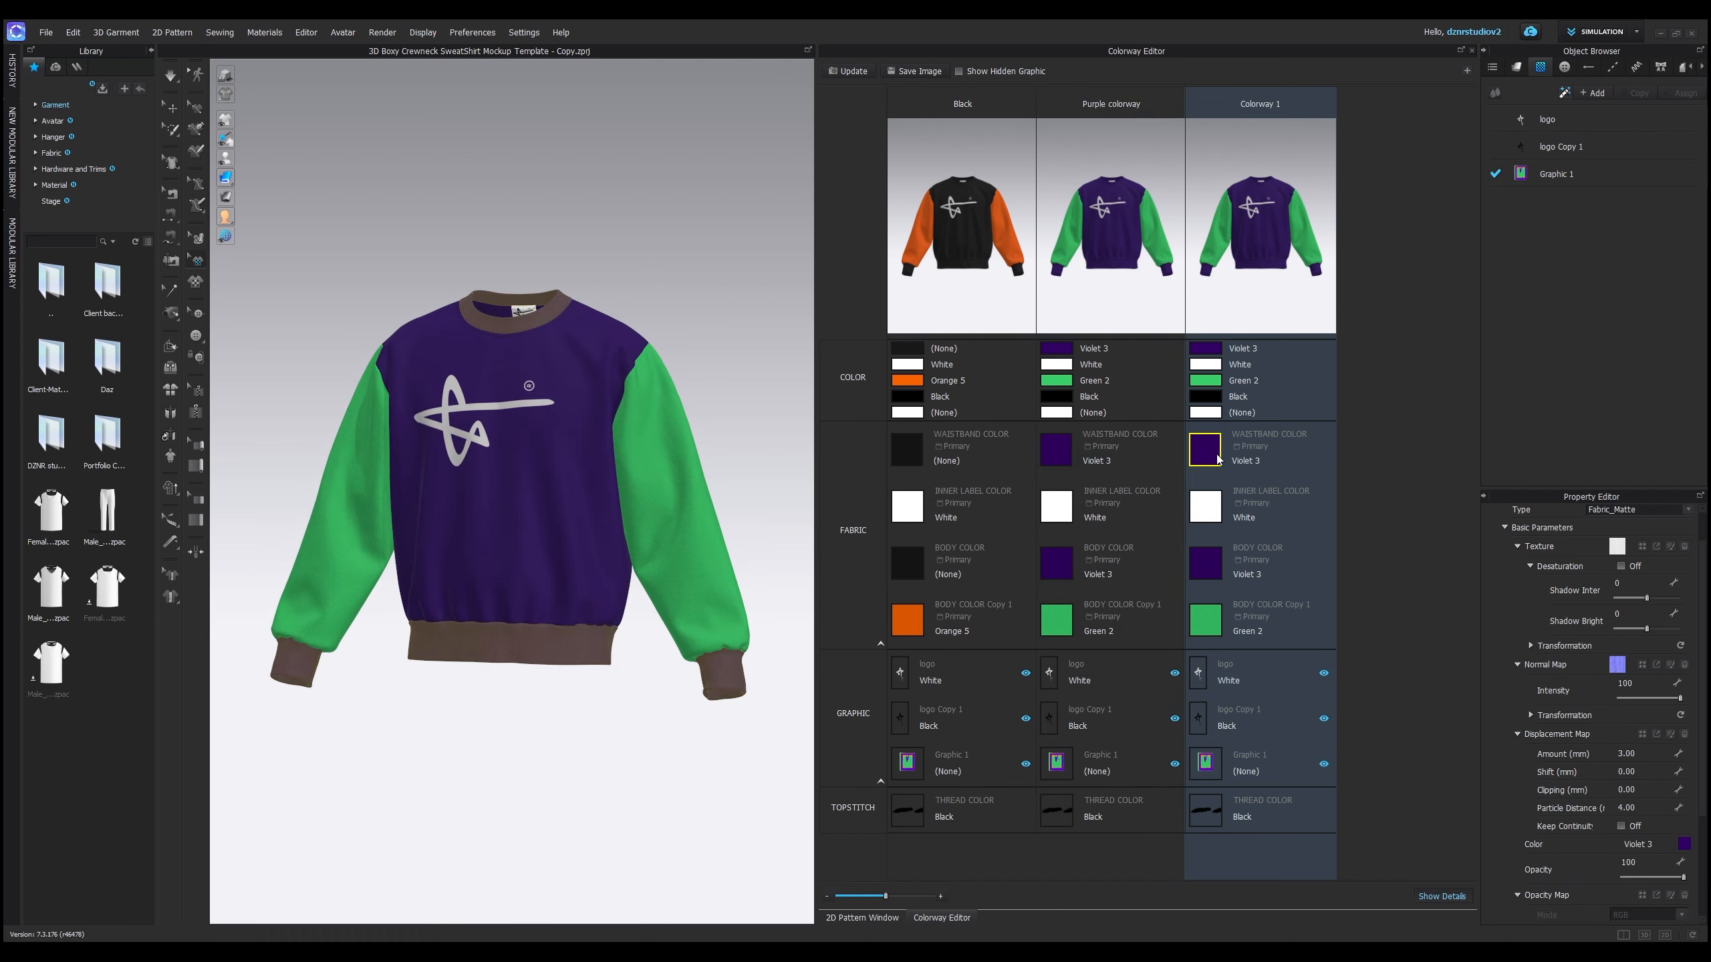
pyautogui.click(1684, 844)
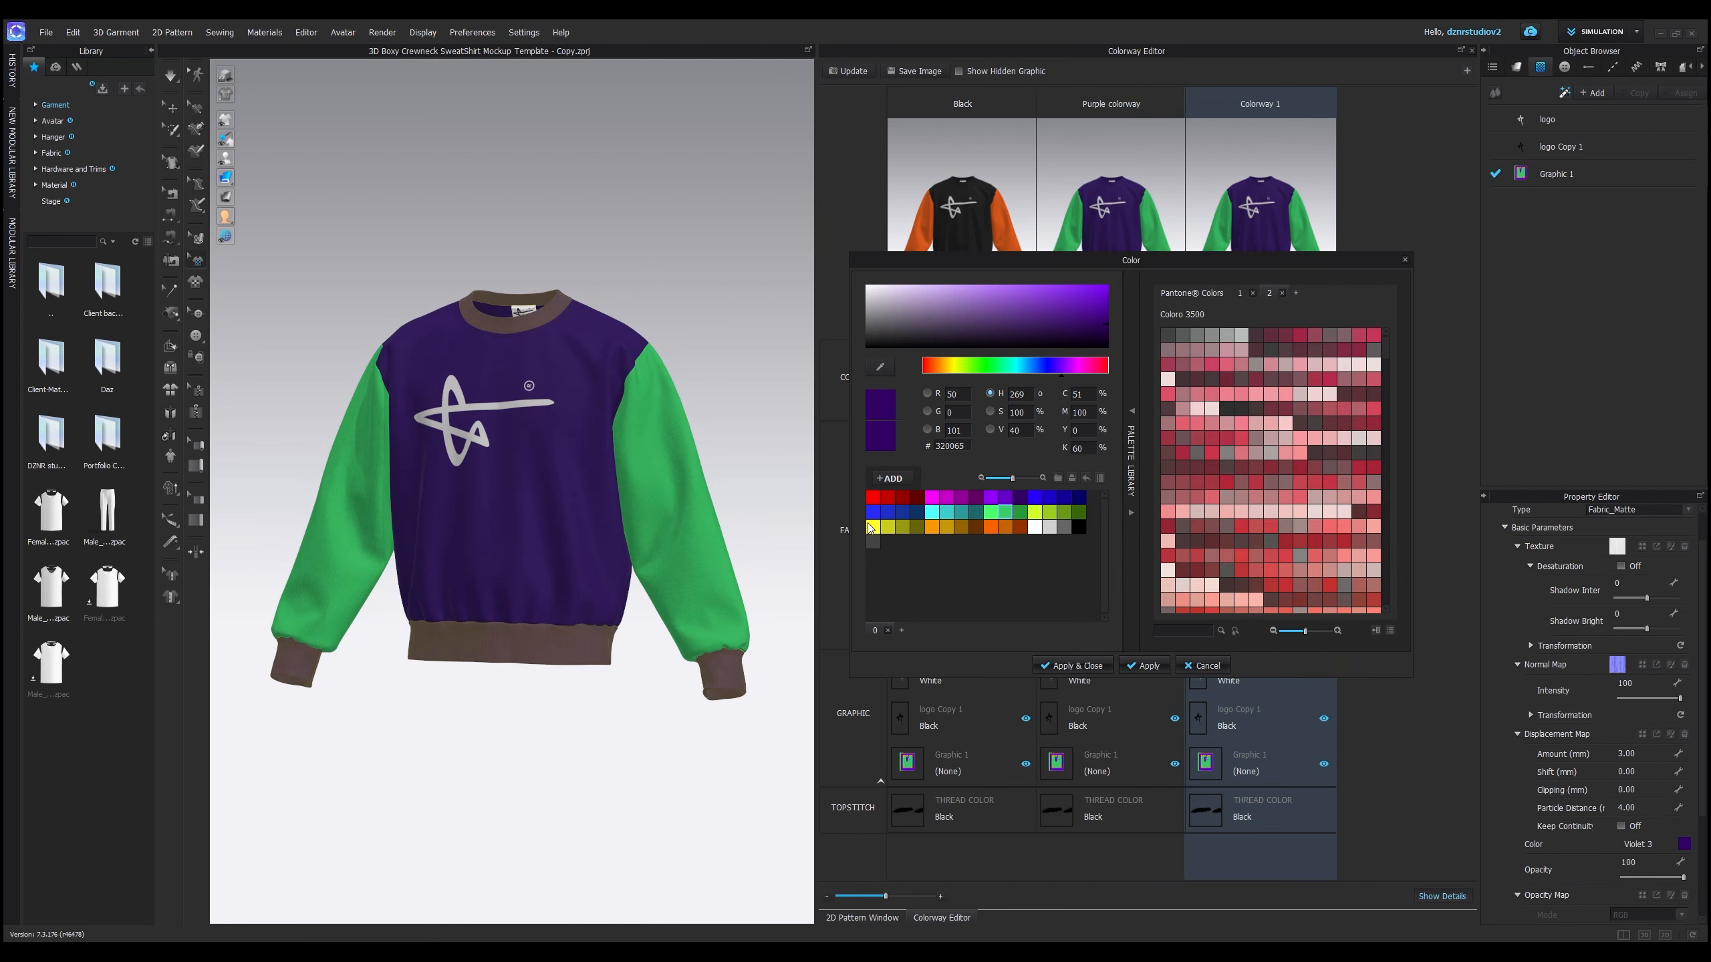
pyautogui.click(870, 525)
pyautogui.click(1072, 665)
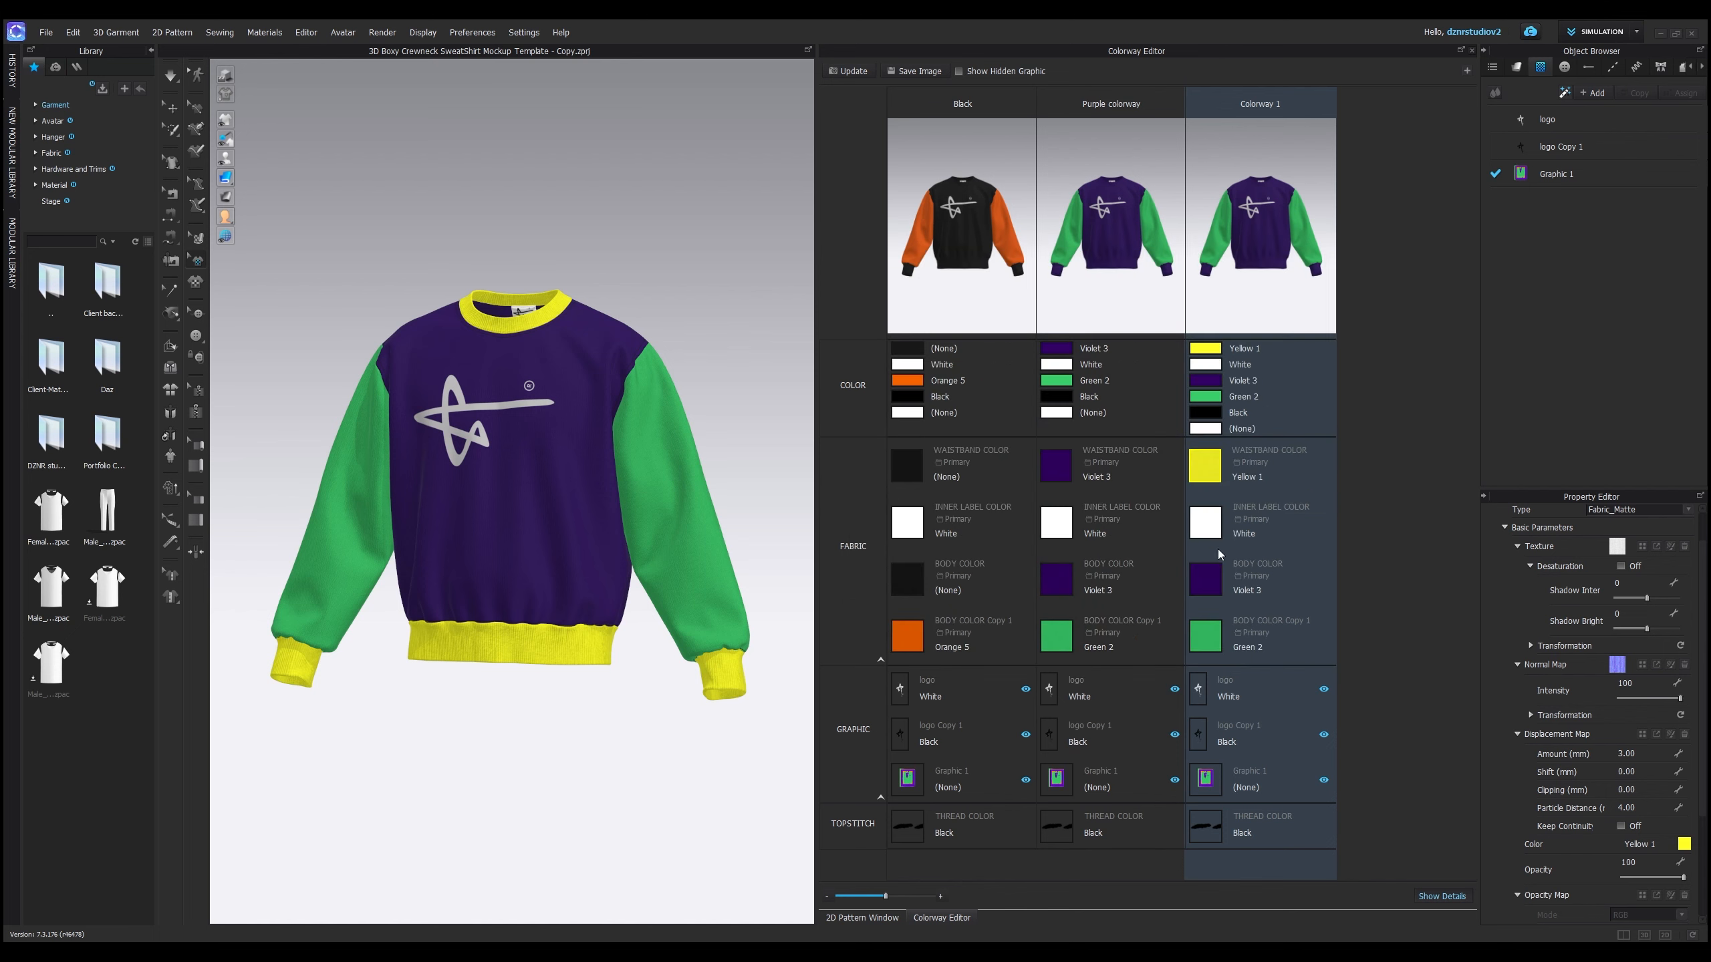
# - Set the third colorway's main body fabric color to Yellow 1
pyautogui.click(1209, 578)
pyautogui.click(1684, 845)
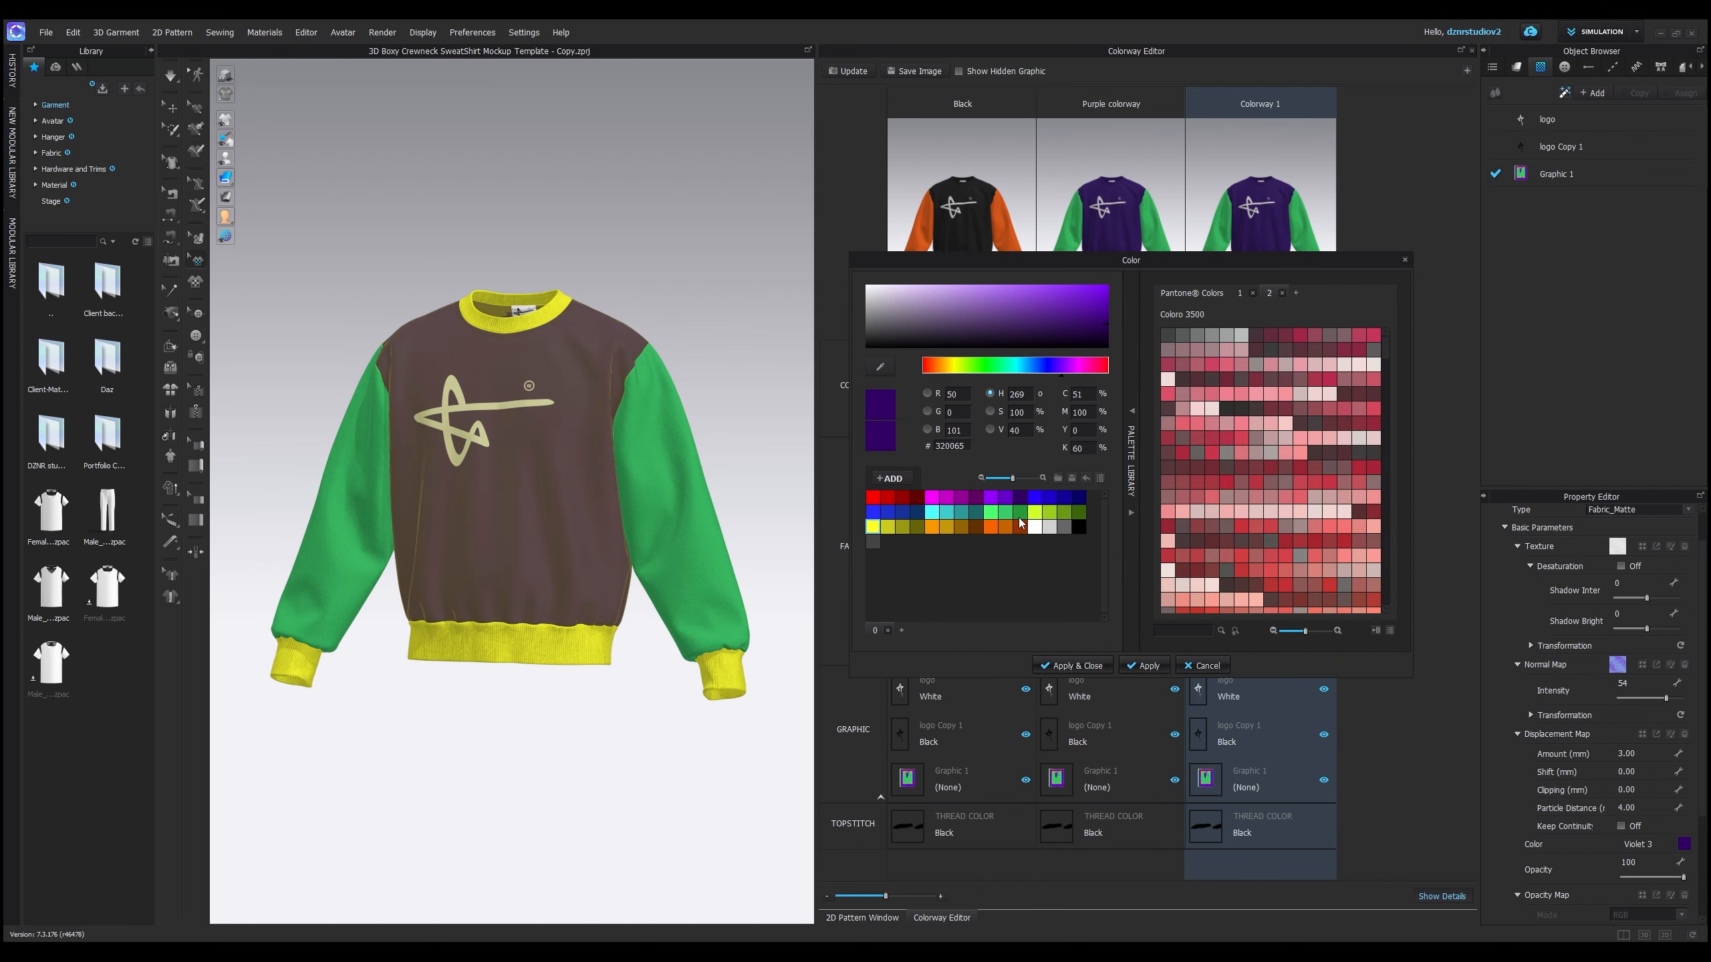
pyautogui.click(873, 526)
pyautogui.click(1057, 665)
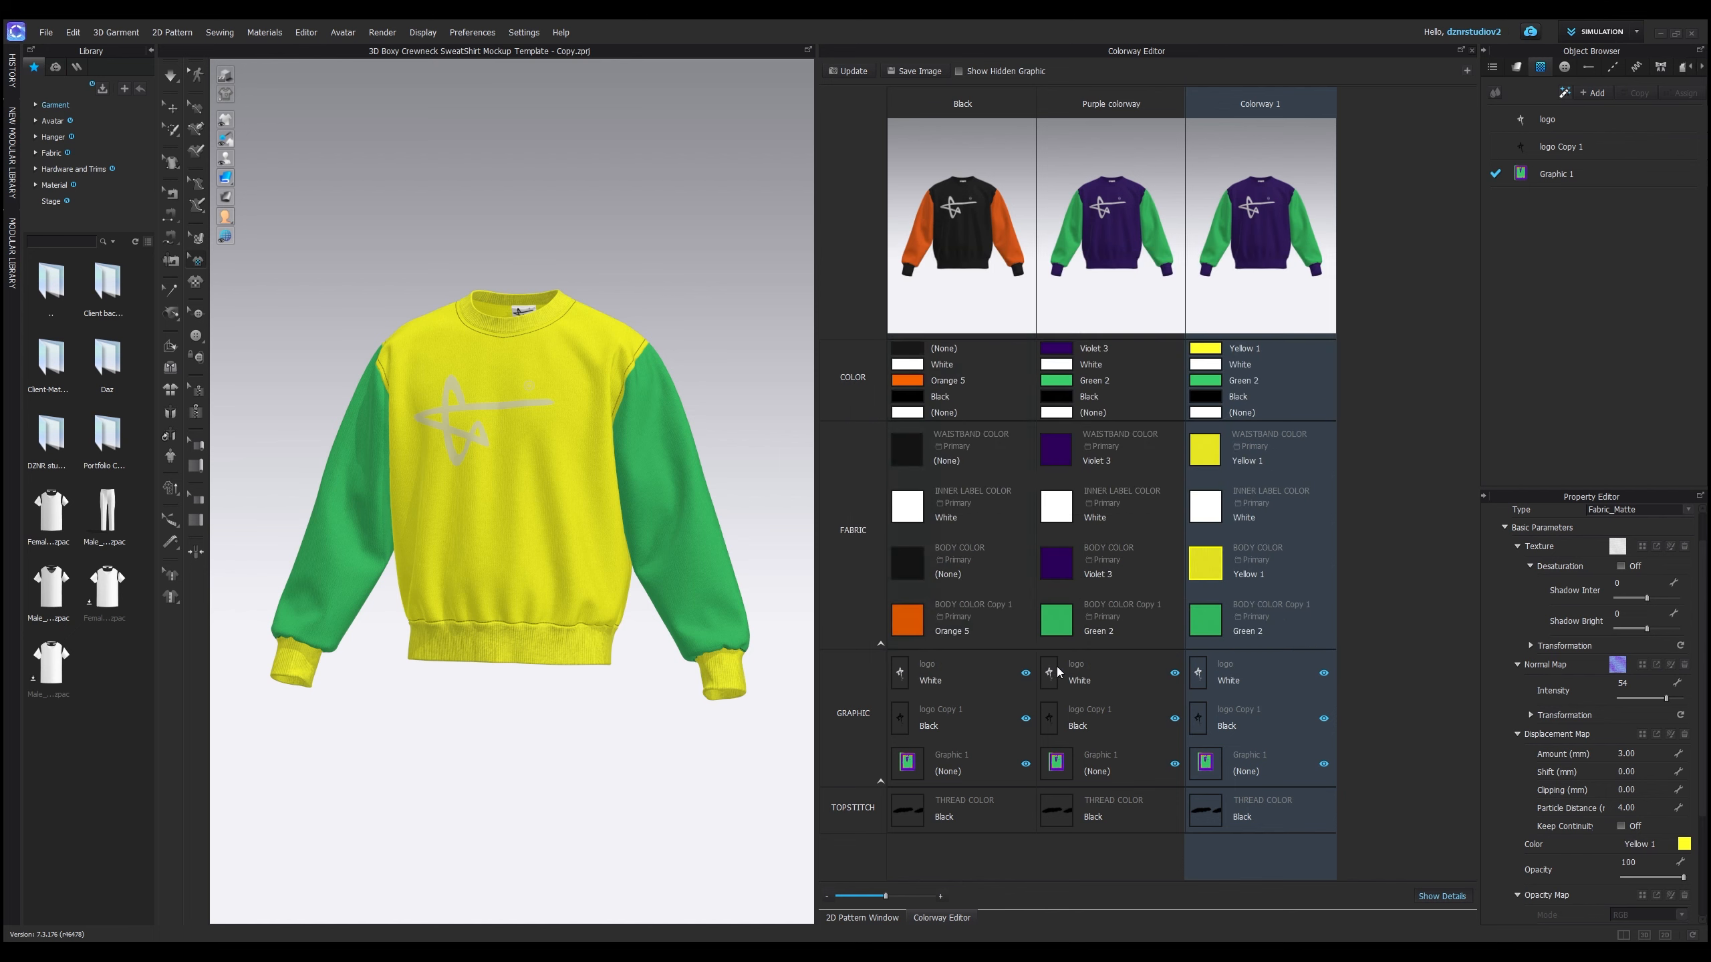
pyautogui.click(767, 344)
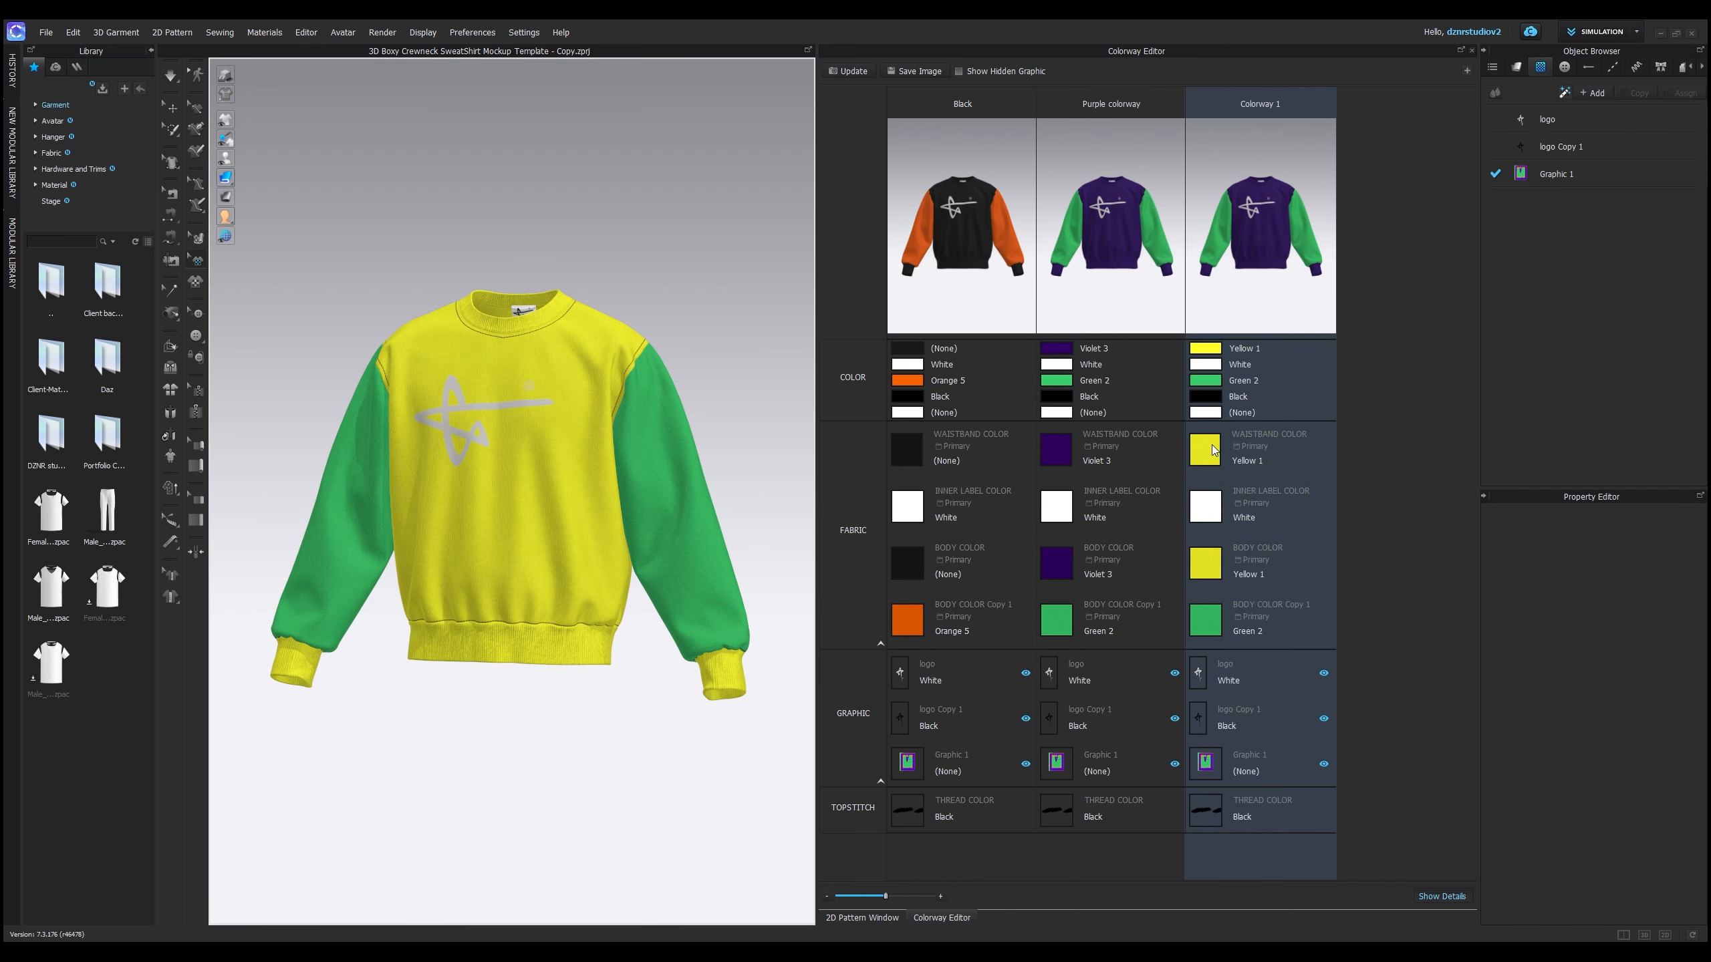
# - Set the chest logo graphic's color to Black in the third colorway
pyautogui.click(1205, 516)
pyautogui.click(1198, 716)
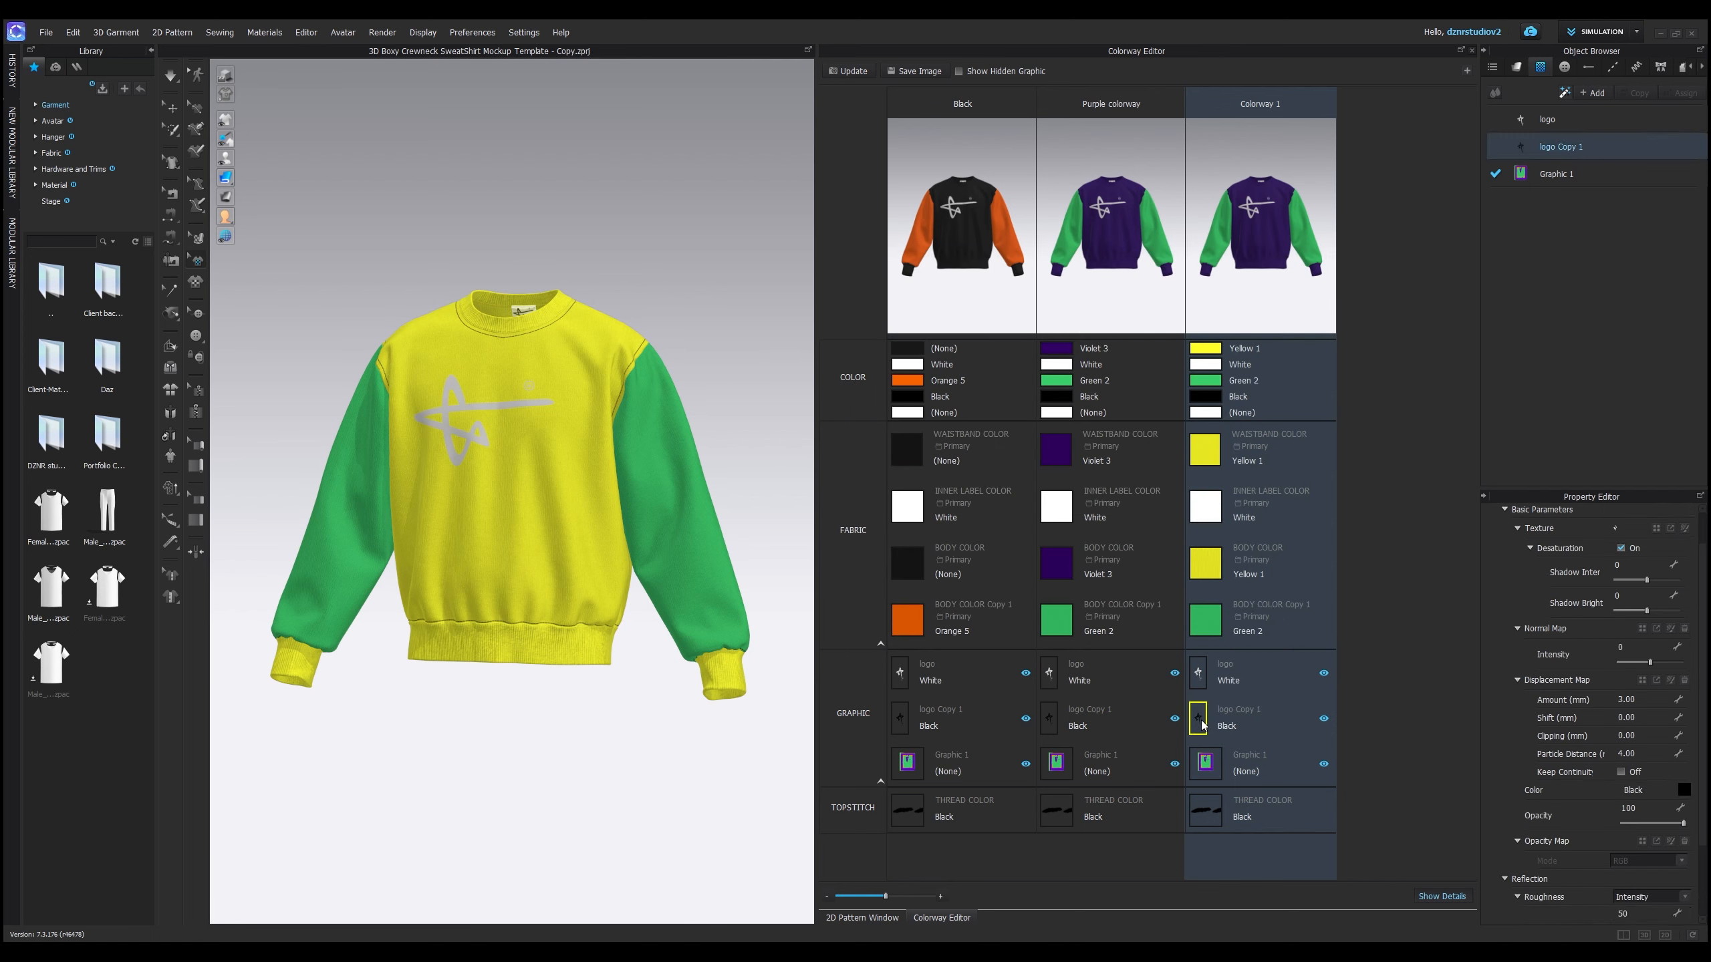
pyautogui.click(1197, 672)
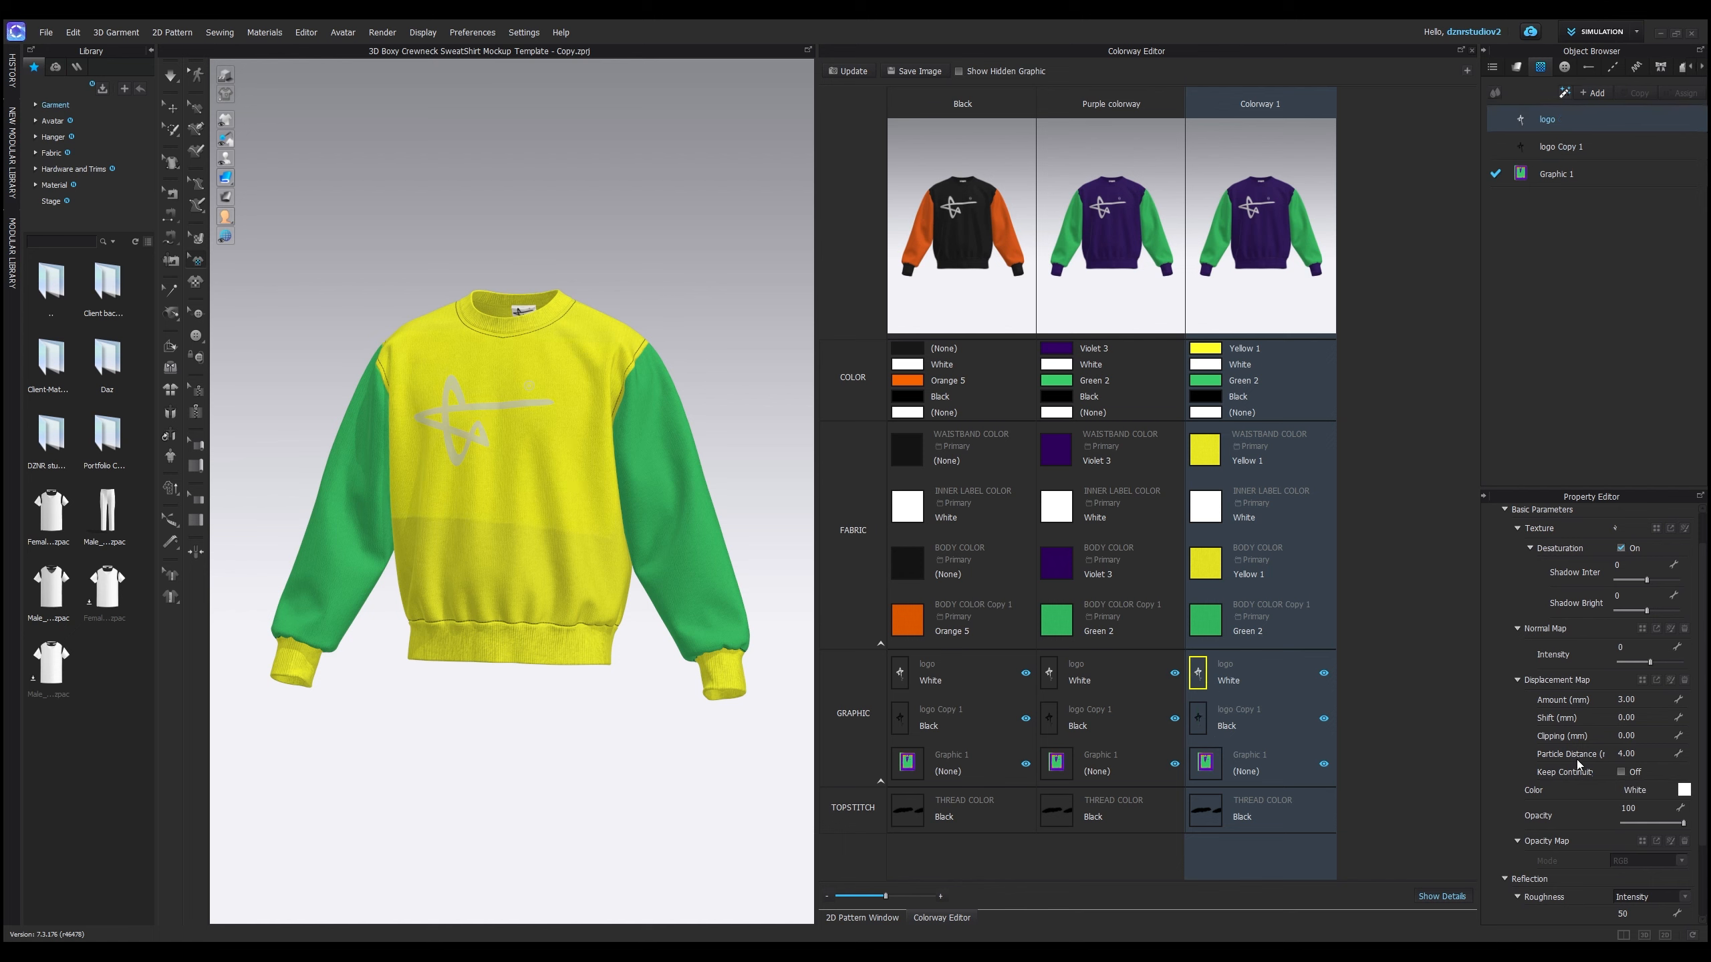
pyautogui.click(1684, 790)
pyautogui.click(1080, 528)
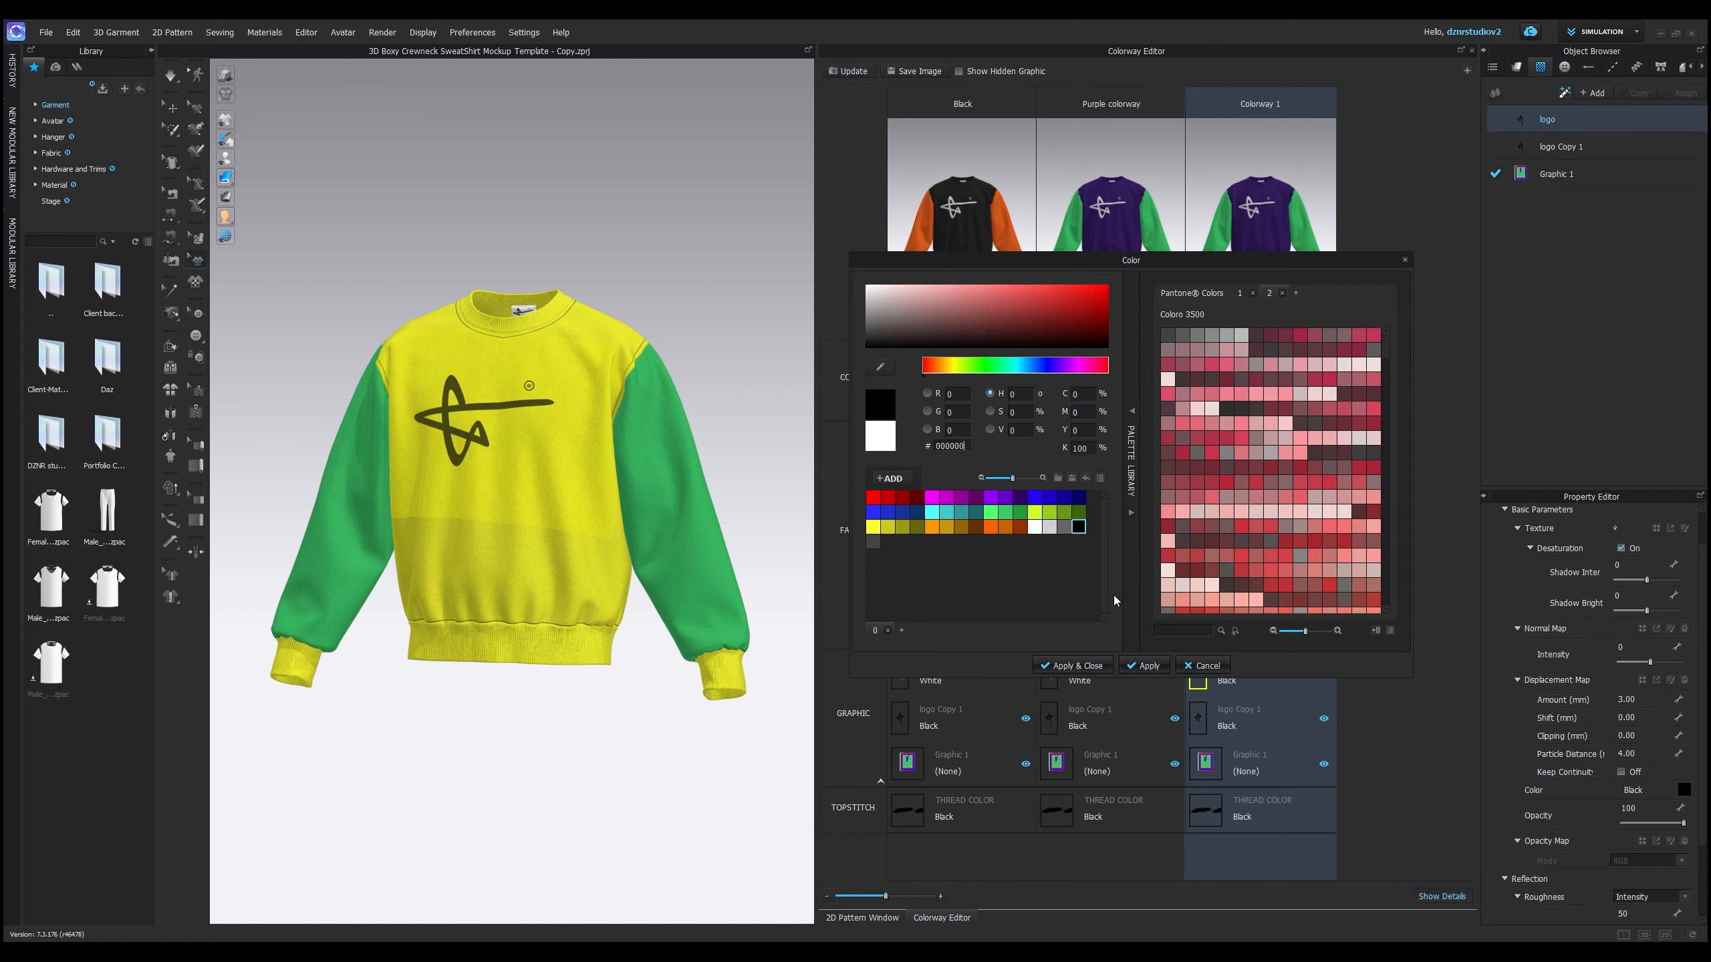
pyautogui.click(1072, 665)
# - Return the sweatshirt to the front view and update the colorway thumbnails
pyautogui.click(712, 382)
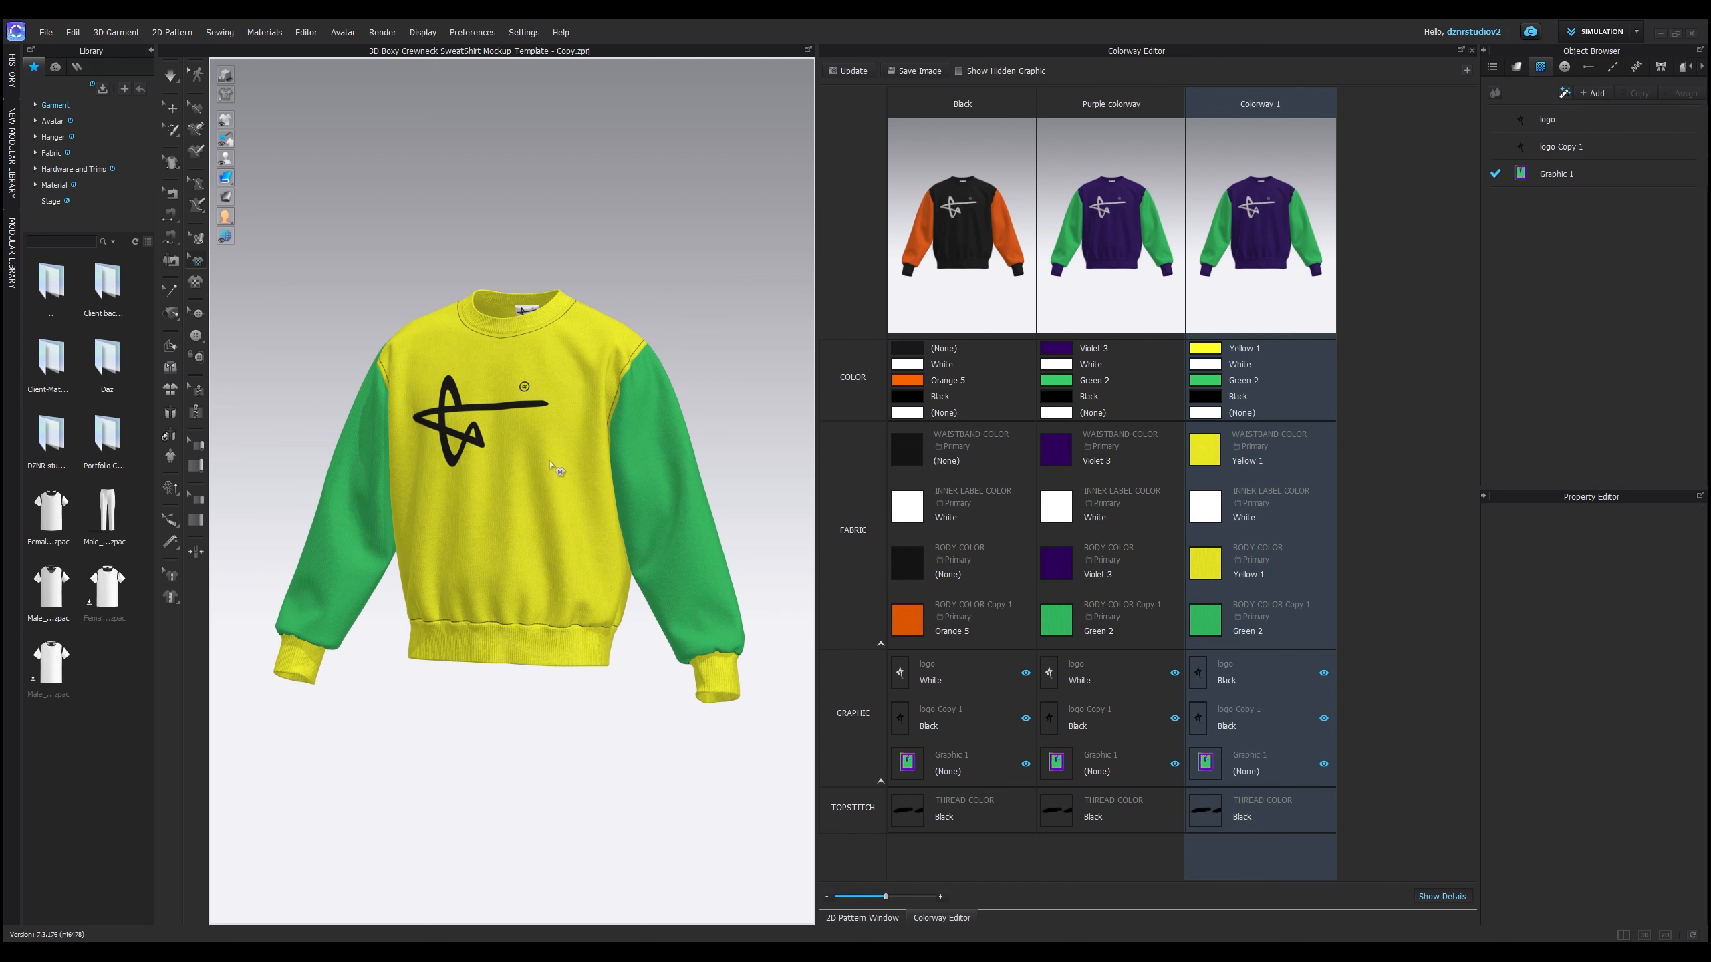
pyautogui.press('2')
pyautogui.click(853, 72)
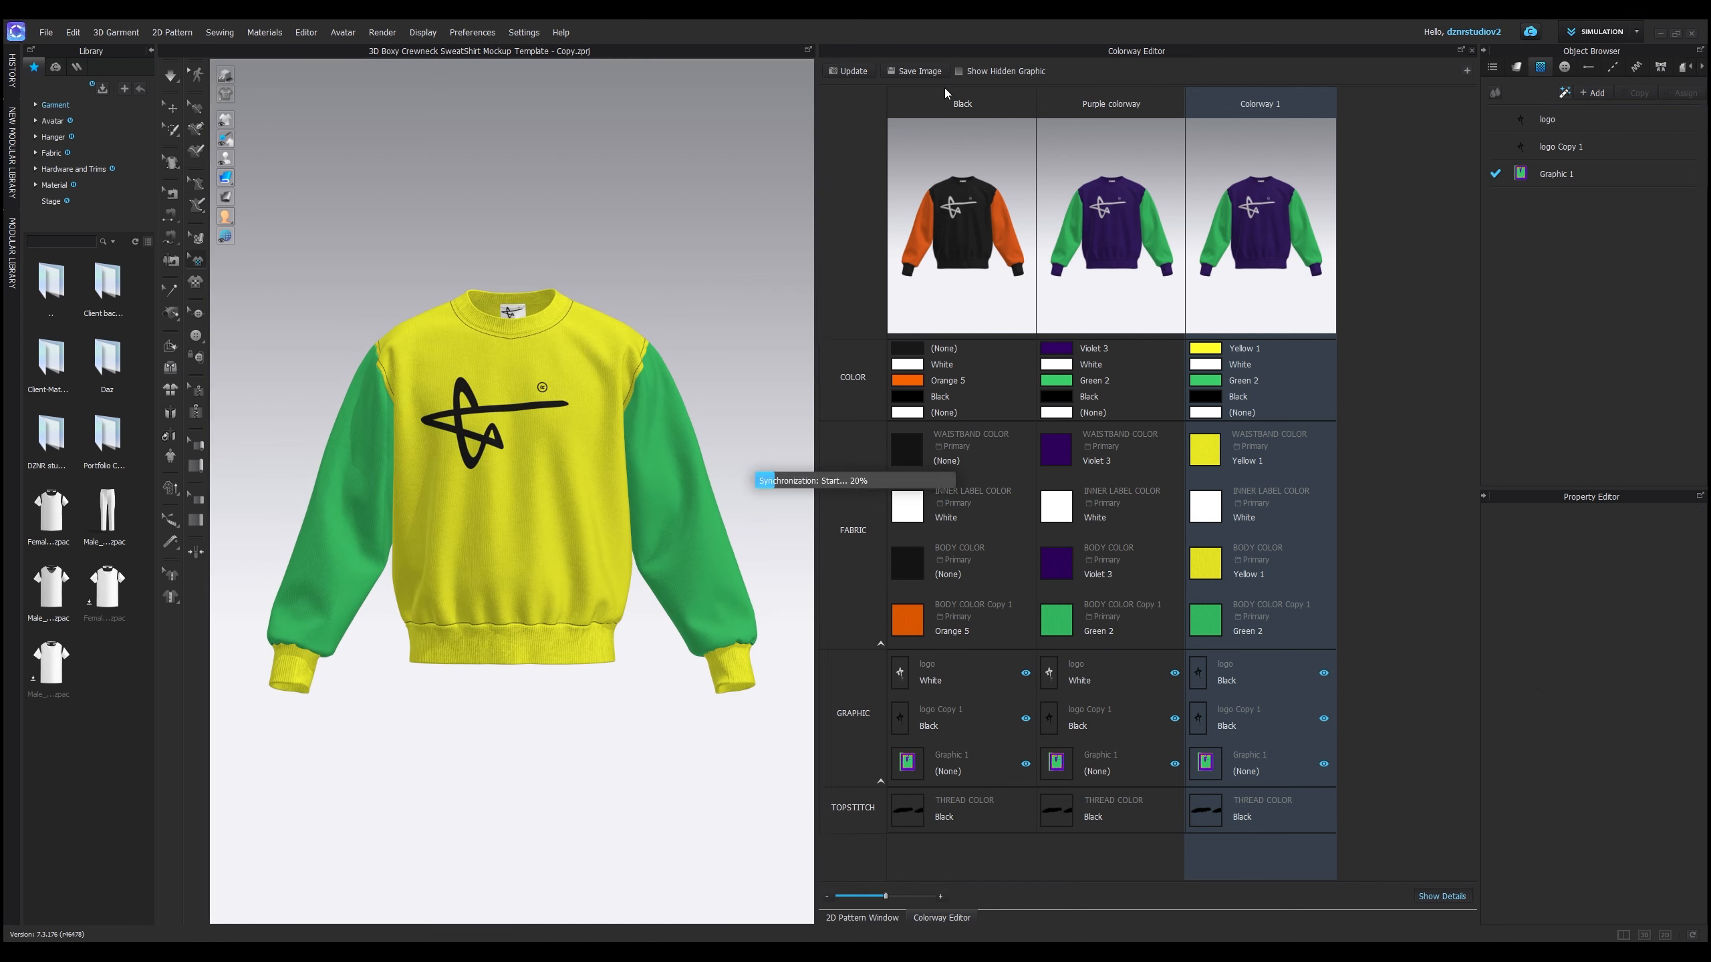
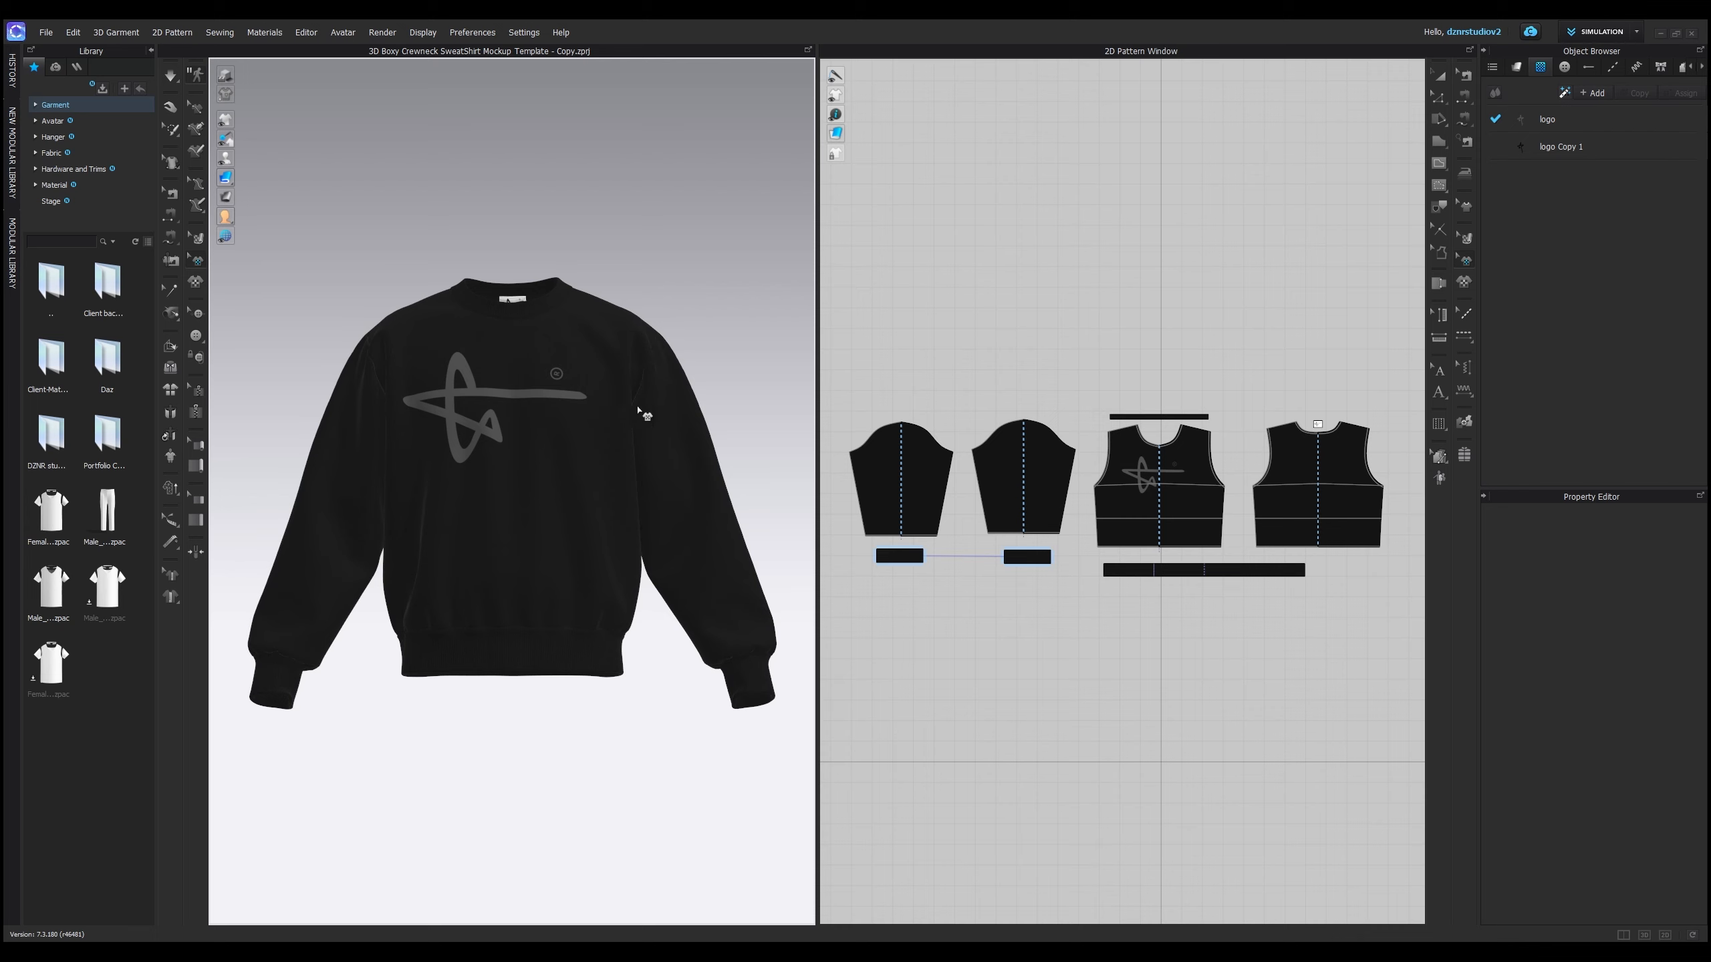
# - Open the Render window and start an interactive render of the black sweatshirt
pyautogui.click(381, 33)
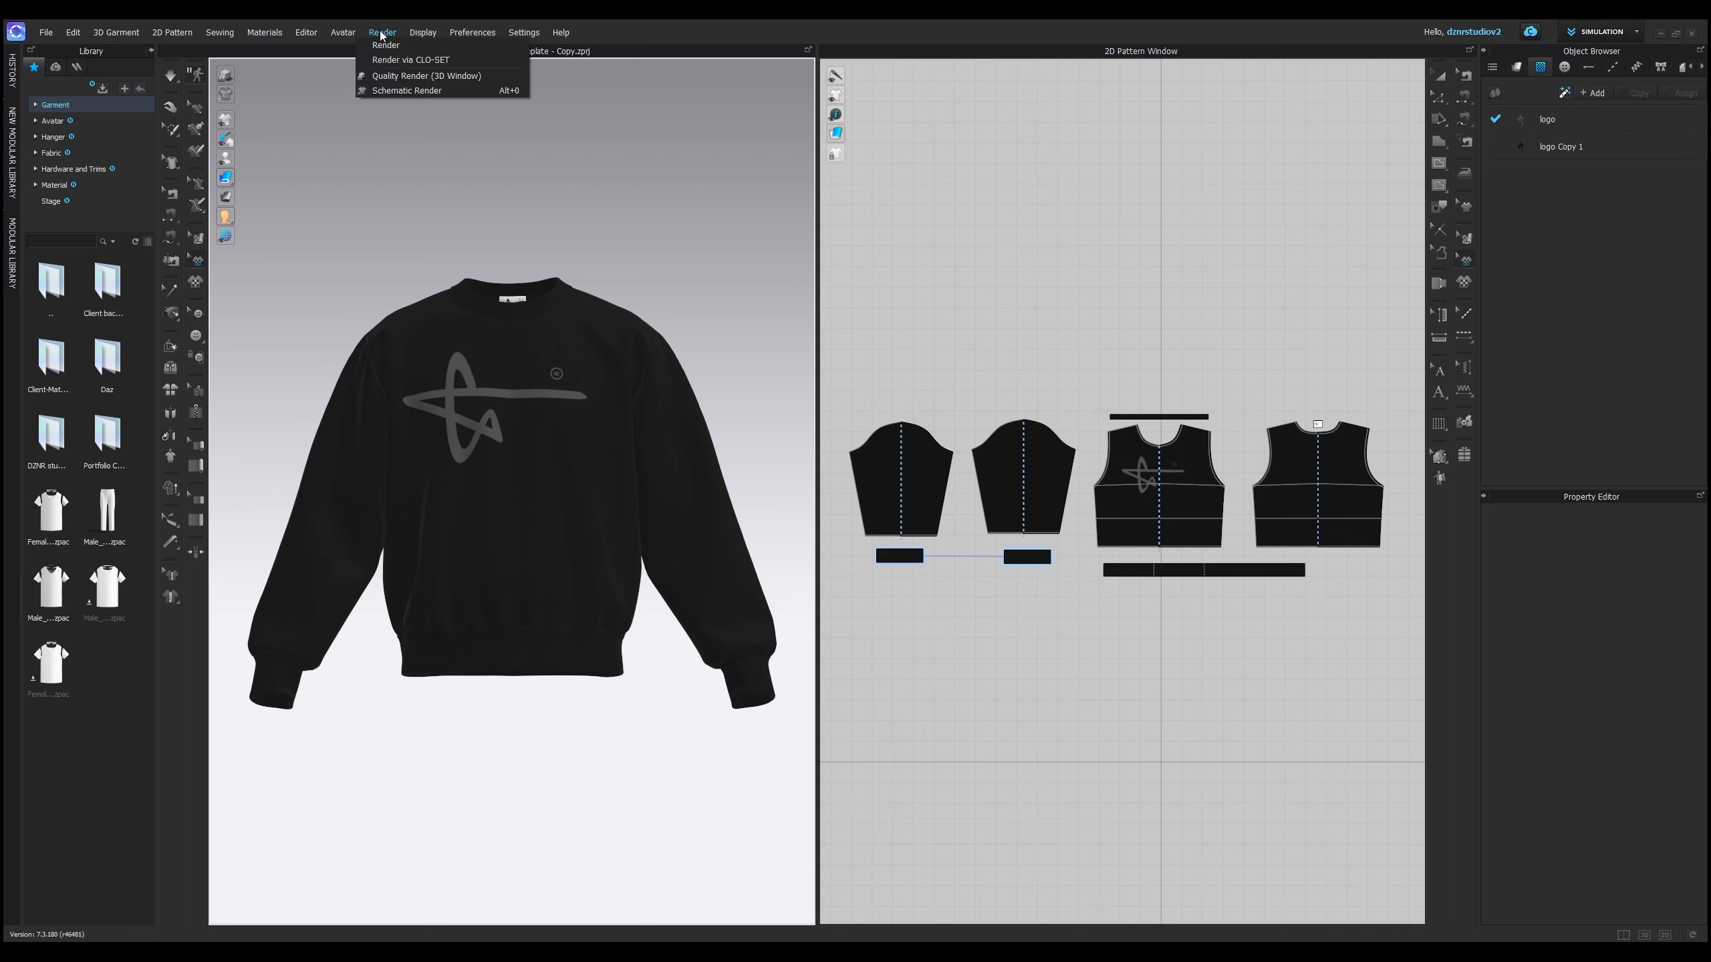
pyautogui.click(391, 46)
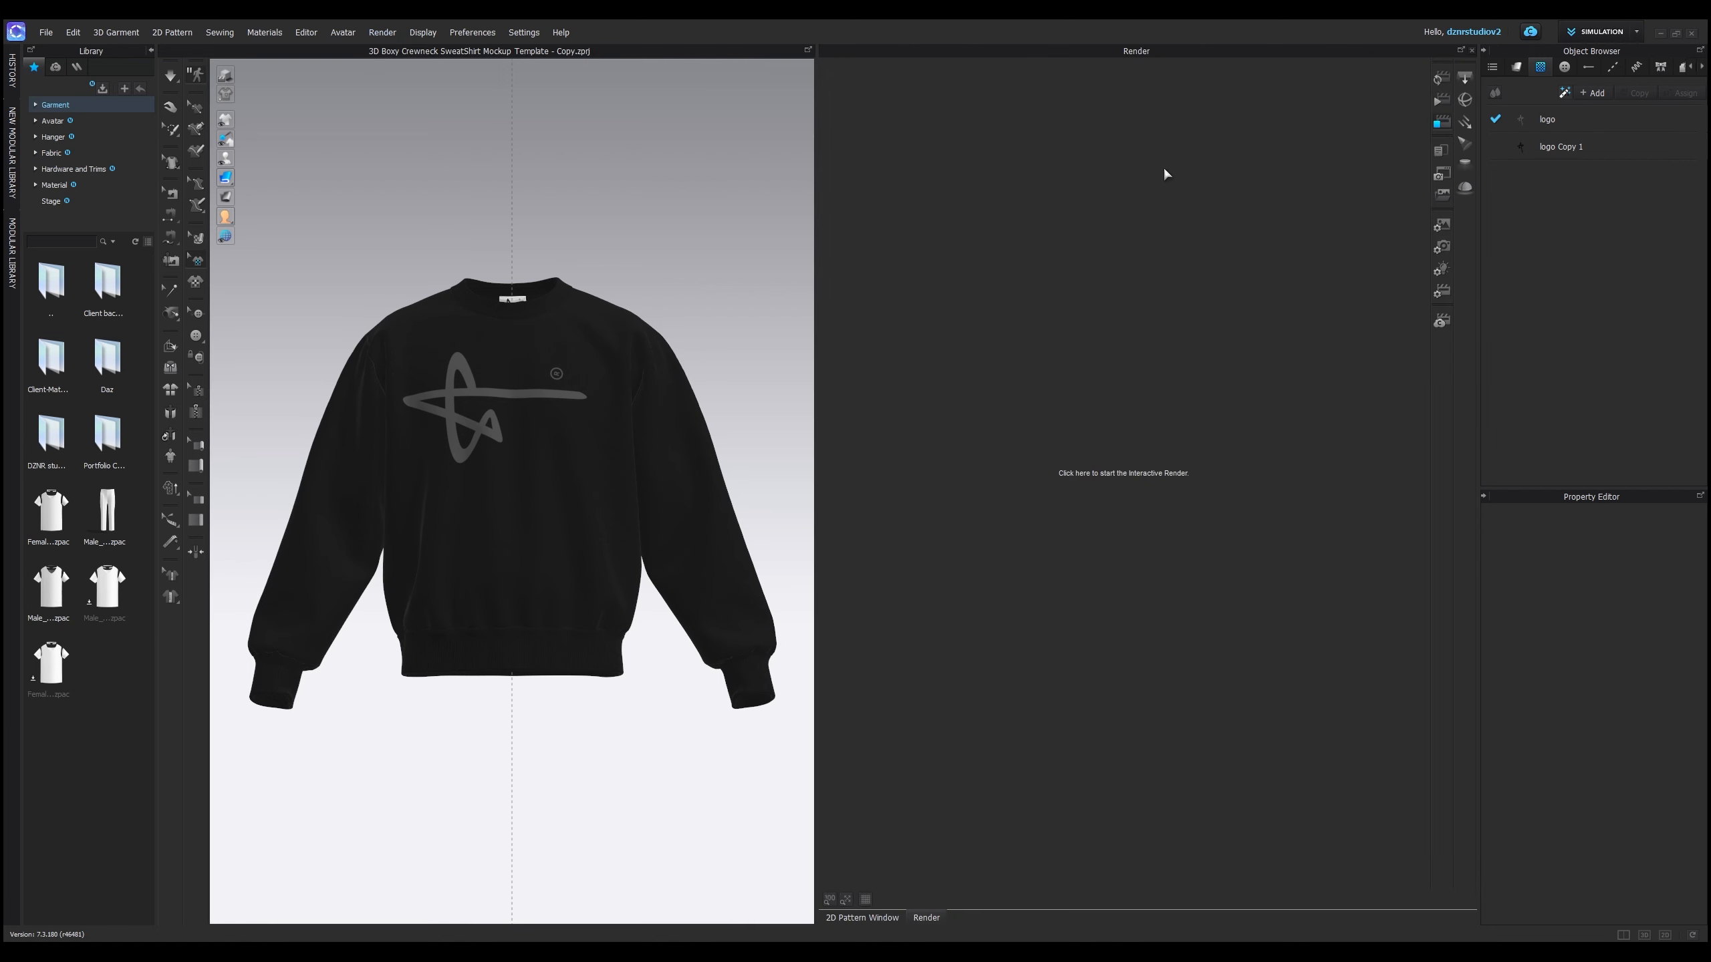
pyautogui.click(1441, 81)
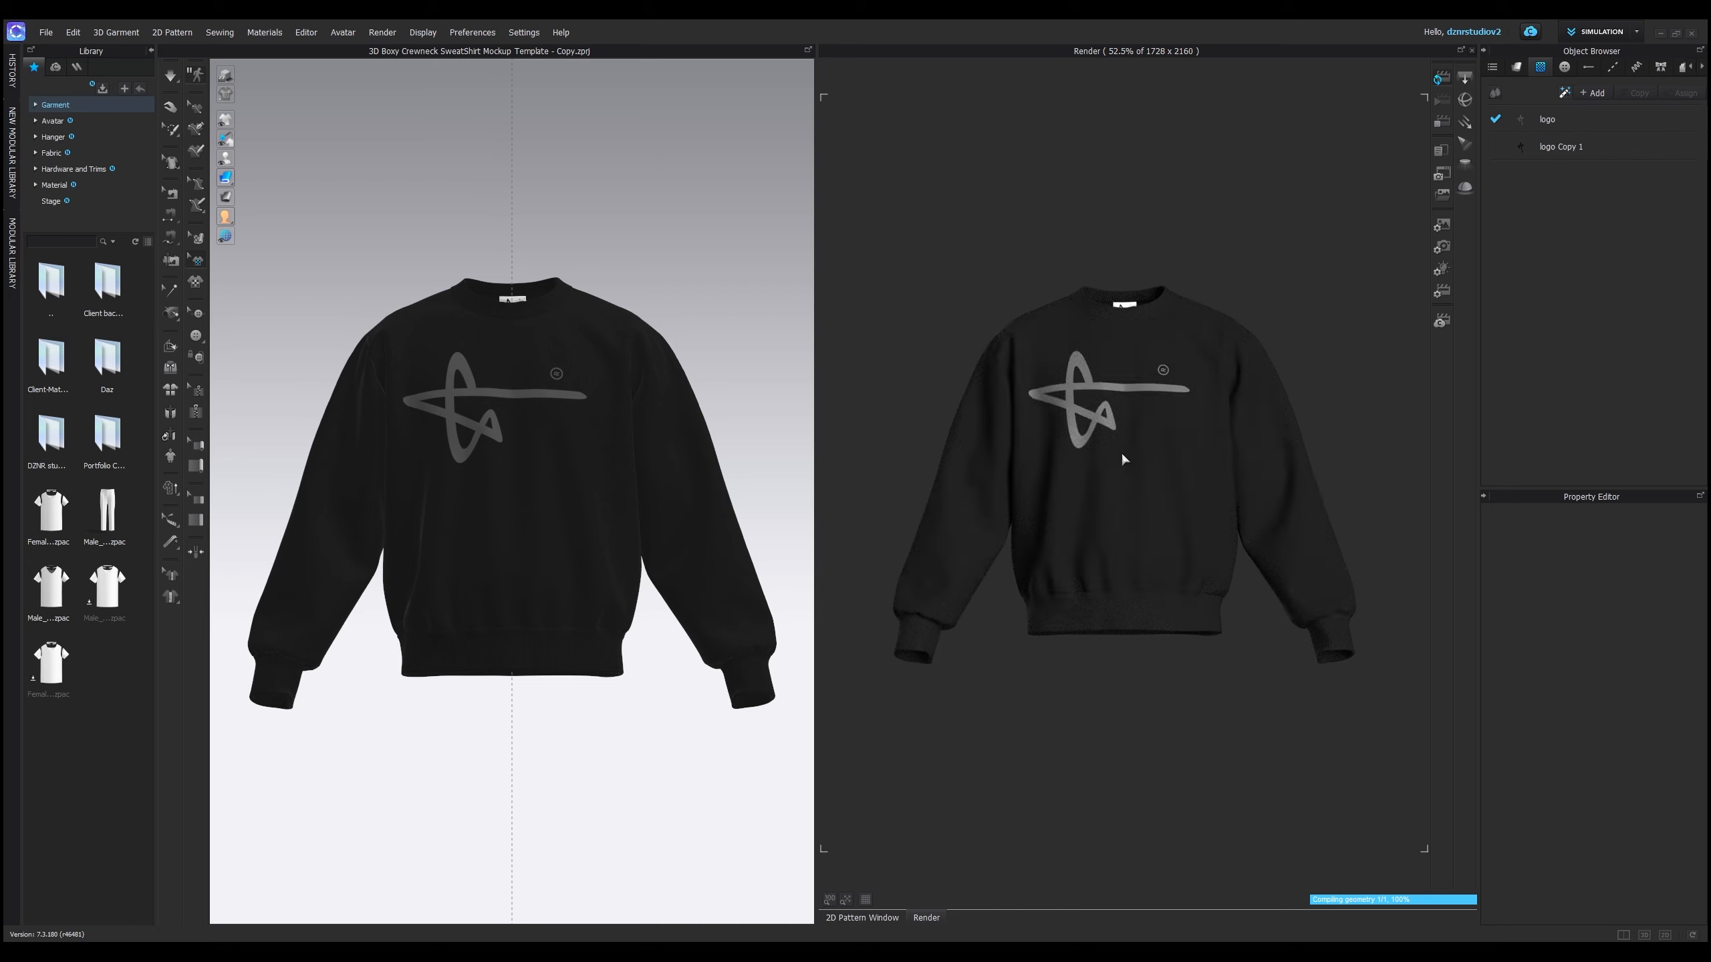
# - Set the render's light quality and material quality both to High
pyautogui.click(1443, 293)
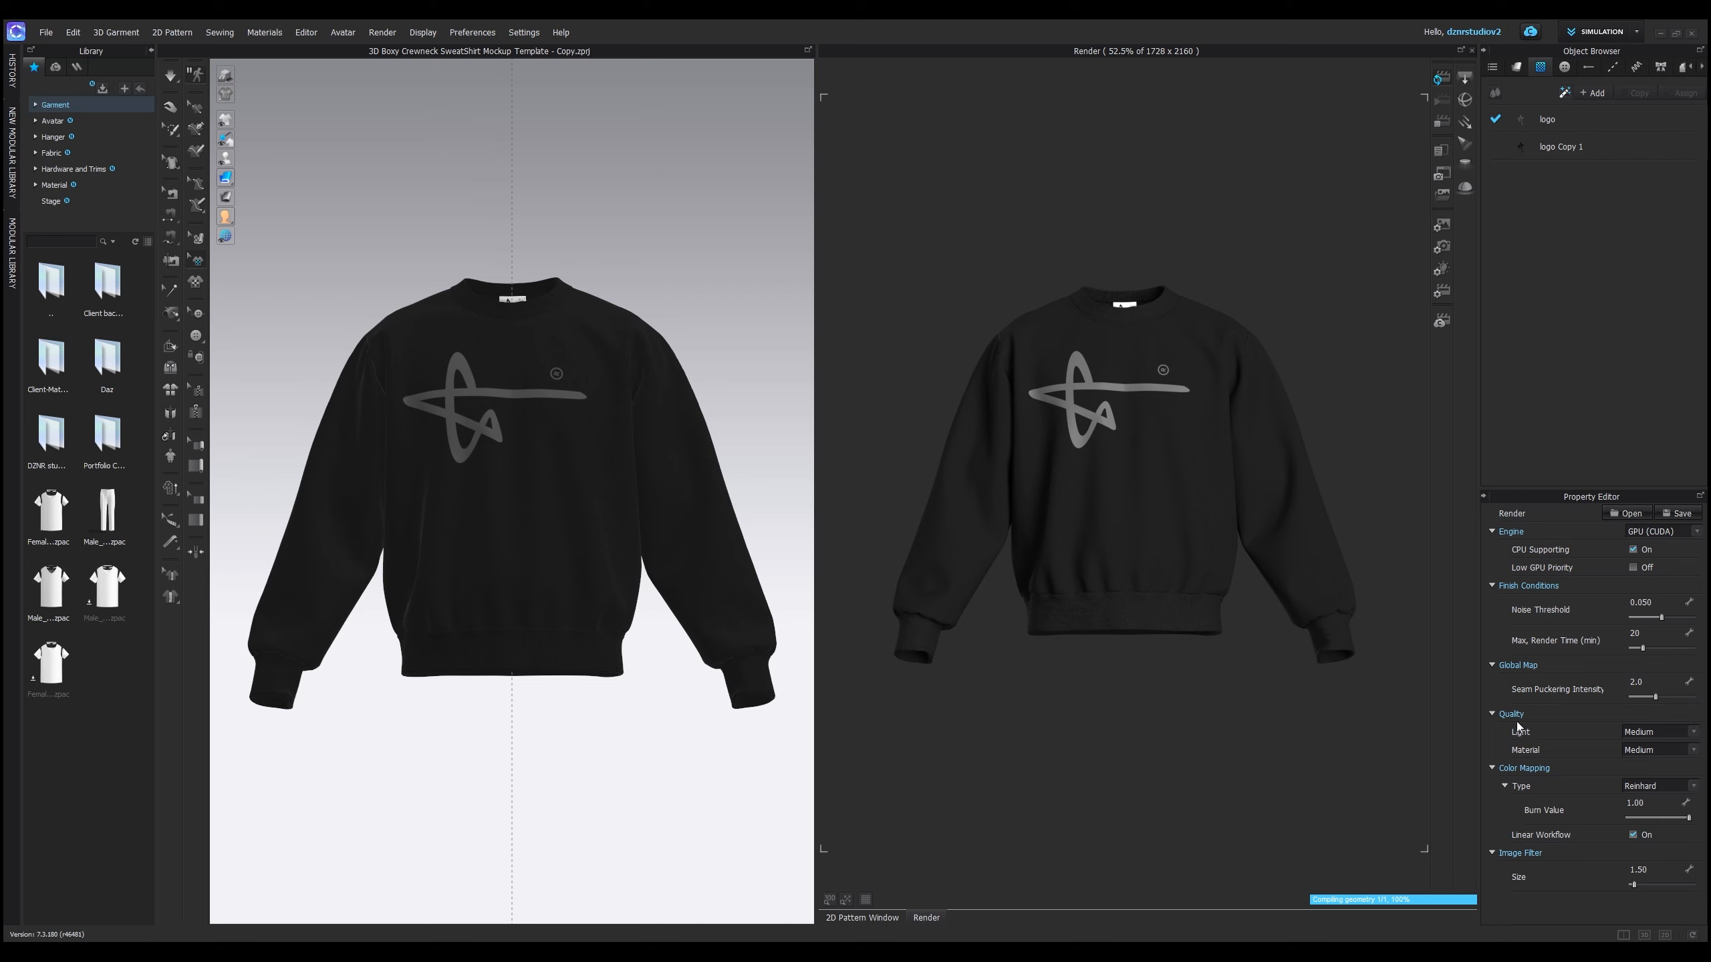
pyautogui.click(1644, 732)
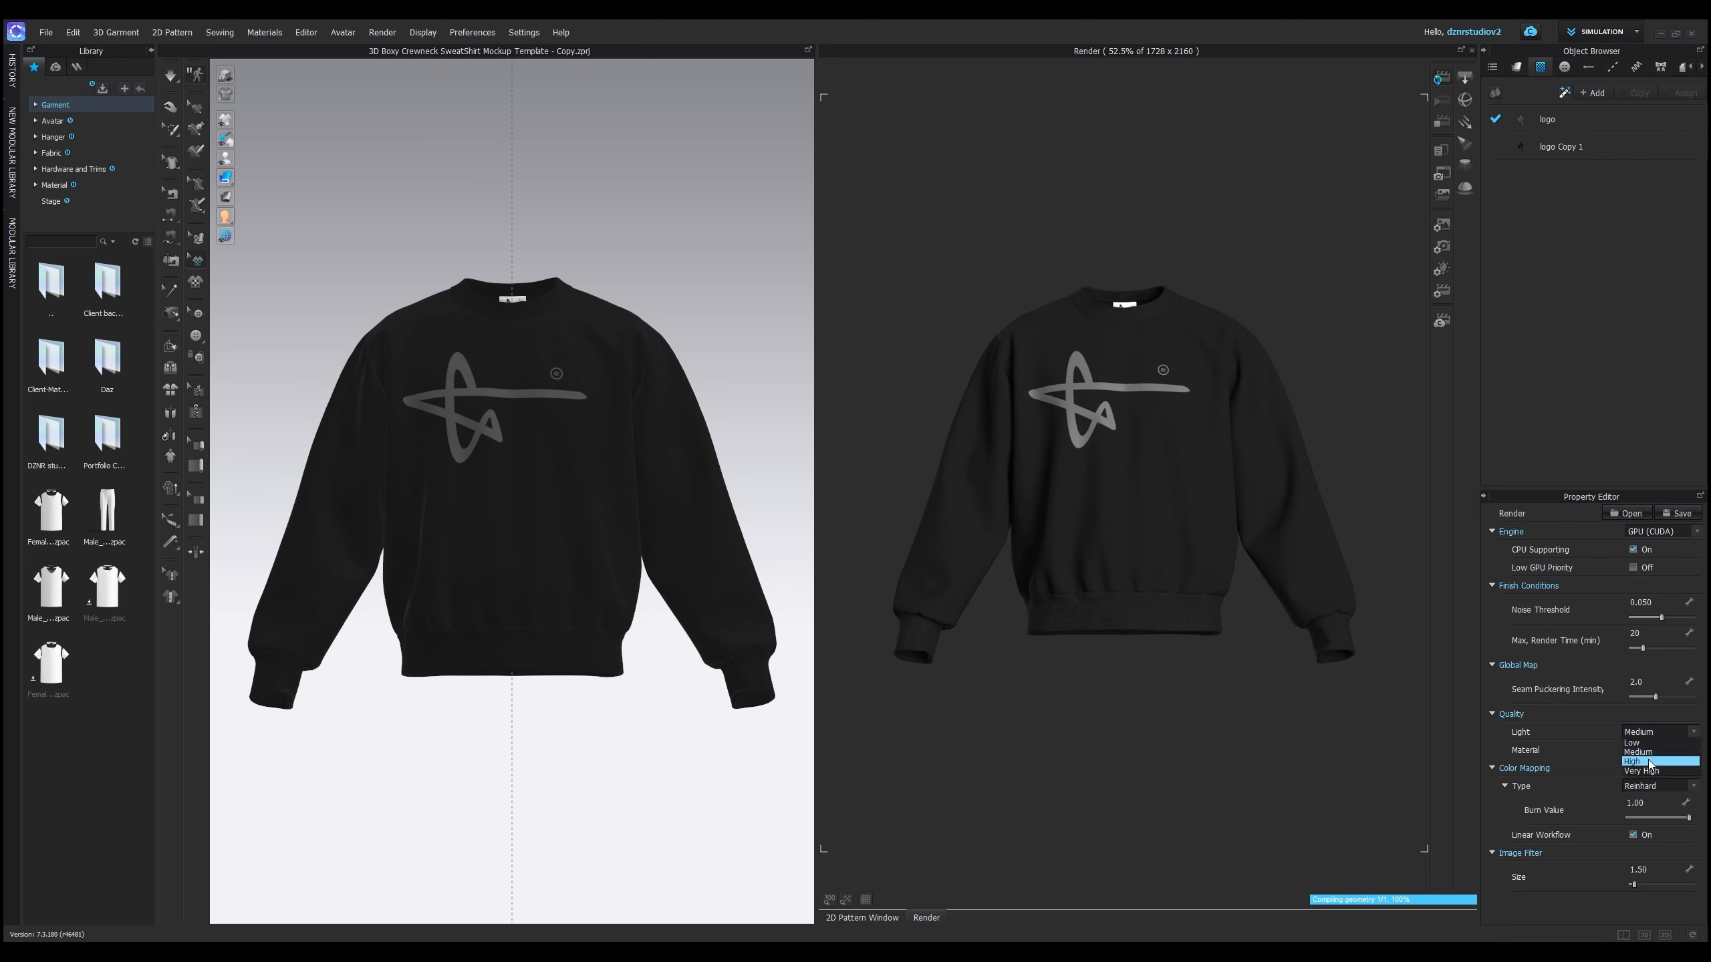
pyautogui.click(1653, 757)
pyautogui.click(1655, 749)
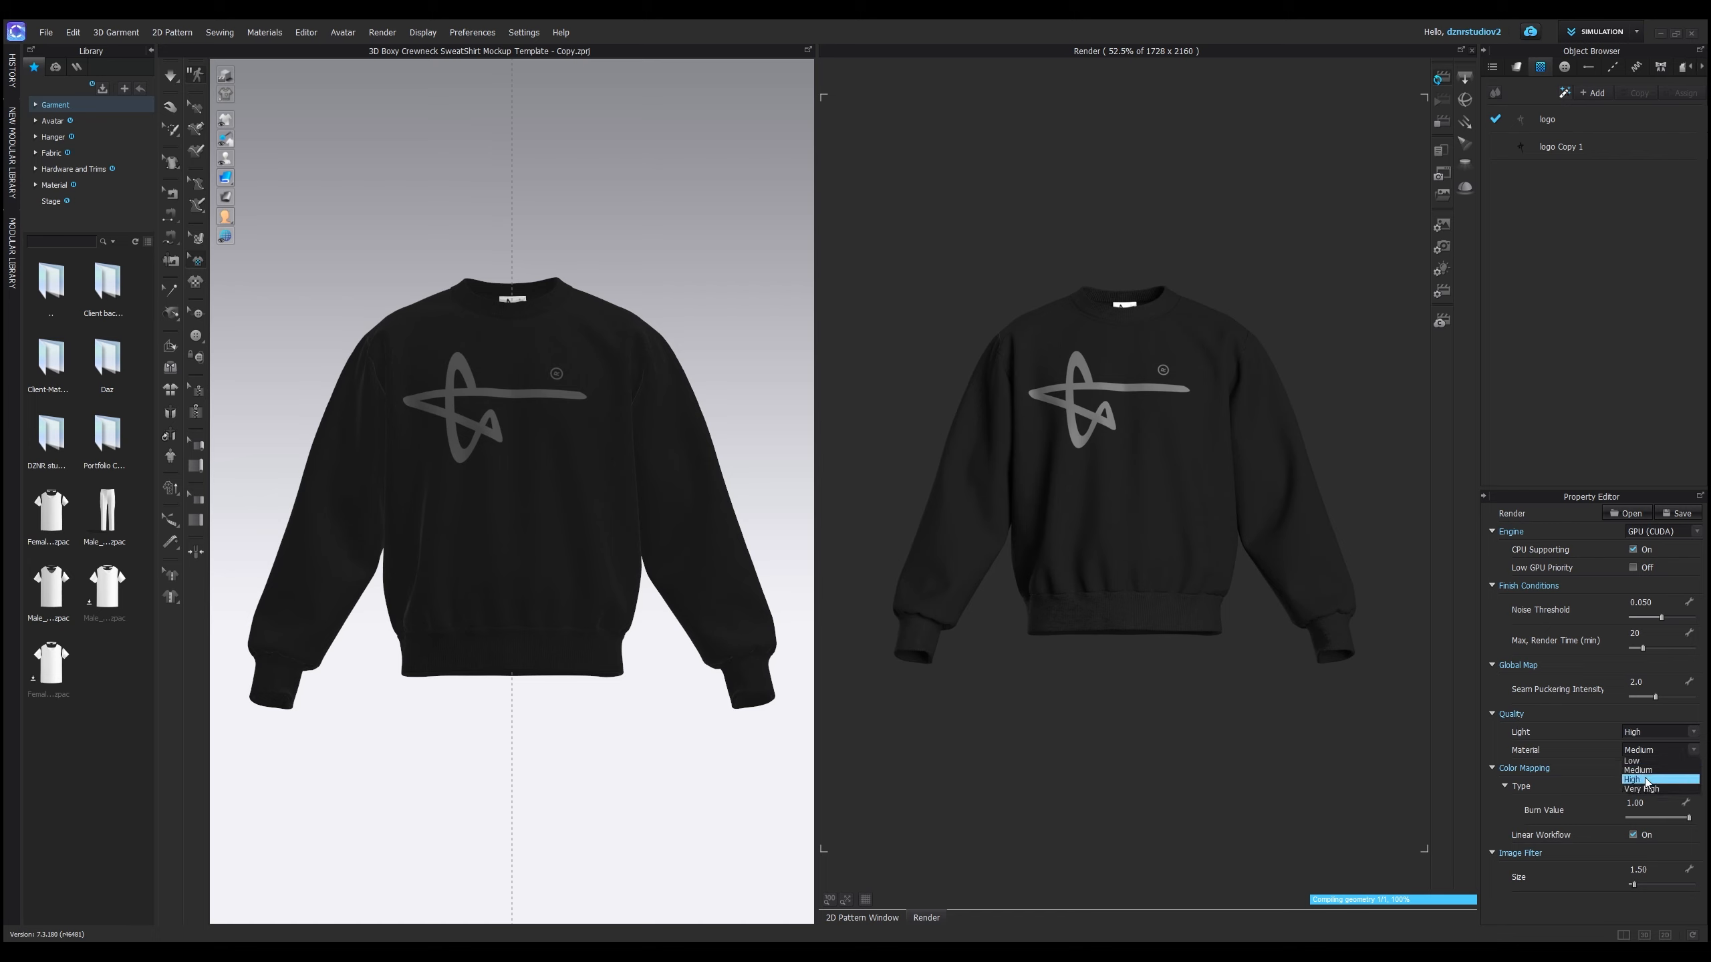
pyautogui.click(1643, 775)
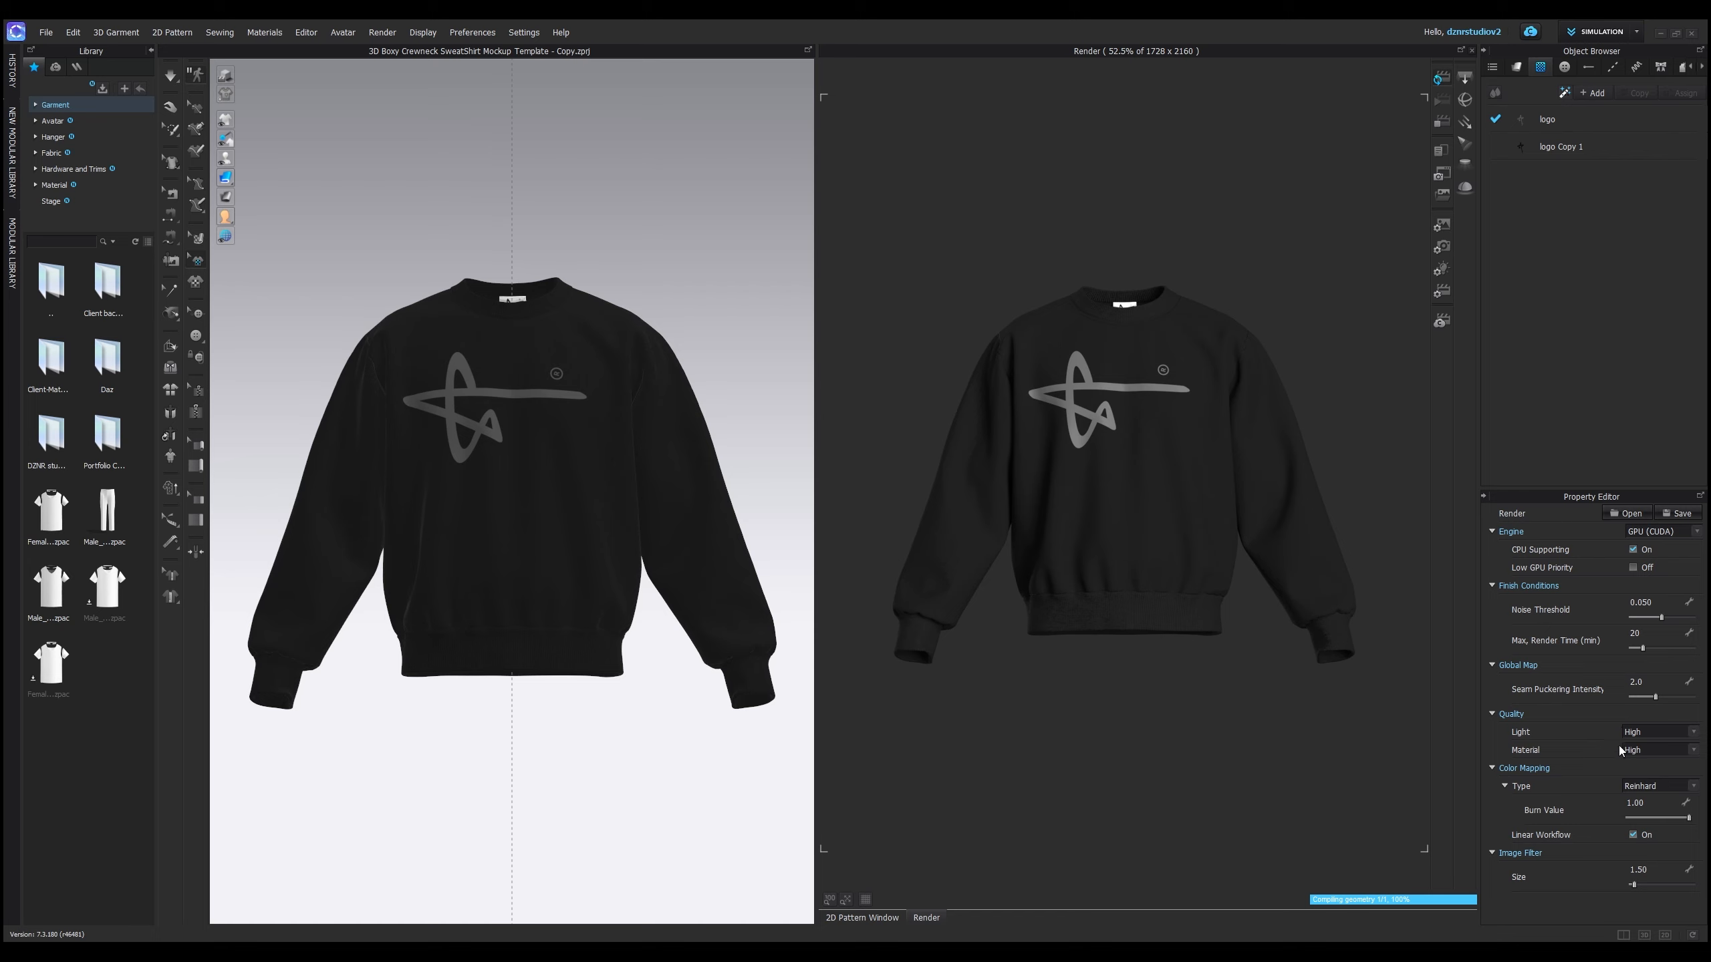
# - Try the Multiwoodhouse light preset on the render and replace it with the Studio_Vivid preset
pyautogui.click(1442, 270)
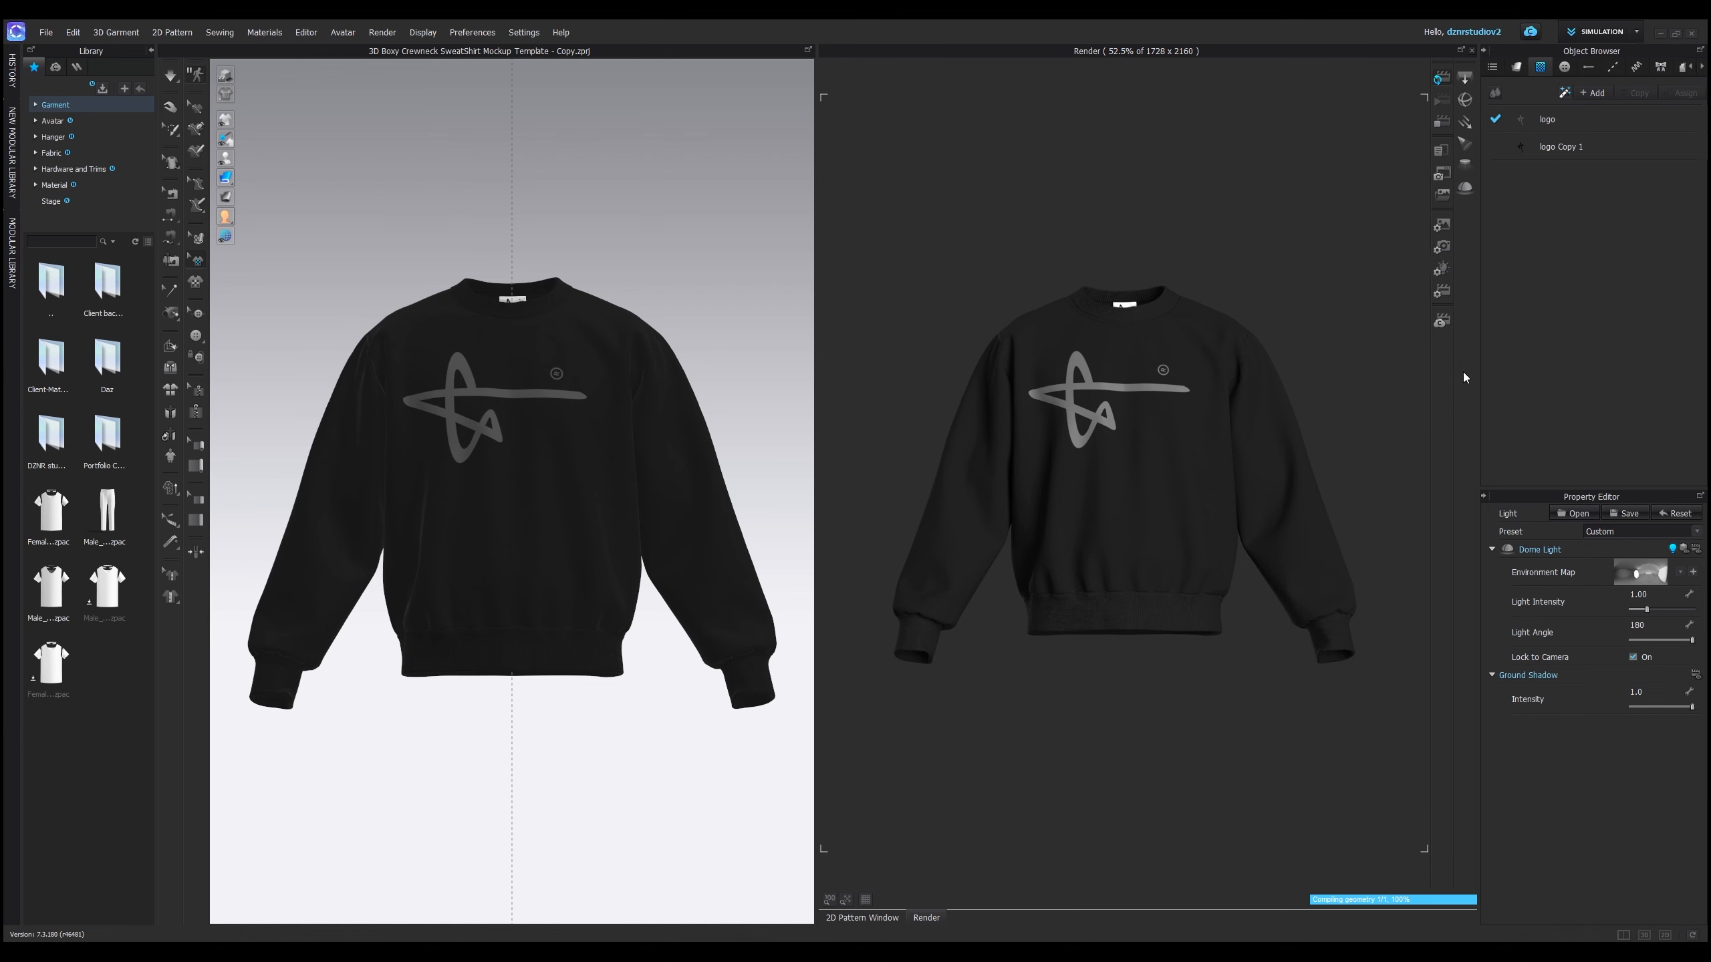
pyautogui.click(1649, 529)
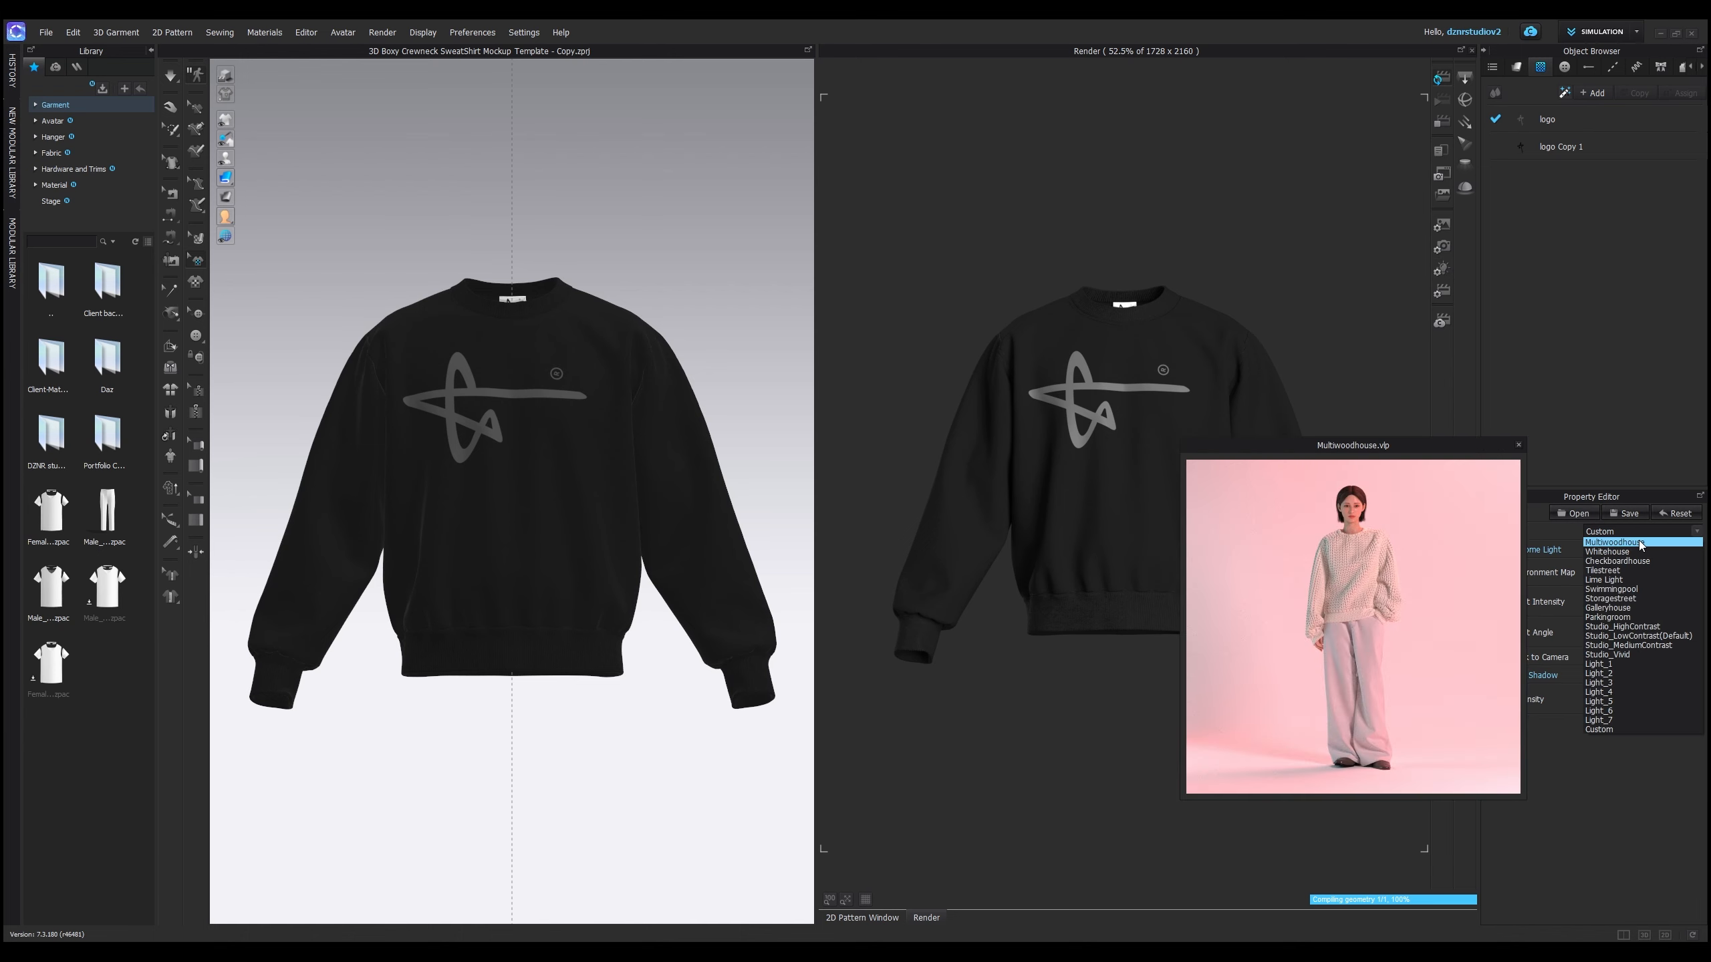
pyautogui.click(1638, 541)
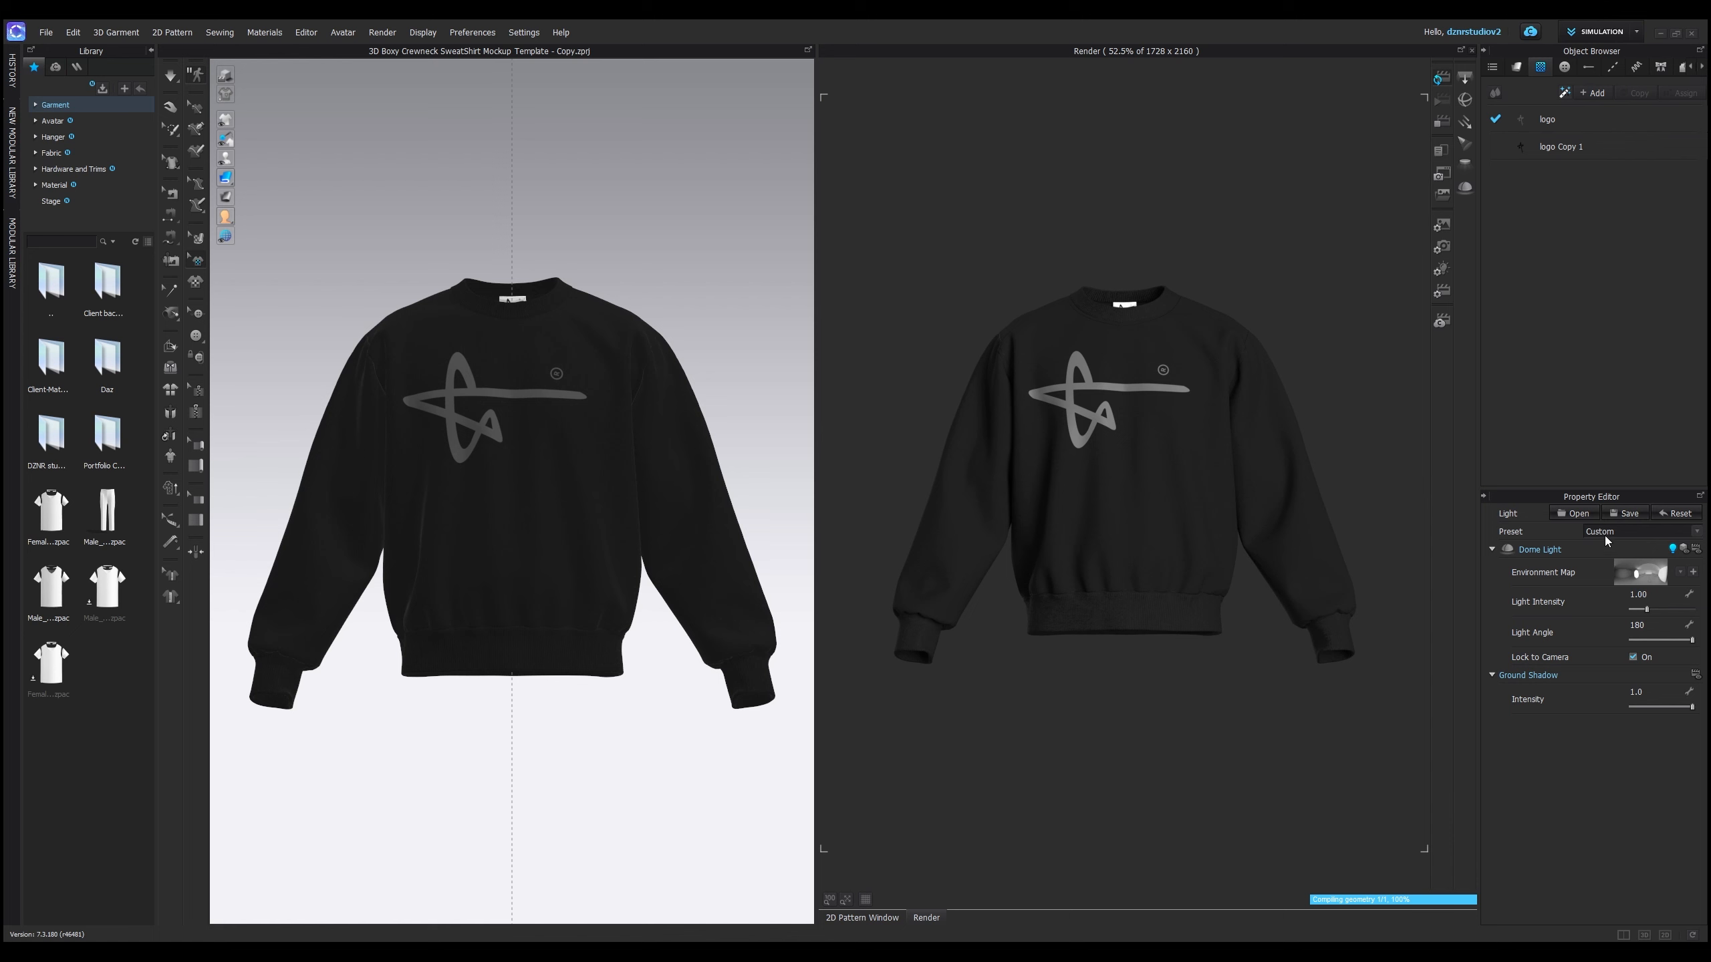
pyautogui.click(1610, 532)
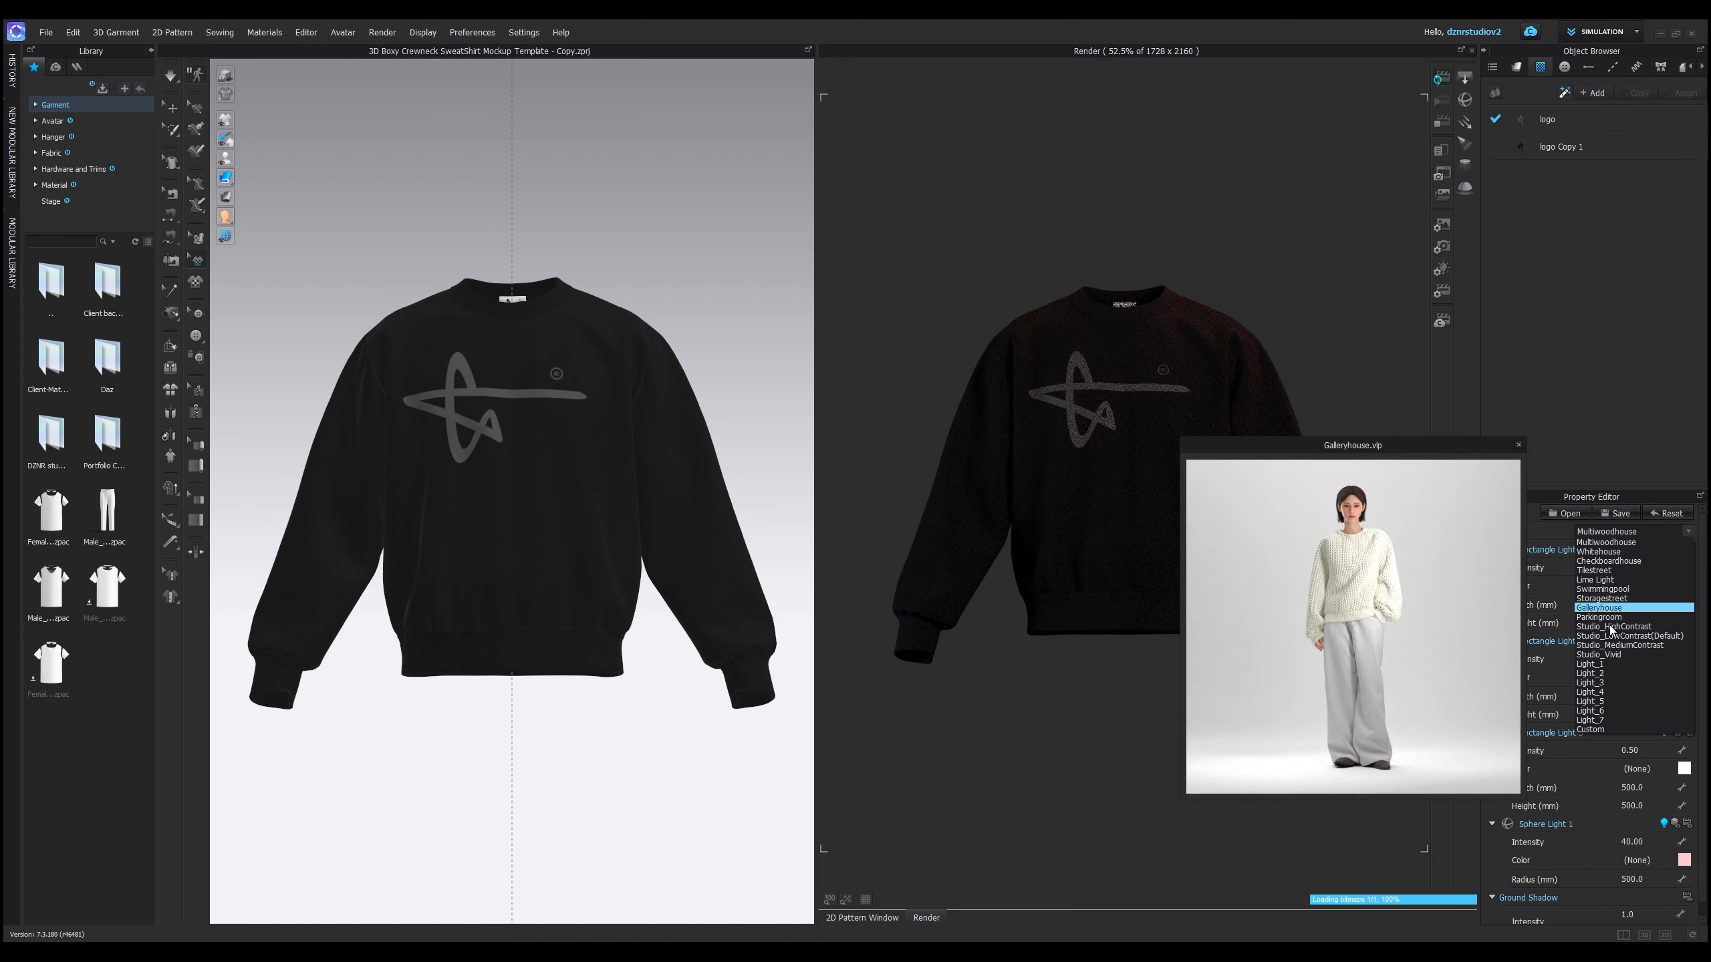
pyautogui.click(1625, 654)
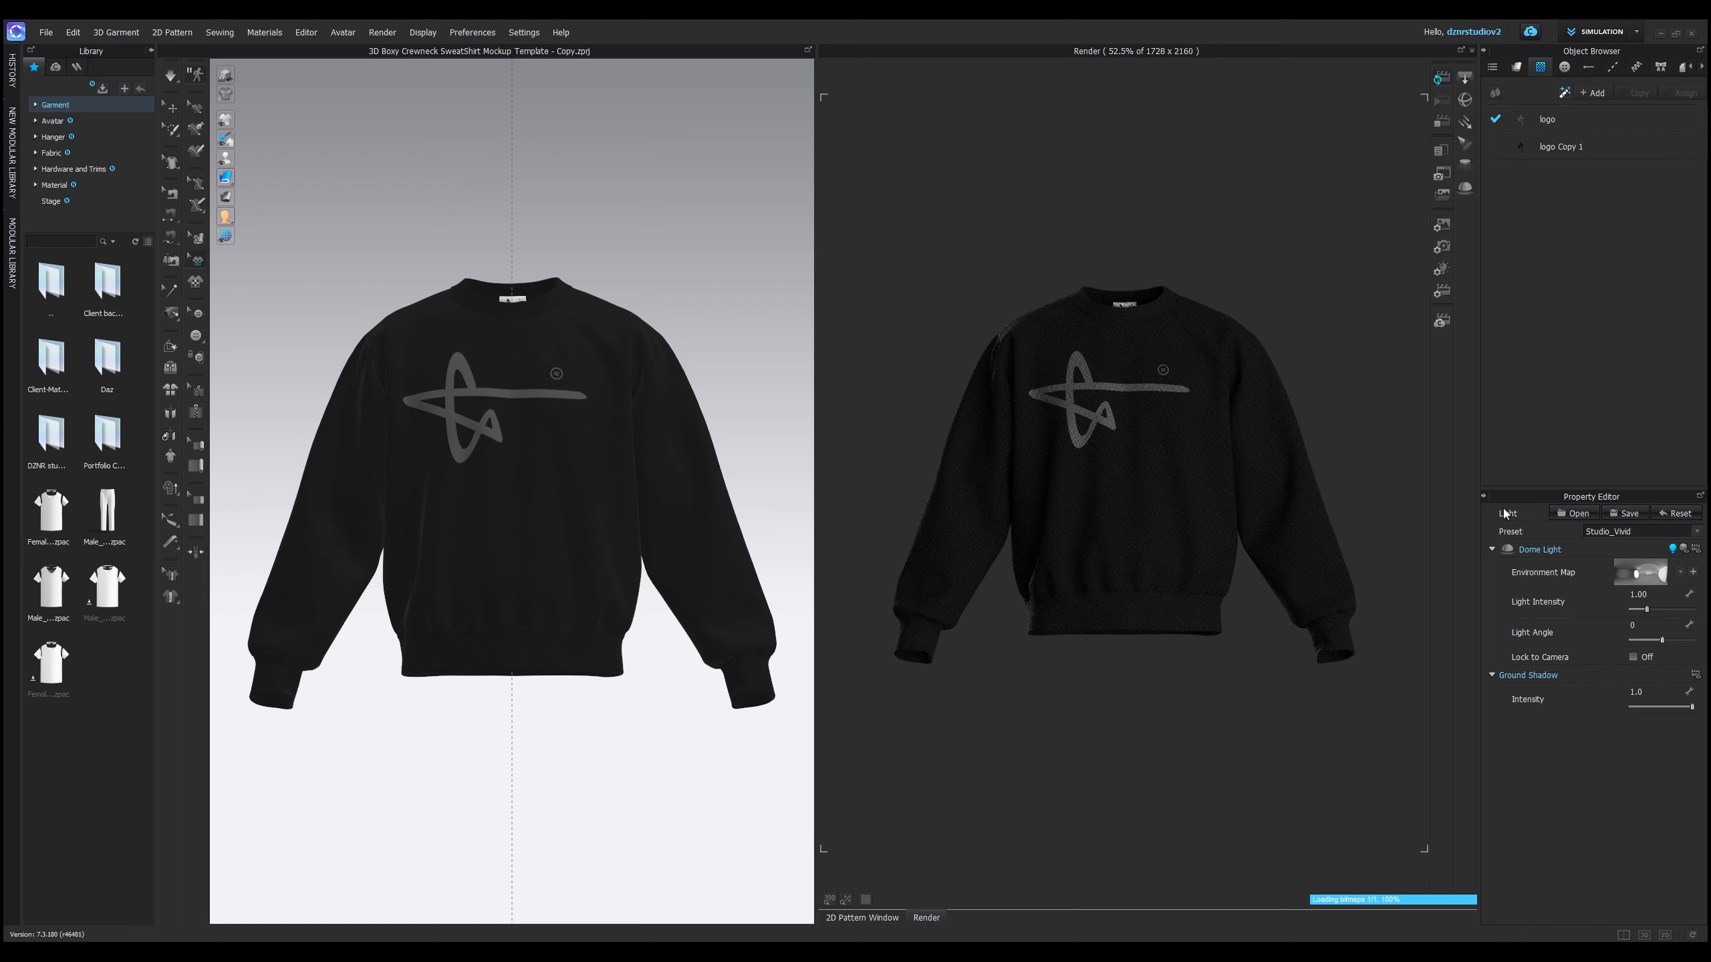
# - Set the dome light's angle to 180 and lock the light to the camera
pyautogui.click(1662, 593)
pyautogui.click(1645, 625)
pyautogui.write('180')
pyautogui.press('Return')
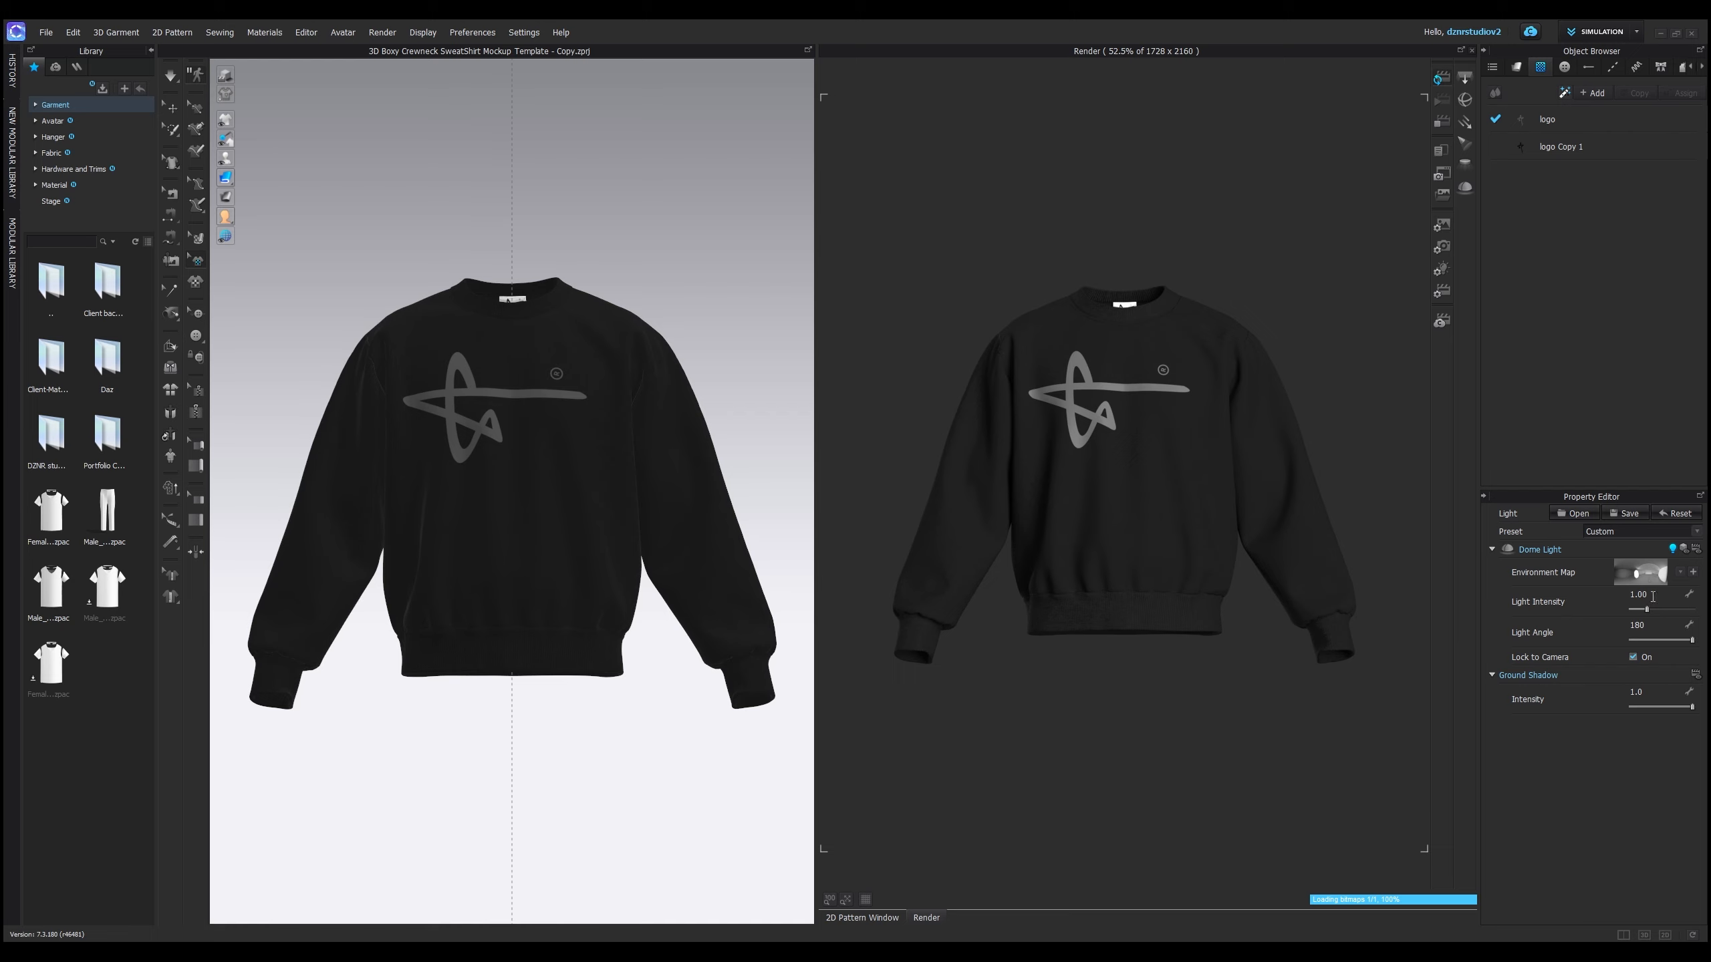
pyautogui.click(1655, 594)
pyautogui.click(1601, 594)
pyautogui.click(1608, 533)
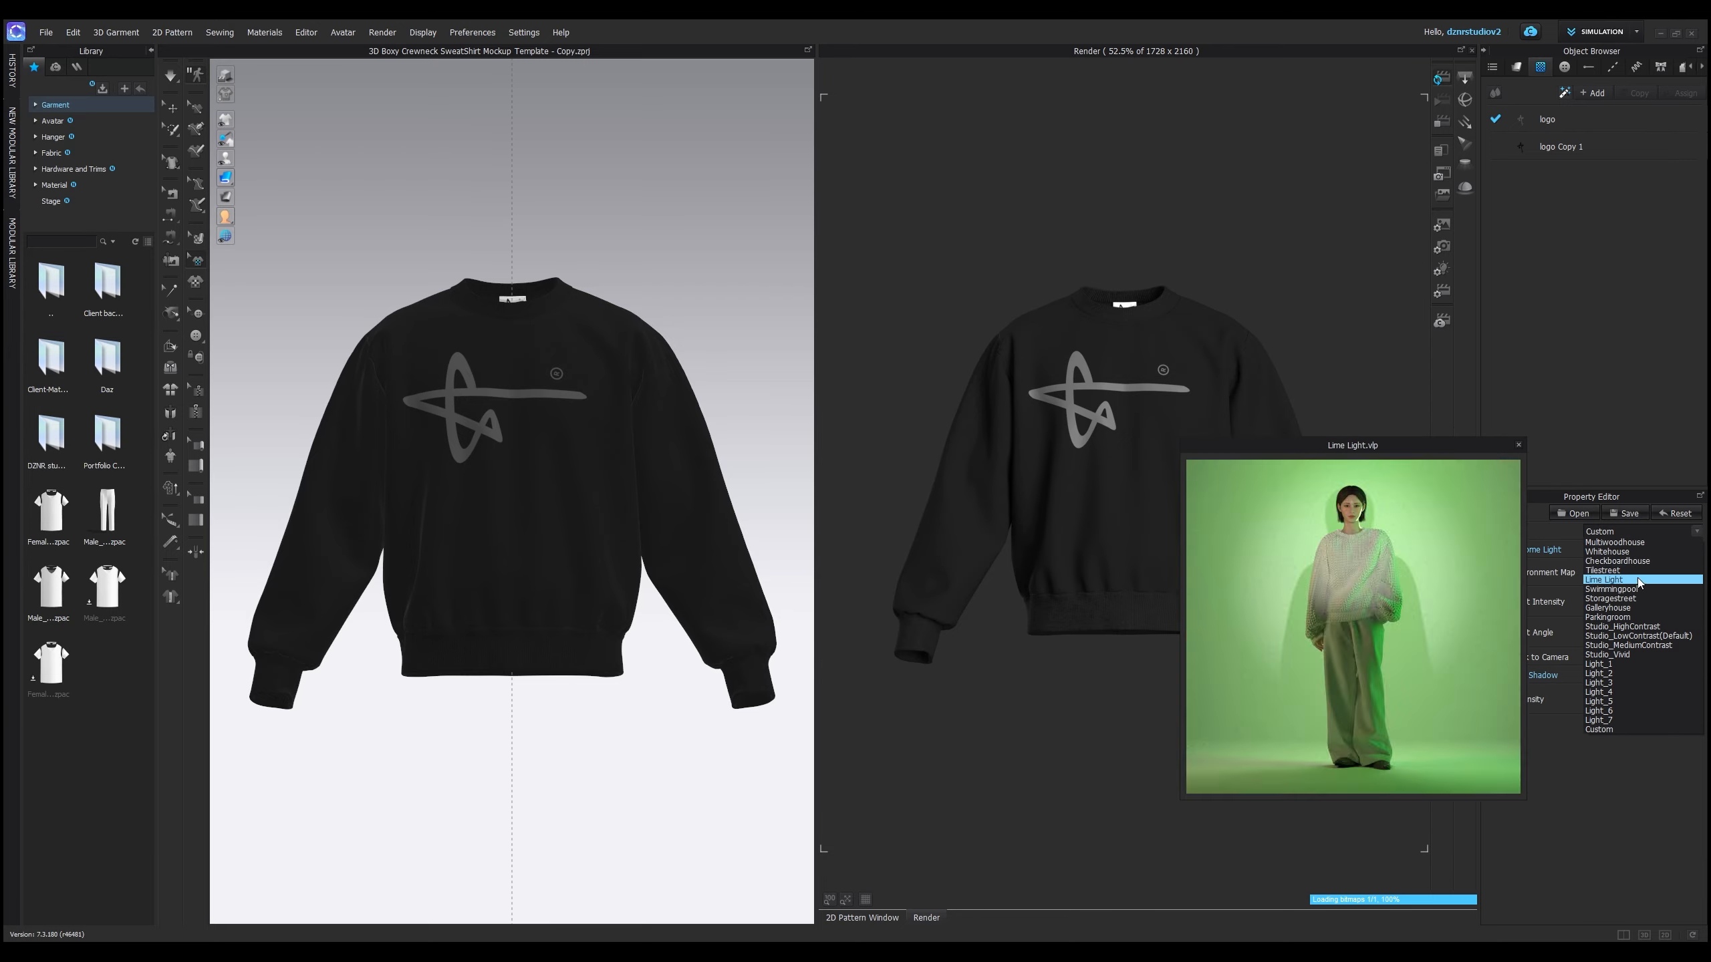
pyautogui.click(1623, 769)
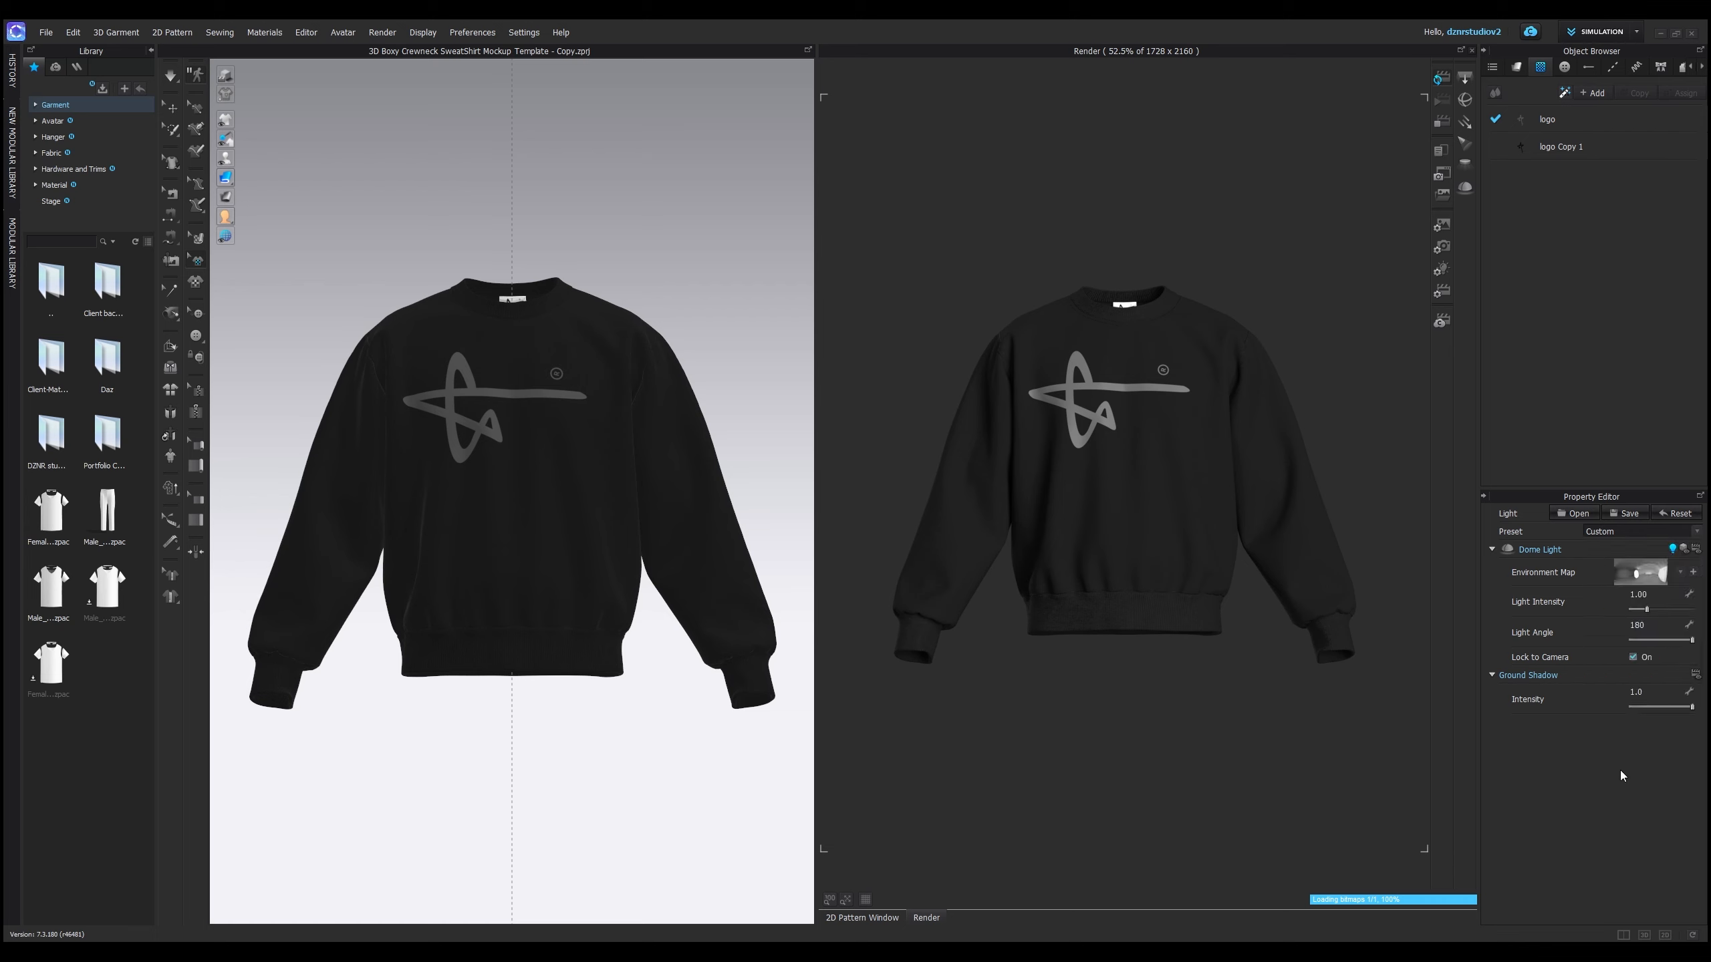
# - Set the turntable image render to output All colorways in the Image/Video properties
pyautogui.click(1444, 250)
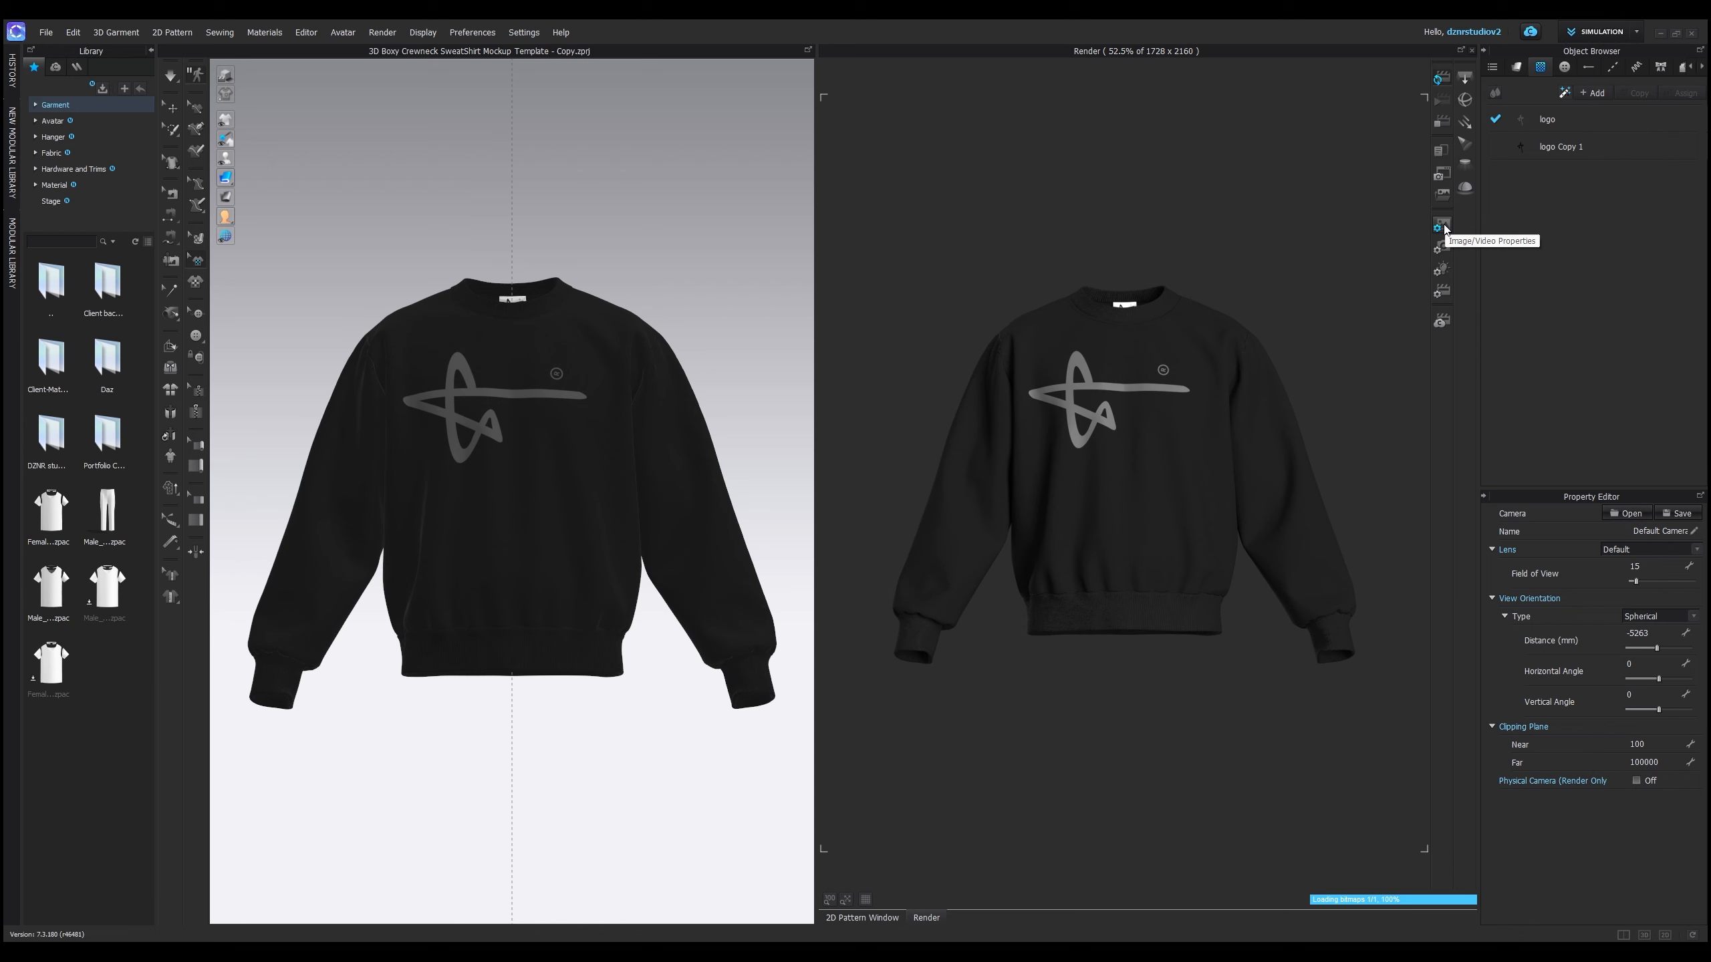
pyautogui.click(1442, 226)
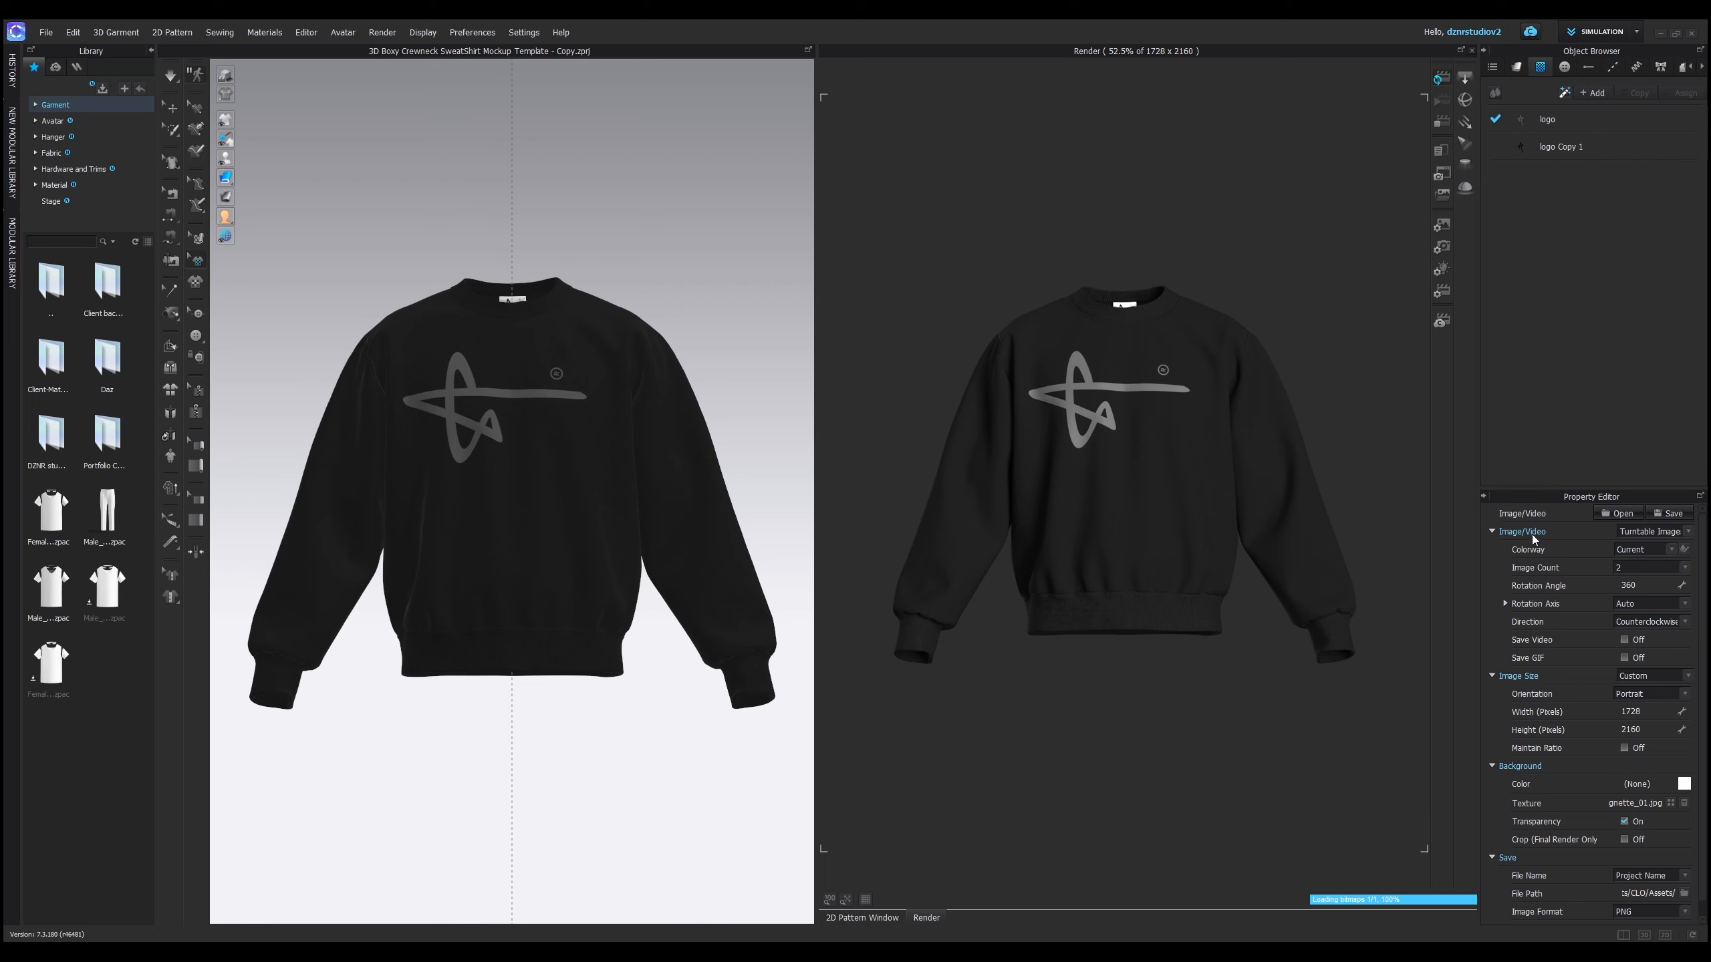
pyautogui.click(1675, 534)
pyautogui.click(1647, 554)
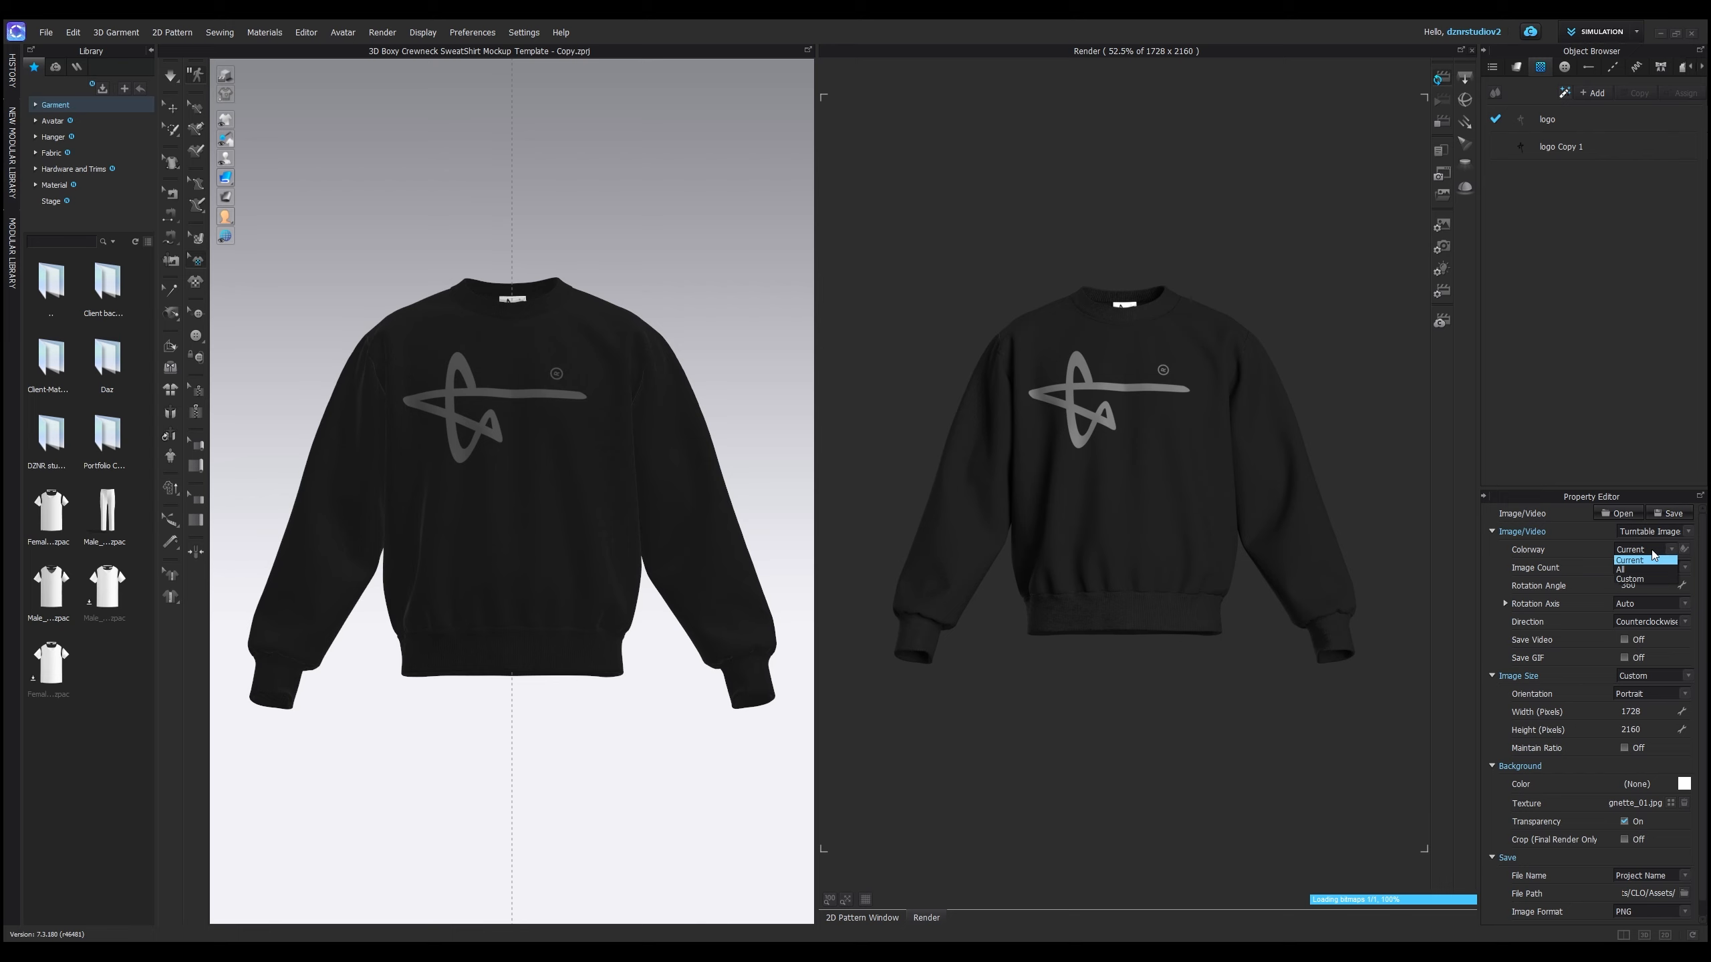
pyautogui.click(1620, 570)
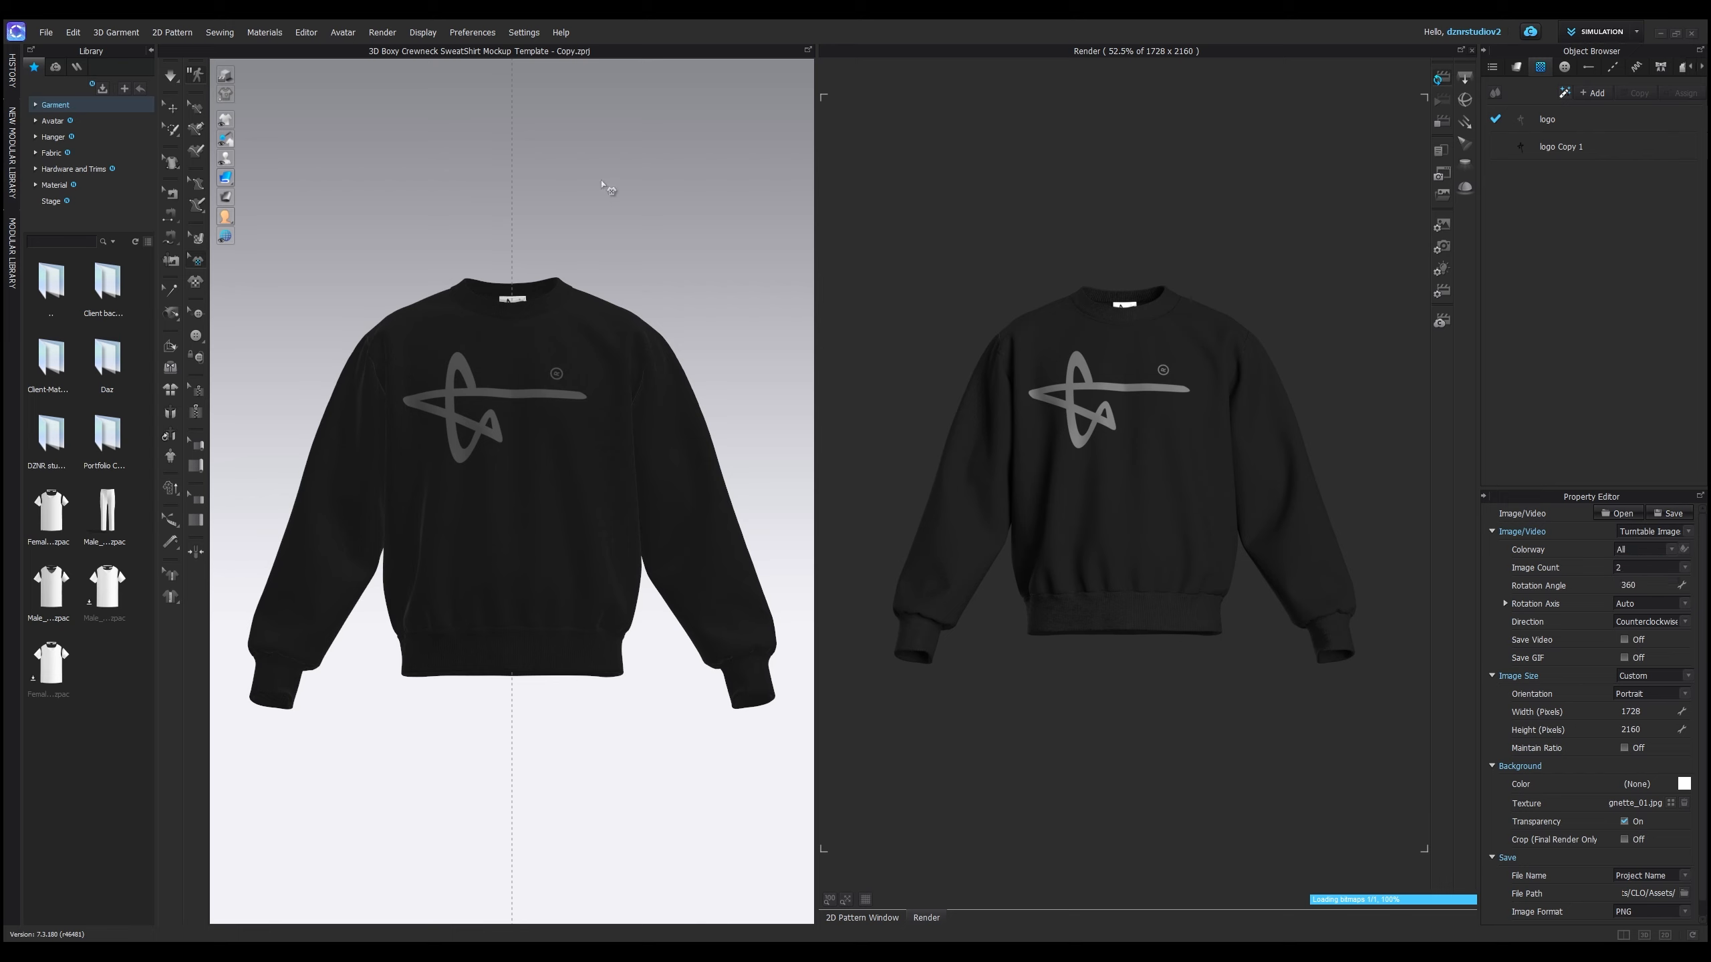
# - Make Black n Wh the active colorway in the Colorway Editor and return to the Render window
pyautogui.click(303, 32)
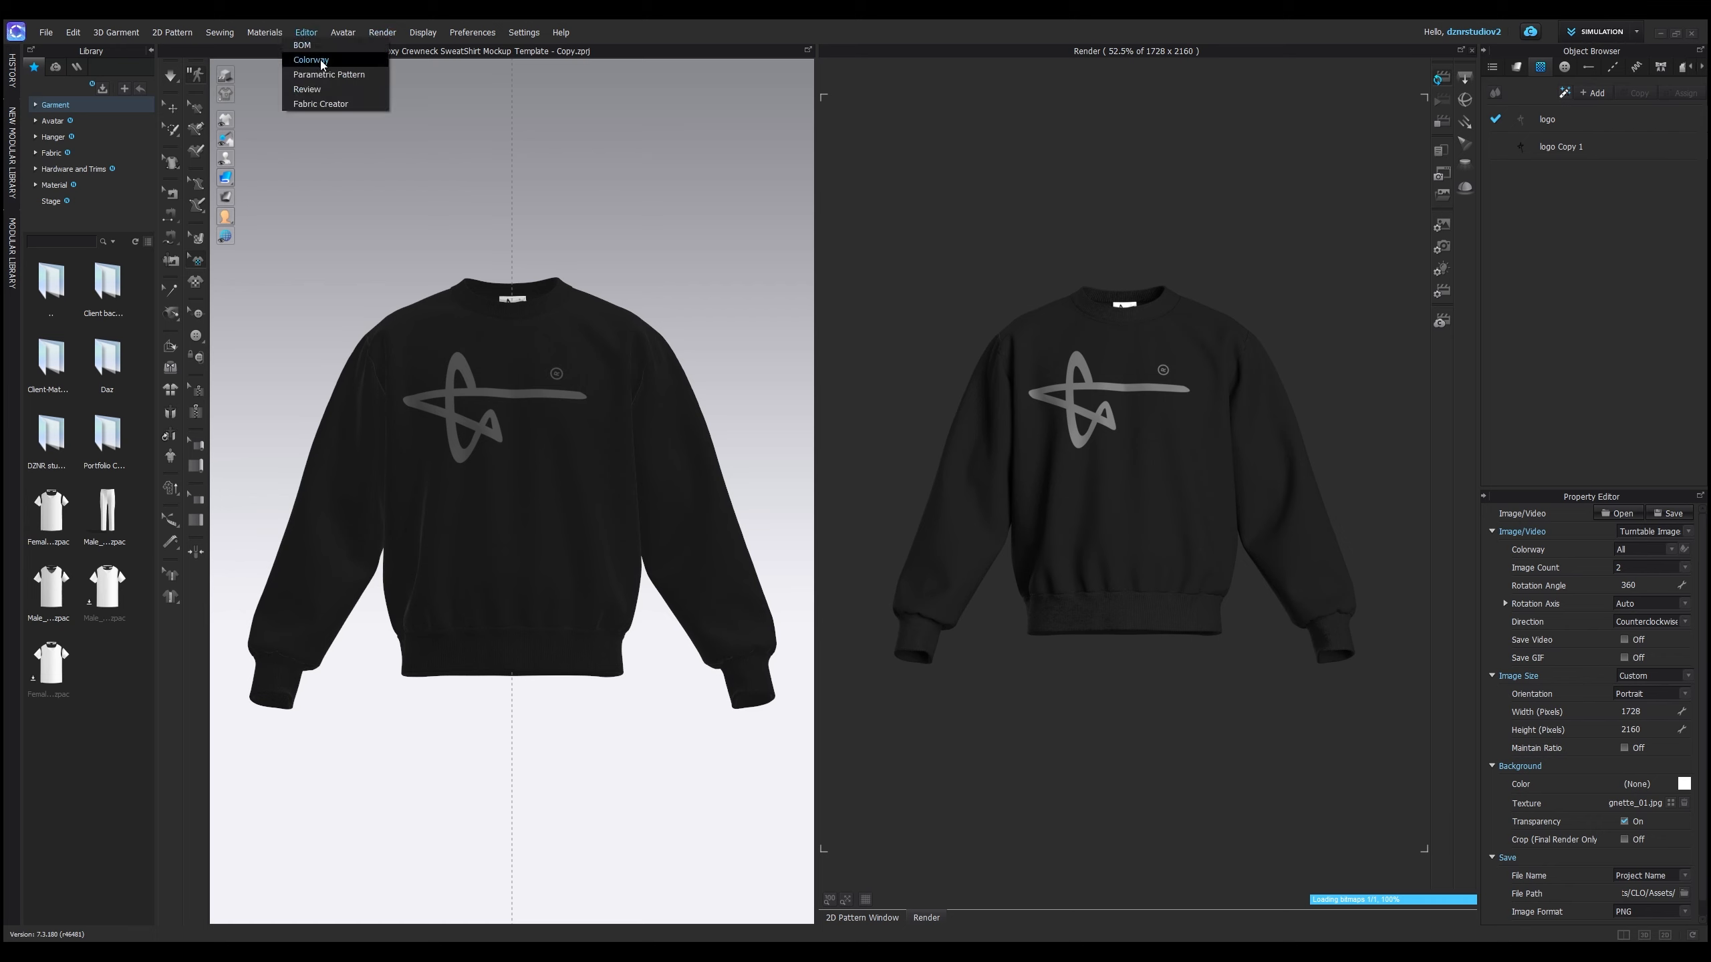
pyautogui.click(312, 61)
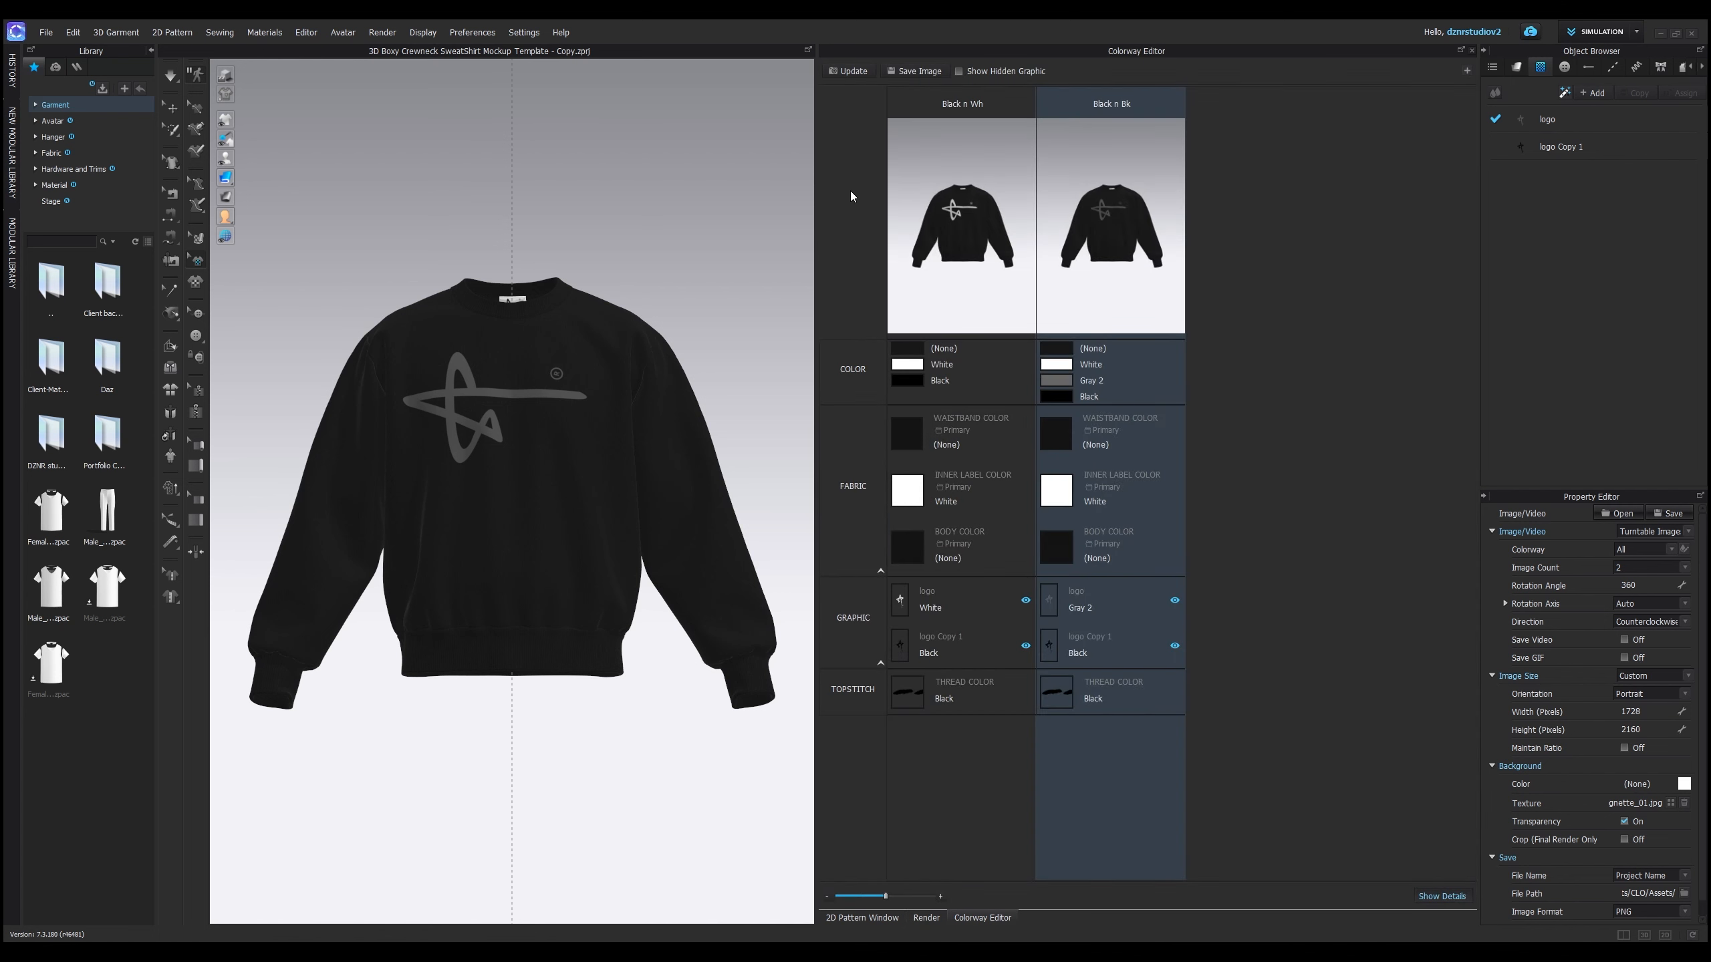
pyautogui.click(982, 90)
pyautogui.click(1101, 88)
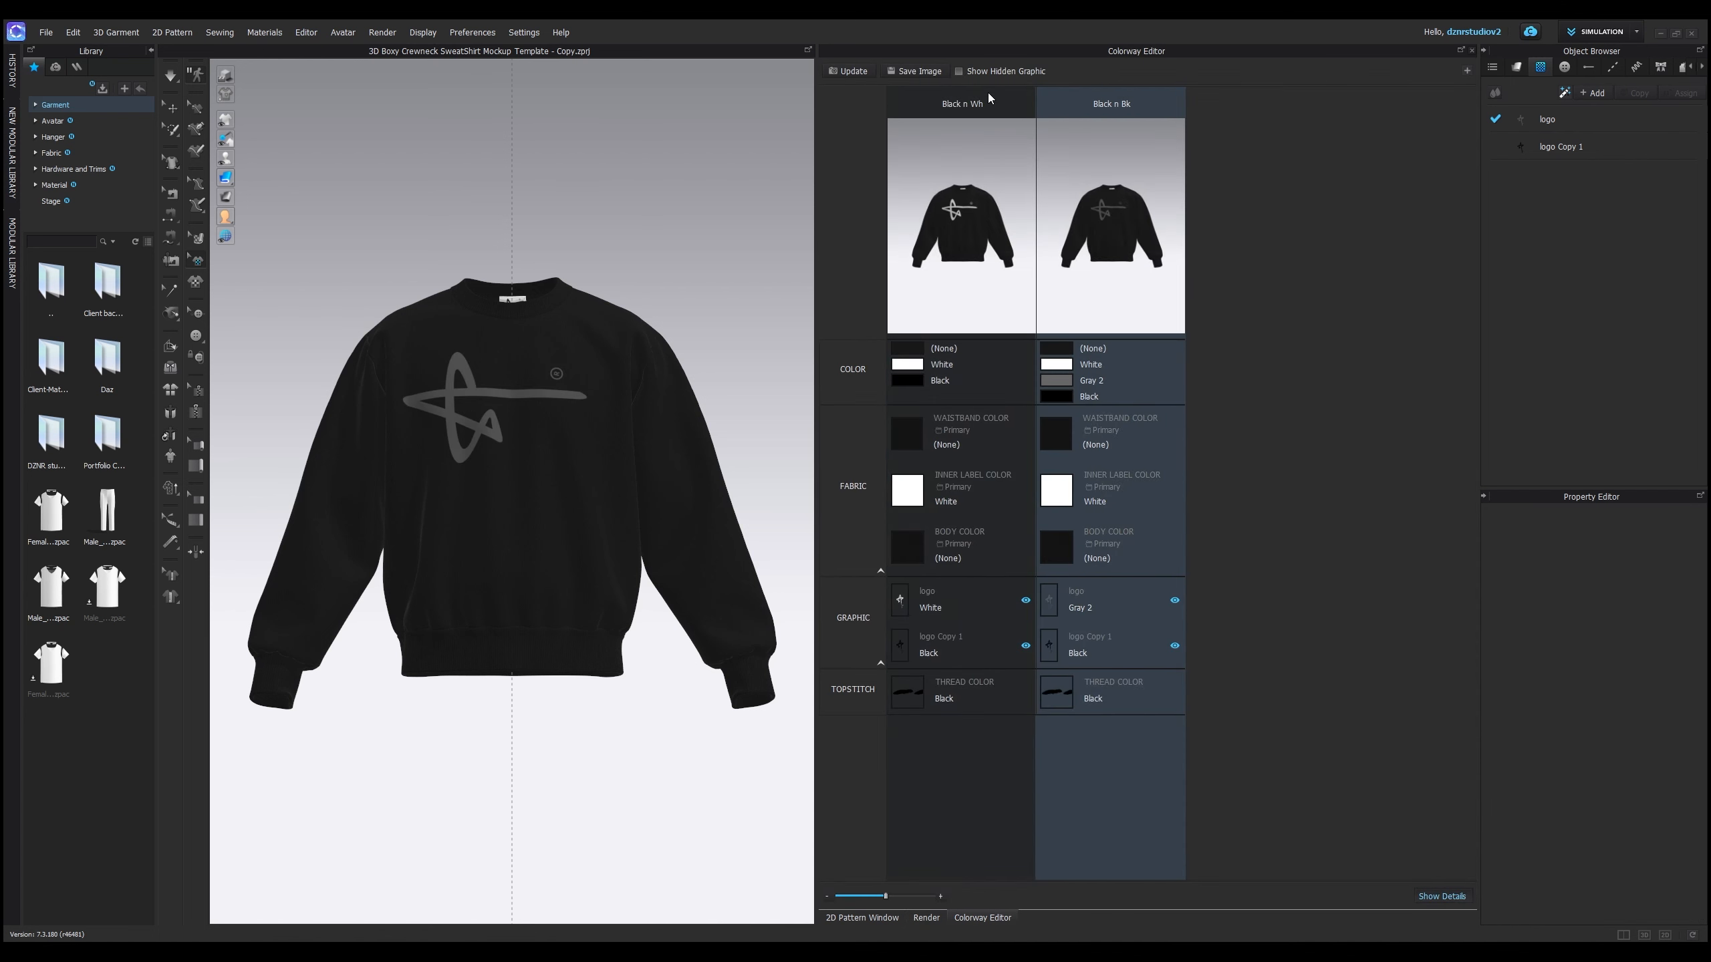
pyautogui.click(987, 92)
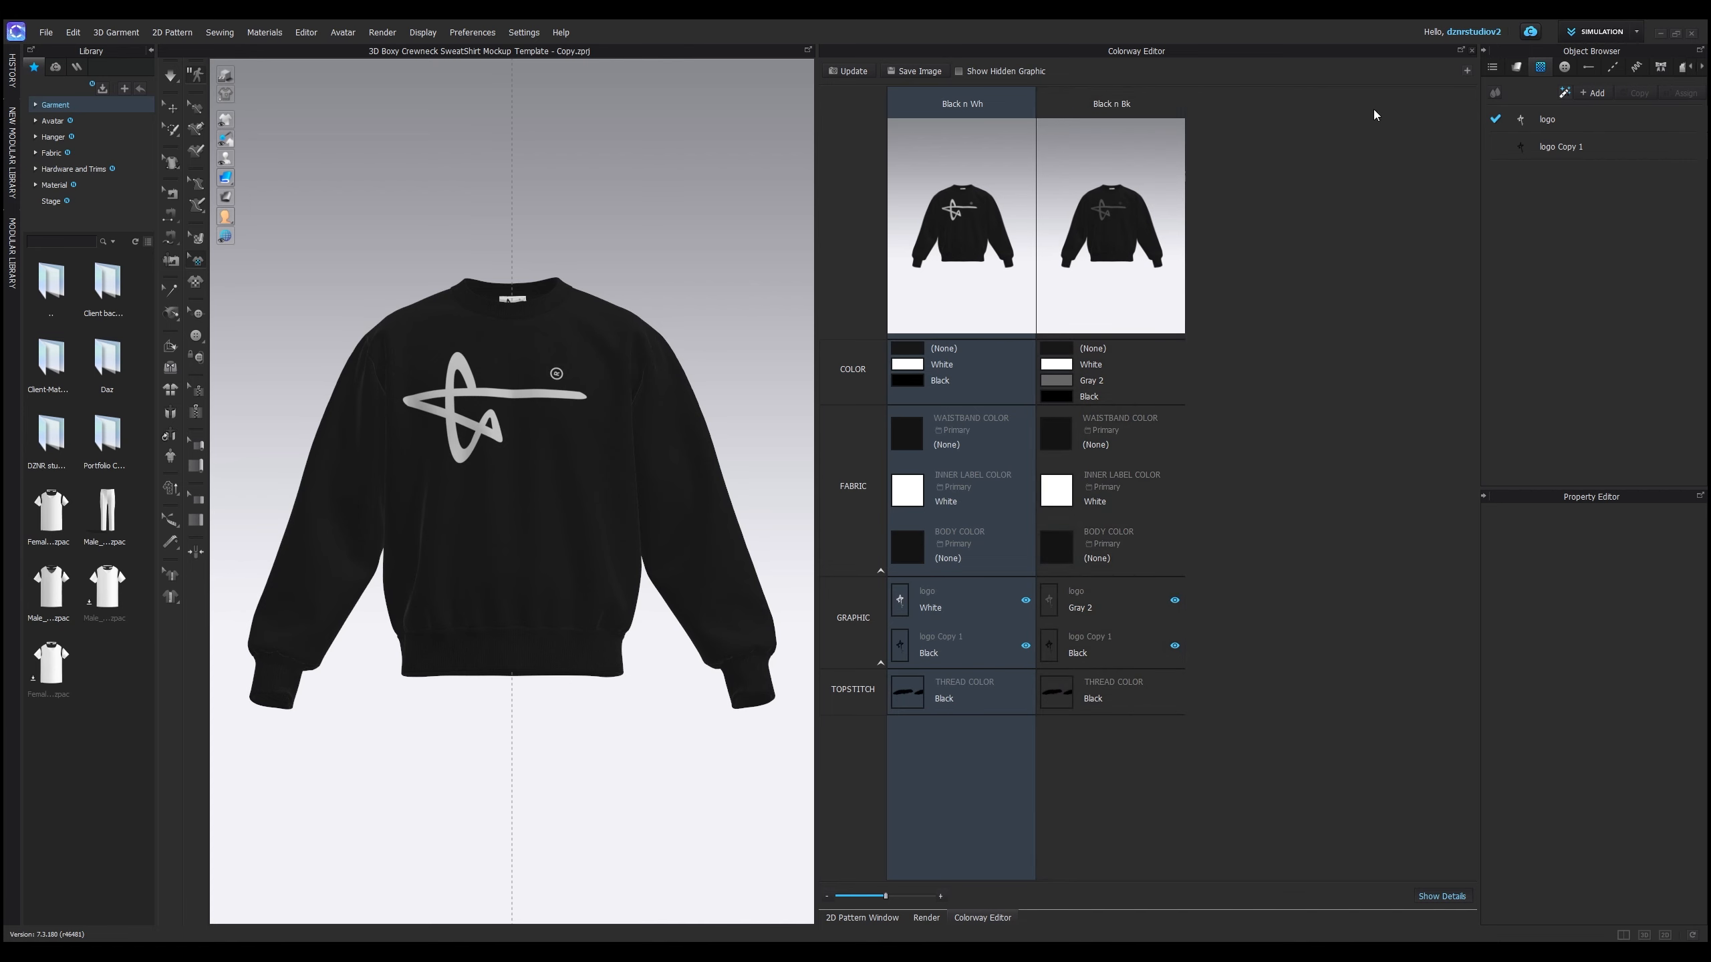
pyautogui.click(1471, 51)
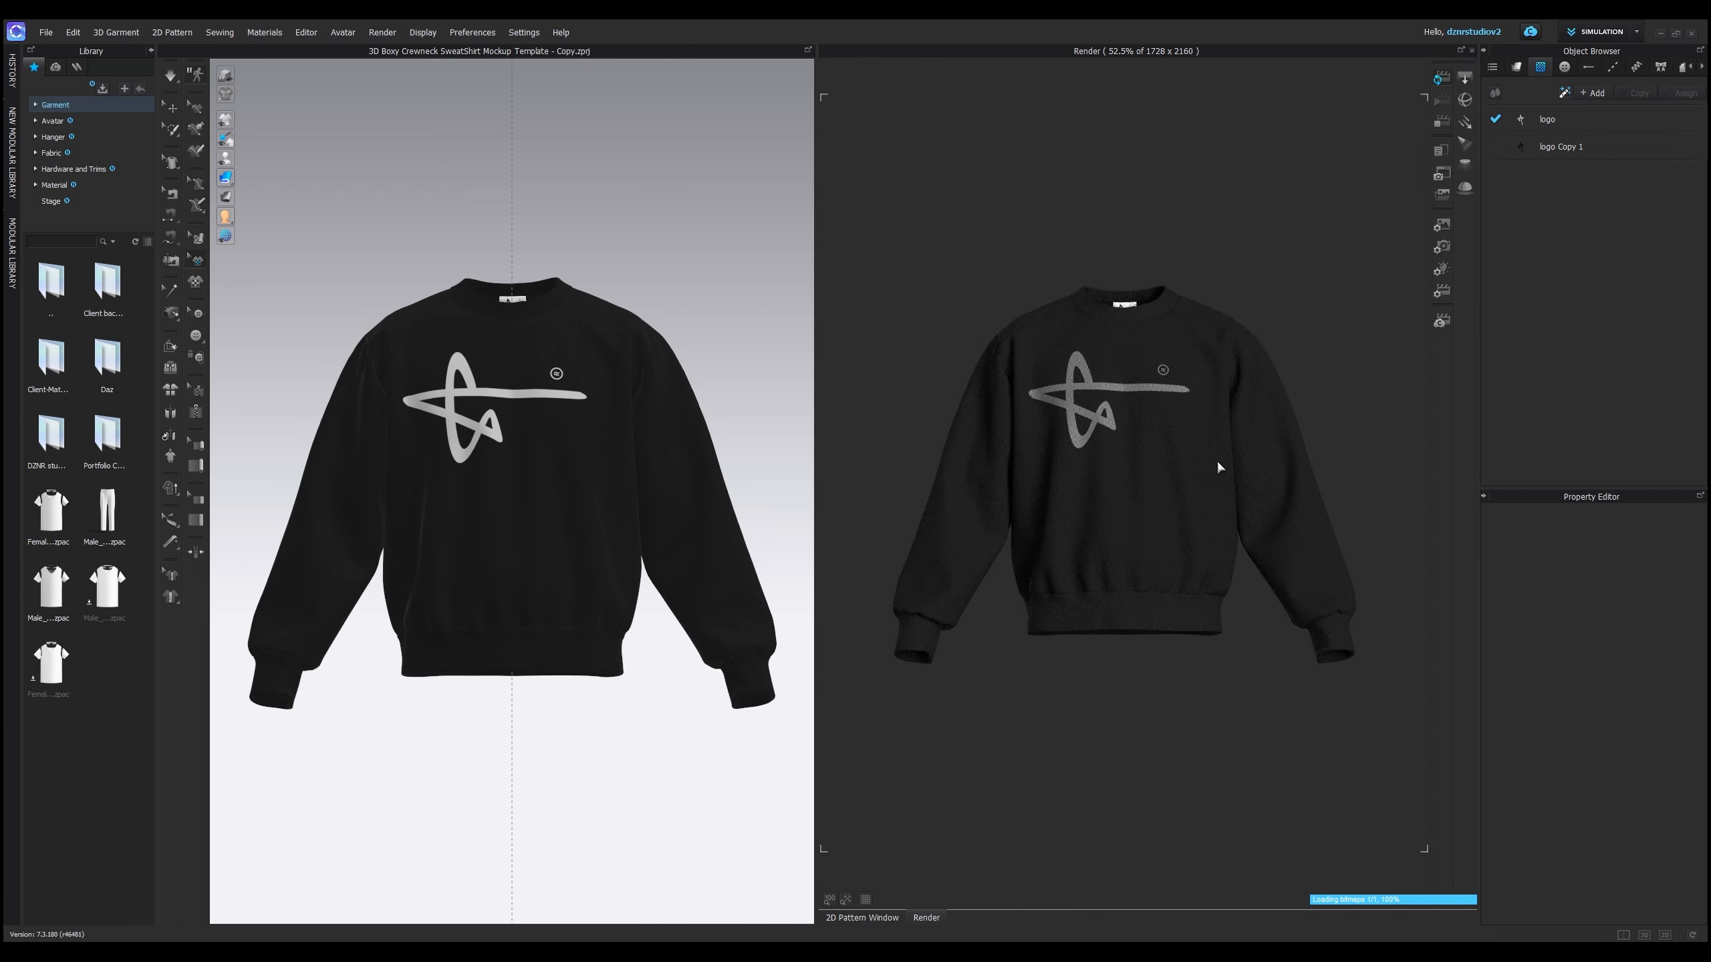
# - Set the turntable render's image count to 4 in the Image/Video properties
pyautogui.click(1441, 225)
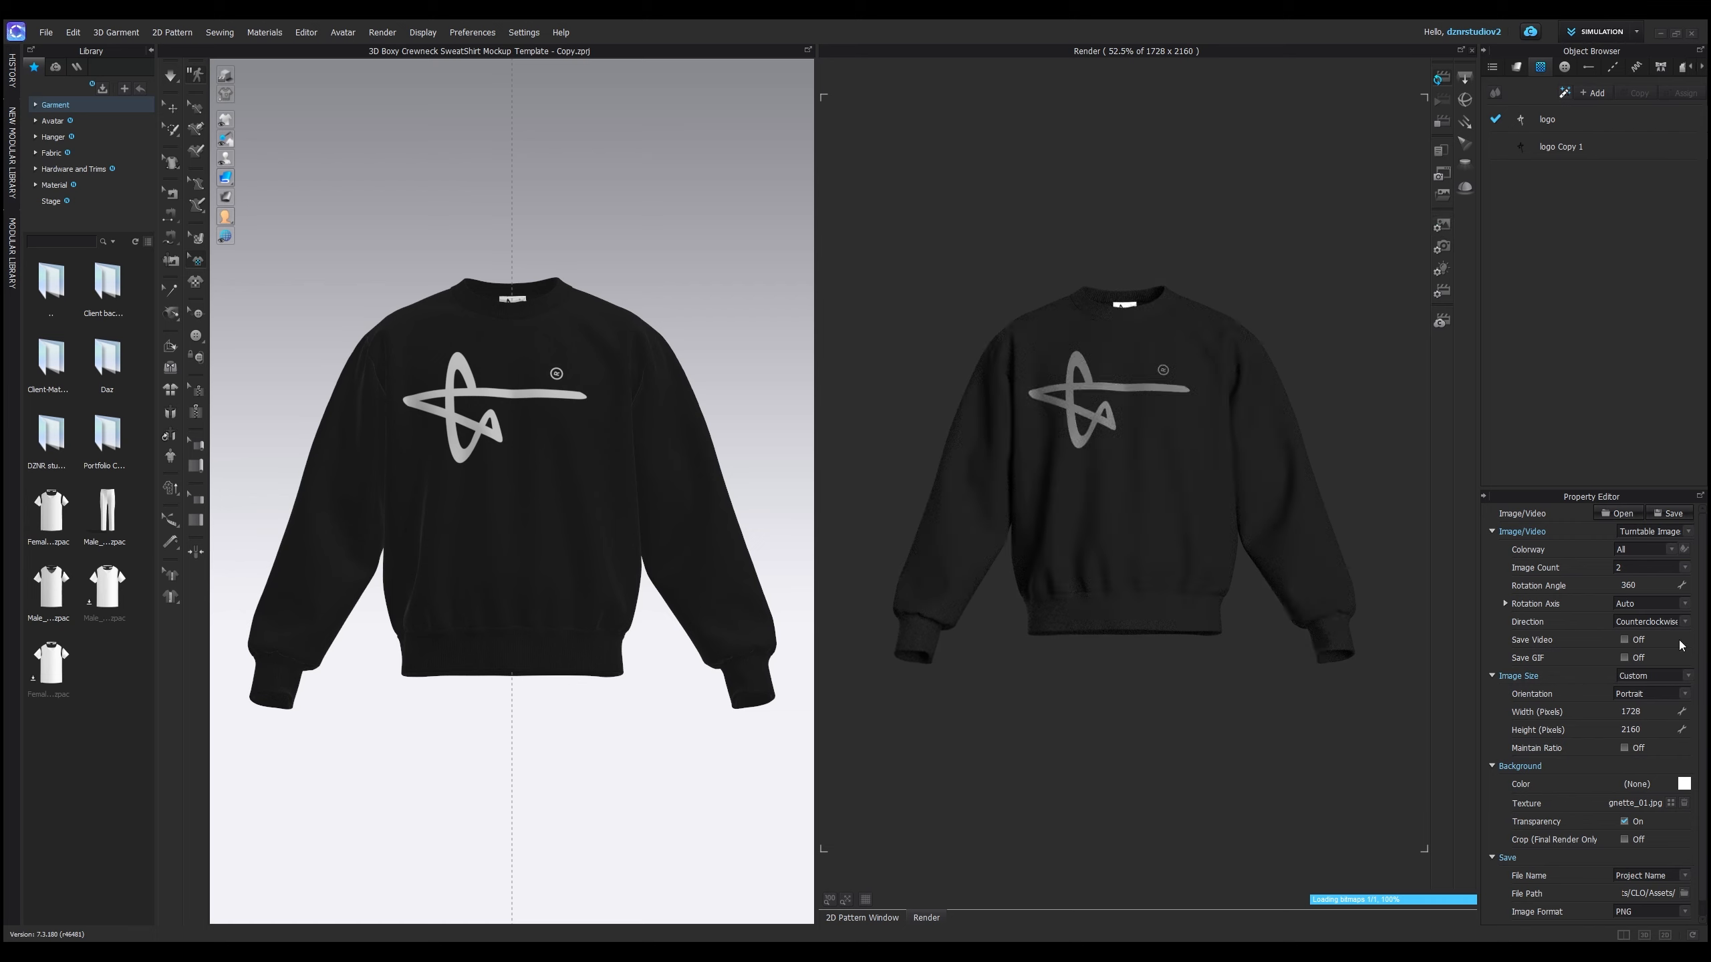
pyautogui.click(1643, 550)
pyautogui.click(1646, 566)
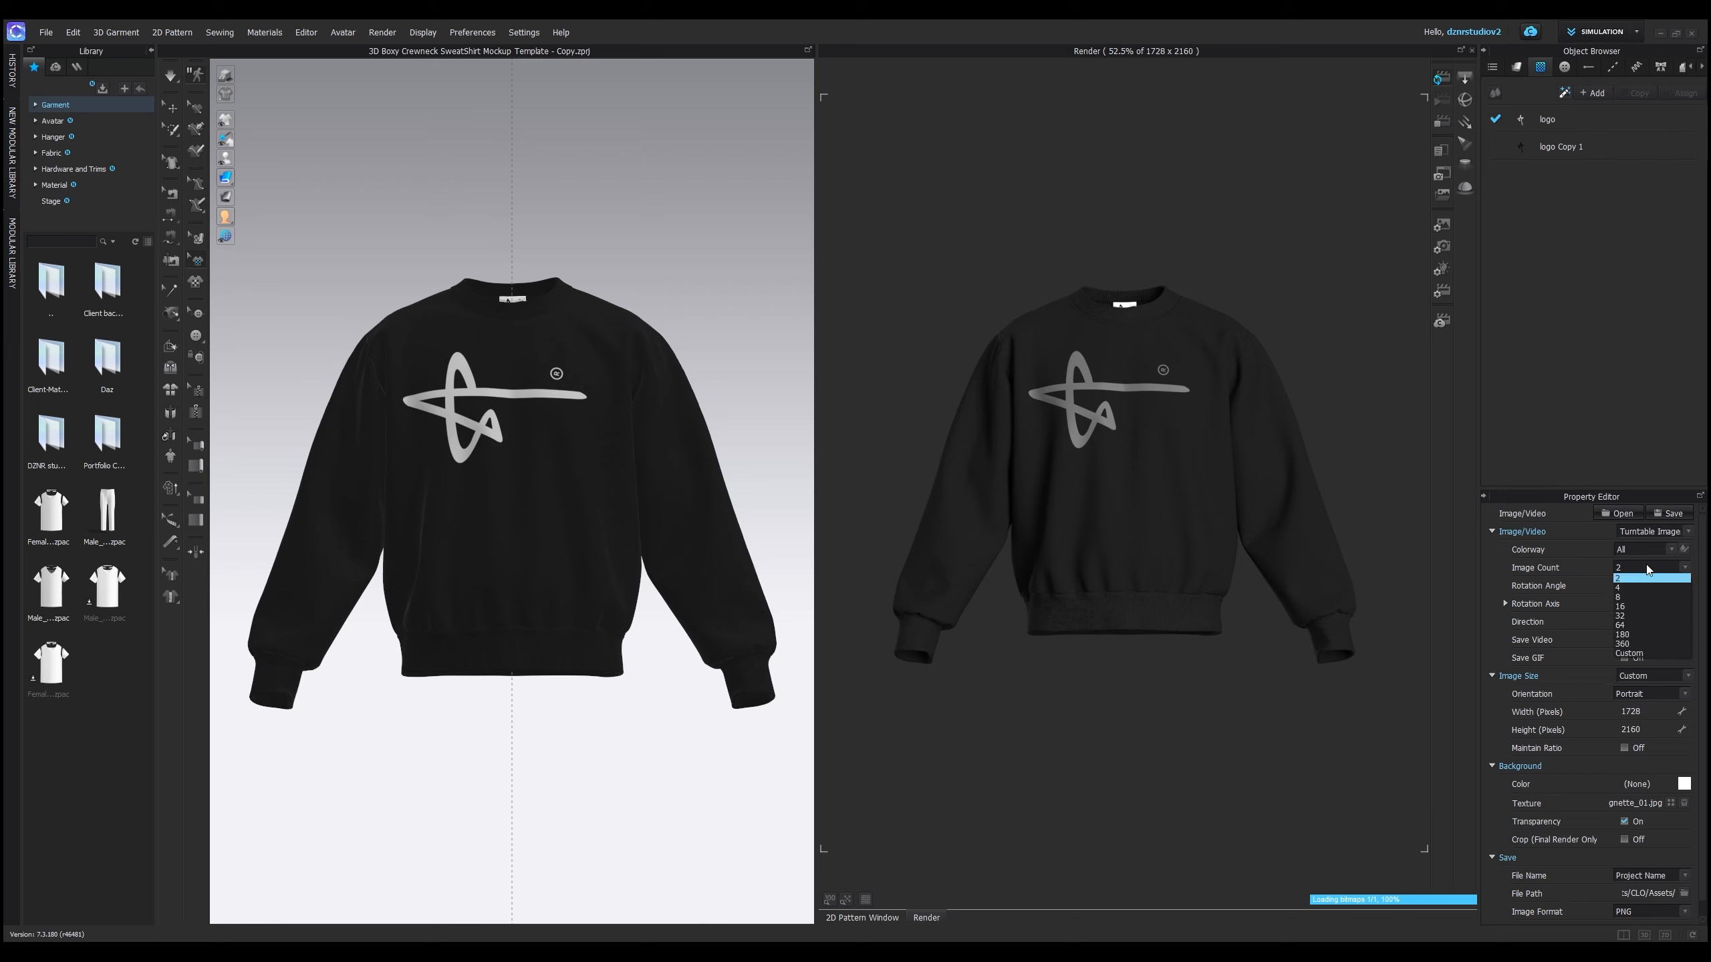
pyautogui.click(1647, 568)
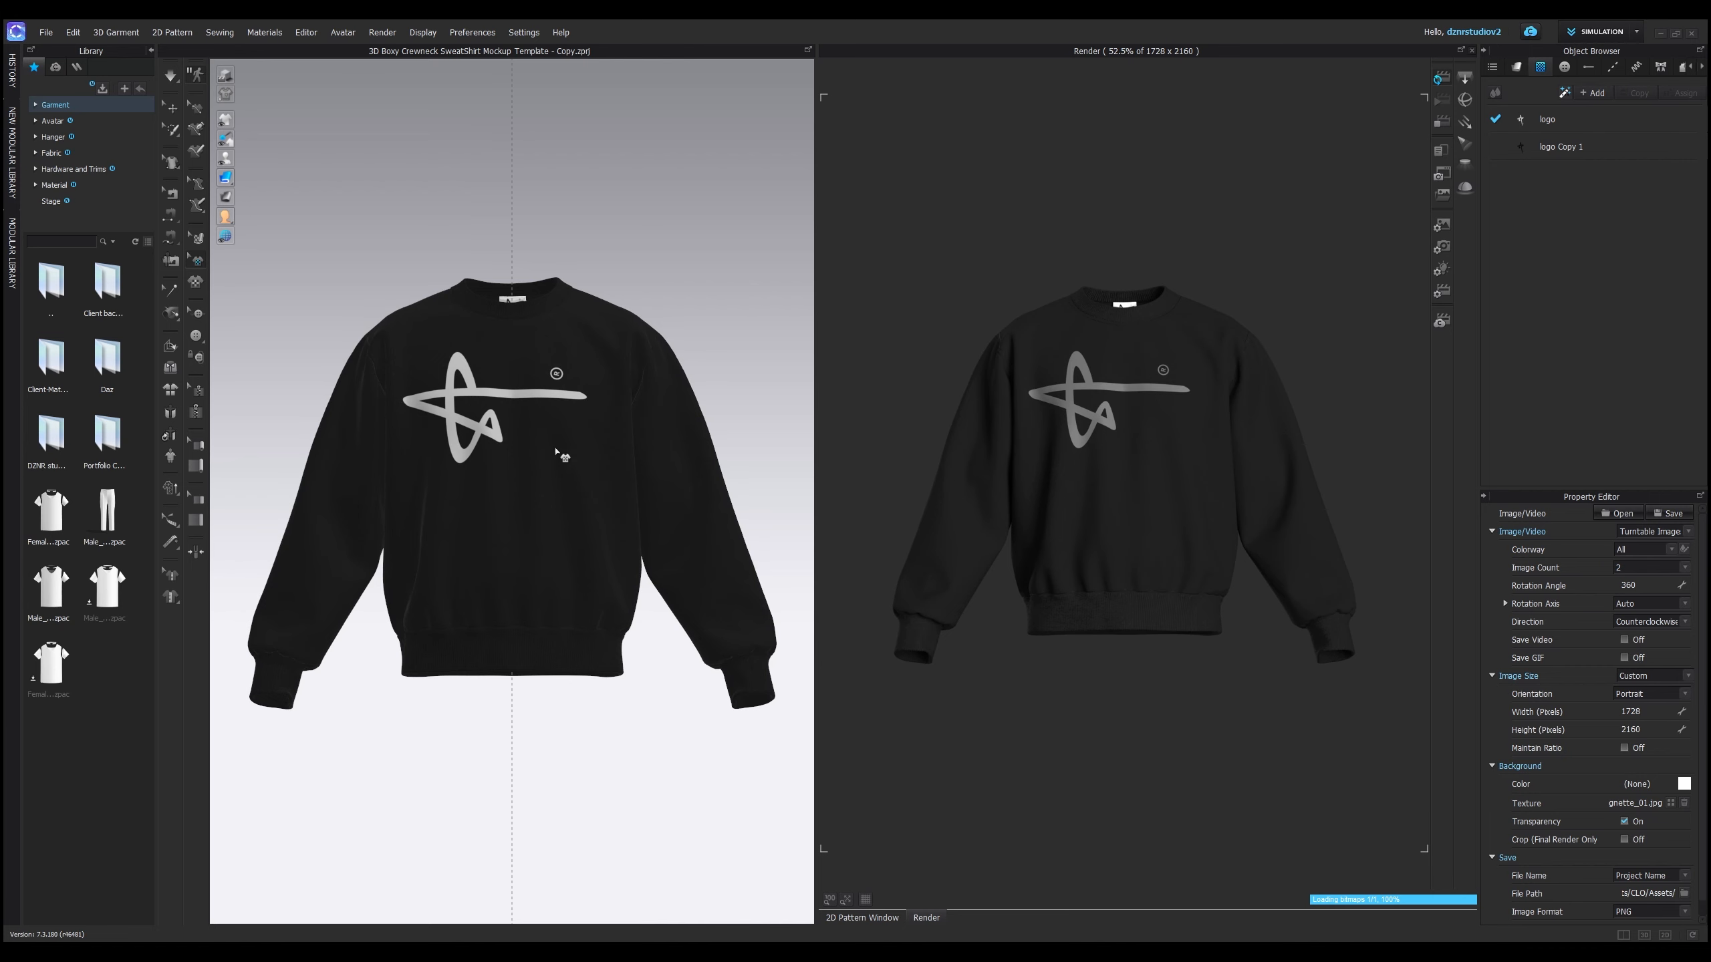
pyautogui.moveTo(548, 433); pyautogui.dragTo(682, 455, button='right')
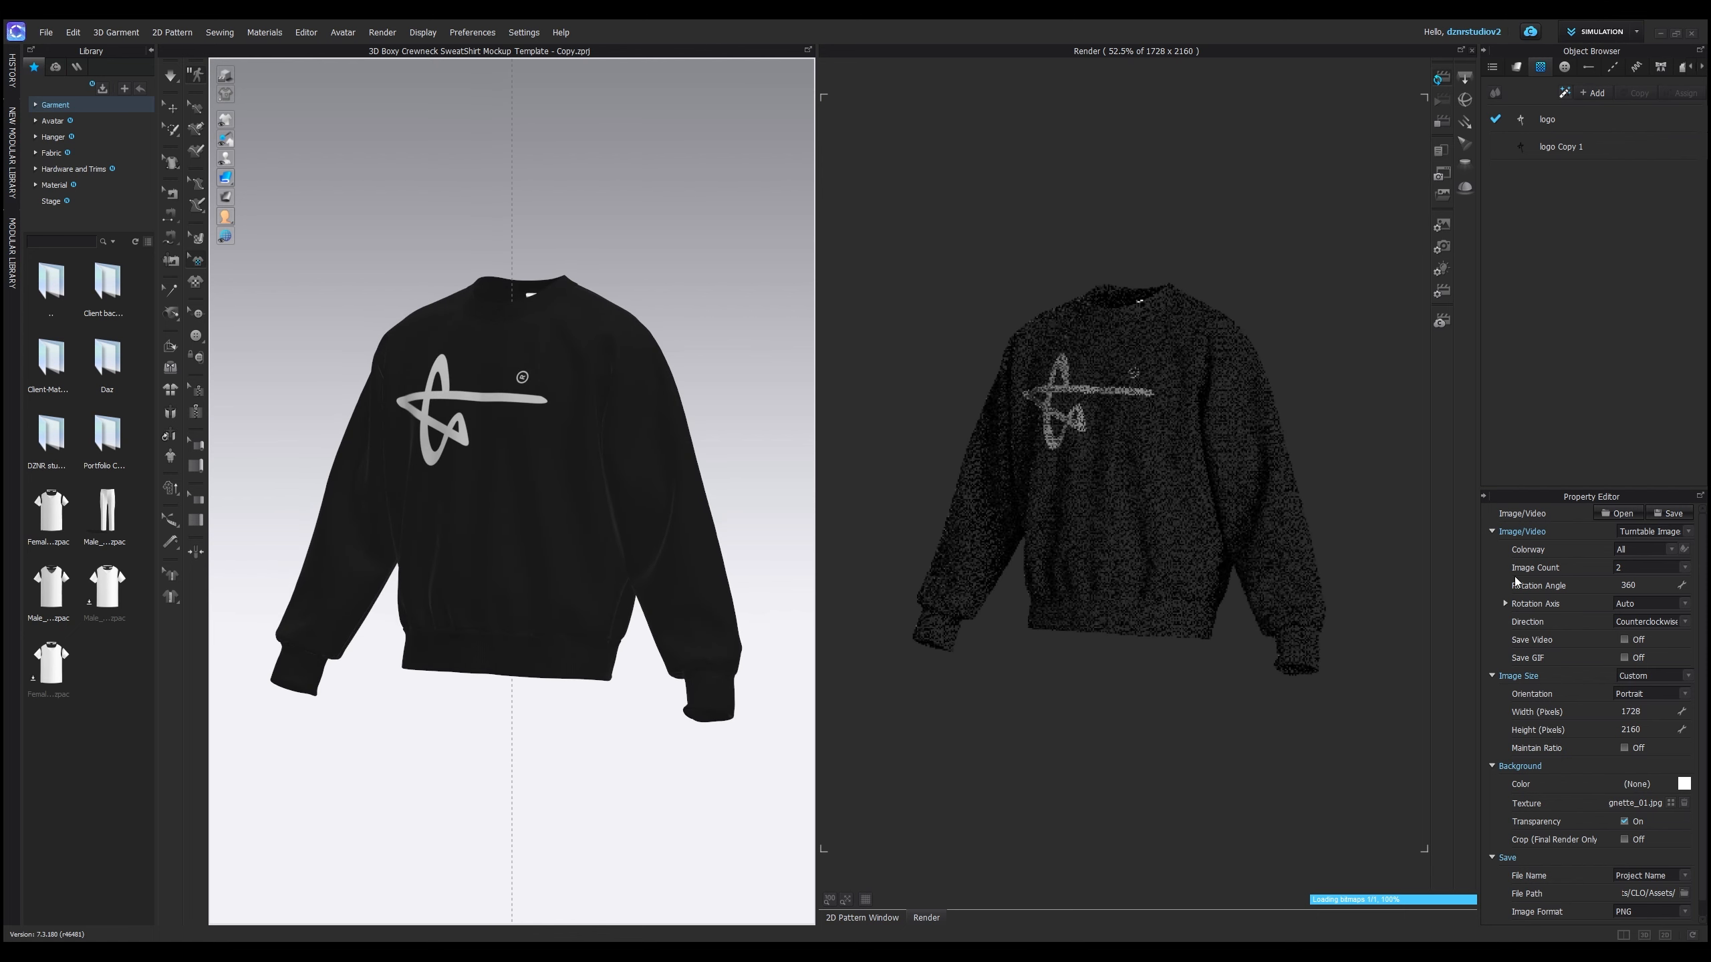
pyautogui.click(1636, 567)
pyautogui.click(1637, 588)
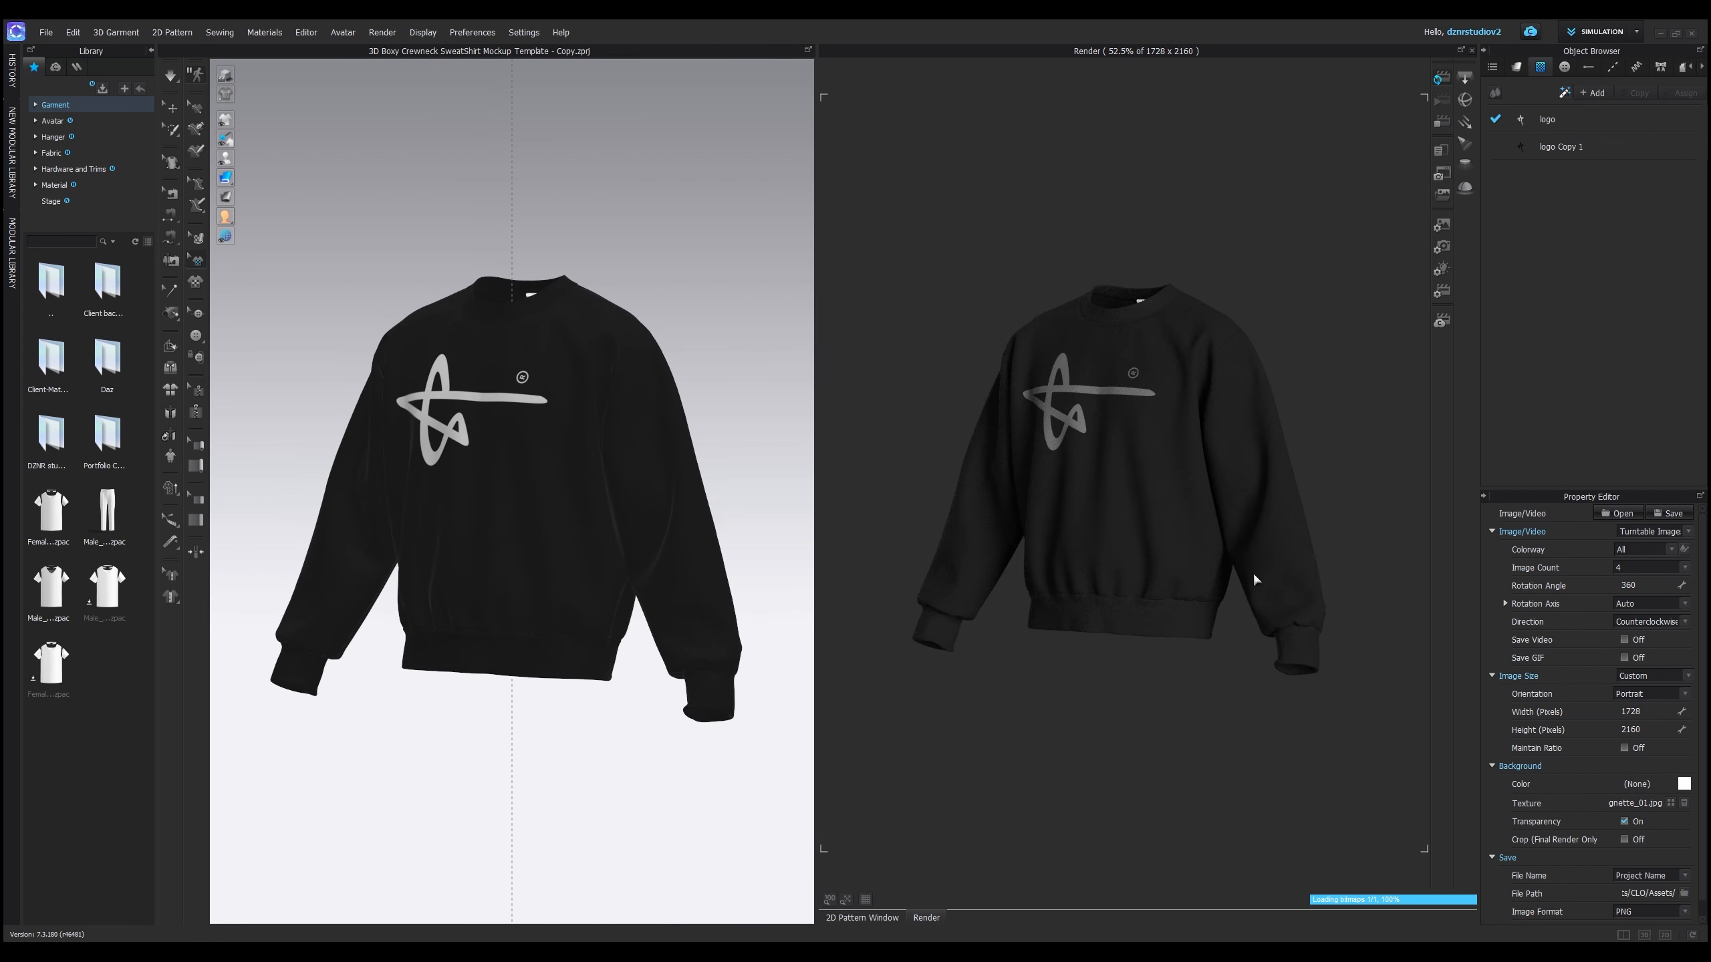
# - Try an image count of 8 for the turntable render and view the sweatshirt from different angles
pyautogui.moveTo(539, 525); pyautogui.dragTo(579, 524, button='right')
pyautogui.scroll(-3, 580, 528)
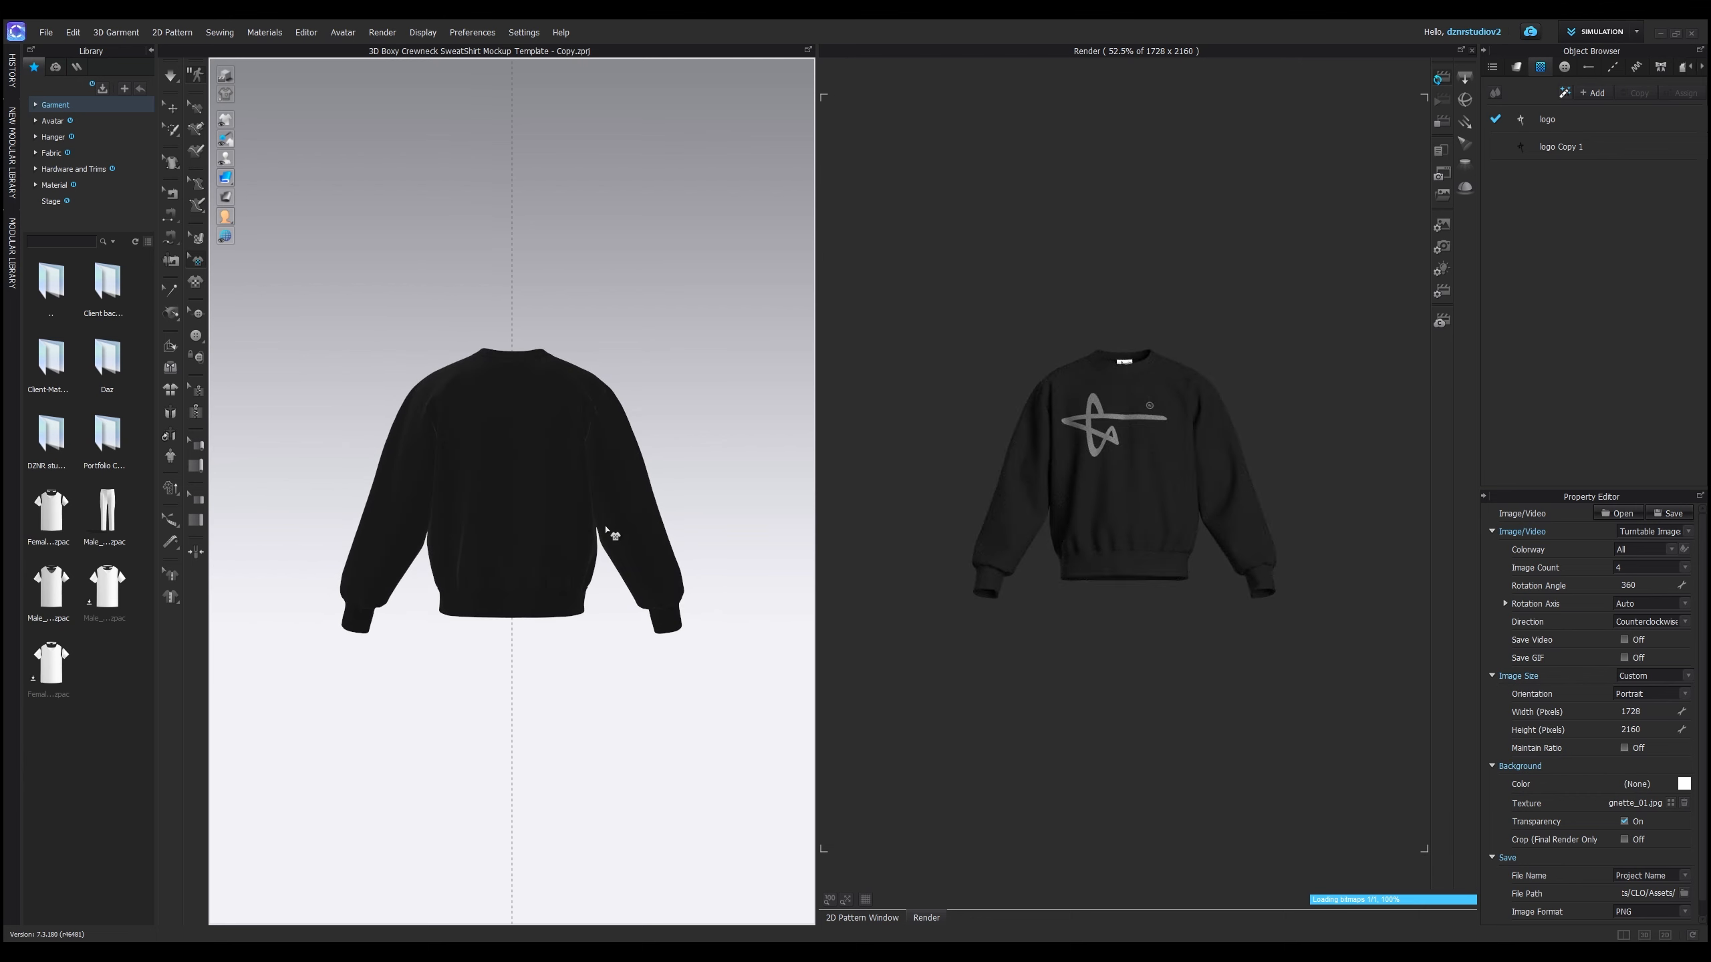
pyautogui.moveTo(610, 533); pyautogui.dragTo(748, 533, button='right')
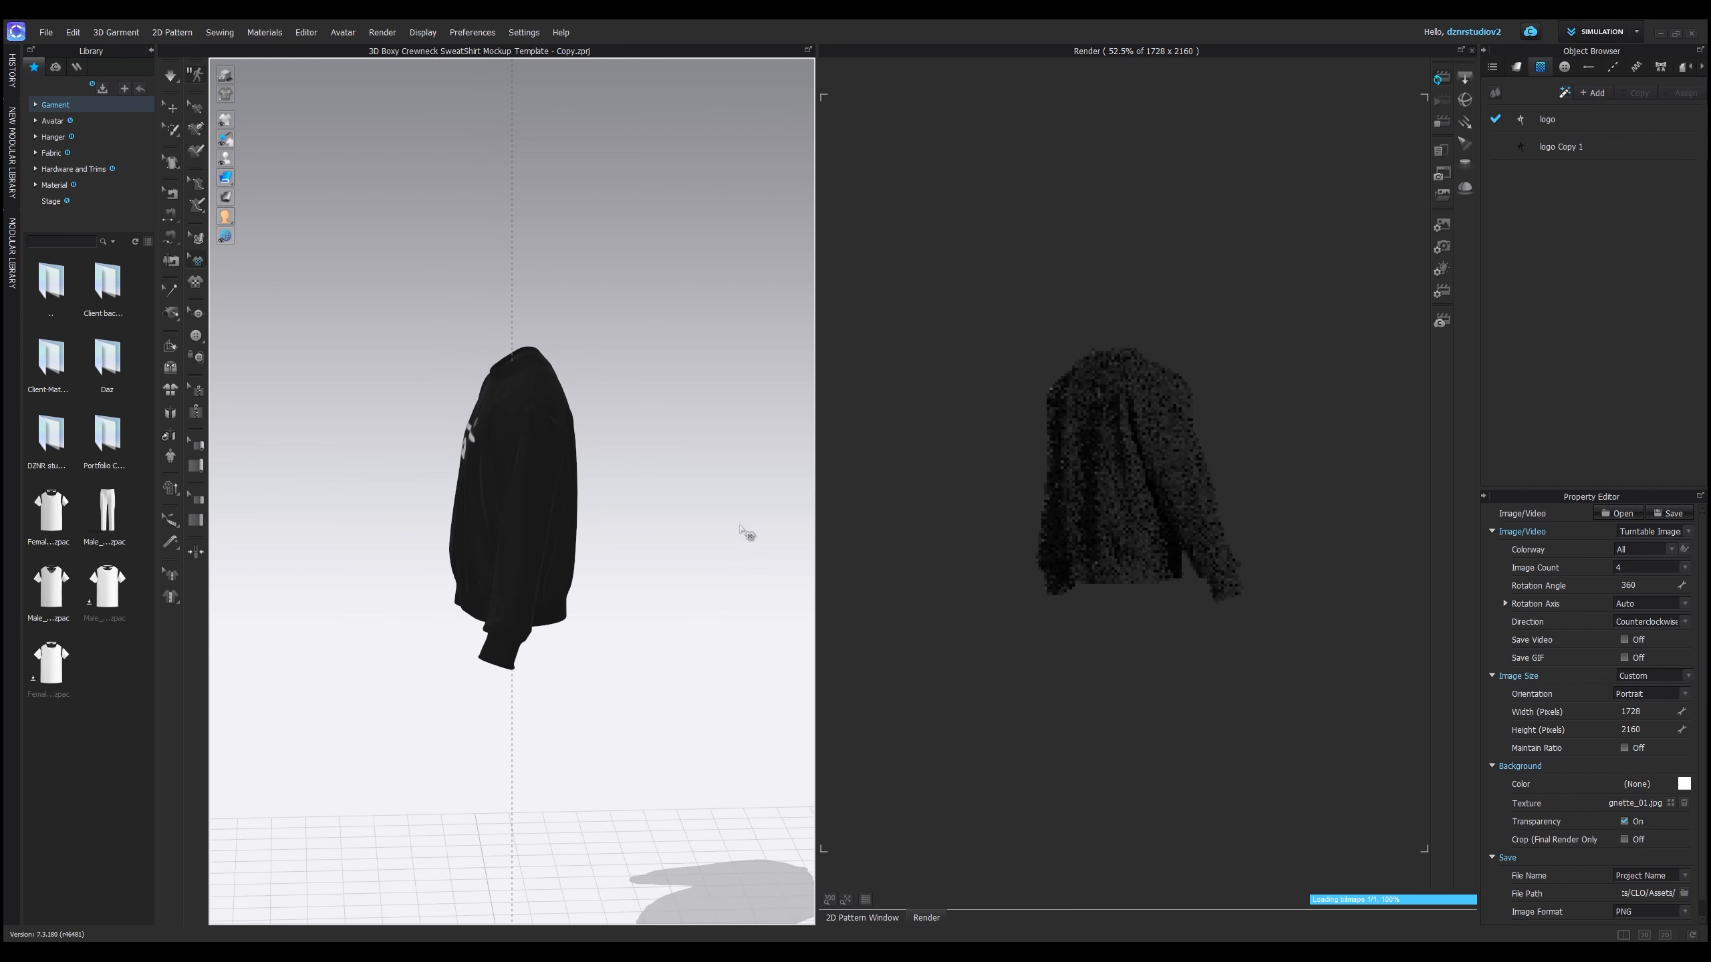
pyautogui.click(1663, 569)
pyautogui.click(1649, 595)
pyautogui.moveTo(625, 554); pyautogui.dragTo(592, 524, button='right')
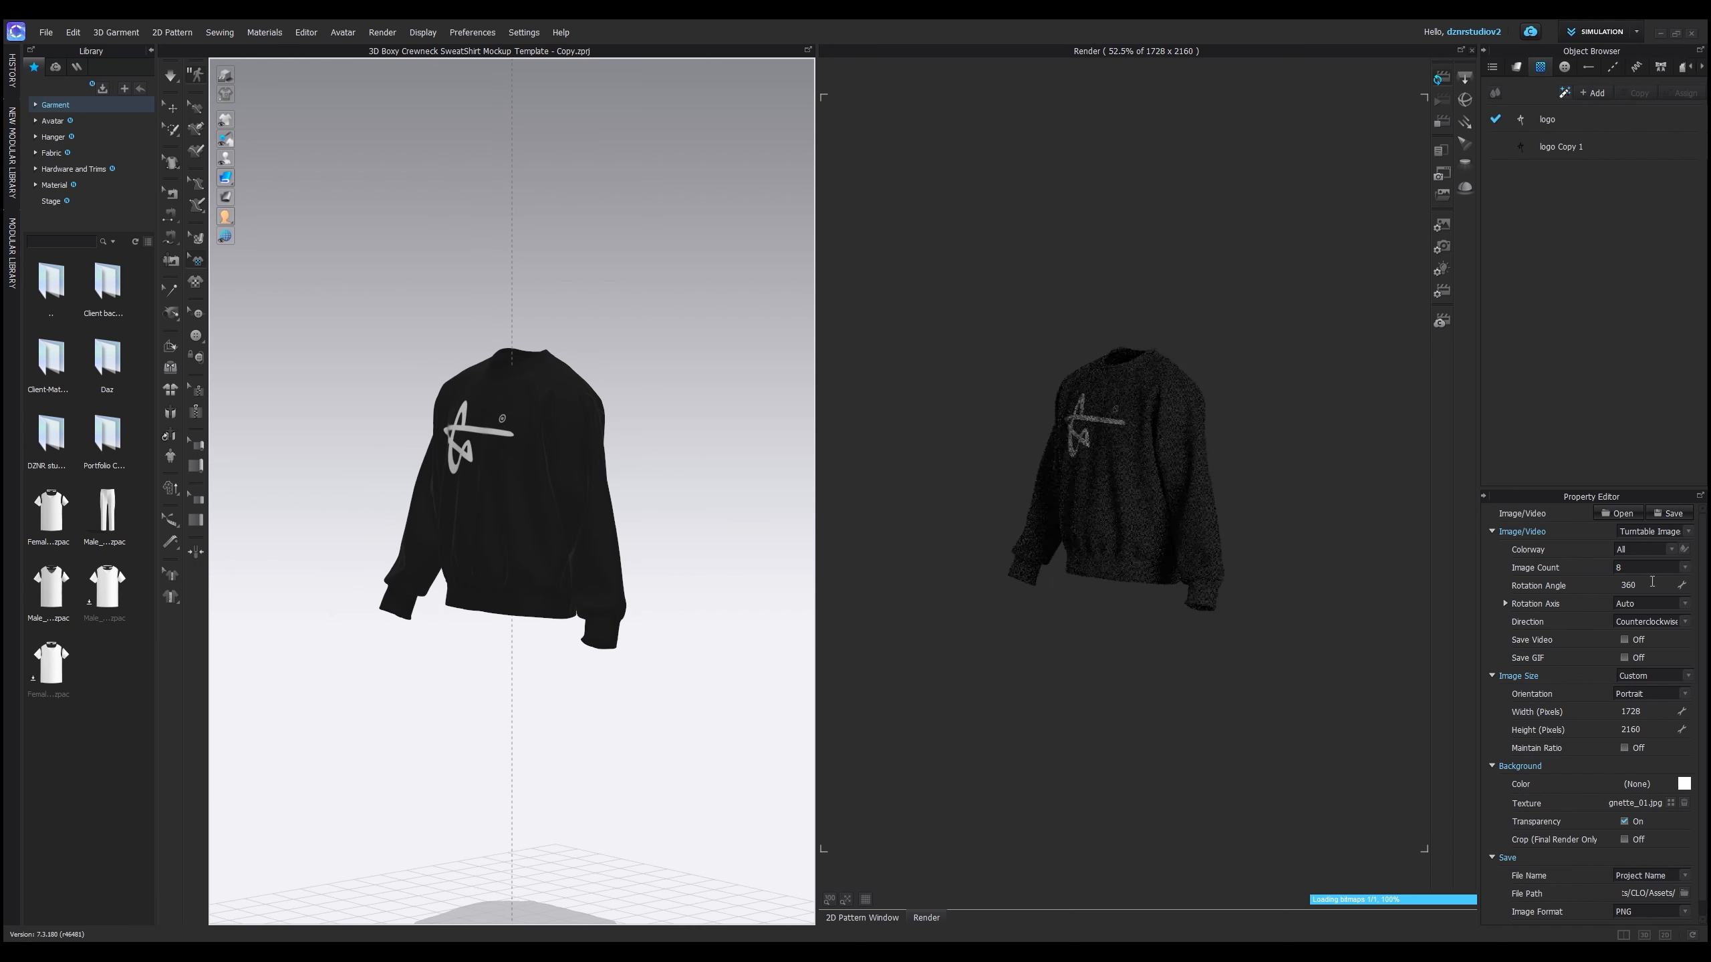
# - Set the turntable render's image count to 4 and frame the sweatshirt from the front
pyautogui.click(1681, 569)
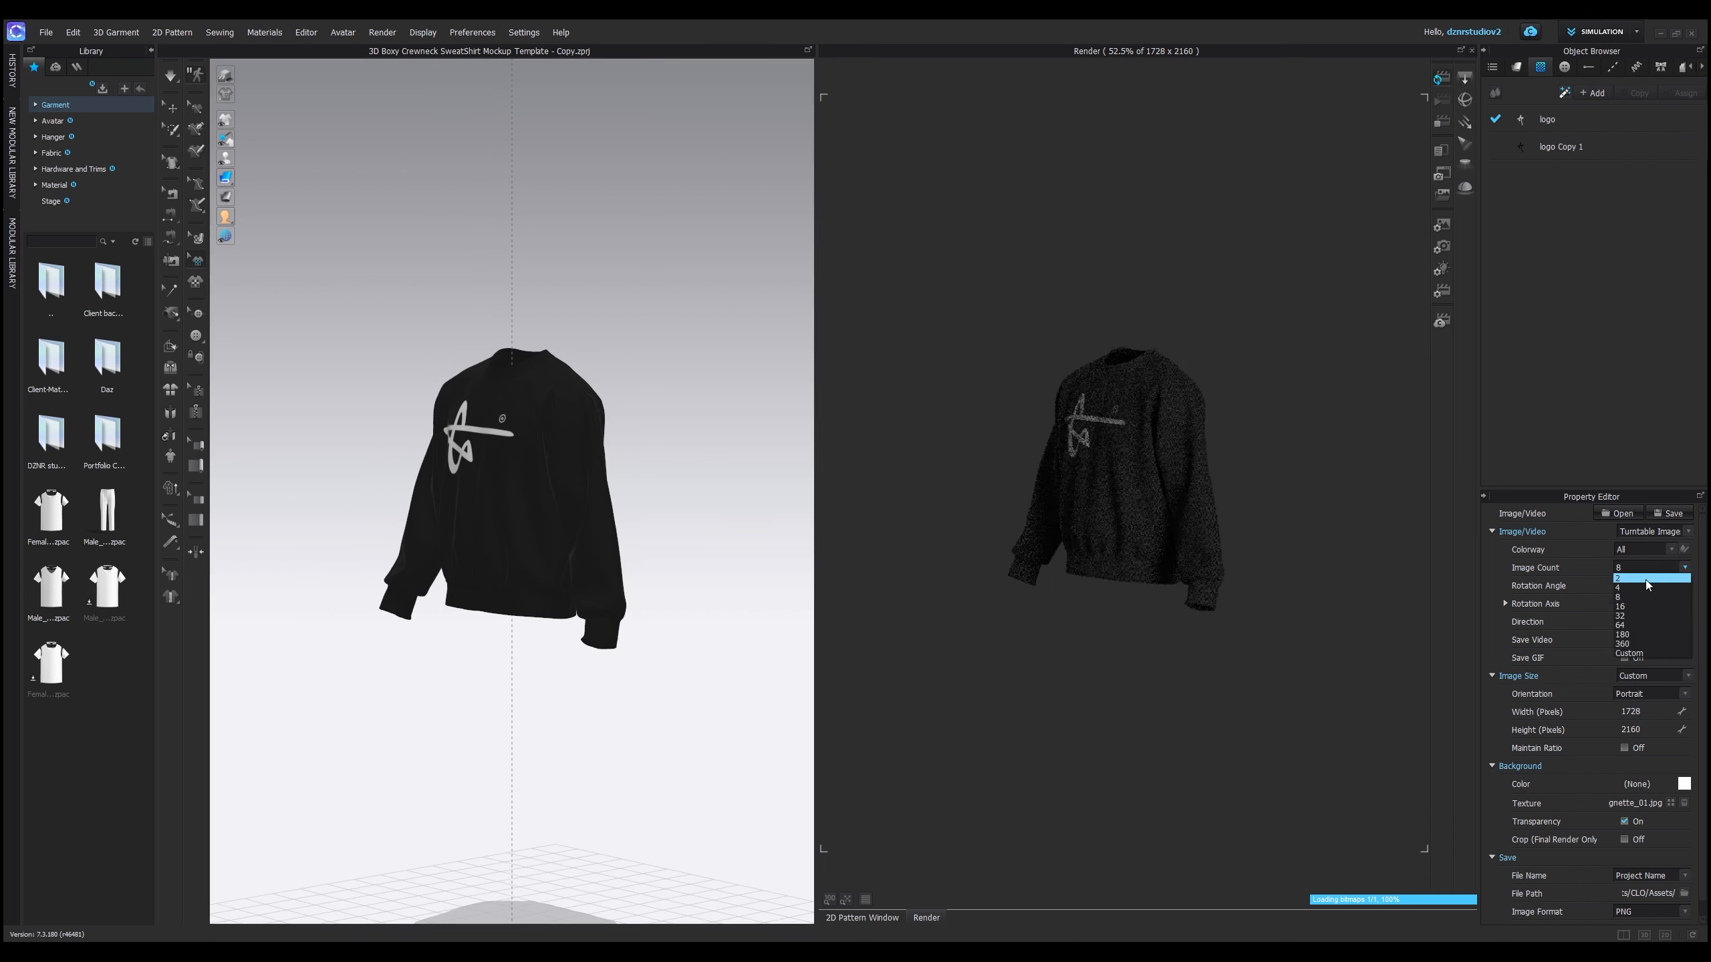
pyautogui.click(1645, 588)
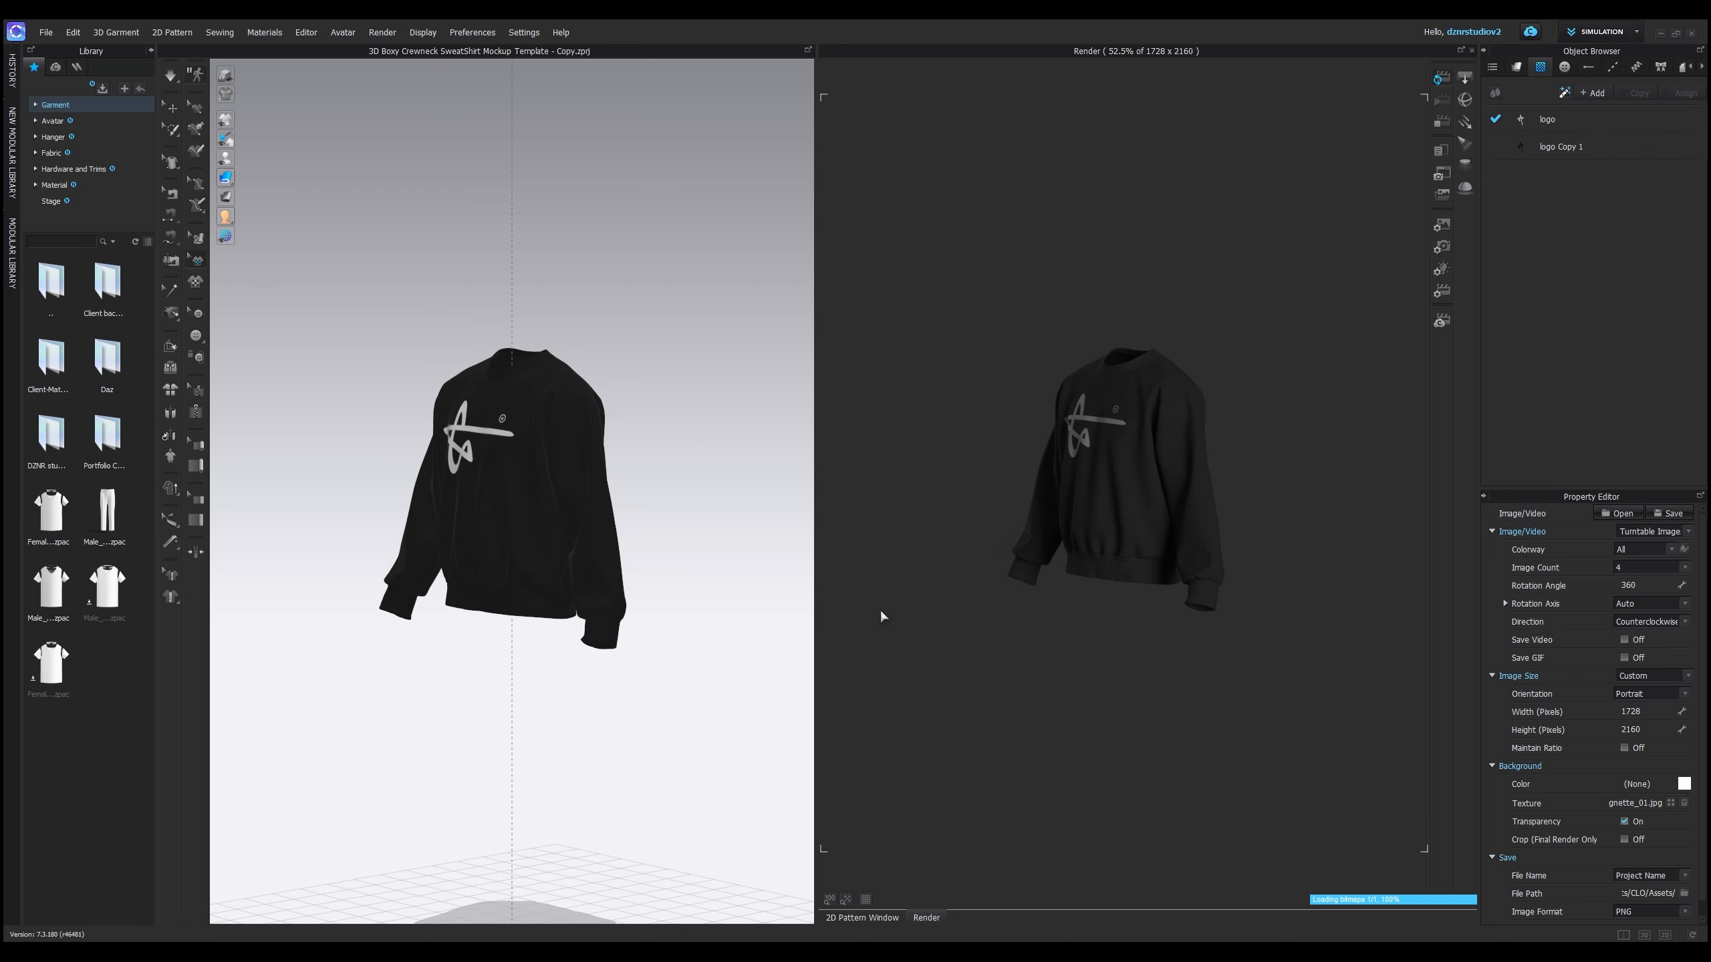
pyautogui.press('2')
pyautogui.scroll(4, 1116, 611)
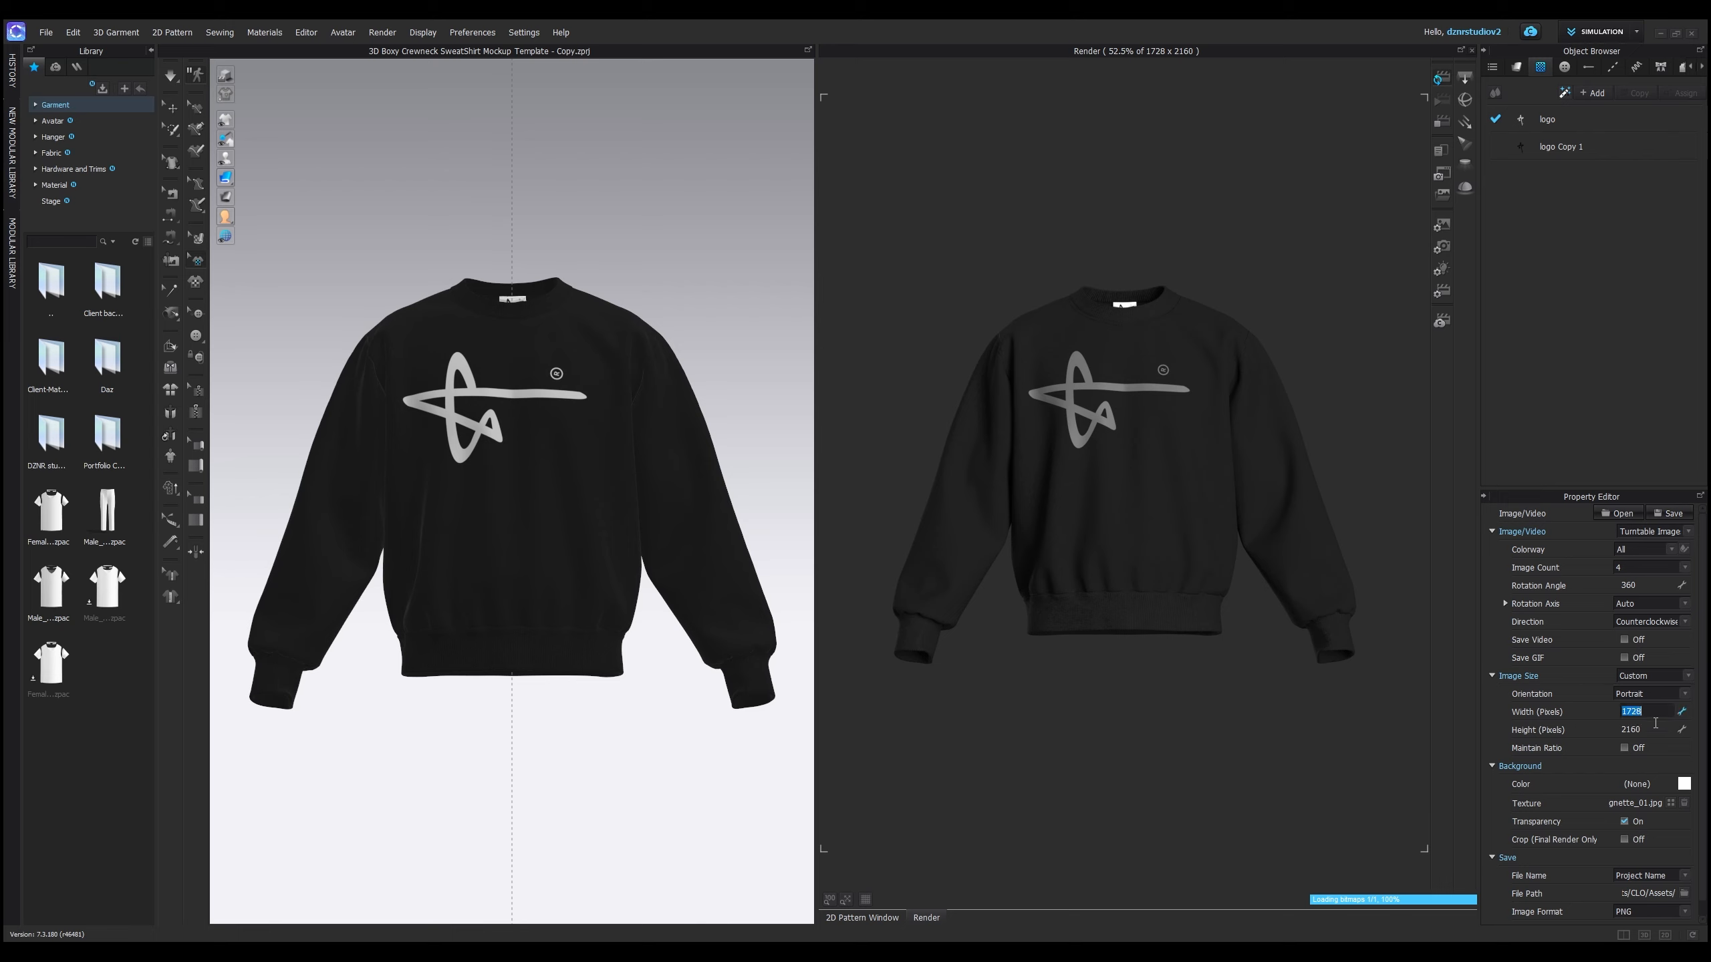
# - Turn off background transparency and try Blue 2 as the render's background color
pyautogui.click(1651, 729)
pyautogui.press('Return')
pyautogui.scroll(-1, 1520, 786)
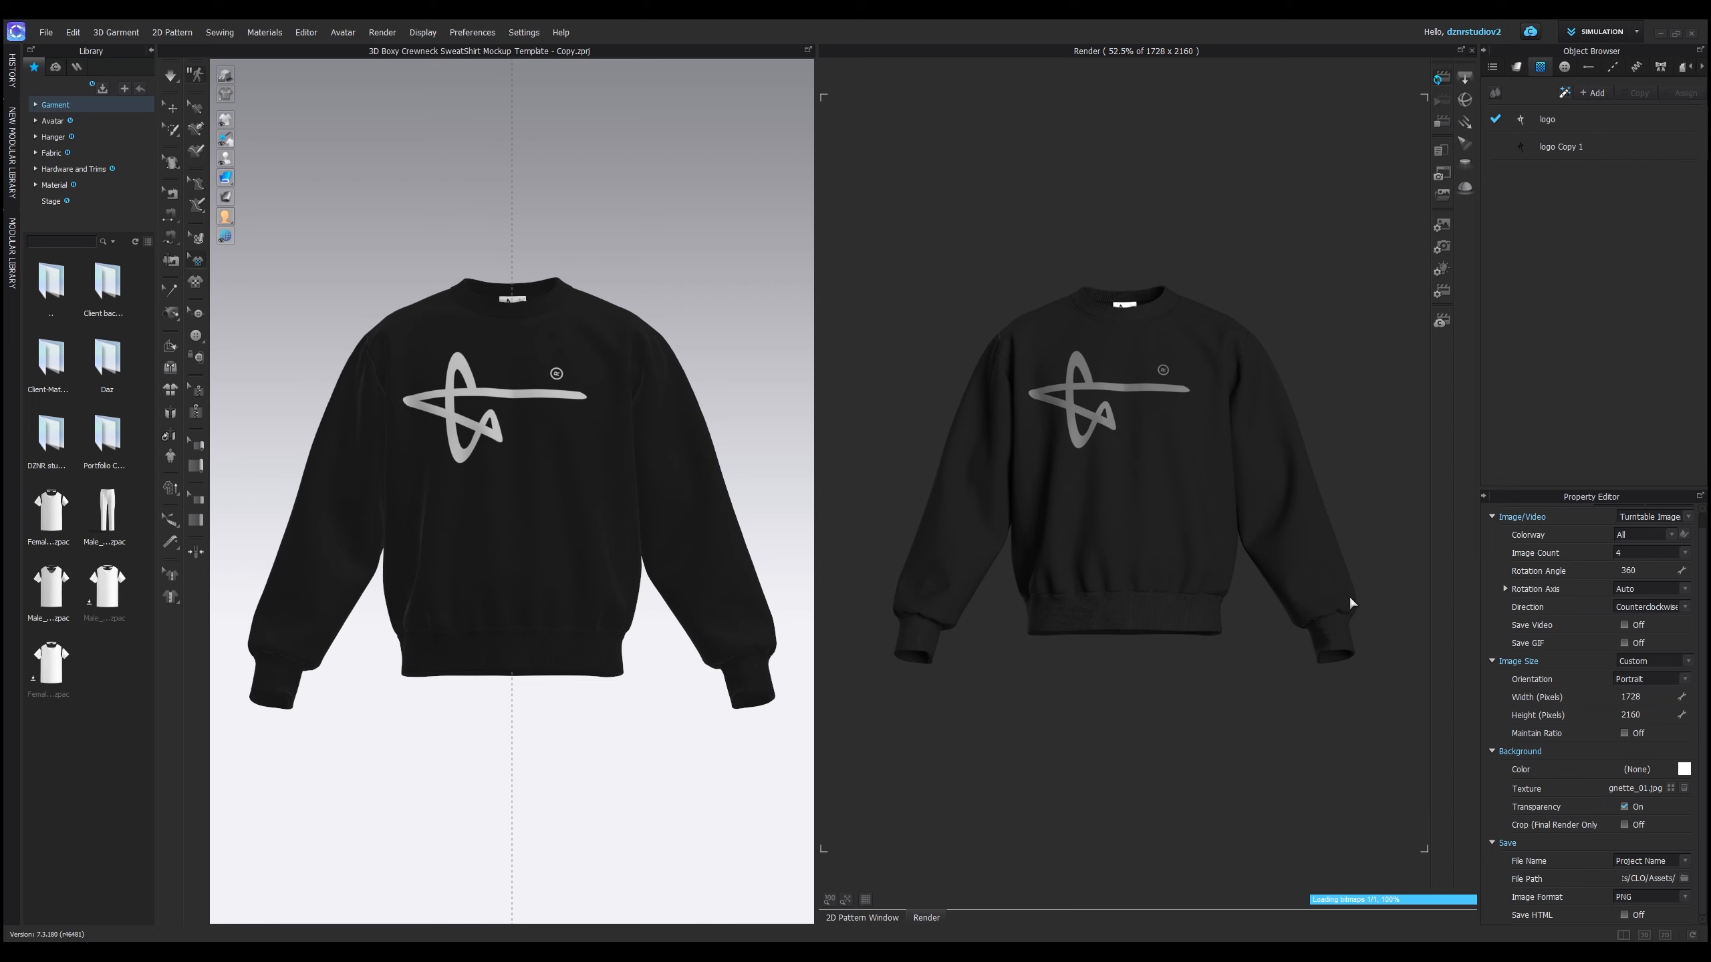
pyautogui.click(1624, 806)
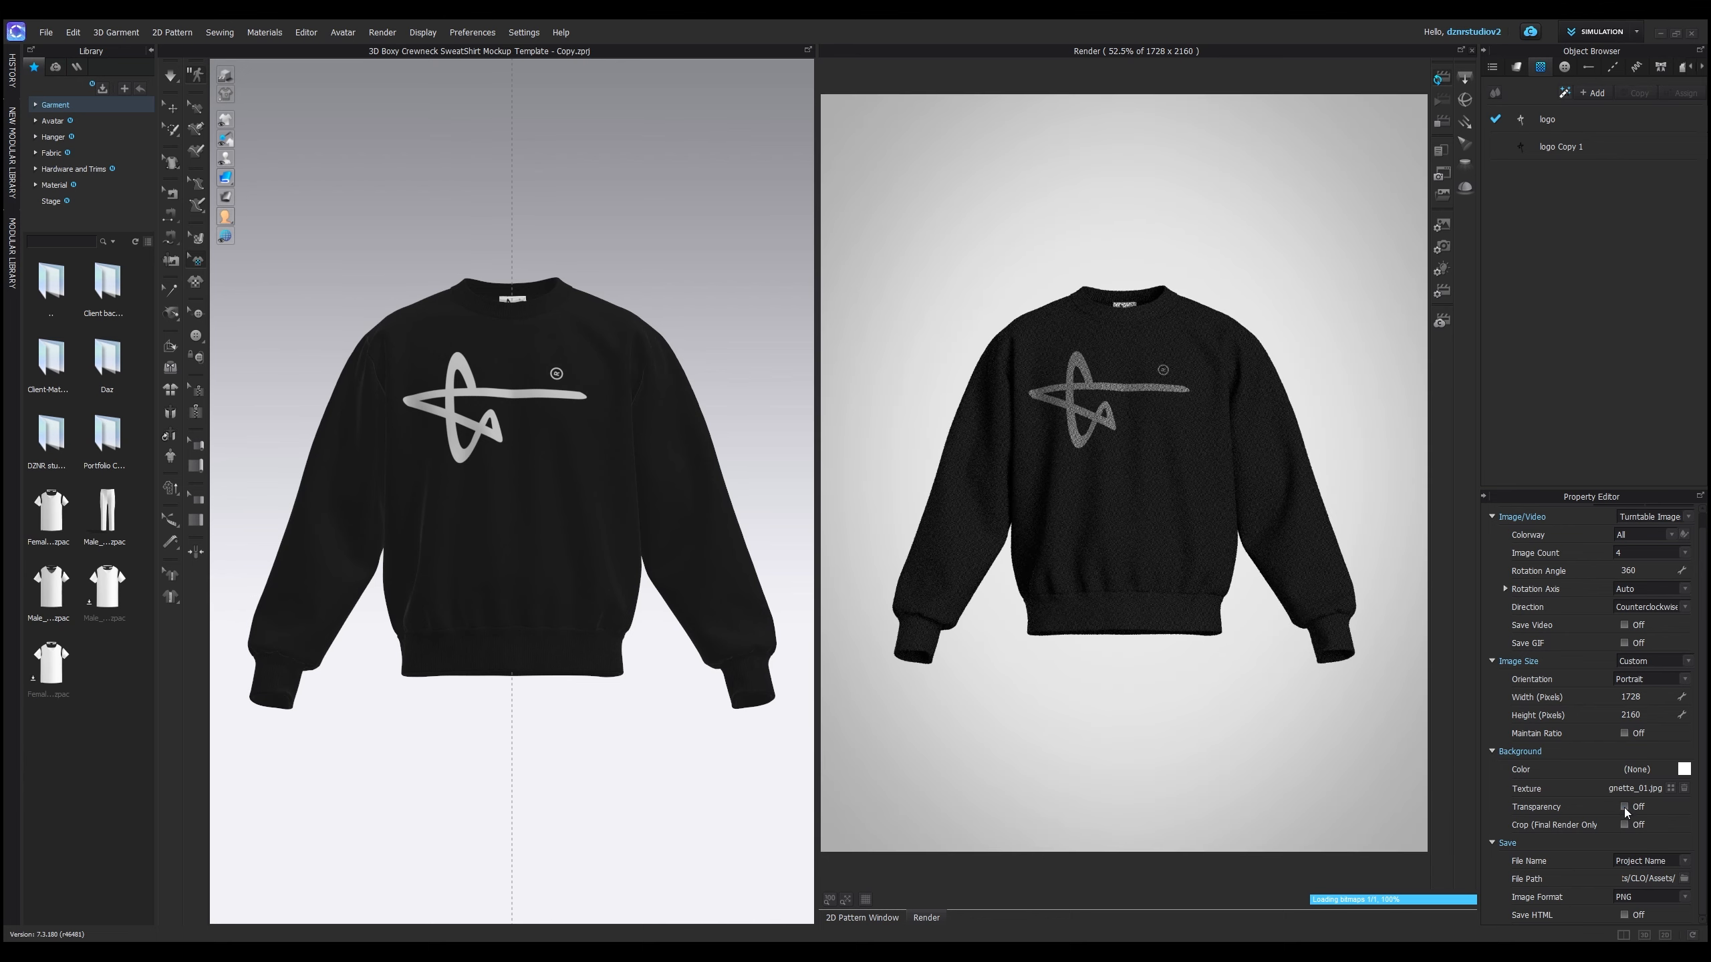
pyautogui.click(1684, 769)
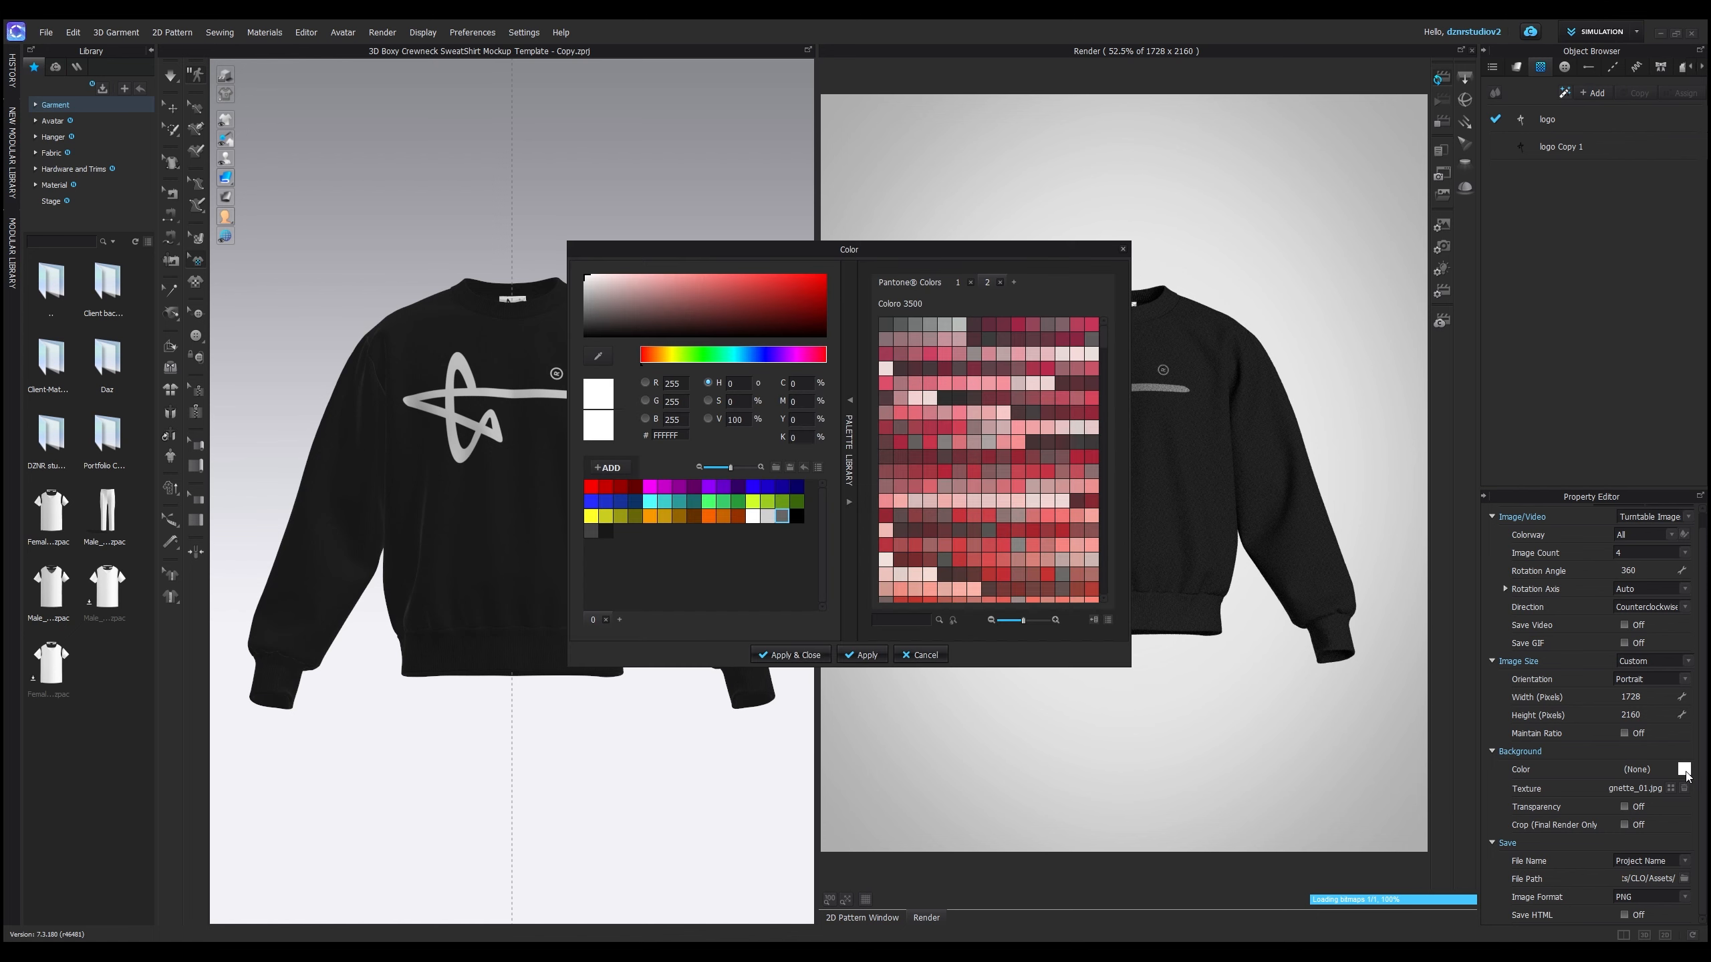
pyautogui.click(764, 486)
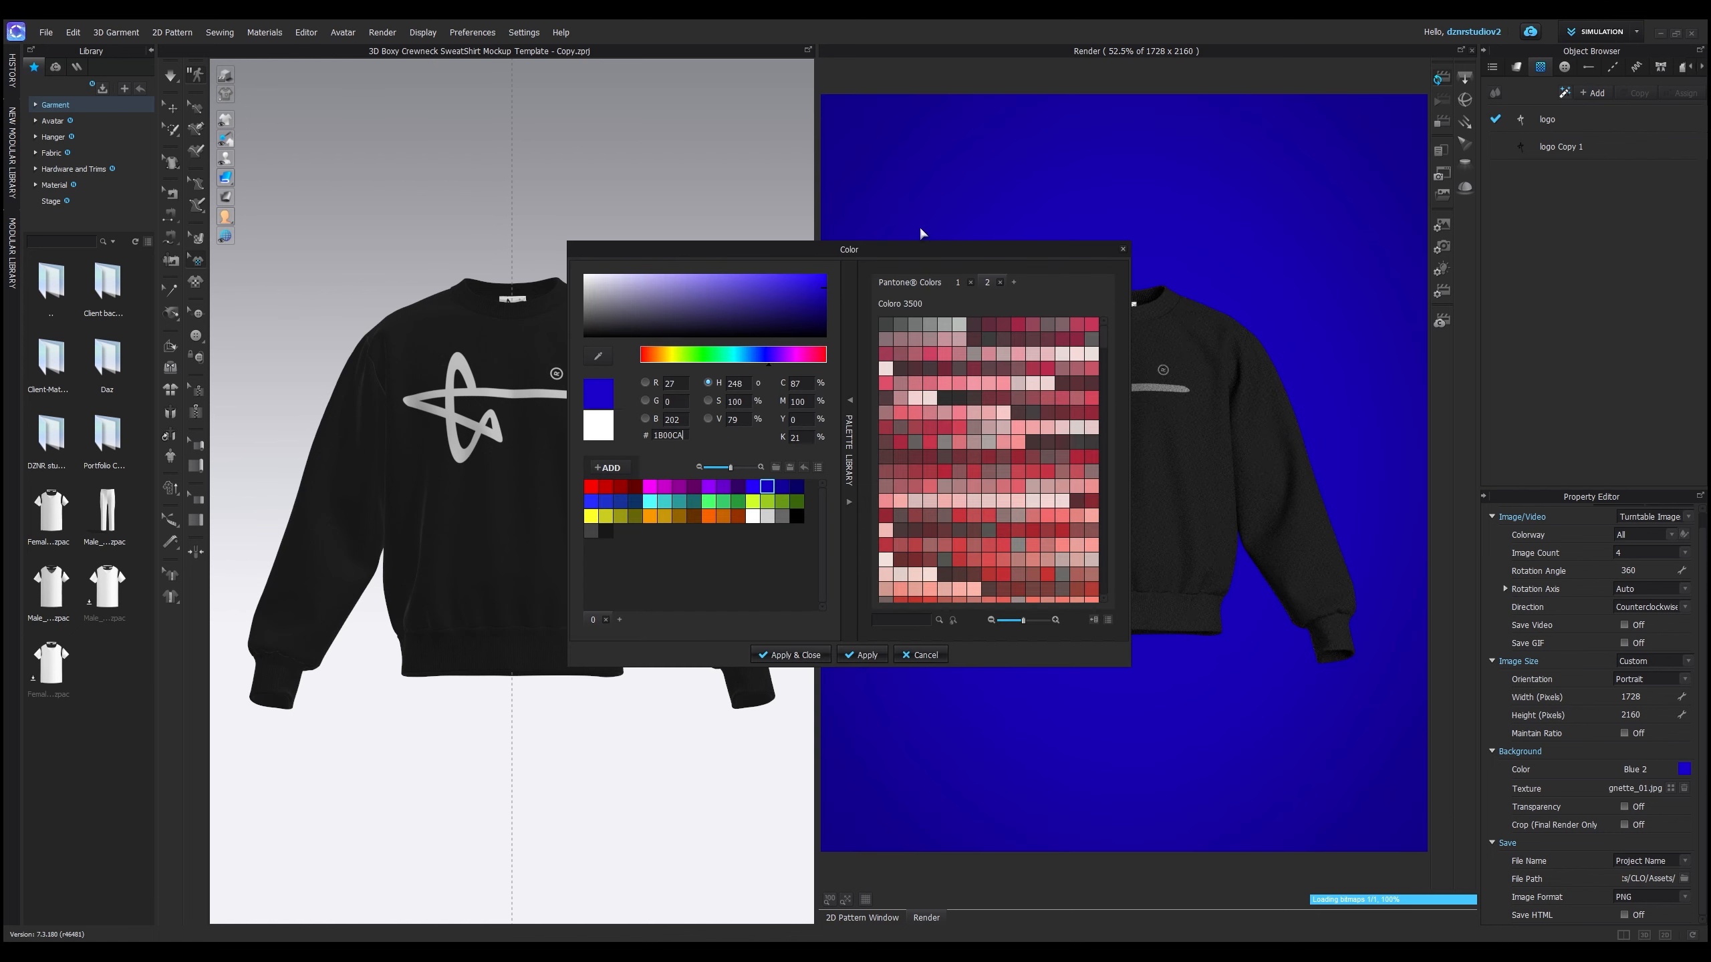
pyautogui.moveTo(934, 251); pyautogui.dragTo(586, 224)
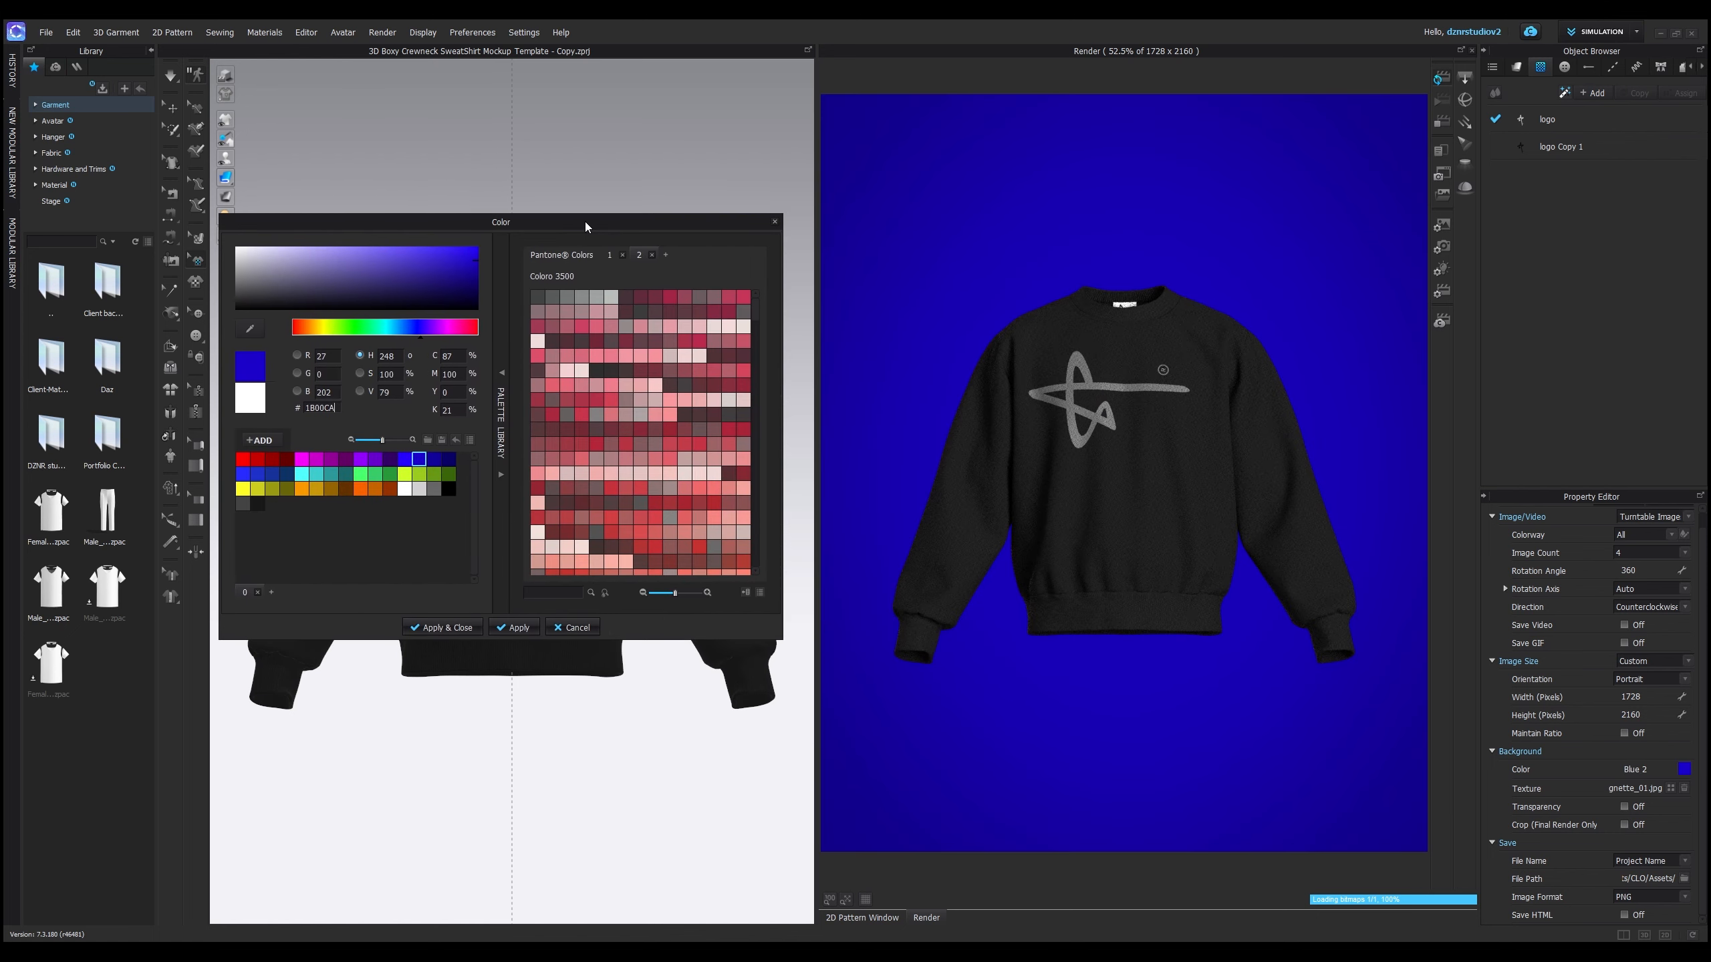
# - Apply Gray 1 as the render's background color and turn background transparency back on
pyautogui.click(434, 490)
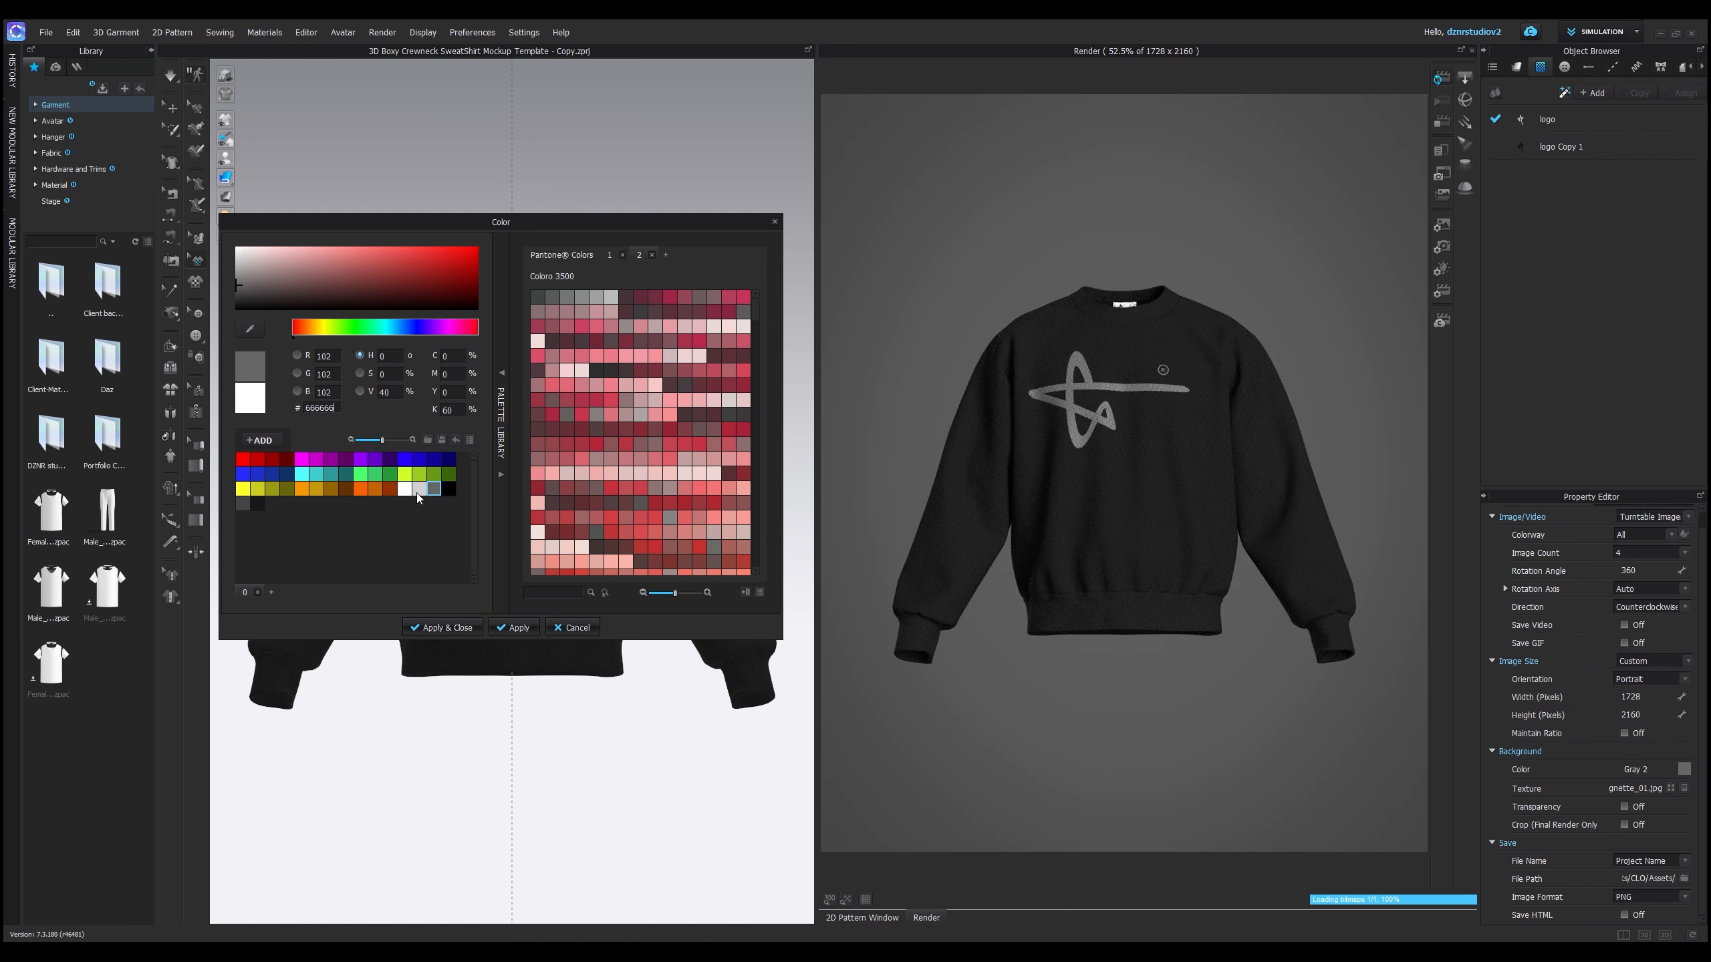
pyautogui.click(418, 491)
pyautogui.click(433, 489)
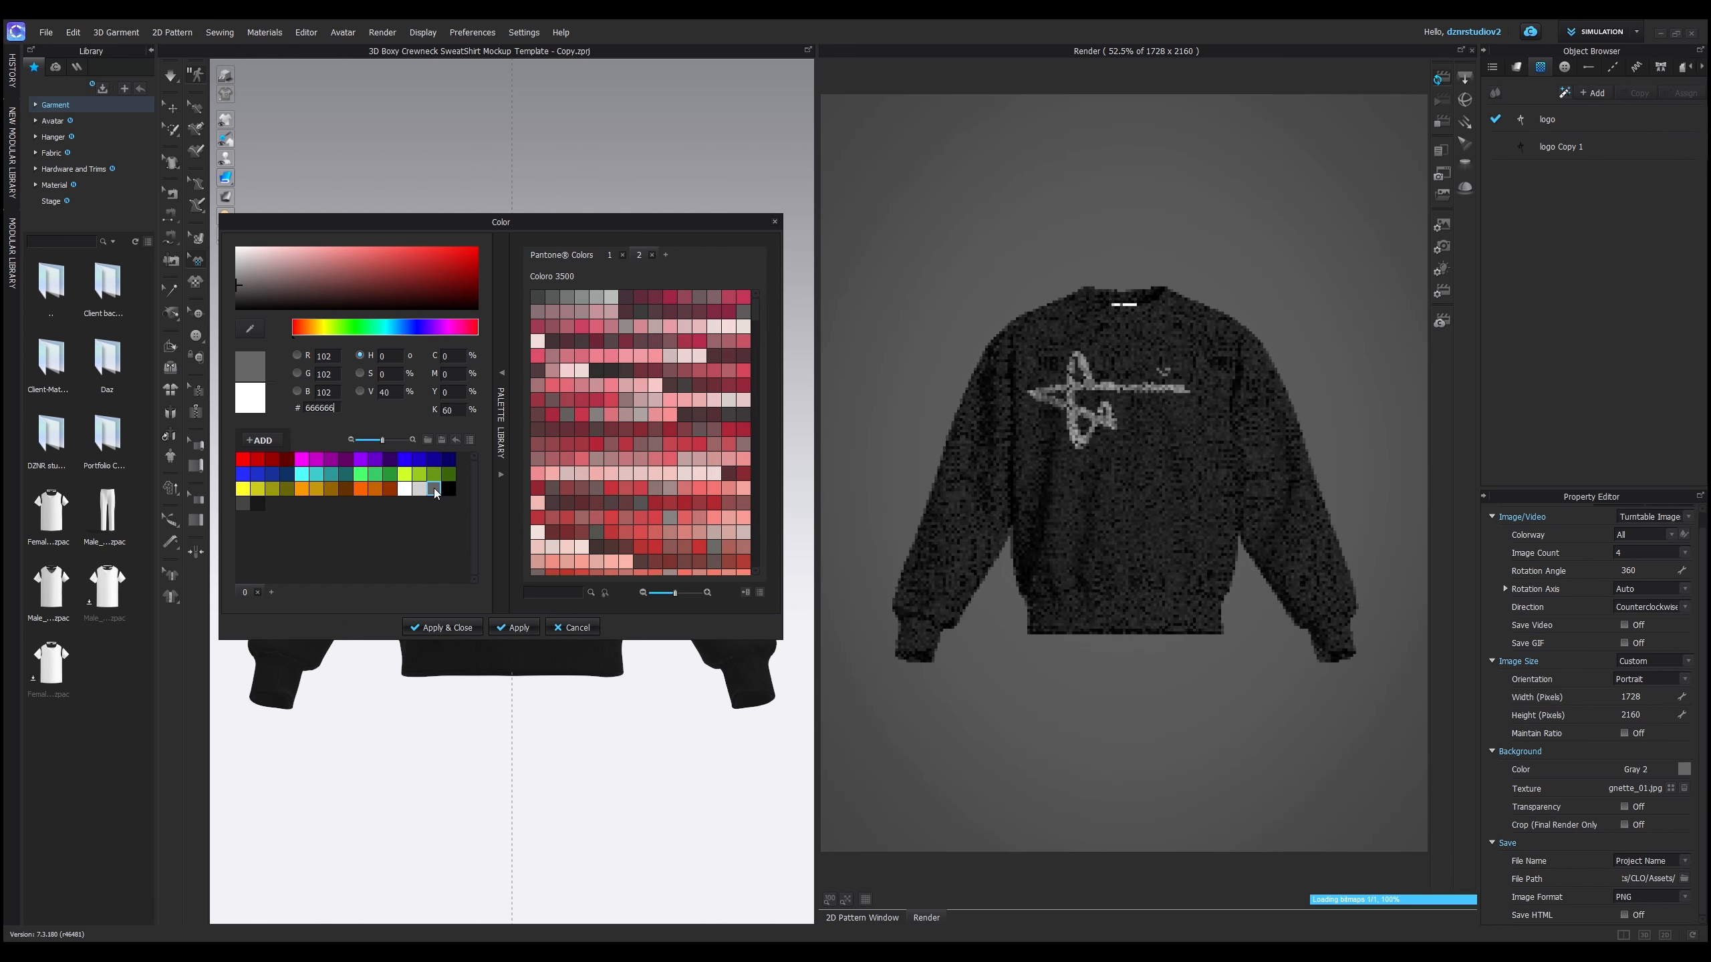
pyautogui.click(449, 490)
pyautogui.click(430, 491)
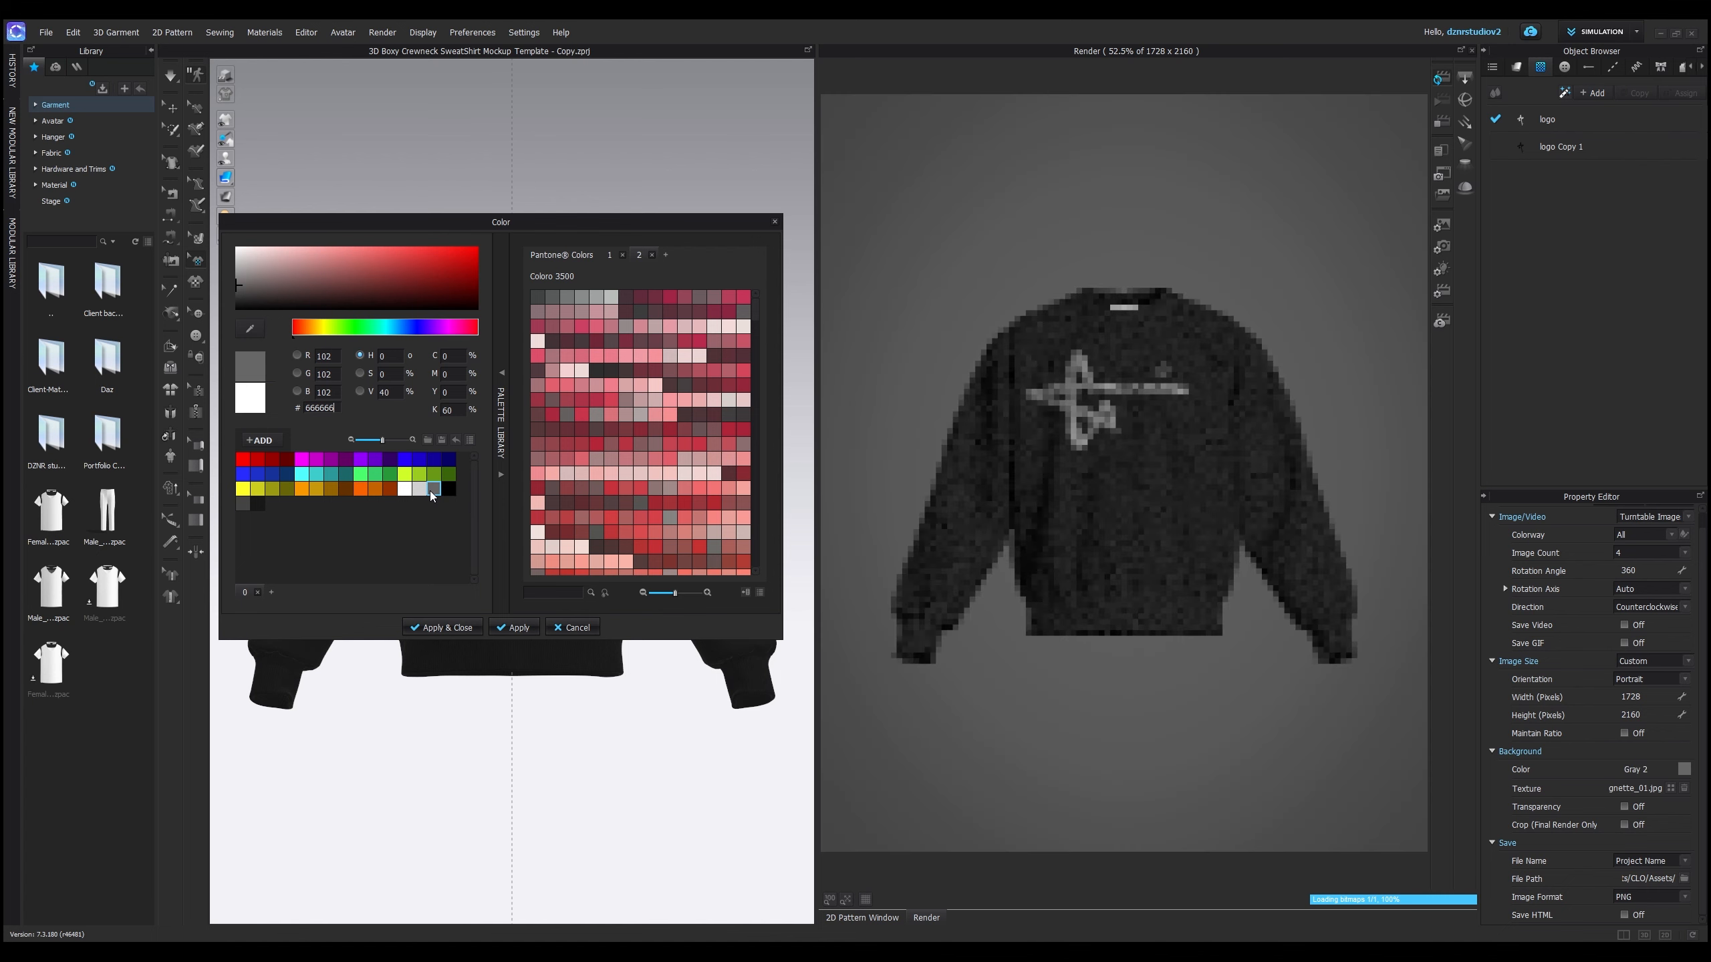
pyautogui.click(418, 491)
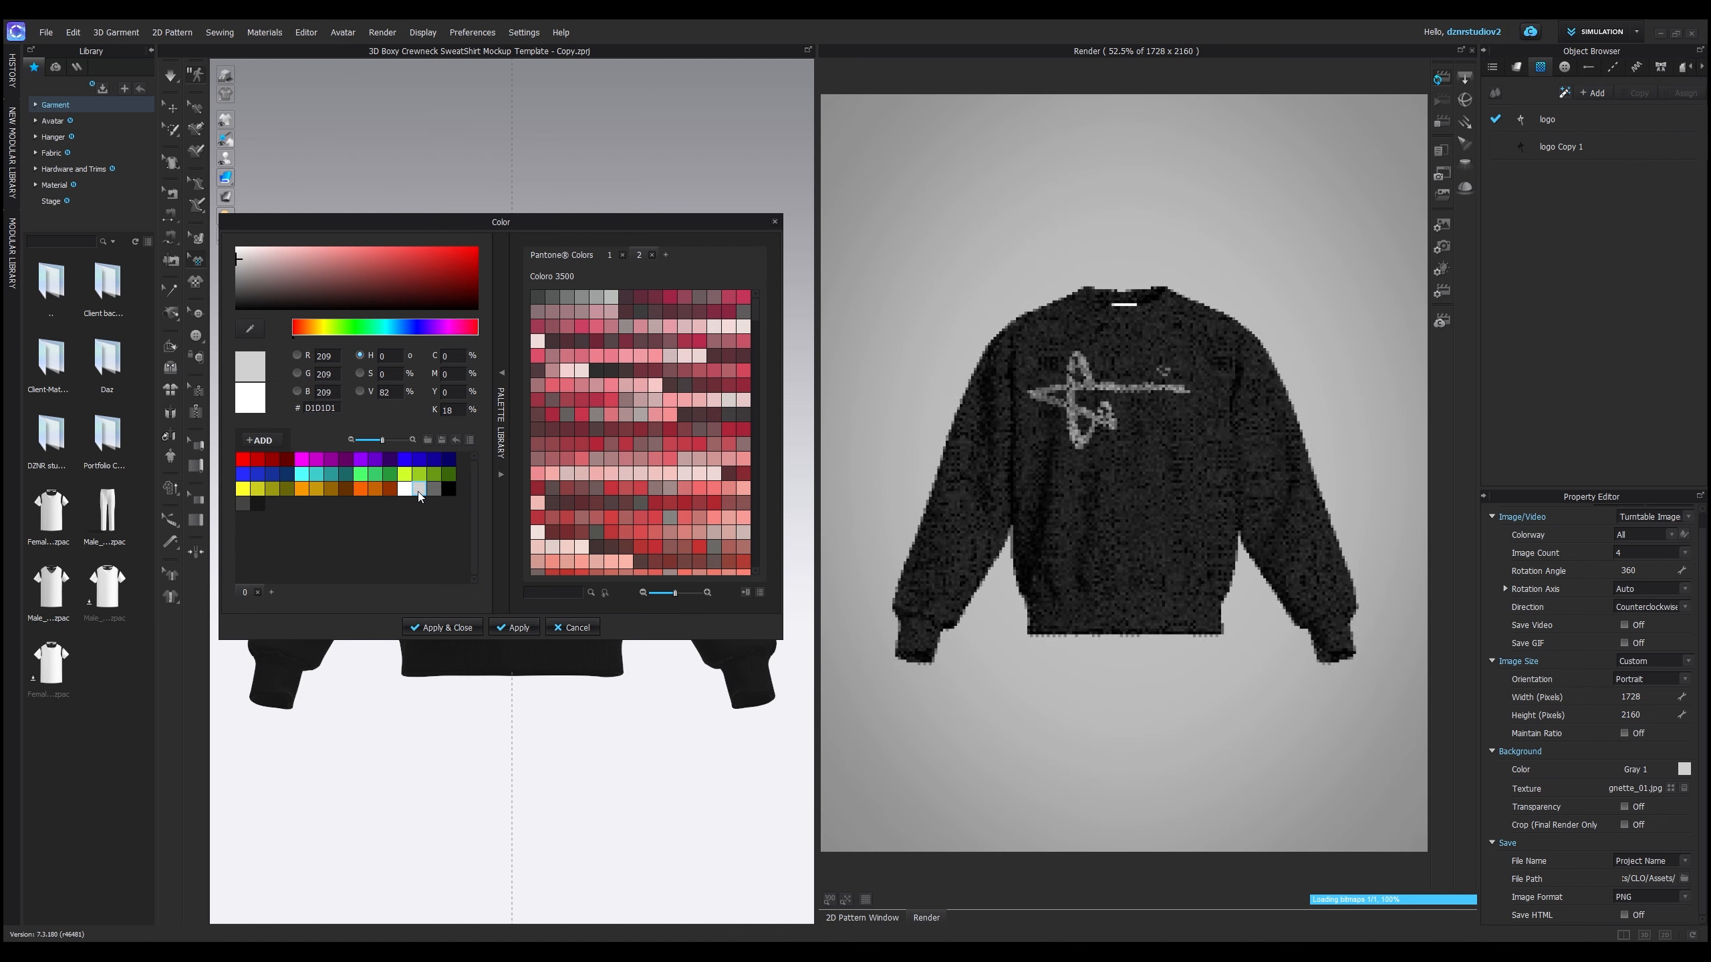
pyautogui.click(451, 627)
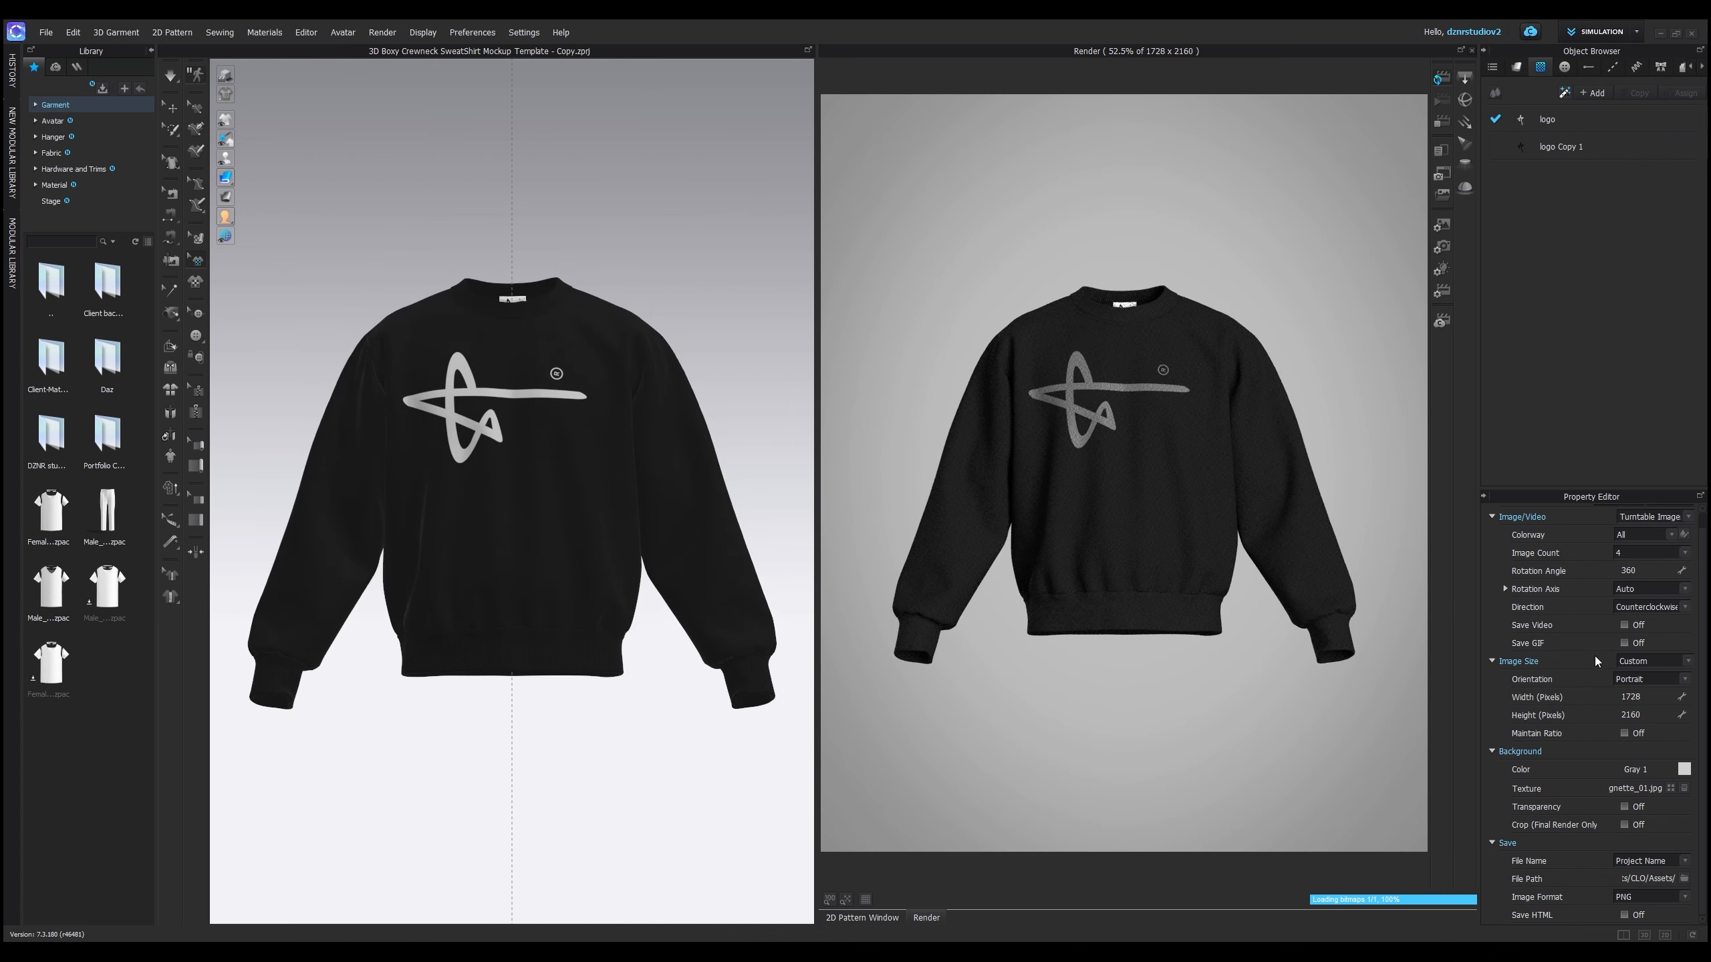
pyautogui.click(1623, 806)
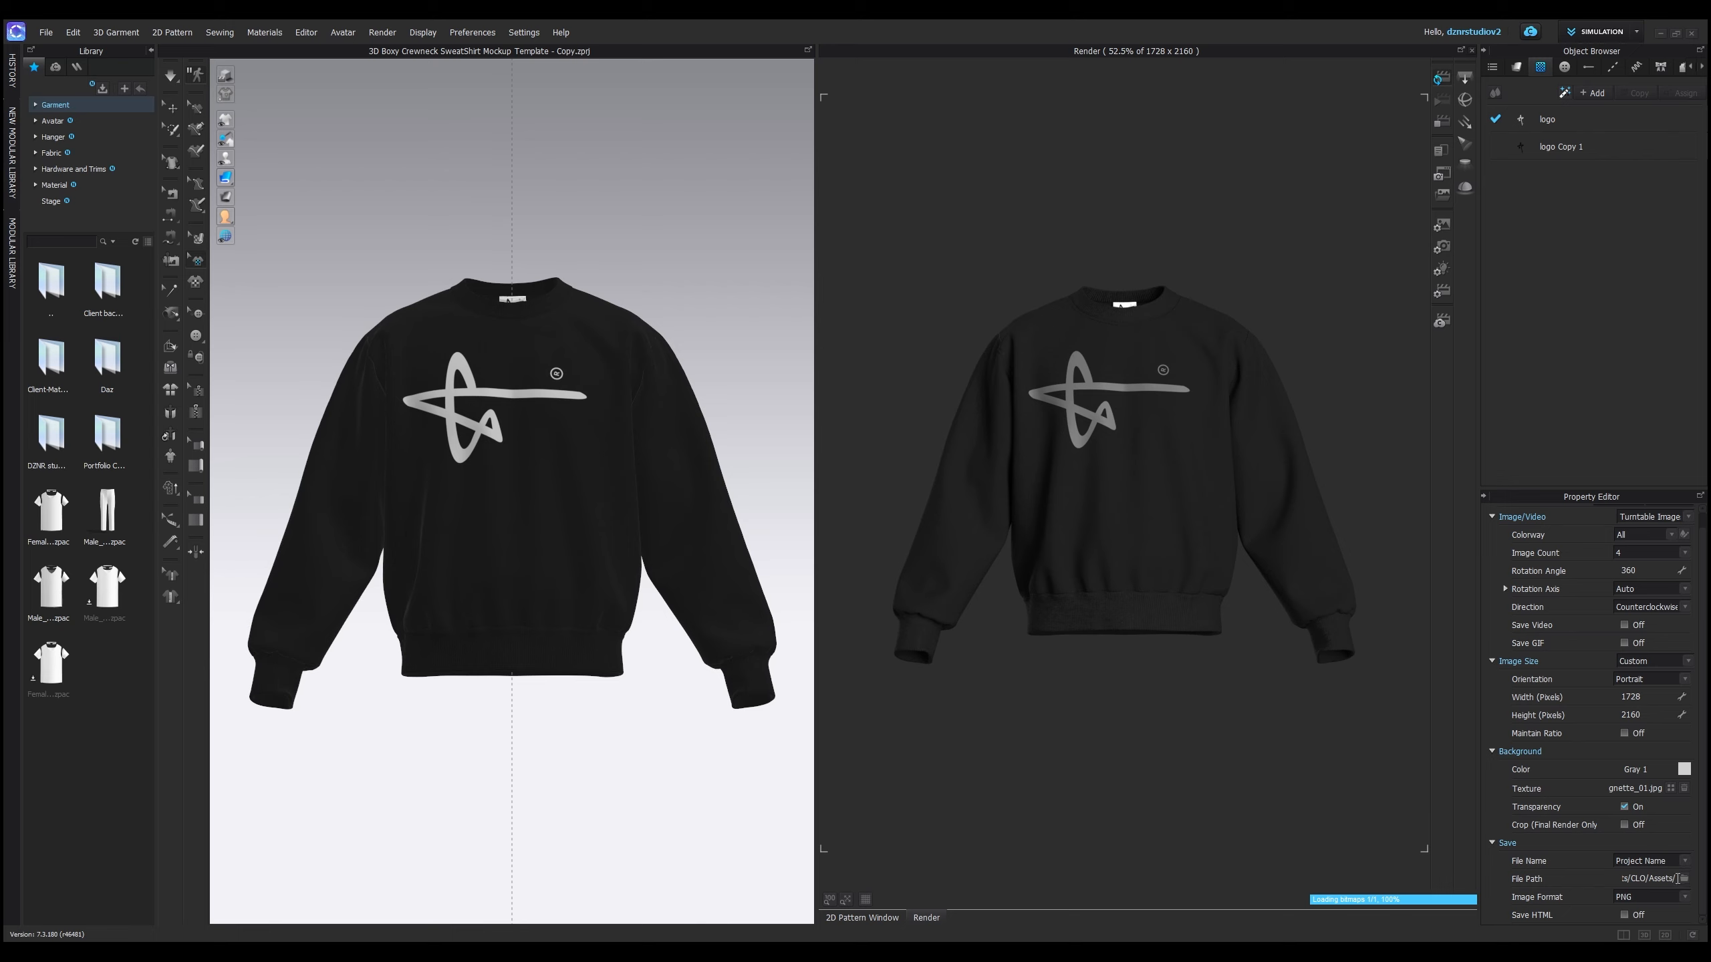
# - Try Custom Name as the render's file name option and return it to Project Name
pyautogui.click(1649, 861)
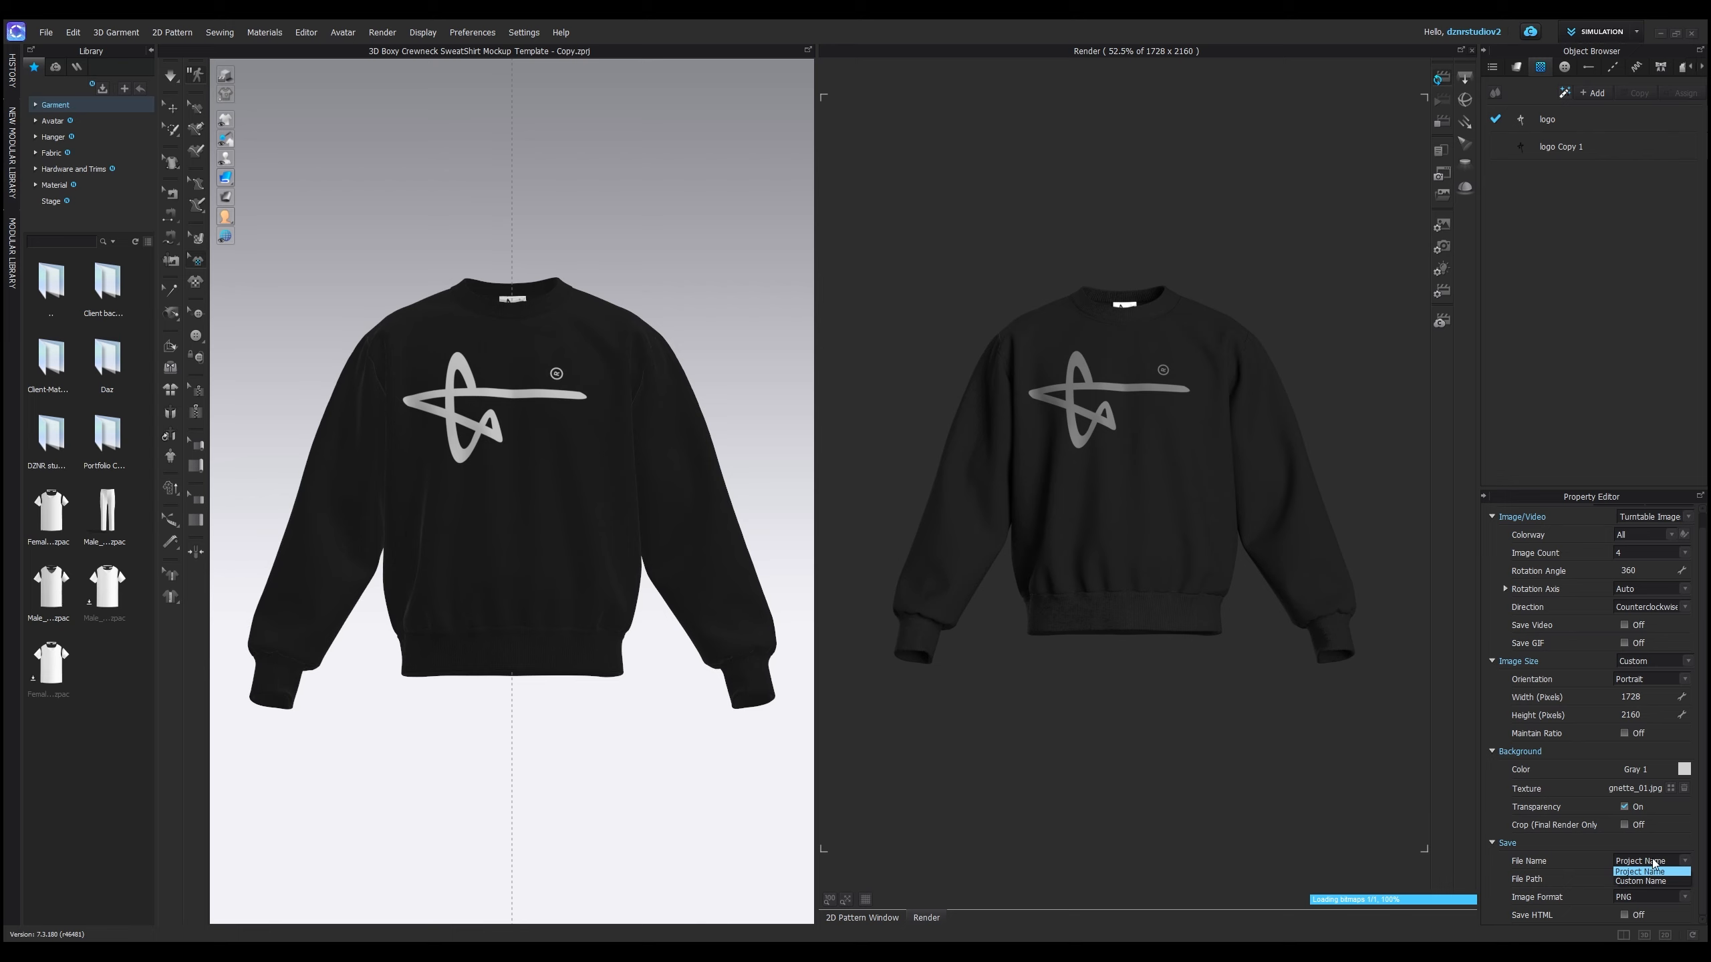
pyautogui.click(1650, 881)
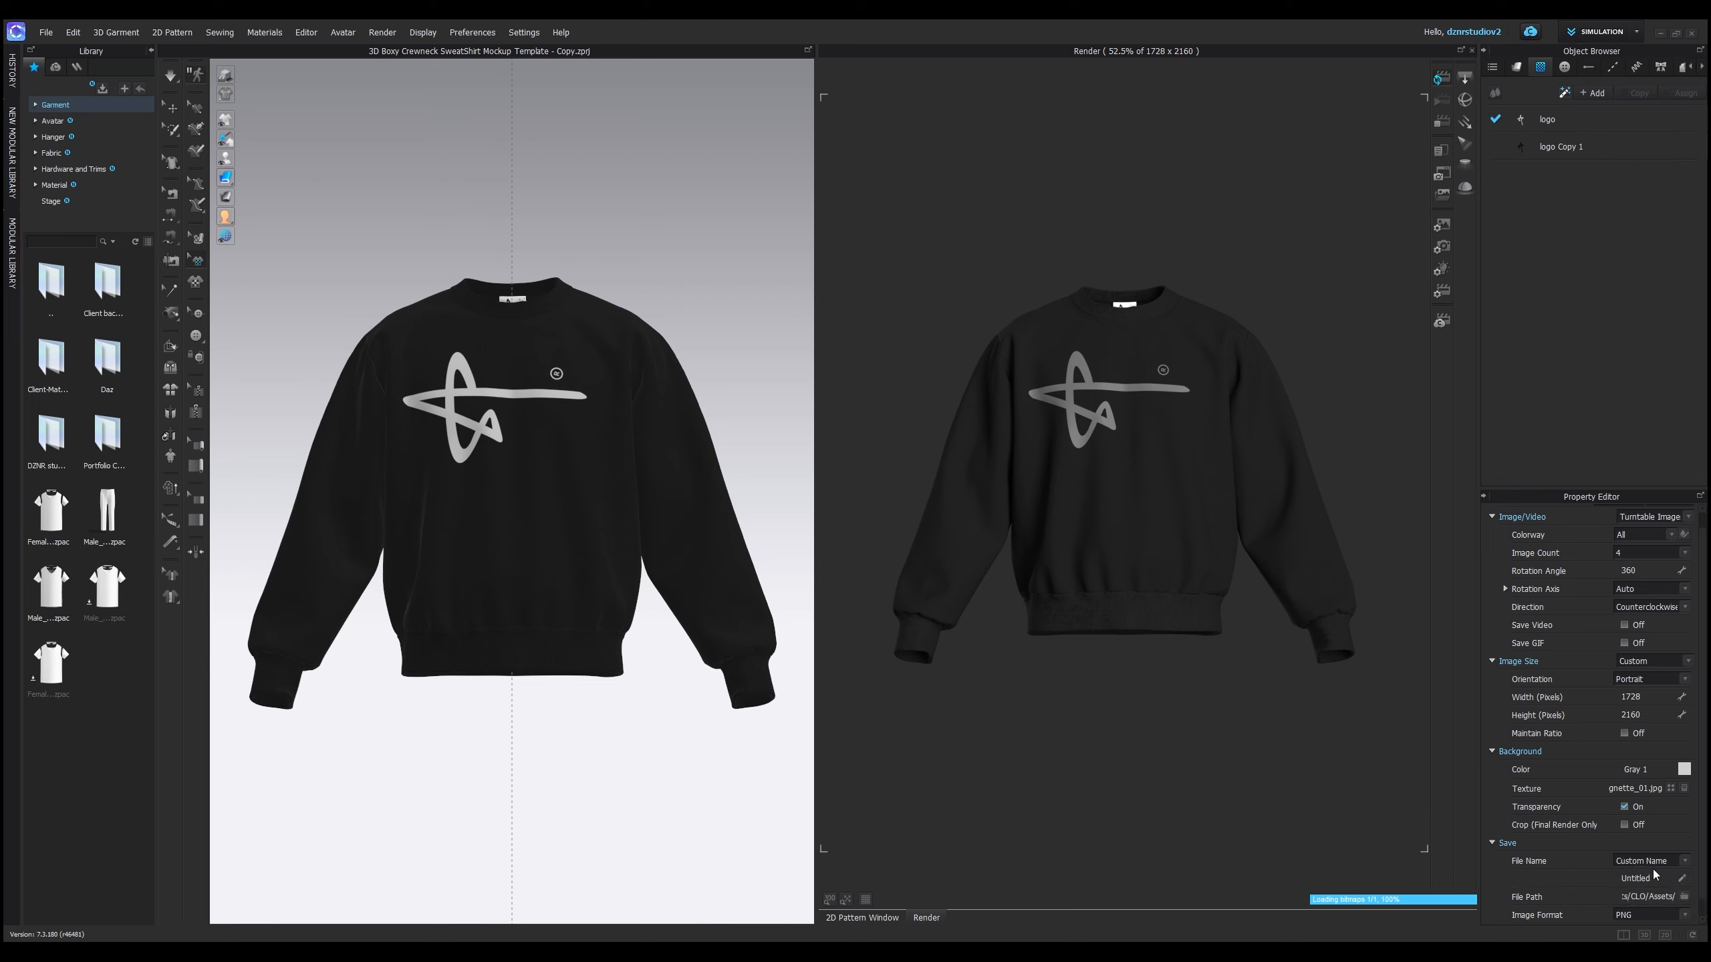
pyautogui.click(1657, 863)
pyautogui.click(1654, 874)
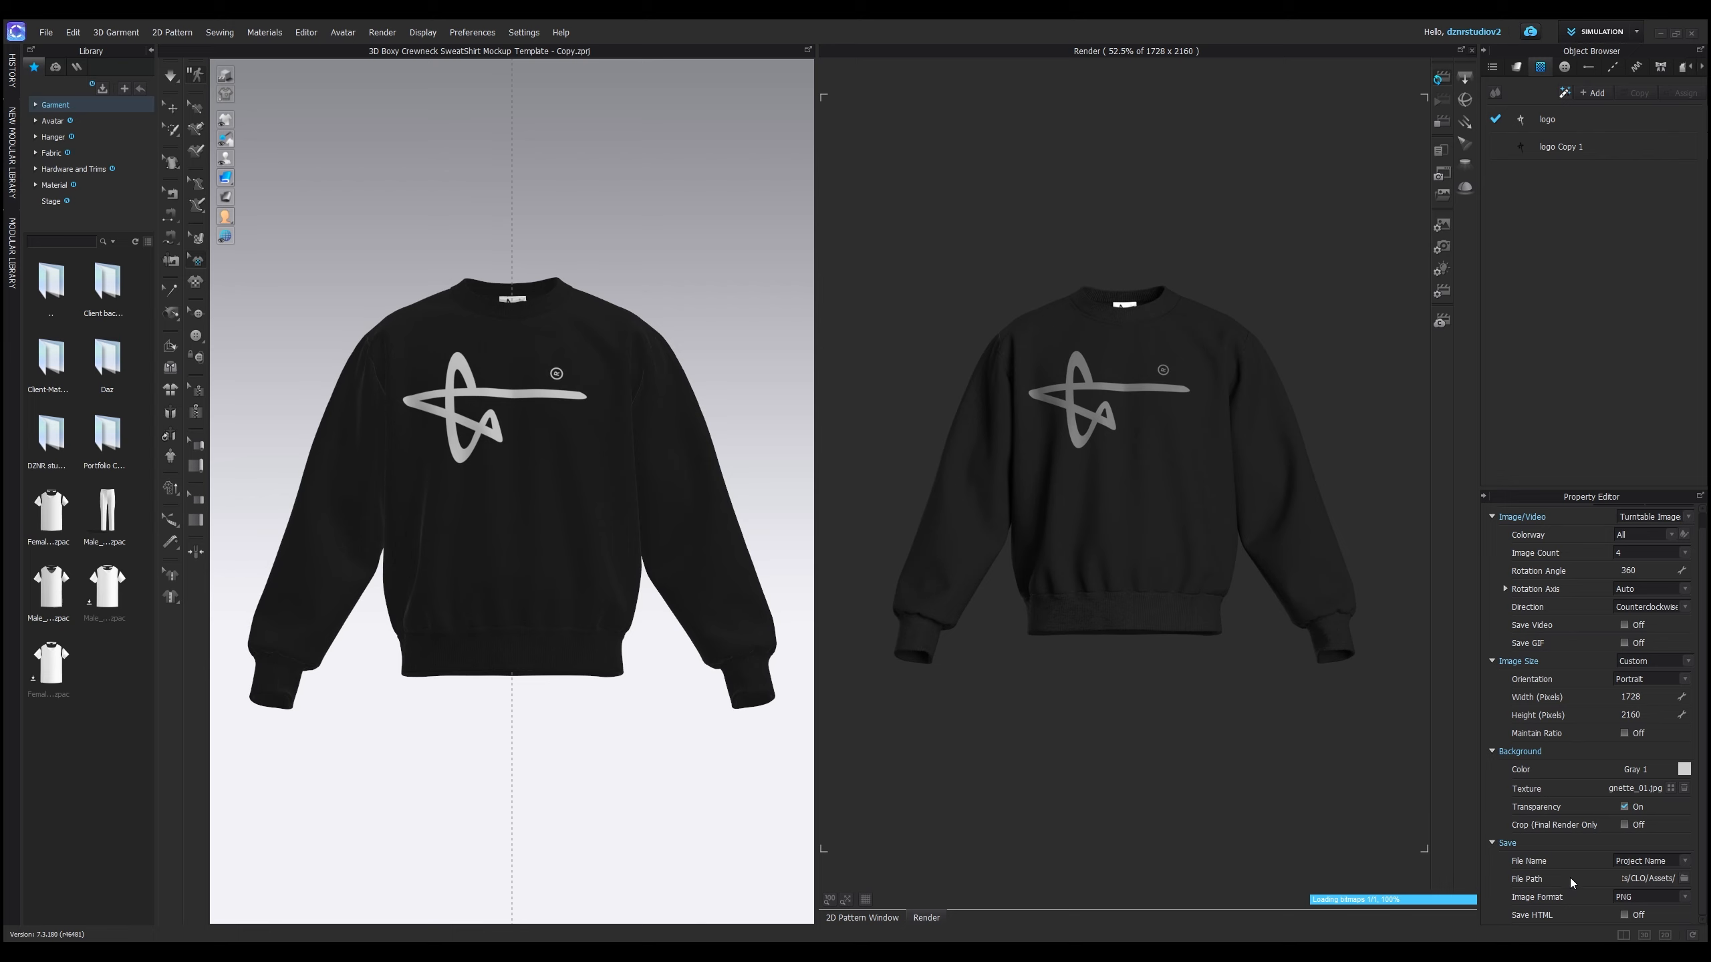
# - Set the render's save path to the YT VIDEO folder on the Desktop
pyautogui.click(1684, 878)
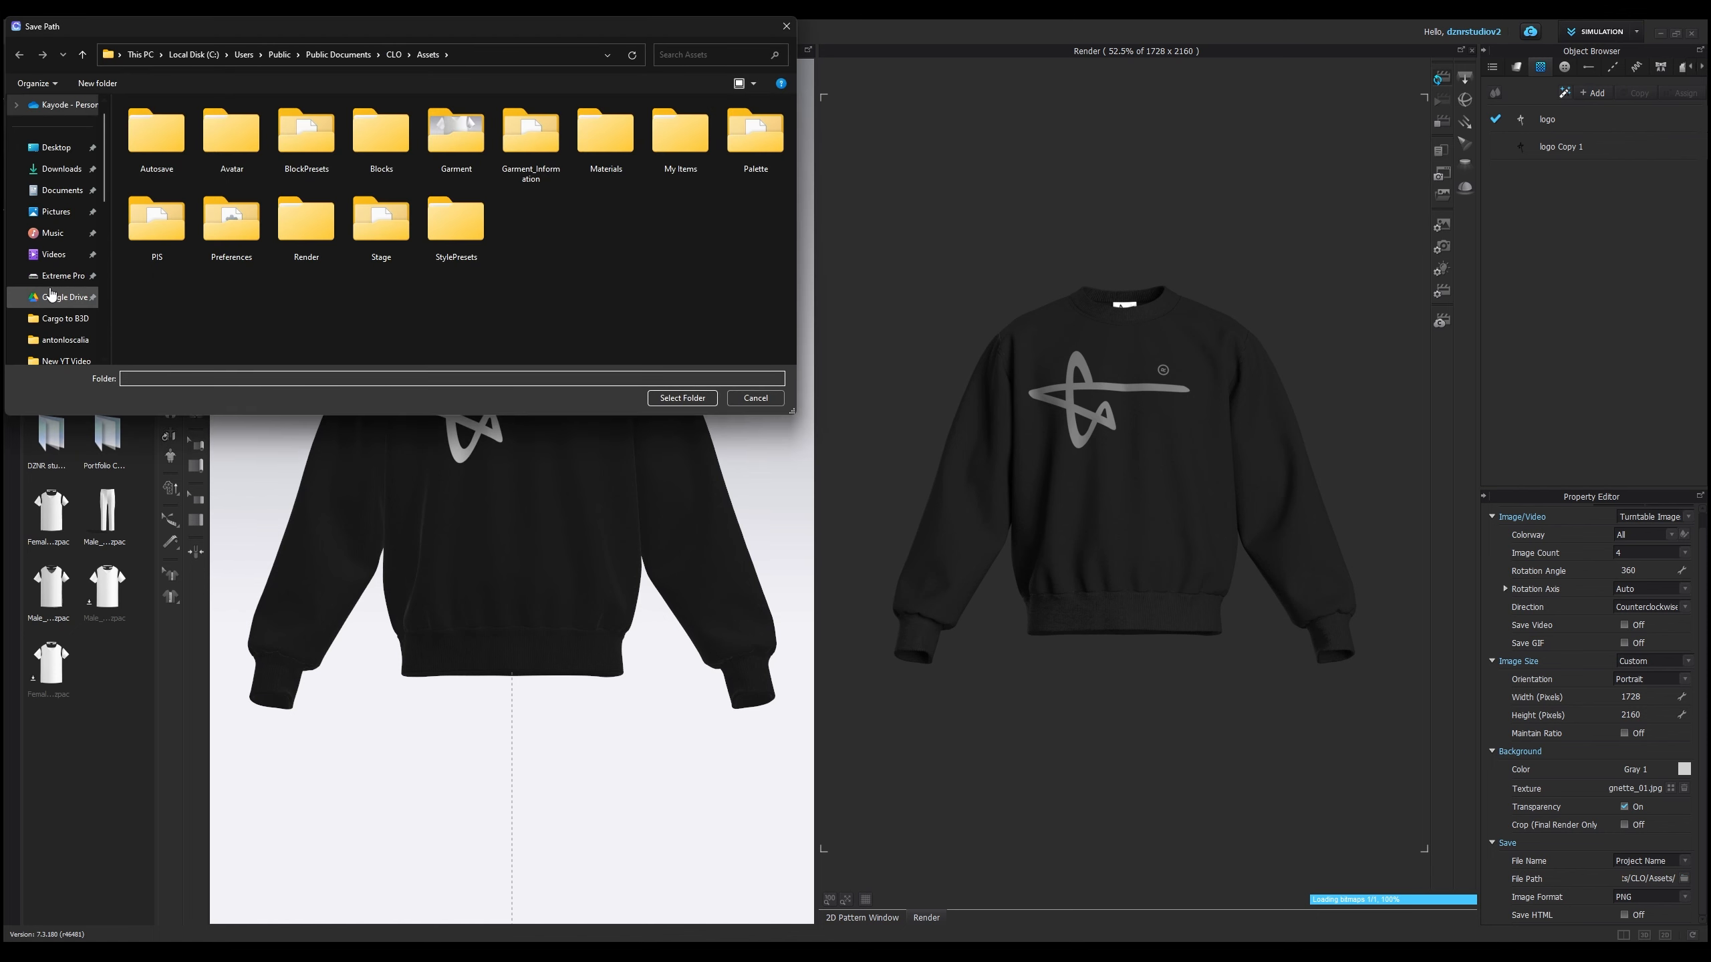
pyautogui.scroll(-2, 51, 294)
pyautogui.click(58, 254)
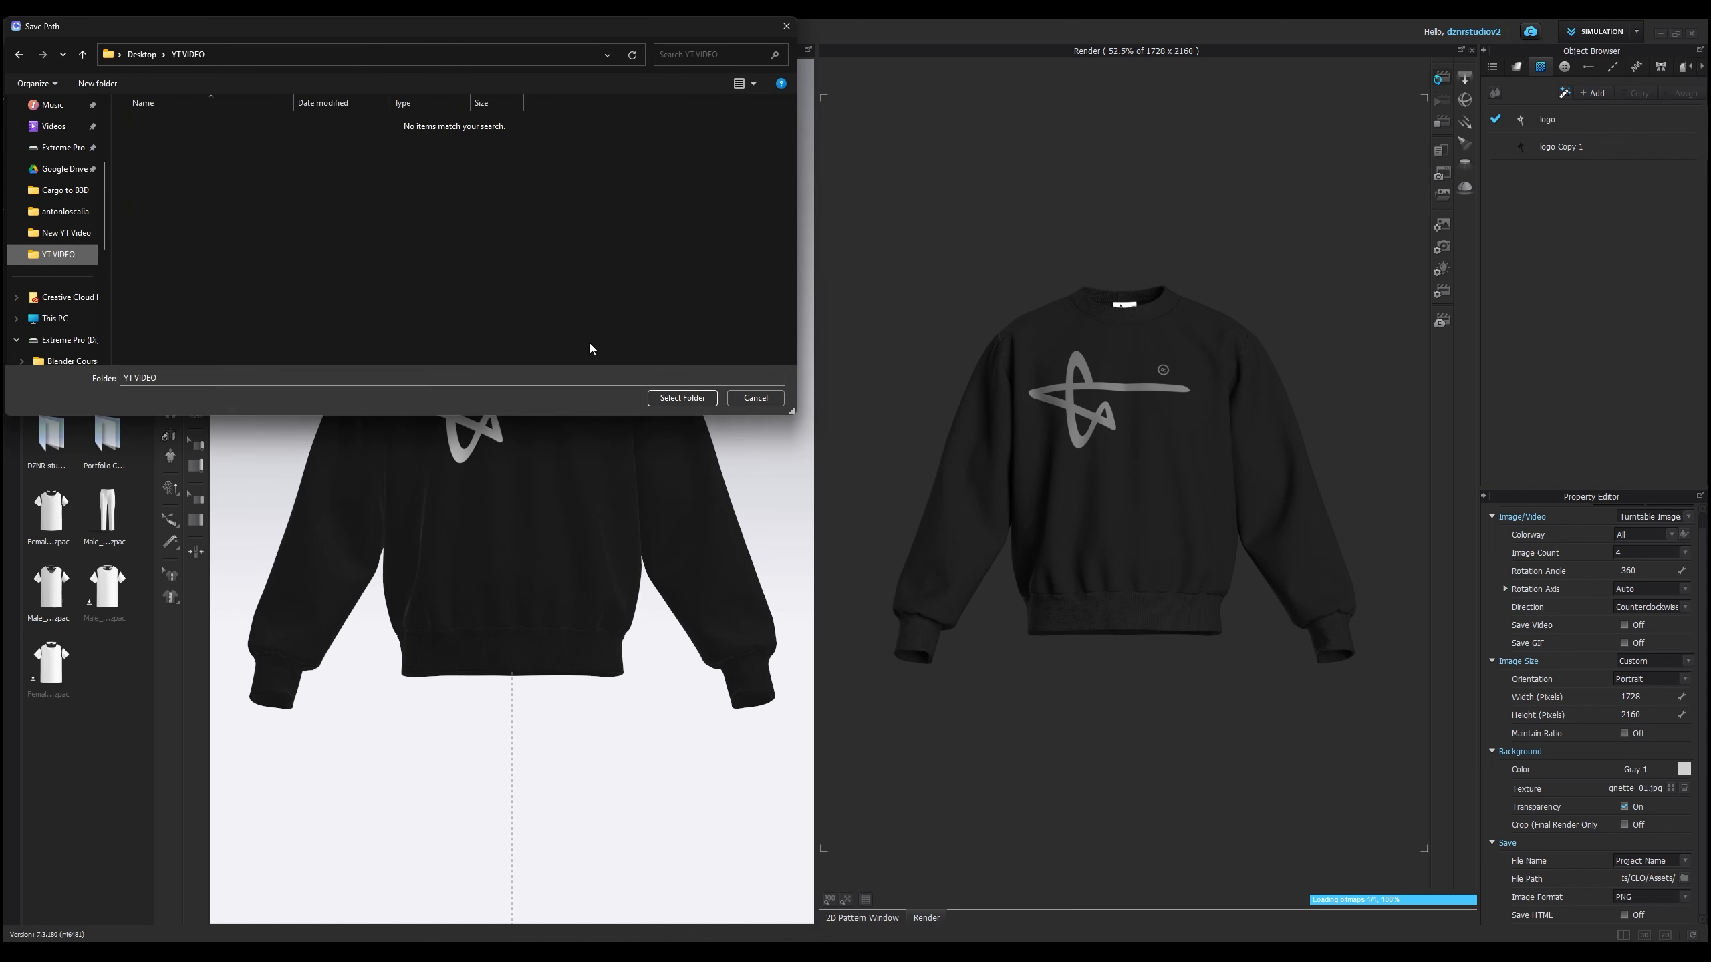
pyautogui.click(672, 398)
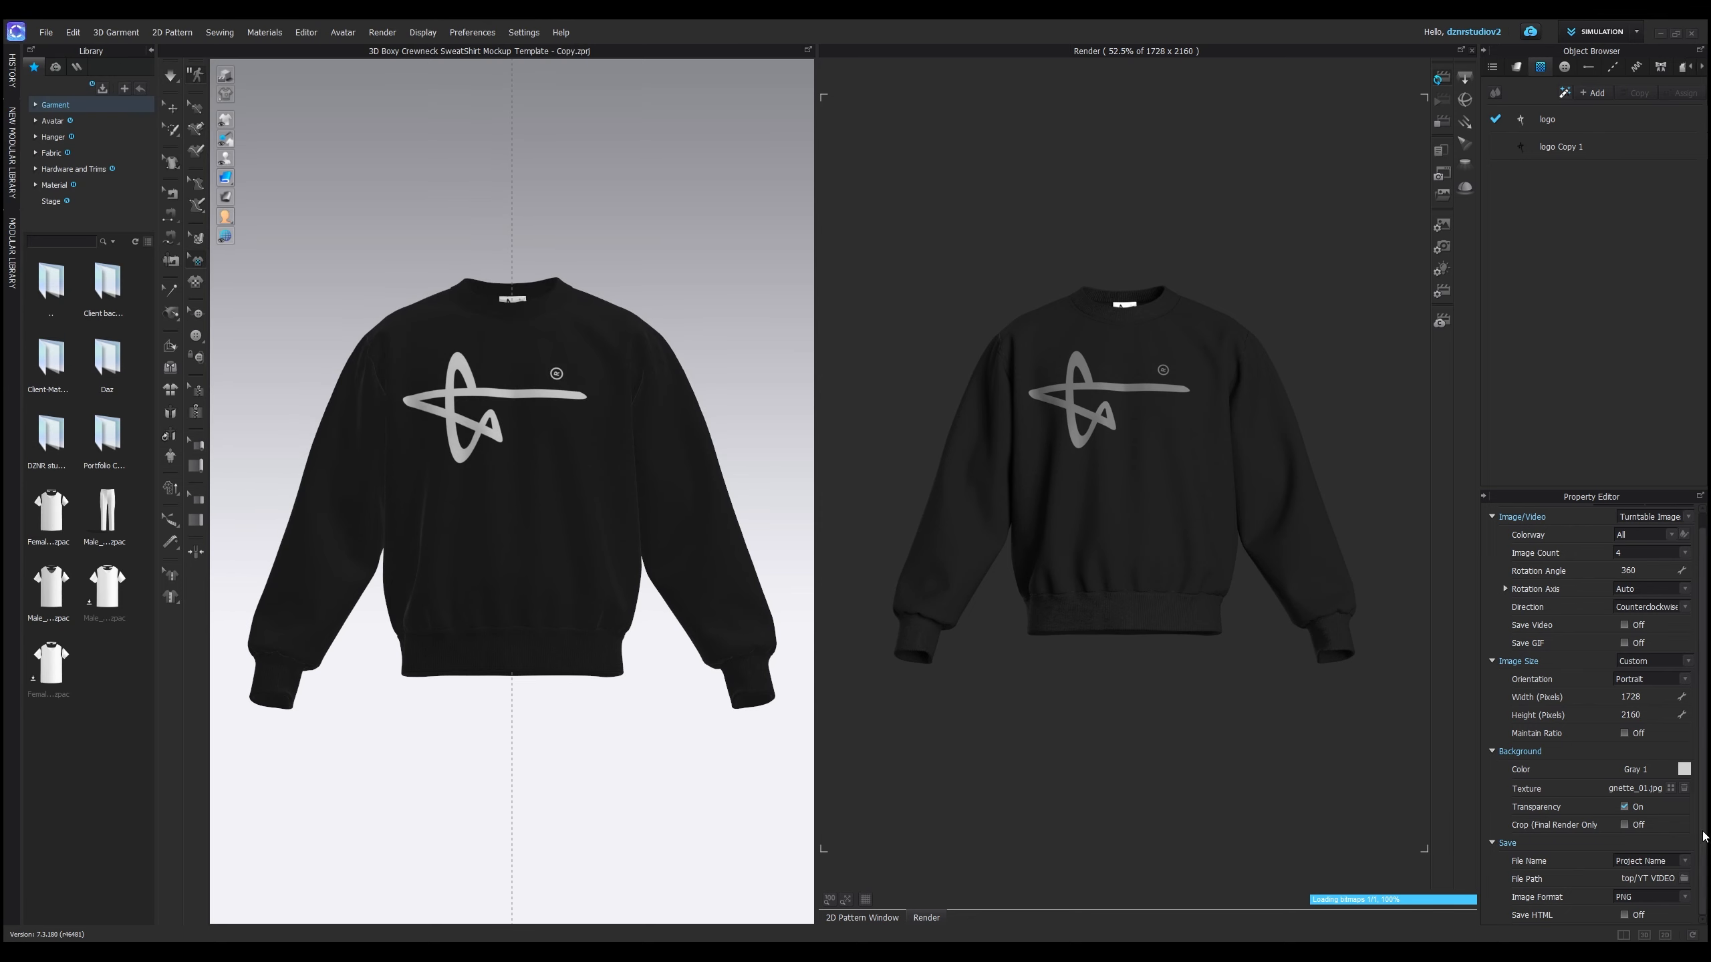
pyautogui.click(1667, 899)
pyautogui.scroll(1, 1584, 680)
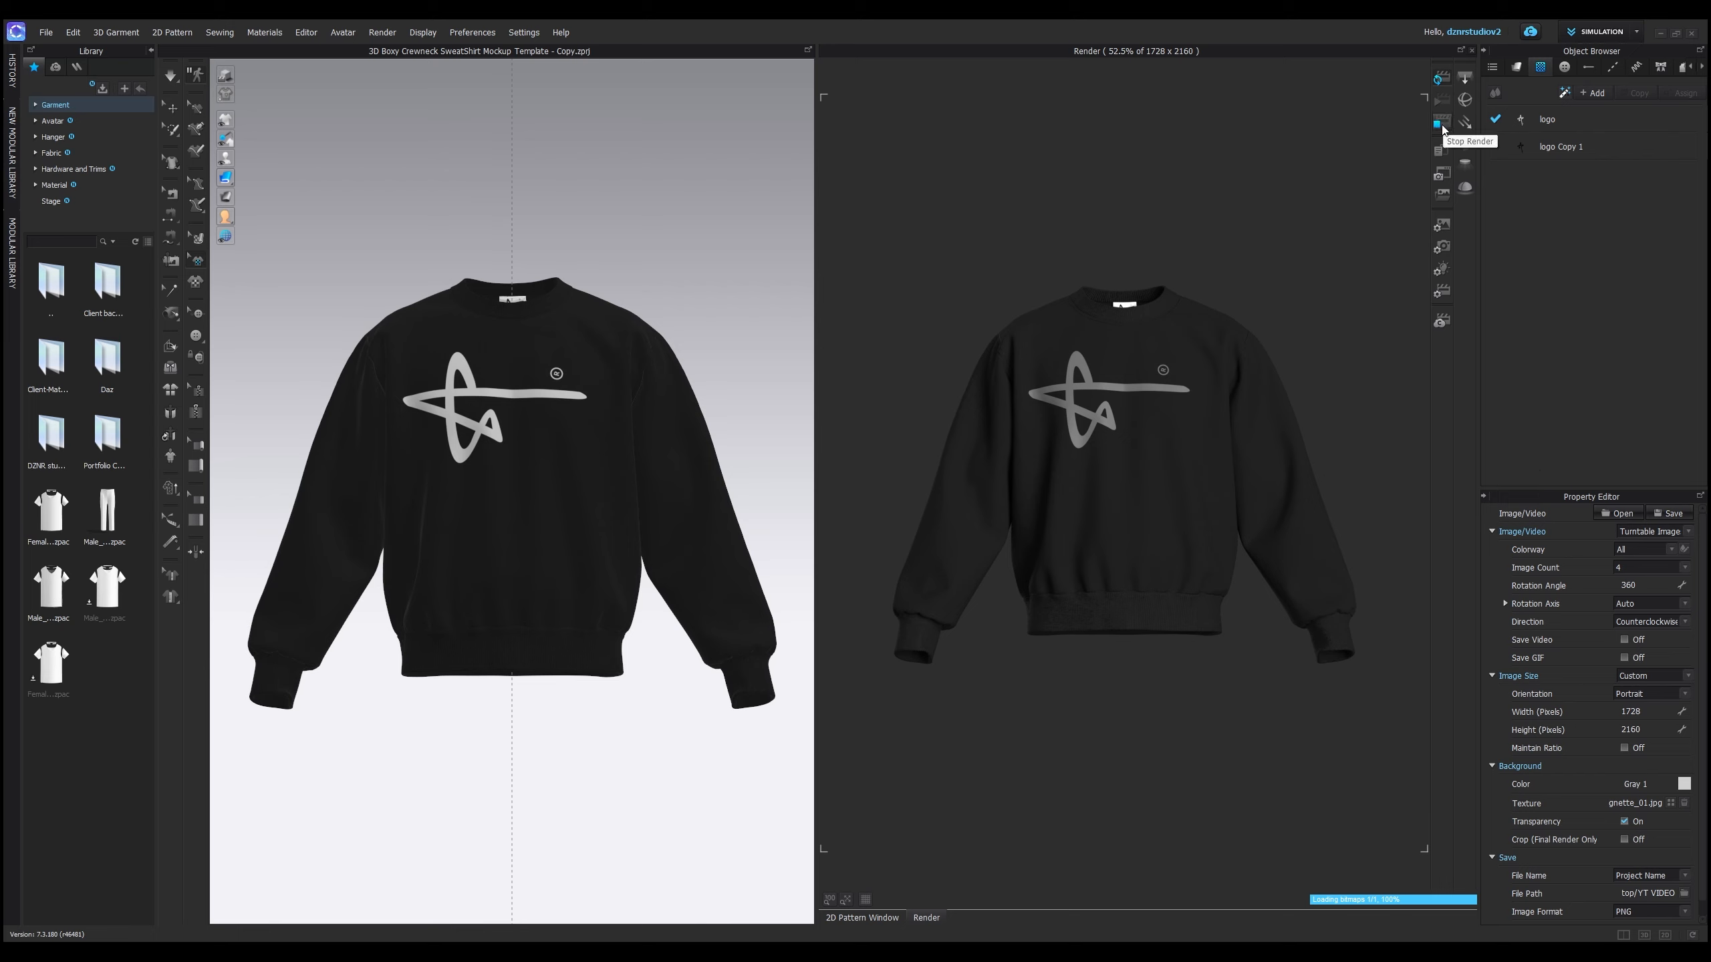
# - Stop the running preview render and run the final render of the turntable images
pyautogui.click(1442, 130)
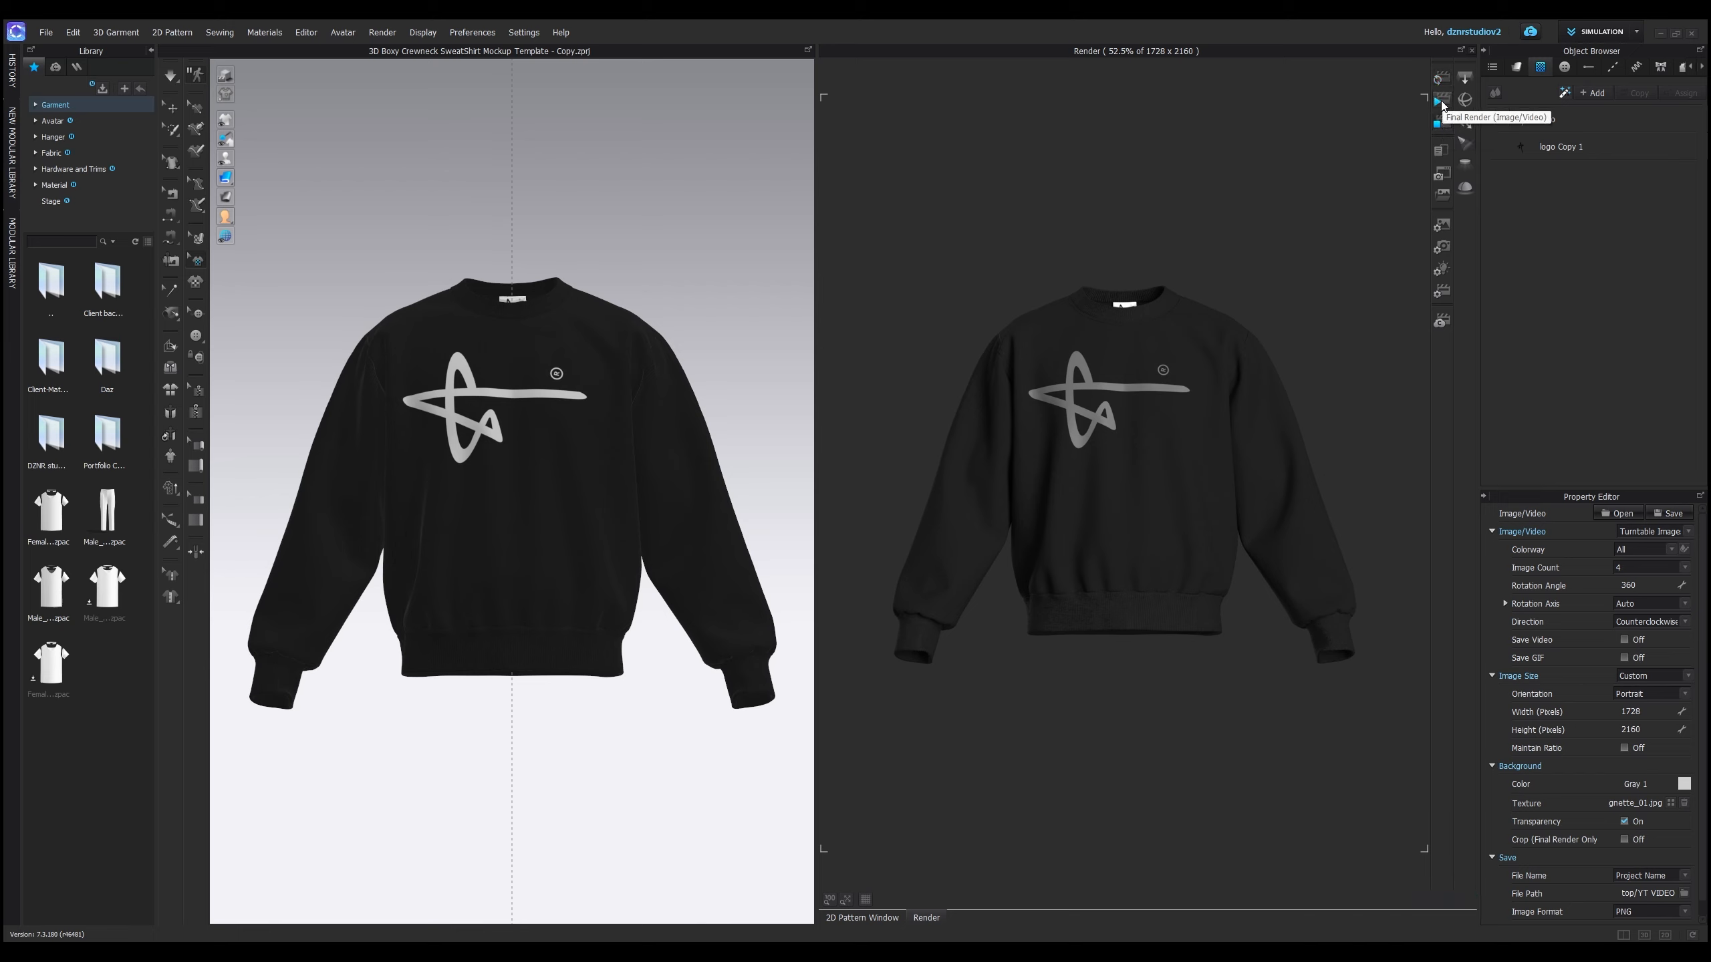
pyautogui.click(1440, 102)
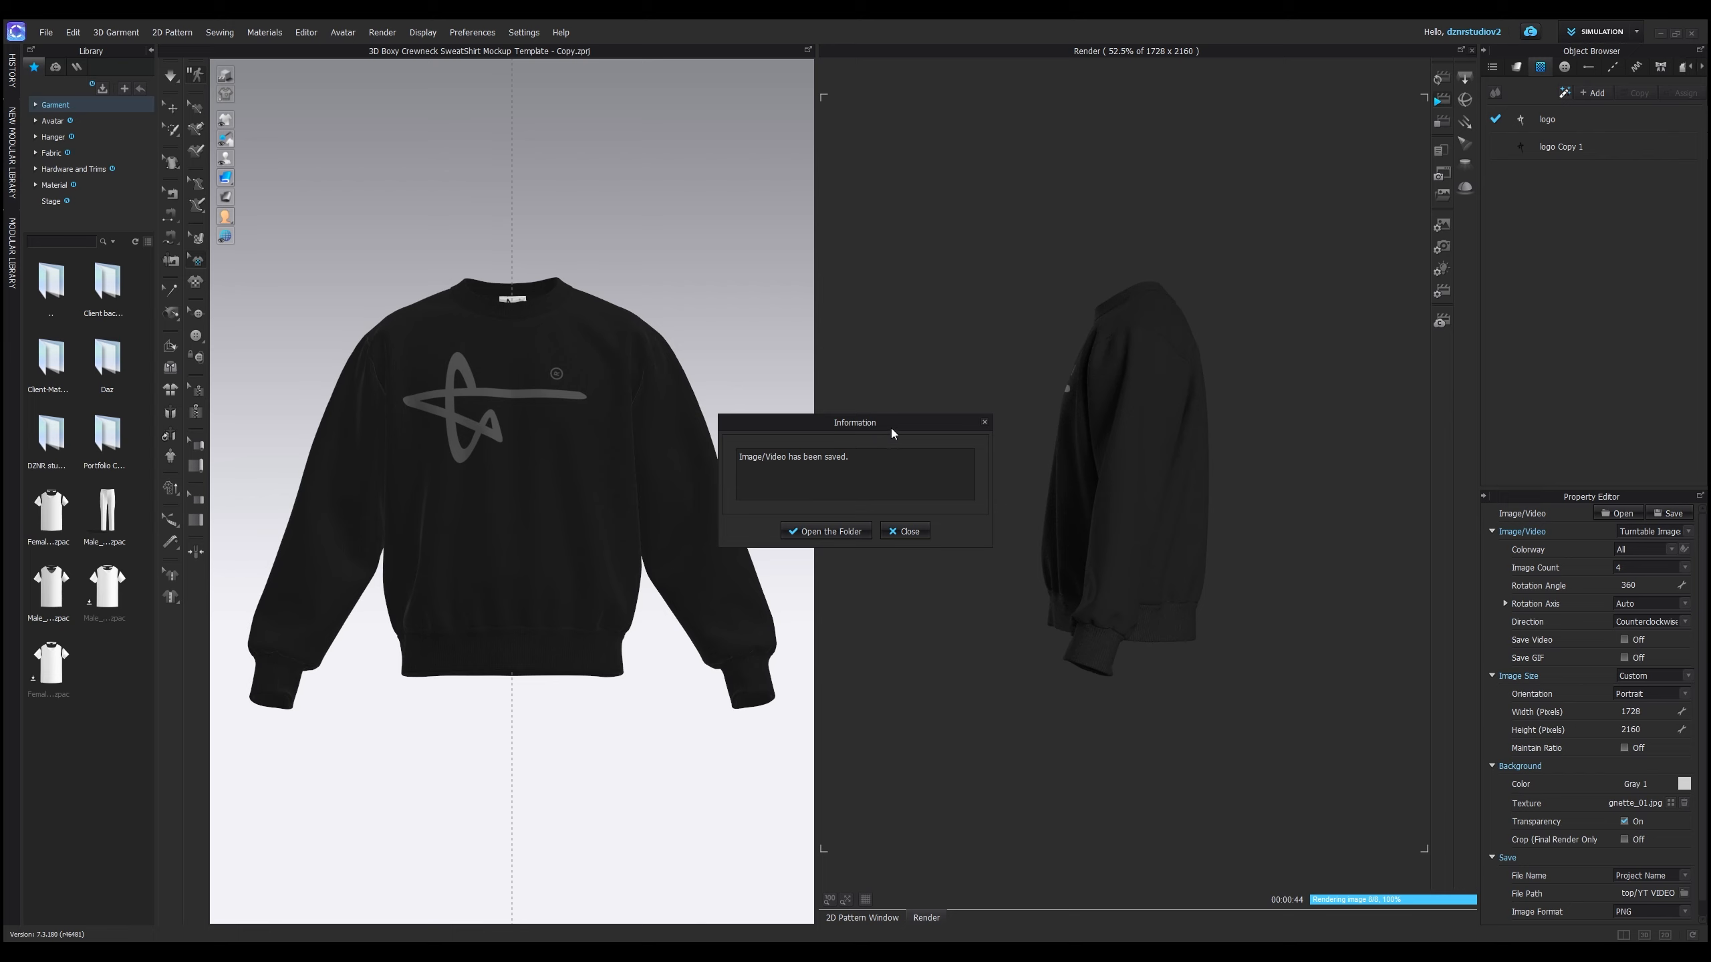
pyautogui.moveTo(850, 422); pyautogui.dragTo(851, 423)
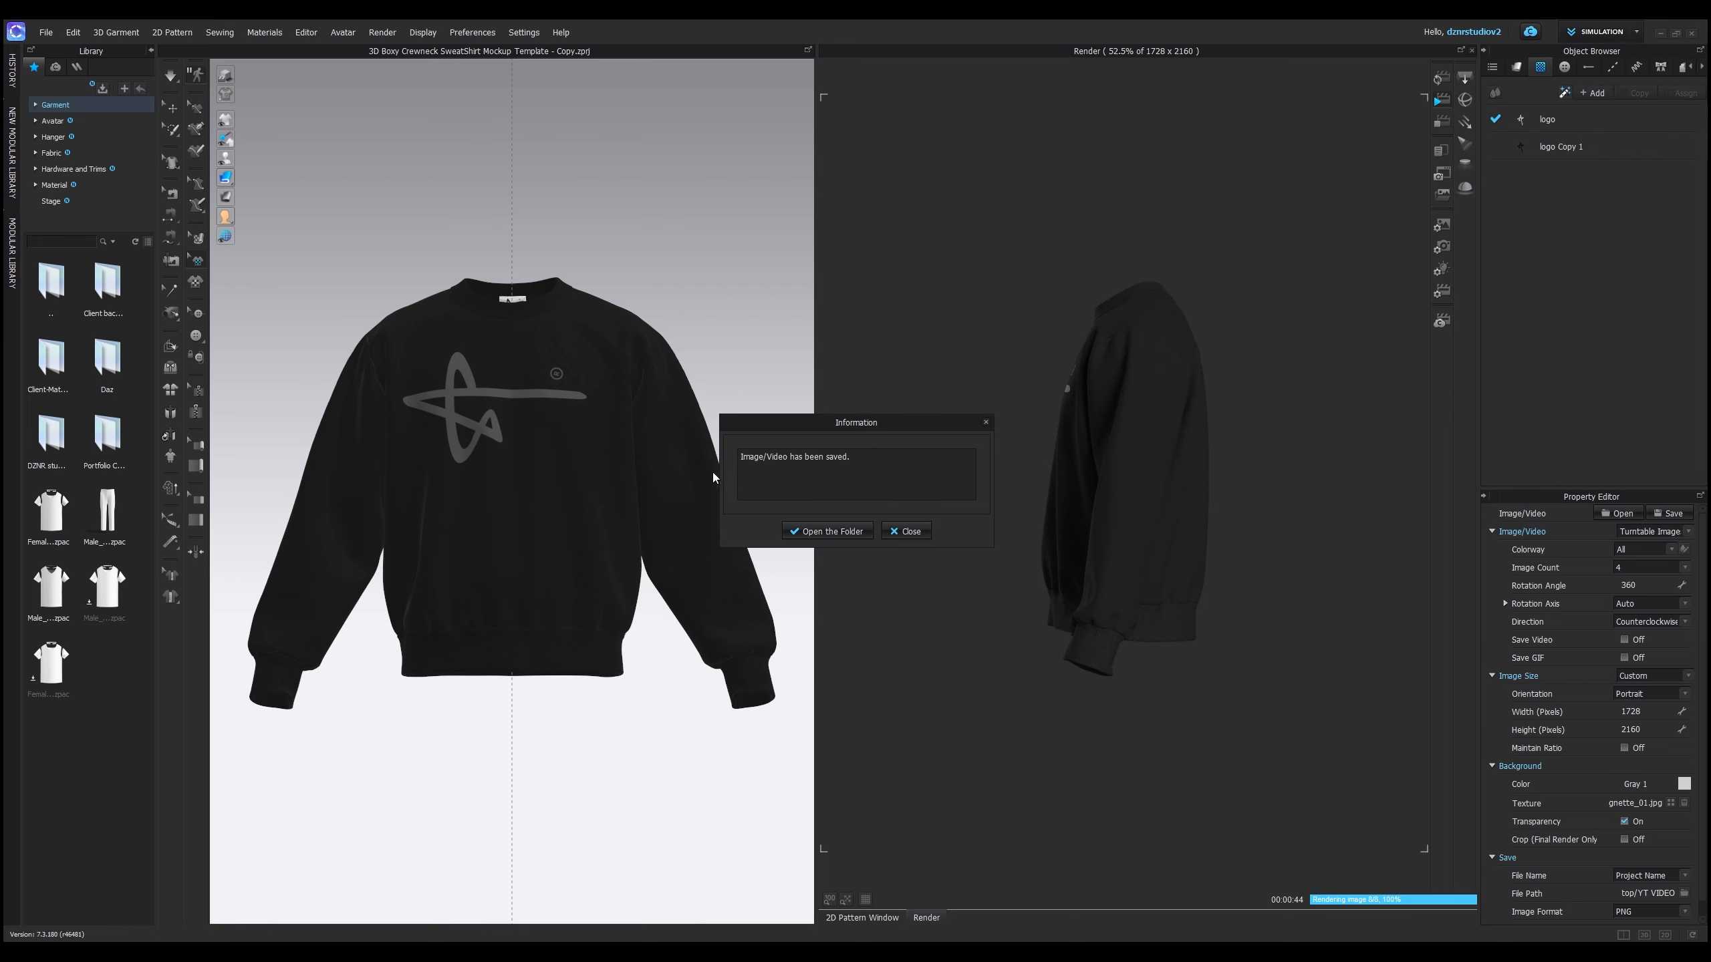
# - Open the output folder, inspect the Black n Bk_0 render image, and put the windows away
pyautogui.click(828, 530)
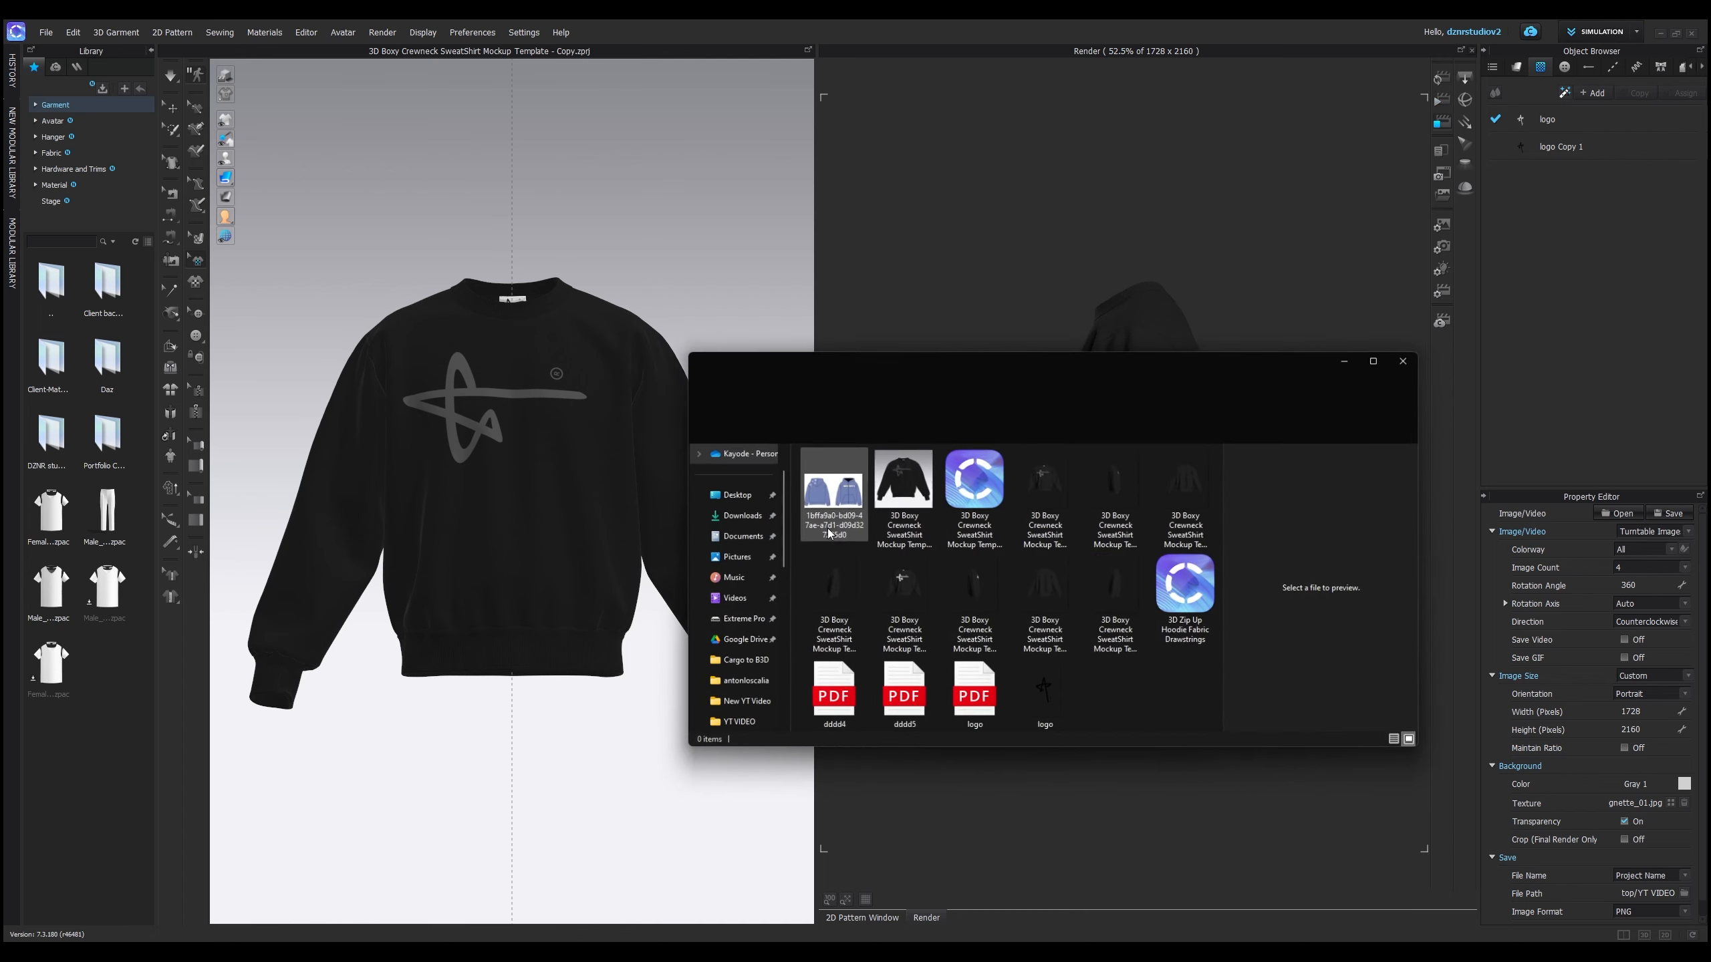
pyautogui.doubleClick(1043, 500)
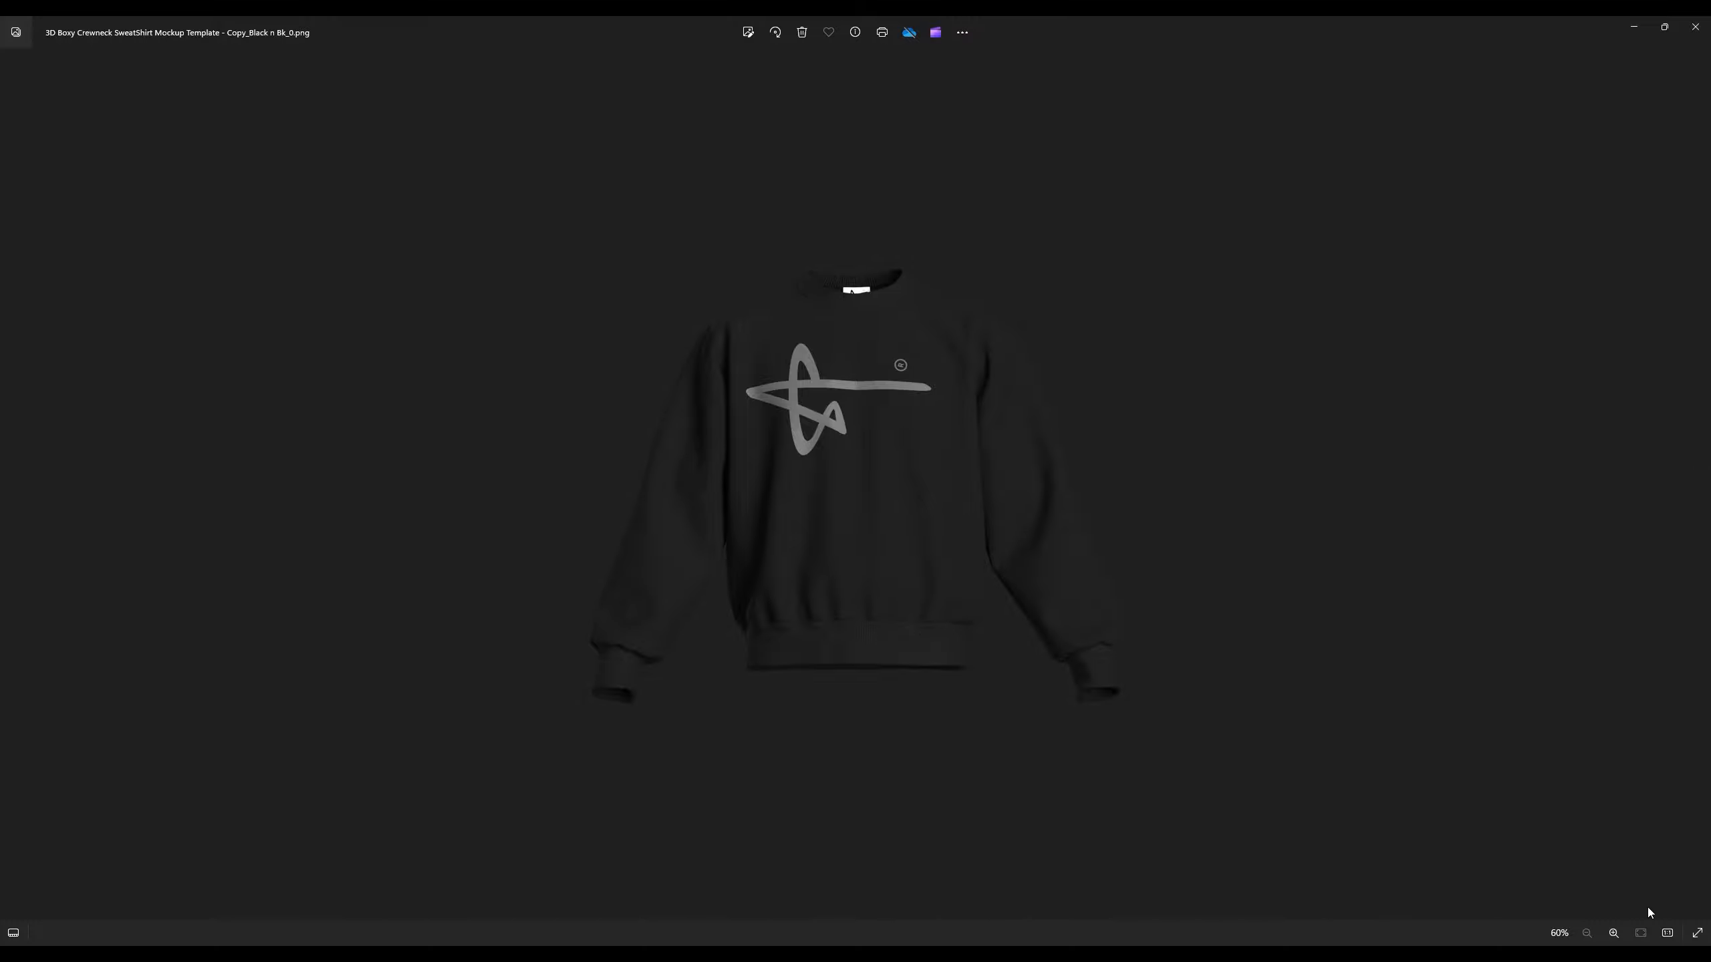
pyautogui.click(1695, 26)
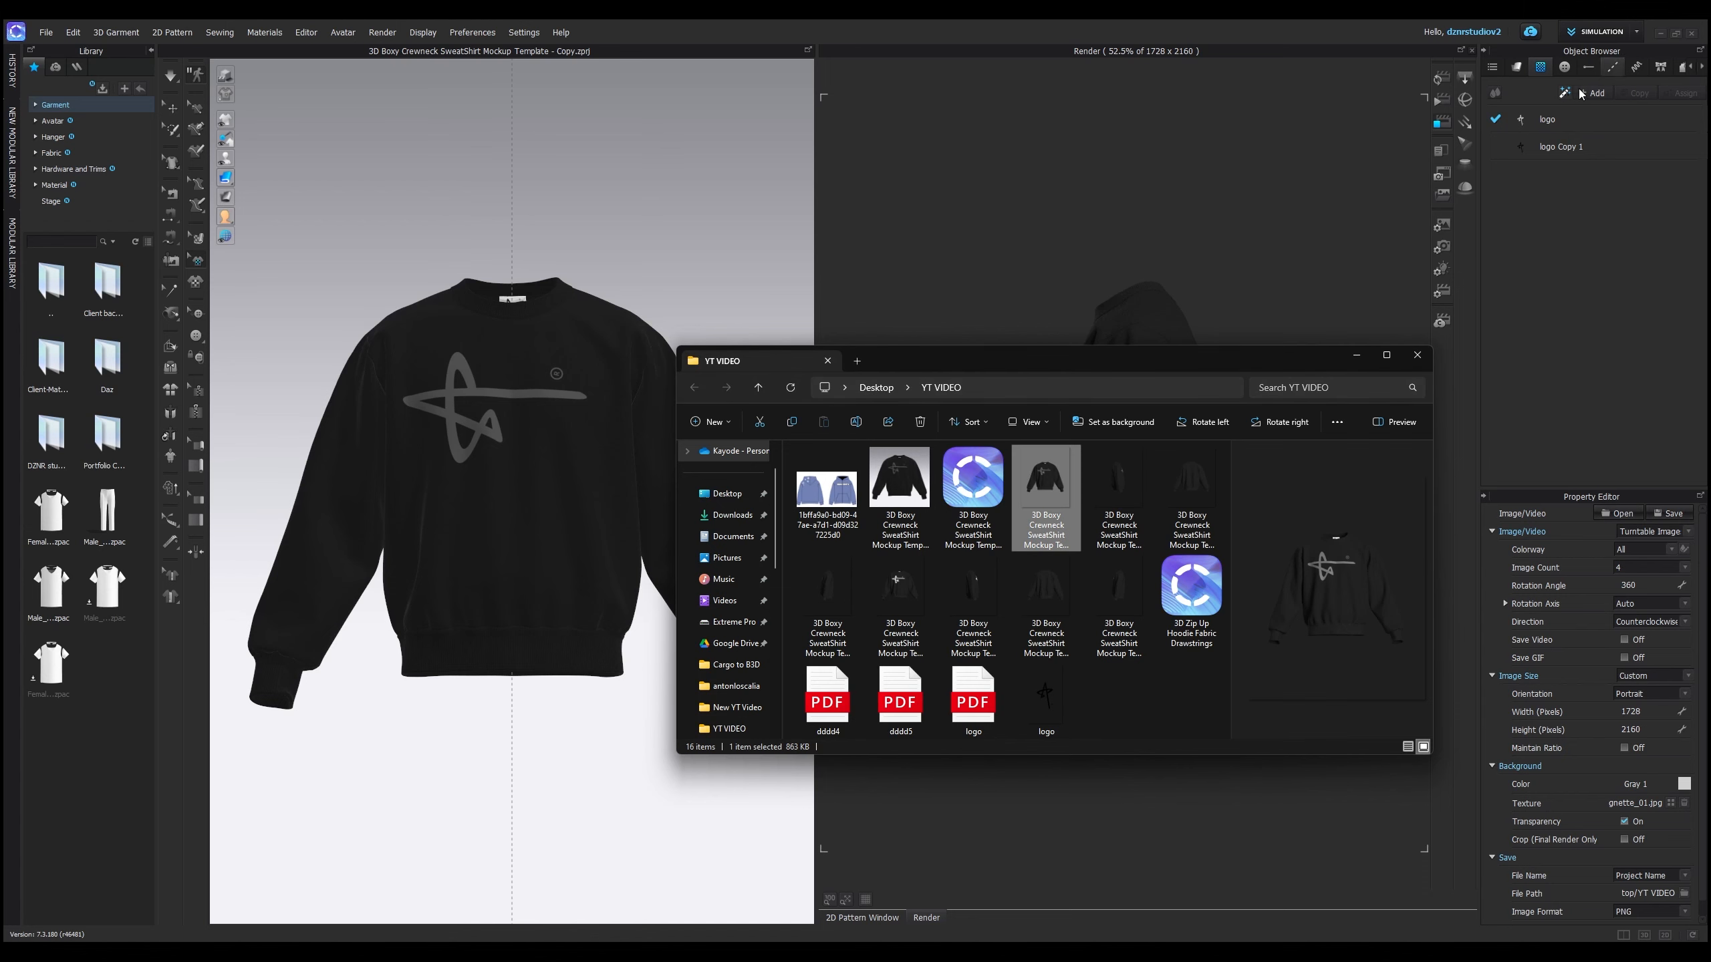
pyautogui.click(1355, 356)
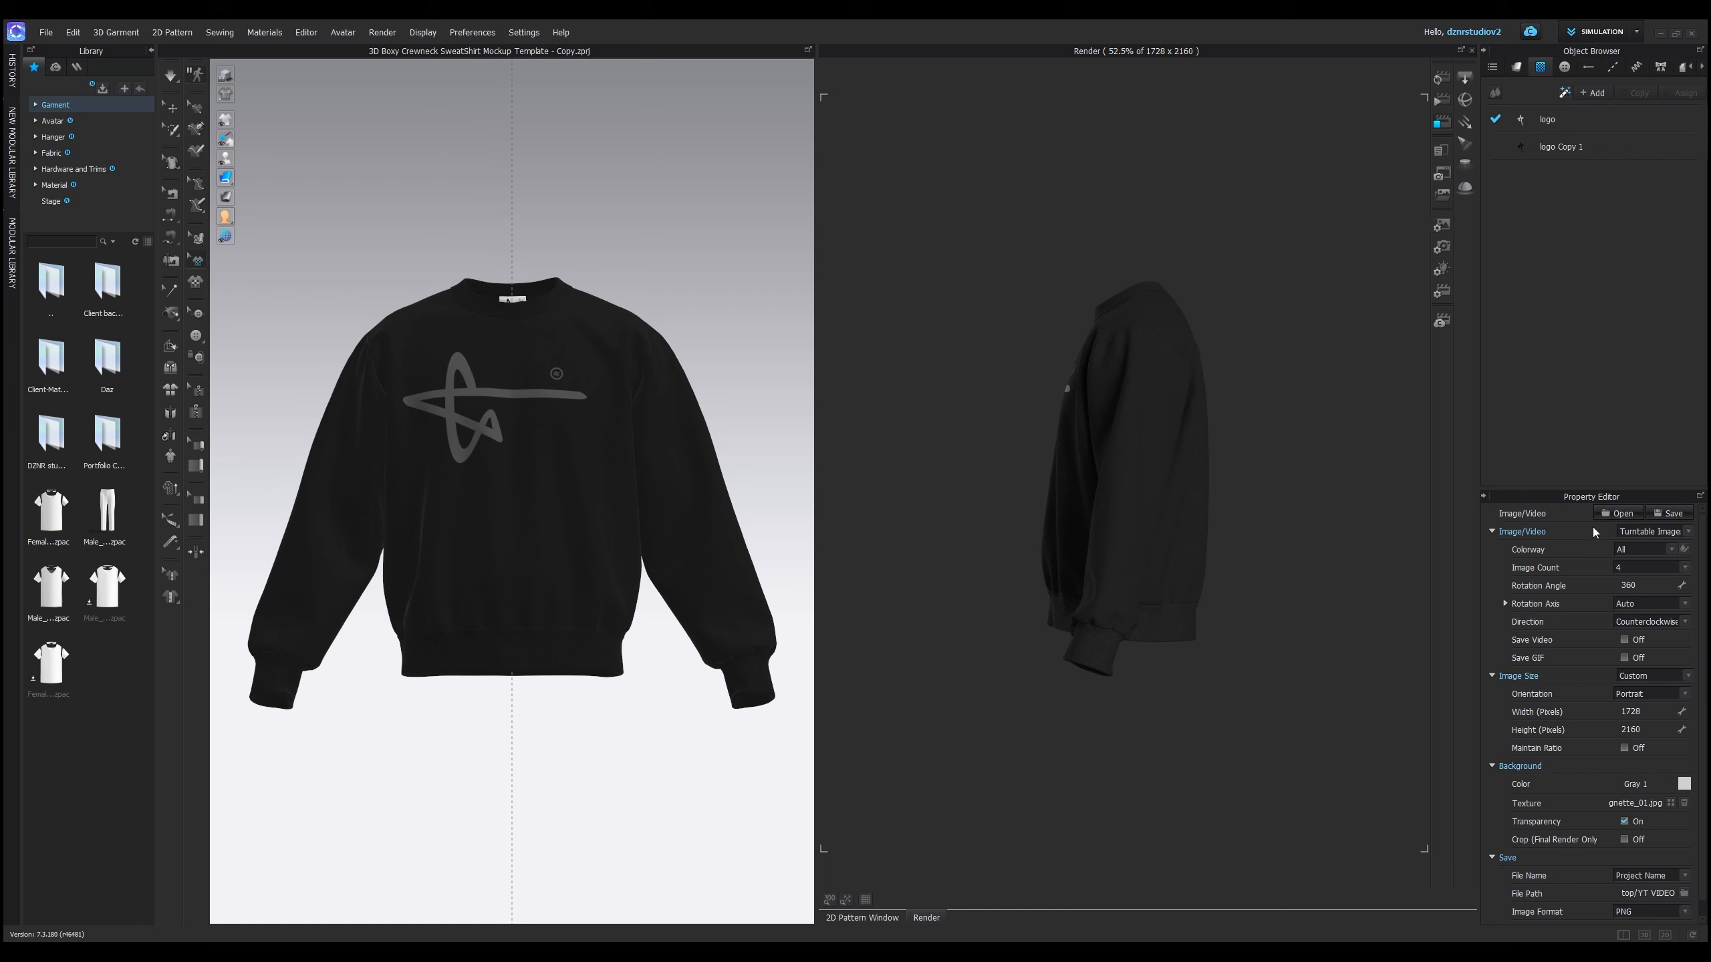
# - Review the turntable image's colorway choices and the rotation angle in the render settings
pyautogui.click(1647, 533)
pyautogui.click(1648, 549)
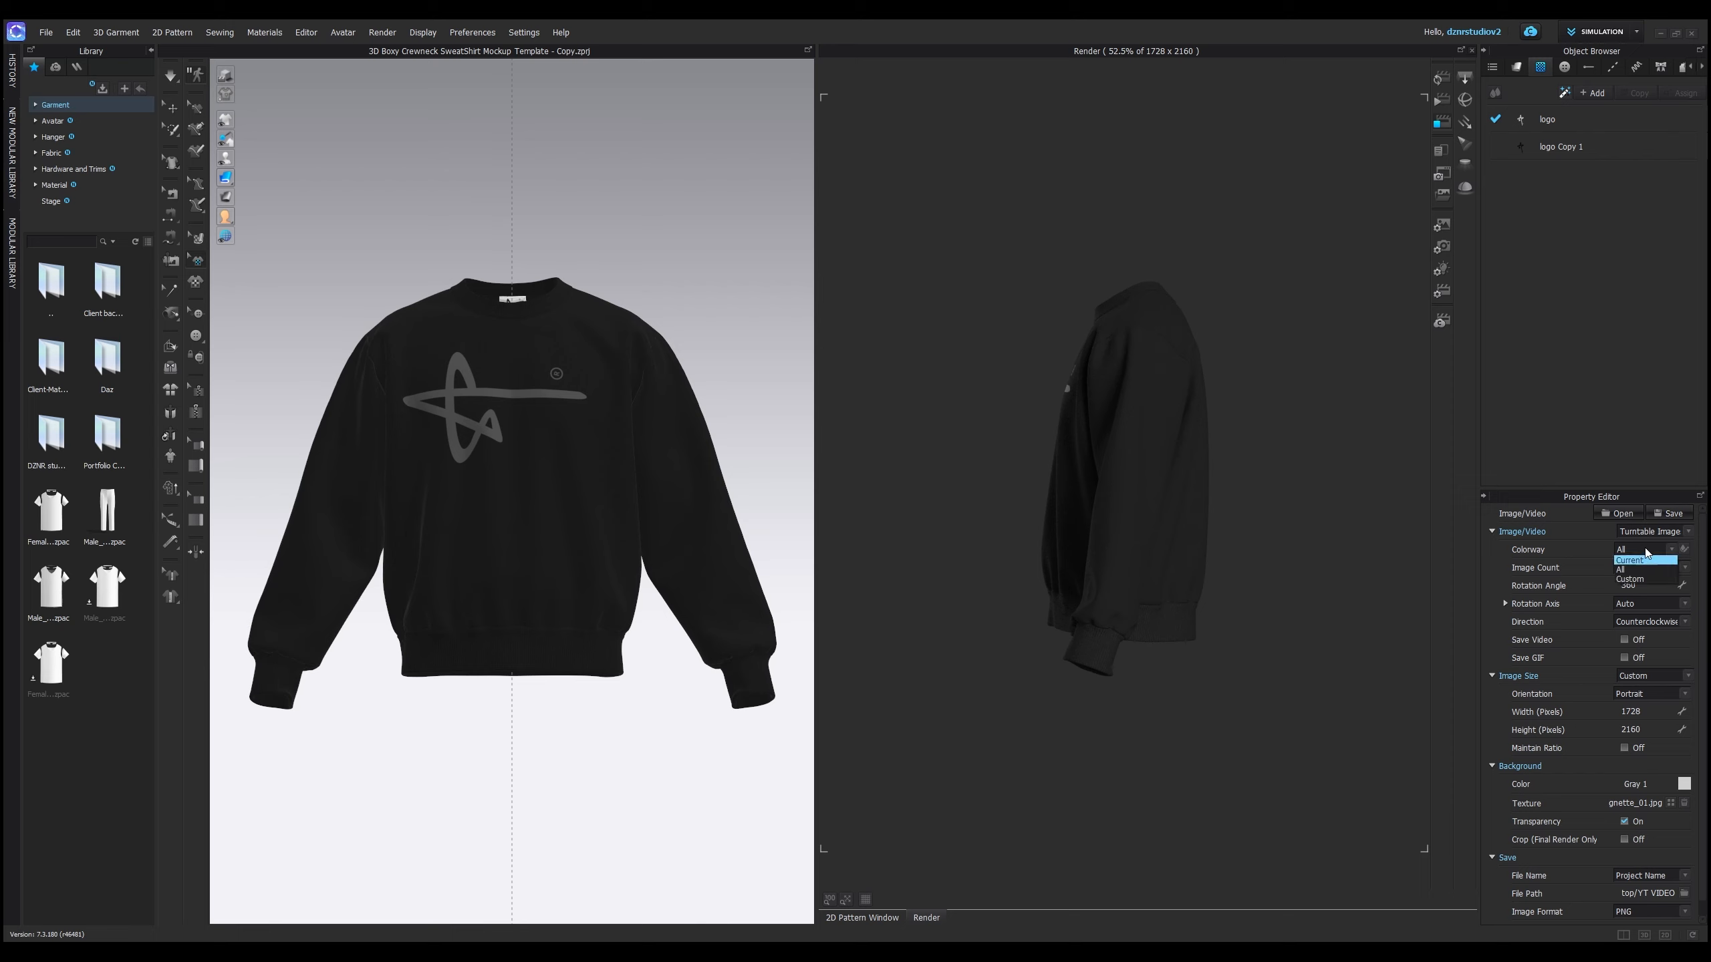
pyautogui.click(1641, 551)
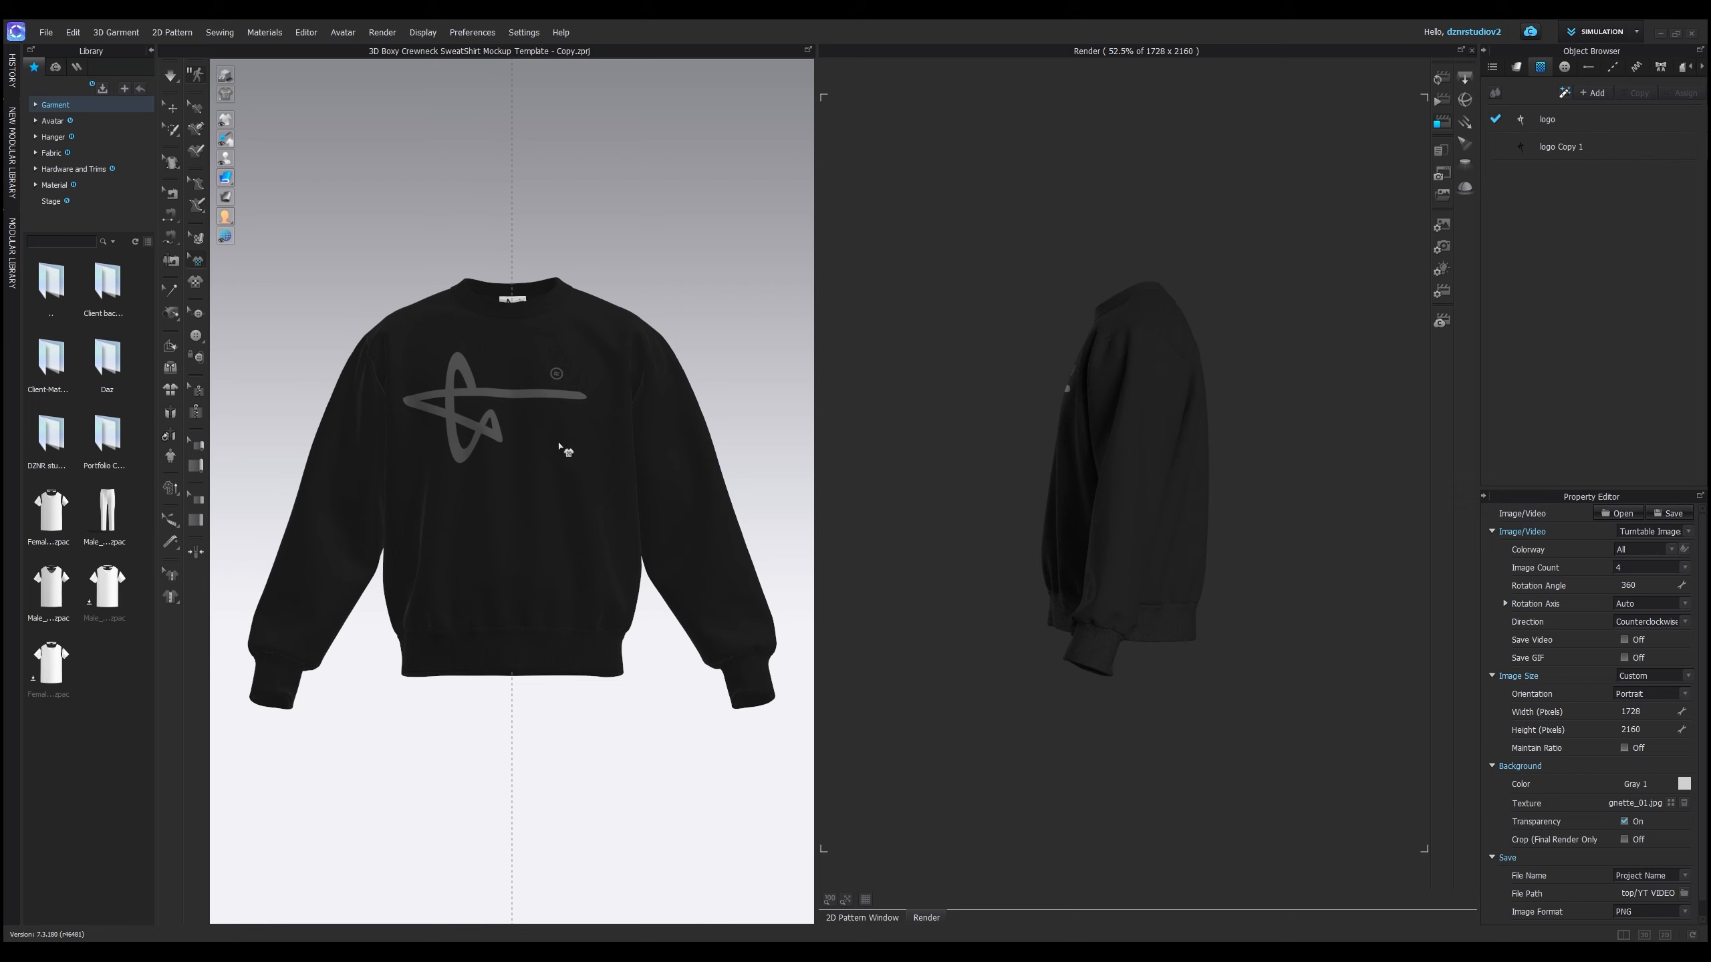
pyautogui.click(1648, 583)
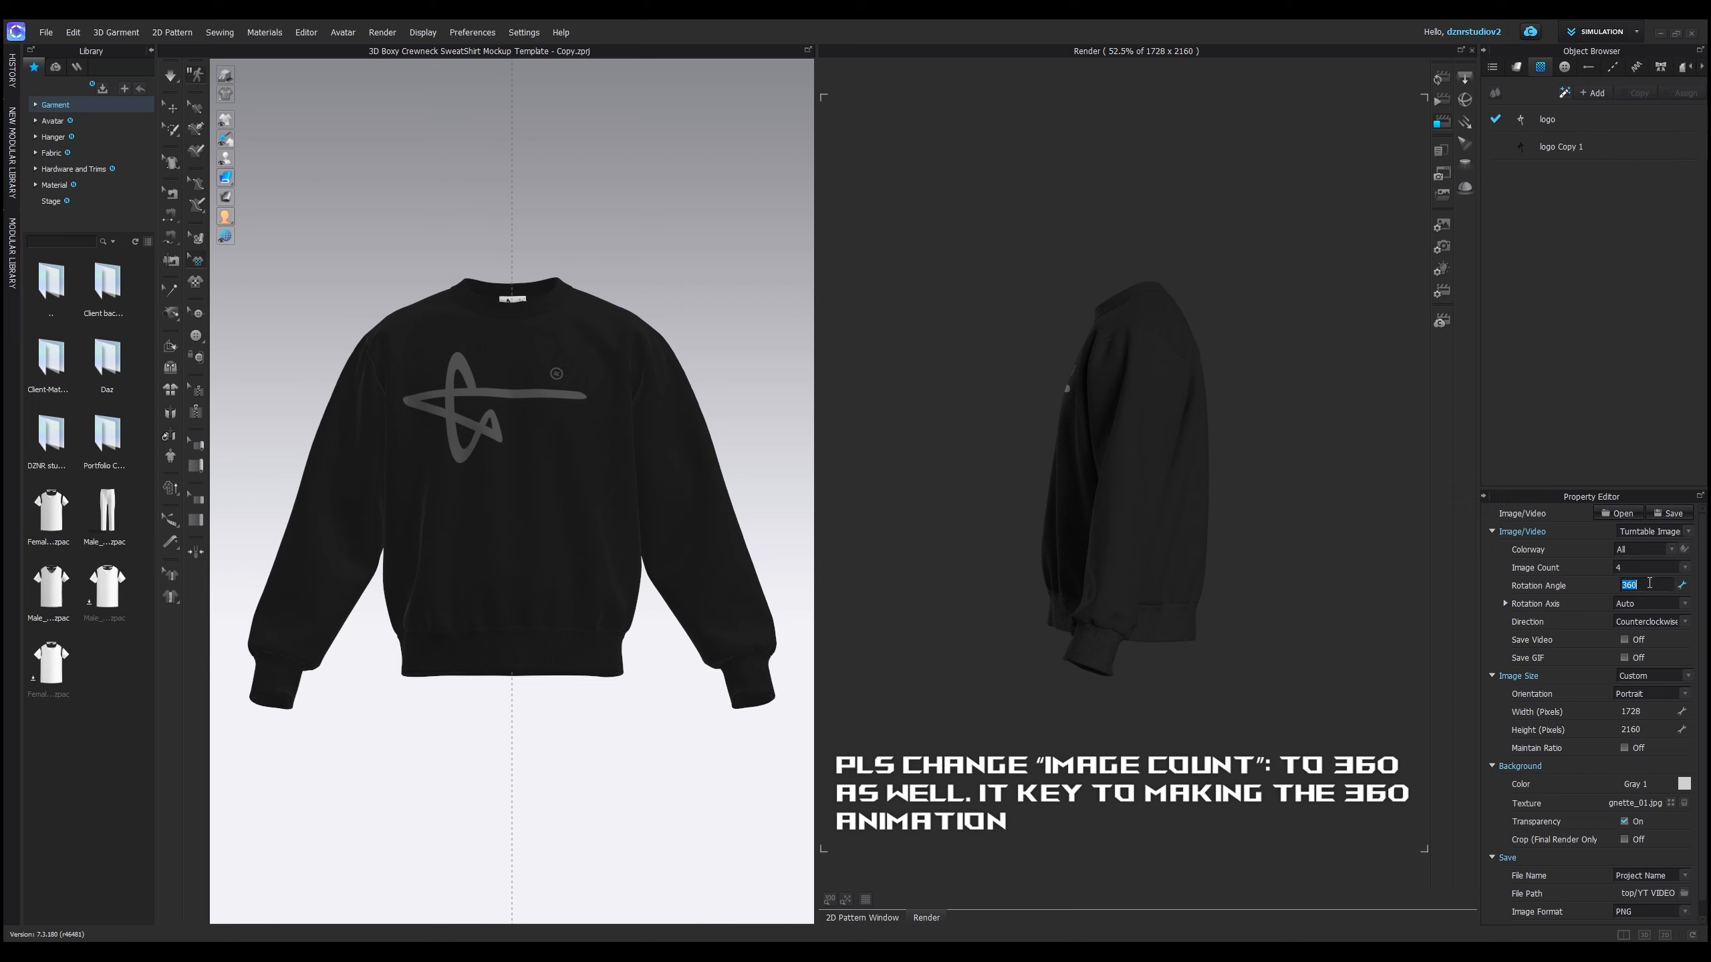
# - Try Clockwise as the turntable's rotation direction and return it to Counterclockwise
pyautogui.click(1653, 623)
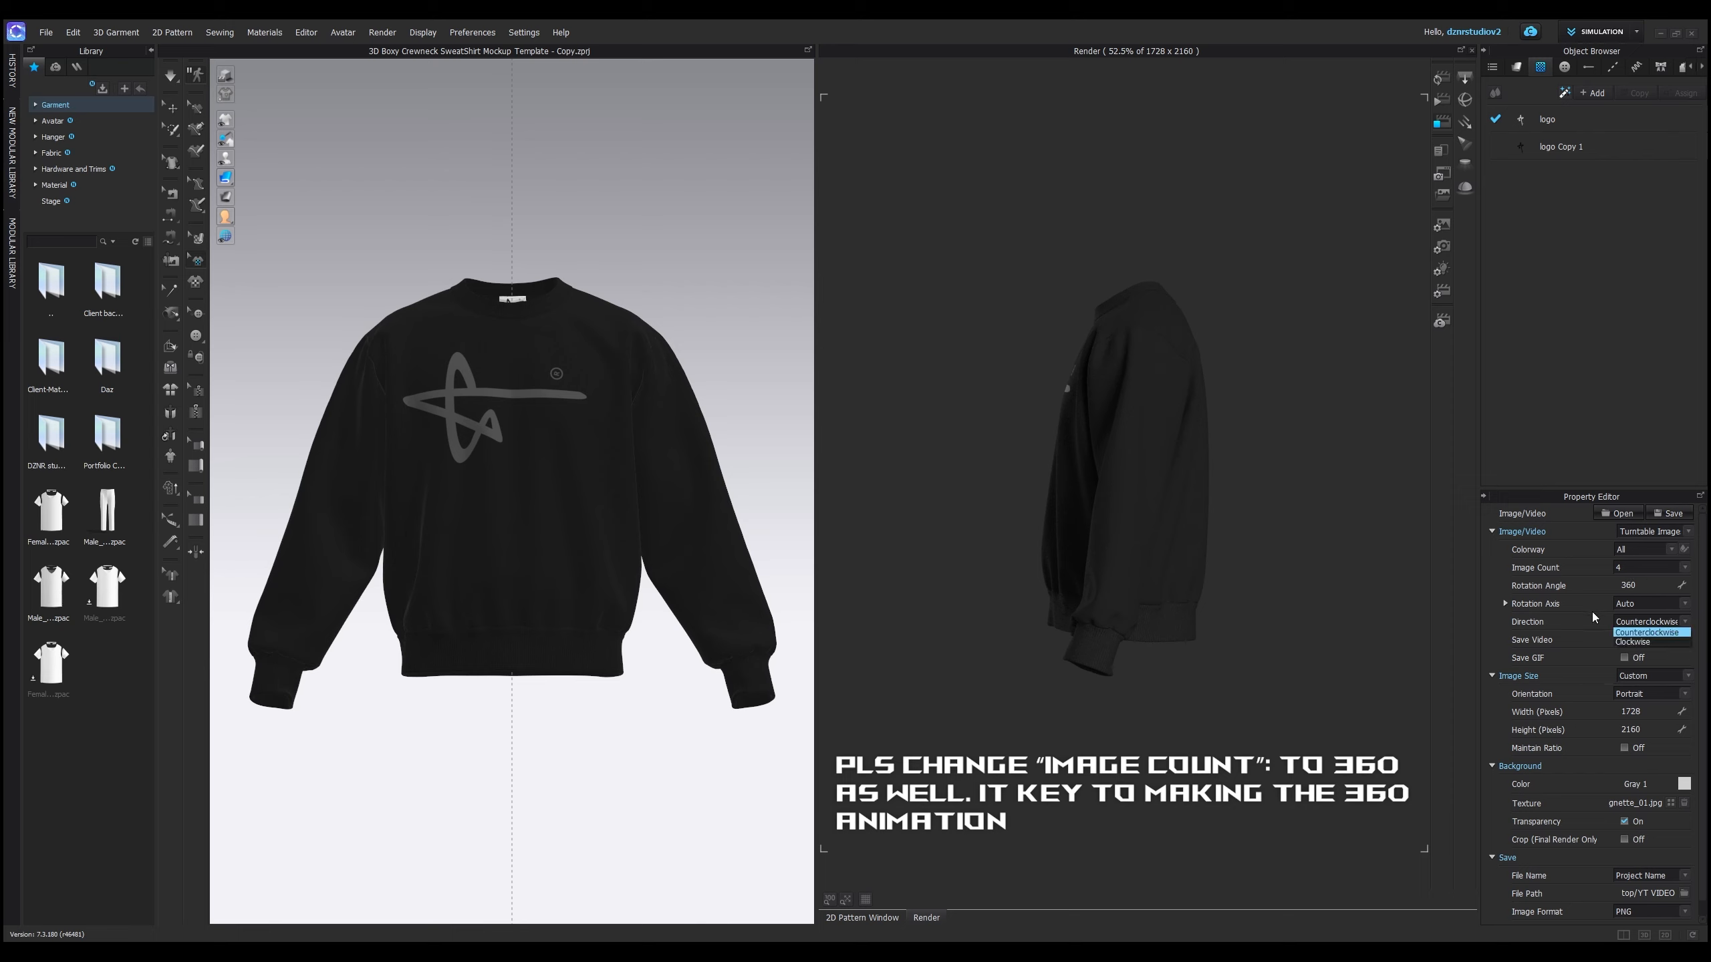
pyautogui.click(1652, 625)
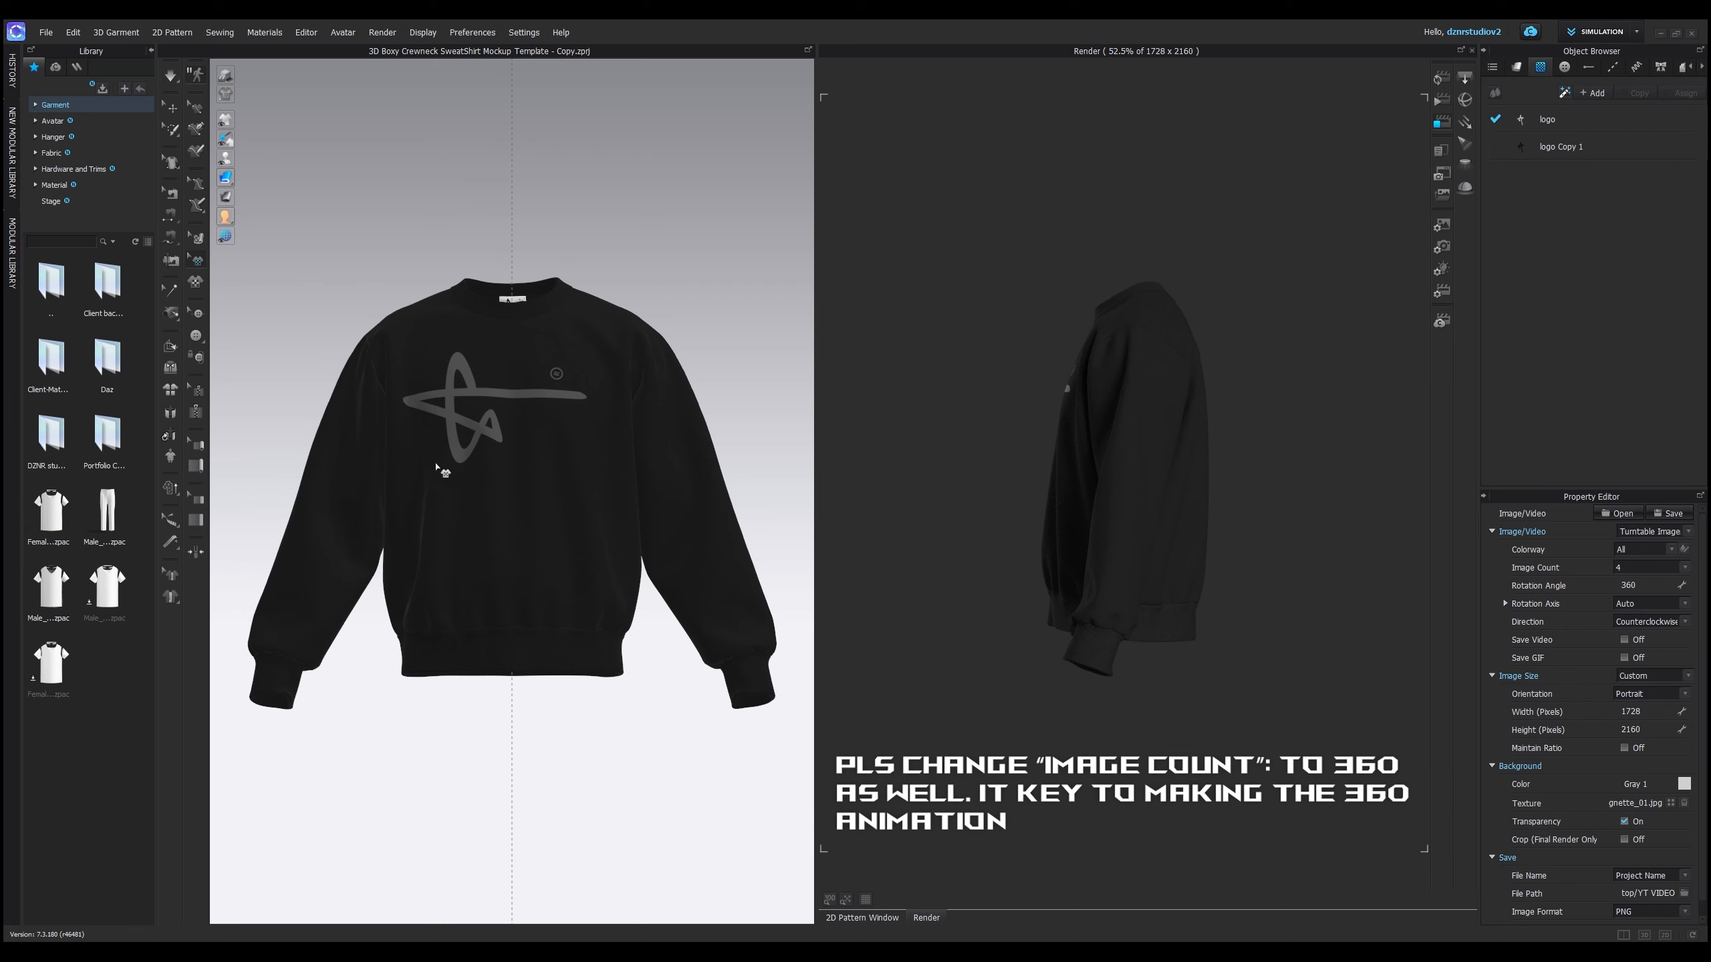
pyautogui.moveTo(369, 473); pyautogui.dragTo(1006, 491, button='right')
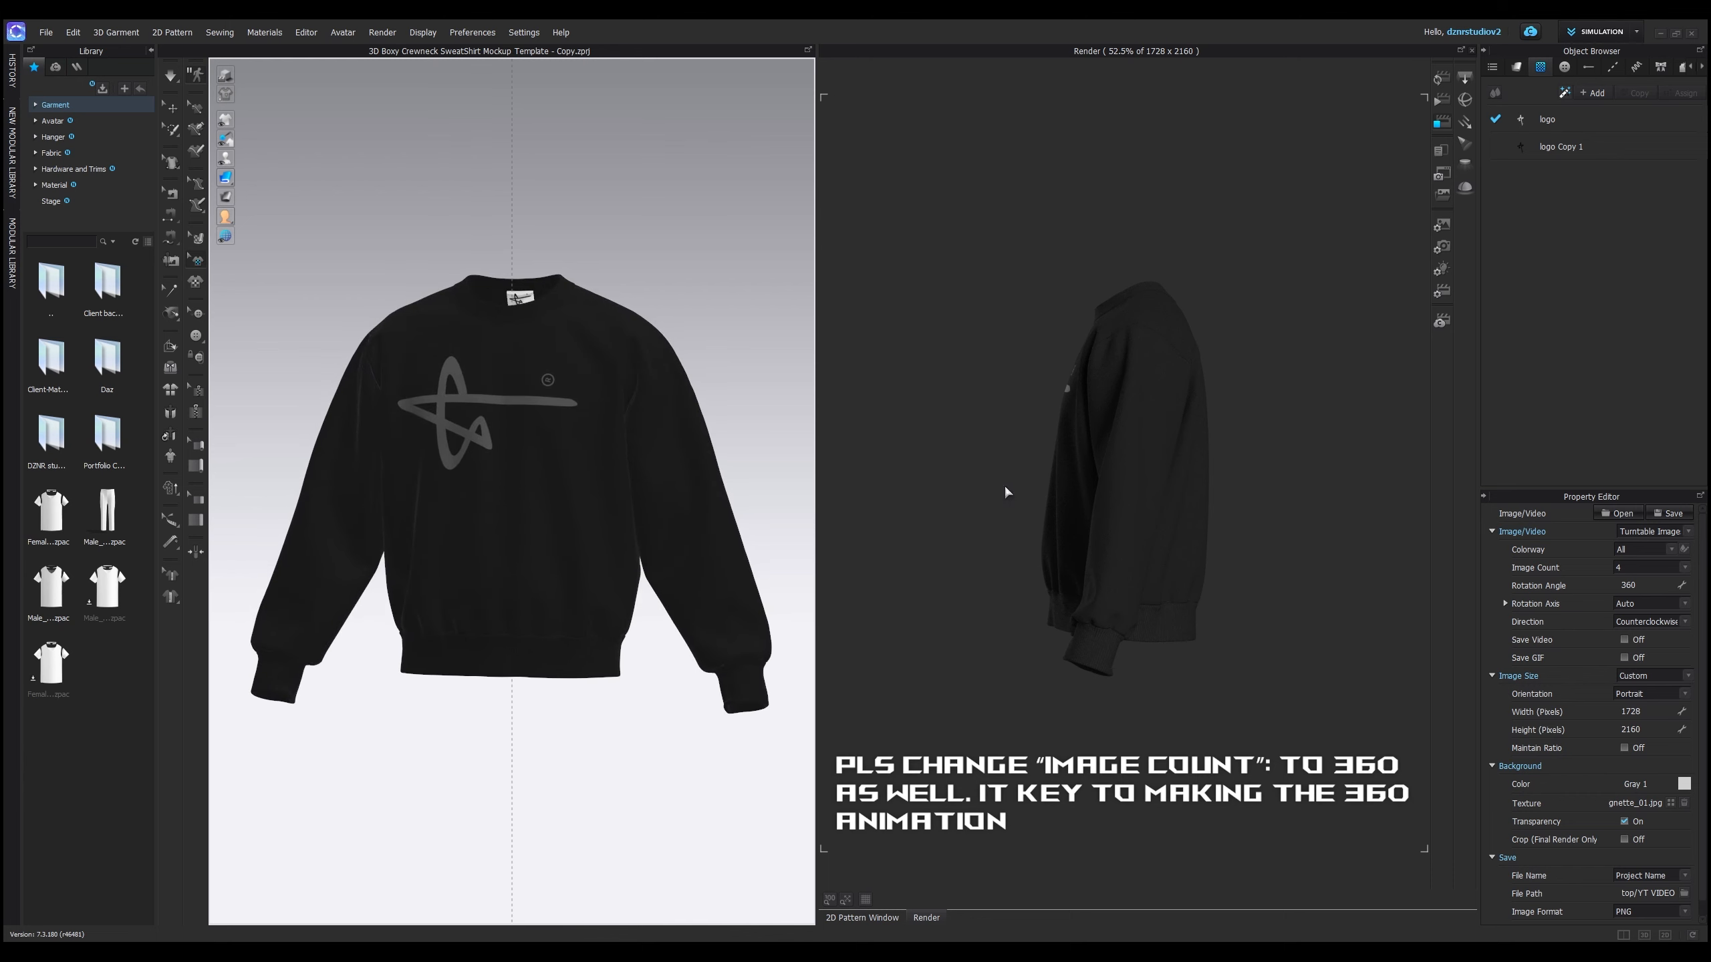
pyautogui.click(1676, 622)
pyautogui.click(1650, 646)
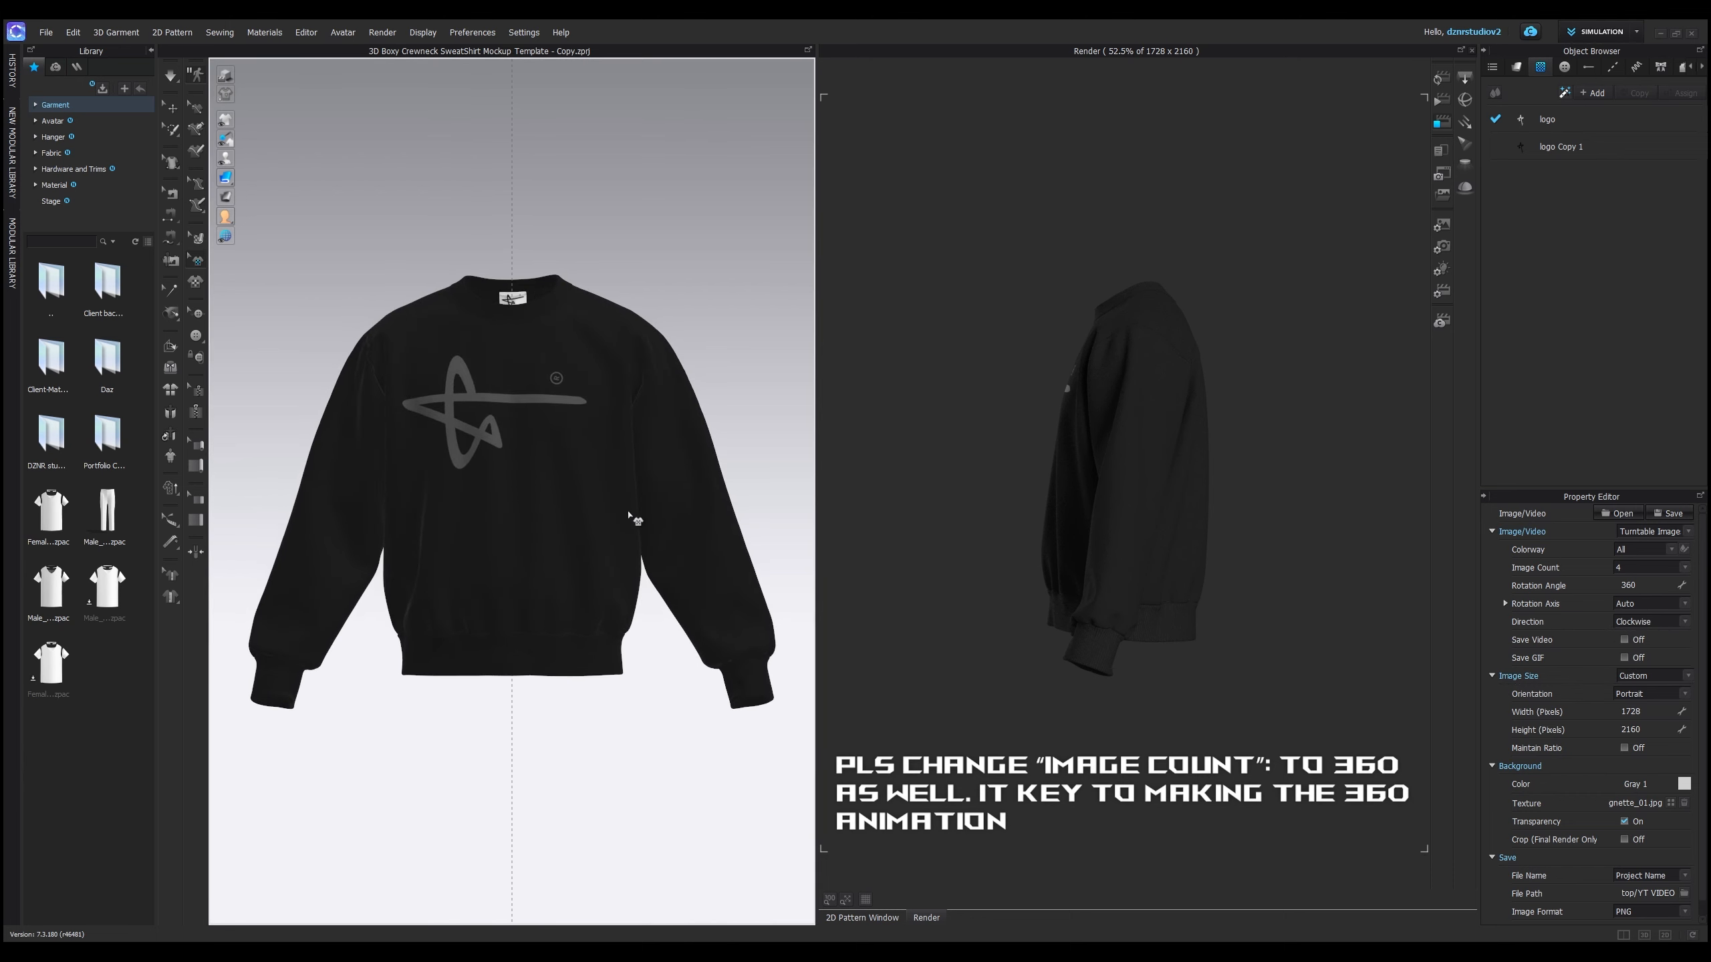
pyautogui.moveTo(771, 484); pyautogui.dragTo(252, 489, button='right')
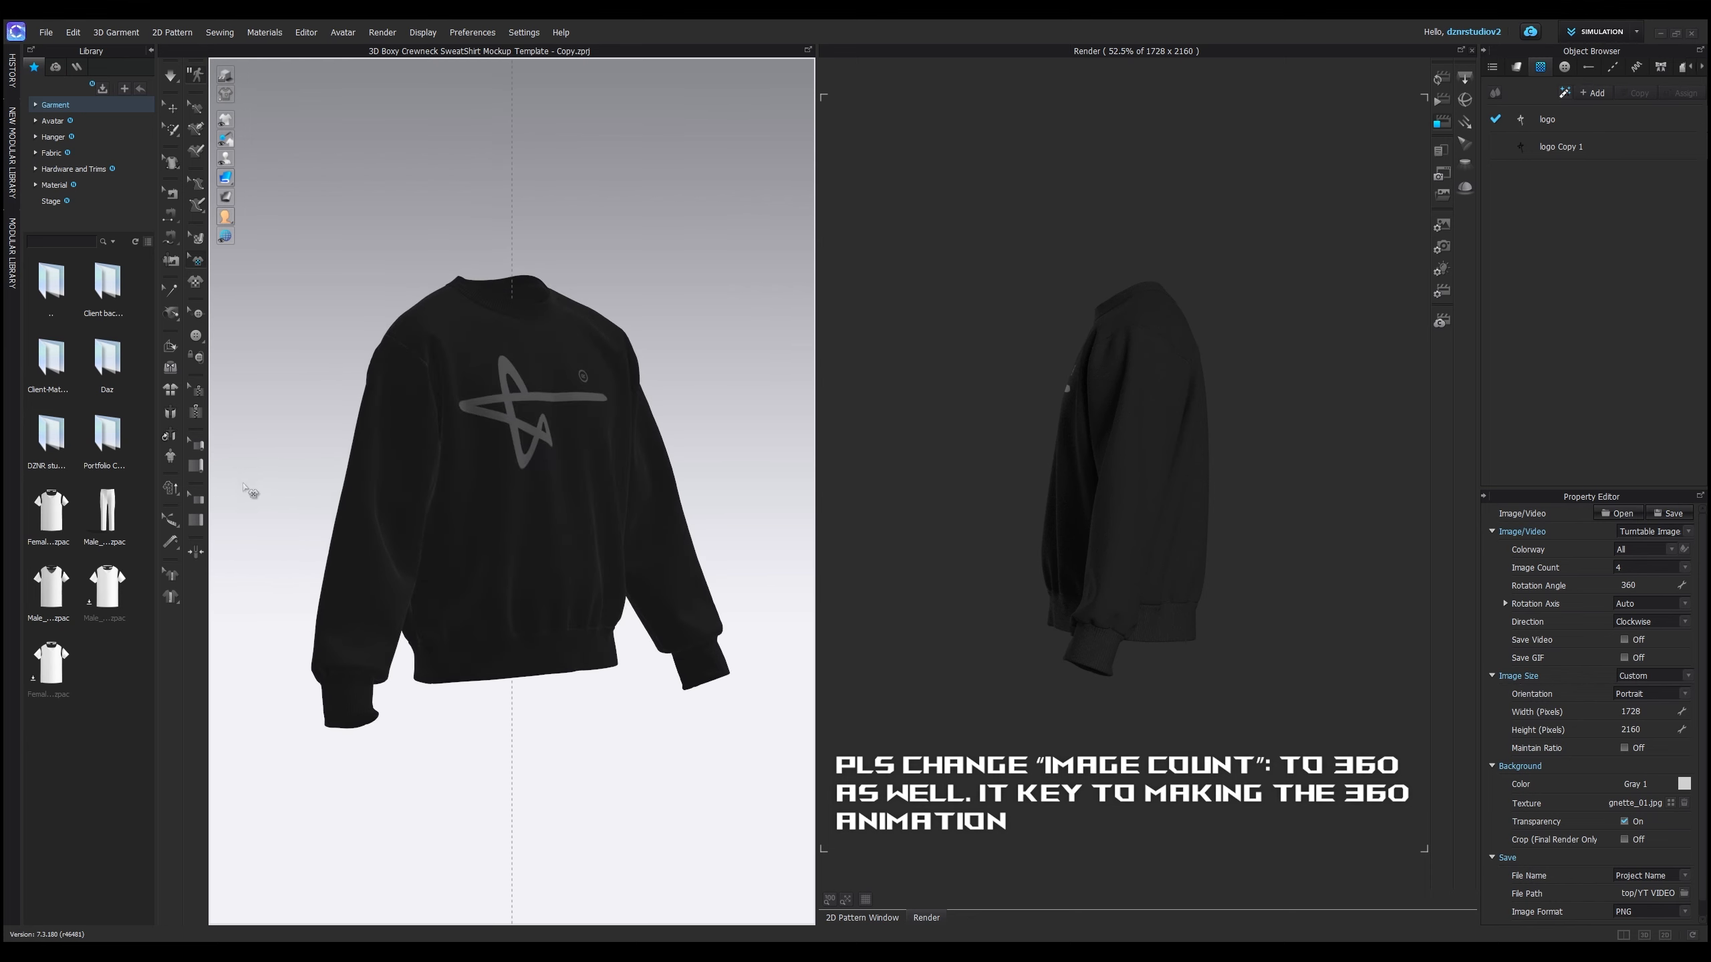
pyautogui.click(1638, 622)
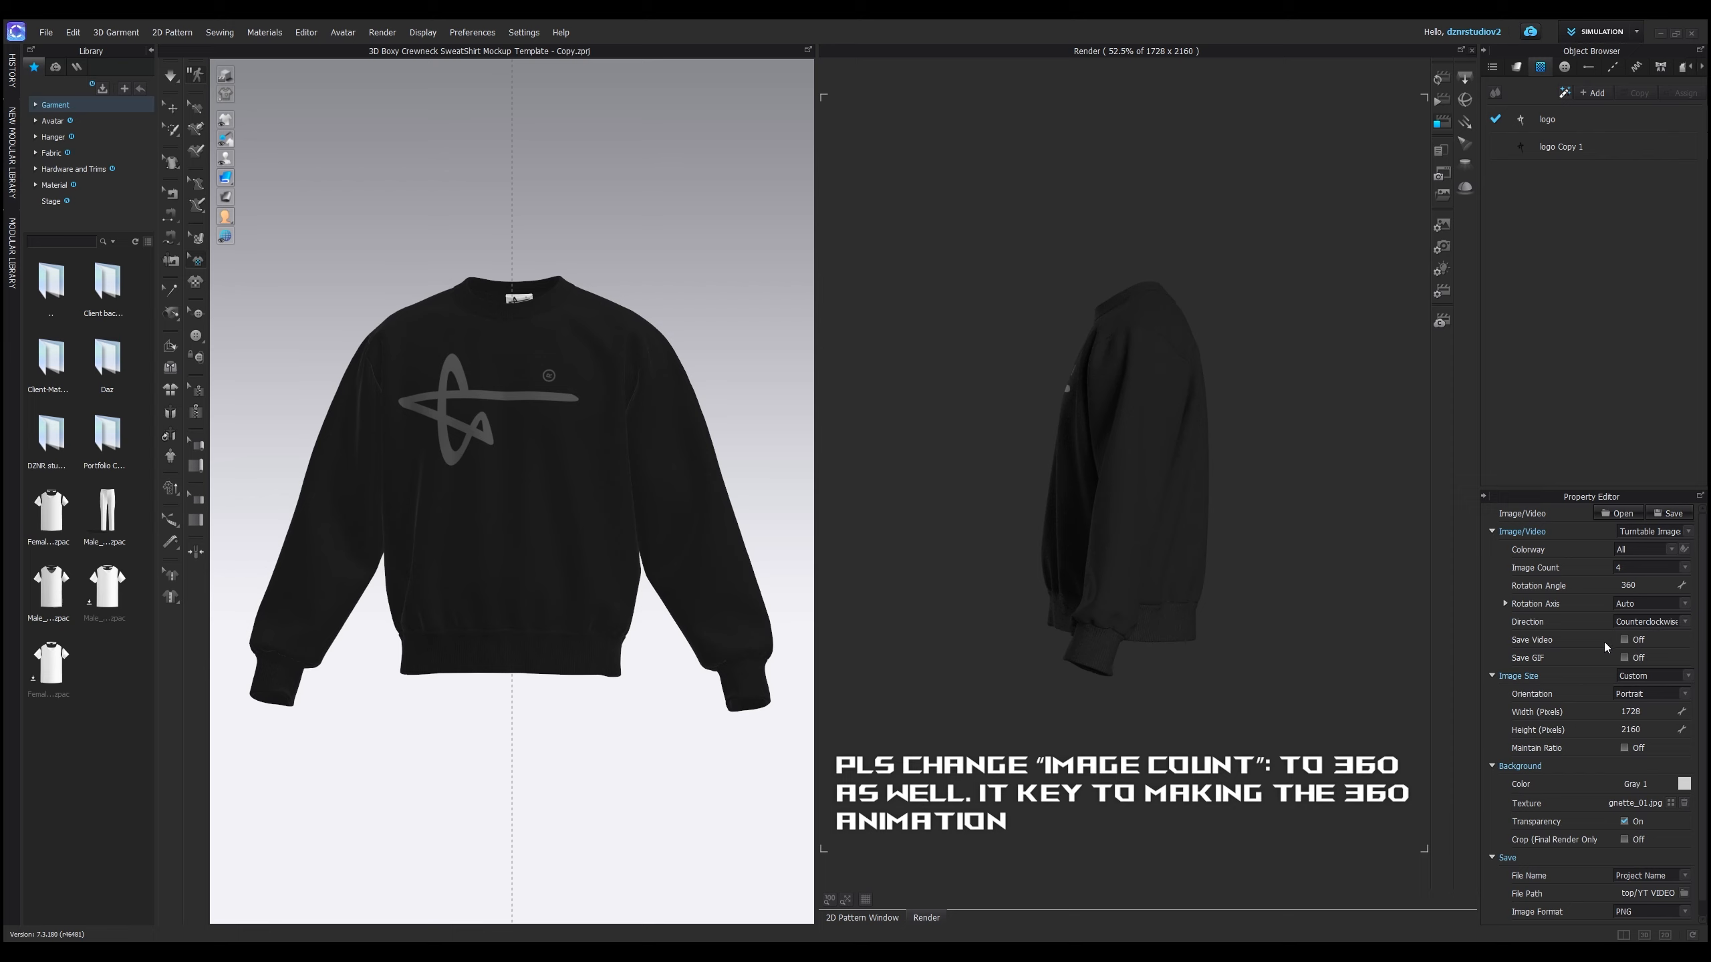
# - Turn on both Save Video and Save GIF for the turntable render
pyautogui.click(1624, 639)
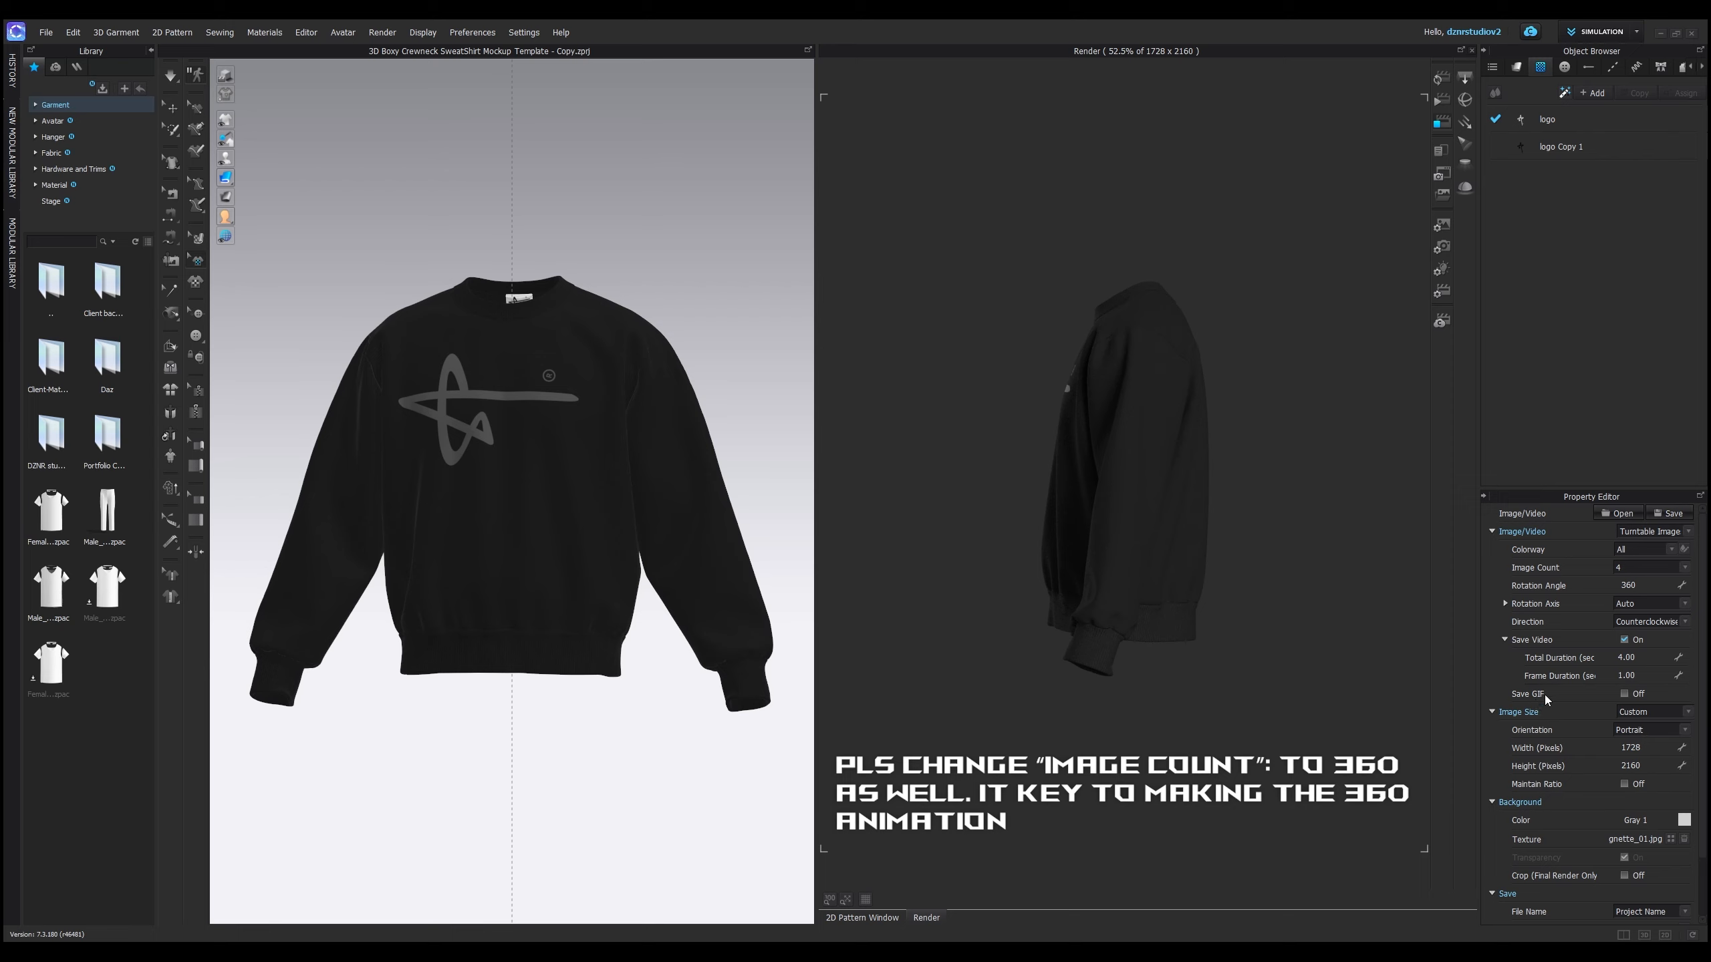
pyautogui.click(1625, 693)
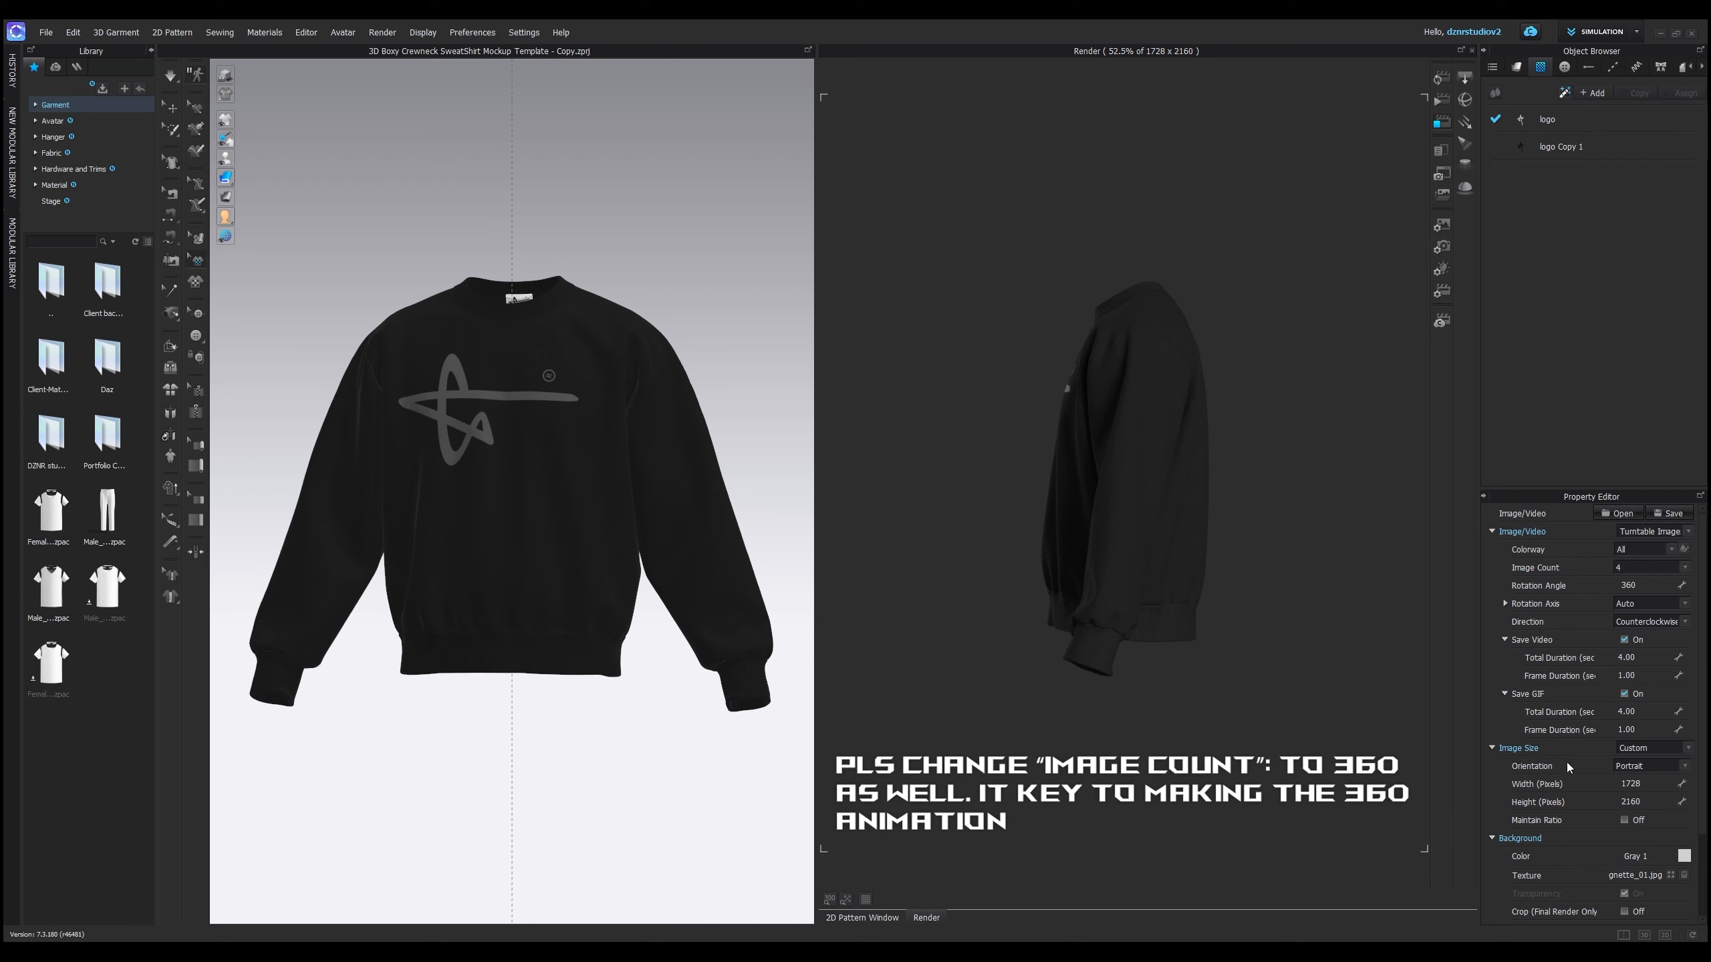
pyautogui.scroll(-3, 1567, 765)
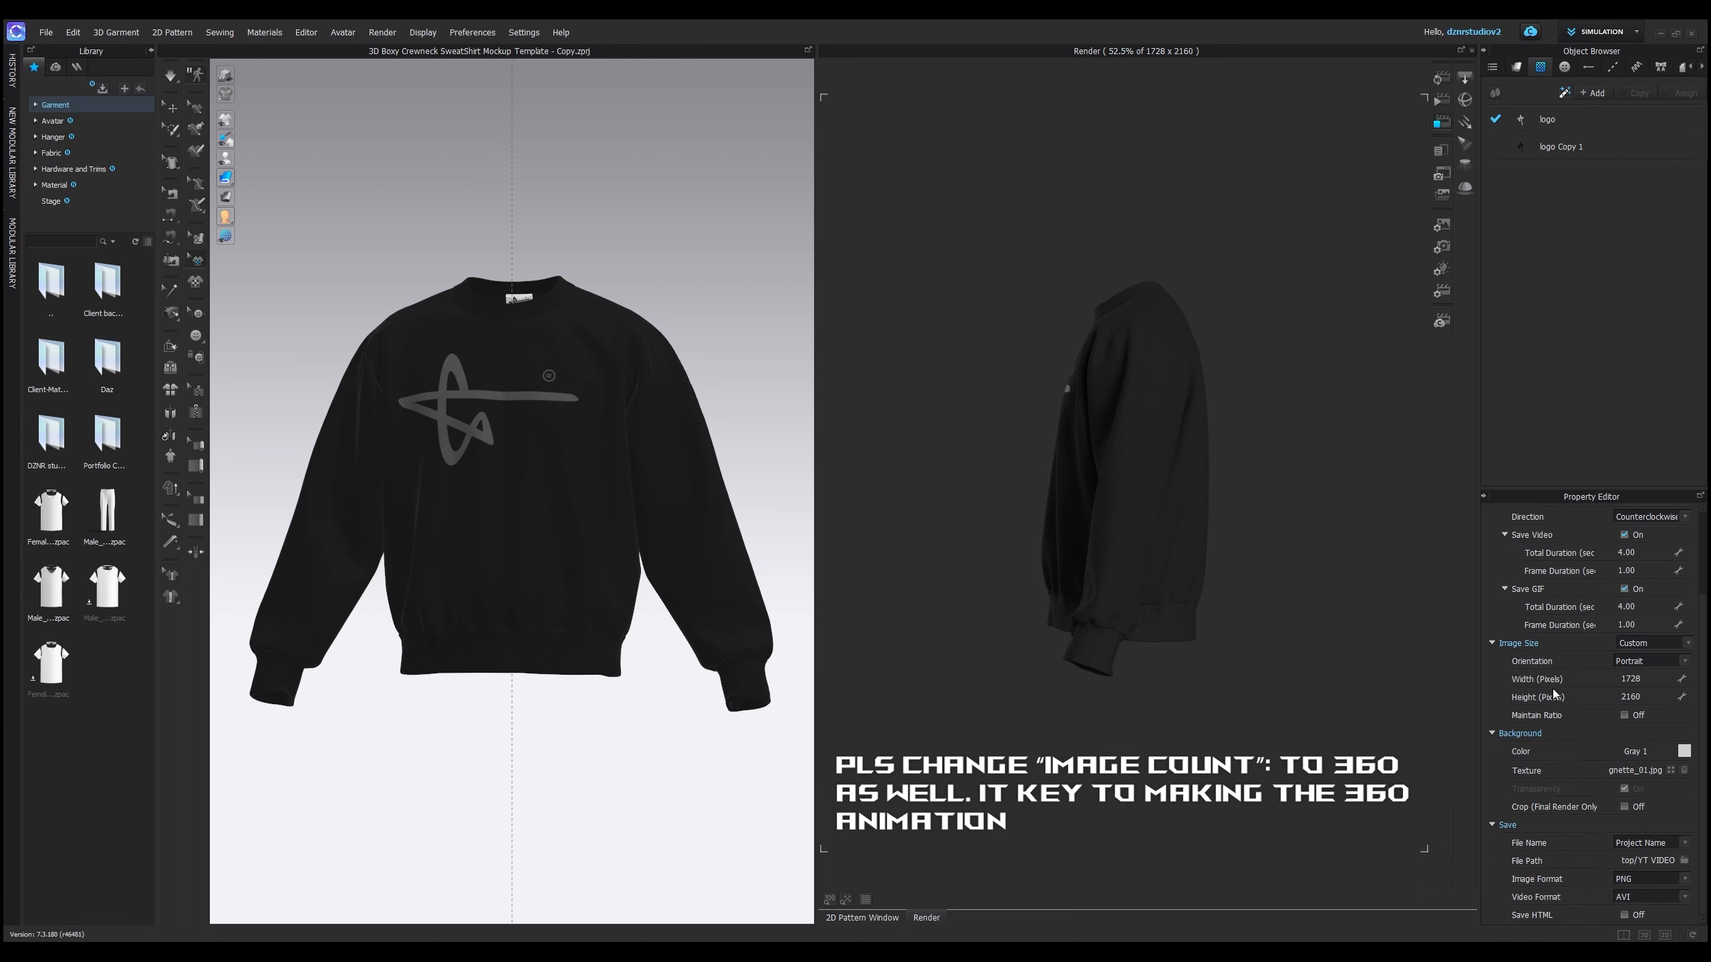
pyautogui.scroll(3, 1580, 796)
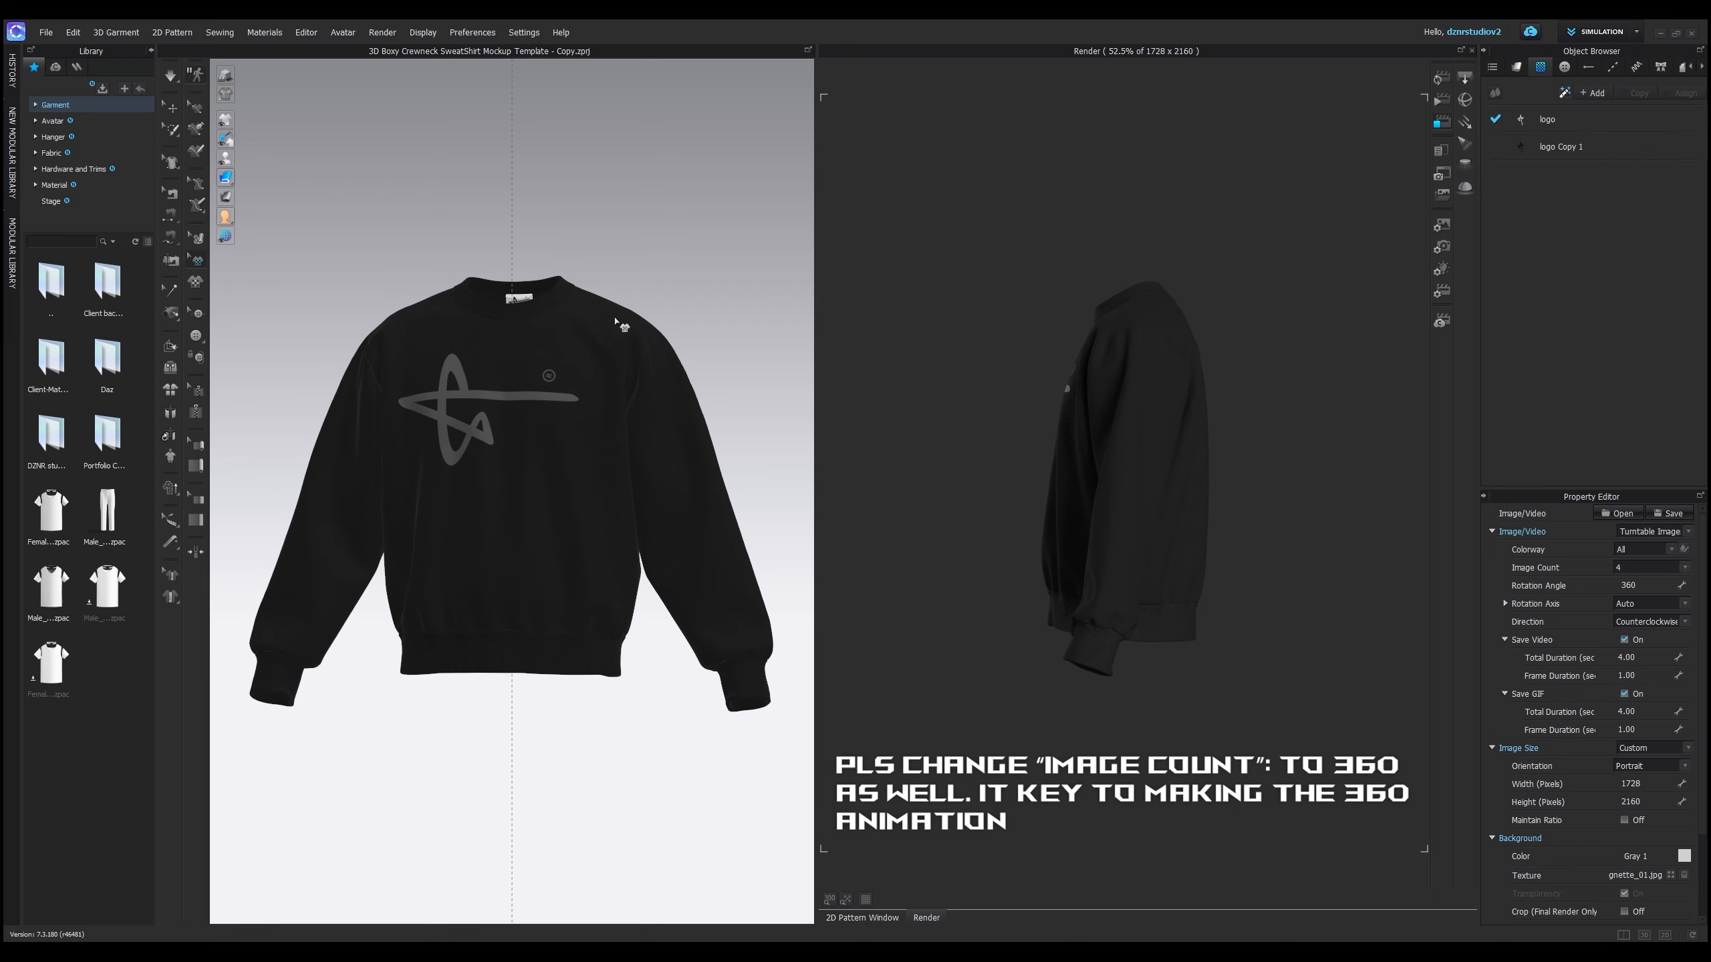
pyautogui.scroll(-3, 512, 367)
pyautogui.scroll(4, 527, 414)
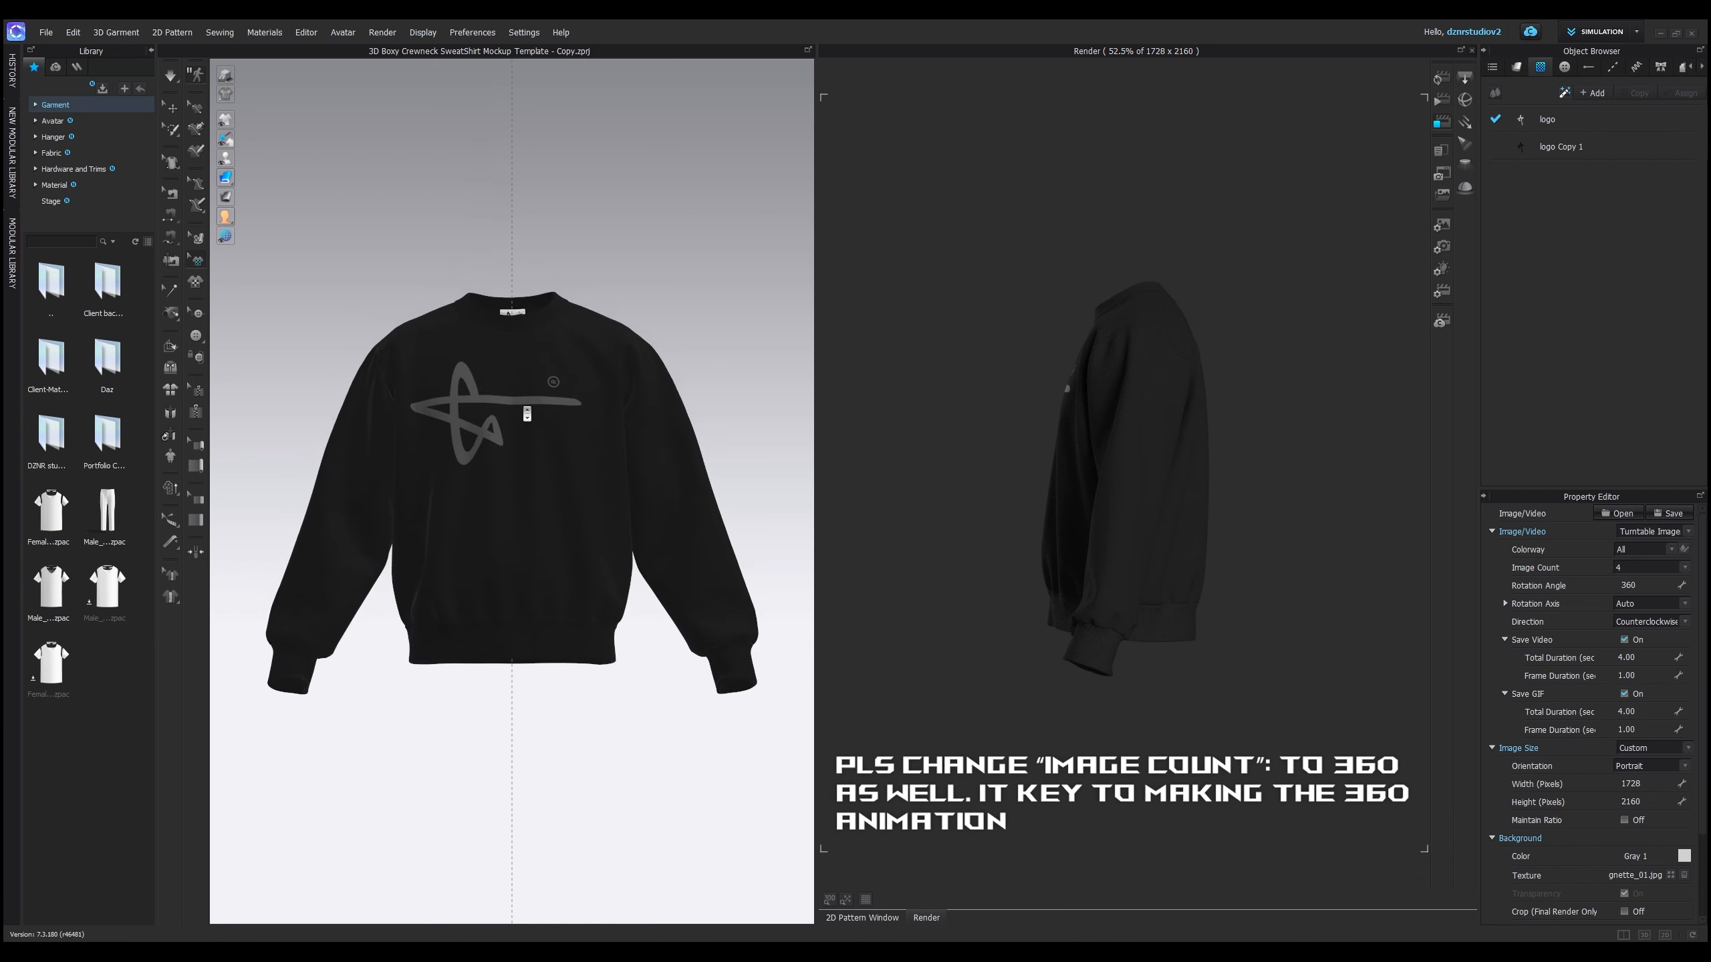
# - Start the preview render and try white (FFFFFF) as the render's background color
pyautogui.click(1440, 78)
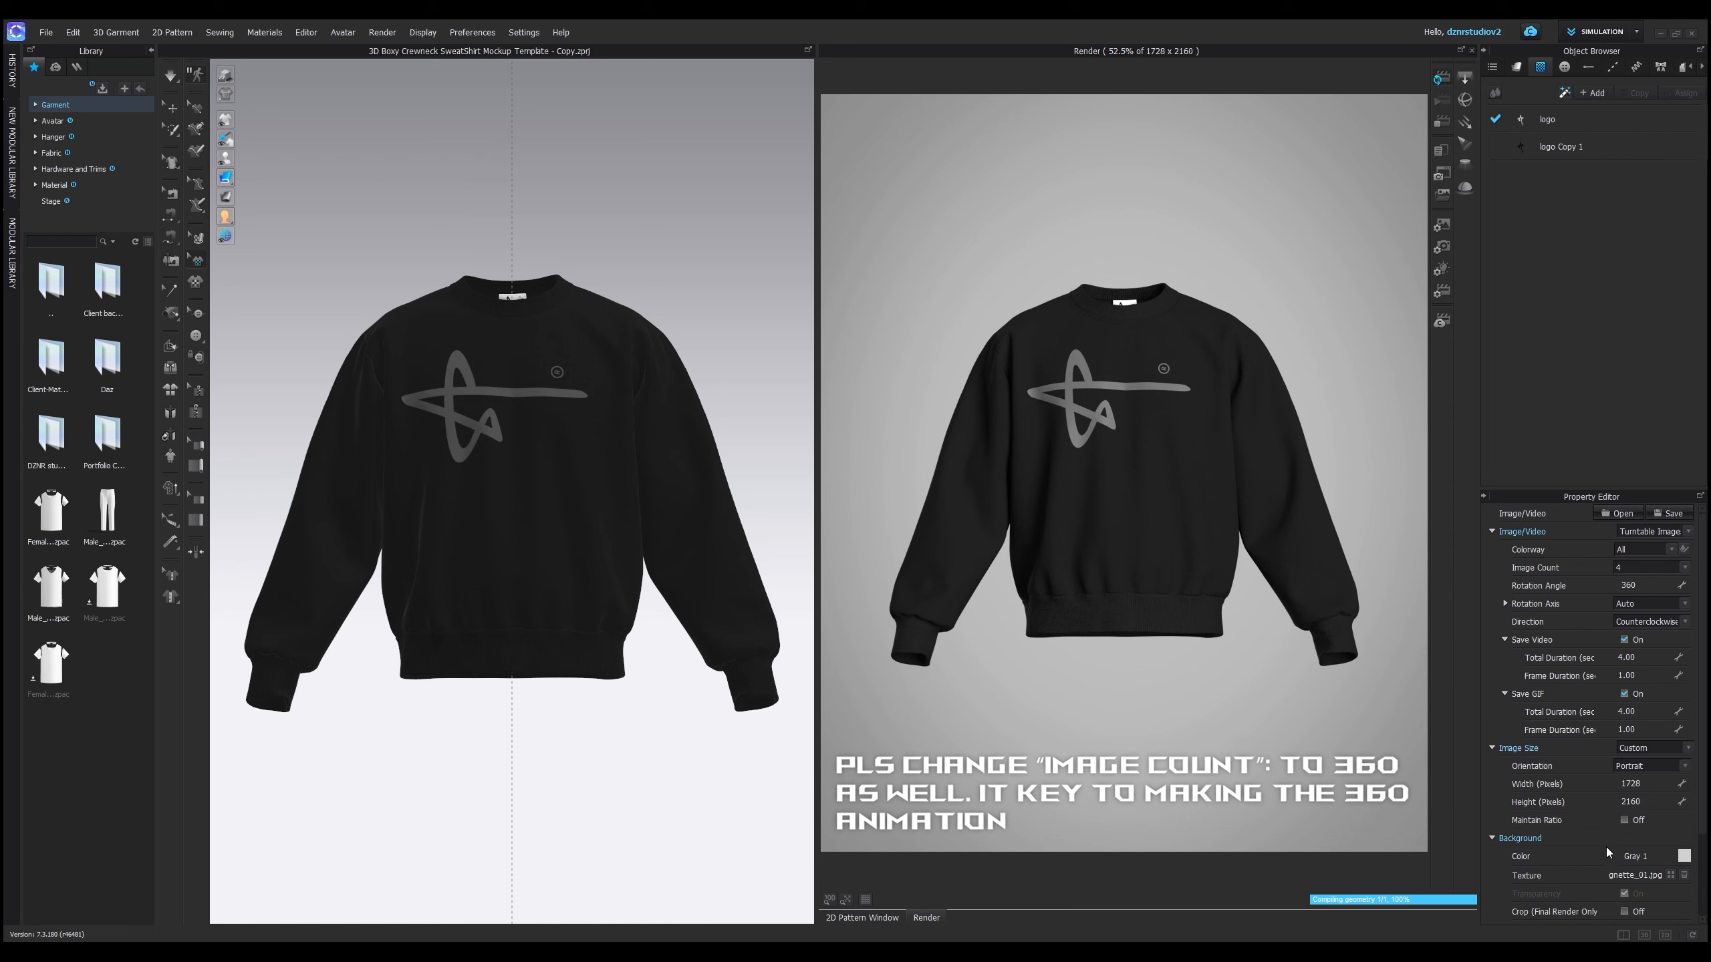
pyautogui.click(1684, 856)
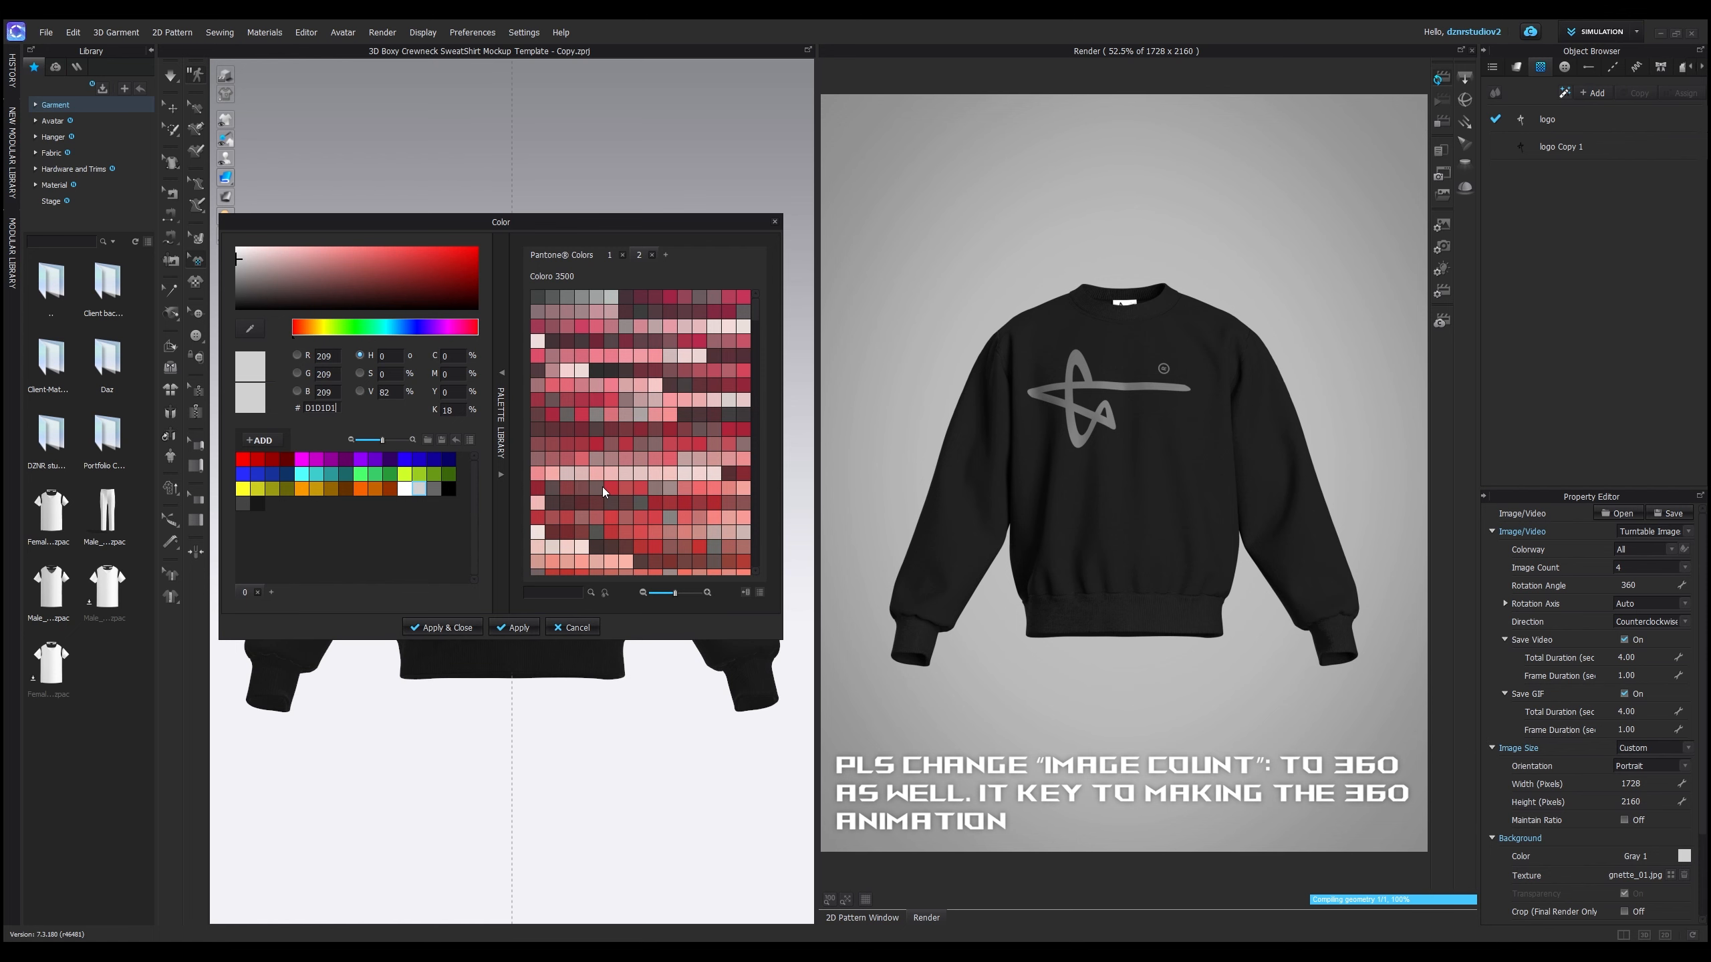
pyautogui.click(405, 489)
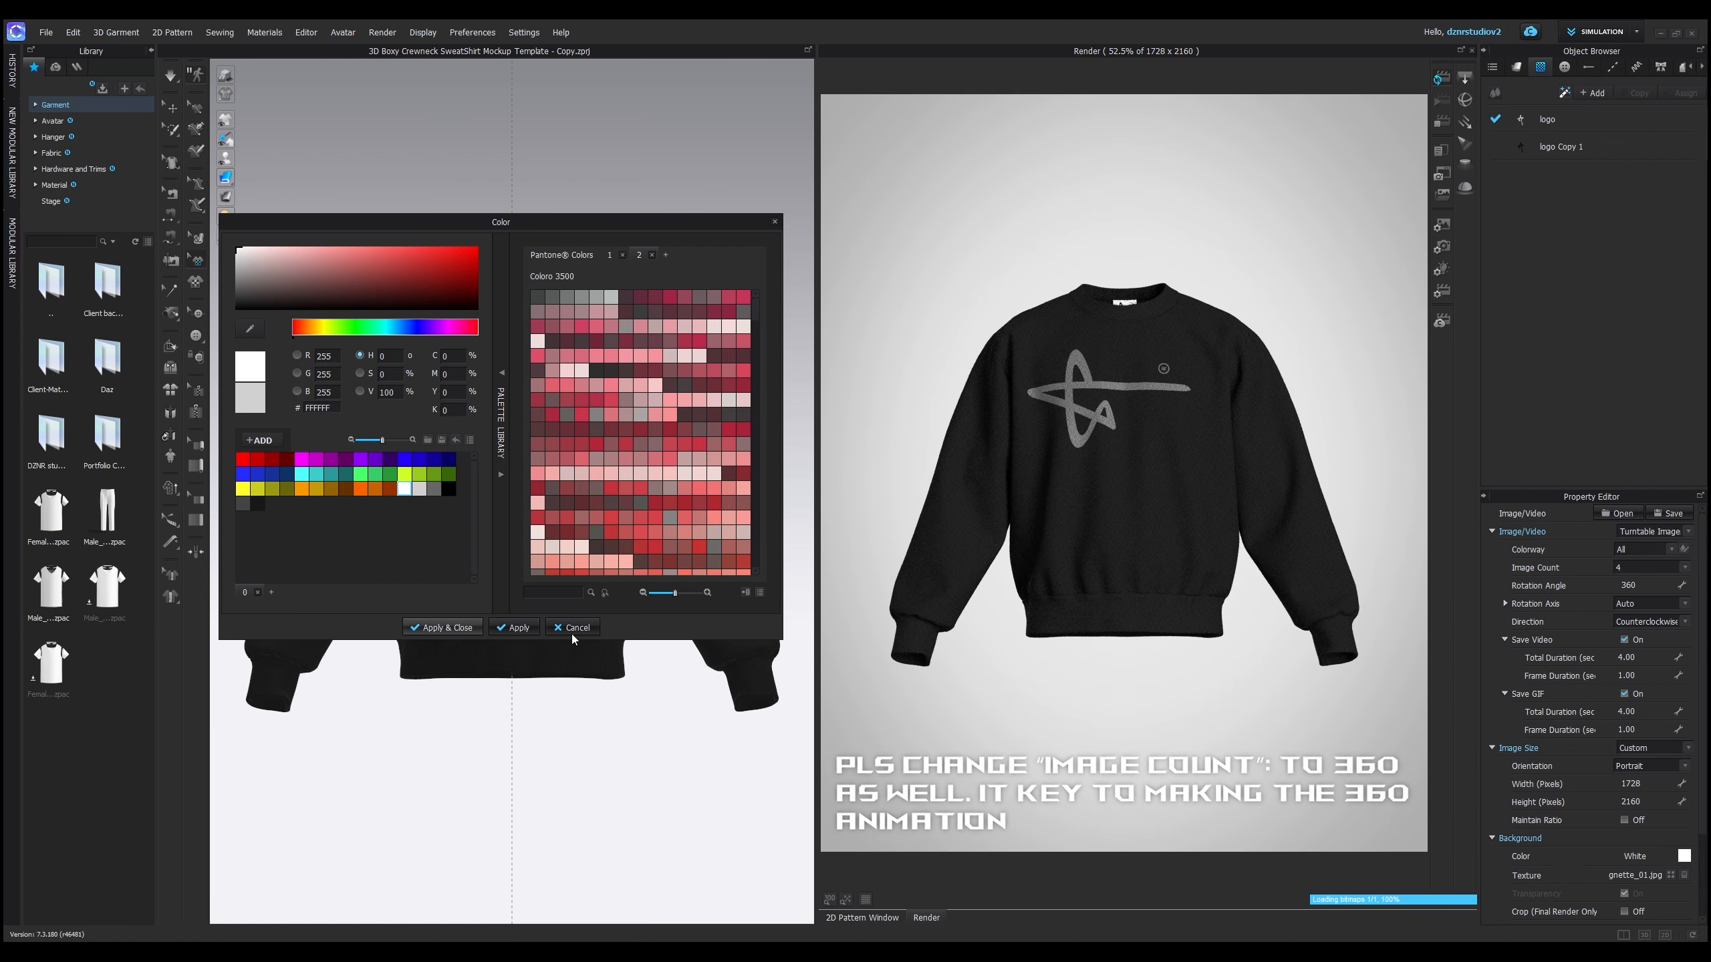
pyautogui.click(572, 630)
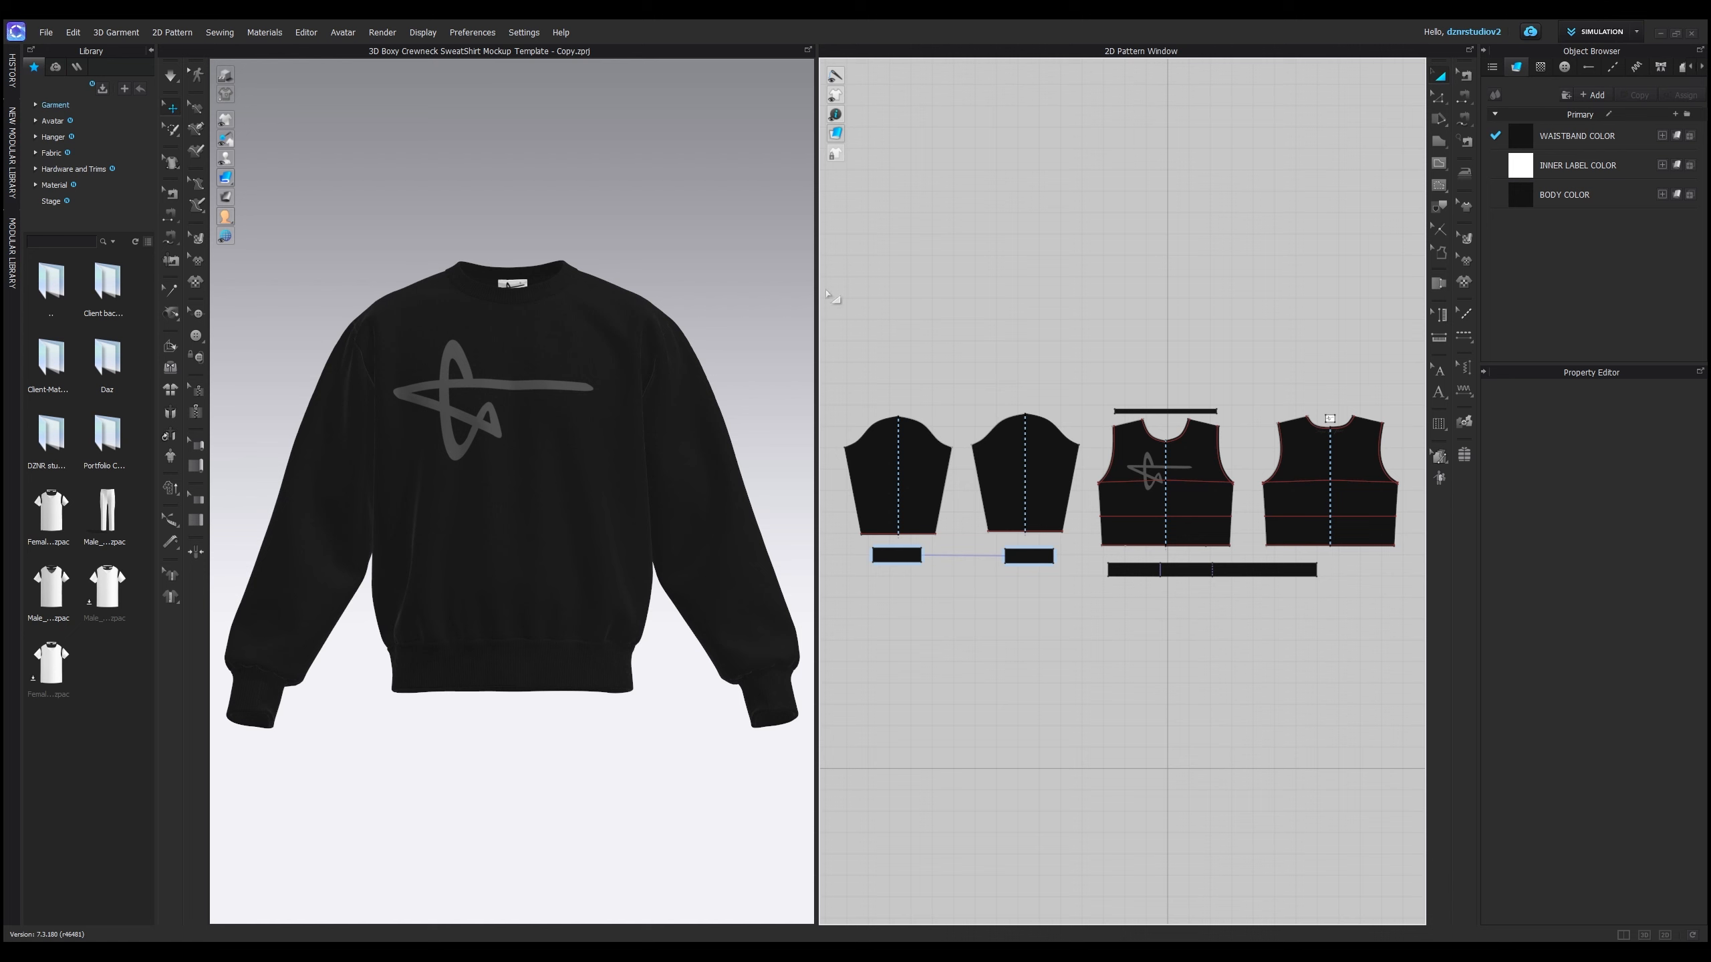
# - Strengthen the neckband pattern of the sweatshirt and deselect it
pyautogui.click(548, 287)
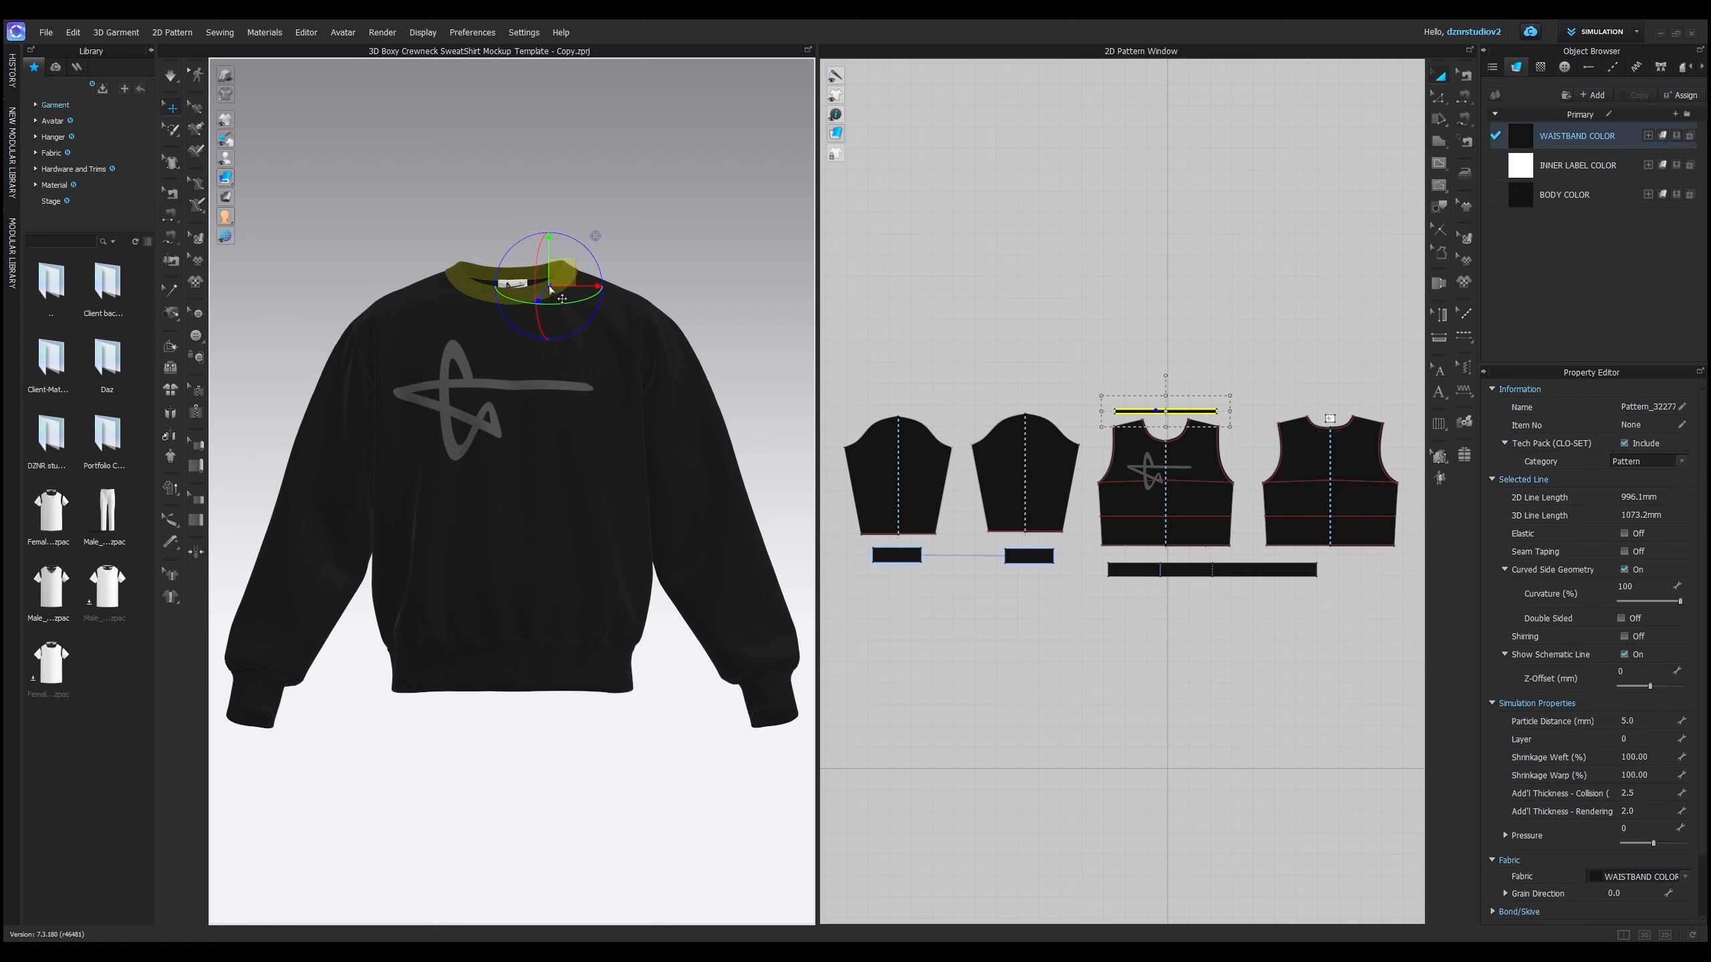
pyautogui.rightClick(548, 287)
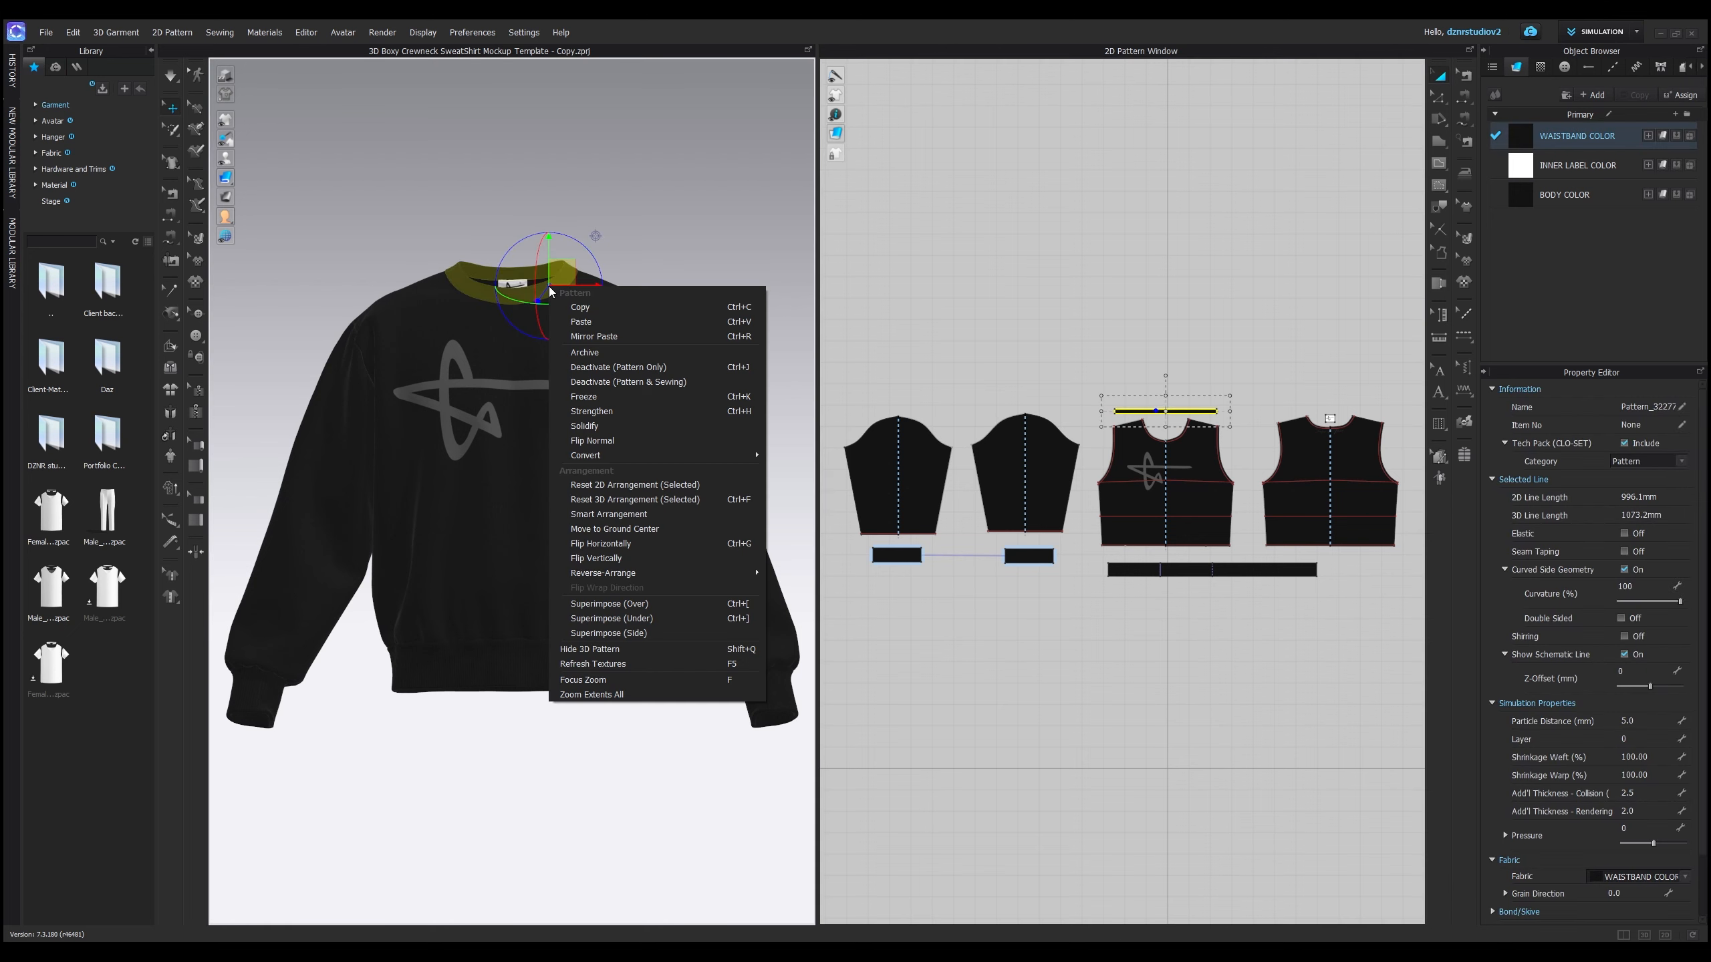
pyautogui.click(606, 410)
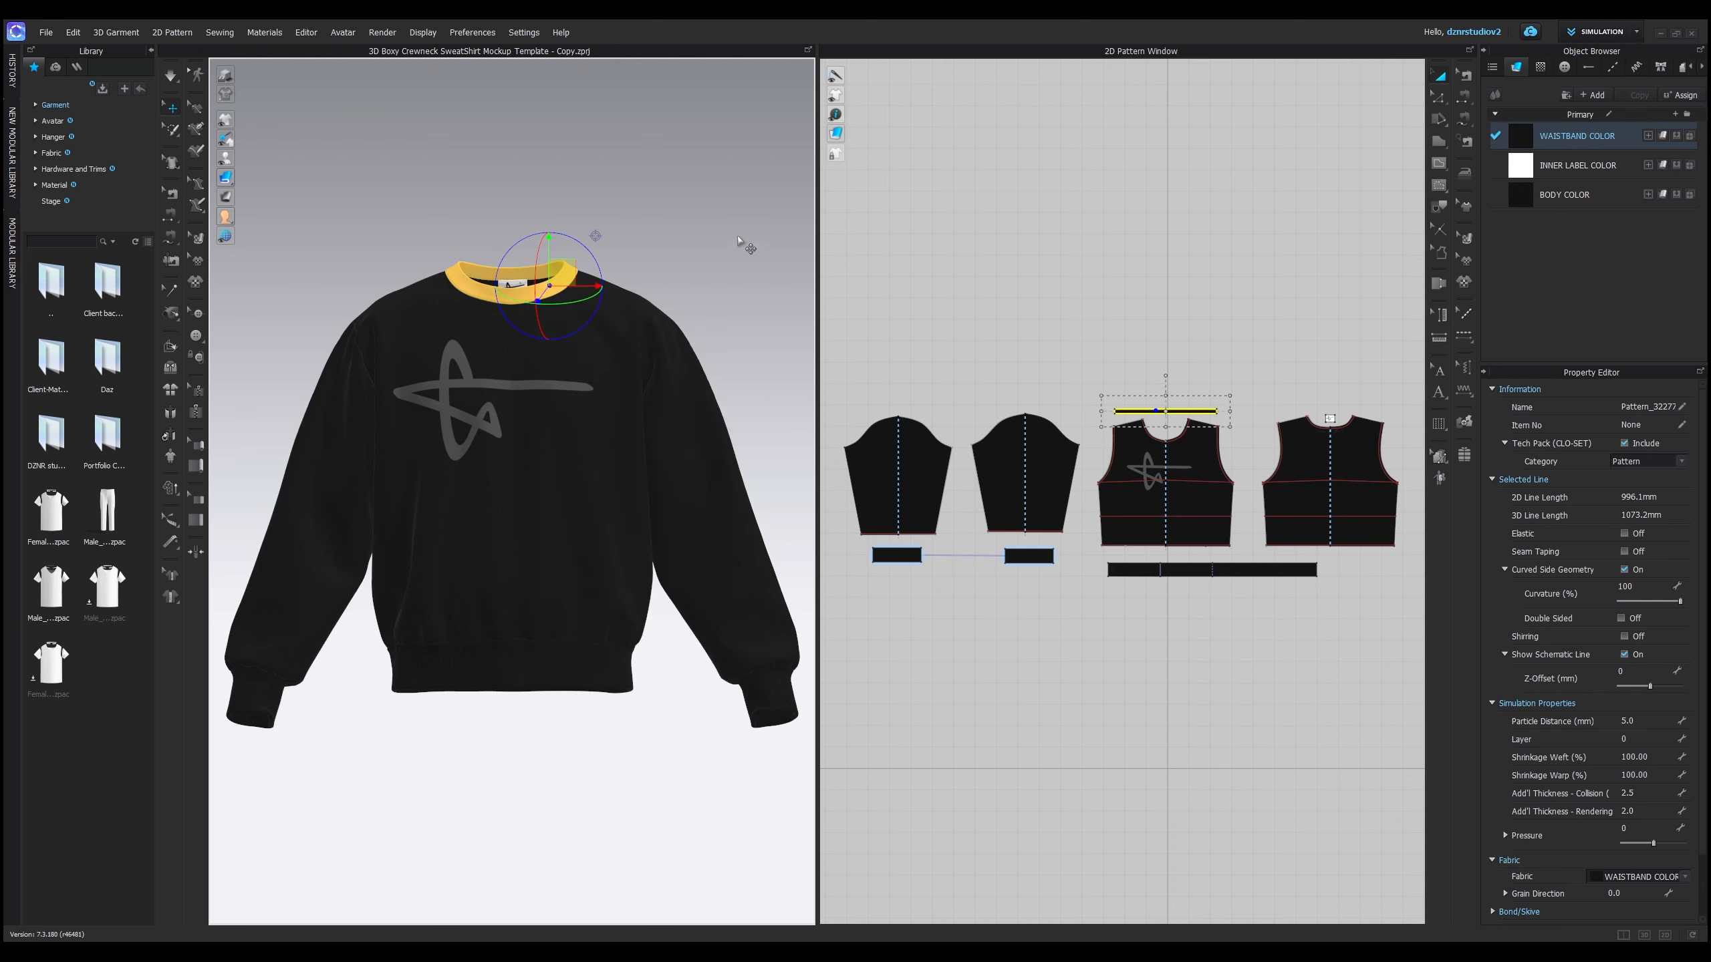
pyautogui.click(679, 235)
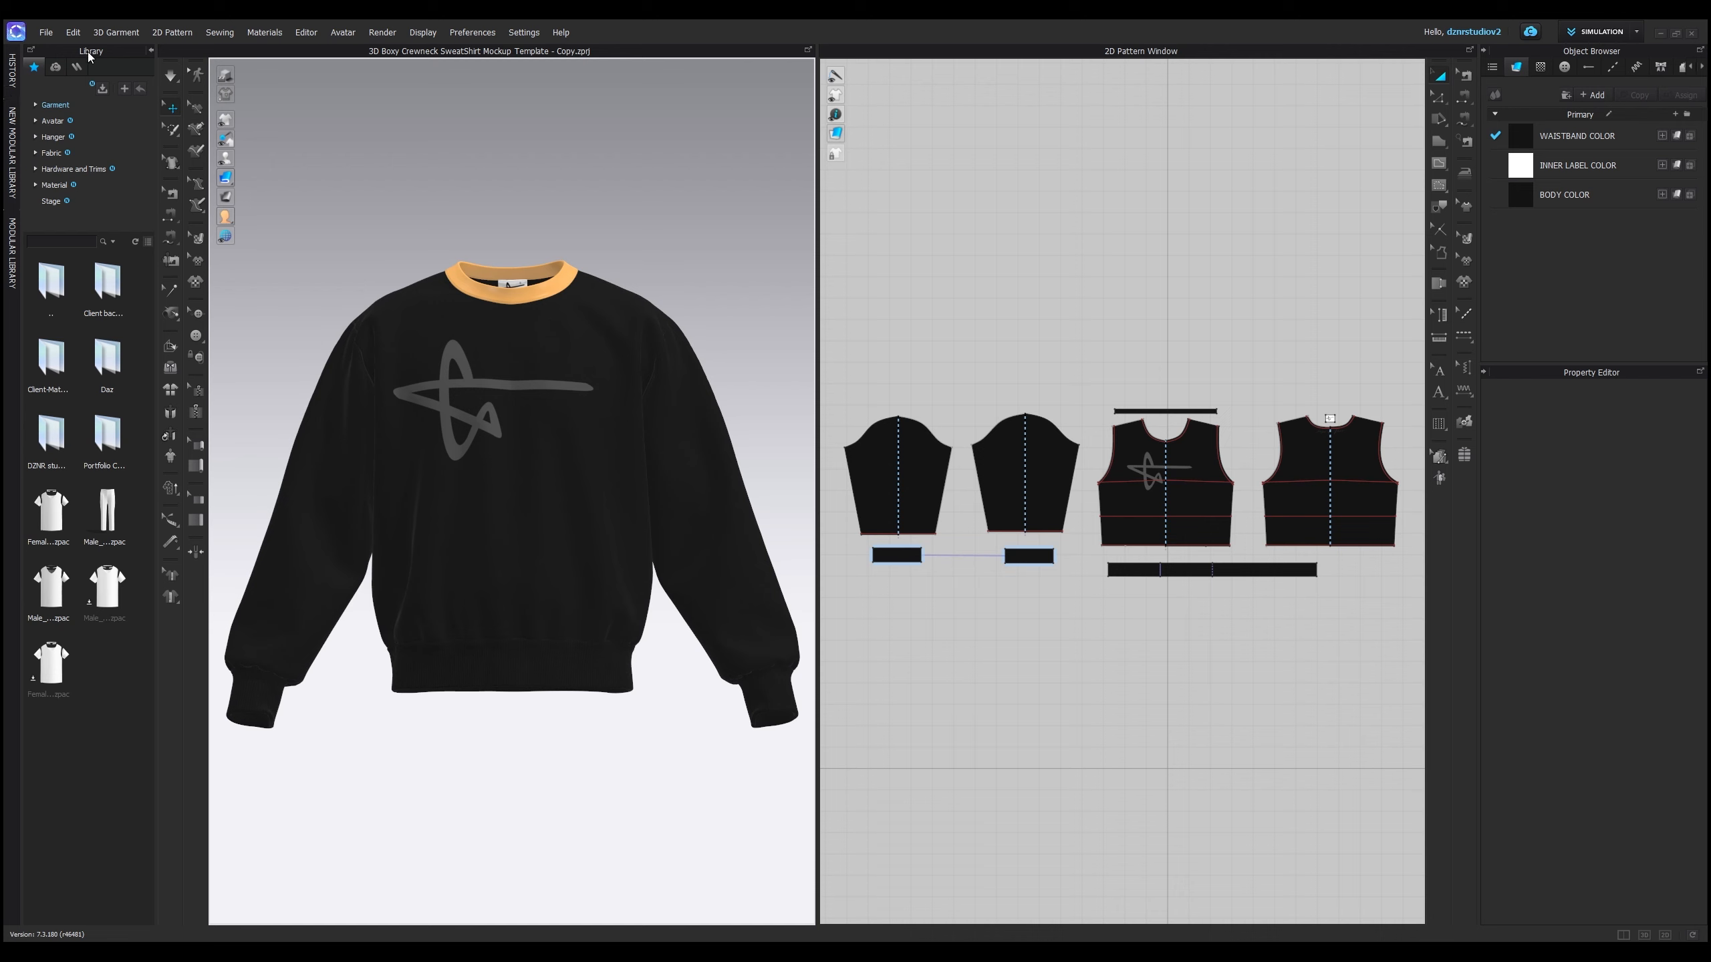
# - Load the MV2_09_Walking_in_place.mtn motion from the Male_V2 avatar library, moving avatar and garment to the start position with a 30-frame transition animation
pyautogui.click(49, 121)
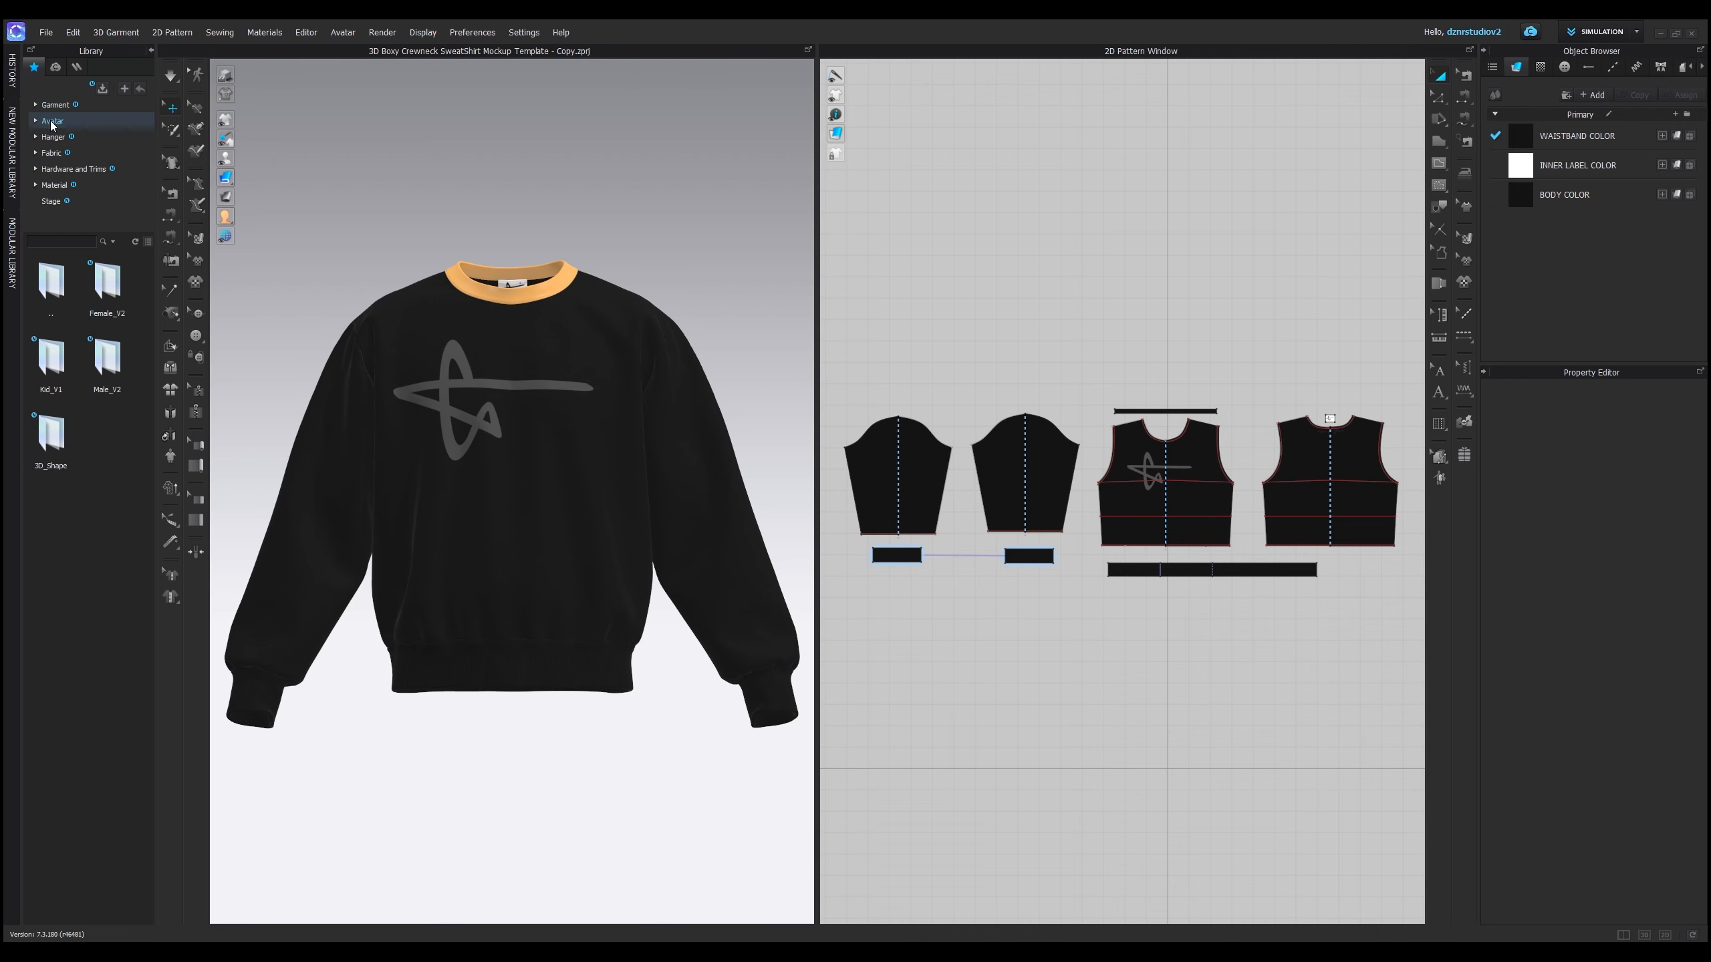
pyautogui.doubleClick(107, 364)
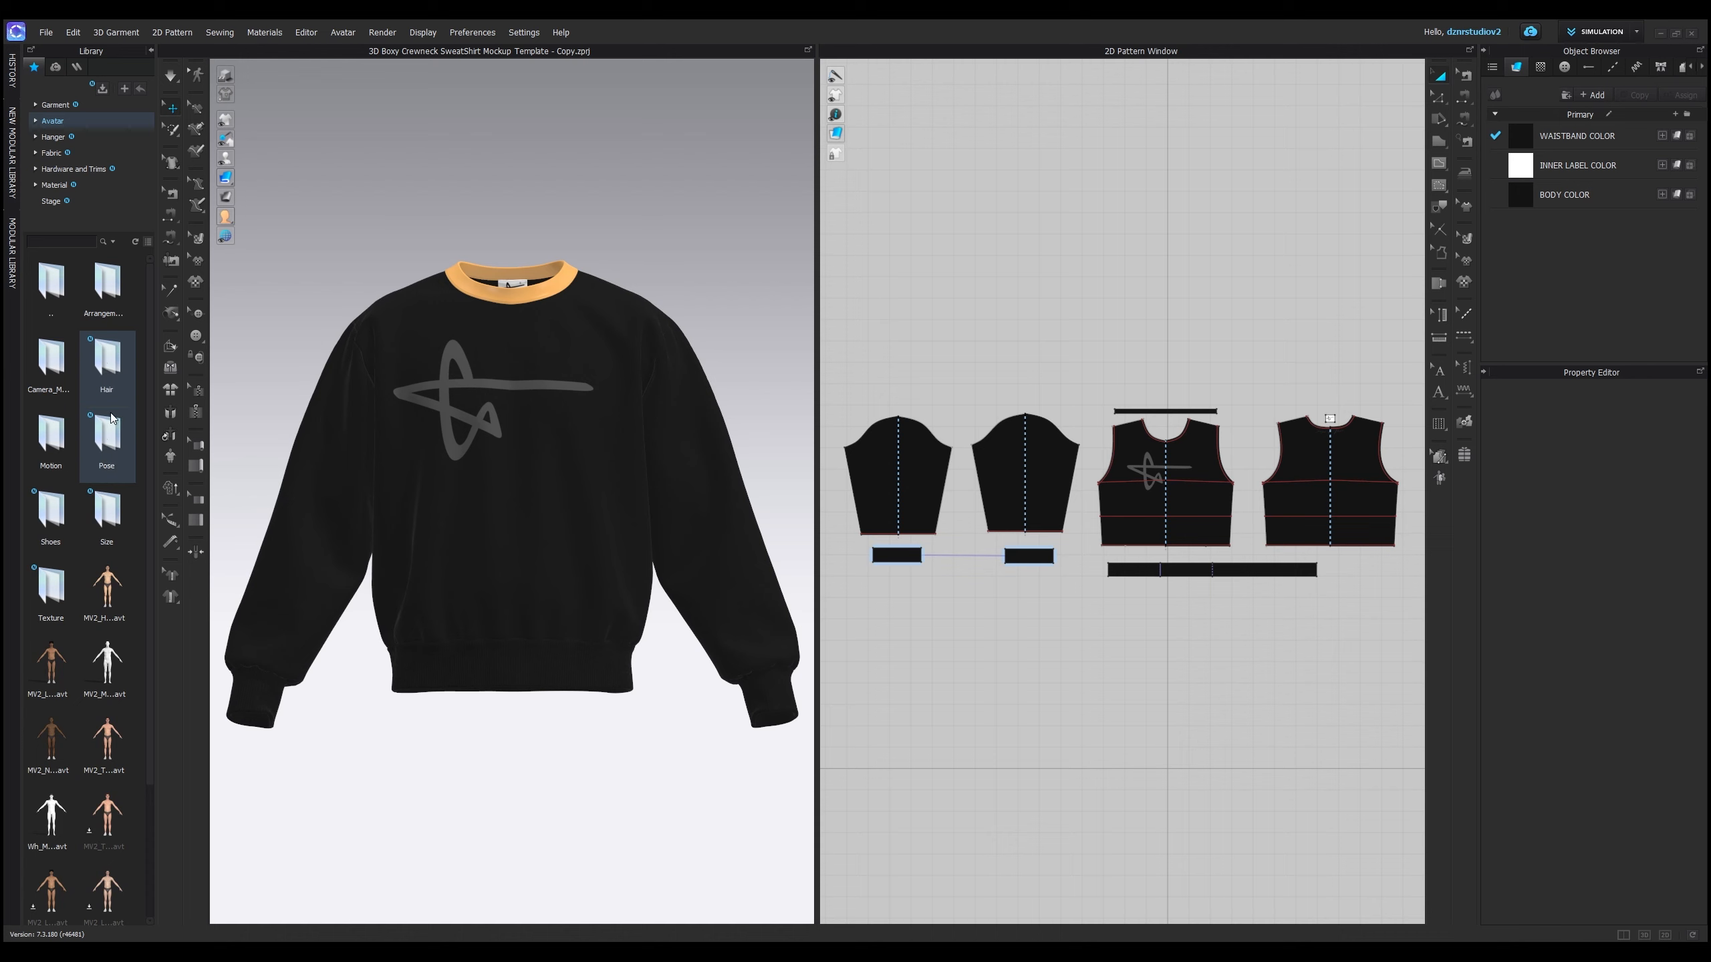
pyautogui.doubleClick(47, 447)
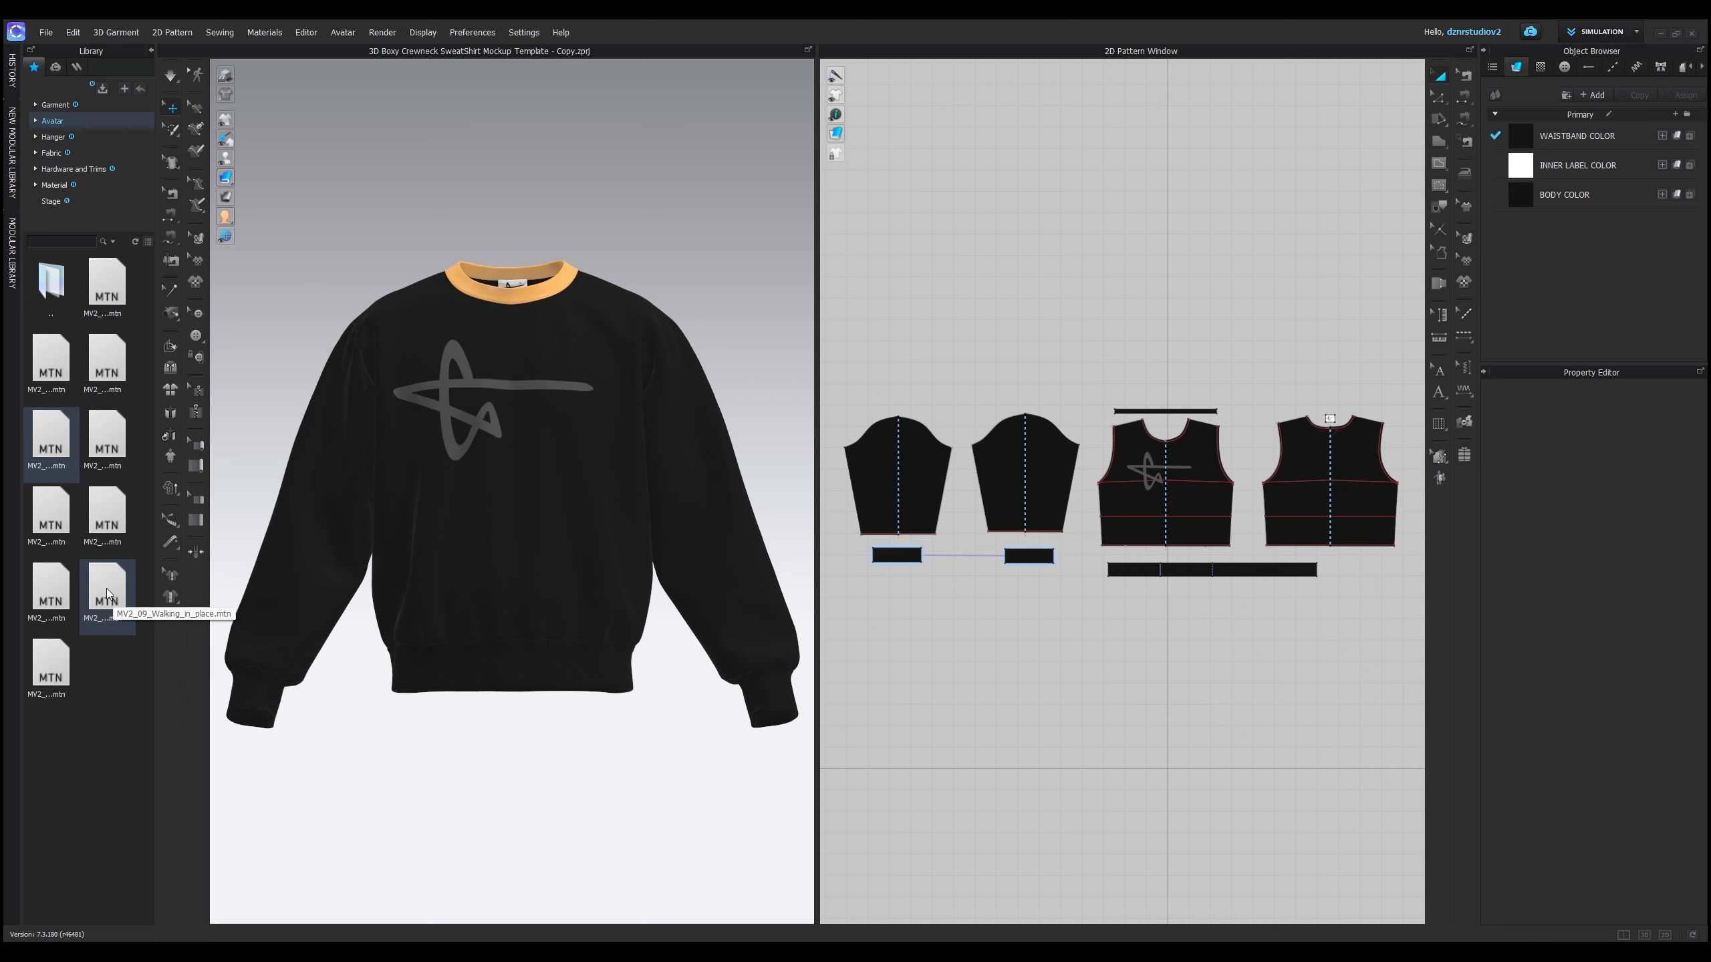
pyautogui.moveTo(107, 588); pyautogui.dragTo(511, 490)
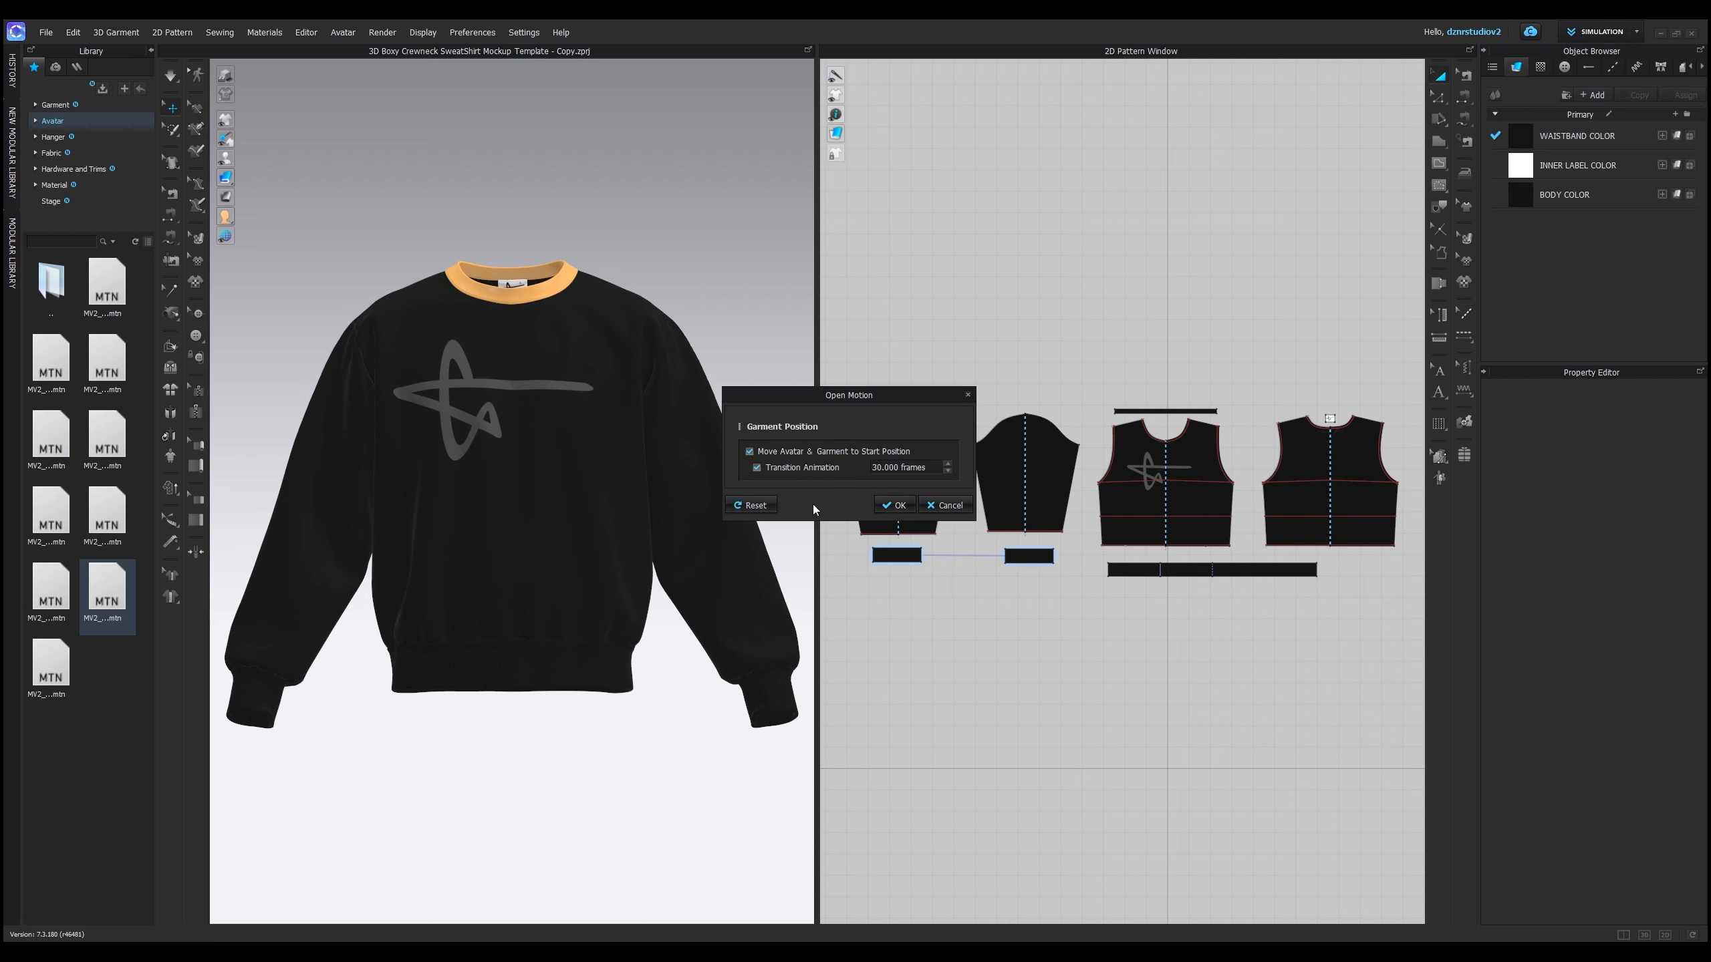
pyautogui.click(894, 505)
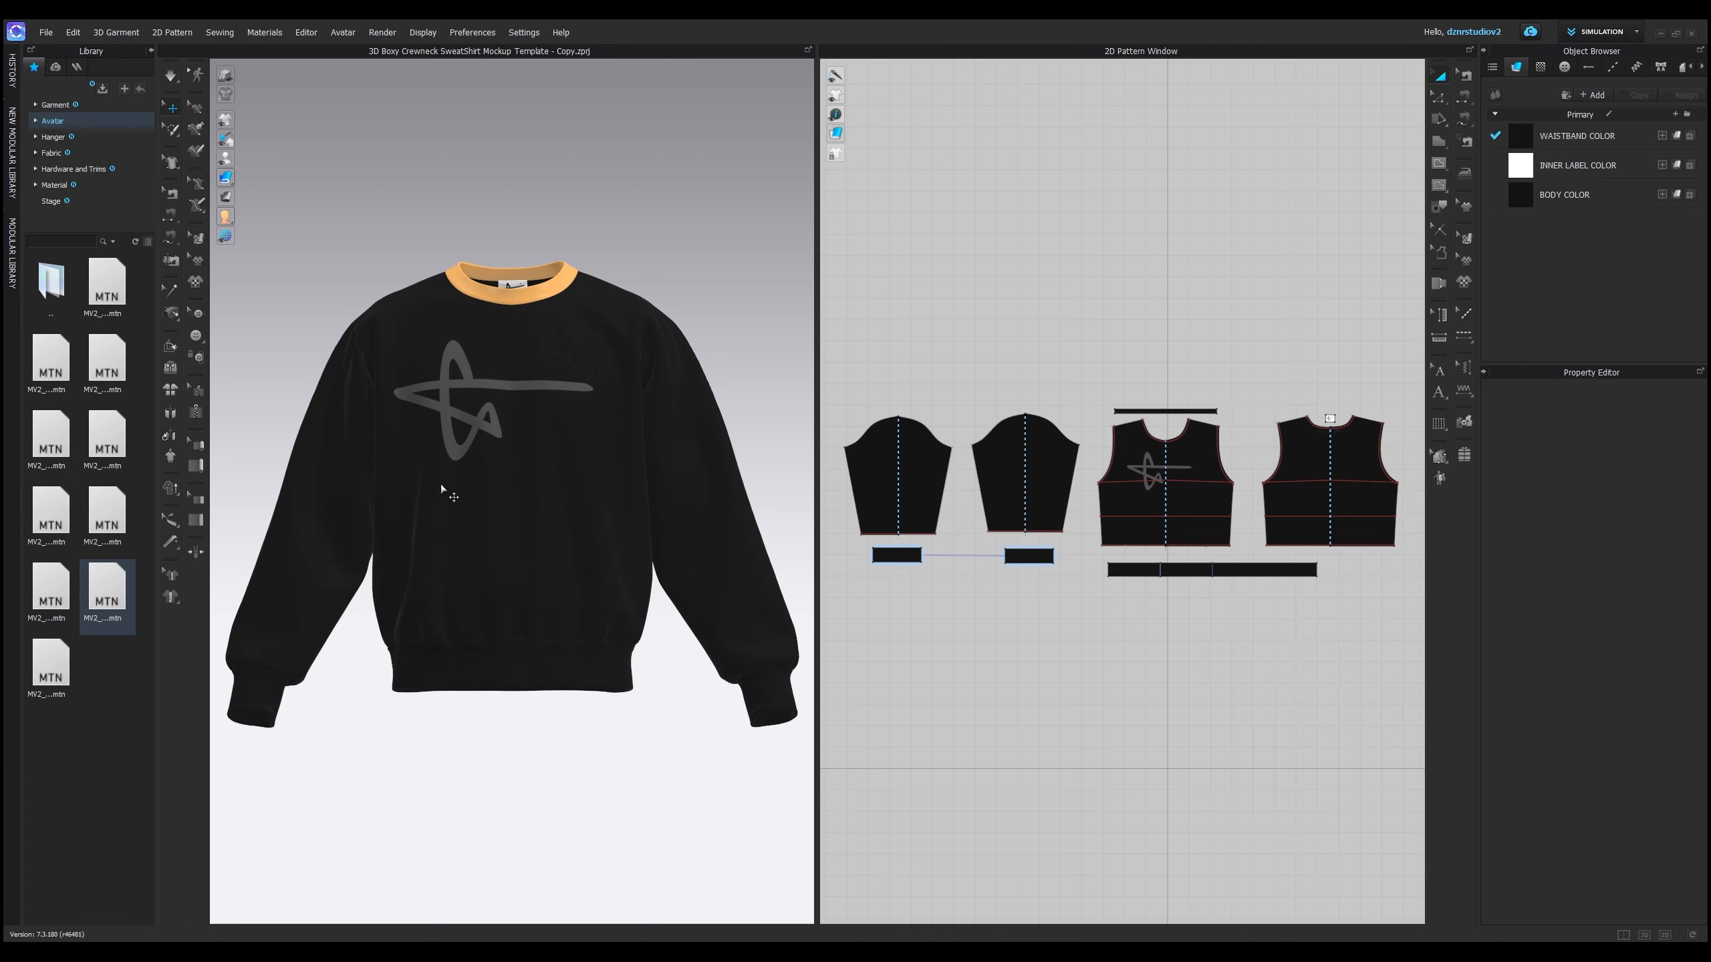